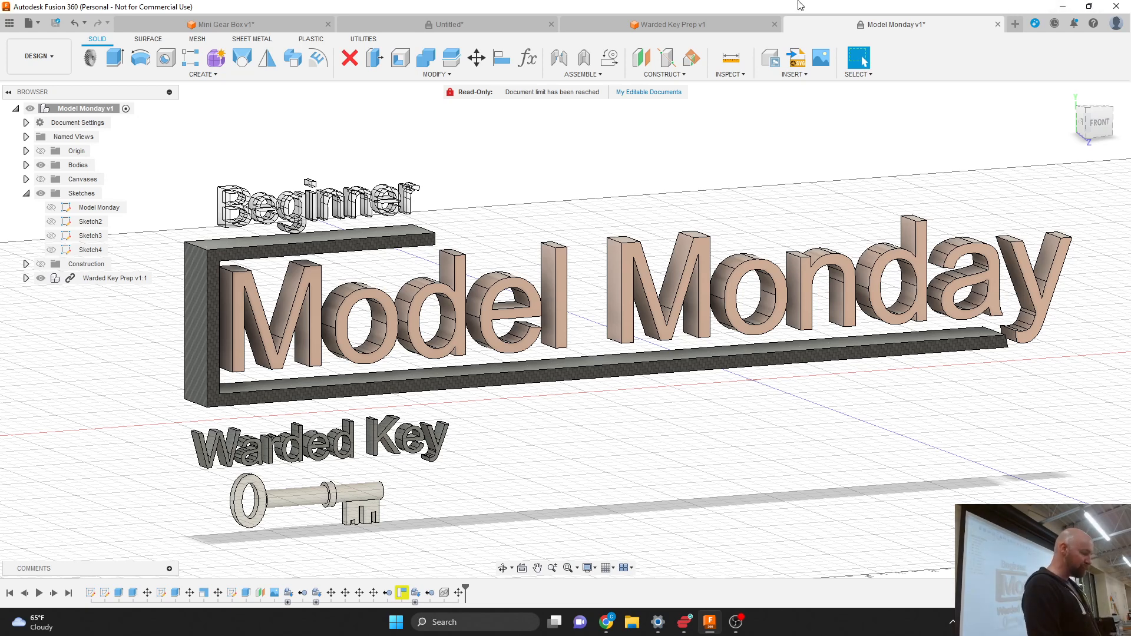
pyautogui.scroll(-1, 460, 166)
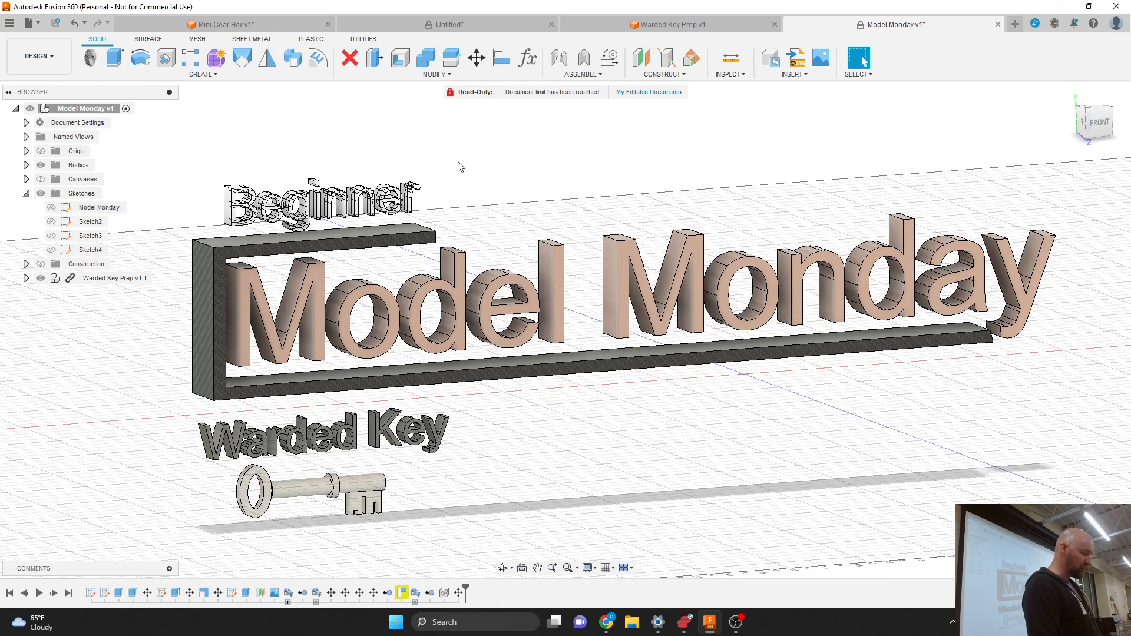
pyautogui.scroll(2, 586, 400)
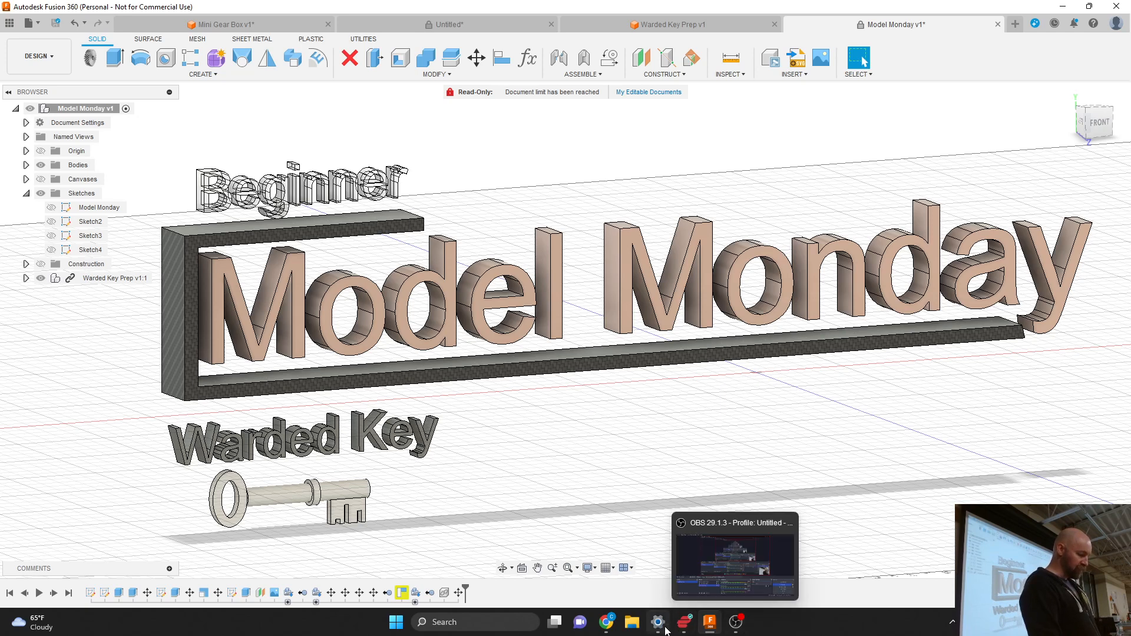
# Switch to Chrome and examine the Mechanism illustrations of the key and wards in the Wikipedia article on warded locks.
pyautogui.click(607, 623)
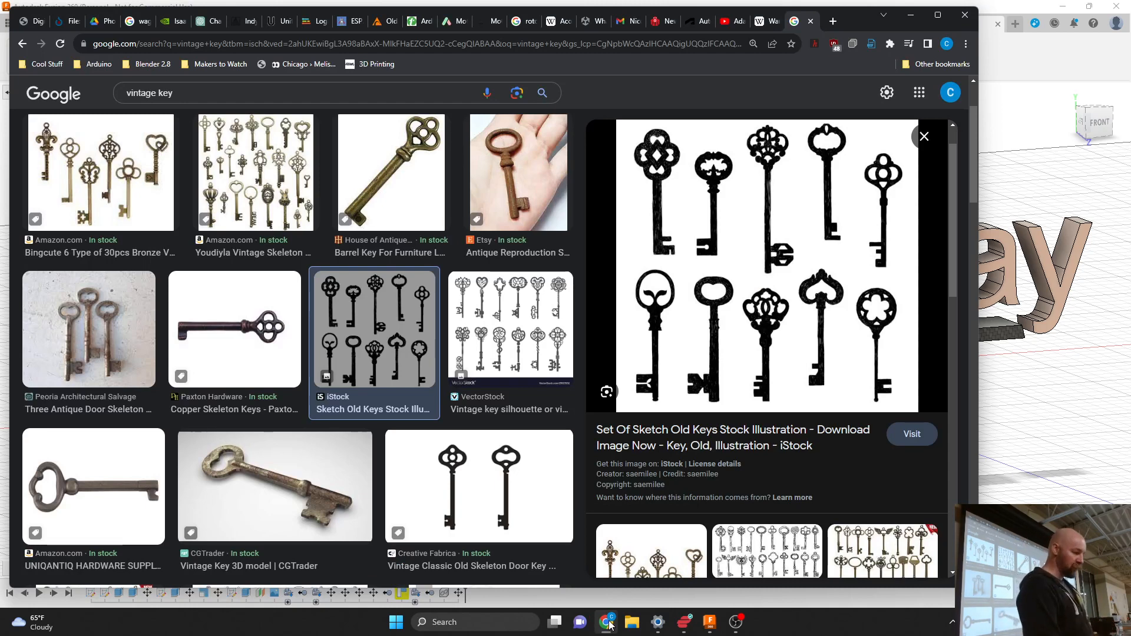
pyautogui.click(766, 20)
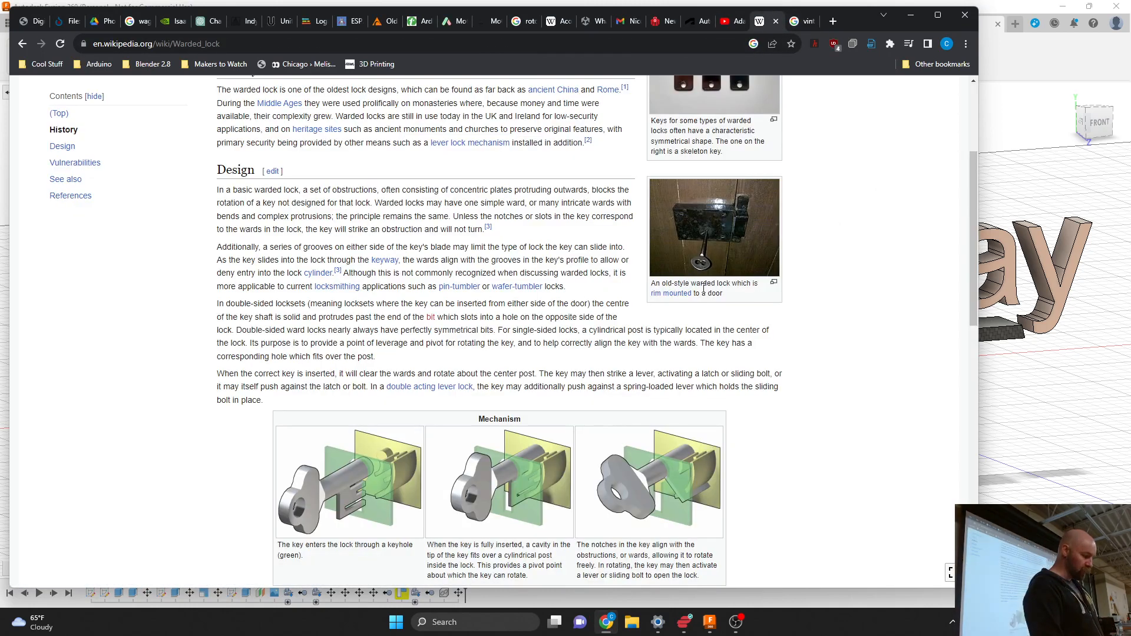
pyautogui.scroll(-1, 652, 465)
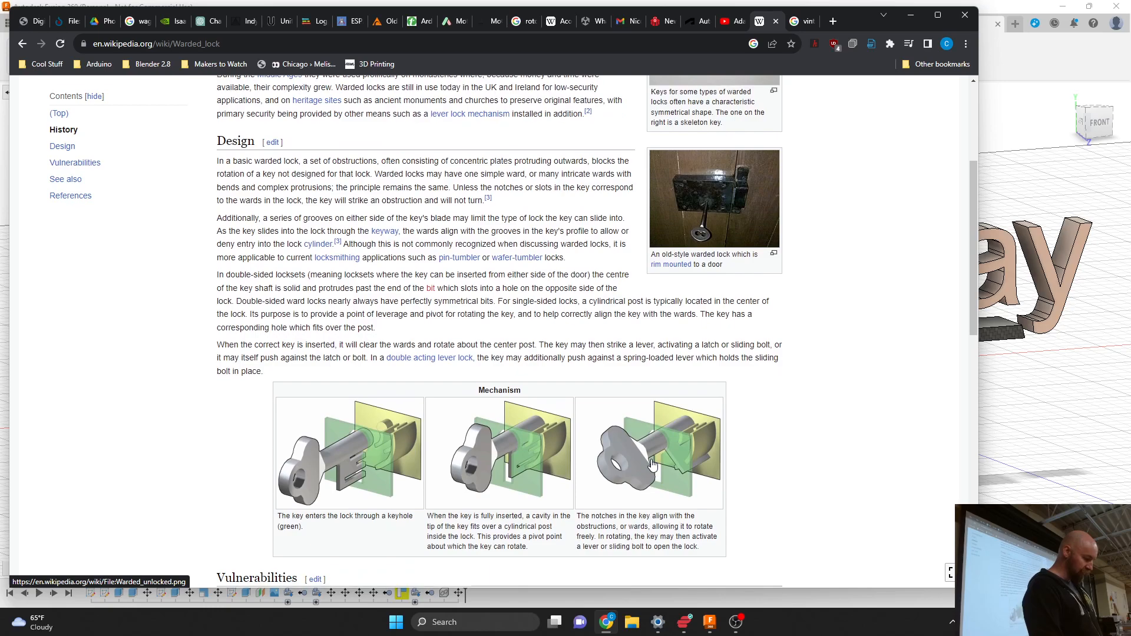
pyautogui.keyDown('ctrl'); pyautogui.scroll(3, 651, 465); pyautogui.keyUp('ctrl')
pyautogui.keyDown('ctrl'); pyautogui.scroll(1, 651, 465); pyautogui.keyUp('ctrl')
pyautogui.scroll(-1, 651, 465)
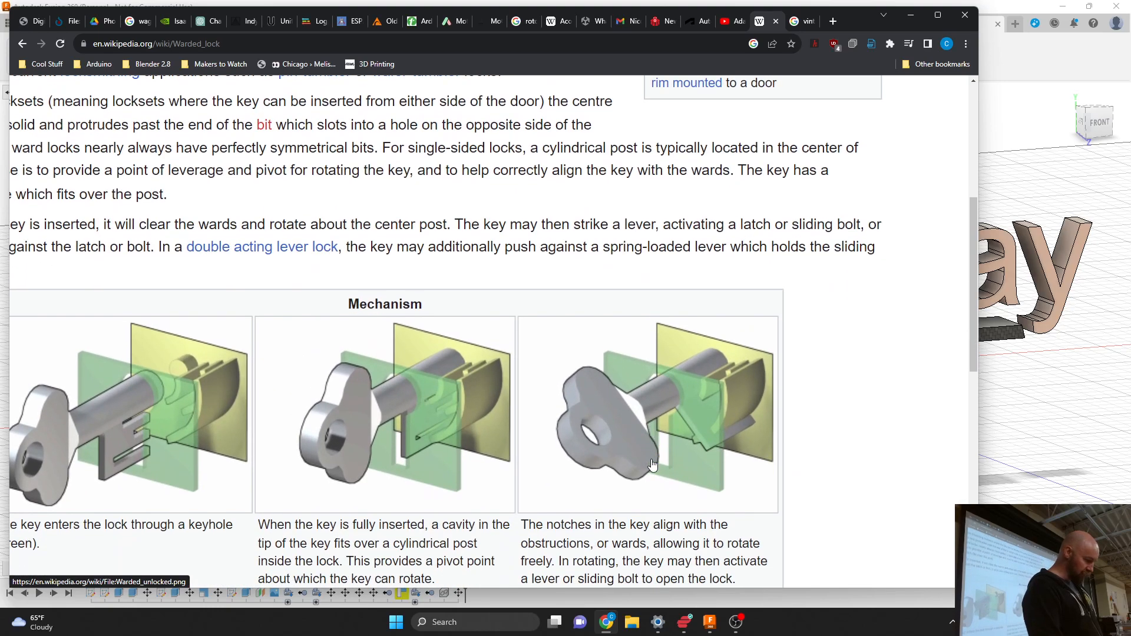
pyautogui.keyDown('ctrl'); pyautogui.scroll(1, 652, 465); pyautogui.keyUp('ctrl')
pyautogui.hscroll(-2, 652, 466)
pyautogui.keyDown('ctrl'); pyautogui.scroll(2, 651, 465); pyautogui.keyUp('ctrl')
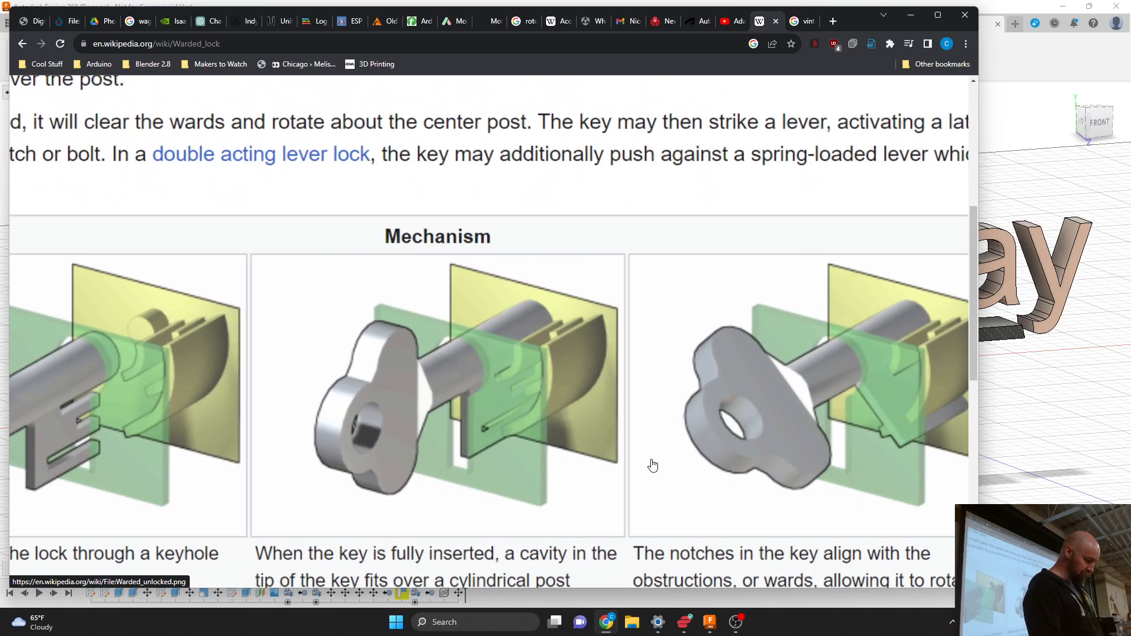
pyautogui.keyDown('ctrl'); pyautogui.scroll(-1, 651, 465); pyautogui.keyUp('ctrl')
pyautogui.scroll(-1, 651, 465)
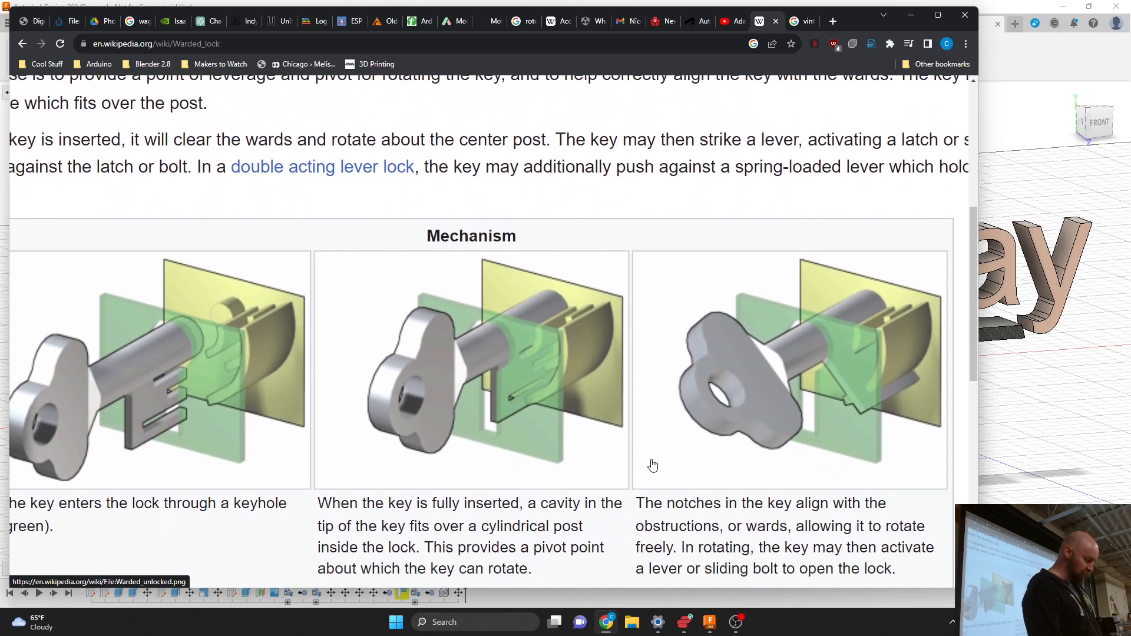
pyautogui.hscroll(-1, 652, 465)
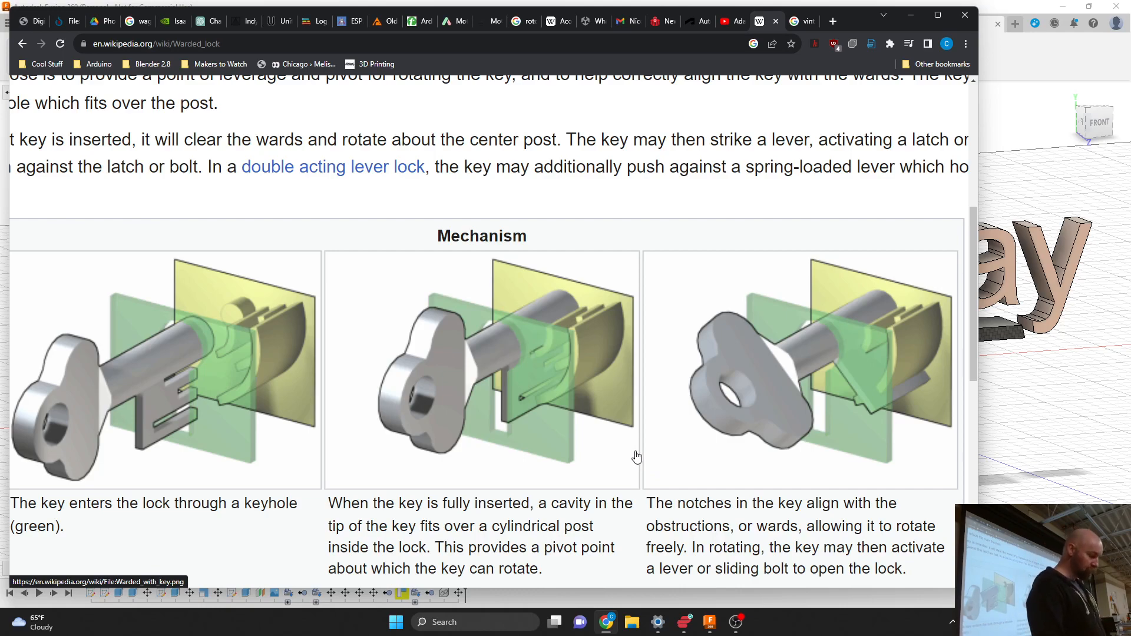
pyautogui.keyDown('ctrl'); pyautogui.scroll(-5, 636, 457); pyautogui.keyUp('ctrl')
pyautogui.scroll(-2, 636, 457)
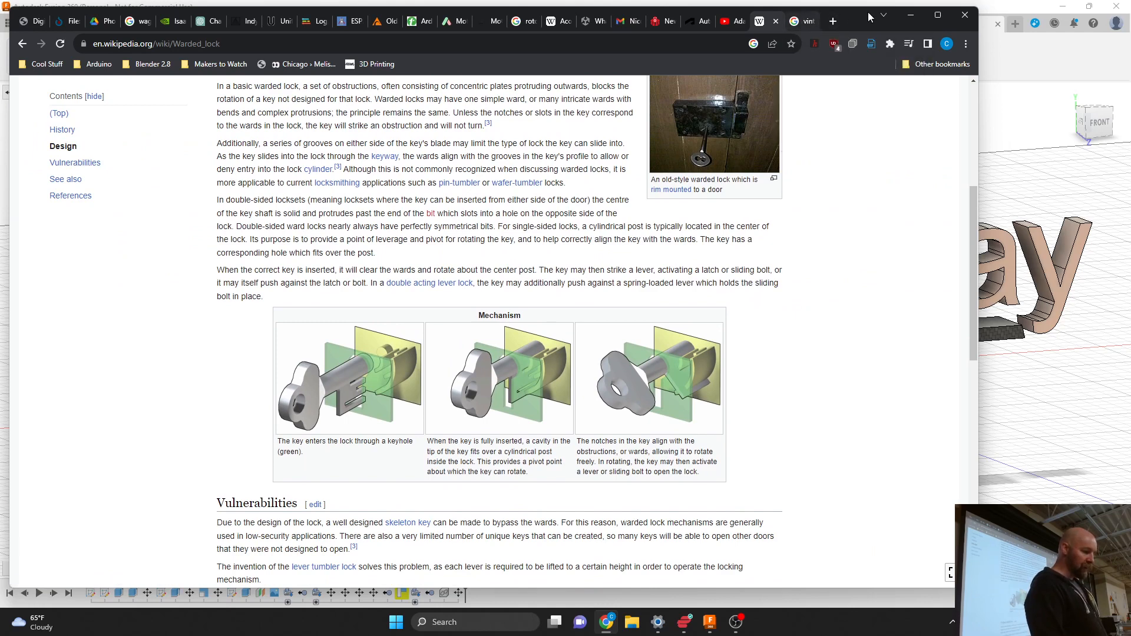
# Return to Fusion 360, create a new design document and show the project's stored files.
pyautogui.click(910, 15)
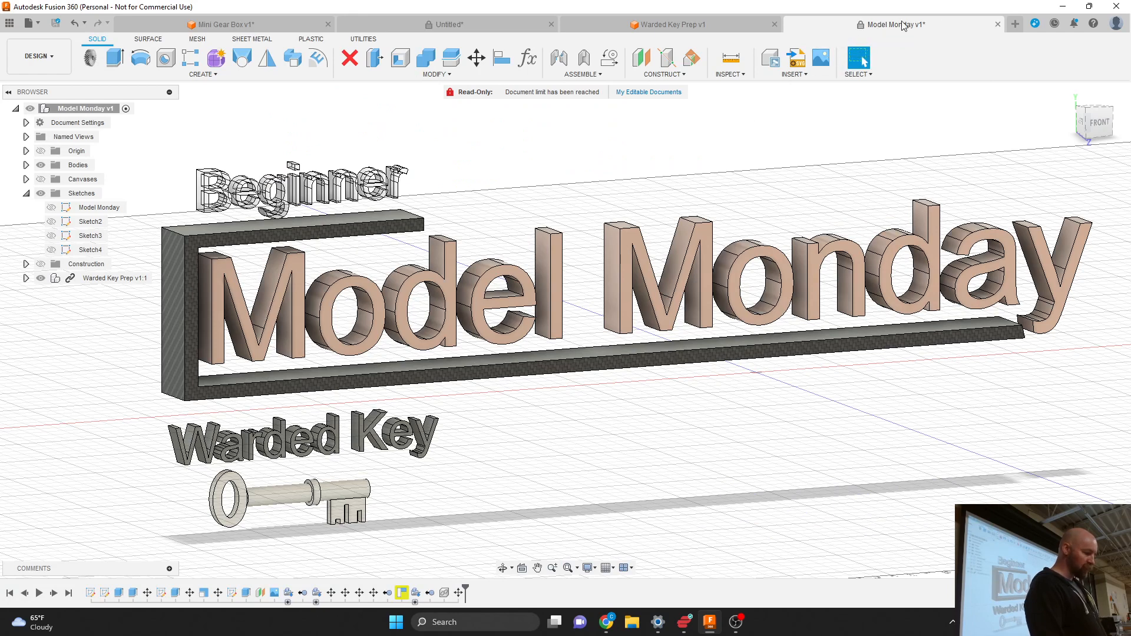
pyautogui.click(1015, 24)
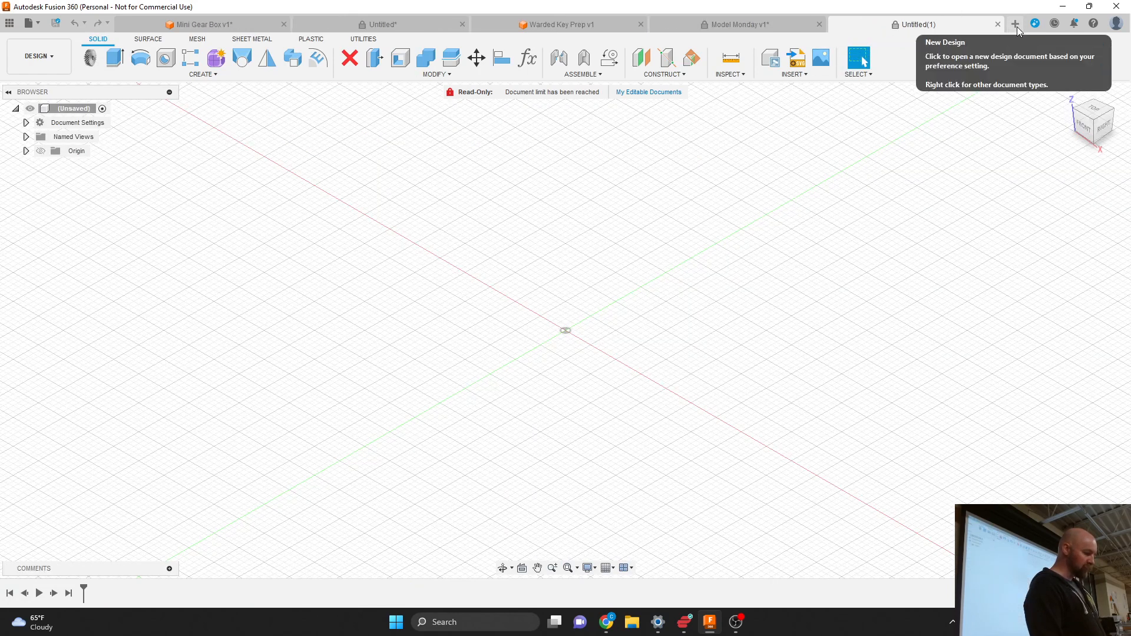
pyautogui.click(9, 23)
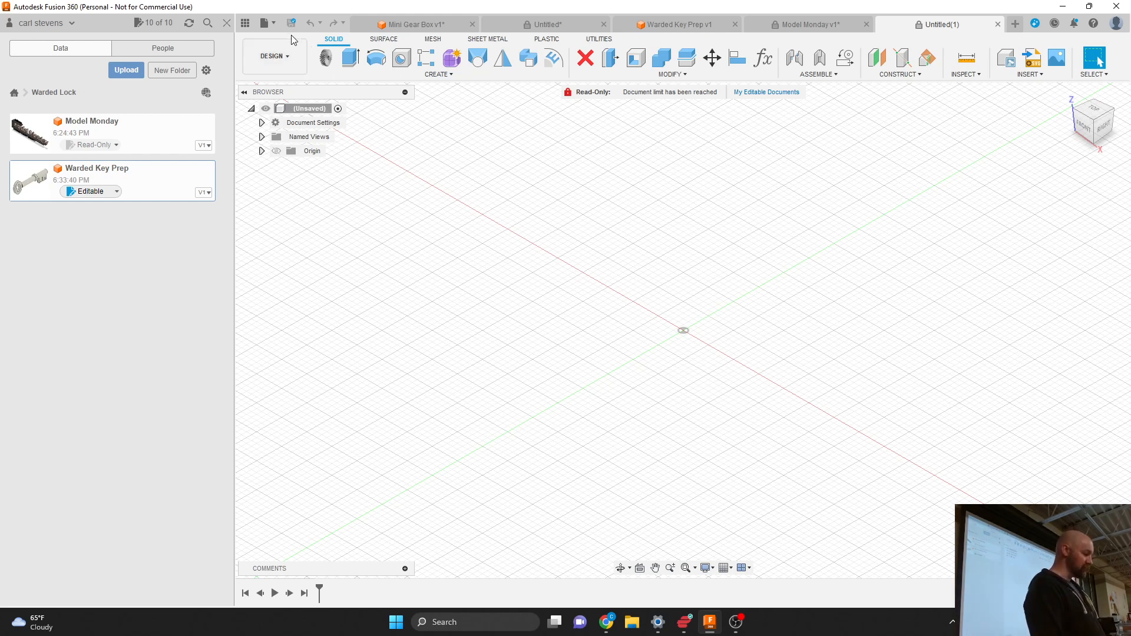
pyautogui.click(269, 23)
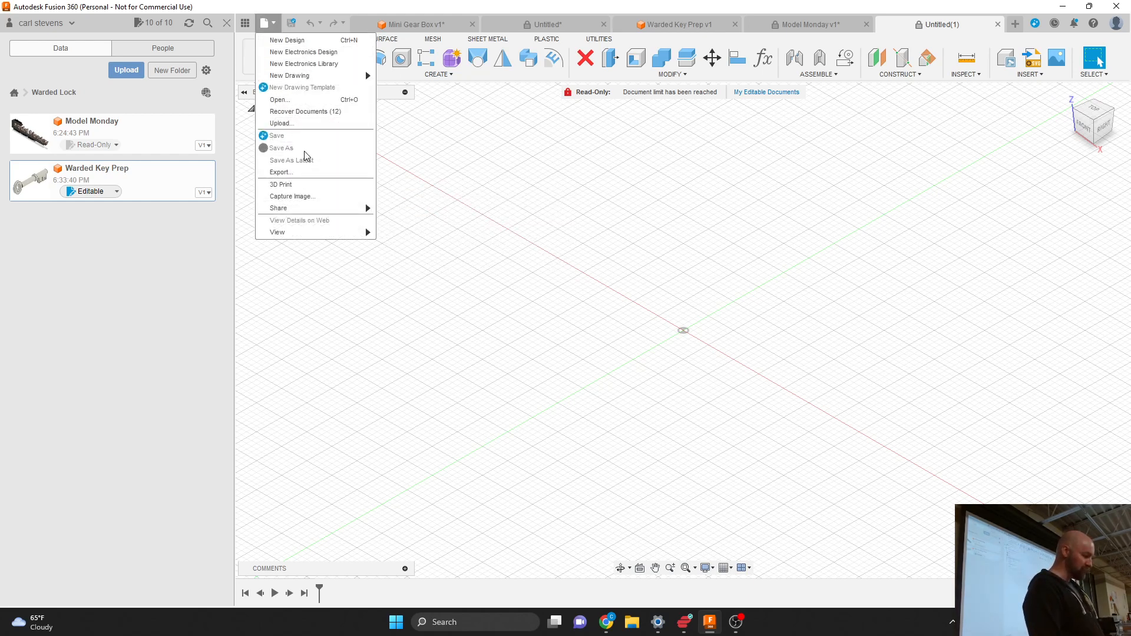
pyautogui.click(487, 158)
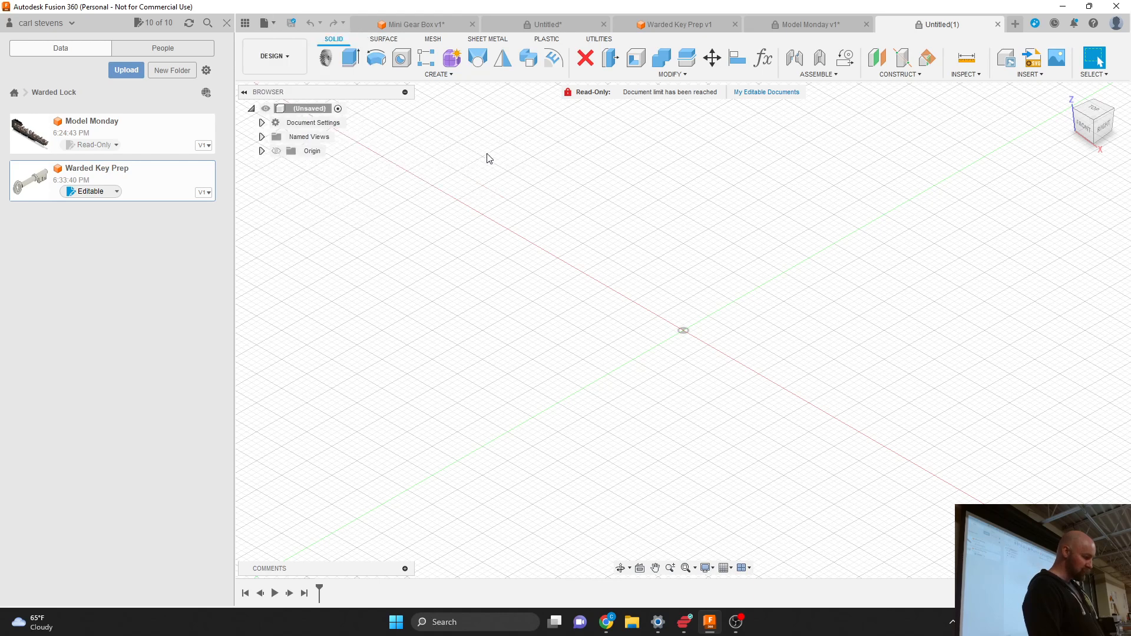
pyautogui.click(1055, 26)
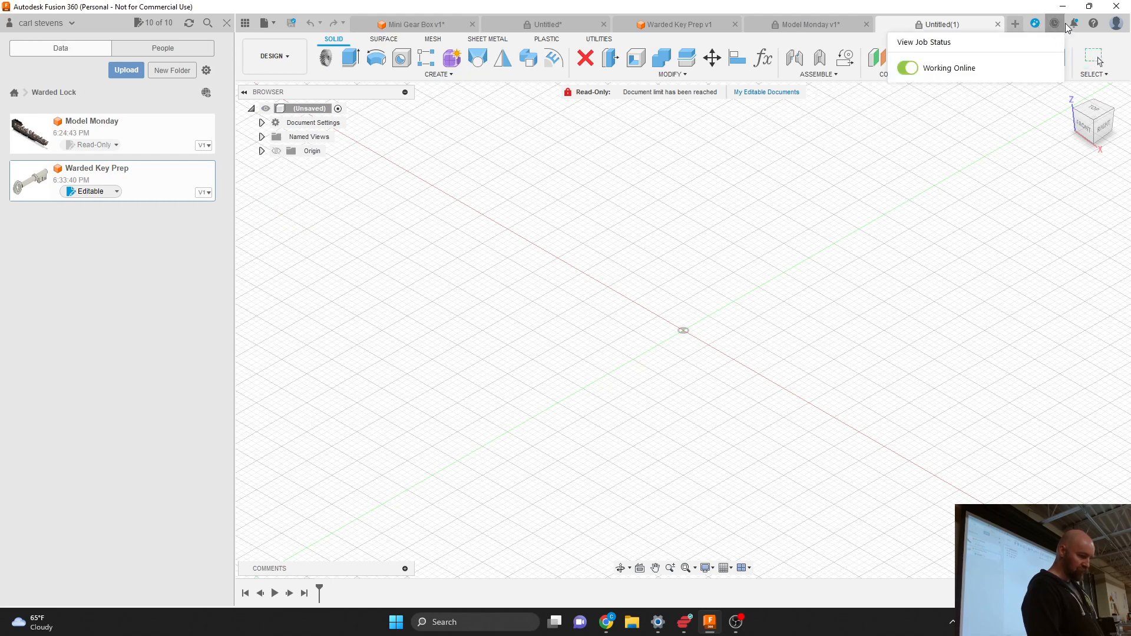
pyautogui.click(982, 165)
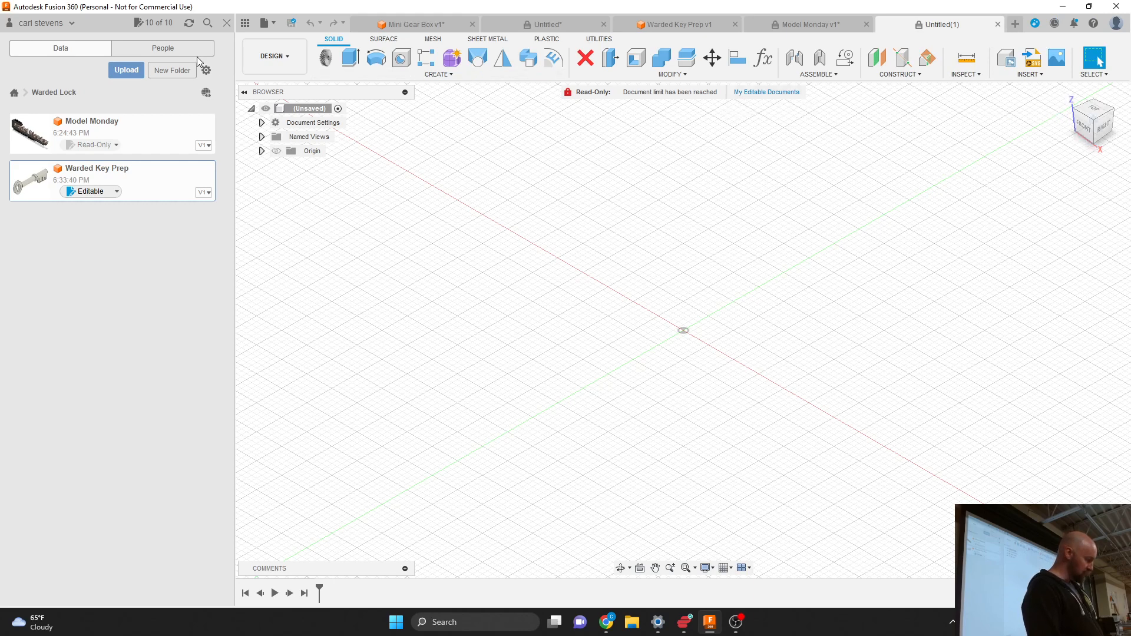
# Show the list of editable documents and make the Roto Casting document read-only.
pyautogui.click(16, 93)
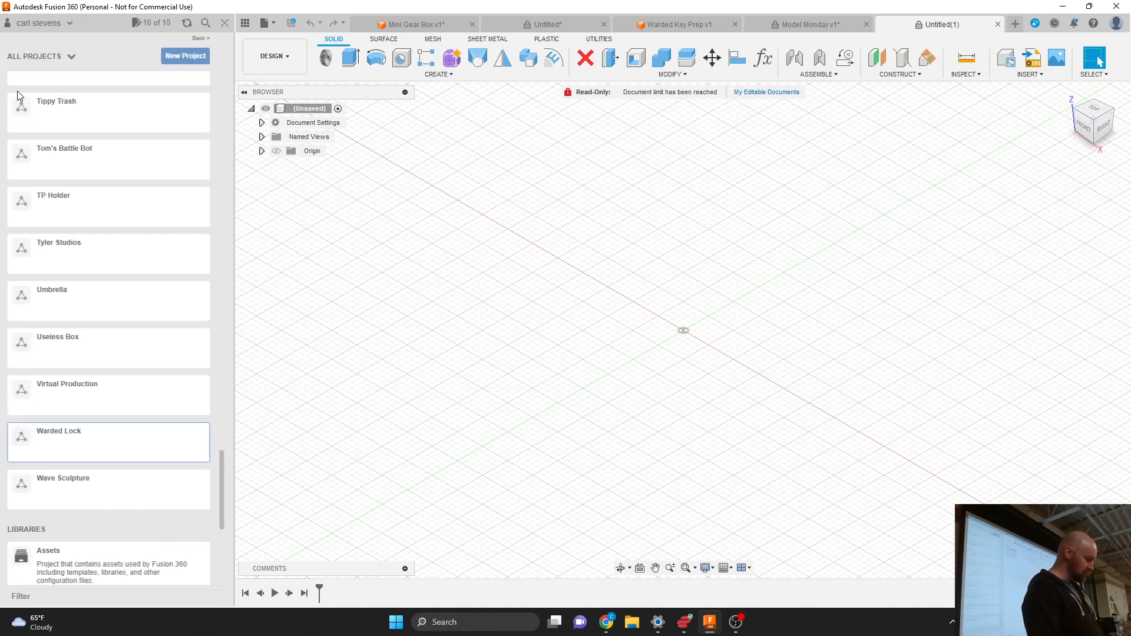
pyautogui.scroll(15, 106, 146)
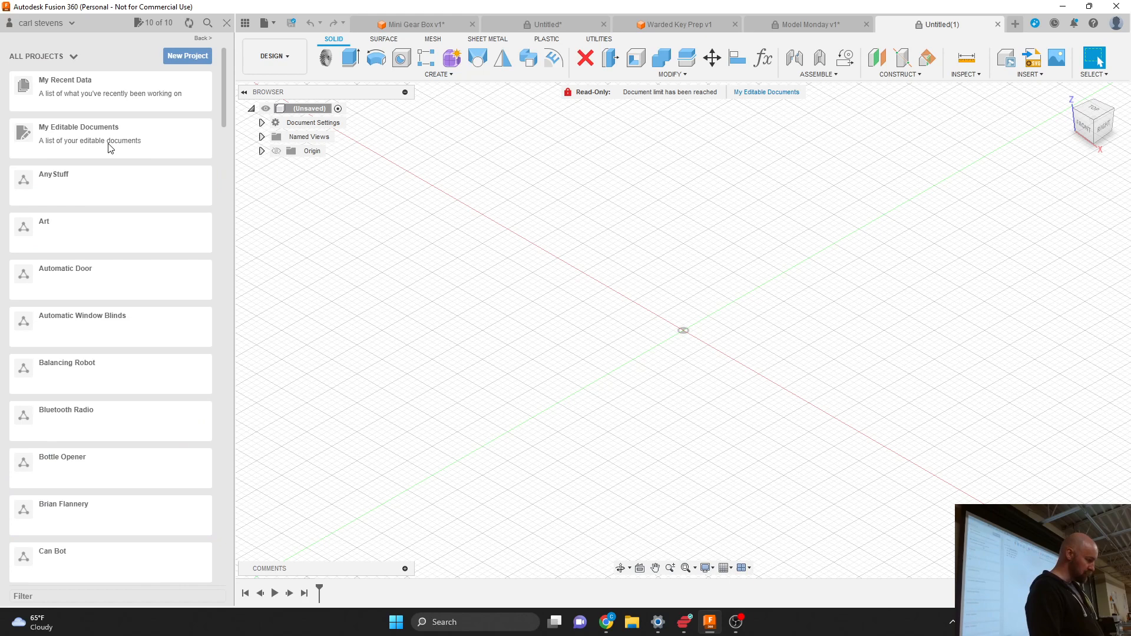
pyautogui.click(151, 26)
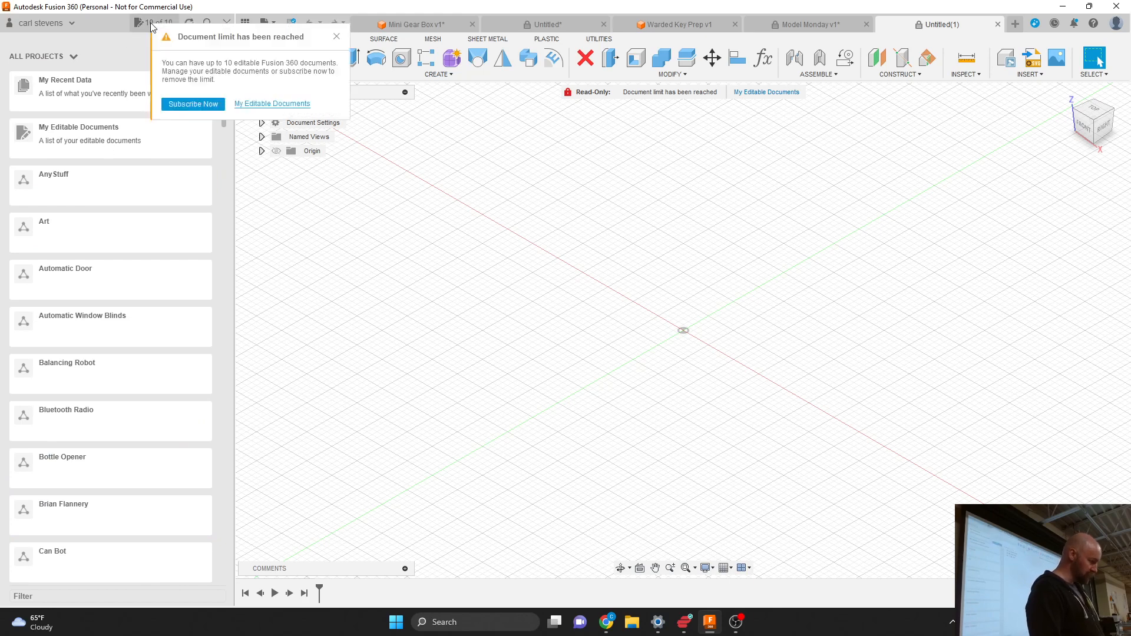
pyautogui.click(255, 104)
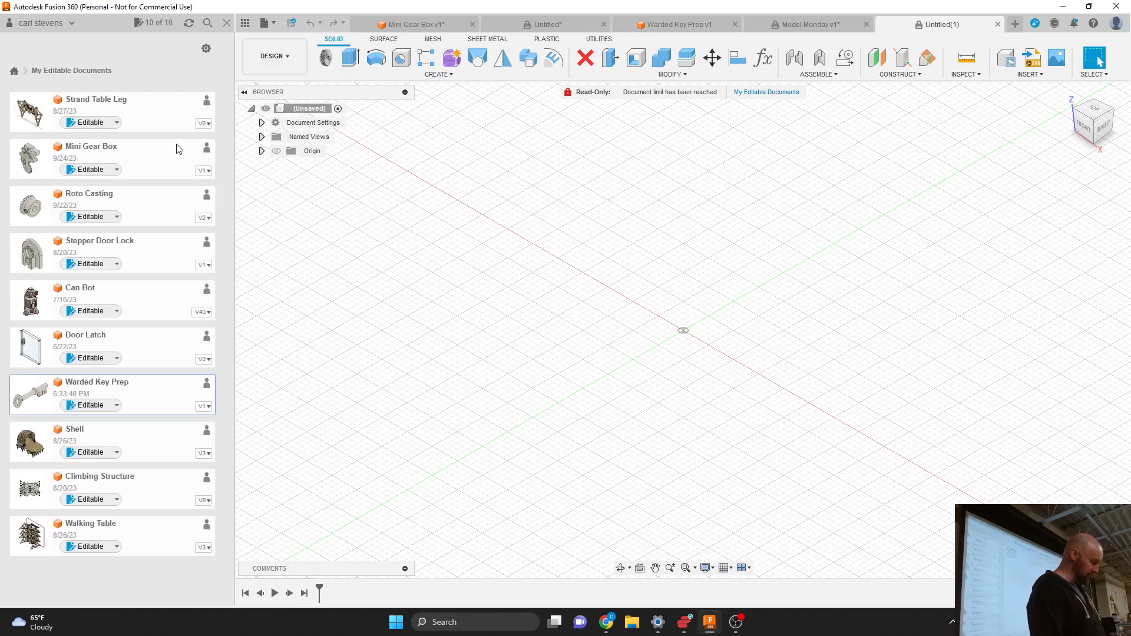
pyautogui.click(116, 217)
pyautogui.click(111, 246)
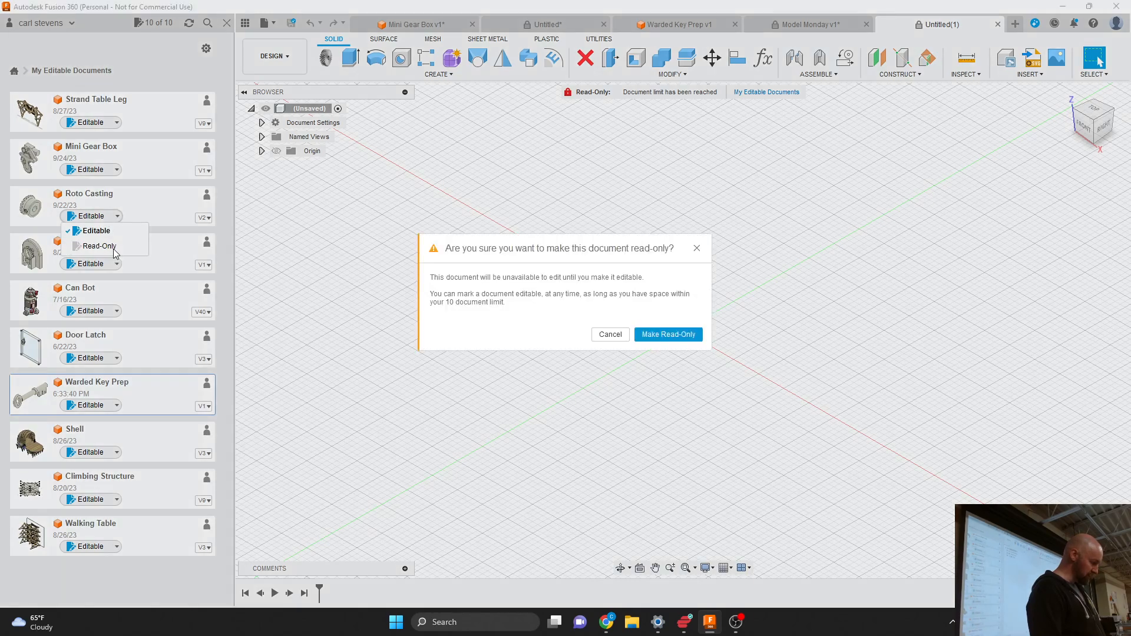
pyautogui.click(667, 335)
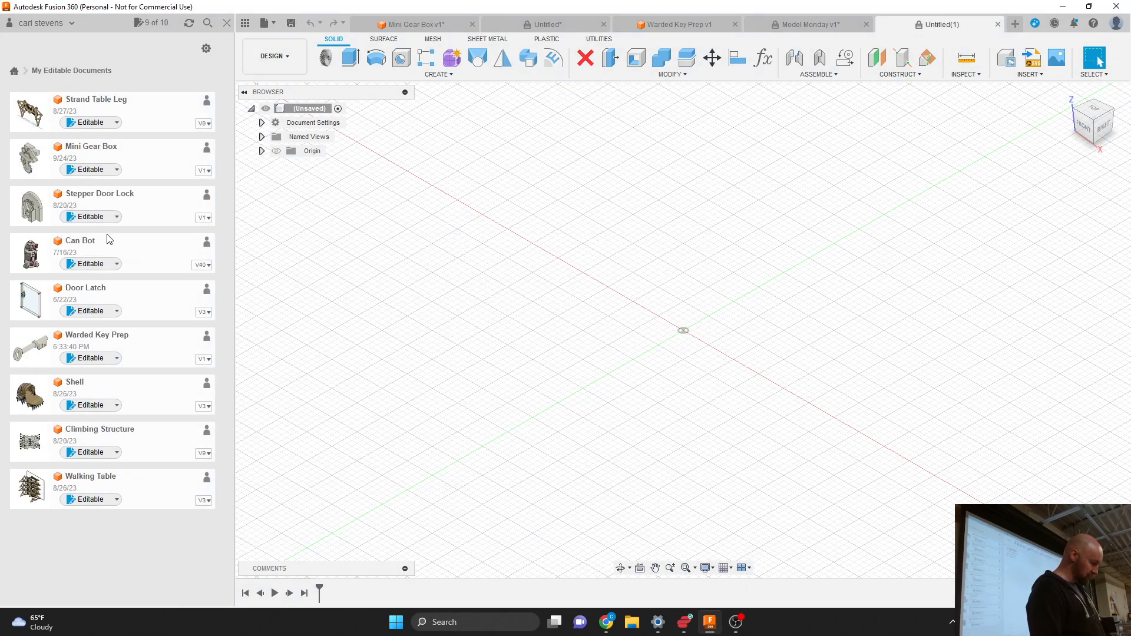
# Make the Stepper Door Lock and Warded Key Prep documents read-only.
pyautogui.click(107, 217)
pyautogui.click(104, 246)
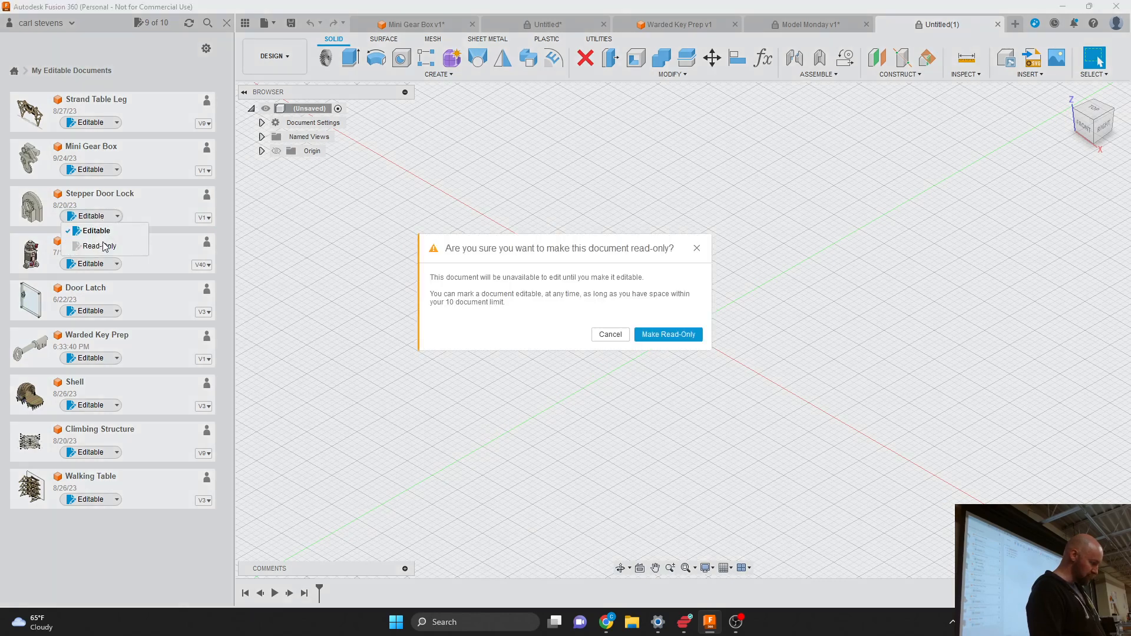
pyautogui.click(655, 334)
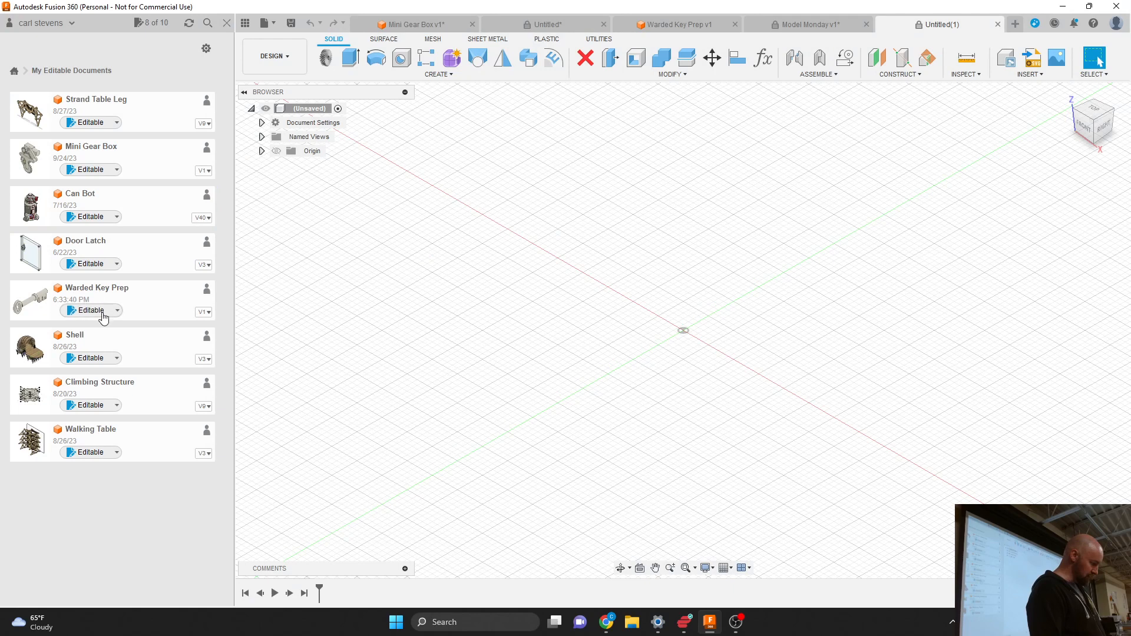
pyautogui.click(101, 310)
pyautogui.click(99, 341)
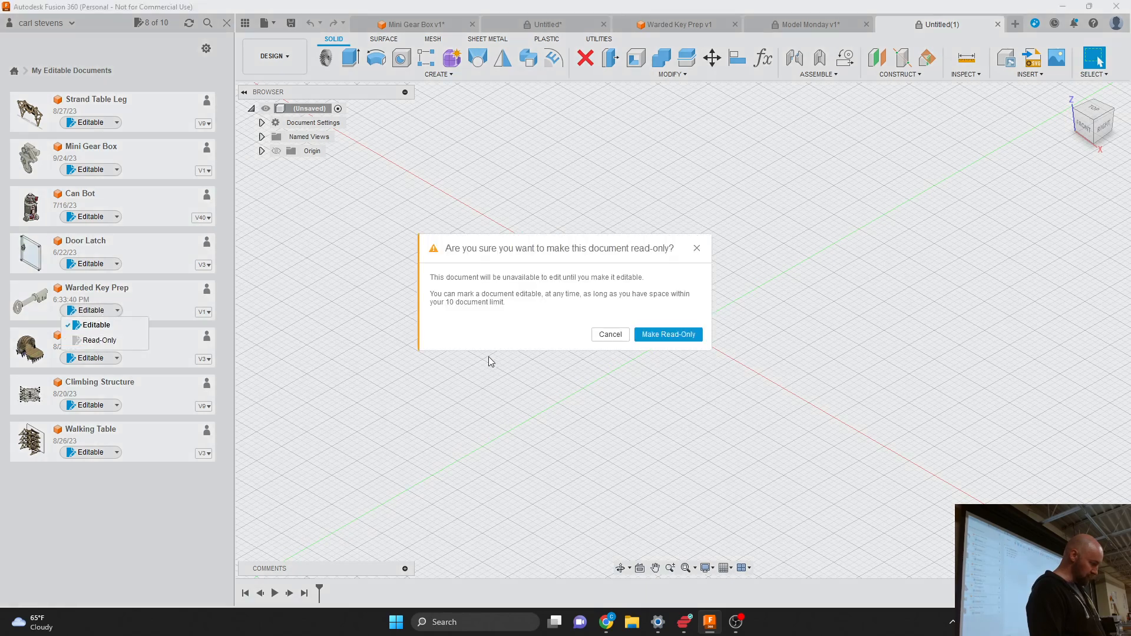
pyautogui.click(643, 343)
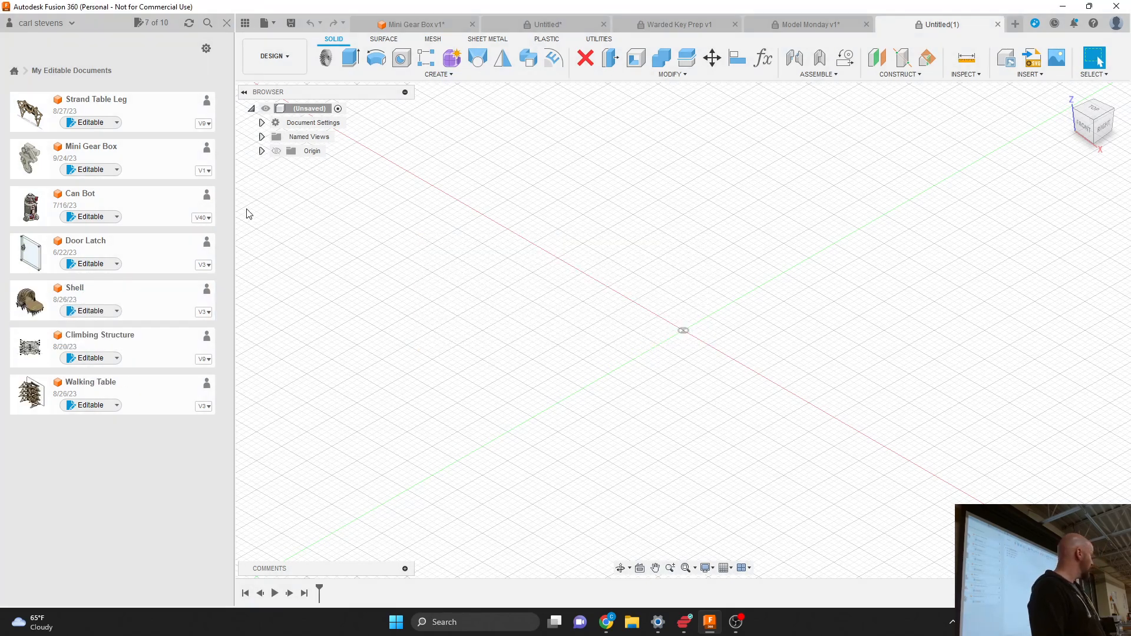
# Leave the editable documents list and open the Warded Lock project.
pyautogui.click(105, 172)
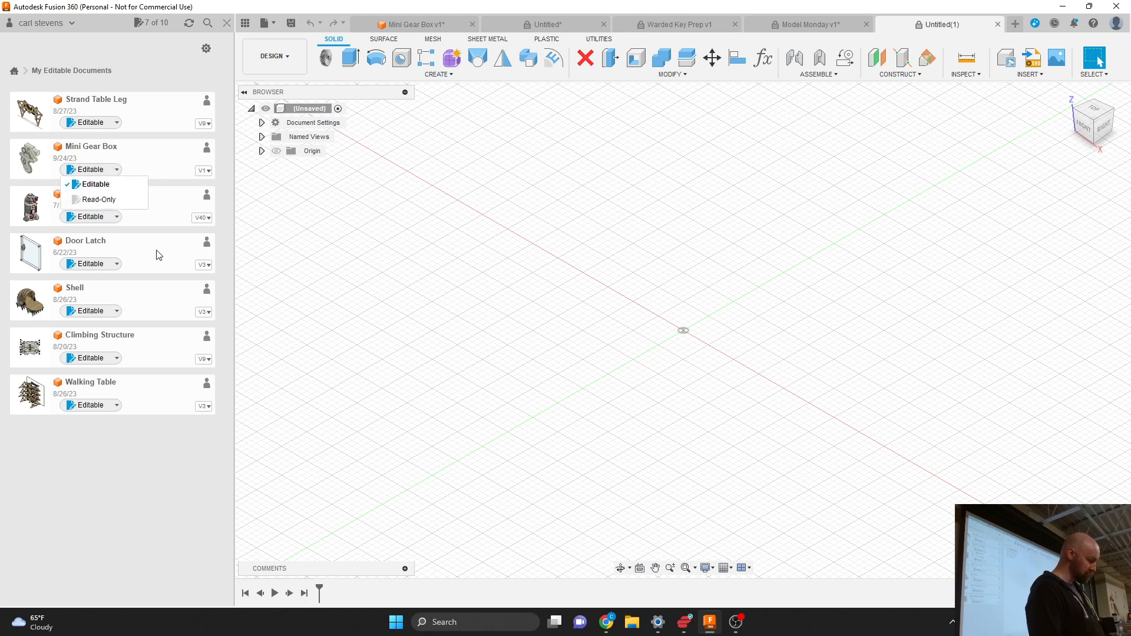
pyautogui.click(17, 66)
pyautogui.click(17, 69)
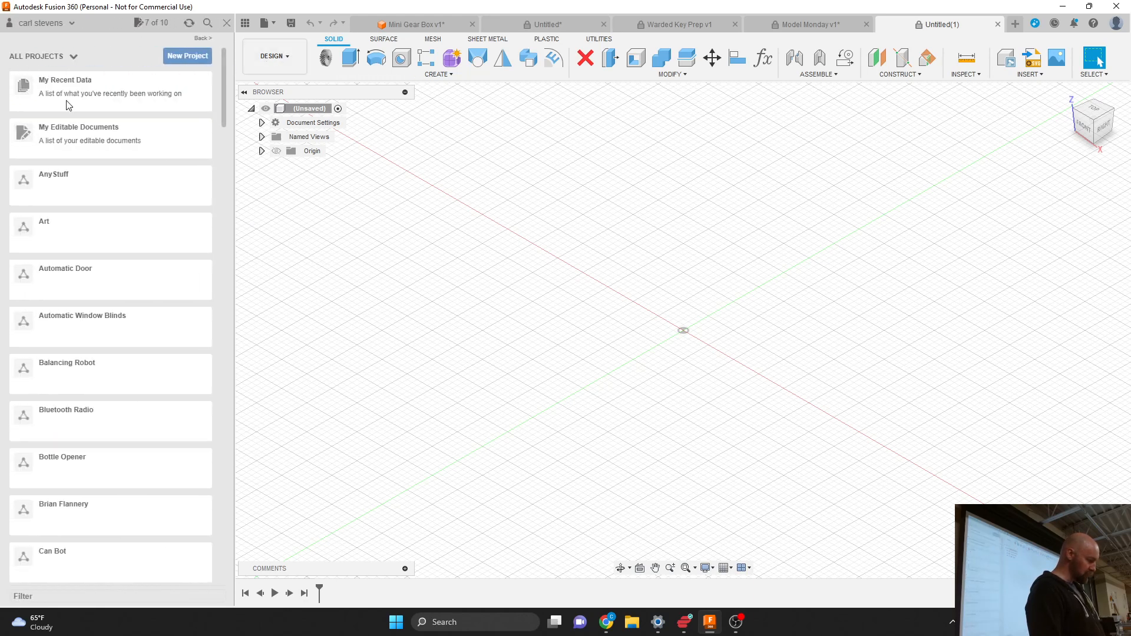
pyautogui.scroll(-20, 105, 228)
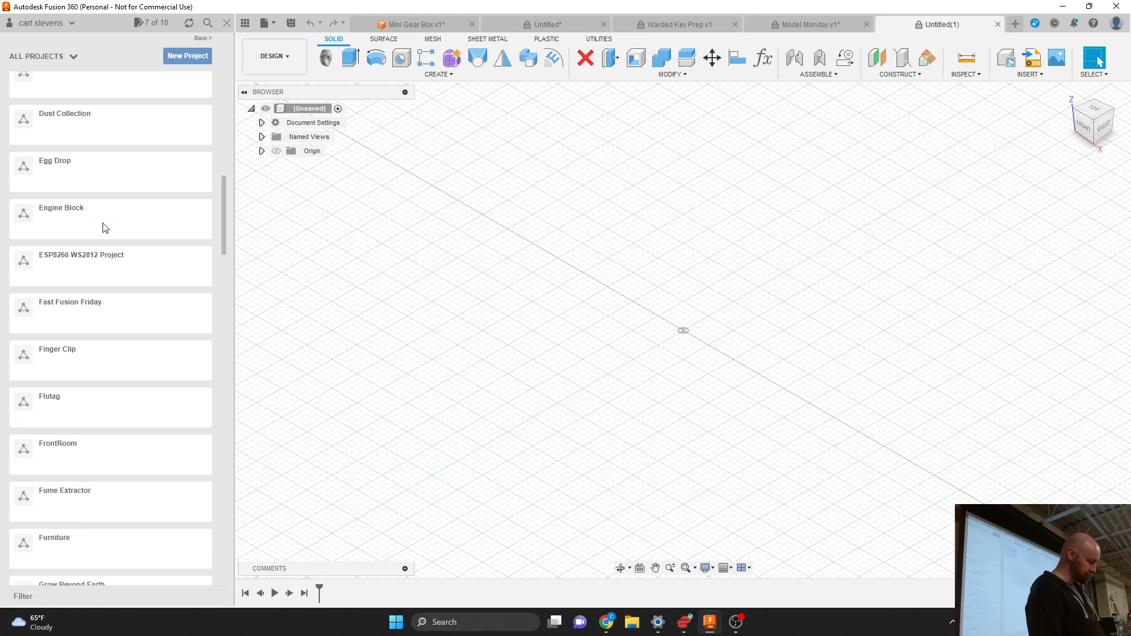
pyautogui.scroll(-10, 105, 228)
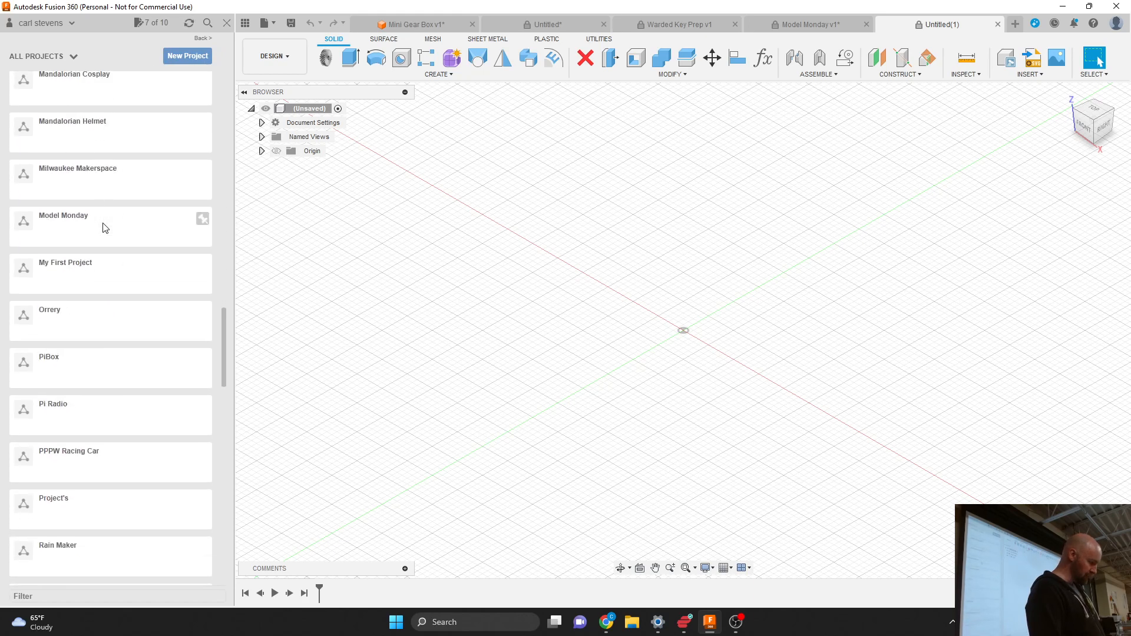
pyautogui.scroll(-12, 131, 318)
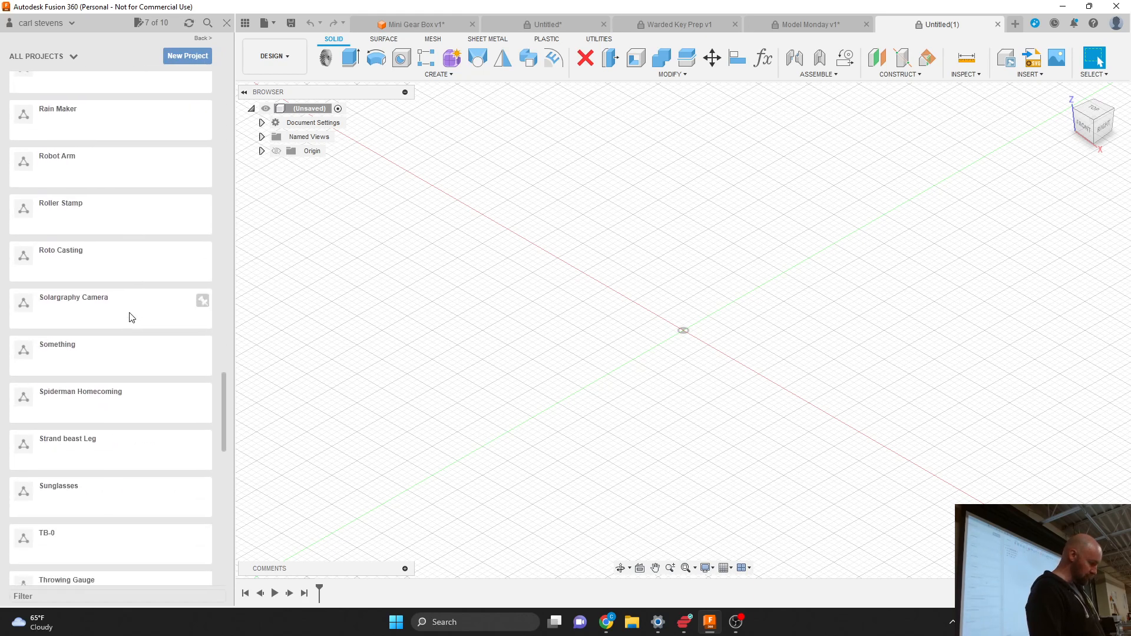
pyautogui.scroll(-4, 132, 317)
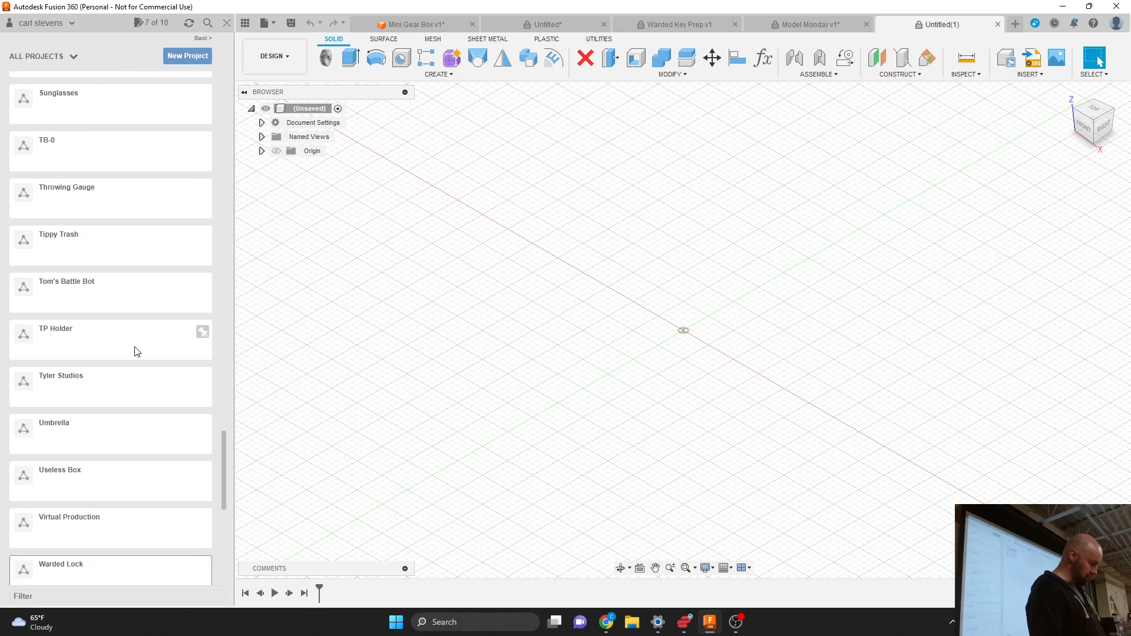
pyautogui.scroll(-4, 136, 351)
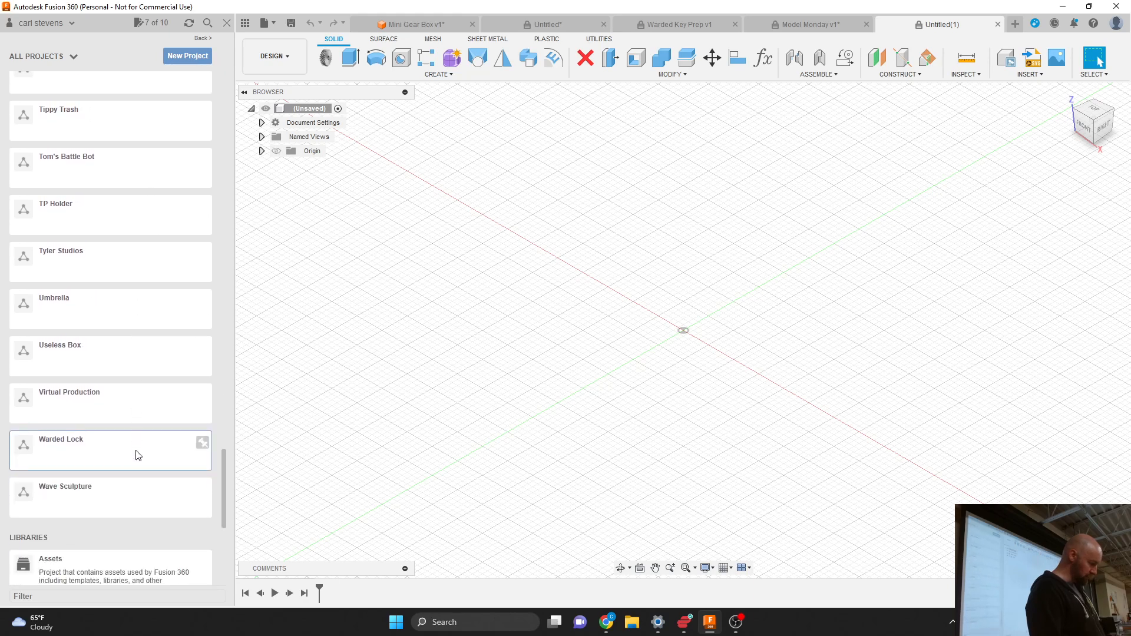
pyautogui.click(138, 455)
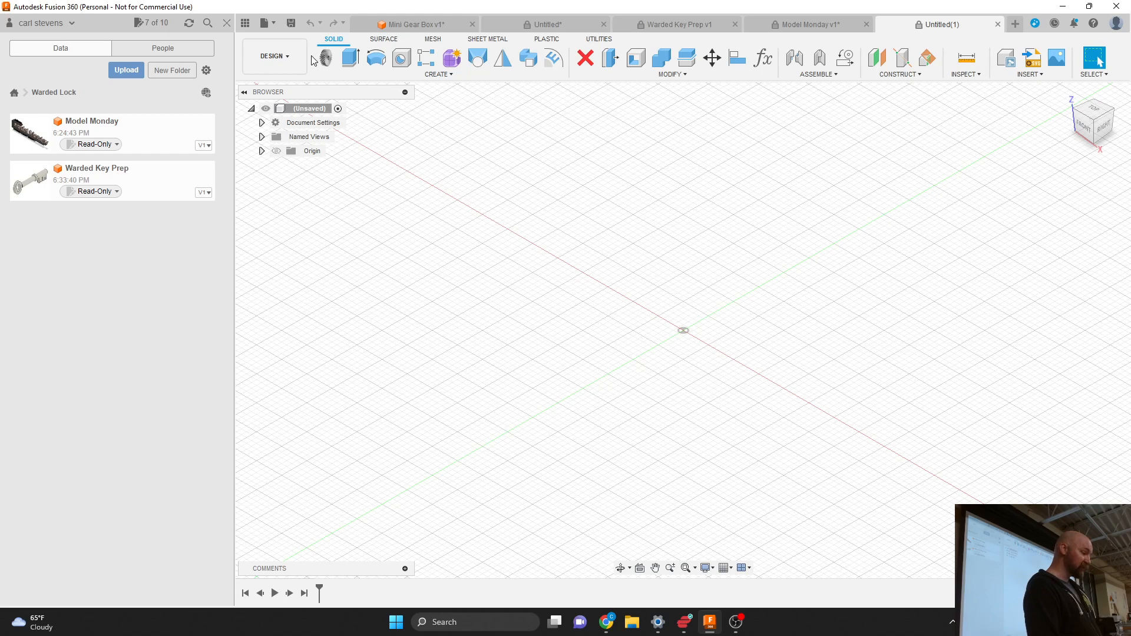
# Save the new design as "Warded Key from Class" in the Warded Lock project.
pyautogui.click(292, 23)
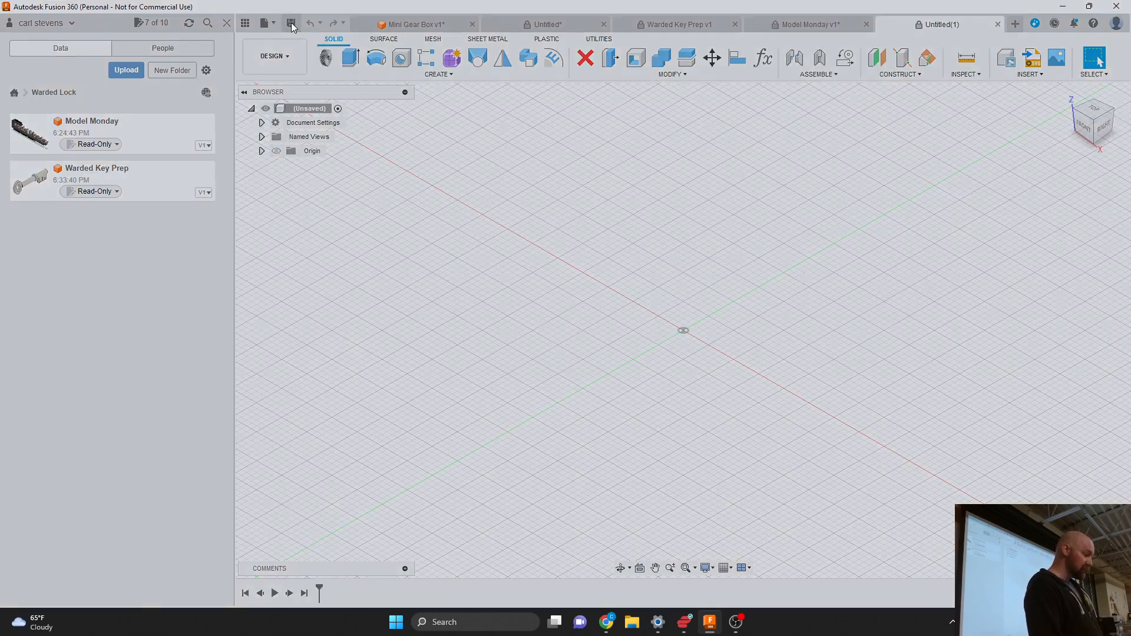
pyautogui.write('Warded Key')
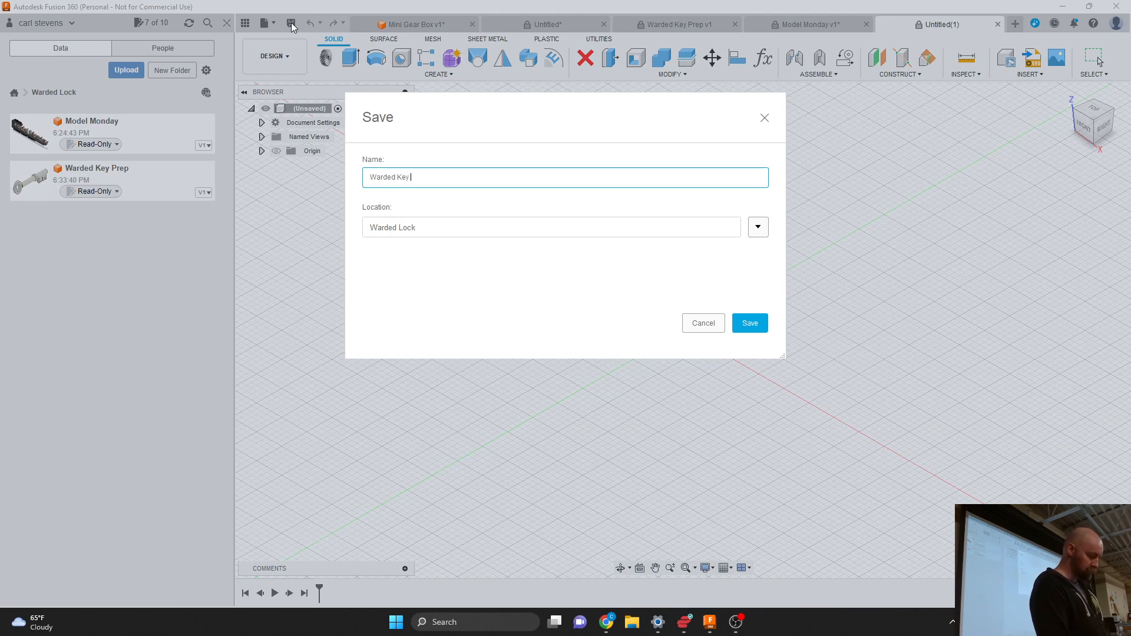
pyautogui.write('avn')
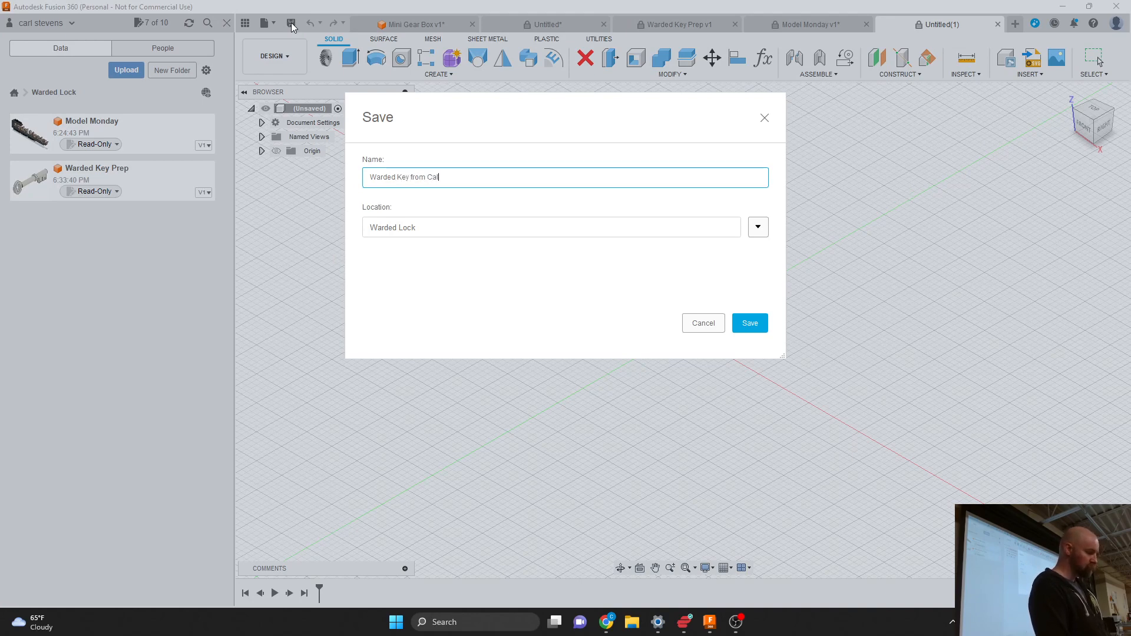
pyautogui.press('BackSpace')
pyautogui.press('BackSpace')
pyautogui.press('BackSpace')
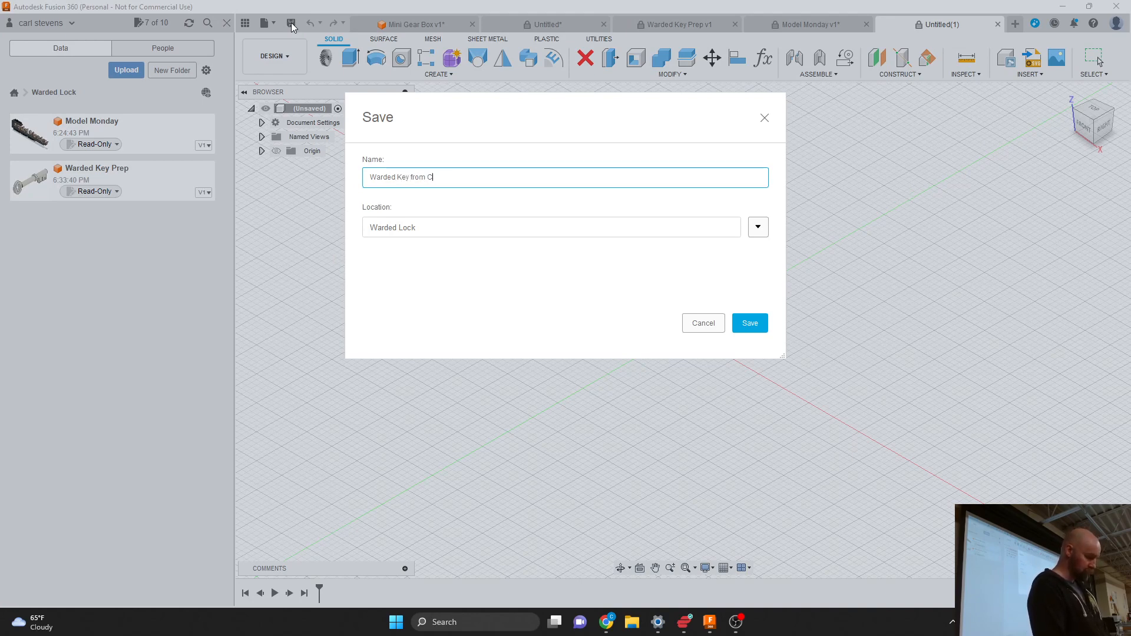
pyautogui.write('lass')
pyautogui.press('Return')
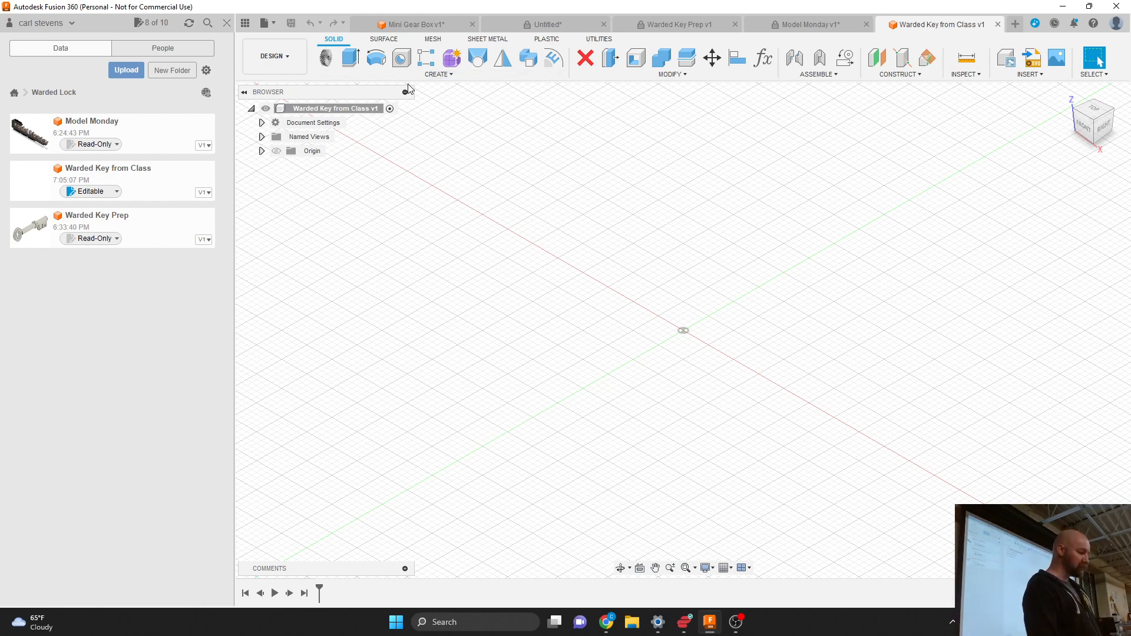
# Create a new internal standard component named Key and leave it activated.
pyautogui.click(439, 74)
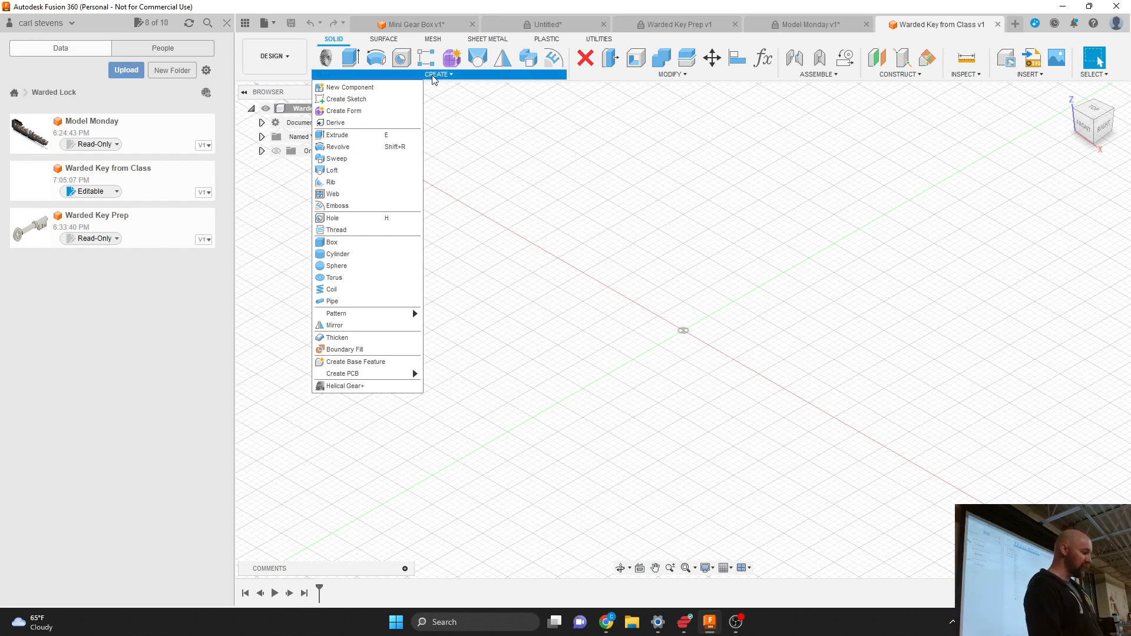
pyautogui.click(380, 87)
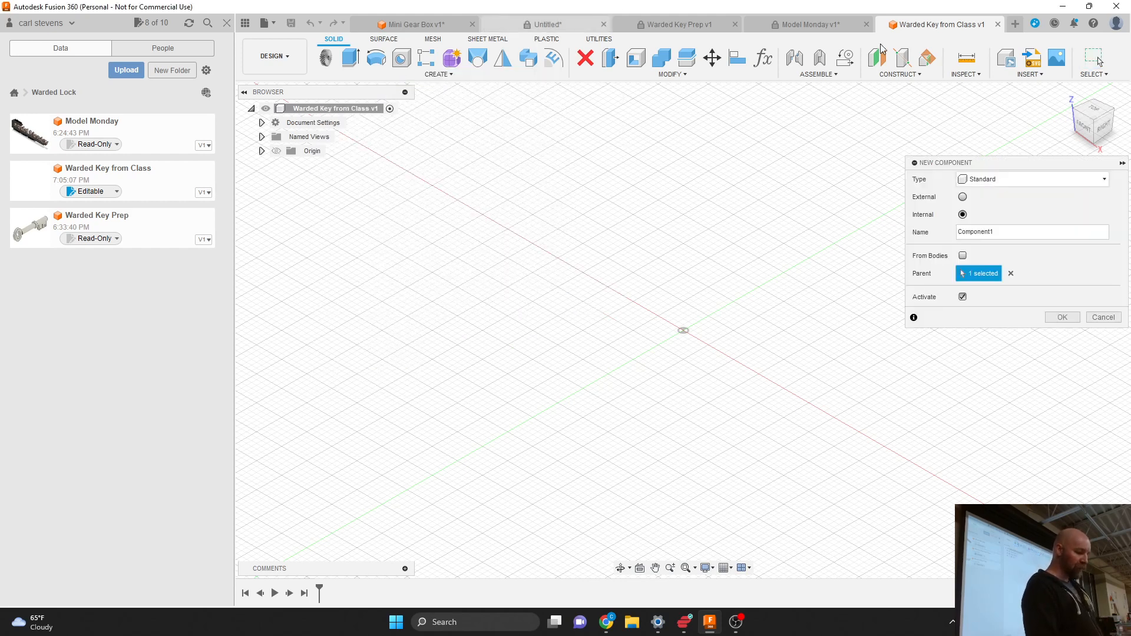
pyautogui.moveTo(991, 161); pyautogui.dragTo(724, 140)
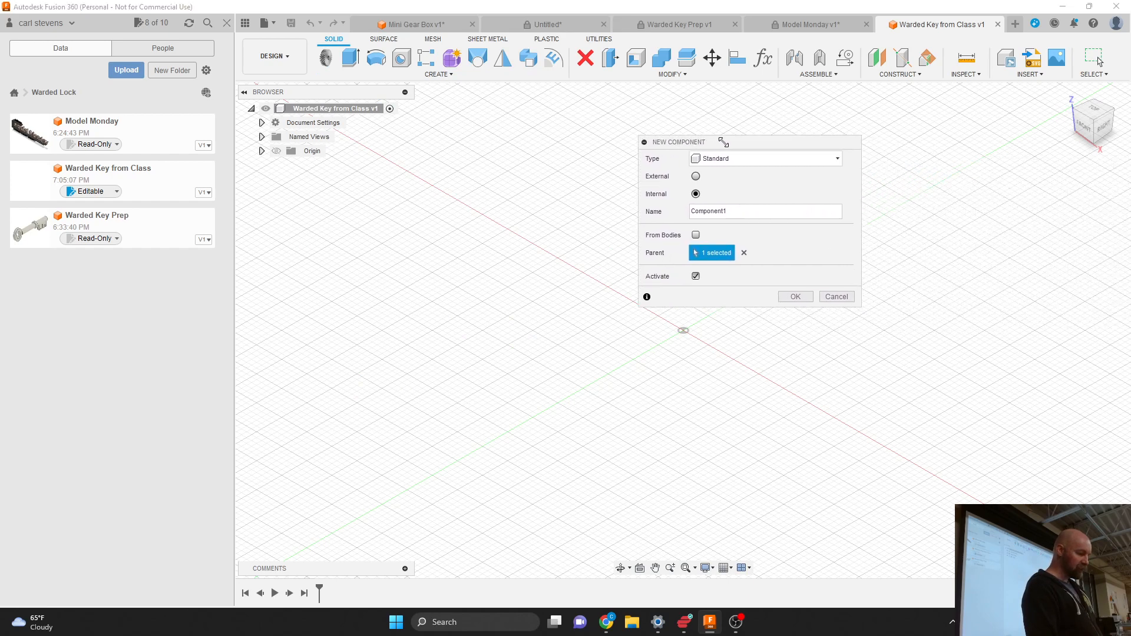
pyautogui.doubleClick(714, 213)
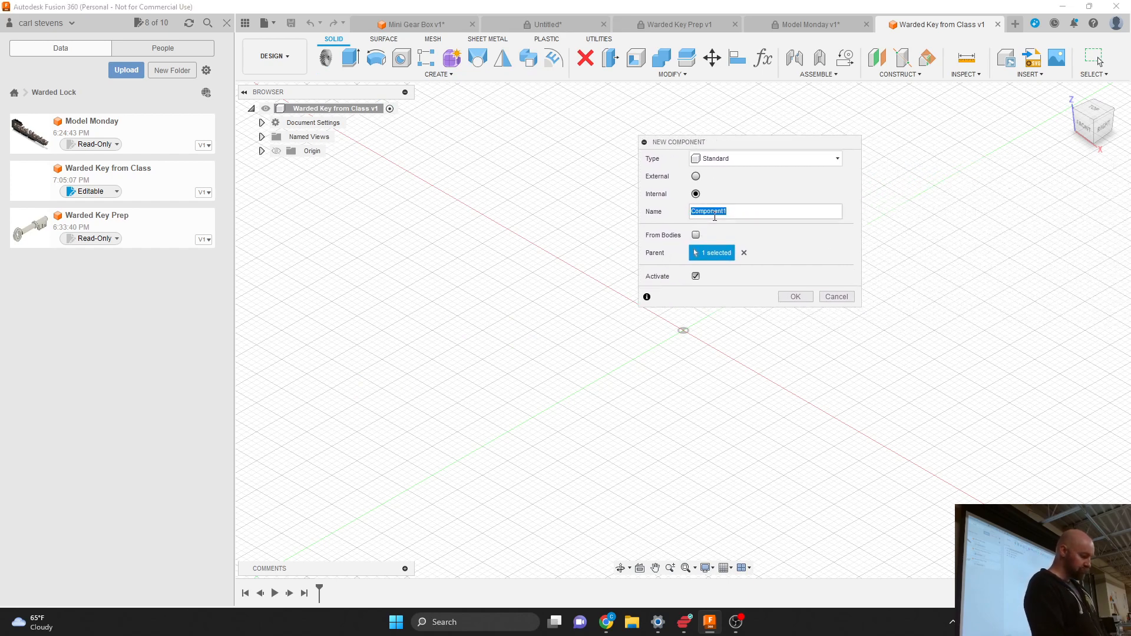
pyautogui.write('Key')
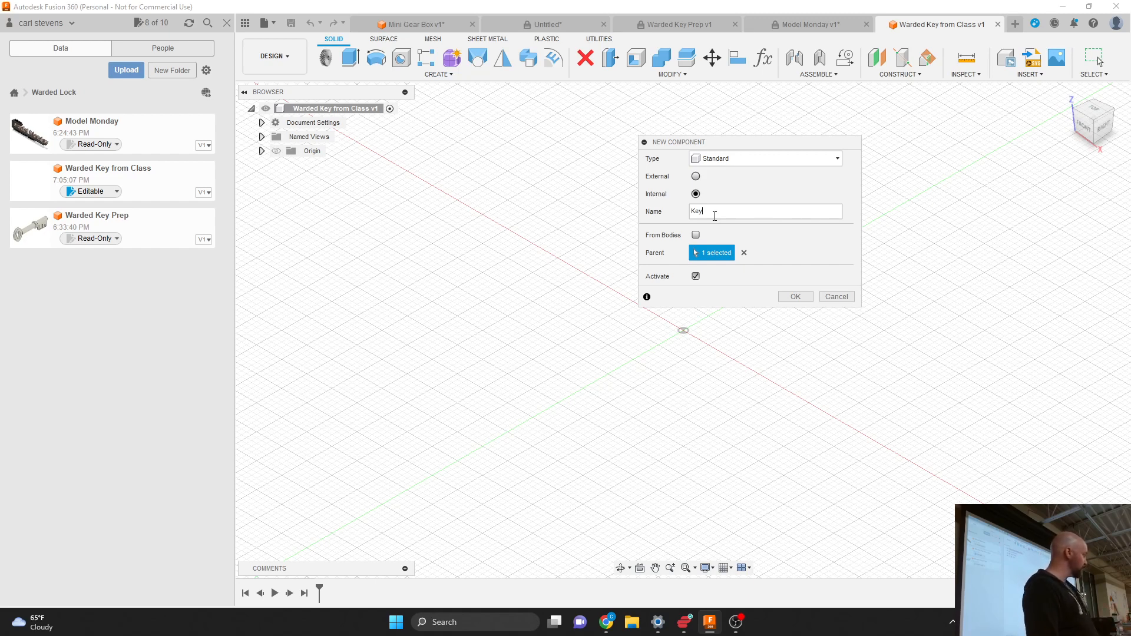
pyautogui.click(796, 298)
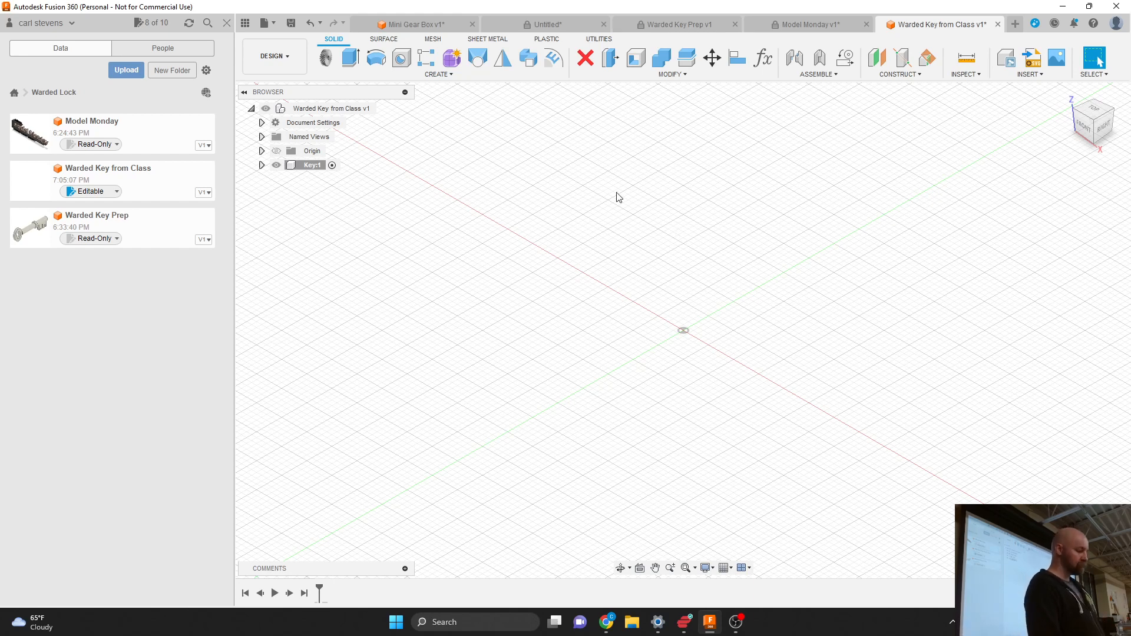
# Start a new sketch in the Key component on the origin plane that faces the Right view.
pyautogui.click(445, 77)
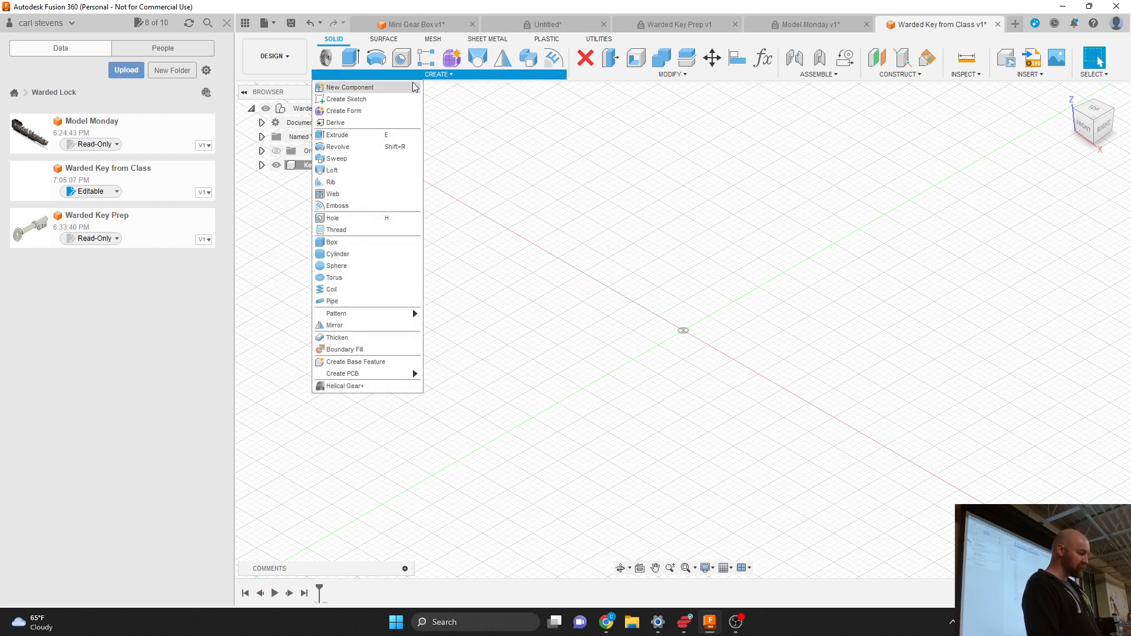
pyautogui.click(360, 101)
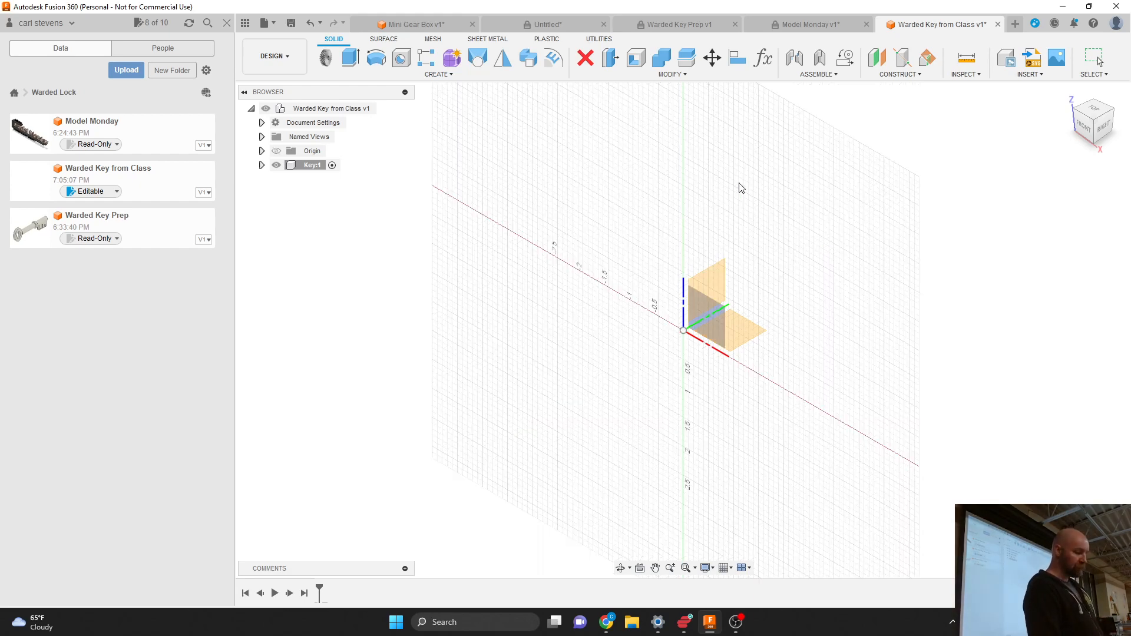
pyautogui.click(1093, 121)
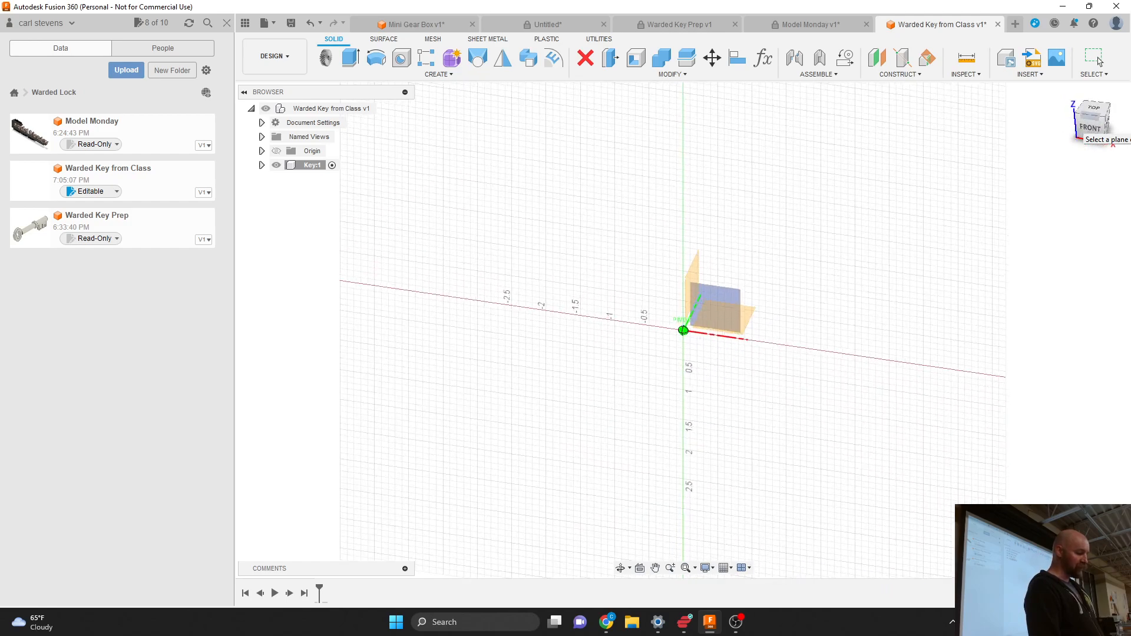
pyautogui.click(1106, 128)
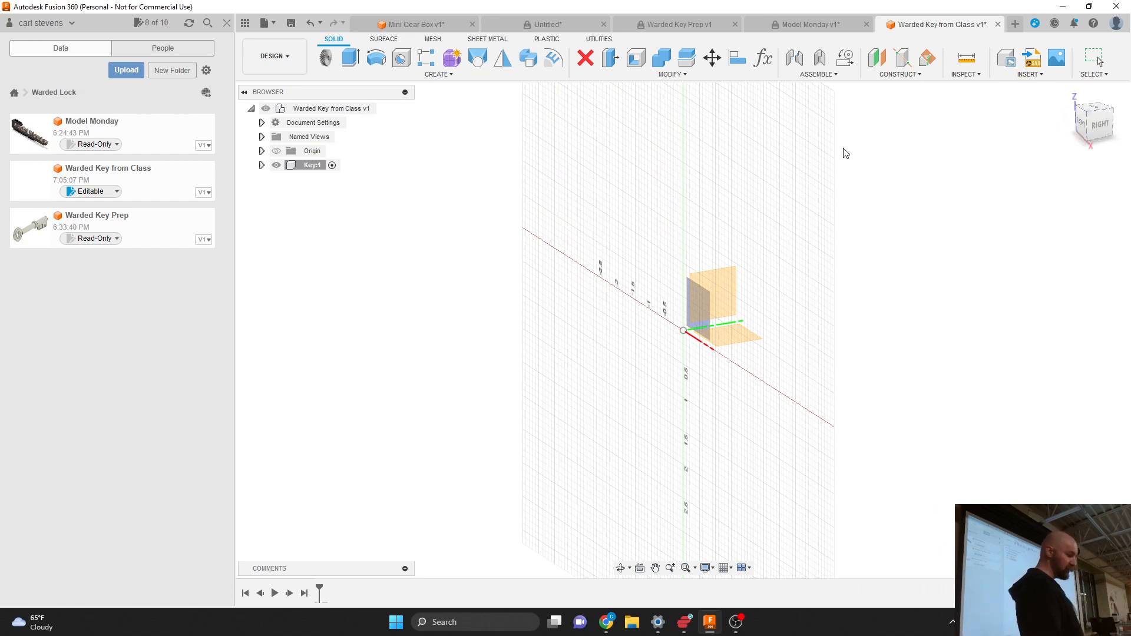
pyautogui.click(1099, 124)
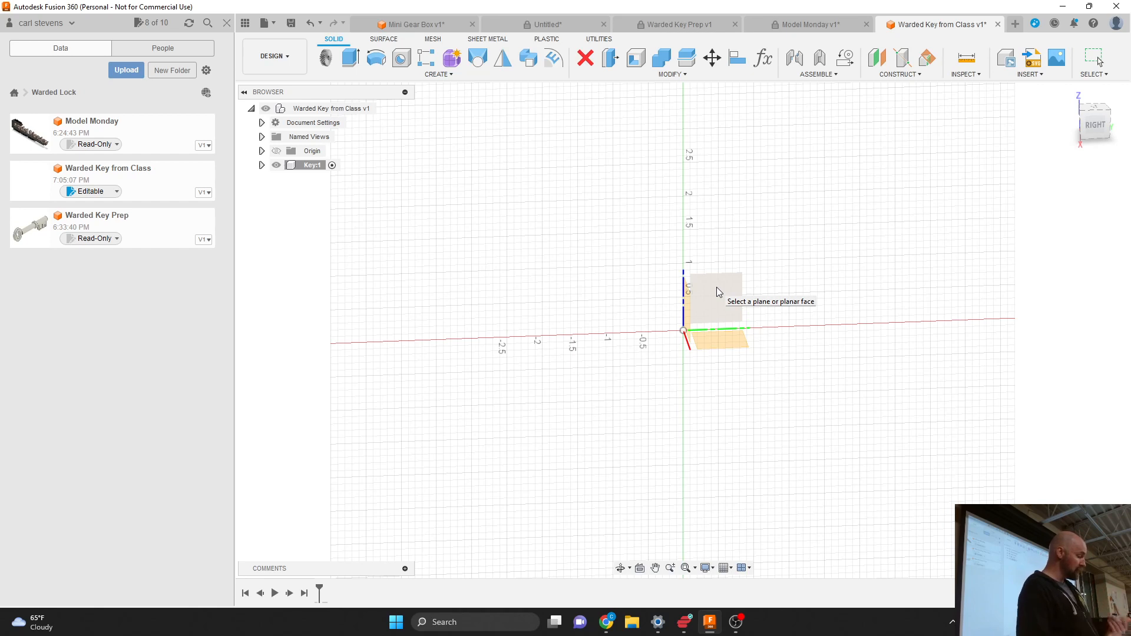
pyautogui.click(717, 291)
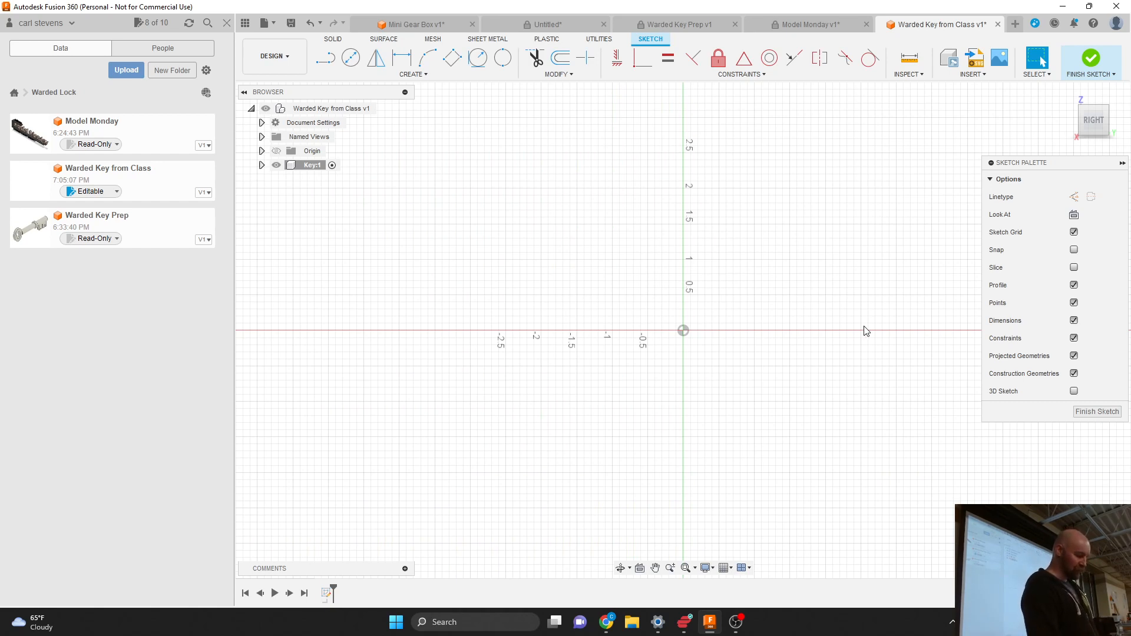
# Sketch a 2-point rectangle just below the origin, 5 in long and .125 in high, extending along the horizontal axis on its numbered side.
pyautogui.scroll(1, 720, 307)
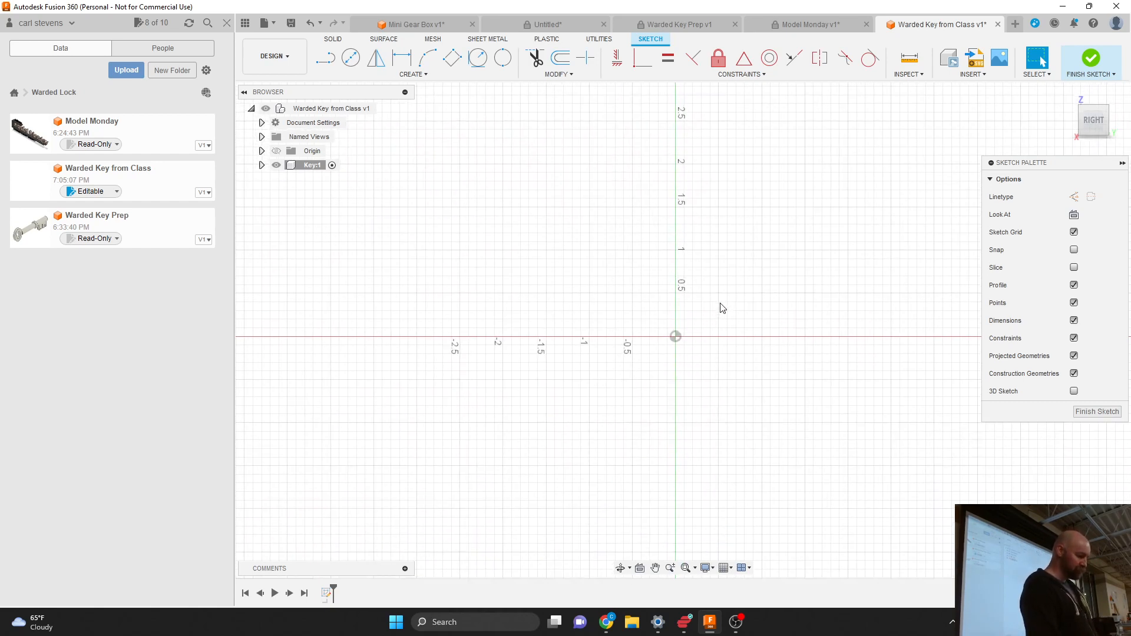
pyautogui.scroll(1, 722, 308)
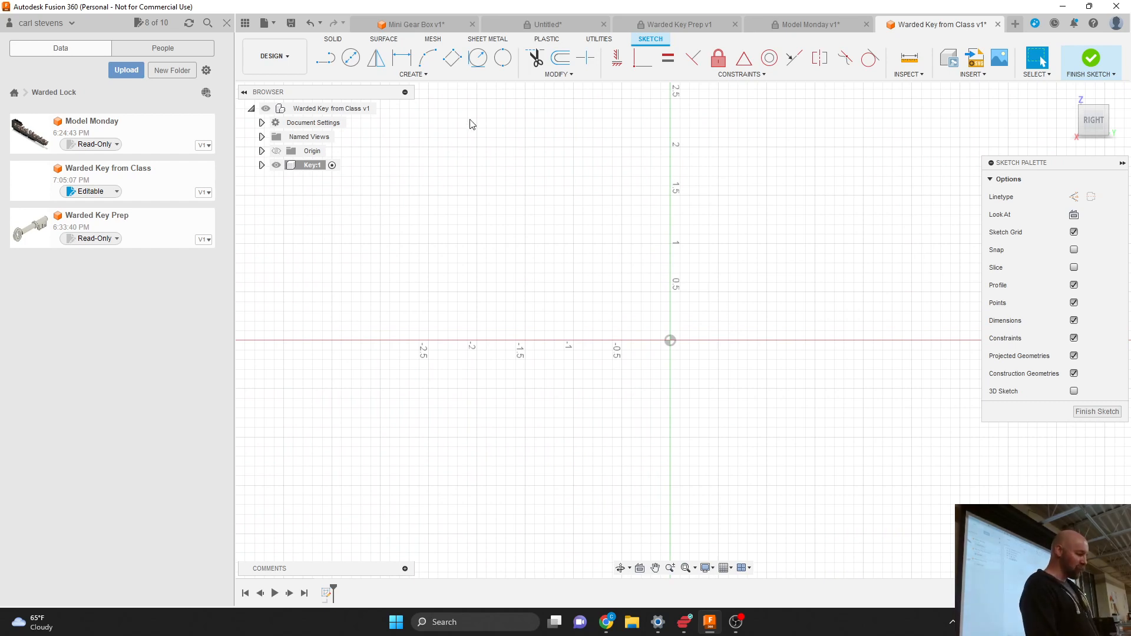
pyautogui.click(422, 75)
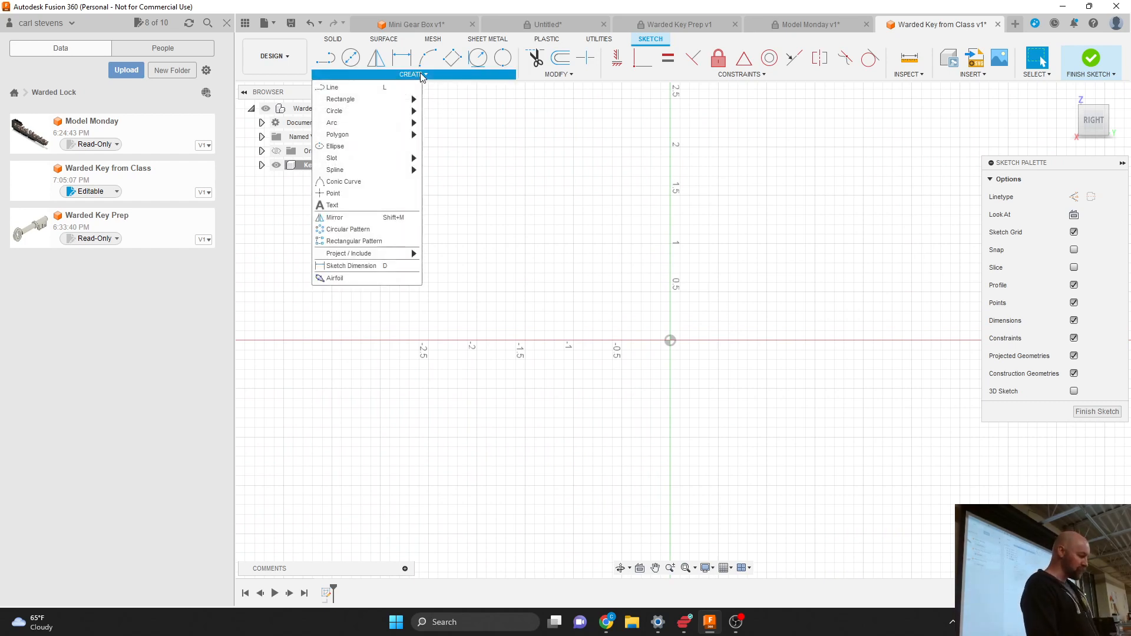
pyautogui.moveTo(406, 99)
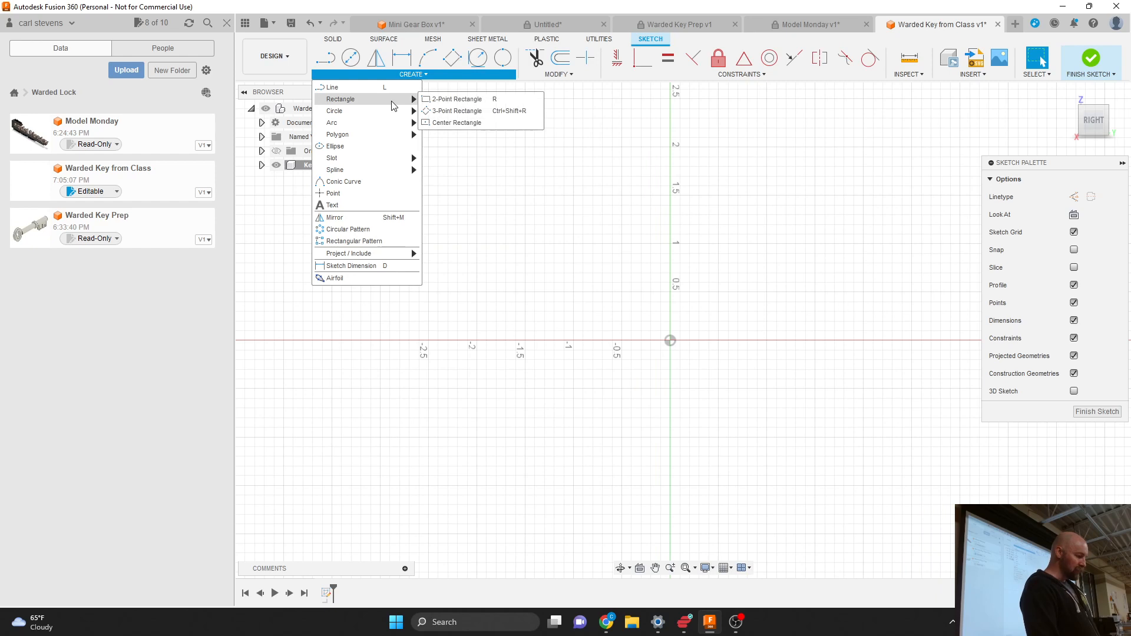
pyautogui.click(468, 100)
pyautogui.scroll(-1, 833, 340)
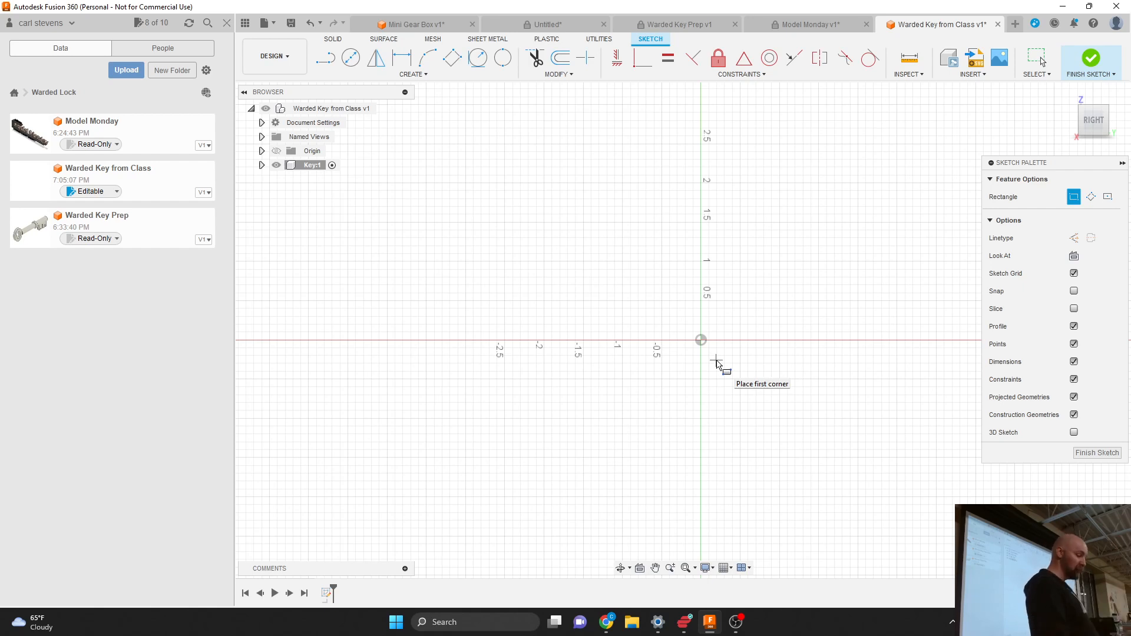
pyautogui.click(709, 361)
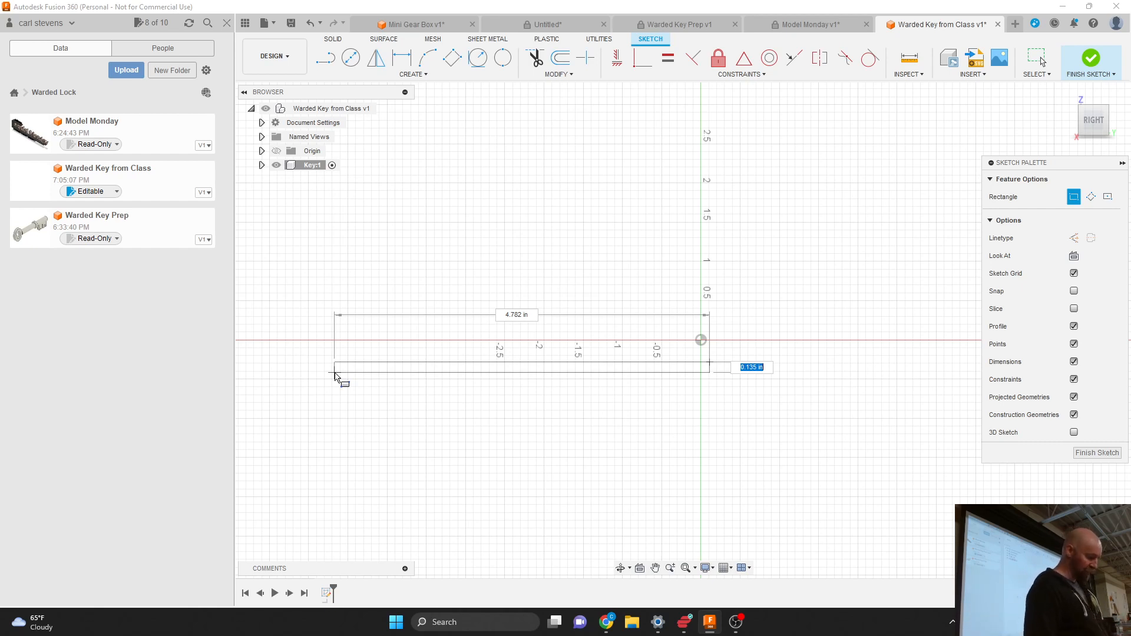
pyautogui.press('Tab')
pyautogui.write('5')
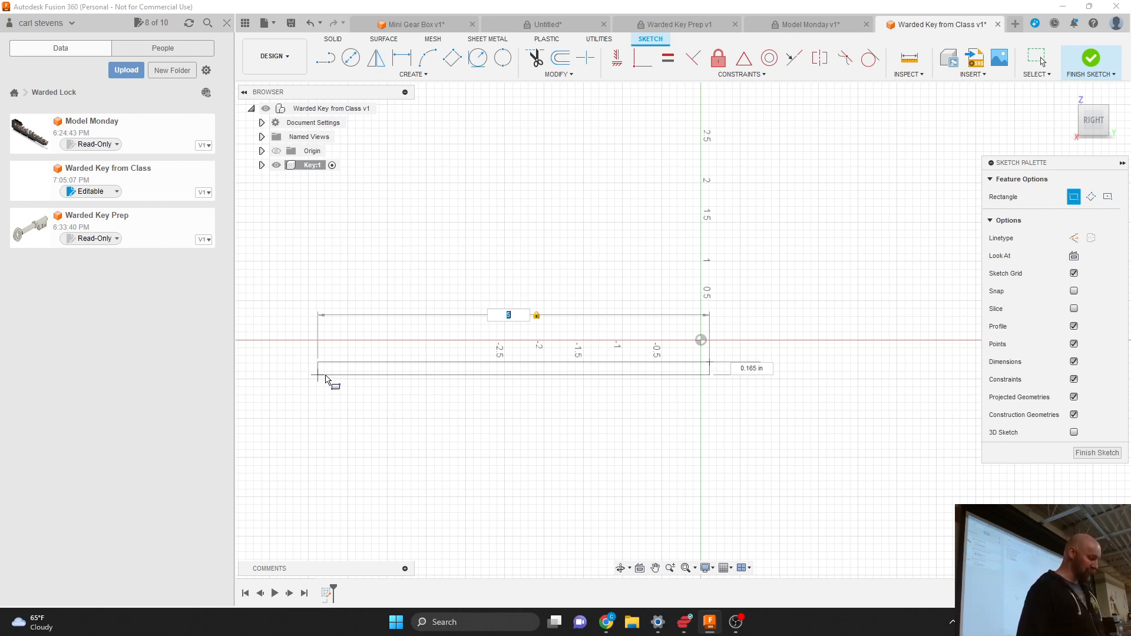
pyautogui.press('Tab')
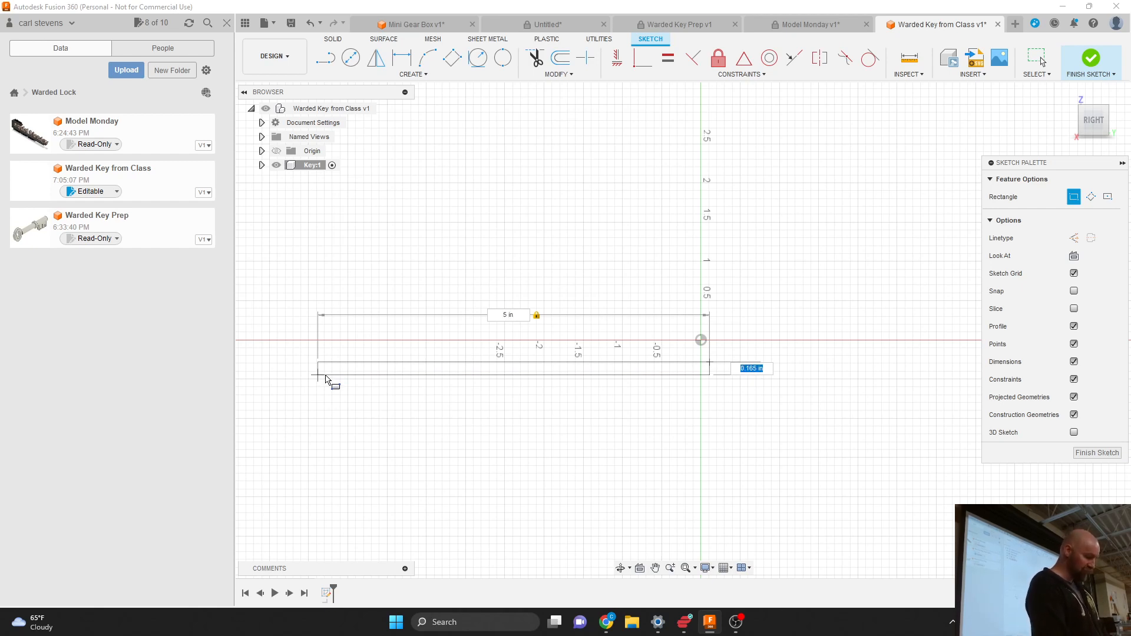
pyautogui.write('.125')
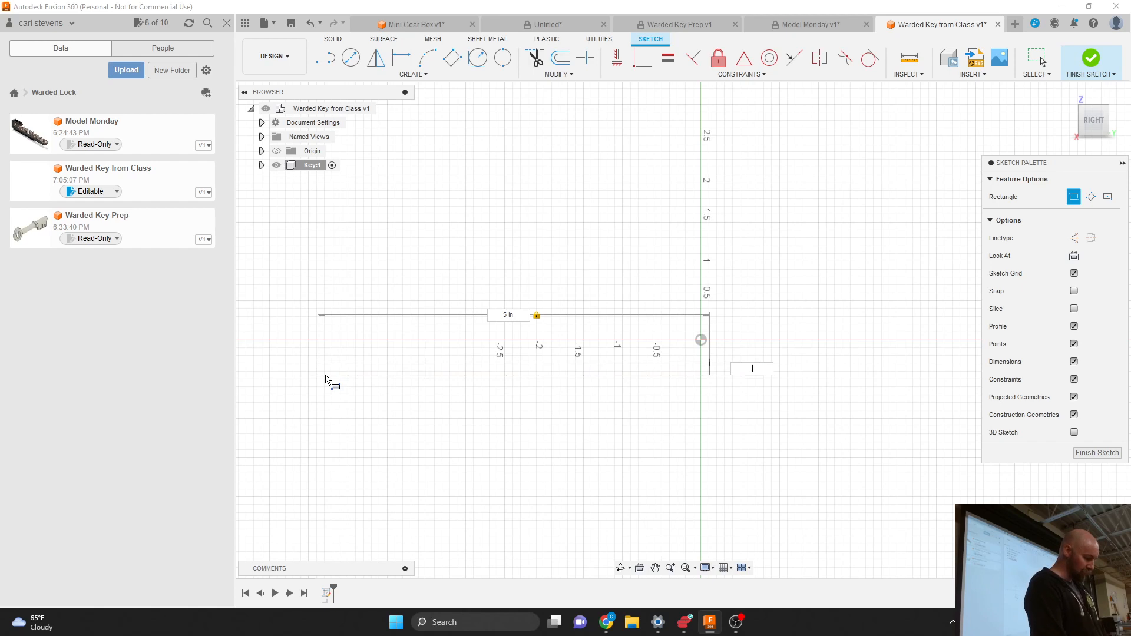
pyautogui.press('Tab')
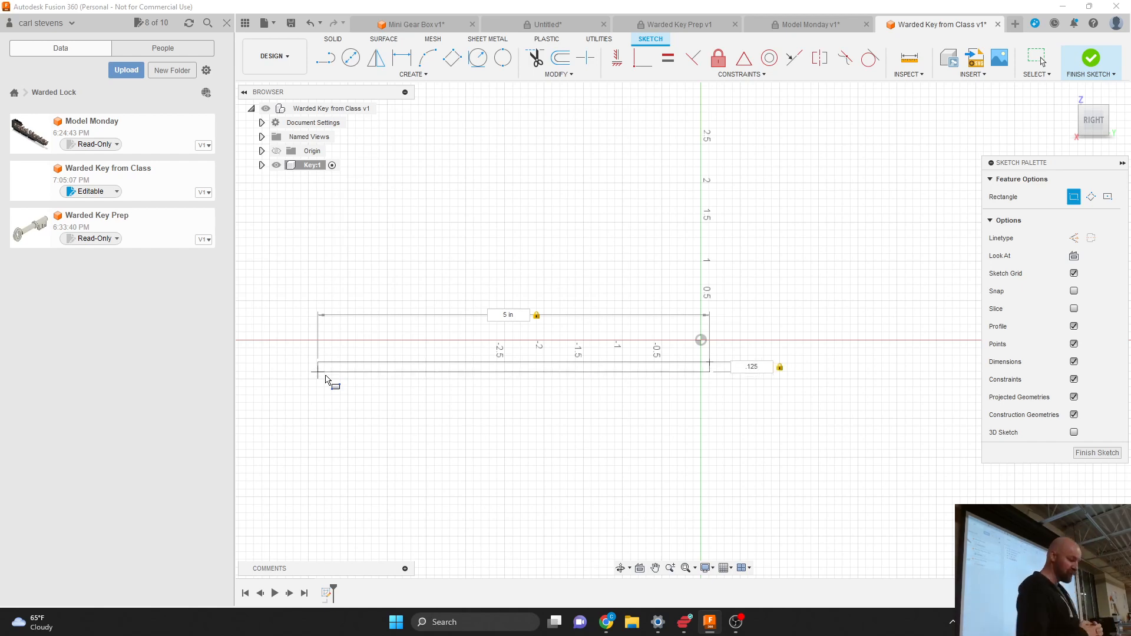
# Re-enter the rectangle's height as the fraction 1/8 and complete the rectangle.
pyautogui.press('BackSpace')
pyautogui.press('BackSpace')
pyautogui.press('BackSpace')
pyautogui.press('BackSpace')
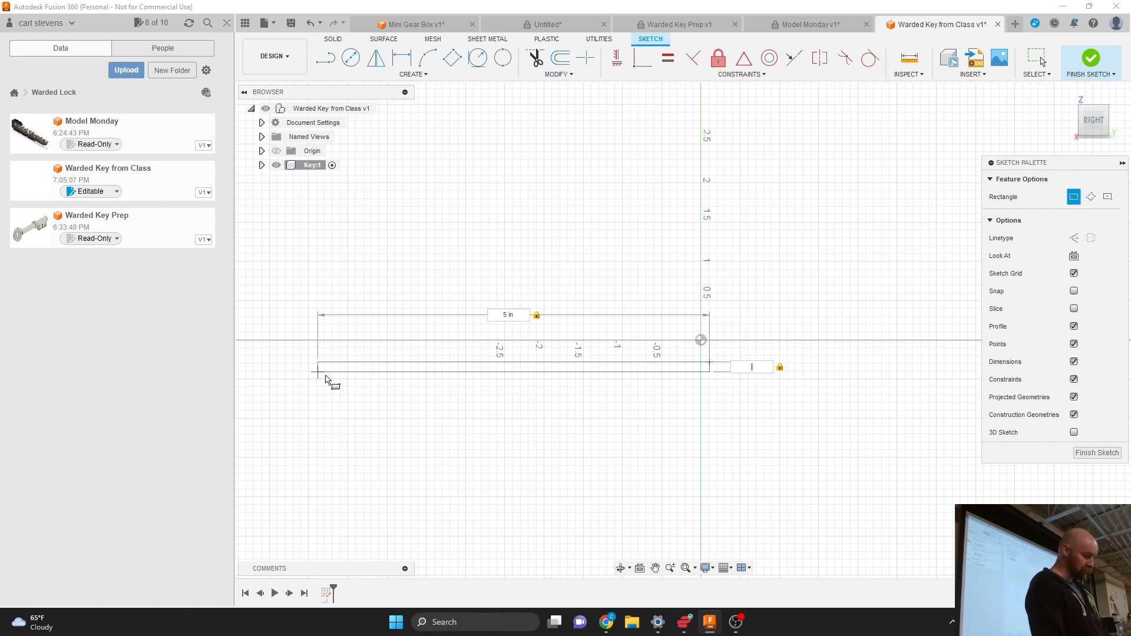
pyautogui.write('1/8')
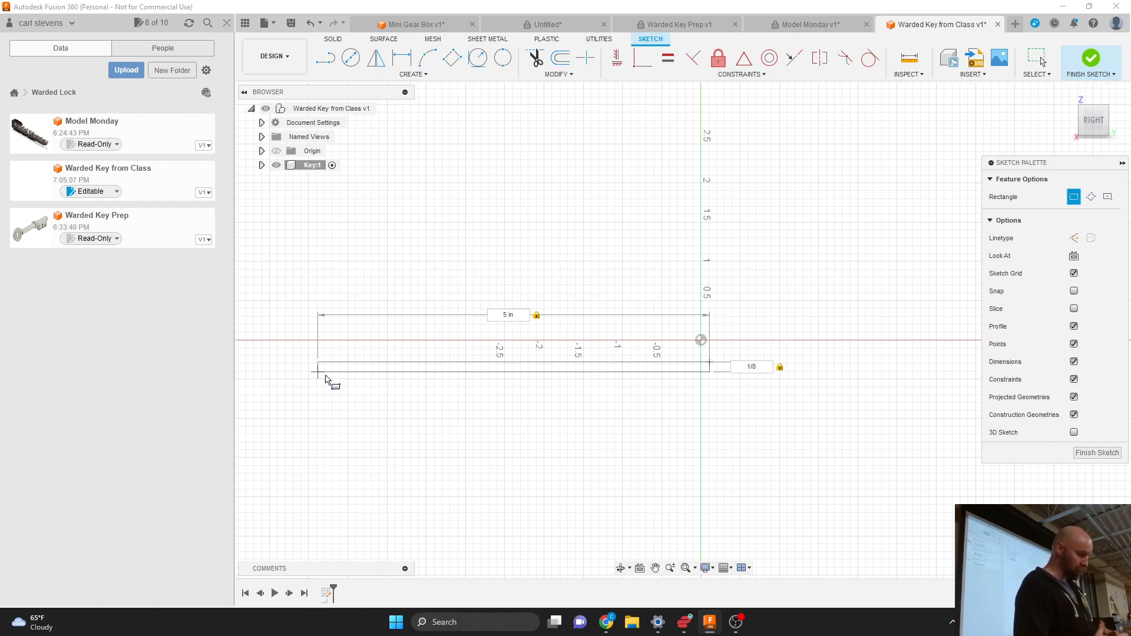
pyautogui.press('Return')
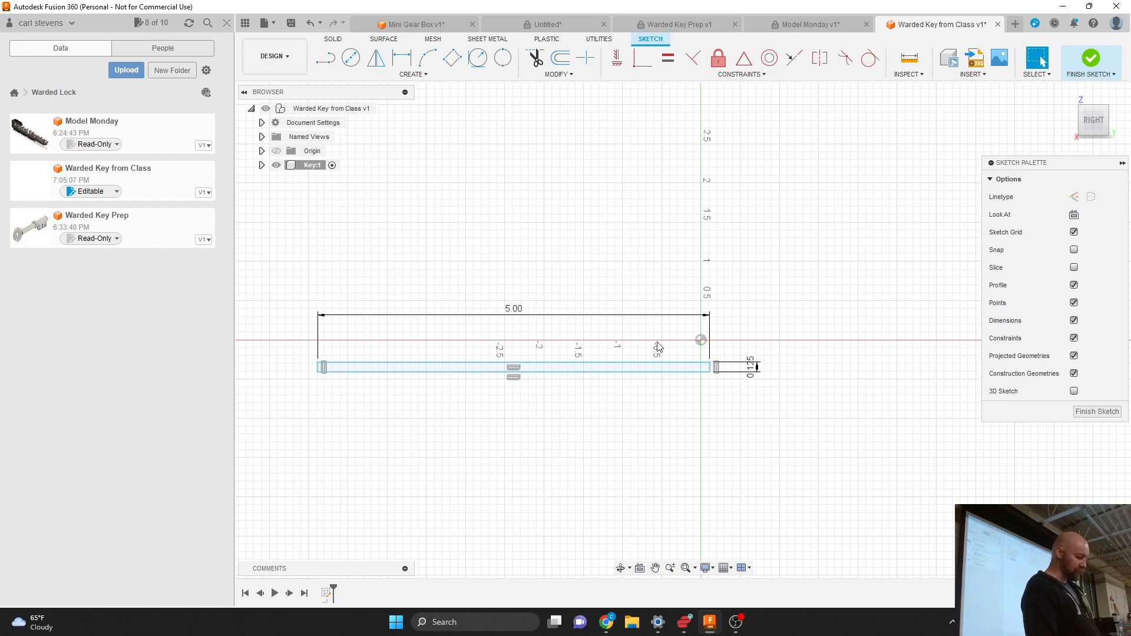
# Shift the rectangle slightly away from the axes and reposition its length dimension below it and its height dimension clear of the lines.
pyautogui.moveTo(665, 367)
pyautogui.mouseDown()
pyautogui.moveTo(652, 371)
pyautogui.moveTo(664, 381)
pyautogui.moveTo(651, 378)
pyautogui.mouseUp()
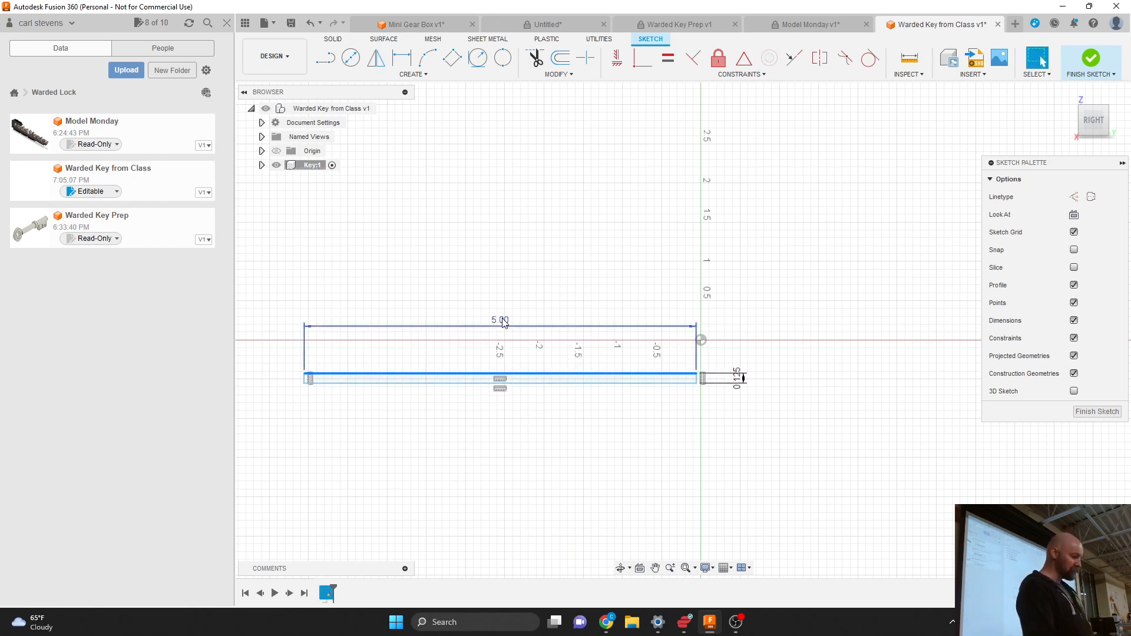
pyautogui.moveTo(504, 321); pyautogui.dragTo(500, 421)
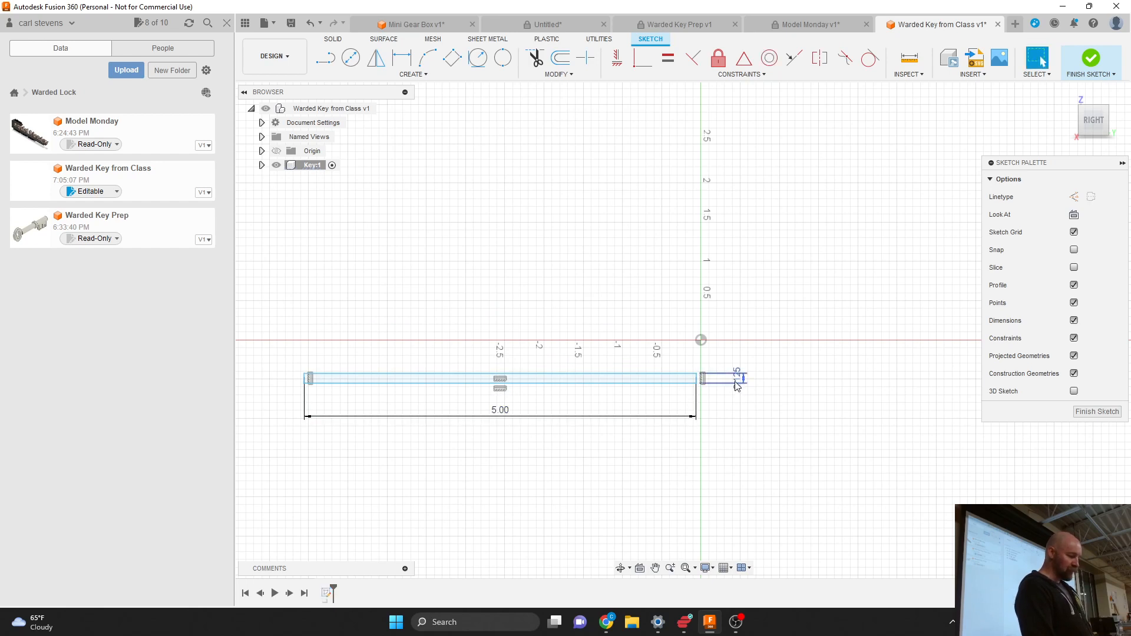
pyautogui.moveTo(741, 385)
pyautogui.mouseDown()
pyautogui.moveTo(783, 380)
pyautogui.moveTo(741, 384)
pyautogui.mouseUp()
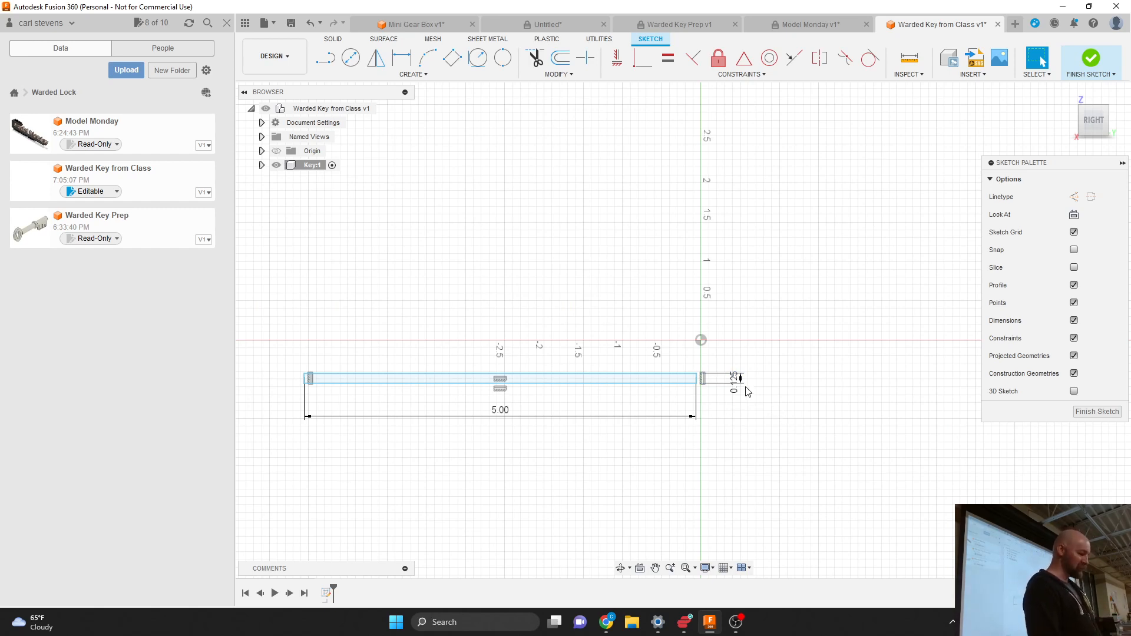
pyautogui.moveTo(740, 387); pyautogui.dragTo(755, 411)
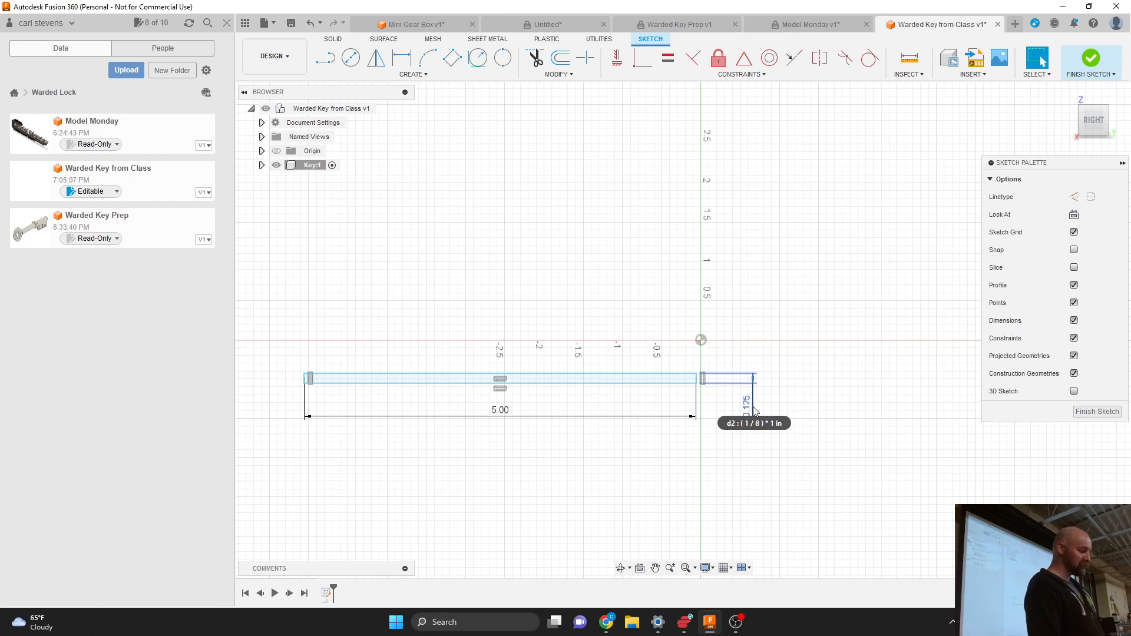
pyautogui.scroll(1, 613, 360)
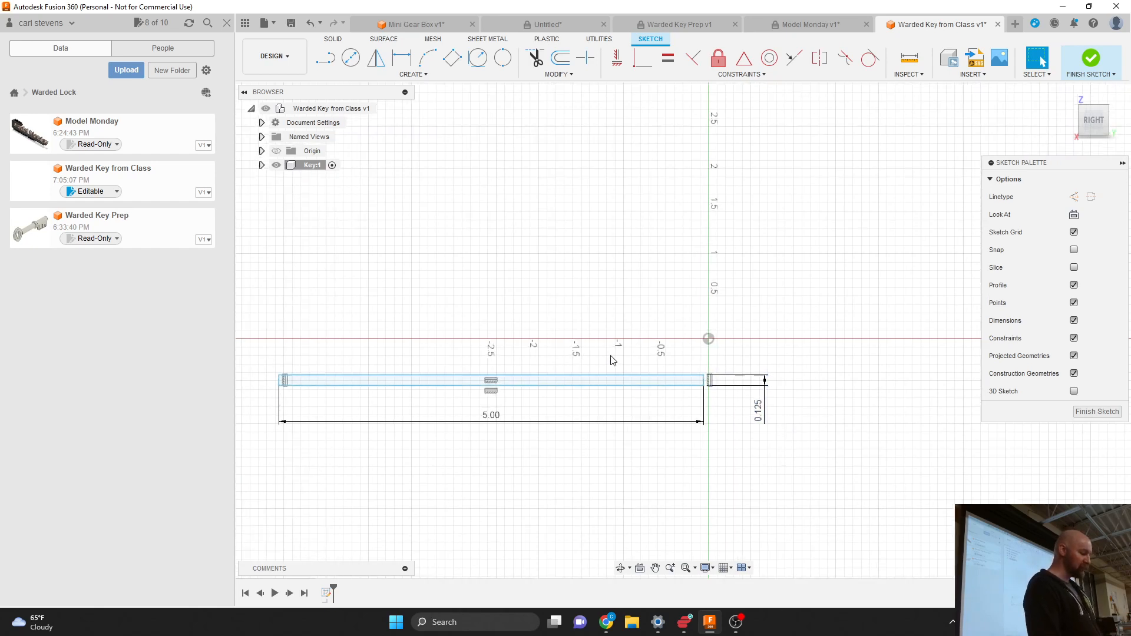
pyautogui.scroll(1, 612, 360)
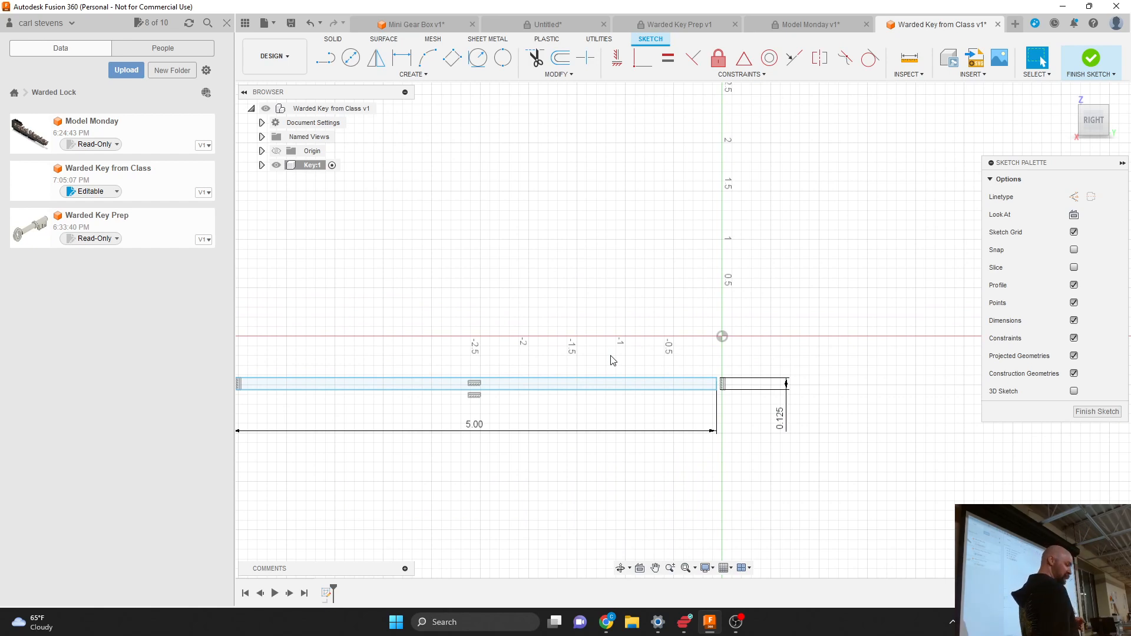
pyautogui.click(657, 382)
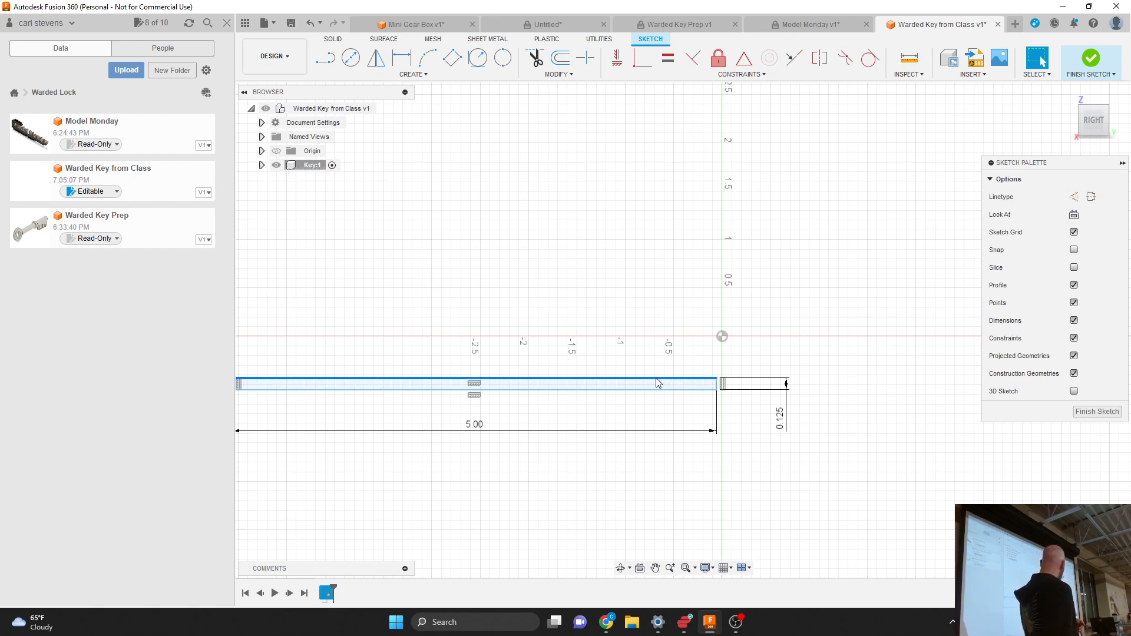
pyautogui.click(761, 355)
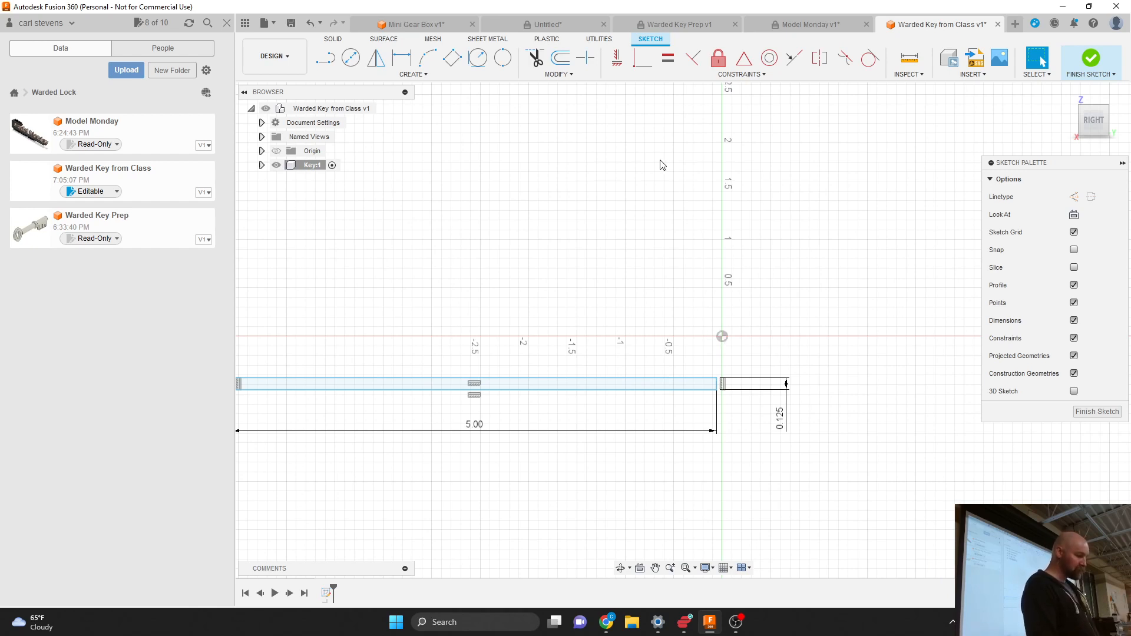
# Dimension the vertical distance from the origin to the rectangle's upper long edge and set it to .125 in.
pyautogui.click(426, 78)
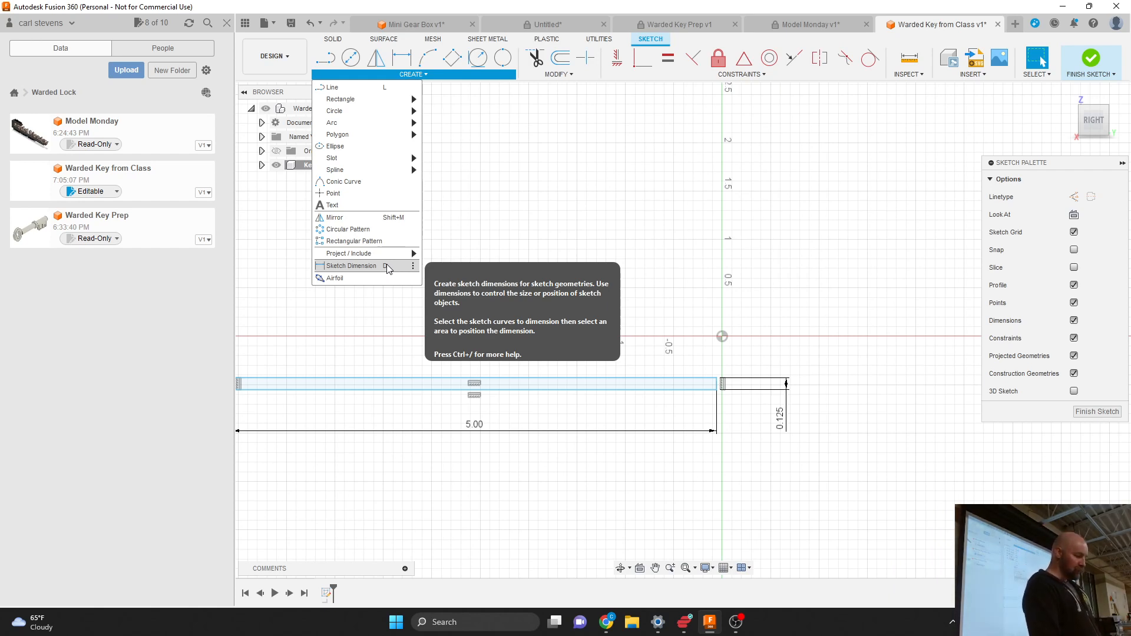
pyautogui.click(351, 266)
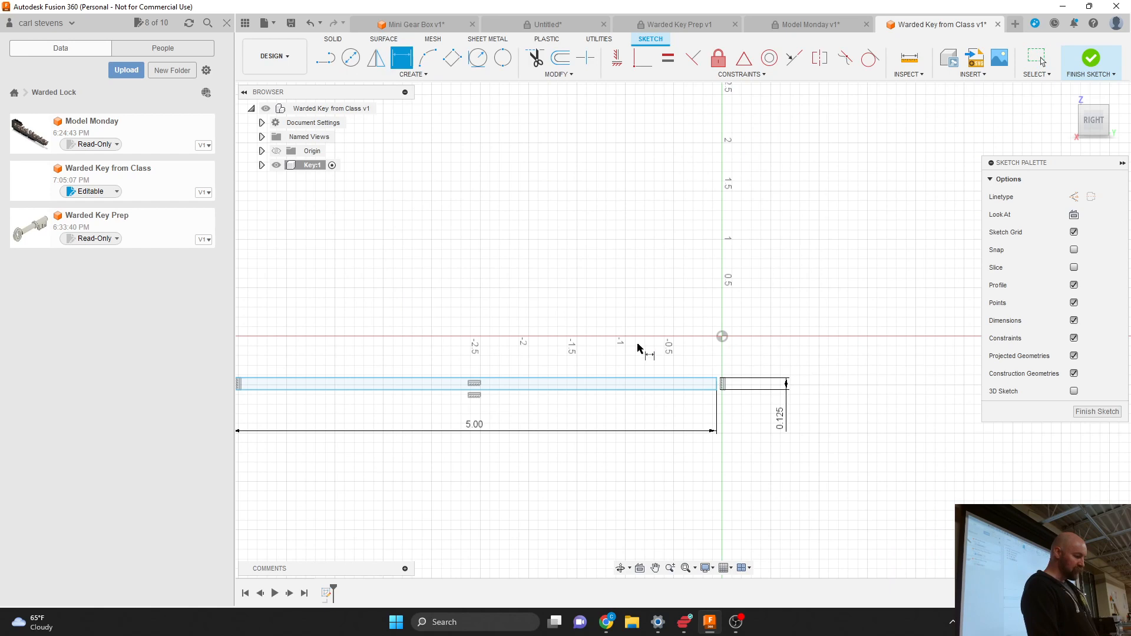
pyautogui.click(675, 379)
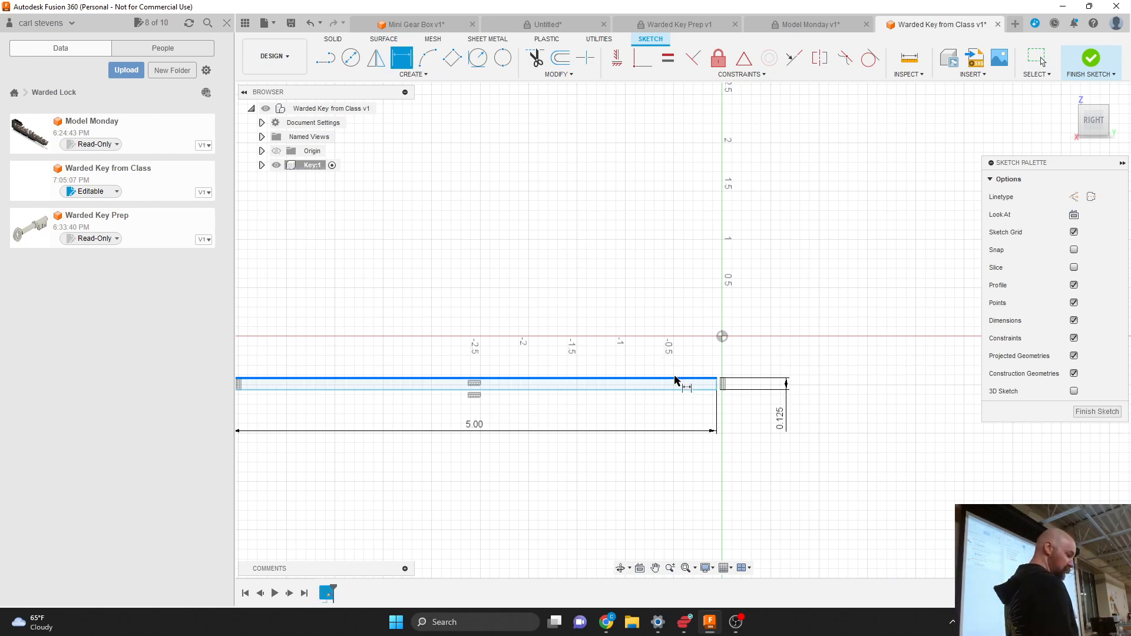
pyautogui.click(722, 337)
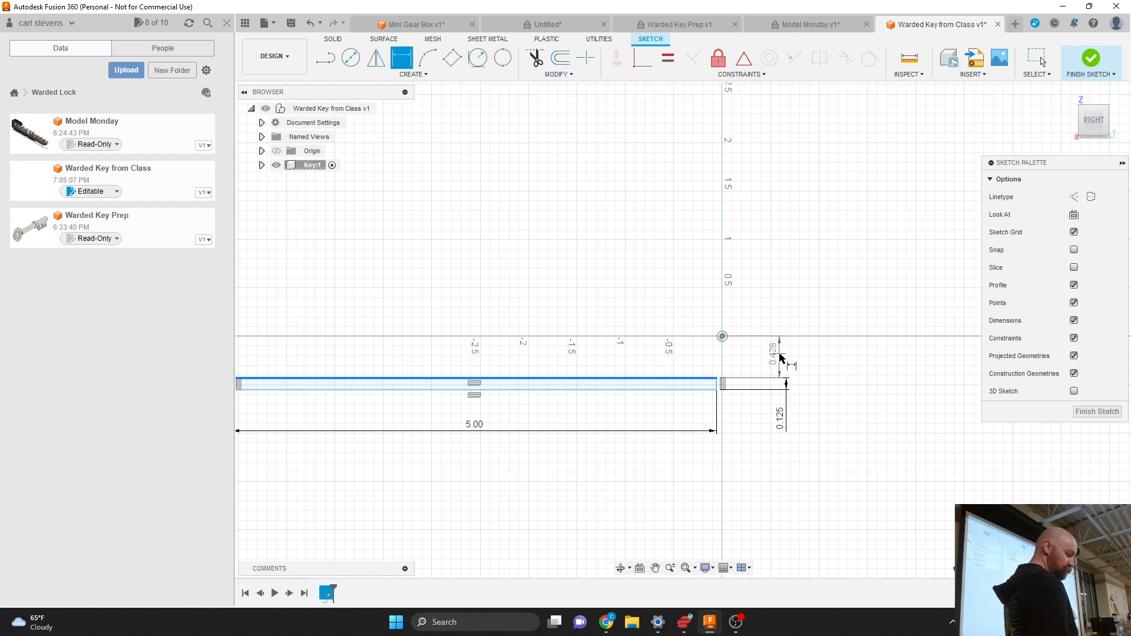
pyautogui.rightClick(781, 358)
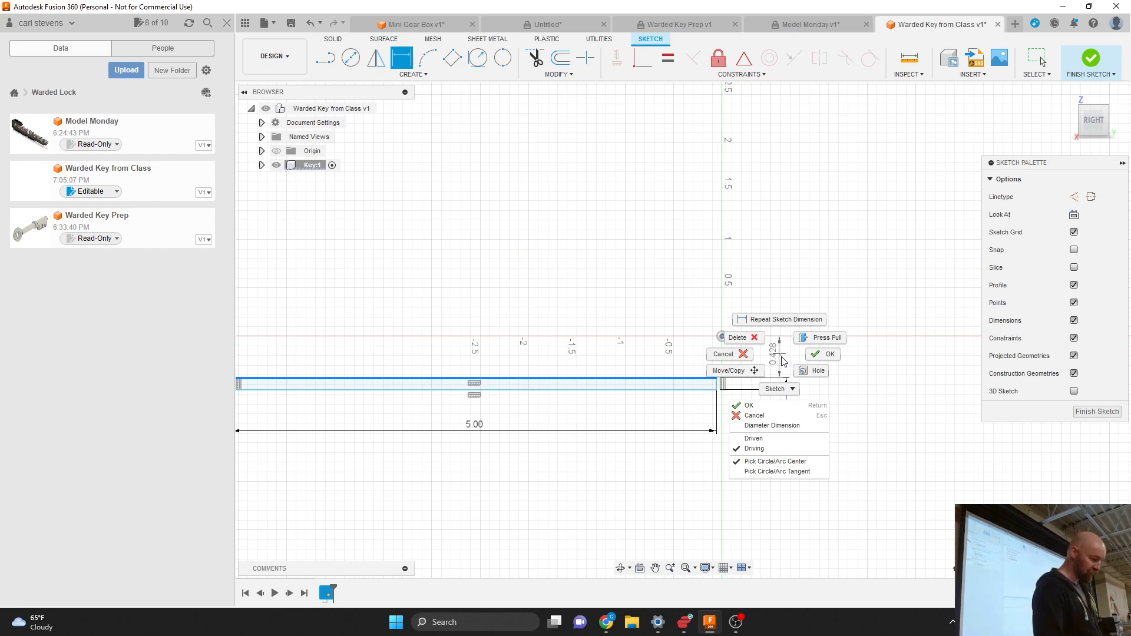
pyautogui.press('Escape')
pyautogui.click(784, 361)
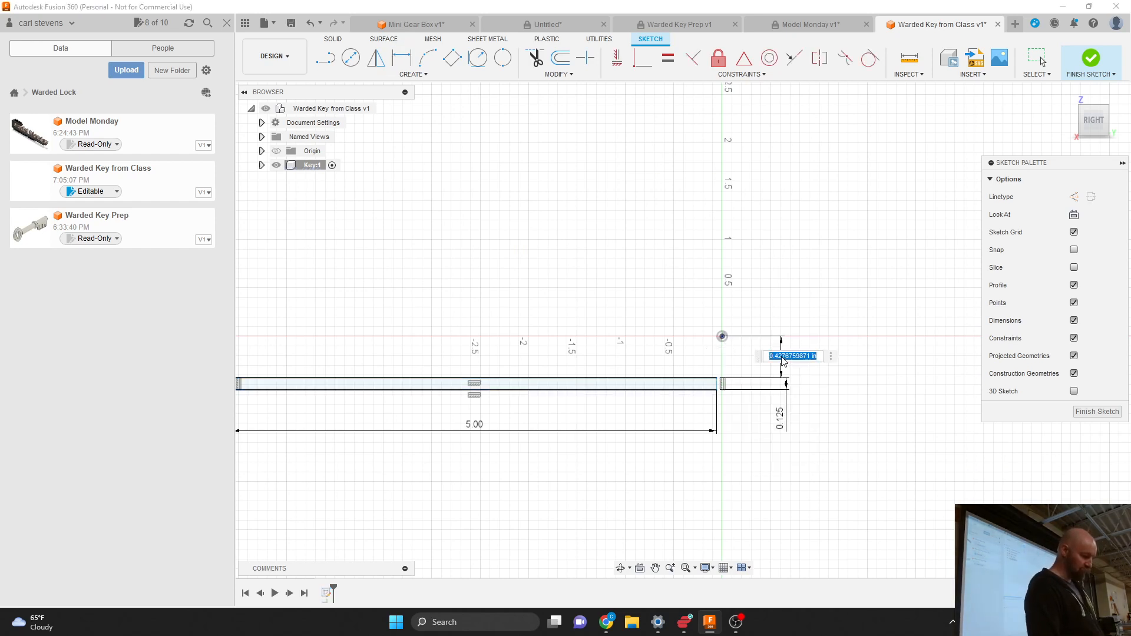
pyautogui.write('.125')
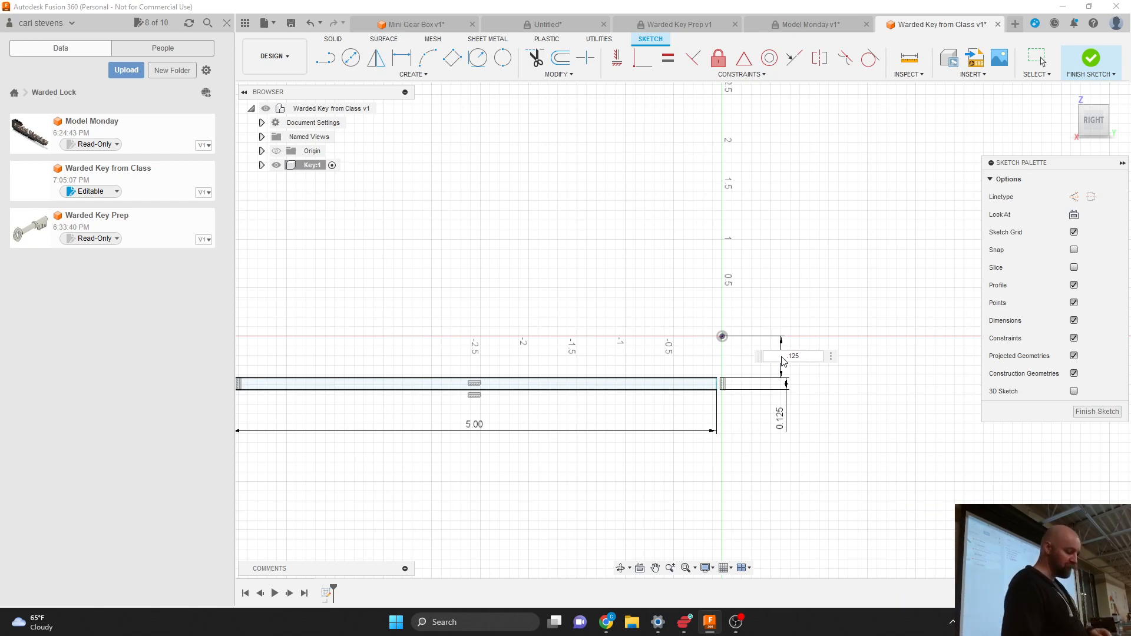
pyautogui.press('Return')
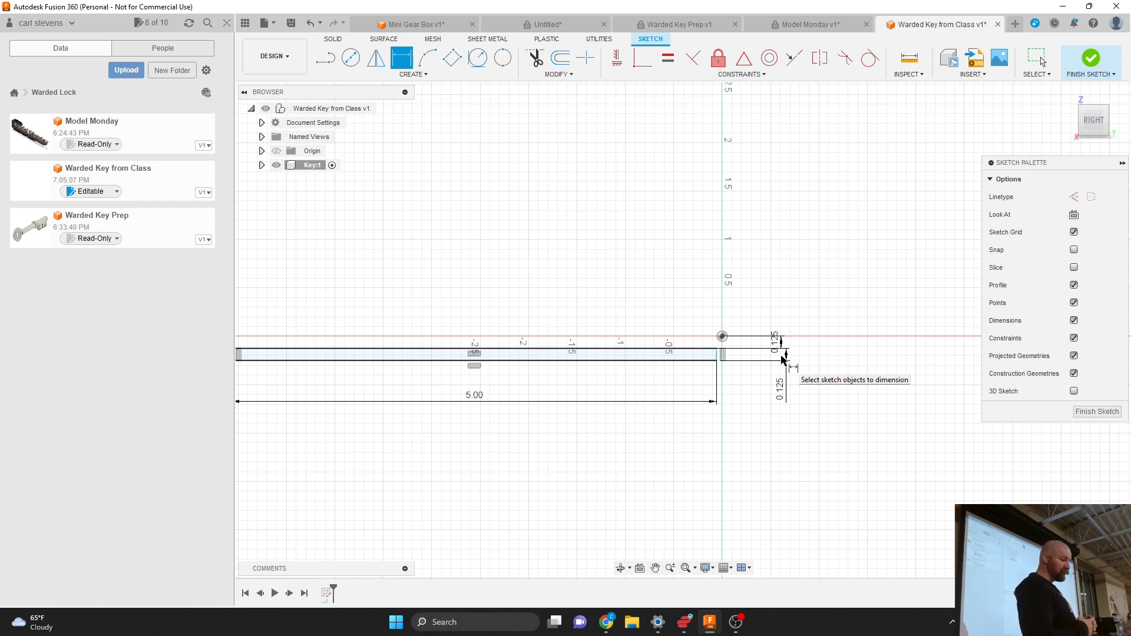
pyautogui.scroll(-2, 823, 379)
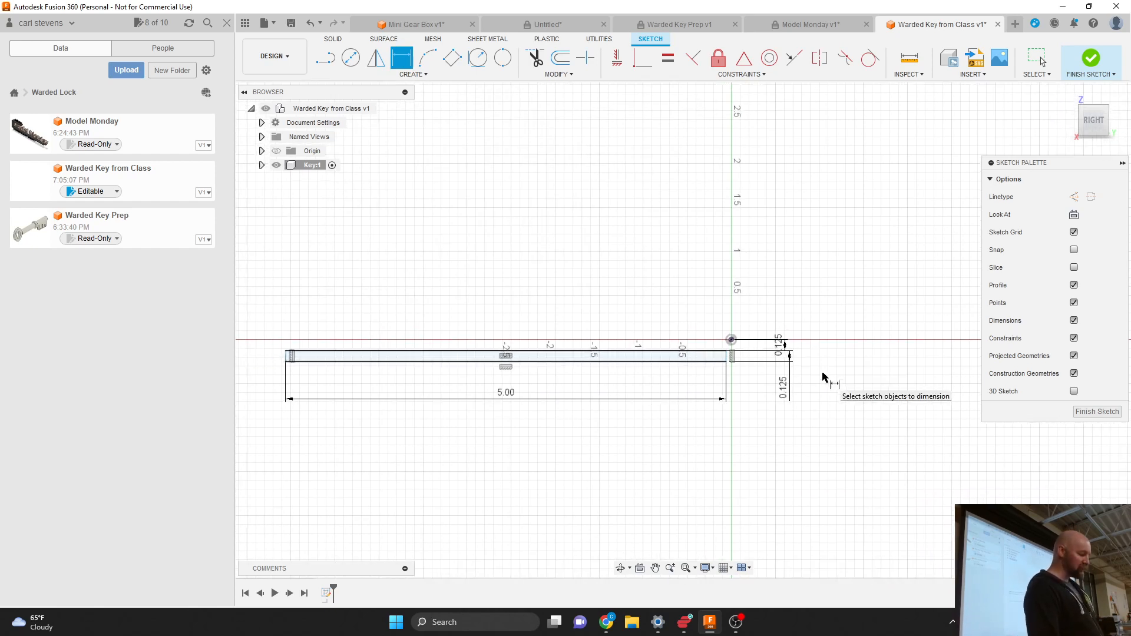
pyautogui.press('Escape')
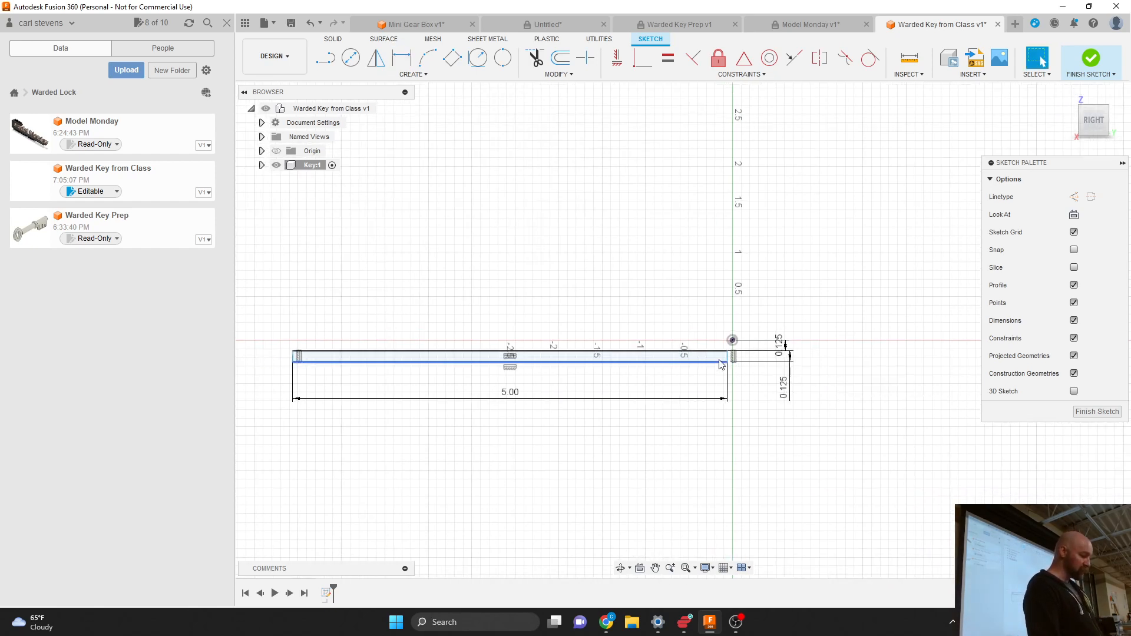
# Nudge the rectangle away from the vertical axis, and align its upper corner nearest the origin vertically with the origin using a Horizontal/Vertical constraint.
pyautogui.scroll(2, 716, 356)
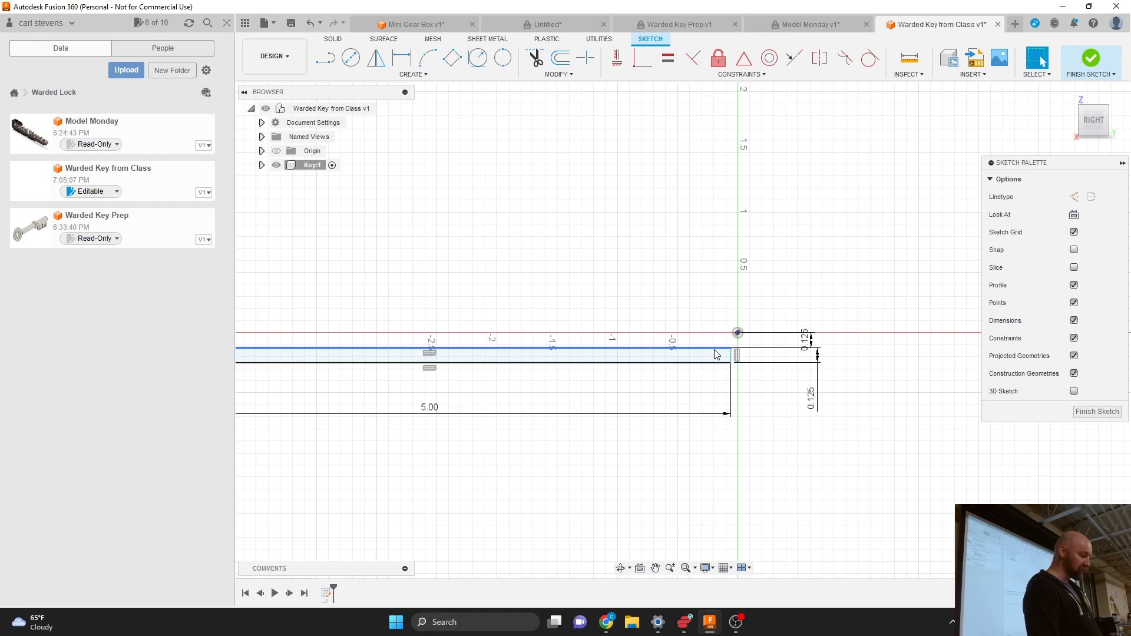
pyautogui.moveTo(716, 354)
pyautogui.mouseDown()
pyautogui.moveTo(700, 356)
pyautogui.moveTo(730, 357)
pyautogui.moveTo(704, 354)
pyautogui.mouseUp()
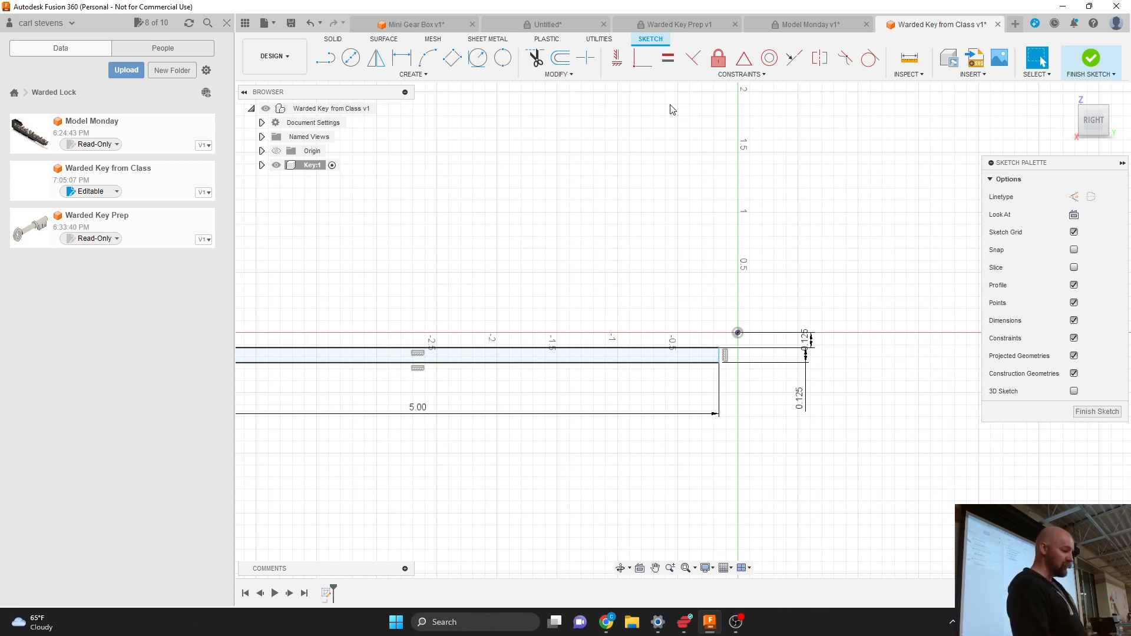
pyautogui.click(725, 75)
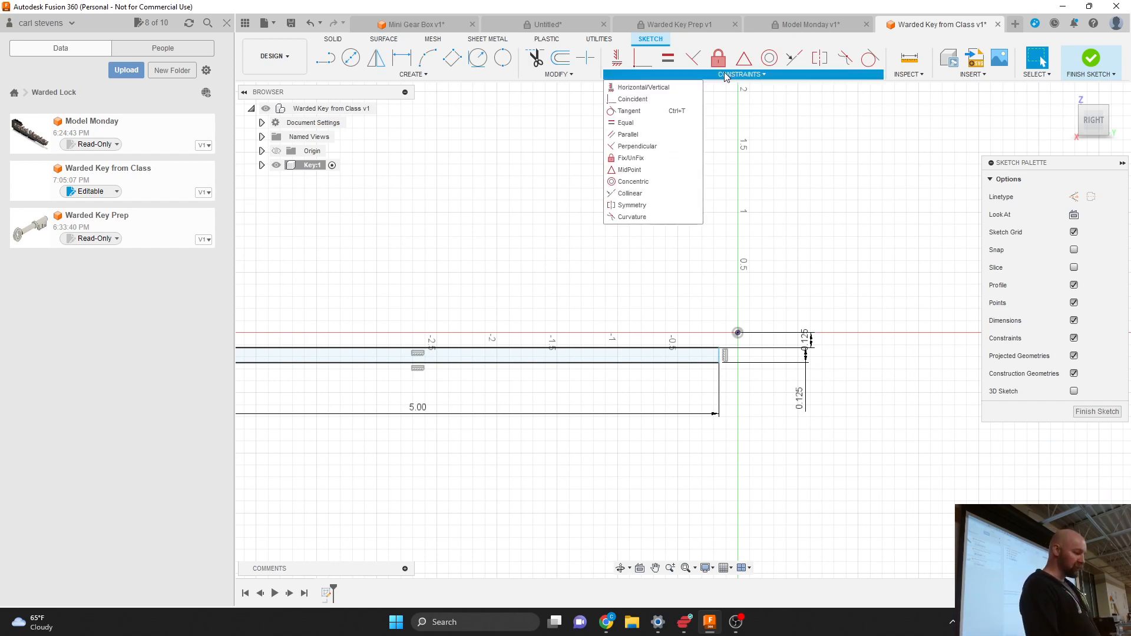
pyautogui.click(655, 89)
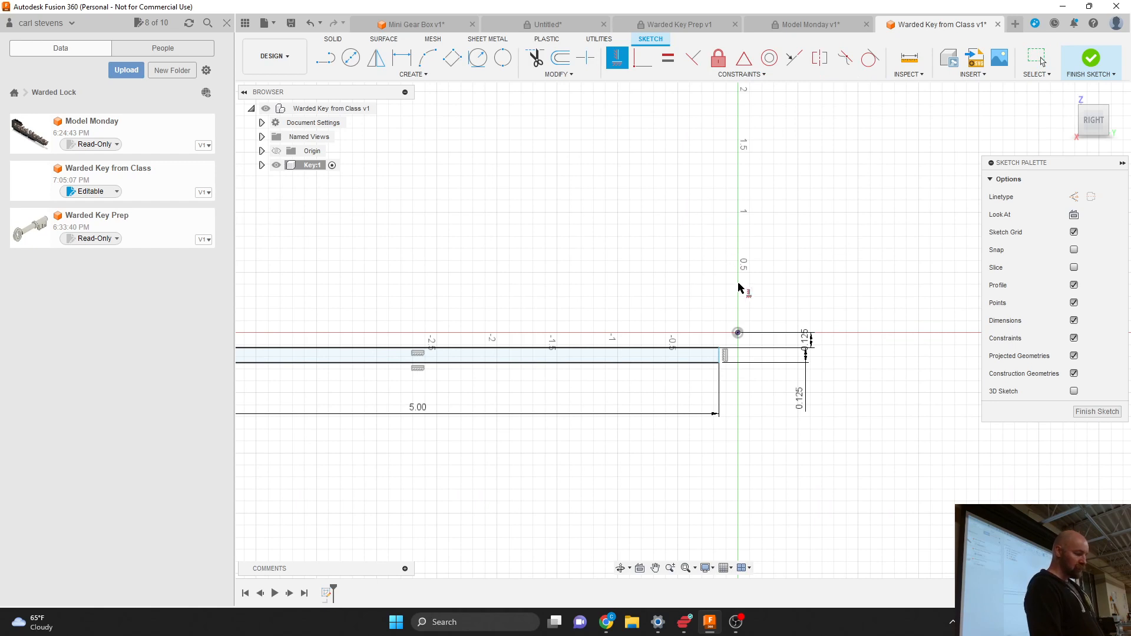
pyautogui.click(737, 334)
pyautogui.scroll(3, 731, 355)
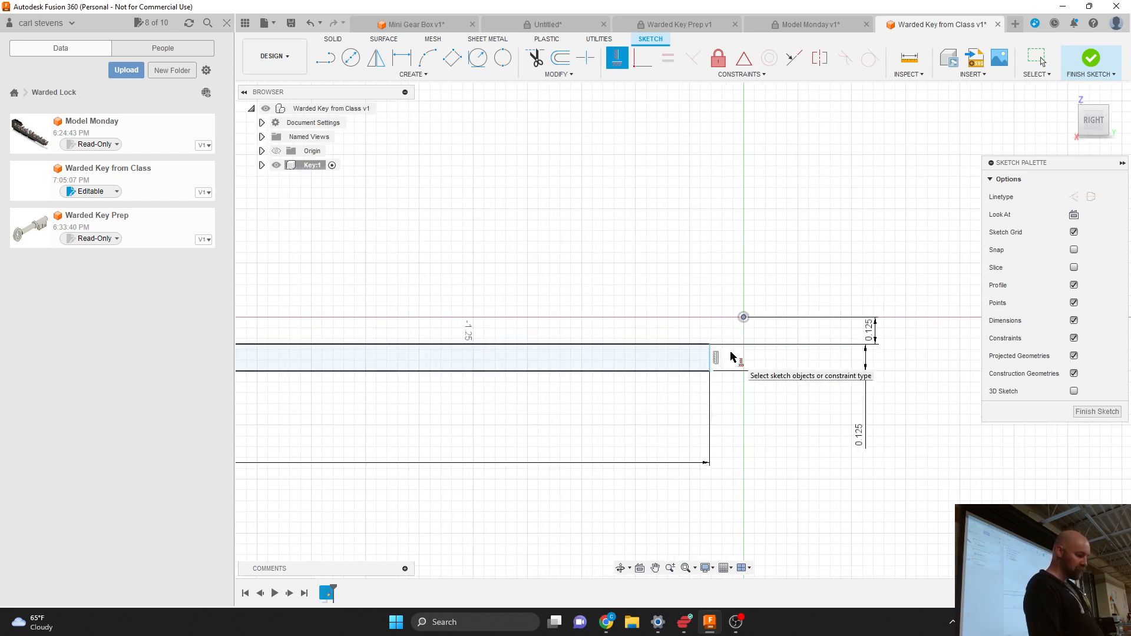
pyautogui.scroll(1, 731, 355)
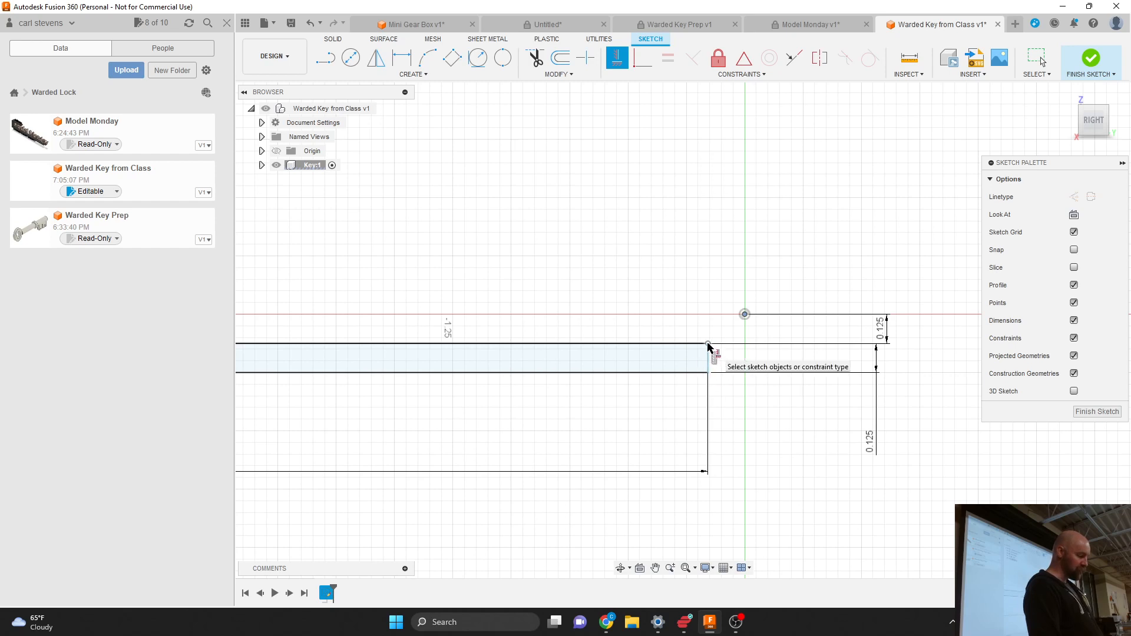
pyautogui.click(708, 344)
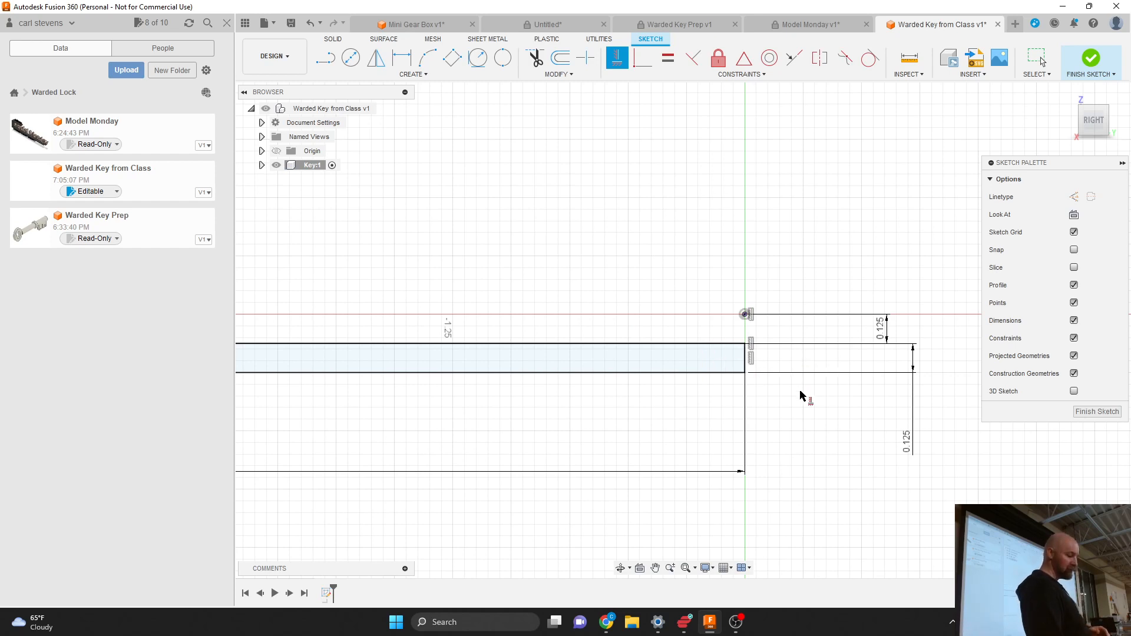
pyautogui.scroll(-5, 801, 396)
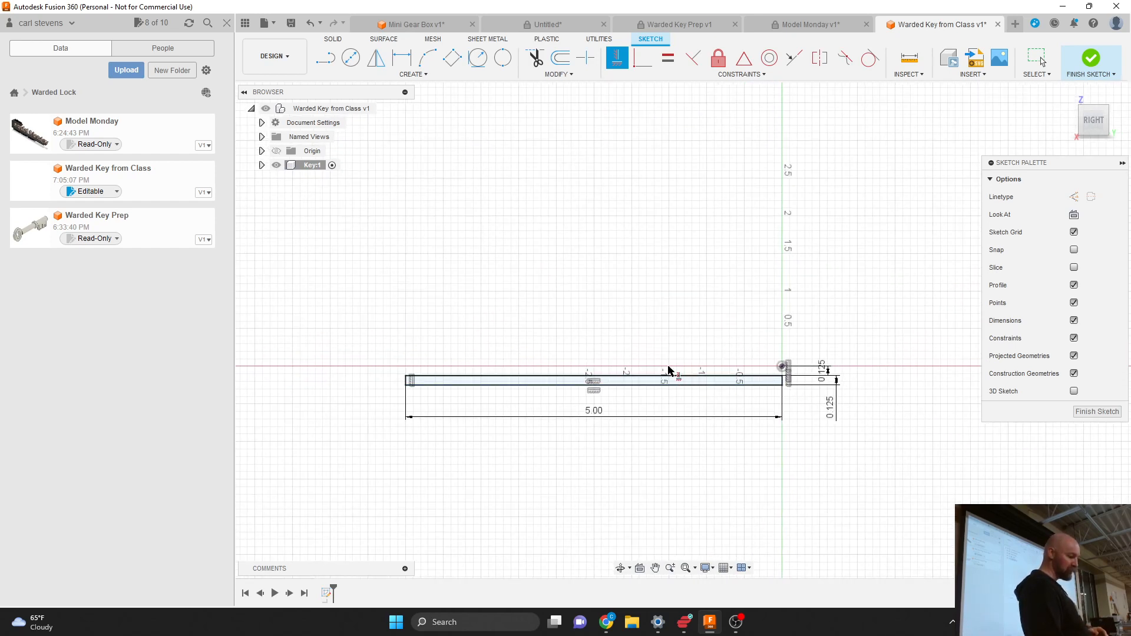
pyautogui.scroll(2, 668, 370)
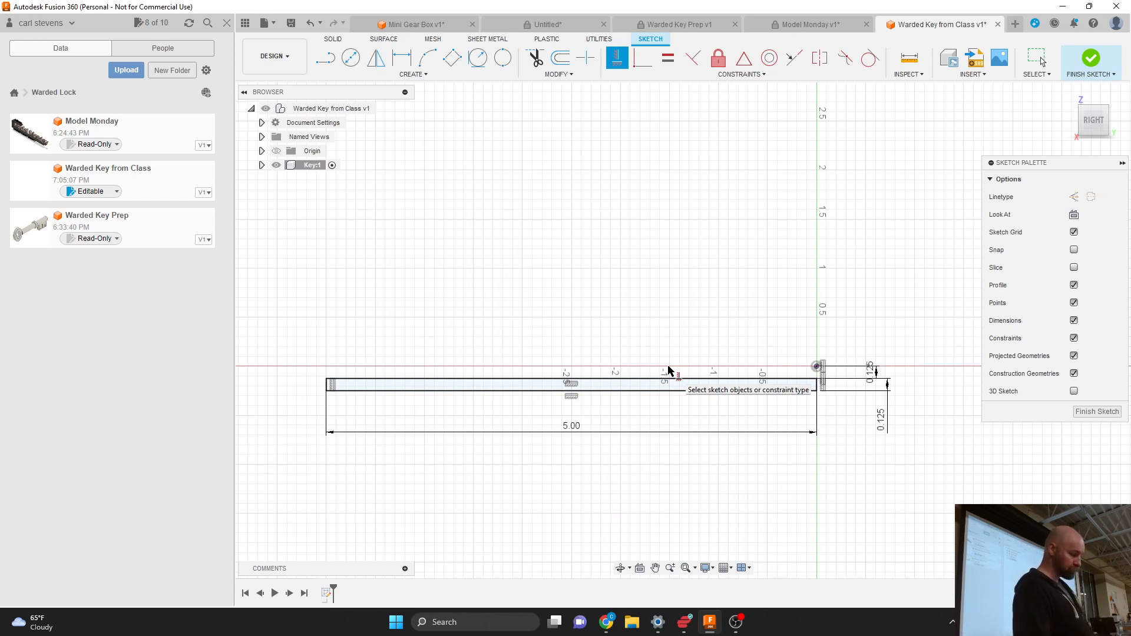
pyautogui.scroll(2, 802, 451)
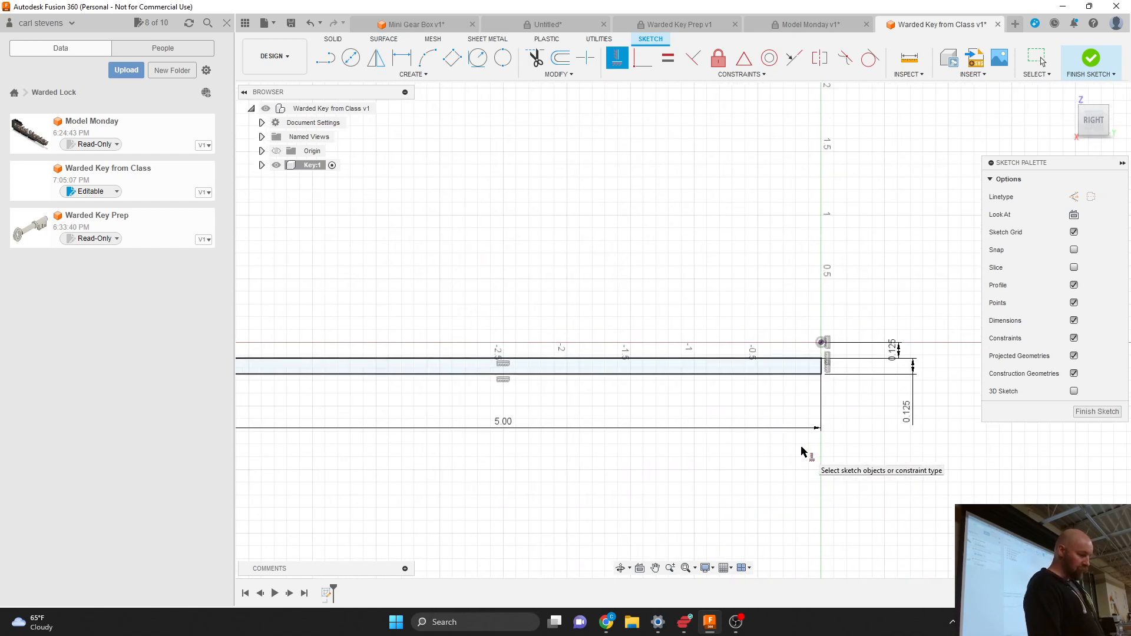
pyautogui.scroll(-1, 802, 451)
pyautogui.scroll(-1, 842, 287)
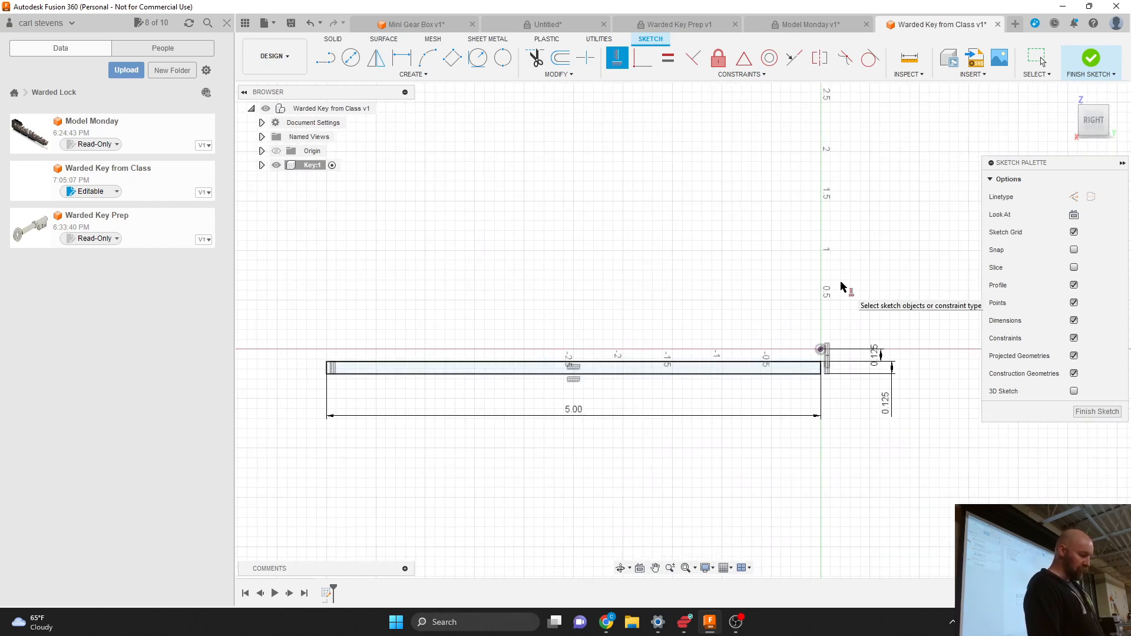
pyautogui.press('Escape')
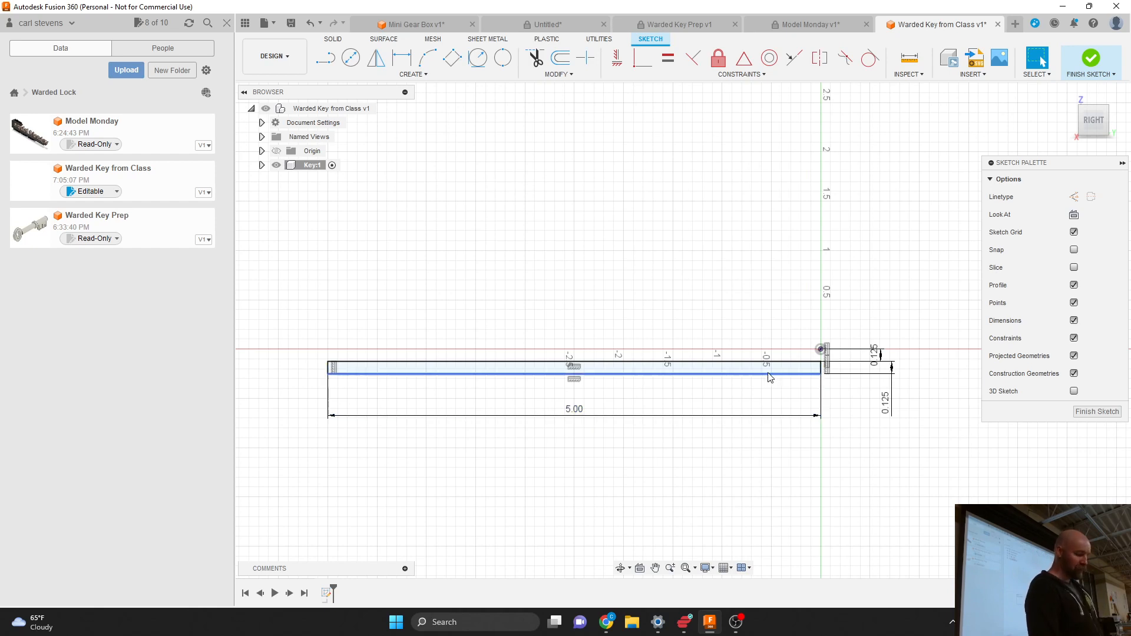
pyautogui.scroll(4, 919, 378)
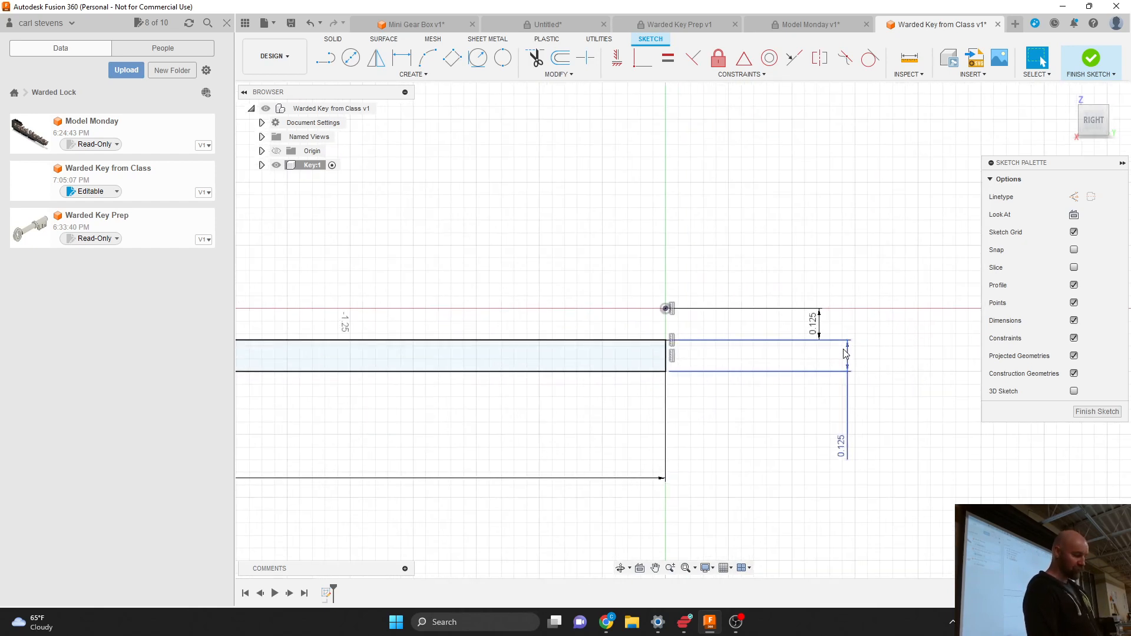
pyautogui.click(813, 325)
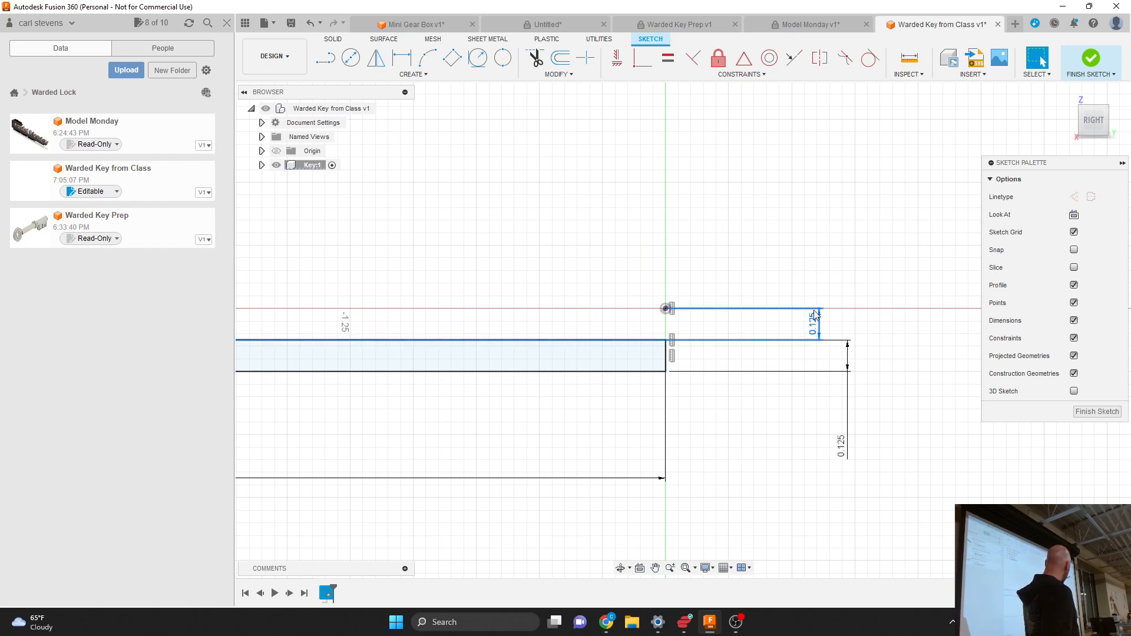
pyautogui.scroll(-5, 796, 387)
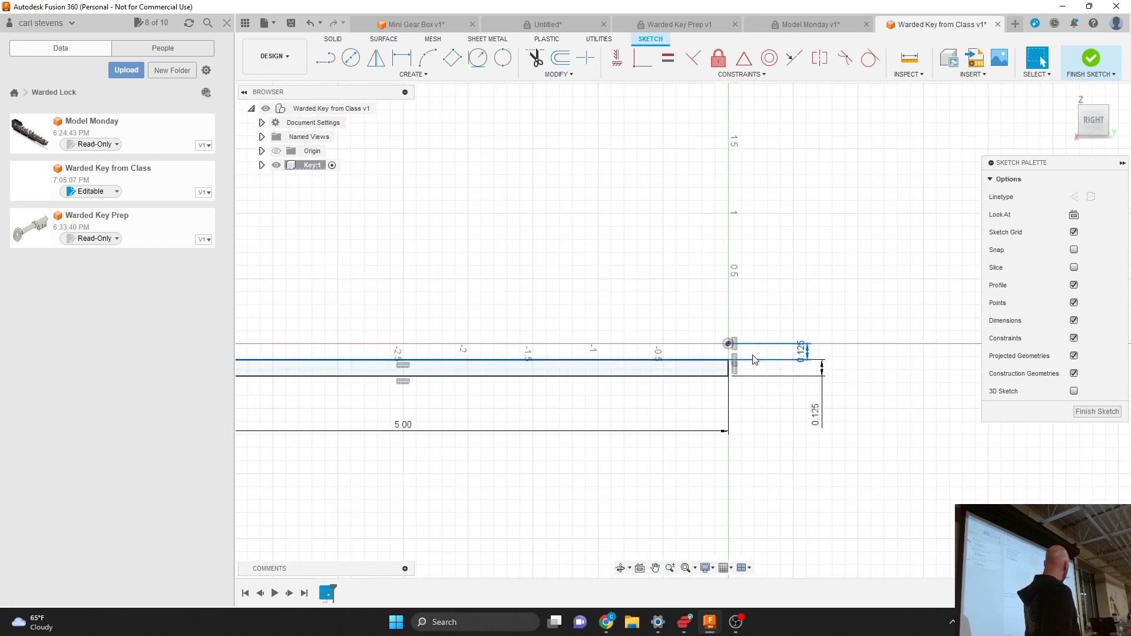
pyautogui.scroll(-3, 754, 359)
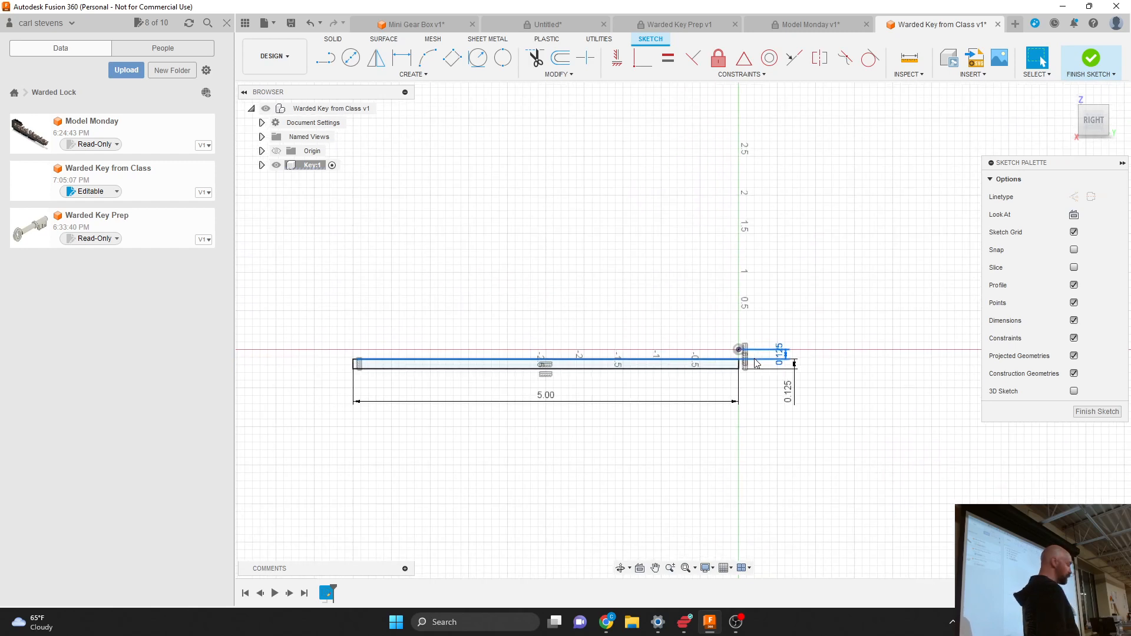
pyautogui.scroll(3, 726, 384)
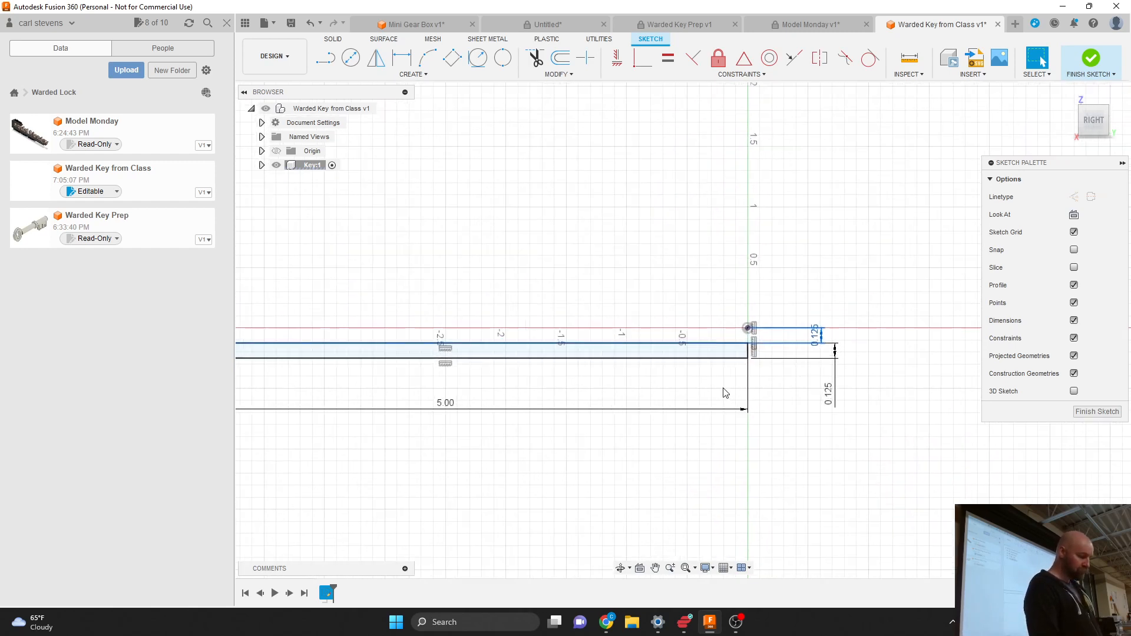
pyautogui.click(893, 436)
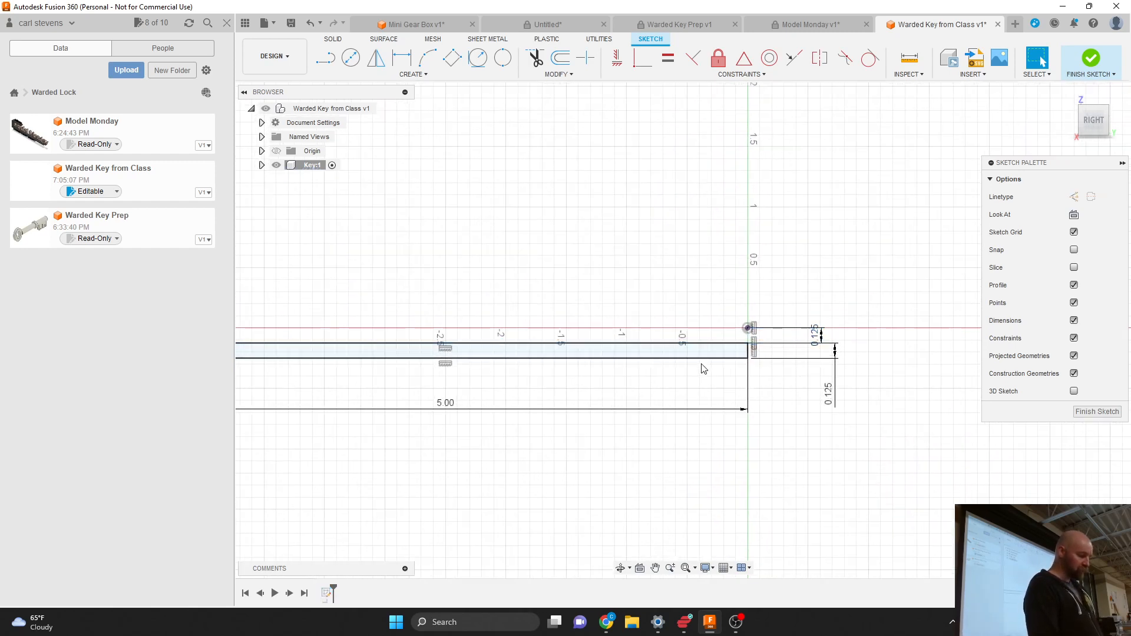
# Draw a 2-point rectangle 1 in wide and 0.75 in high, extending down and along the shaft from its upper corner below the origin.
pyautogui.scroll(2, 703, 369)
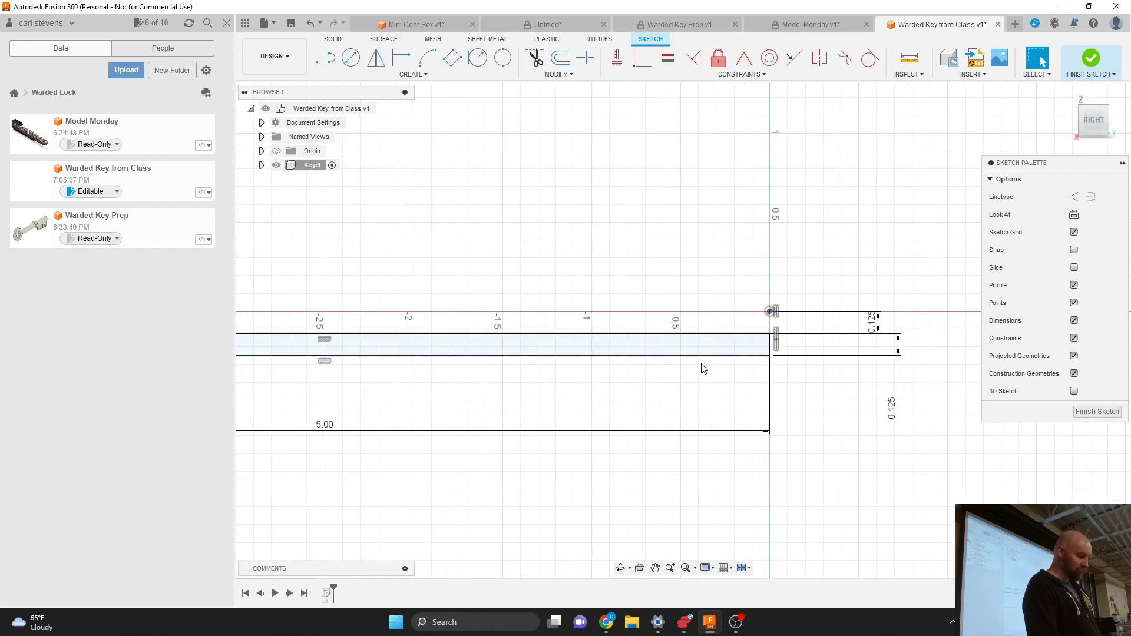
pyautogui.click(417, 77)
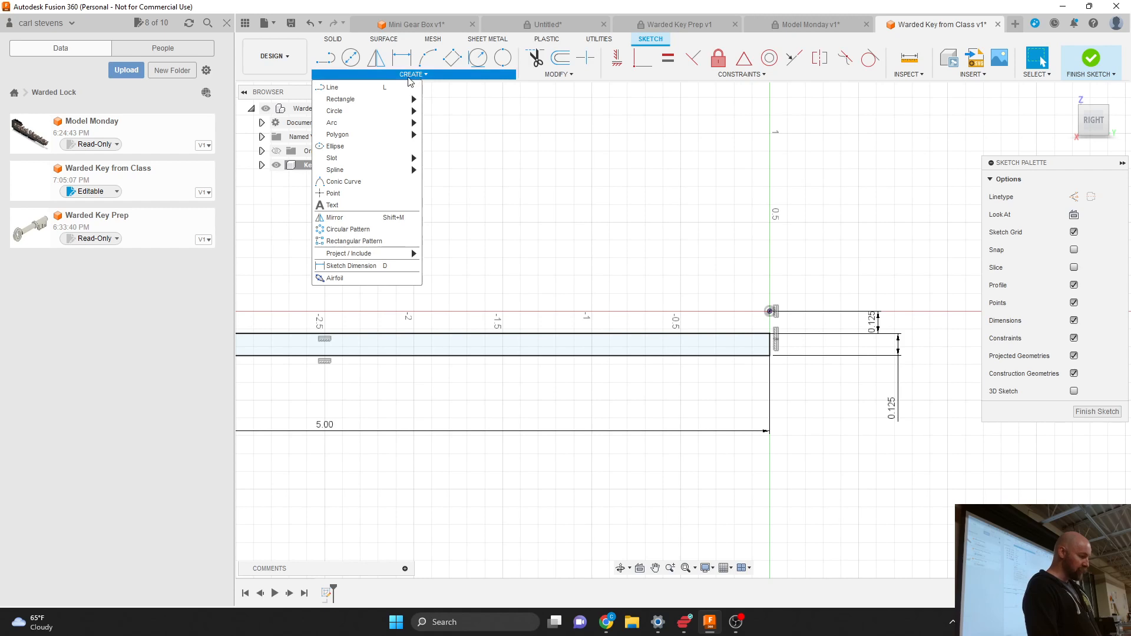
pyautogui.moveTo(394, 104)
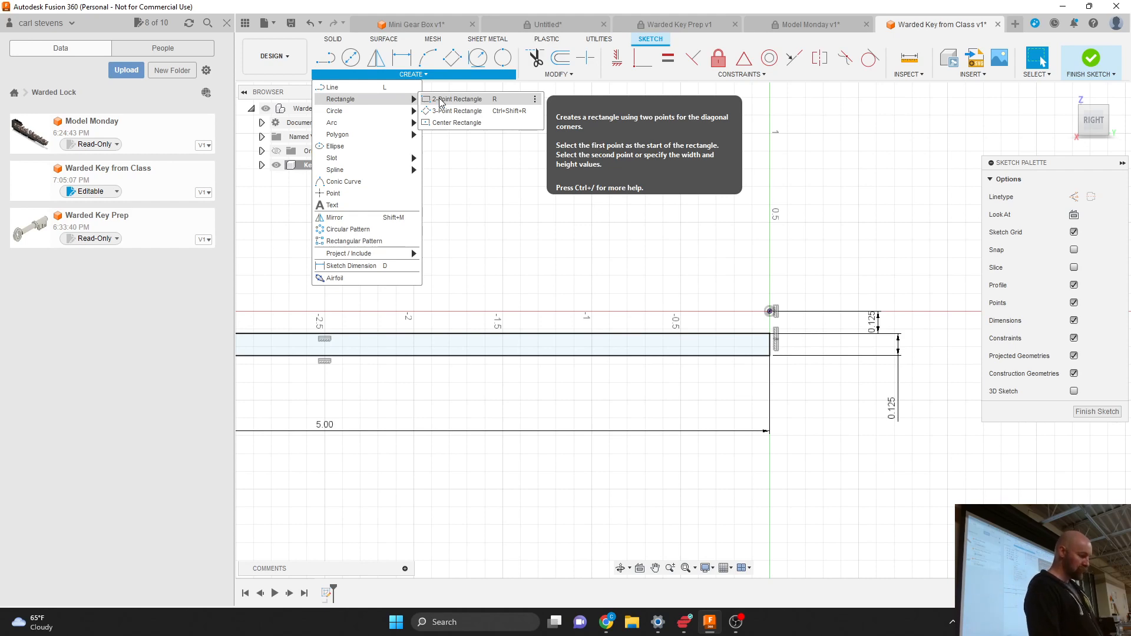
pyautogui.click(440, 103)
pyautogui.scroll(-3, 720, 171)
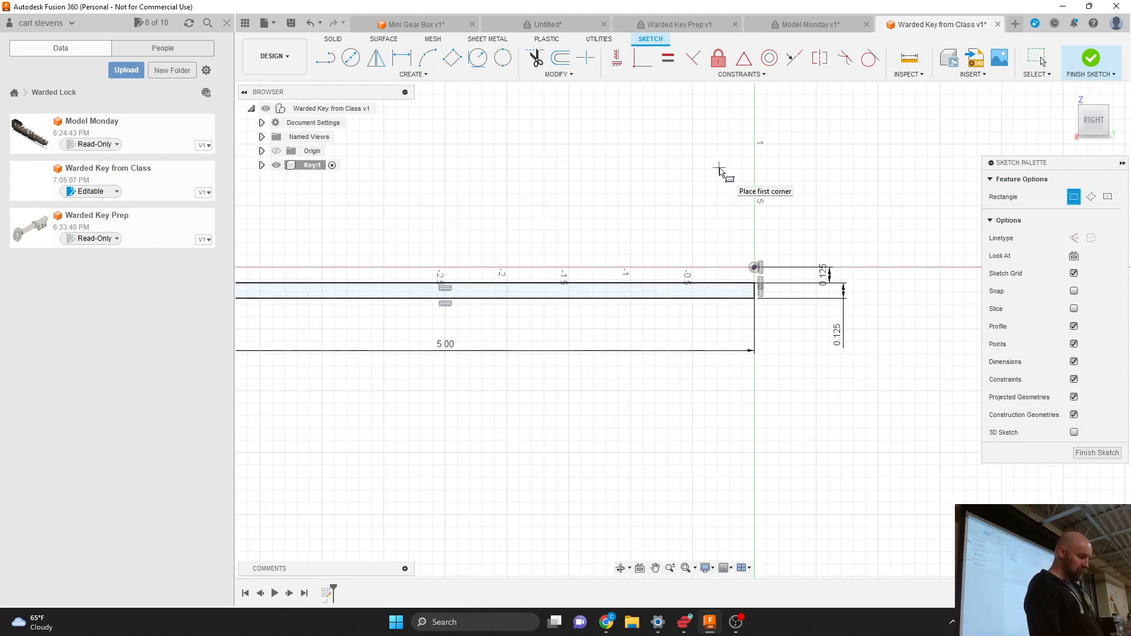
pyautogui.scroll(-3, 918, 231)
pyautogui.scroll(3, 845, 265)
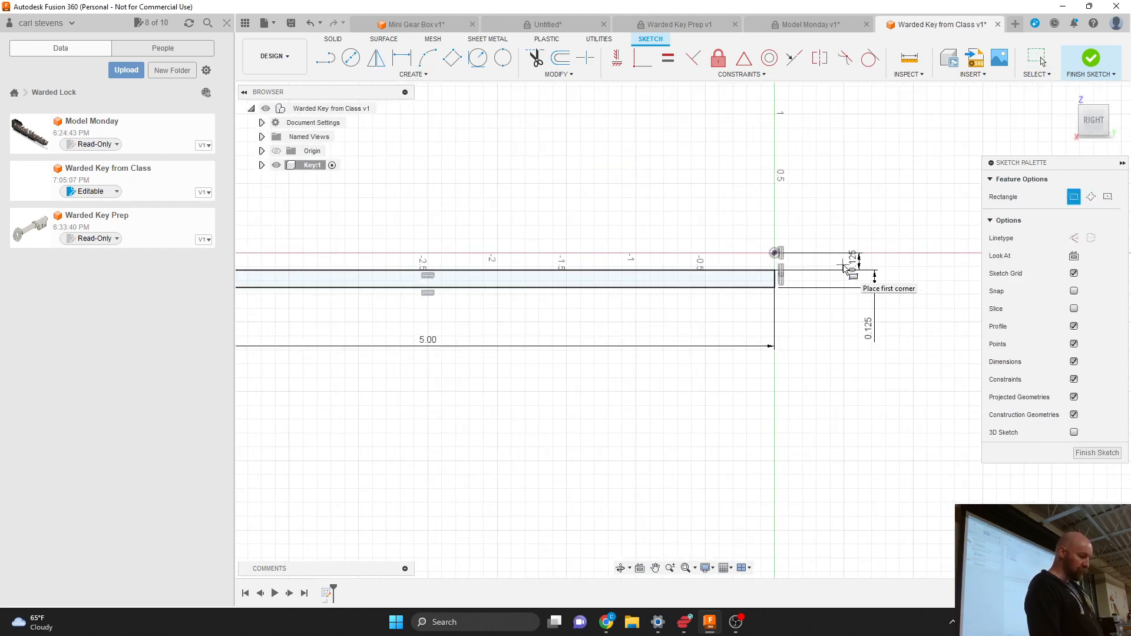
pyautogui.scroll(1, 845, 268)
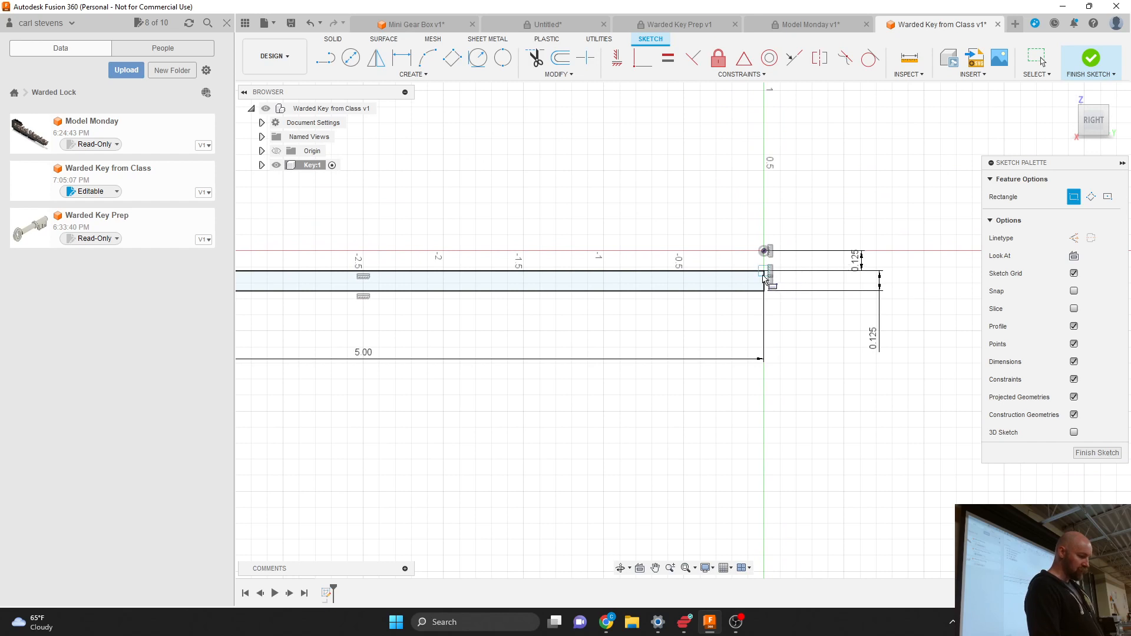
pyautogui.click(764, 273)
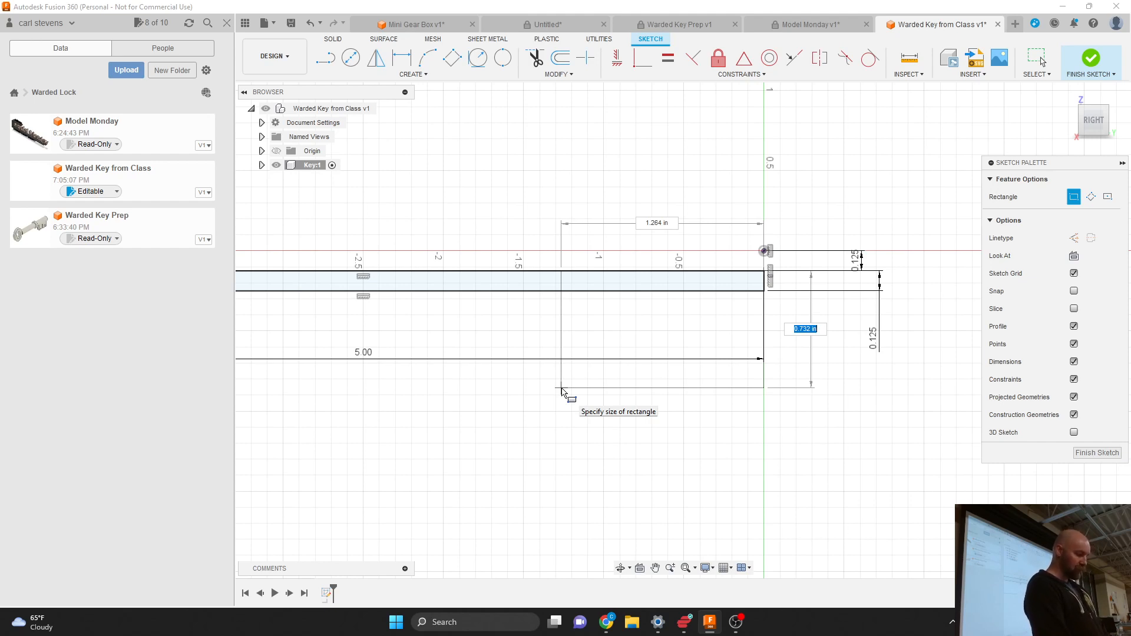
pyautogui.press('BackSpace')
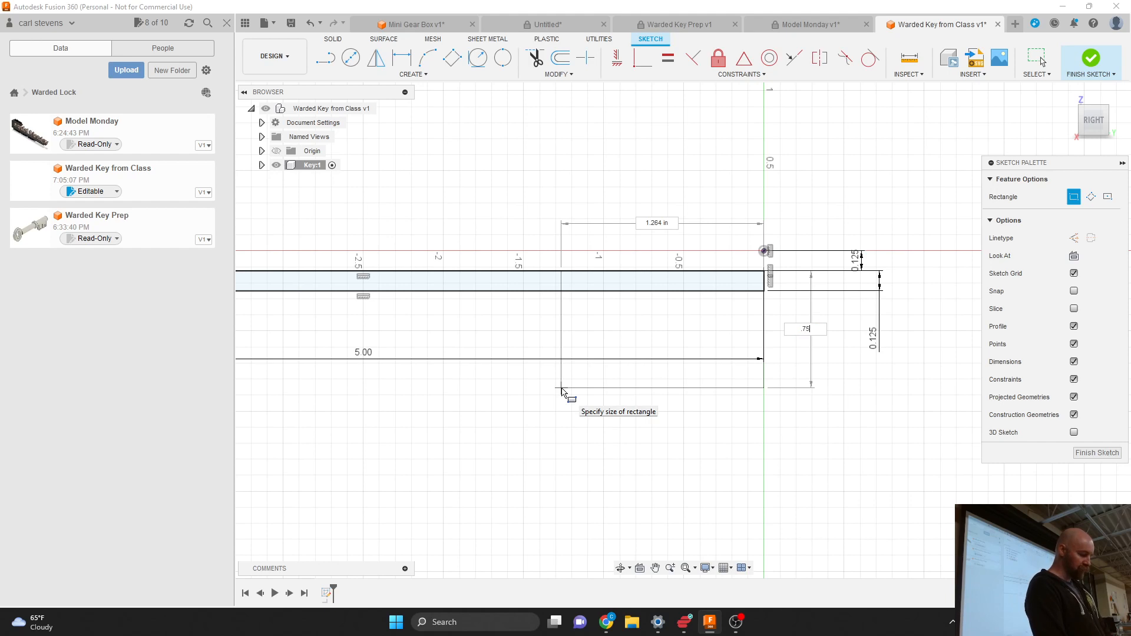
pyautogui.press('Tab')
pyautogui.press('Tab')
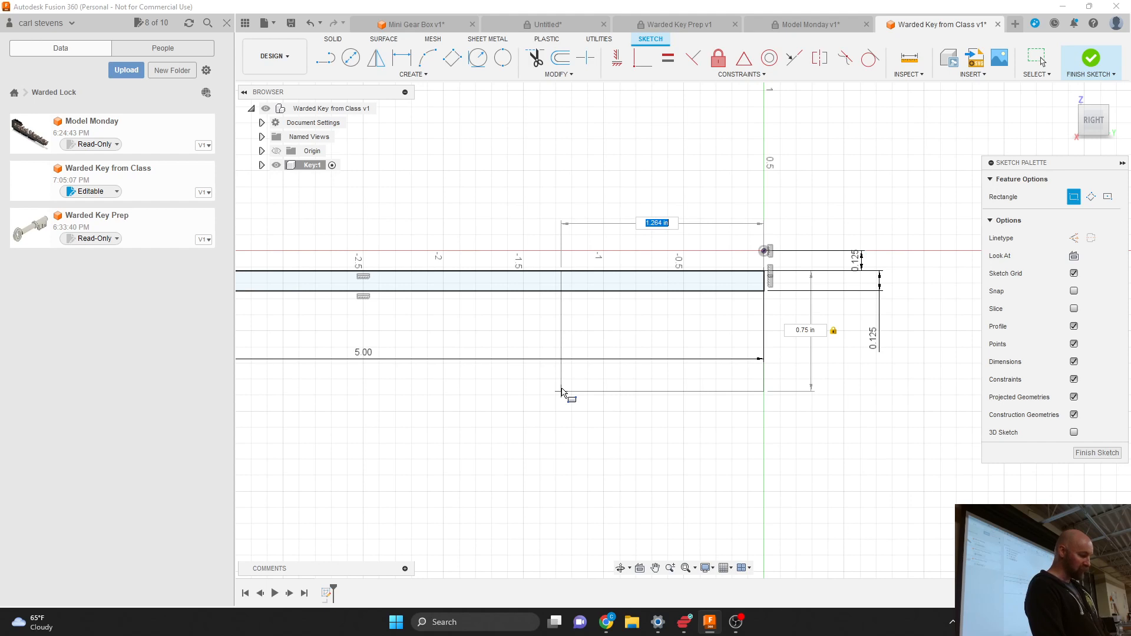
pyautogui.write('5')
pyautogui.press('Return')
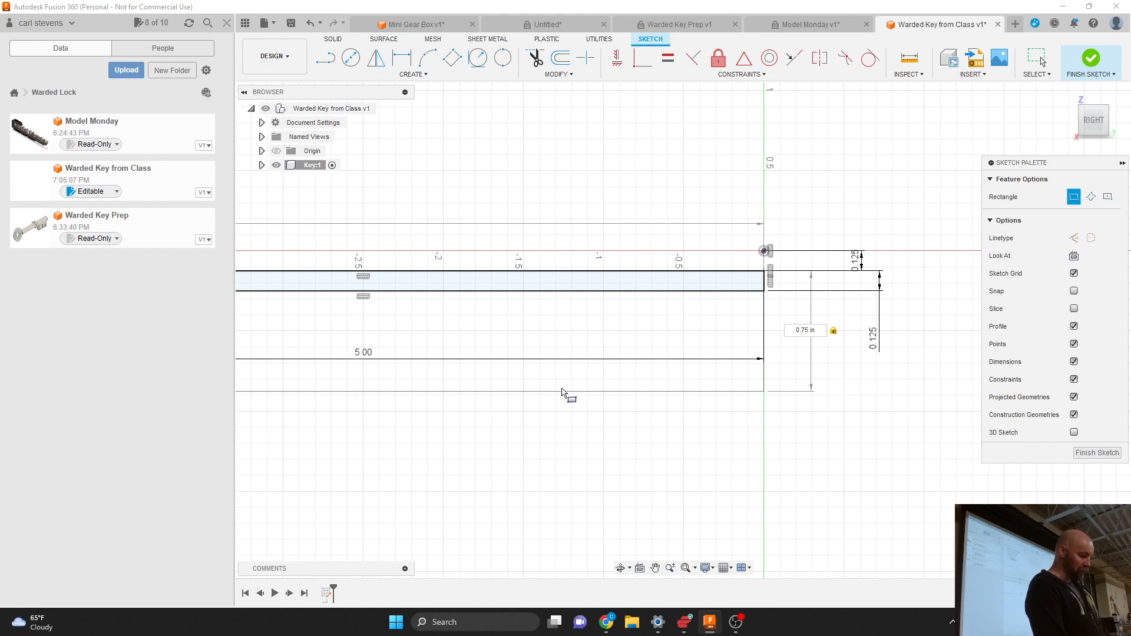
pyautogui.write('1')
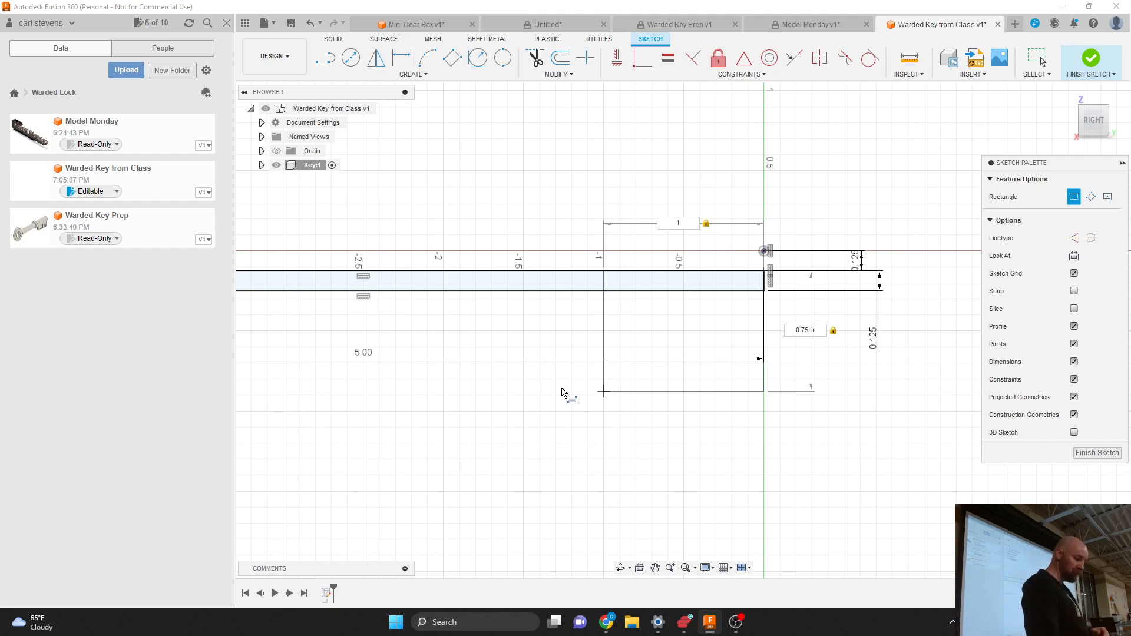
pyautogui.press('Return')
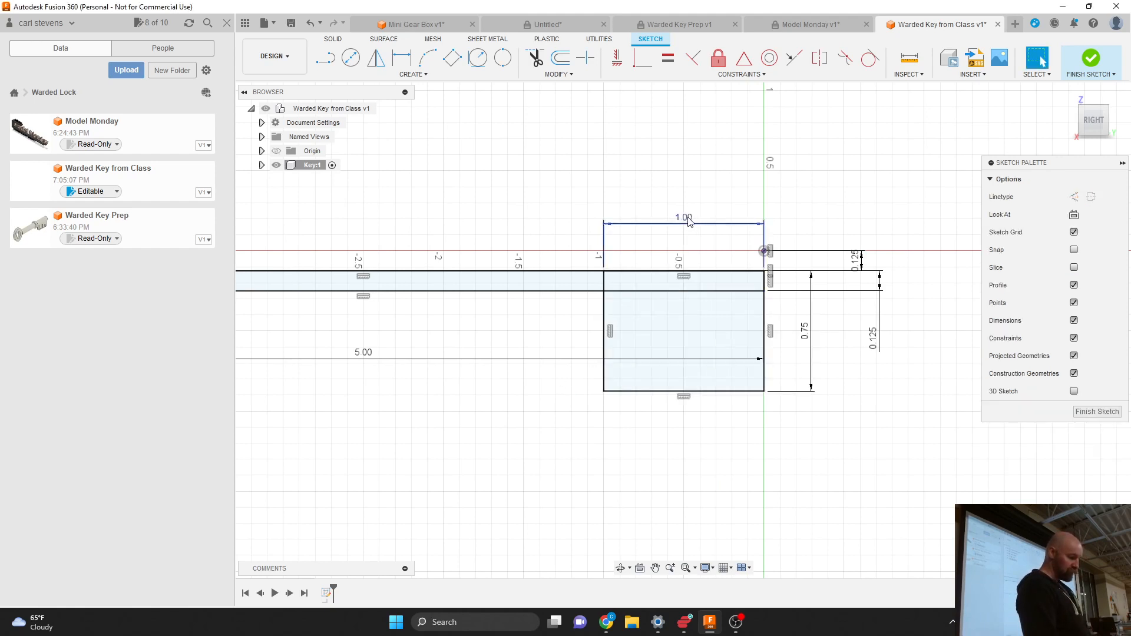
# Reposition the new rectangle's width dimension below it, its height dimension beside it, and the shaft's length dimension above the shaft.
pyautogui.moveTo(687, 221); pyautogui.dragTo(687, 445)
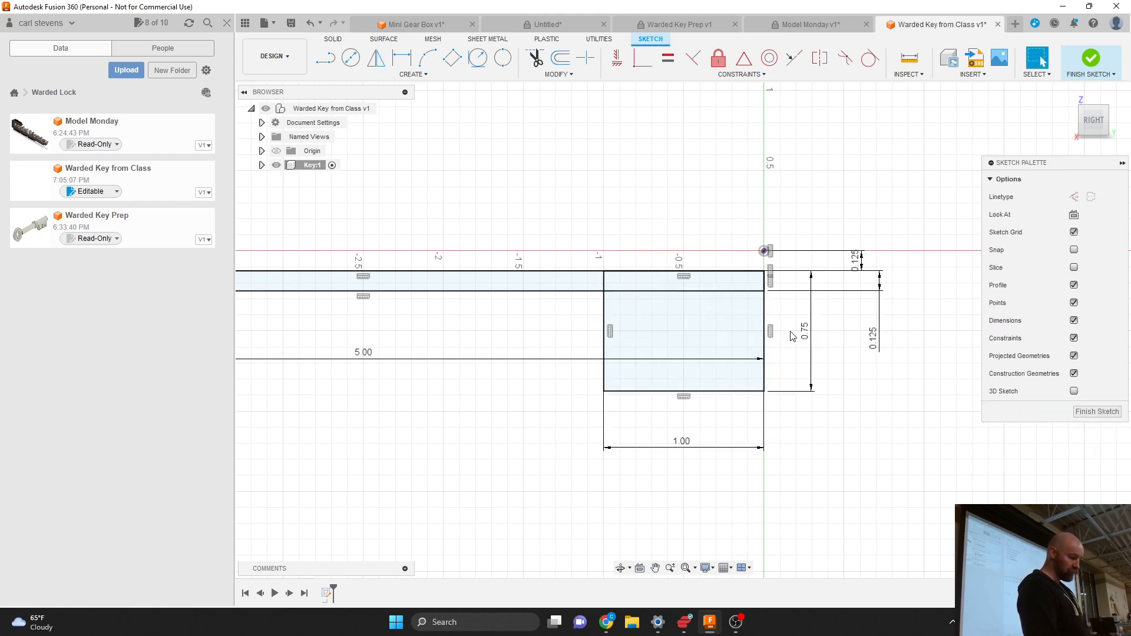
pyautogui.moveTo(792, 335); pyautogui.dragTo(819, 341)
pyautogui.moveTo(687, 449)
pyautogui.mouseDown()
pyautogui.moveTo(687, 426)
pyautogui.moveTo(687, 440)
pyautogui.mouseUp()
pyautogui.moveTo(823, 332); pyautogui.dragTo(808, 347)
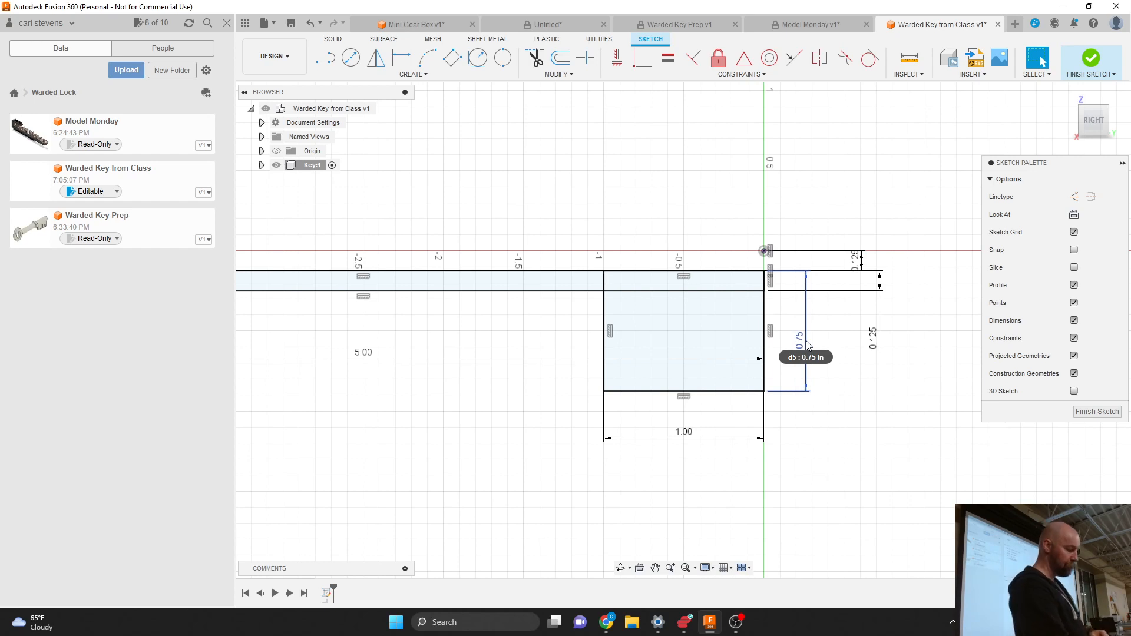
pyautogui.scroll(-4, 848, 404)
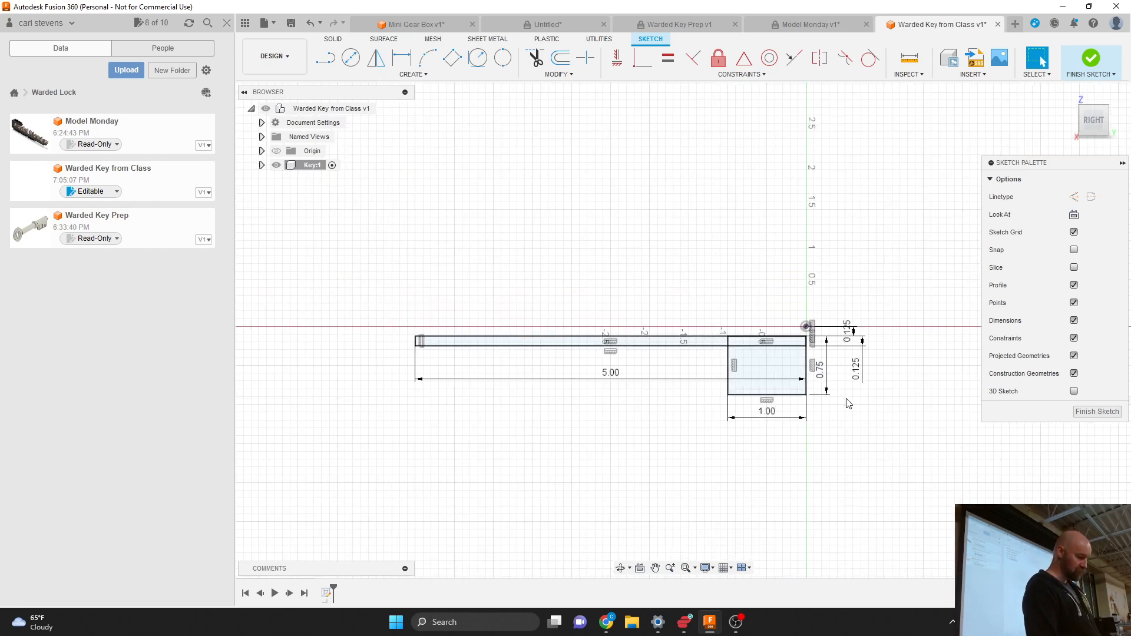
pyautogui.moveTo(610, 372); pyautogui.dragTo(608, 308)
# Move the origin offset dimension's text above the horizontal axis and bring the shaft height and large rectangle's dimensions closer to the geometry.
pyautogui.scroll(5, 853, 383)
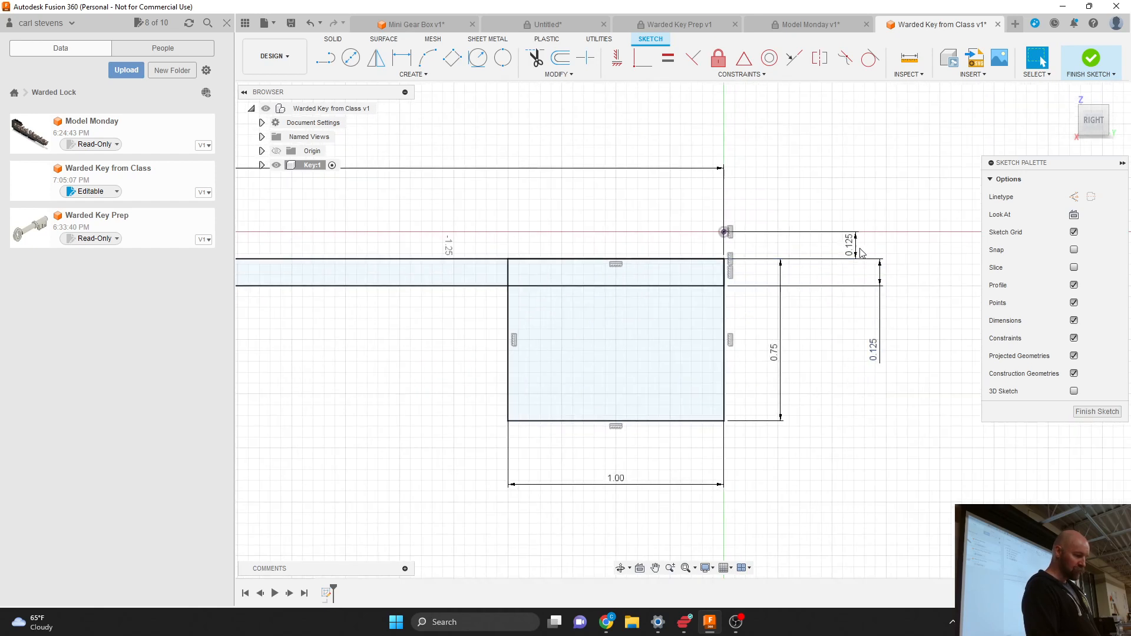
pyautogui.moveTo(860, 252); pyautogui.dragTo(844, 205)
pyautogui.moveTo(877, 352); pyautogui.dragTo(858, 348)
pyautogui.moveTo(845, 202)
pyautogui.mouseDown()
pyautogui.moveTo(808, 200)
pyautogui.moveTo(823, 200)
pyautogui.mouseUp()
pyautogui.moveTo(620, 478)
pyautogui.mouseDown()
pyautogui.moveTo(625, 450)
pyautogui.moveTo(621, 469)
pyautogui.mouseUp()
pyautogui.moveTo(776, 369); pyautogui.dragTo(753, 355)
# Draw a 2-point rectangle .125 in wide and .5 in high, rising from the large rectangle's lower edge near the origin side.
pyautogui.scroll(-3, 840, 421)
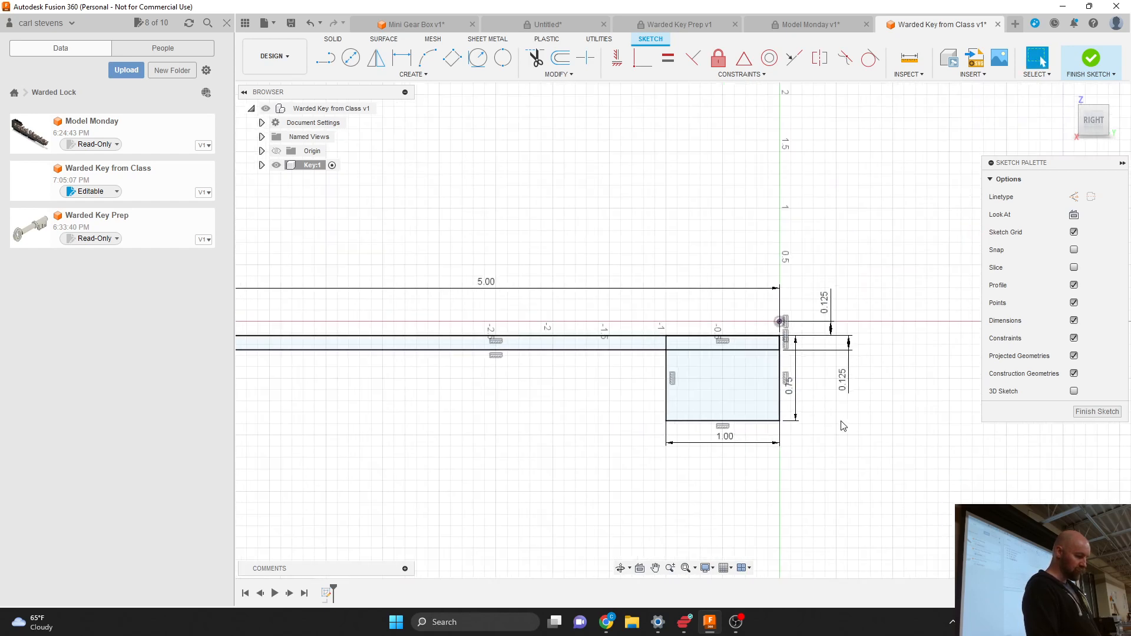
pyautogui.scroll(-1, 843, 425)
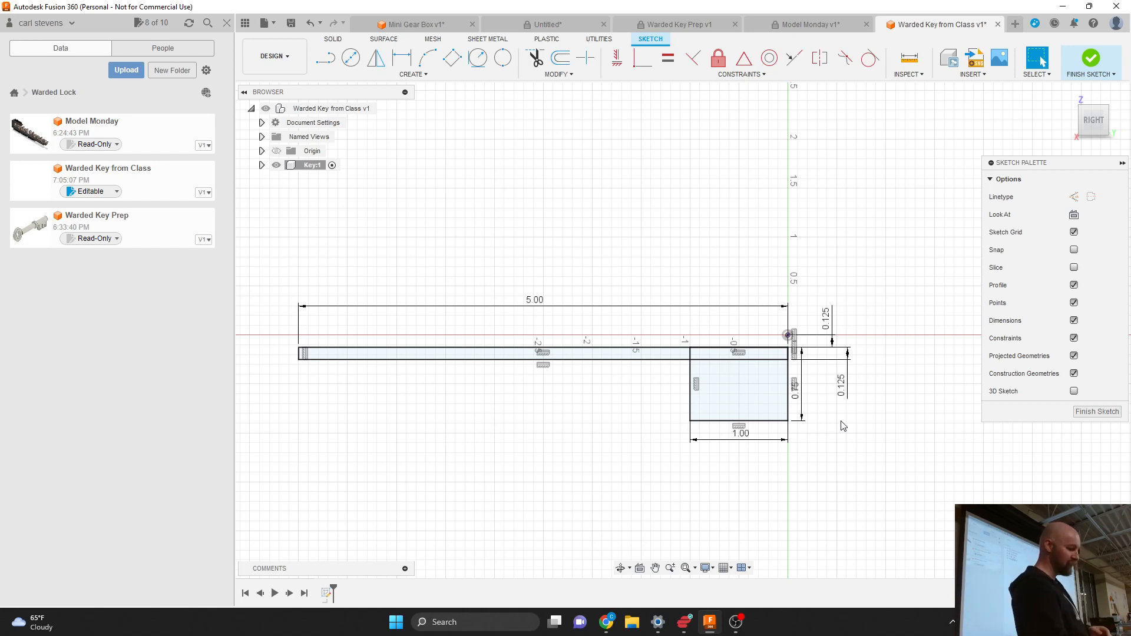
pyautogui.scroll(4, 842, 425)
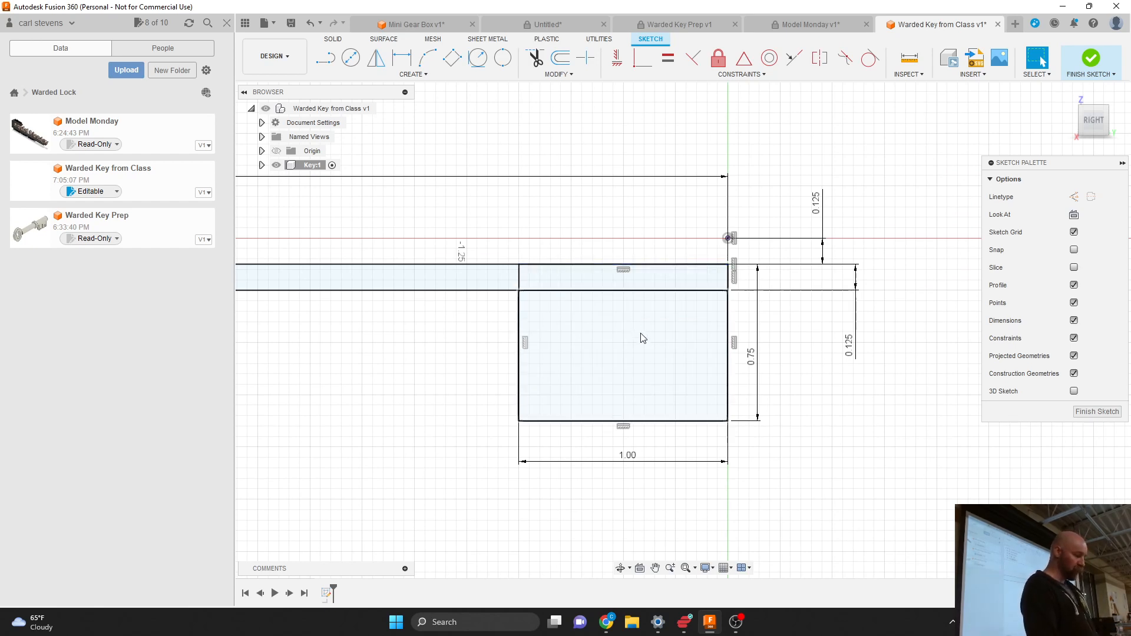
pyautogui.click(415, 74)
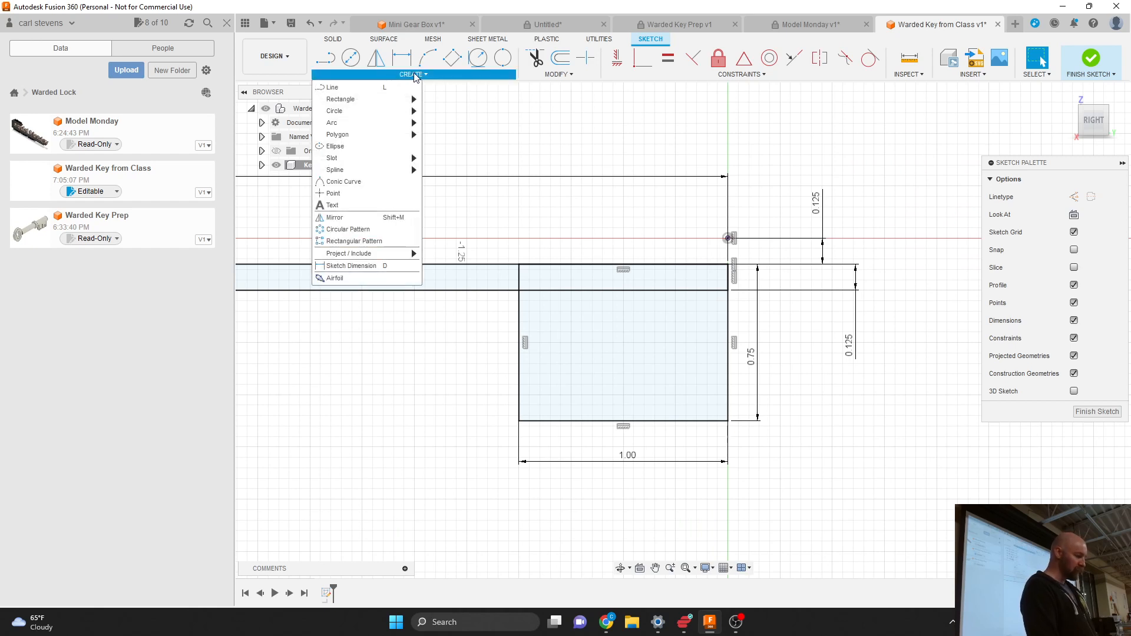
pyautogui.moveTo(386, 98)
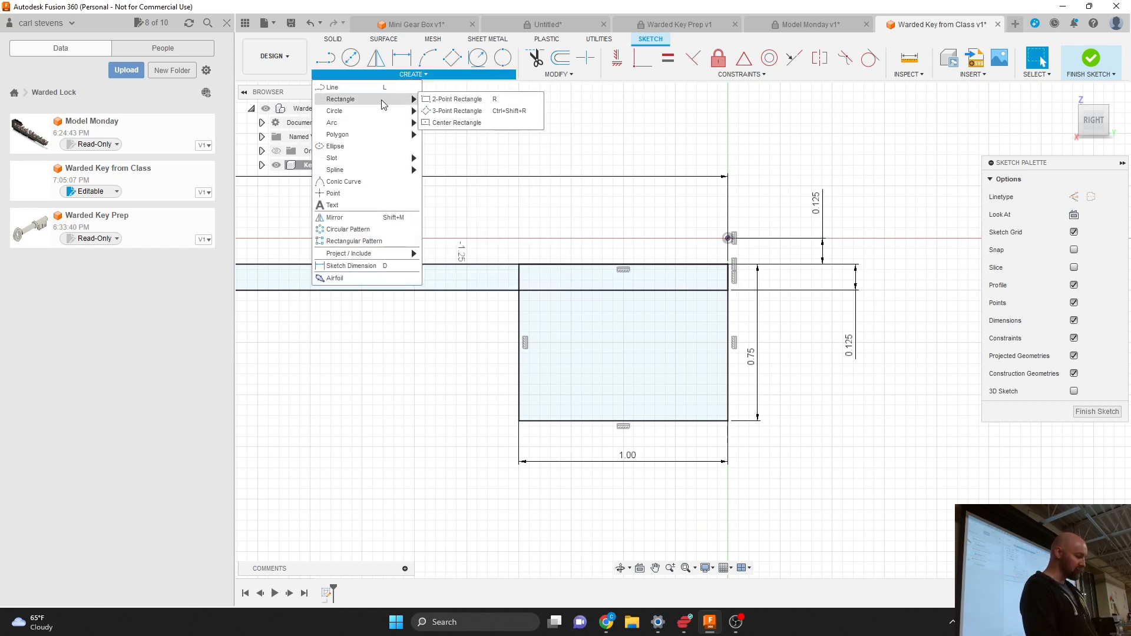
pyautogui.click(434, 105)
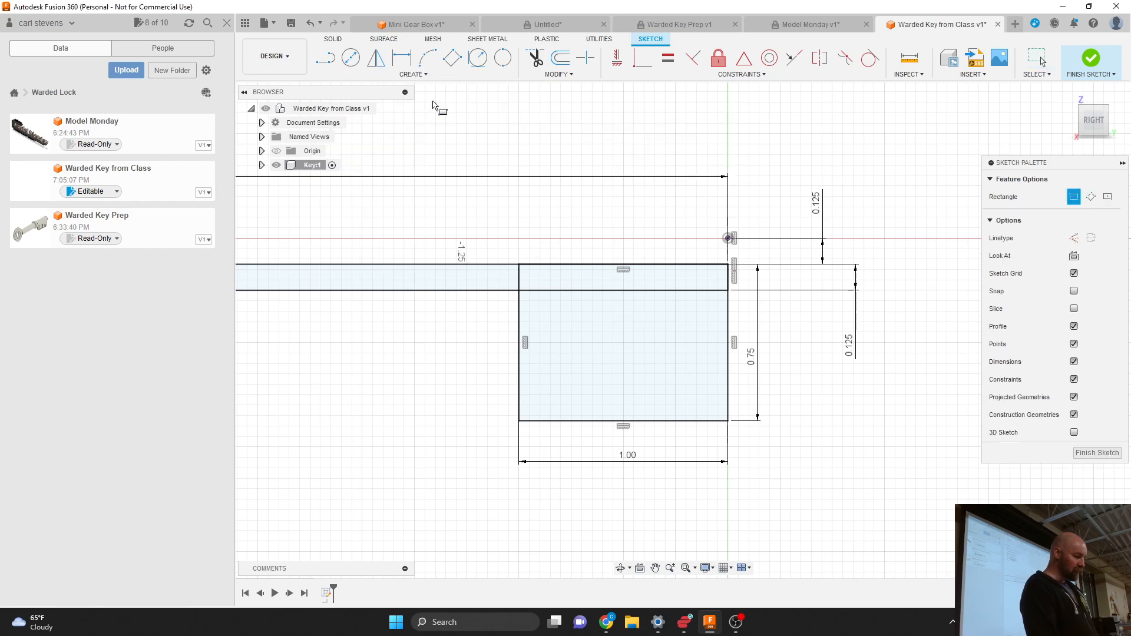
pyautogui.click(697, 421)
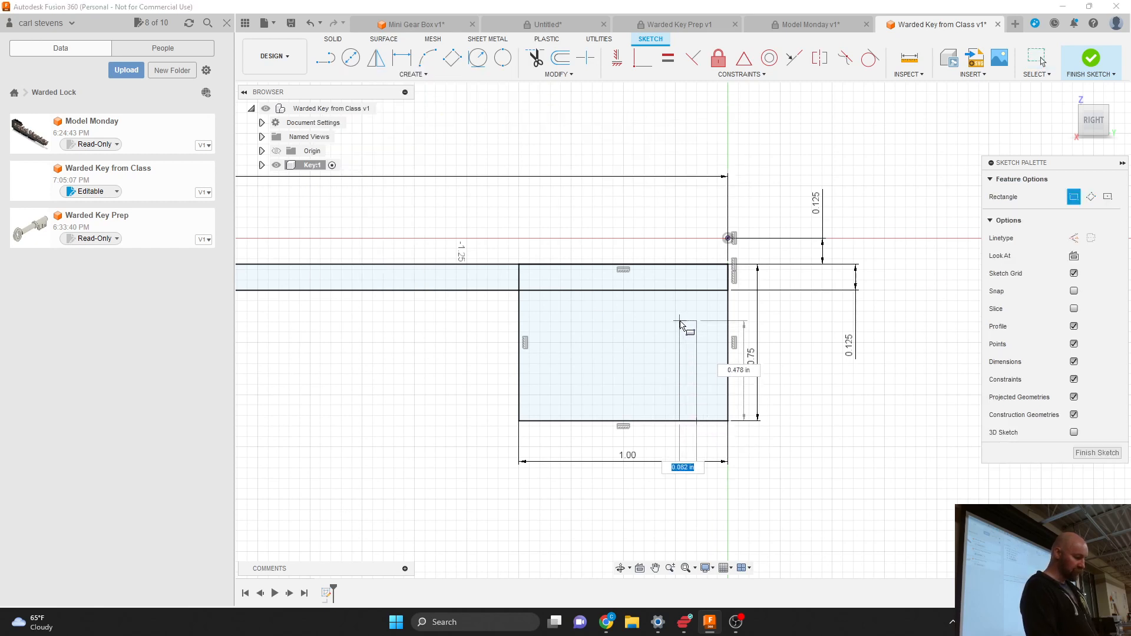
pyautogui.write('.12')
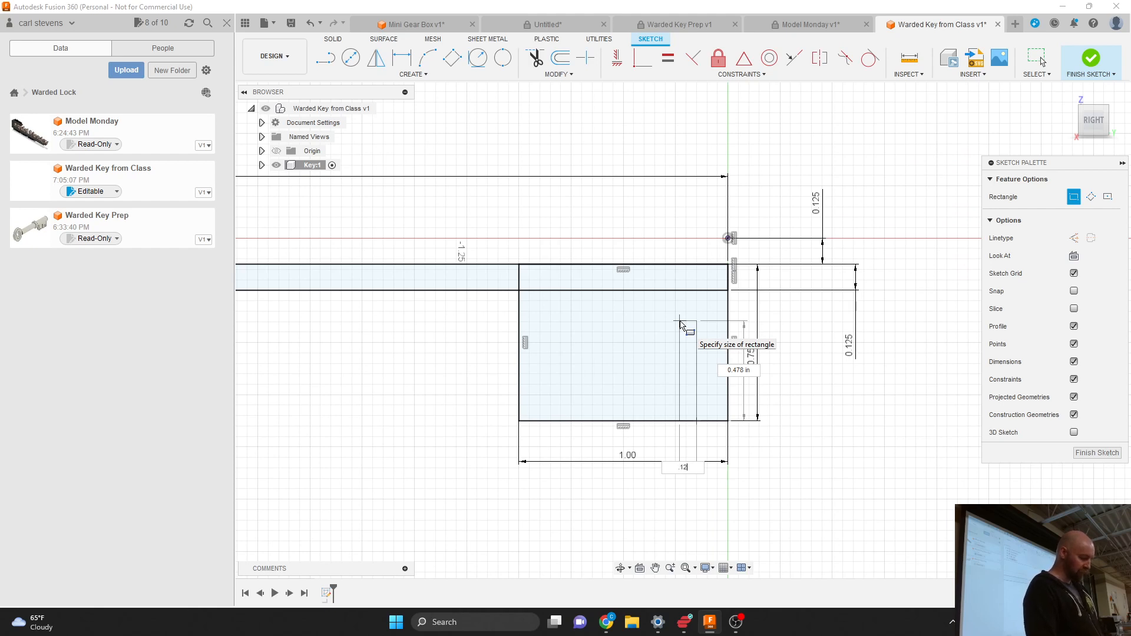
pyautogui.write('5')
pyautogui.press('Tab')
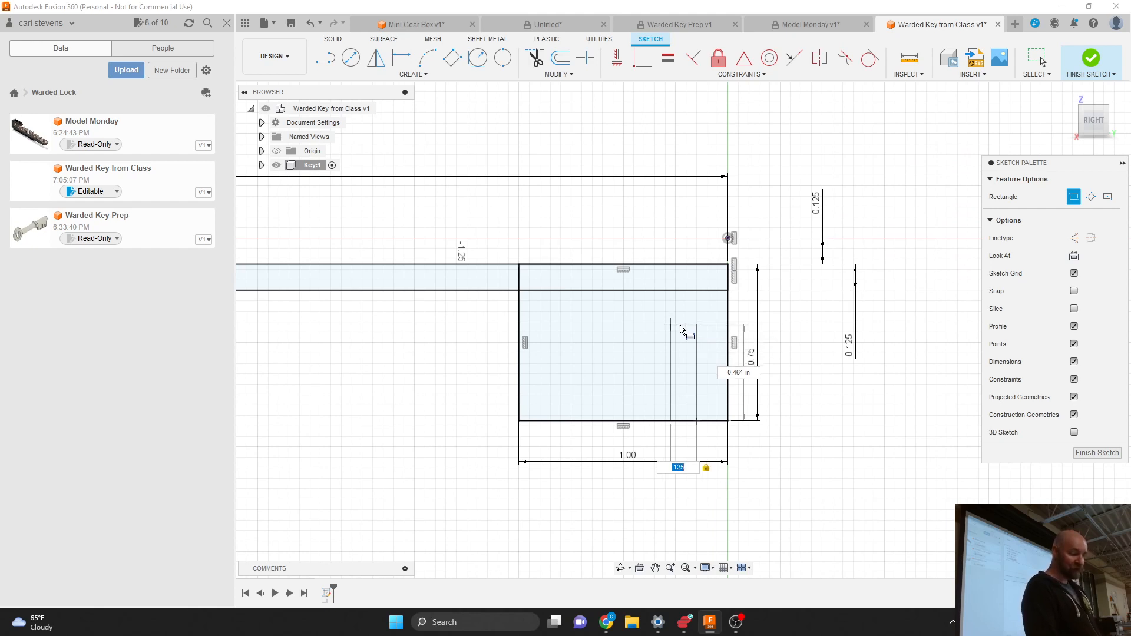
pyautogui.press('Tab')
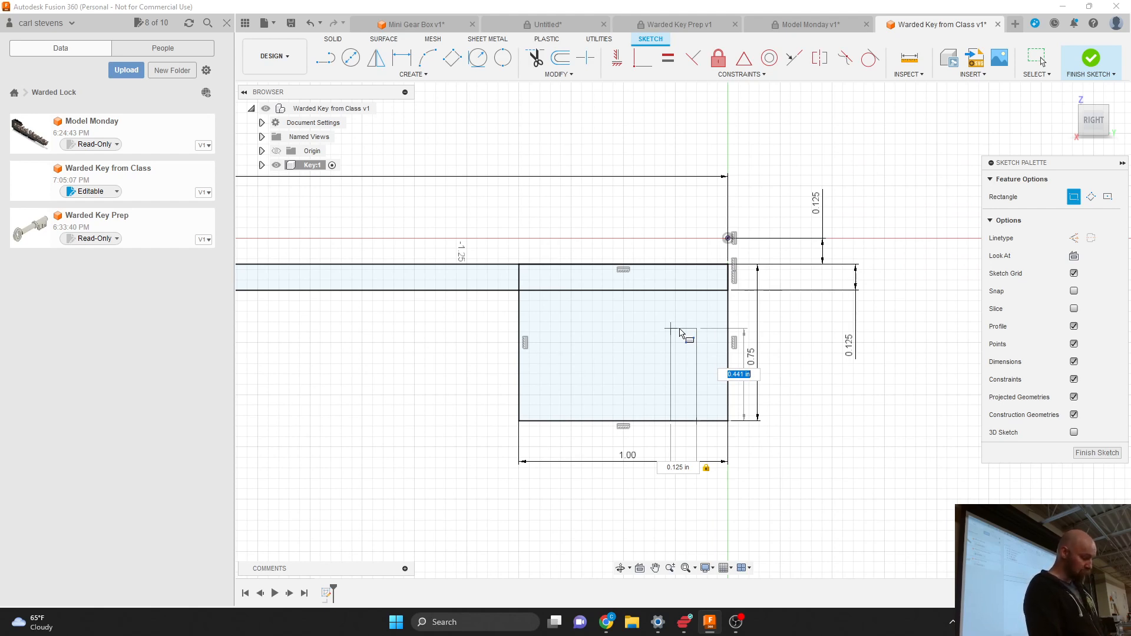
pyautogui.press('BackSpace')
pyautogui.write('.4')
pyautogui.press('Tab')
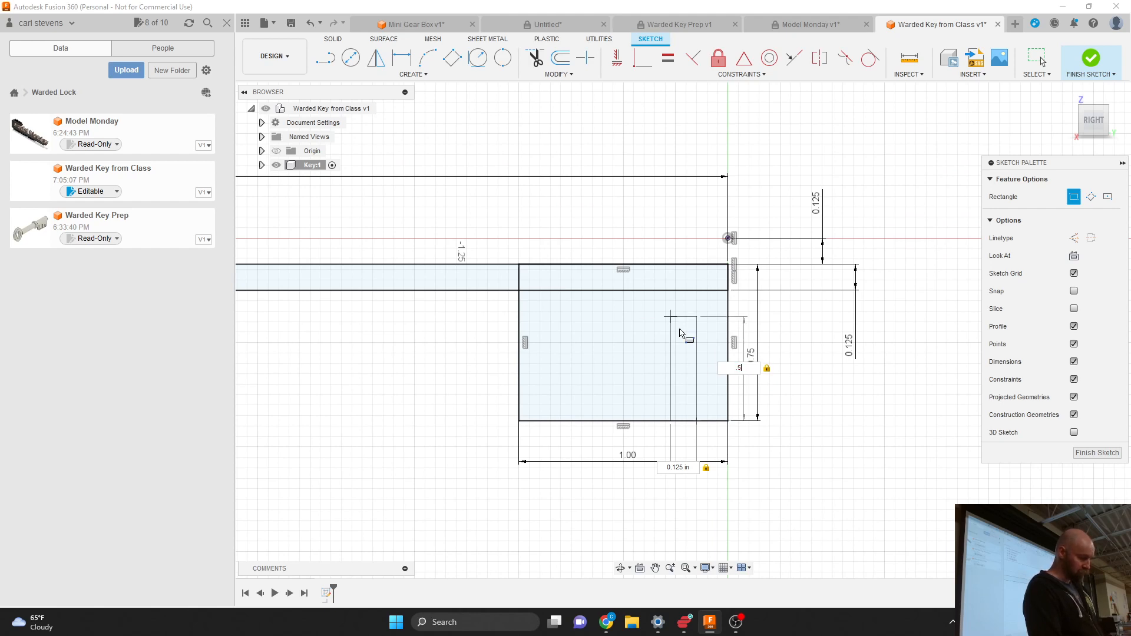
pyautogui.press('Return')
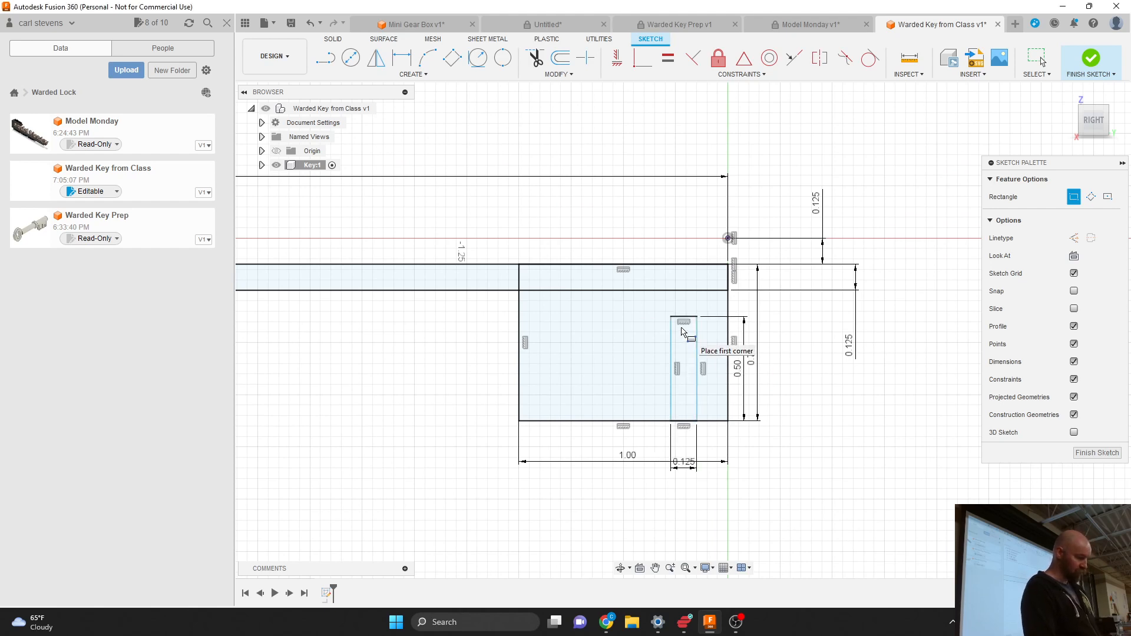
# Finish the Rectangle command and move the slot's width dimension closer below it and its height dimension slightly nearer.
pyautogui.scroll(2, 693, 482)
pyautogui.scroll(1, 693, 481)
pyautogui.press('Escape')
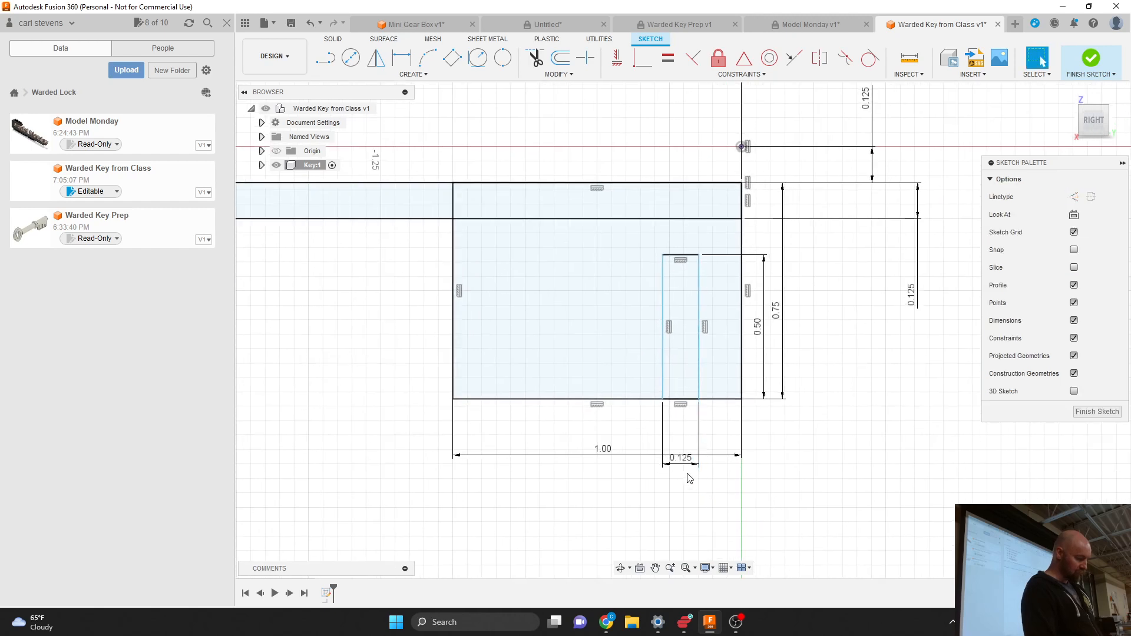
pyautogui.moveTo(682, 431); pyautogui.dragTo(682, 436)
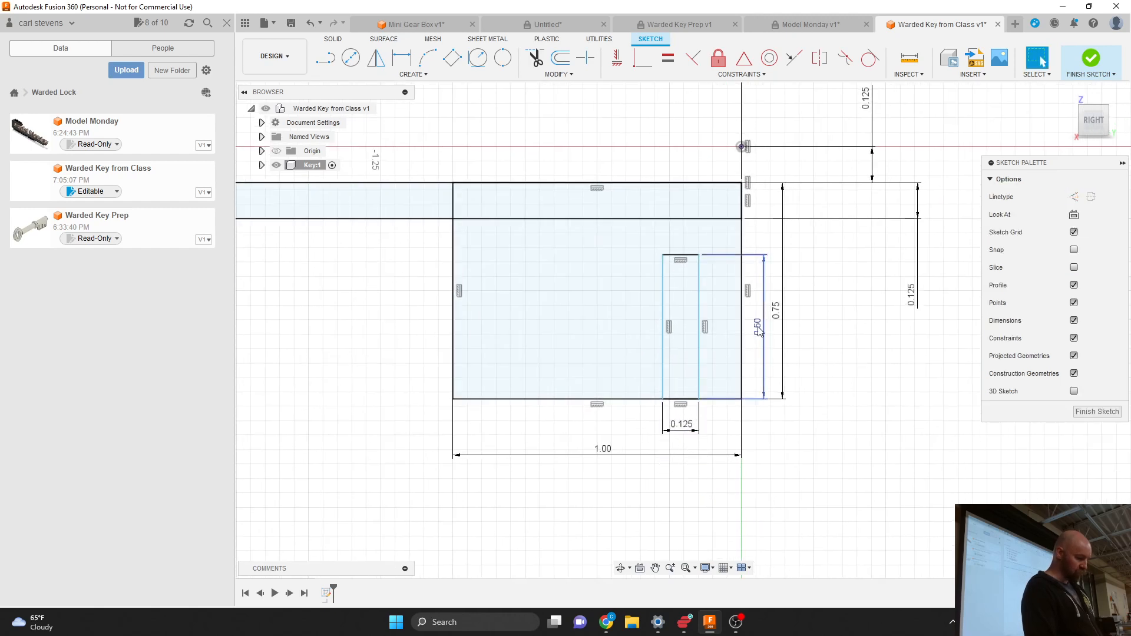
pyautogui.moveTo(764, 331)
pyautogui.mouseDown()
pyautogui.moveTo(732, 333)
pyautogui.moveTo(762, 330)
pyautogui.mouseUp()
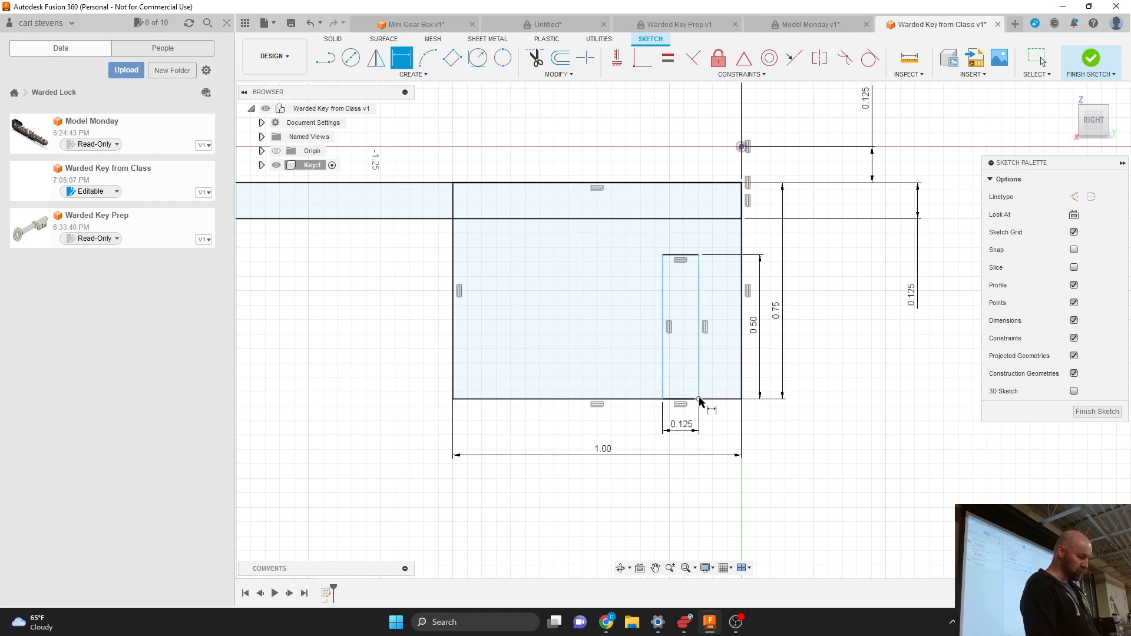
# Dimension the horizontal distance from the slot's nearest lower corner to the large rectangle's lower corner below the origin as 0.125 in.
pyautogui.click(699, 399)
pyautogui.click(741, 399)
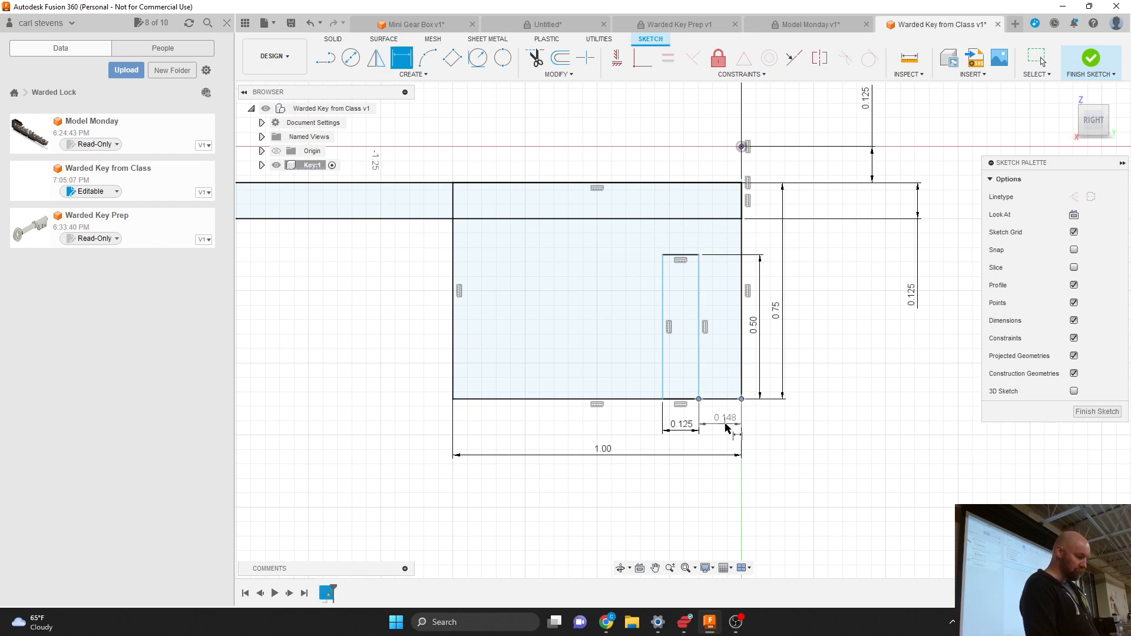
pyautogui.click(727, 430)
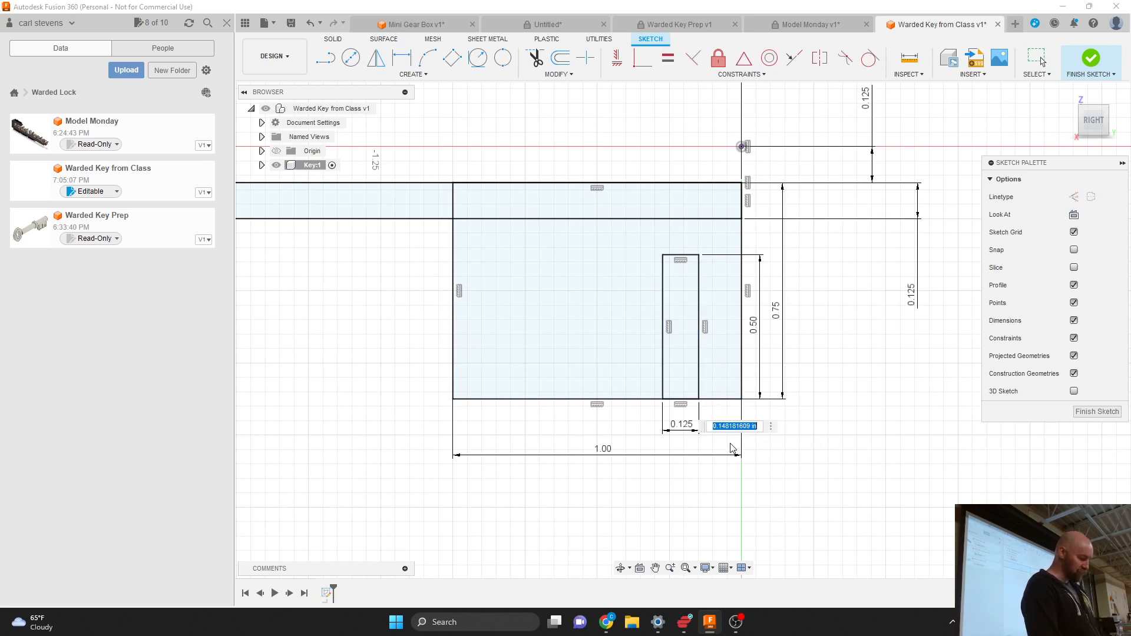
pyautogui.write('0.125')
pyautogui.press('Return')
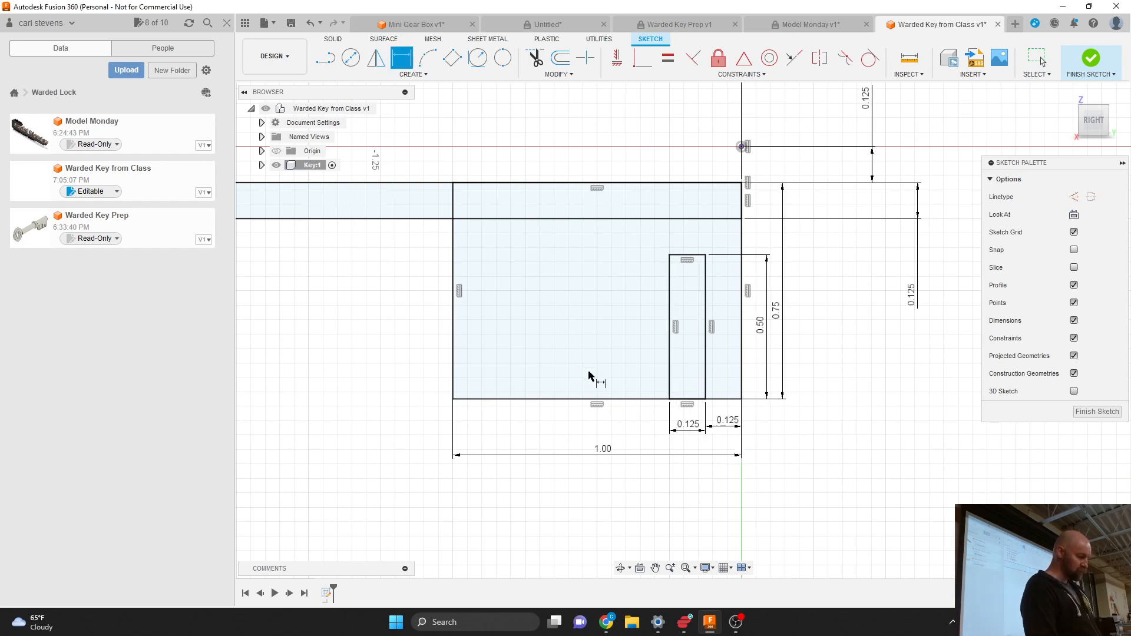
pyautogui.press('l')
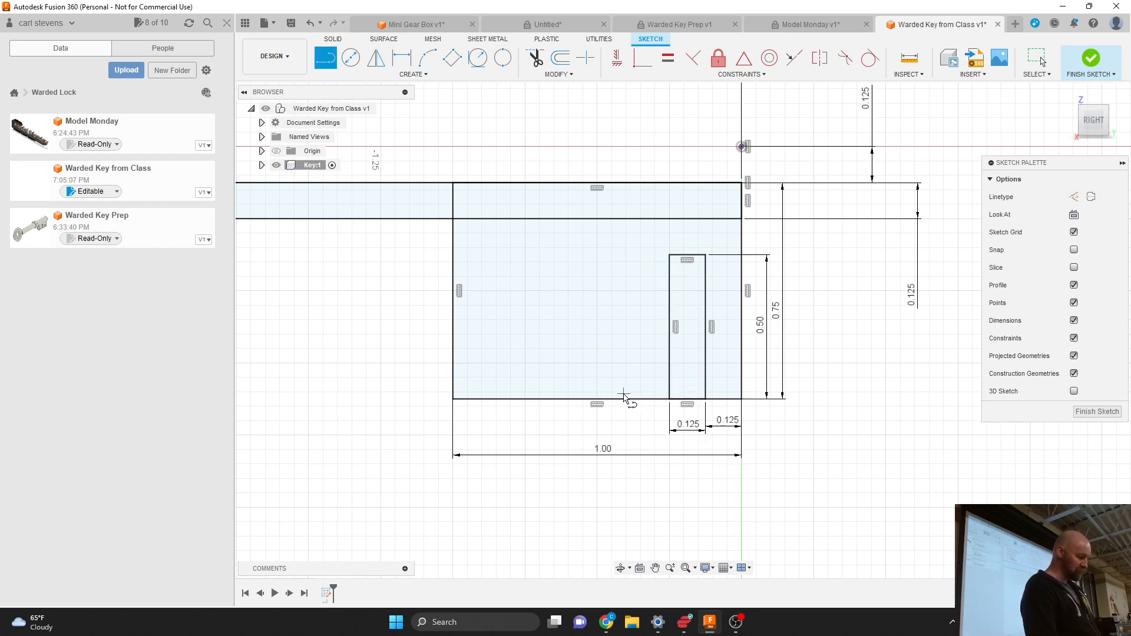
pyautogui.click(620, 399)
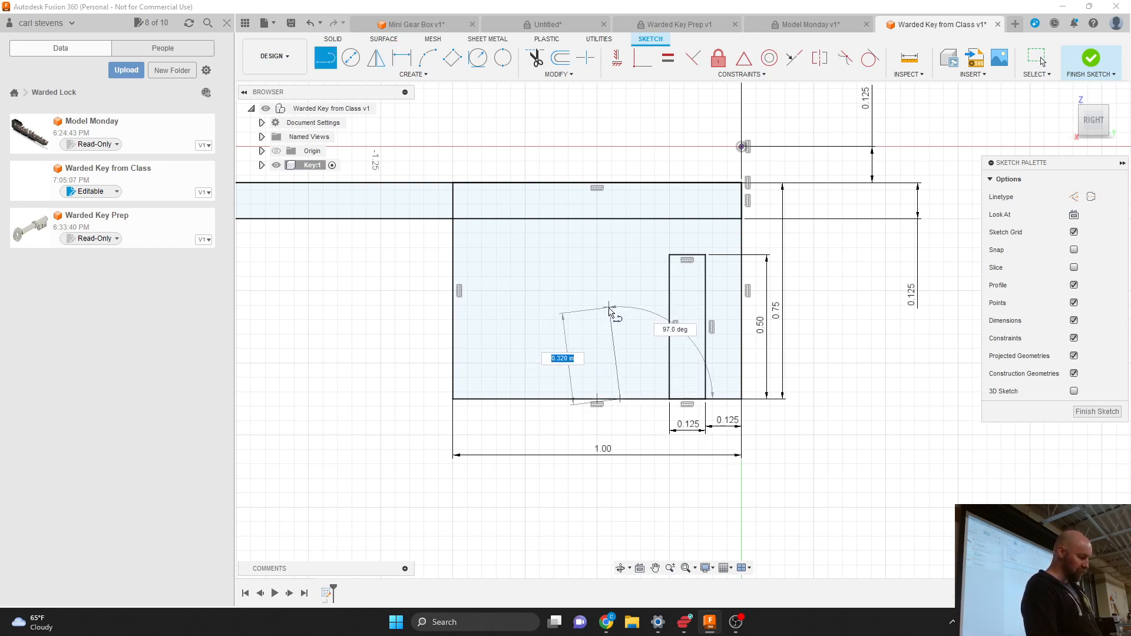
pyautogui.press('Escape')
# Draw a 2-point rectangle .25 in wide and .25 in high, rising from the large rectangle's lower edge near its middle.
pyautogui.press('r')
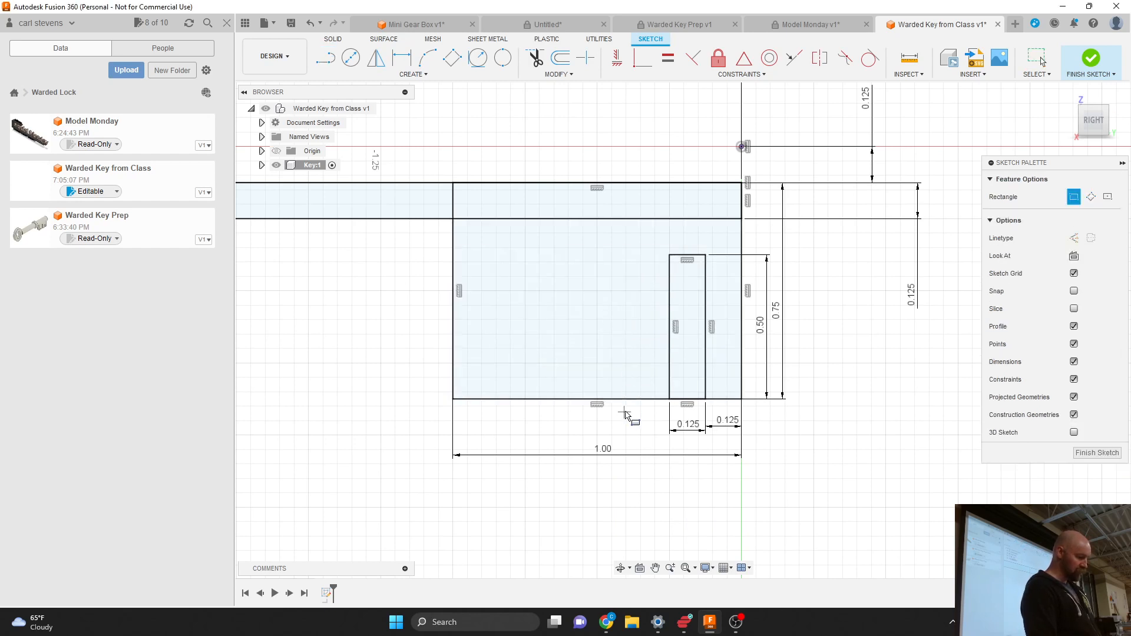
pyautogui.click(624, 400)
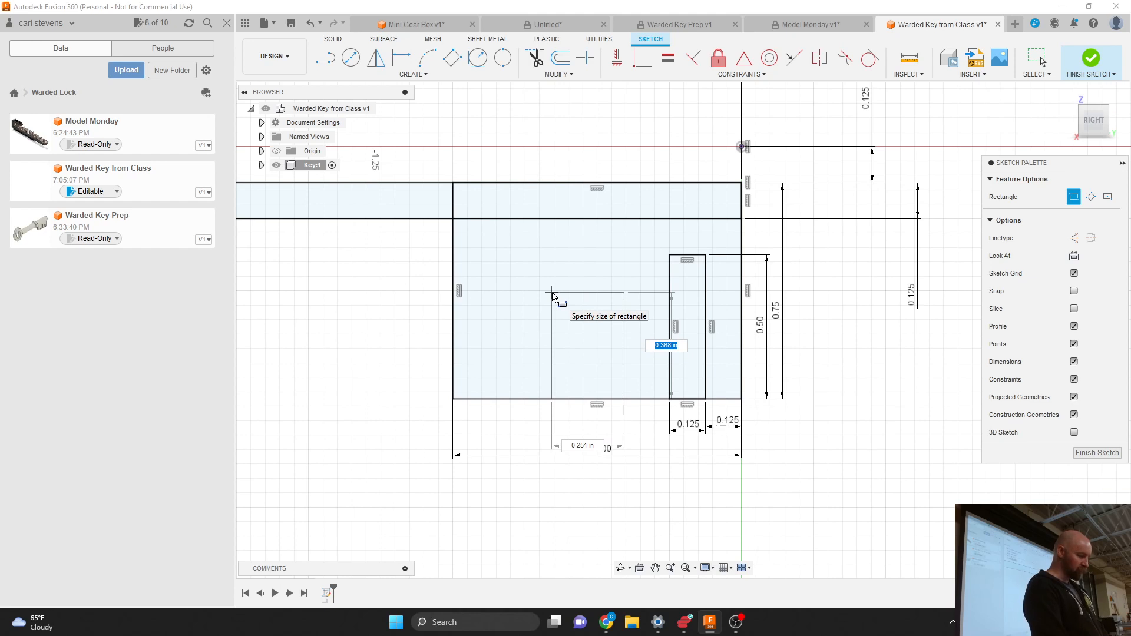
pyautogui.press('Tab')
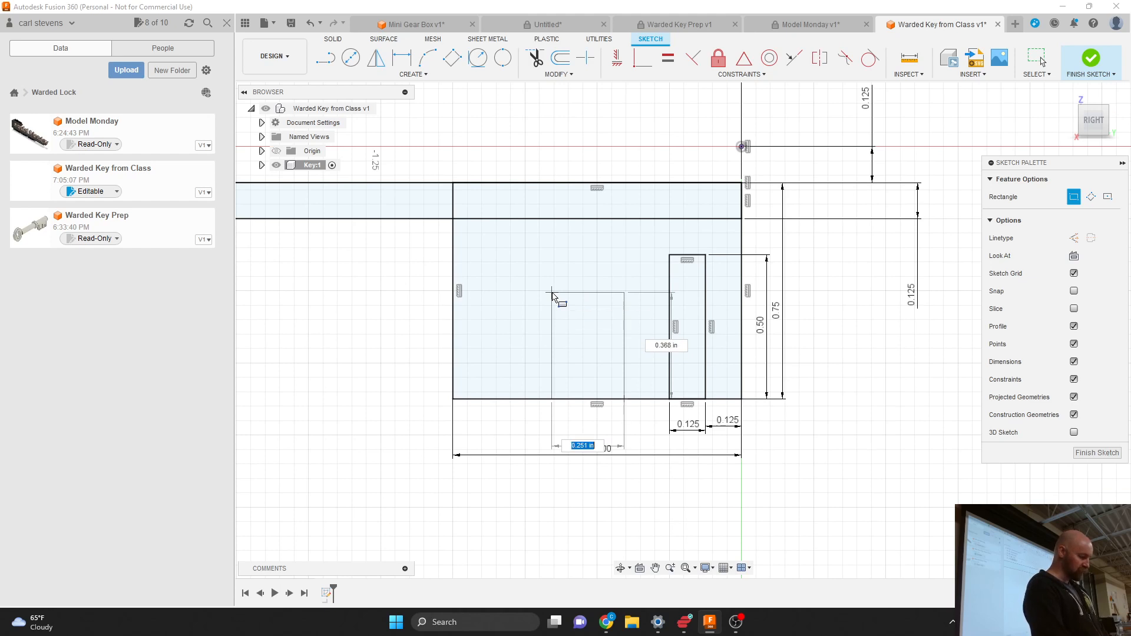
pyautogui.write('.25')
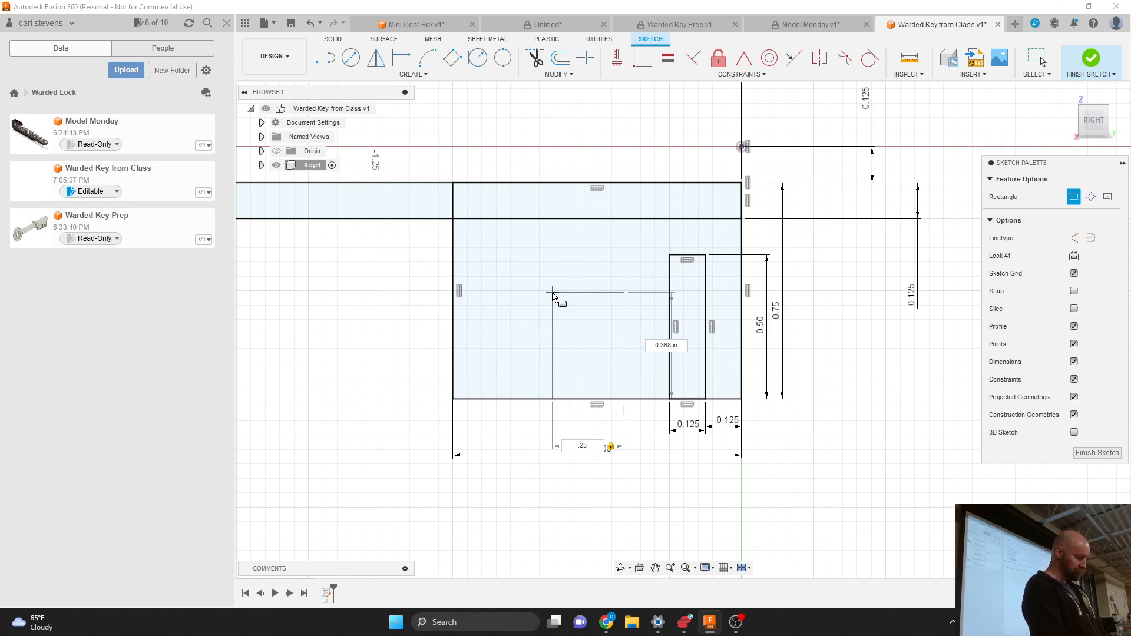
pyautogui.press('Tab')
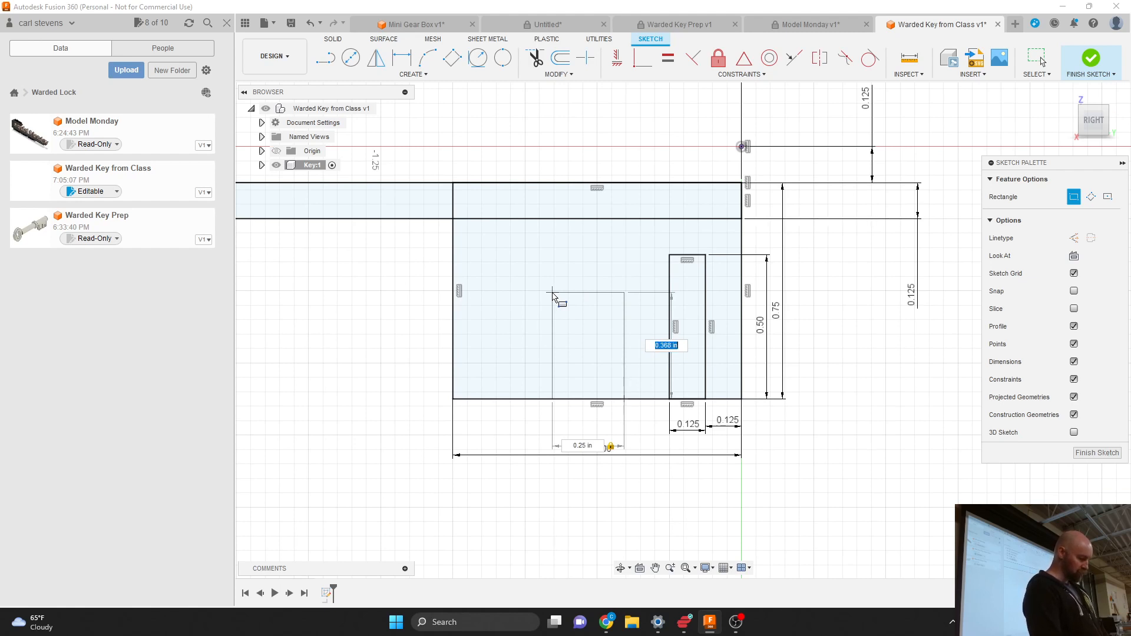
pyautogui.press('BackSpace')
pyautogui.write('.25')
pyautogui.press('Return')
pyautogui.press('Escape')
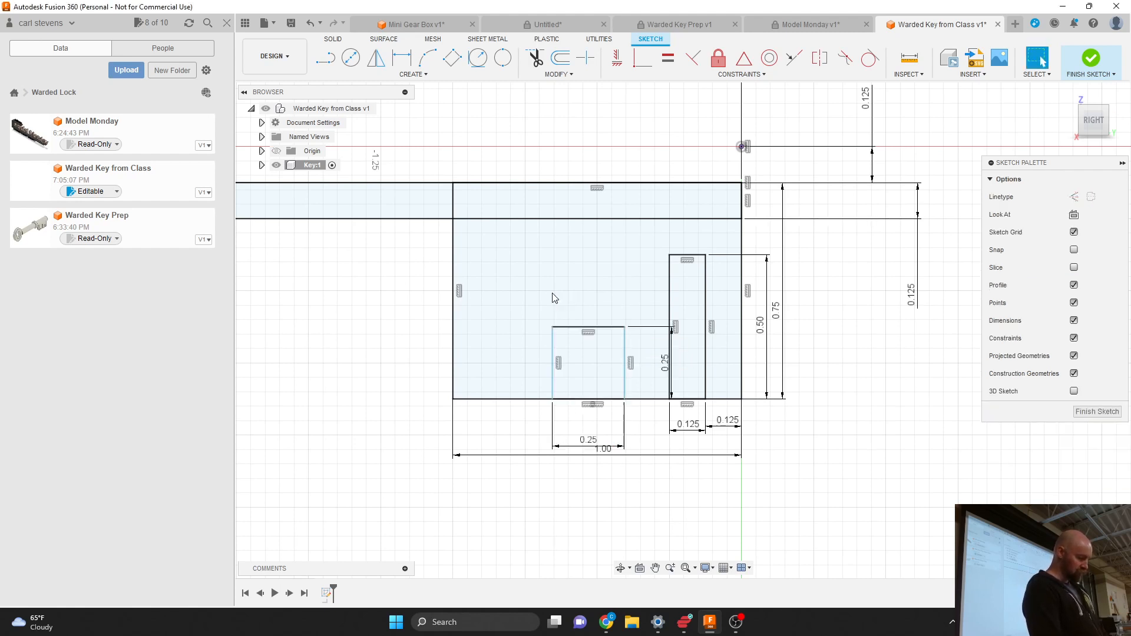
# Move the square slot's height and width dimensions closer to it and line up the tall slot's width and offset dimensions with them.
pyautogui.press('r')
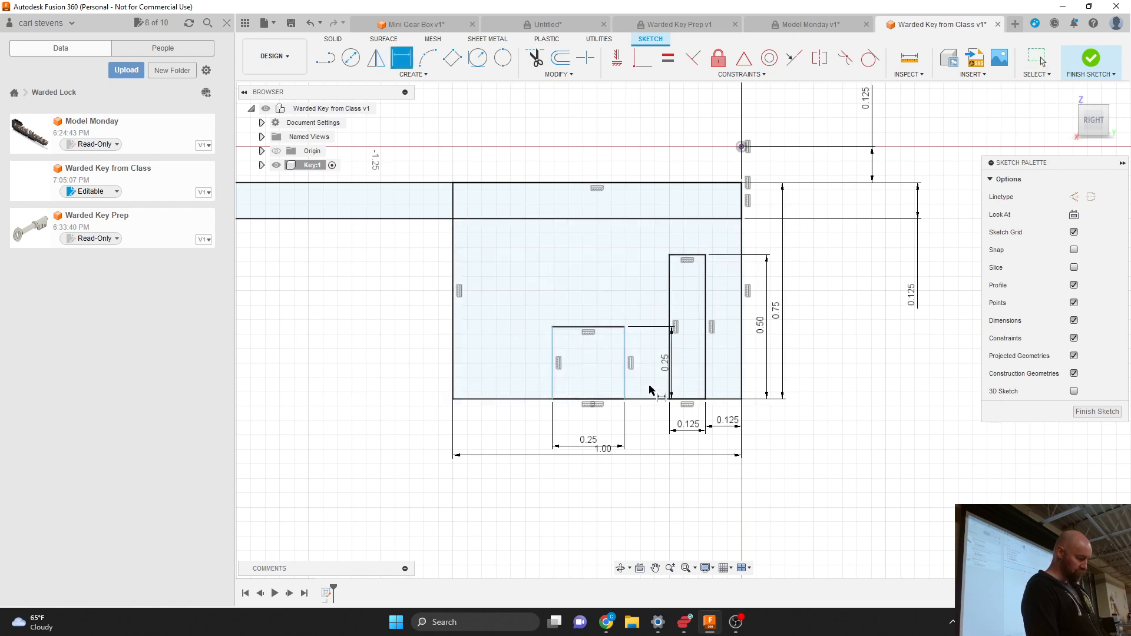
pyautogui.press('Escape')
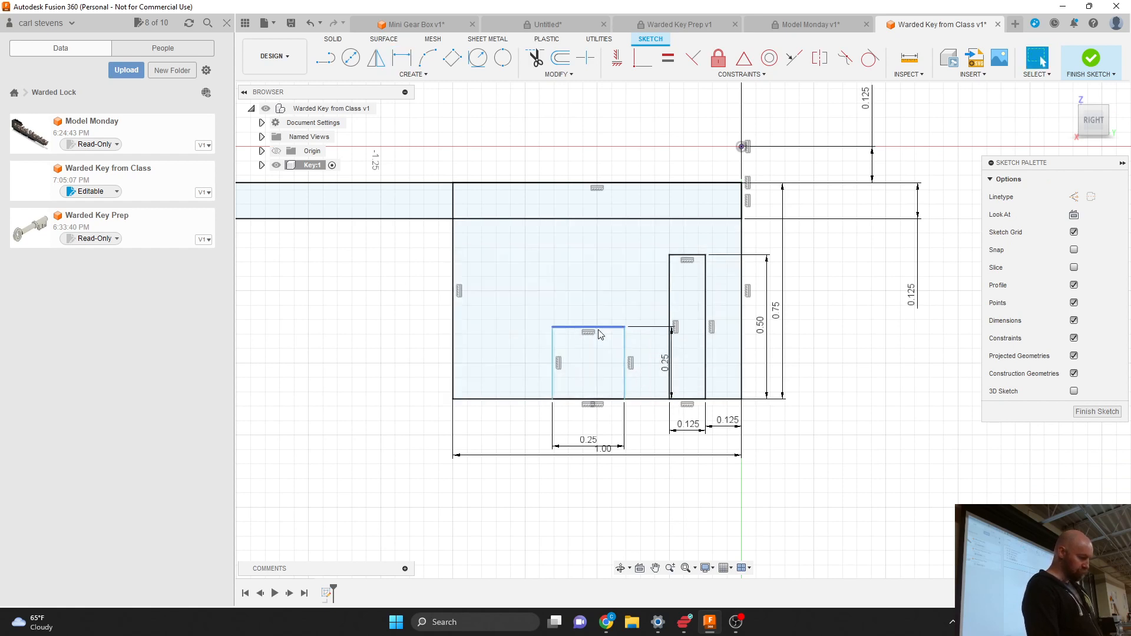
pyautogui.click(597, 329)
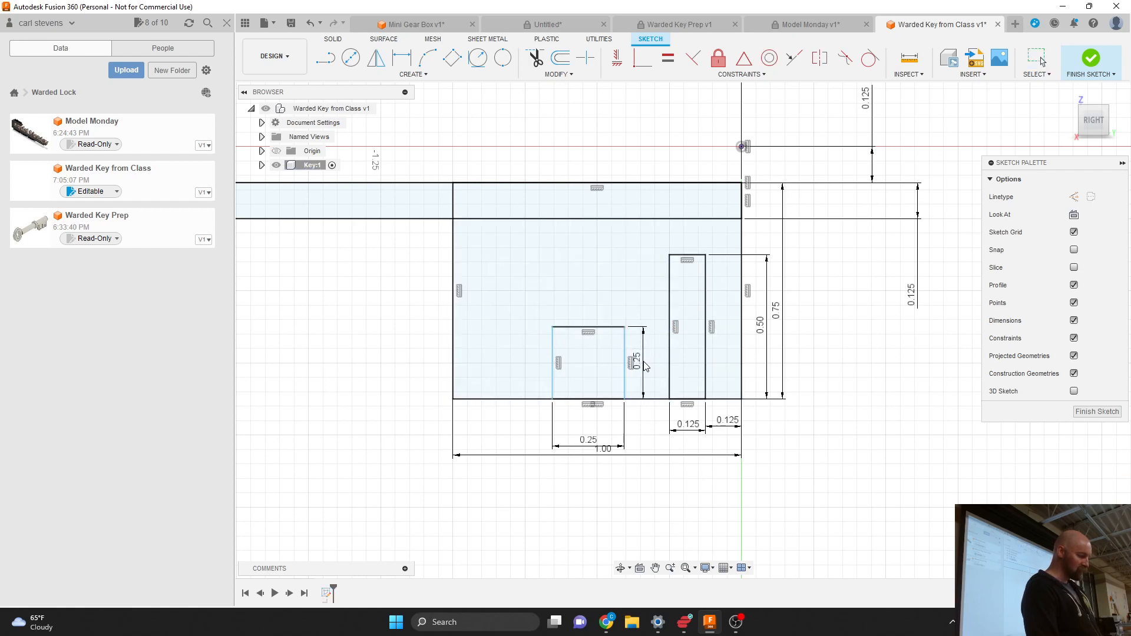
pyautogui.click(651, 370)
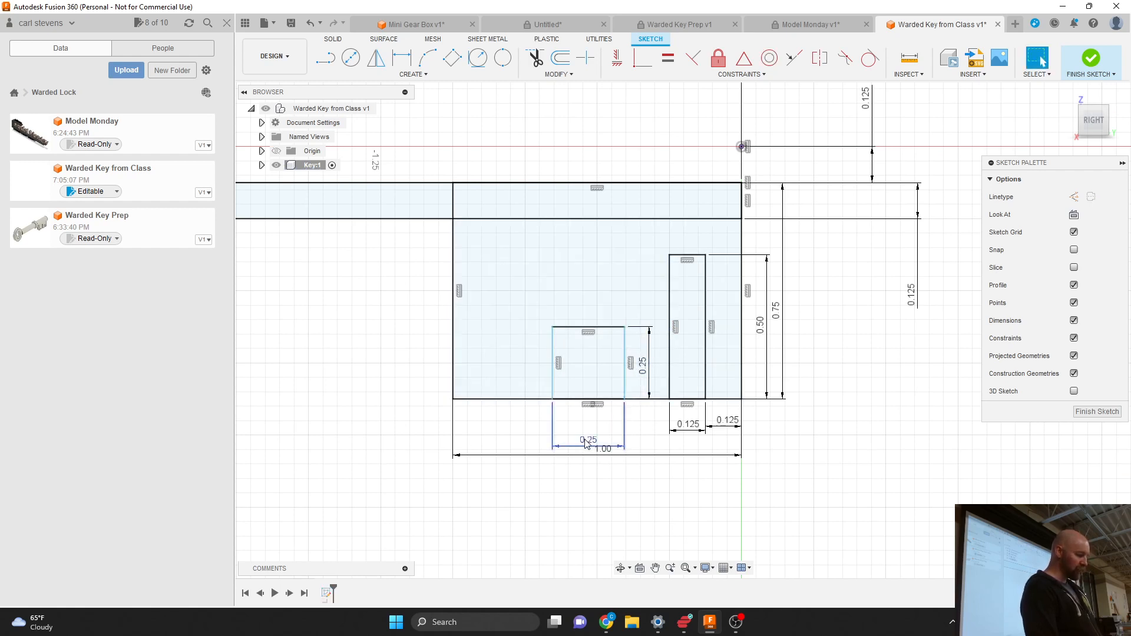
pyautogui.moveTo(589, 442); pyautogui.dragTo(588, 432)
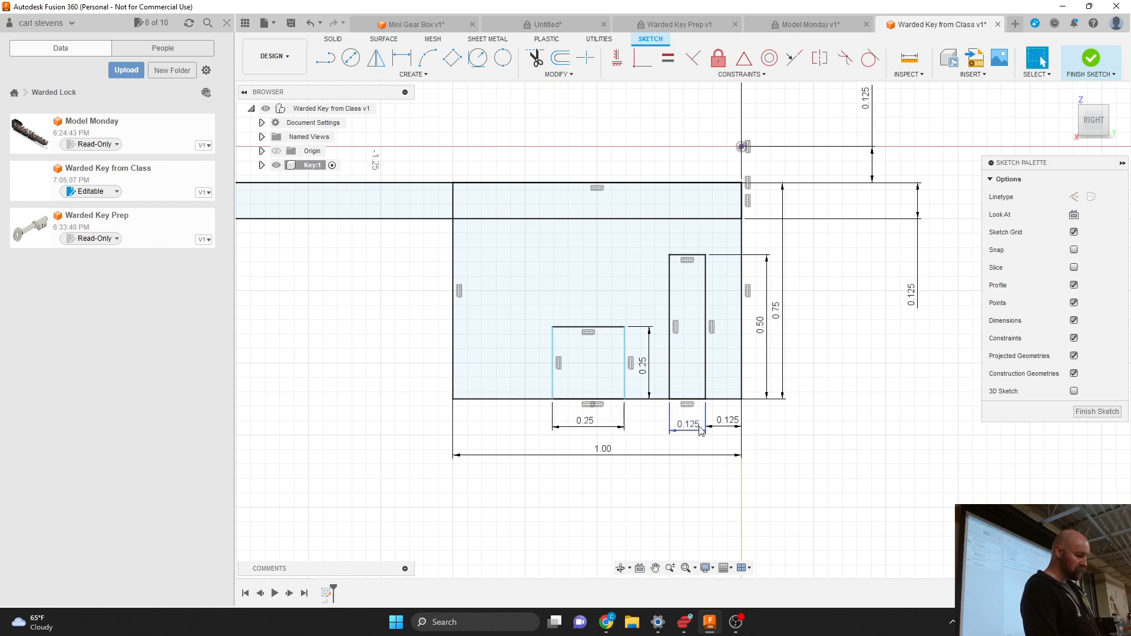
pyautogui.moveTo(687, 435); pyautogui.dragTo(692, 432)
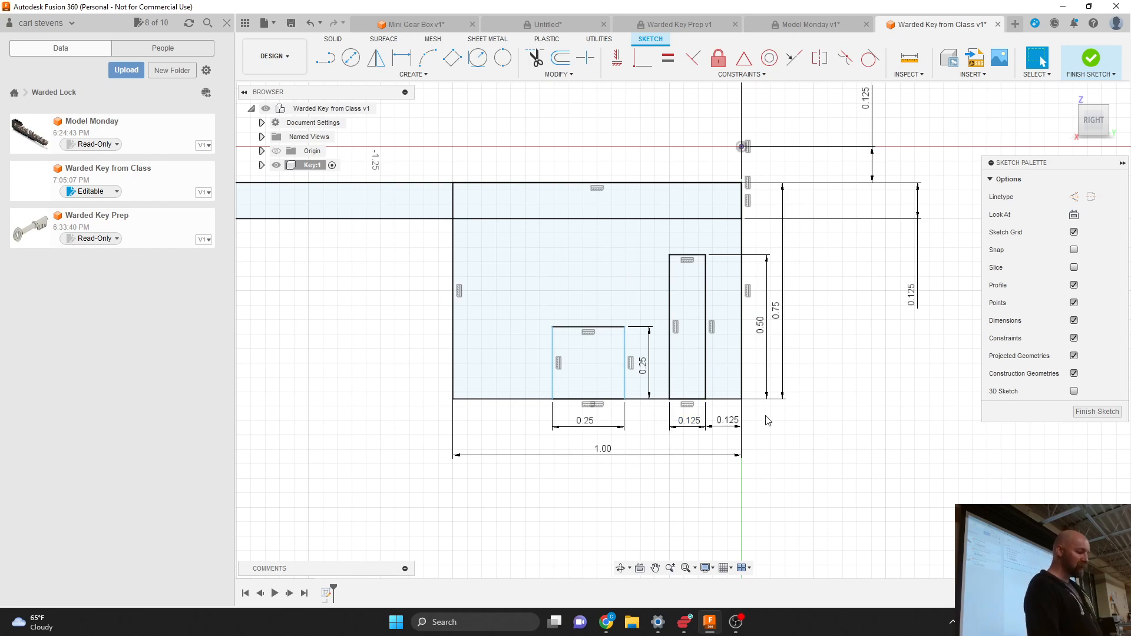
pyautogui.moveTo(729, 429); pyautogui.dragTo(728, 430)
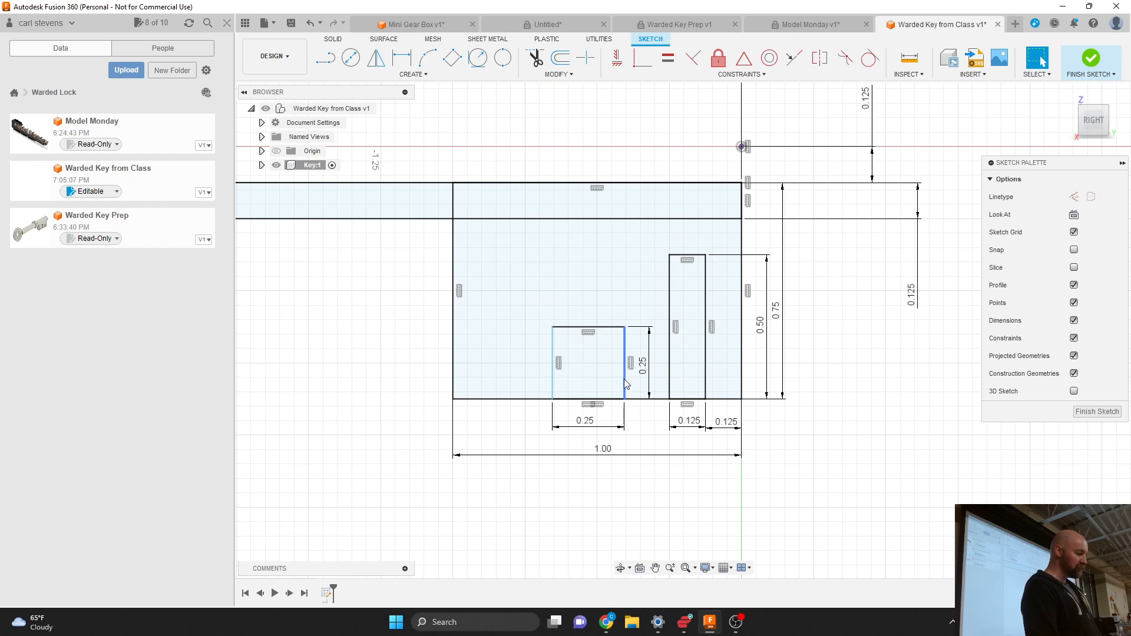
# Dimension the horizontal gap between the square slot's lower corner and the tall slot's nearest lower corner as .125 in.
pyautogui.moveTo(625, 384); pyautogui.dragTo(628, 357)
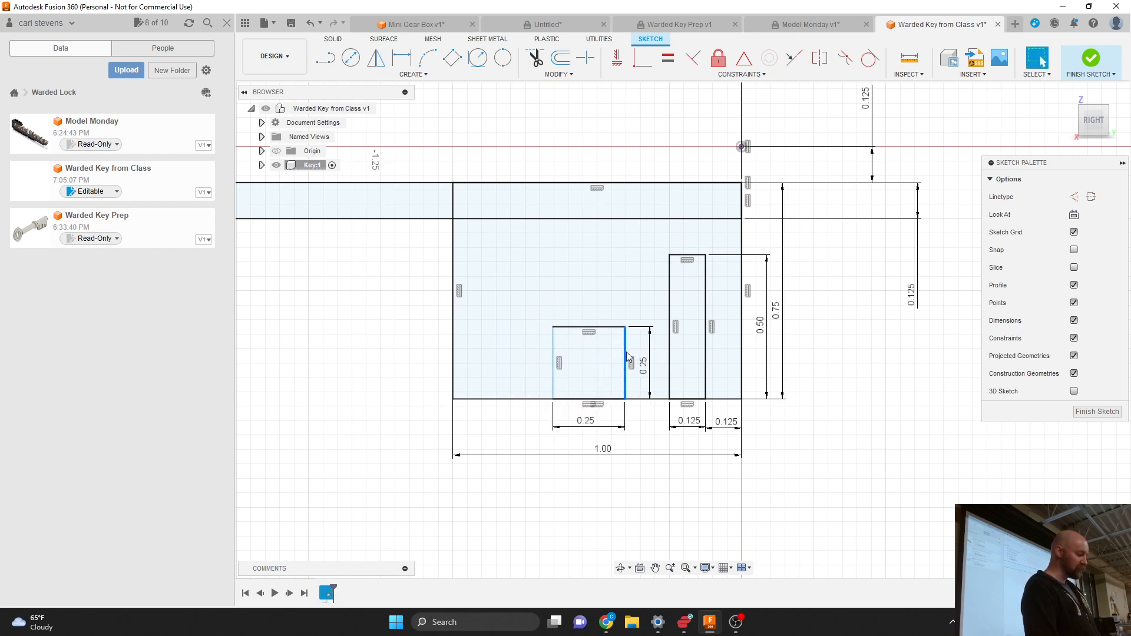
pyautogui.click(395, 407)
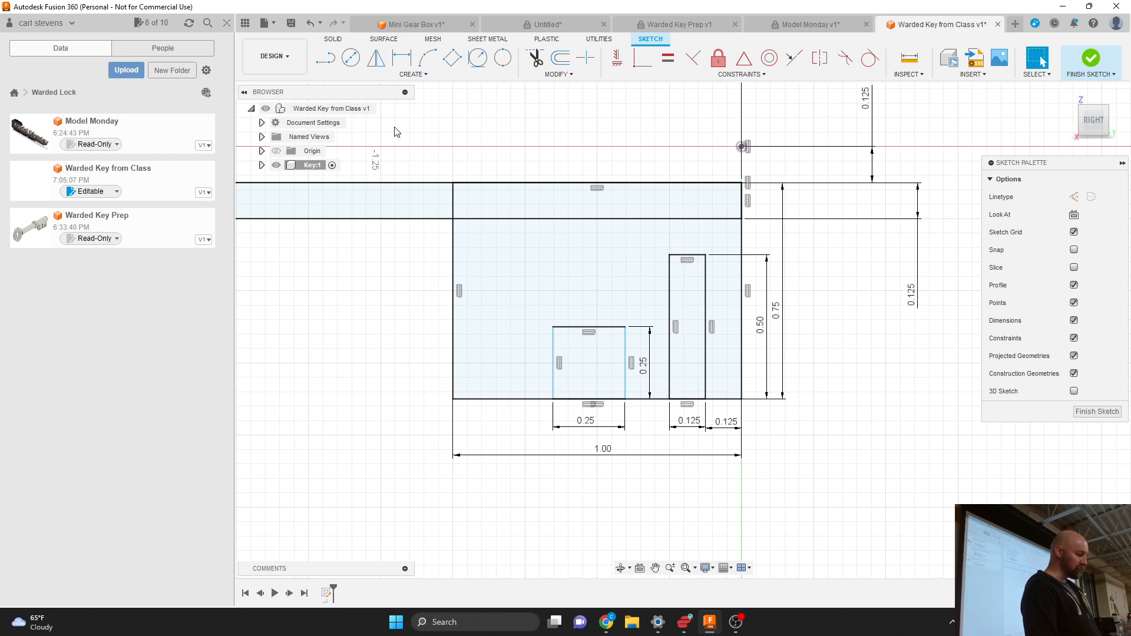
pyautogui.click(417, 75)
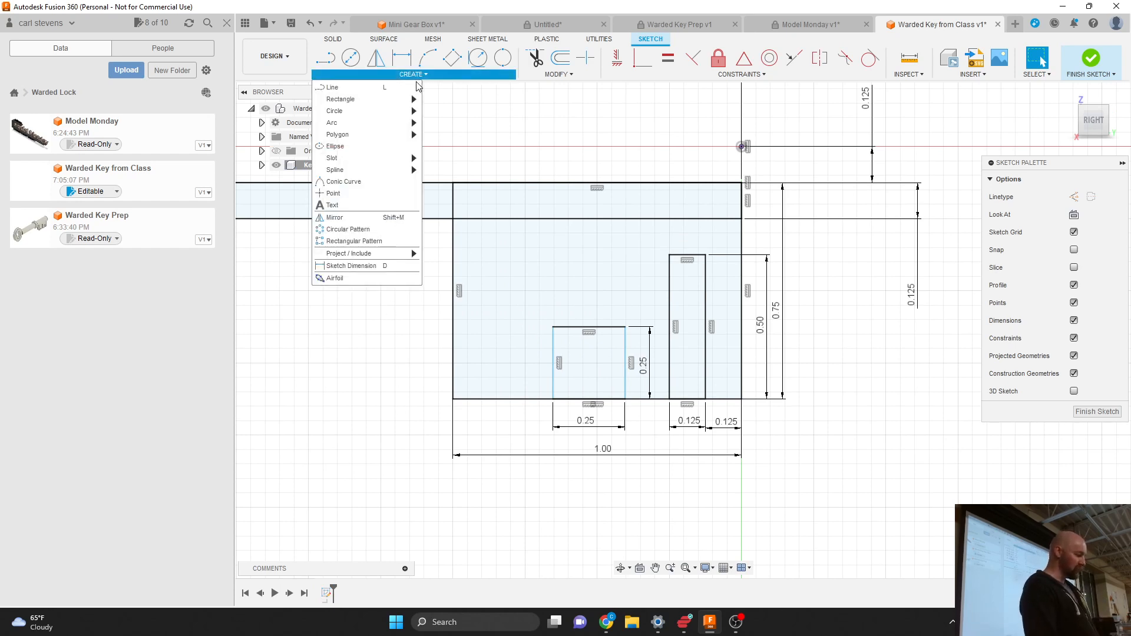
pyautogui.click(385, 266)
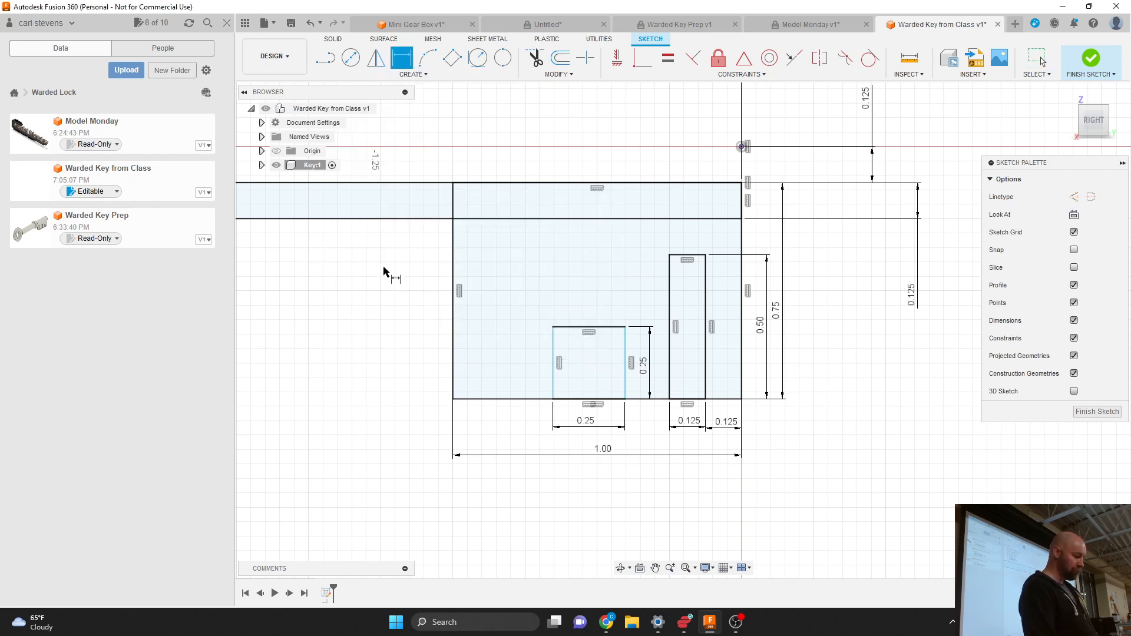
pyautogui.click(625, 399)
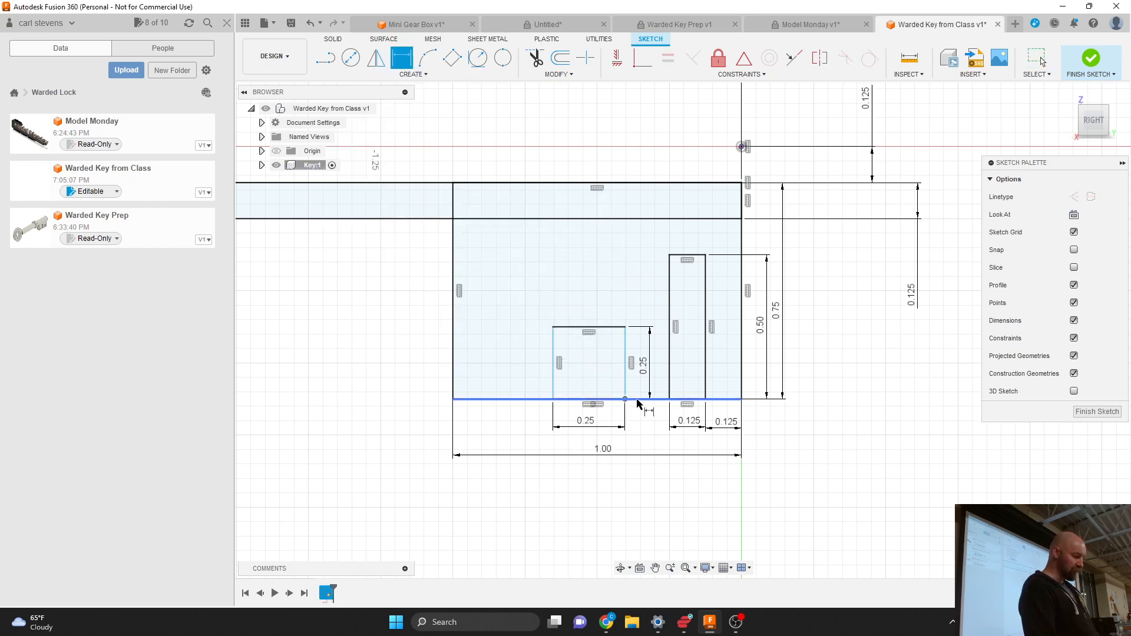
pyautogui.click(669, 400)
pyautogui.click(647, 422)
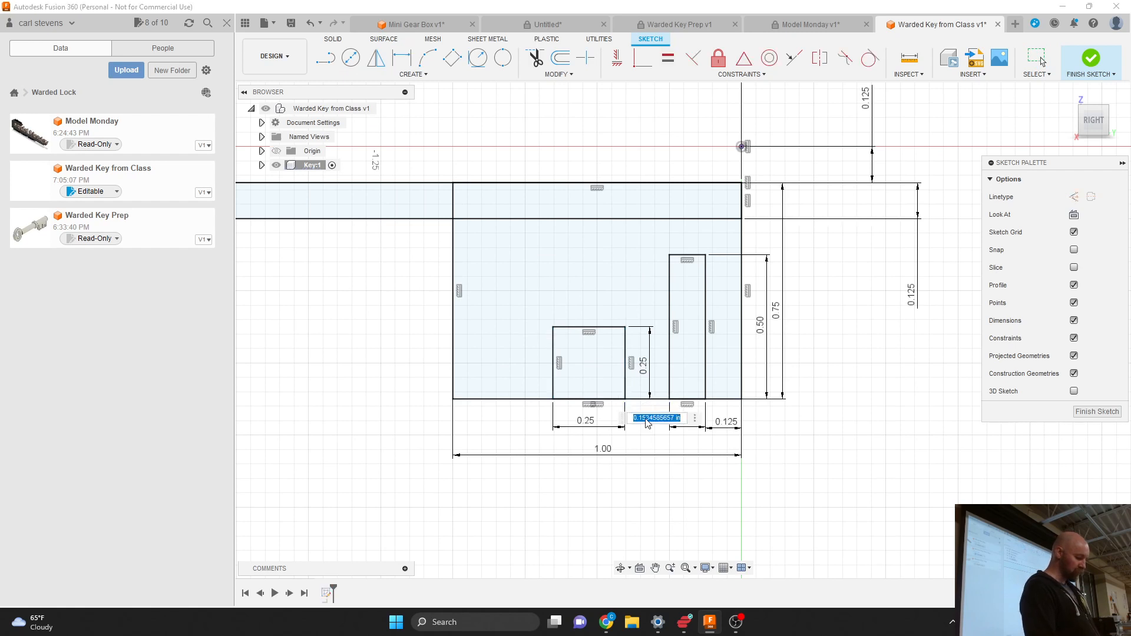
pyautogui.write('.125')
pyautogui.press('Return')
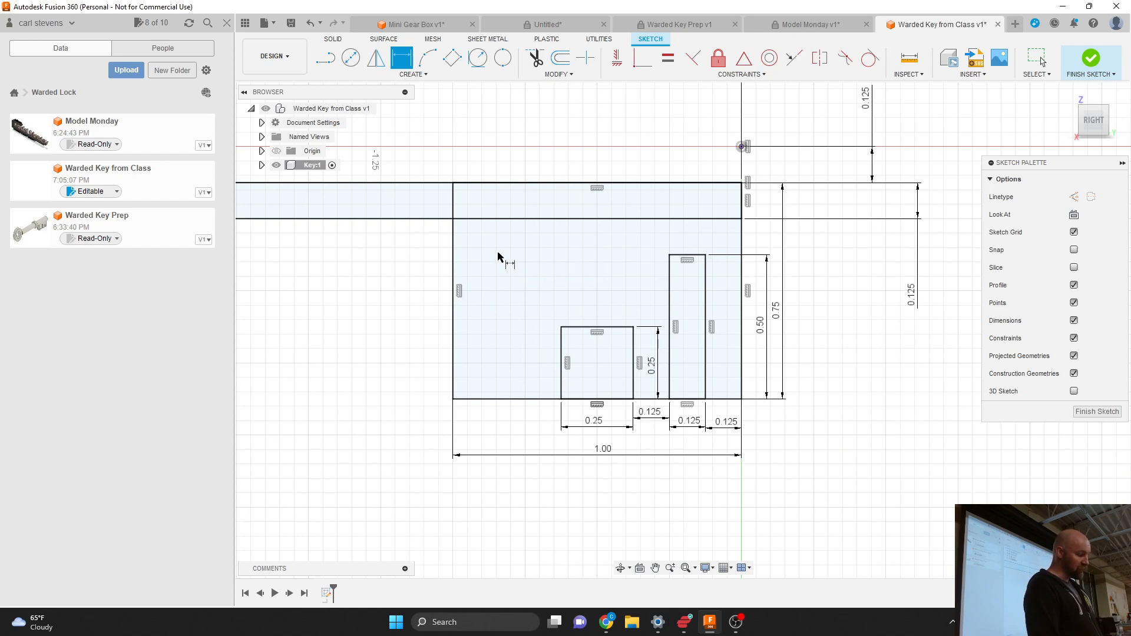
# Sketch a narrow triangle with a vertical and a slanted line on the large rectangle's lower edge, beside the square slot away from the origin.
pyautogui.click(411, 75)
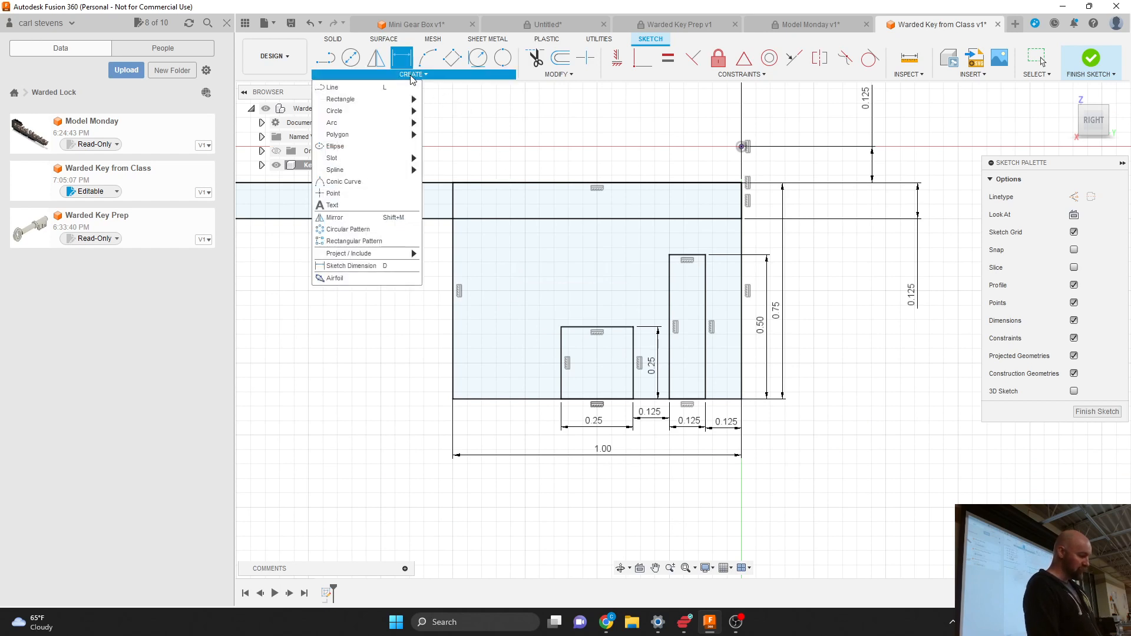
pyautogui.moveTo(390, 105)
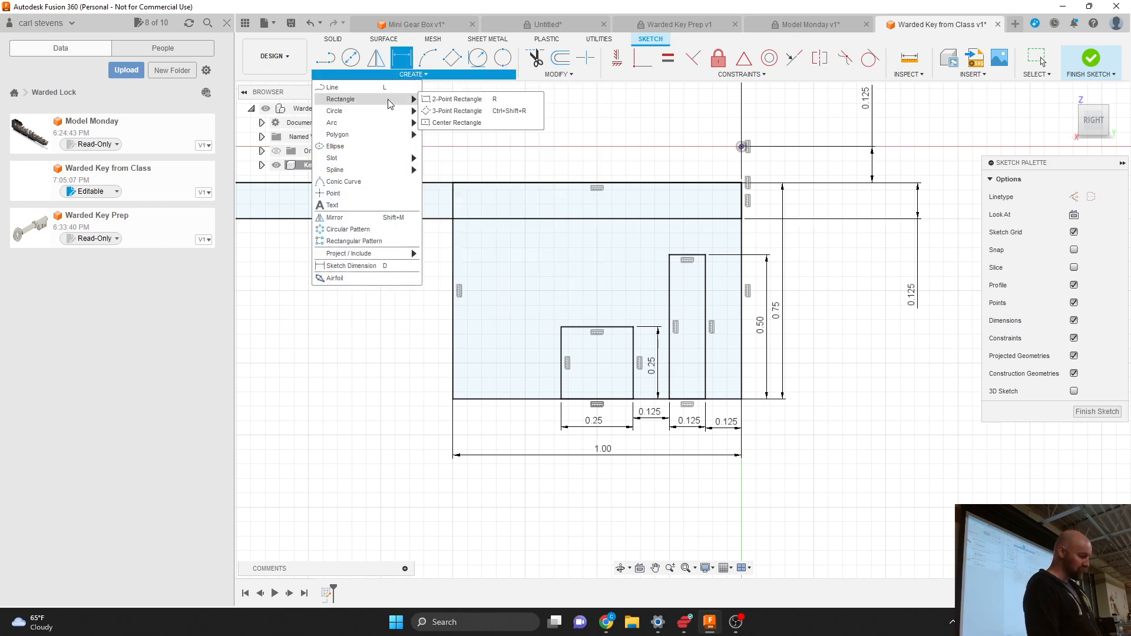
pyautogui.click(333, 87)
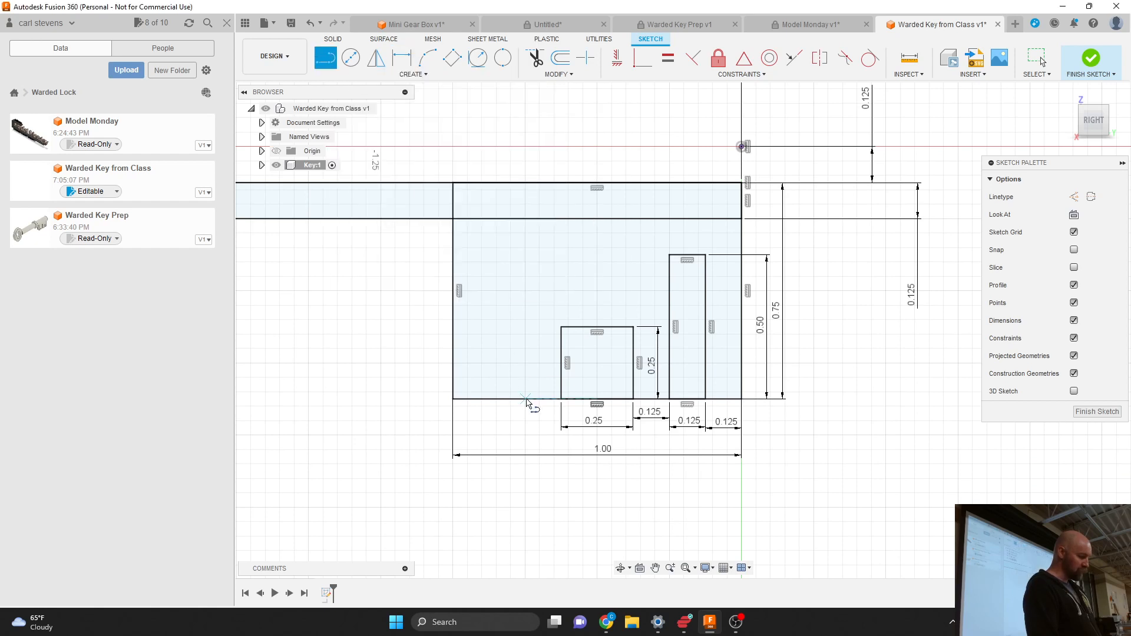
pyautogui.click(525, 399)
pyautogui.click(526, 281)
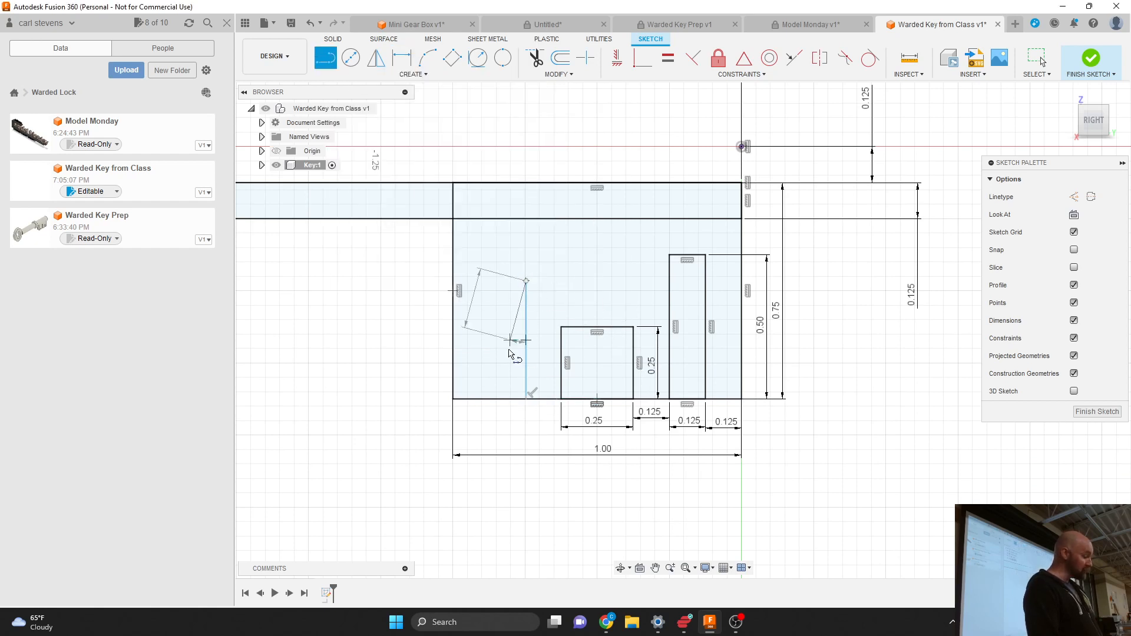
pyautogui.doubleClick(485, 399)
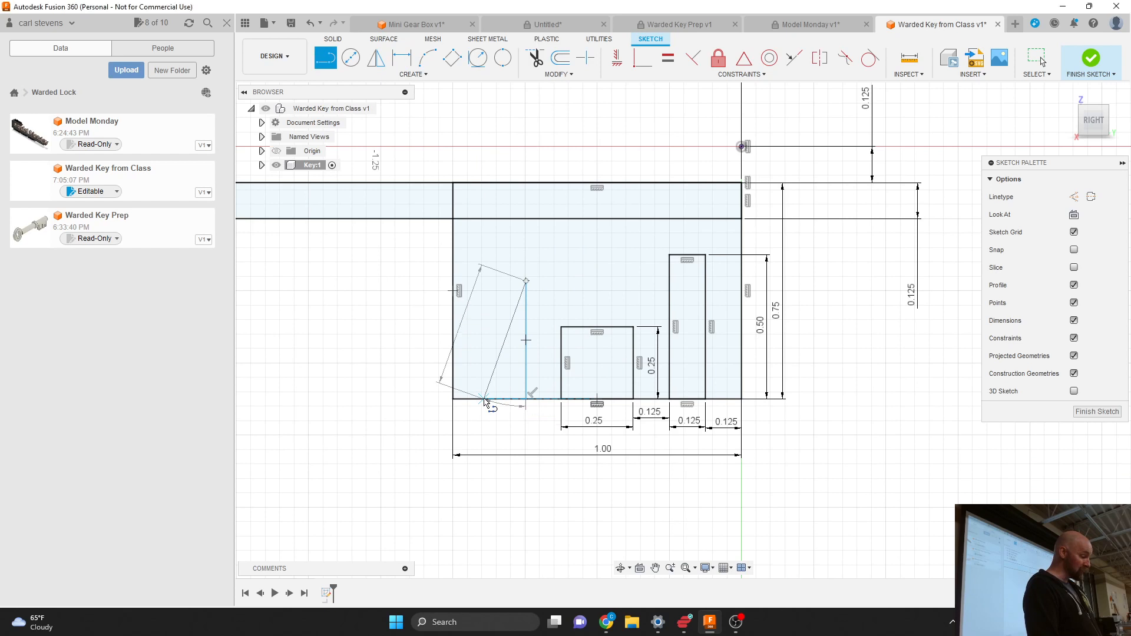
pyautogui.press('Escape')
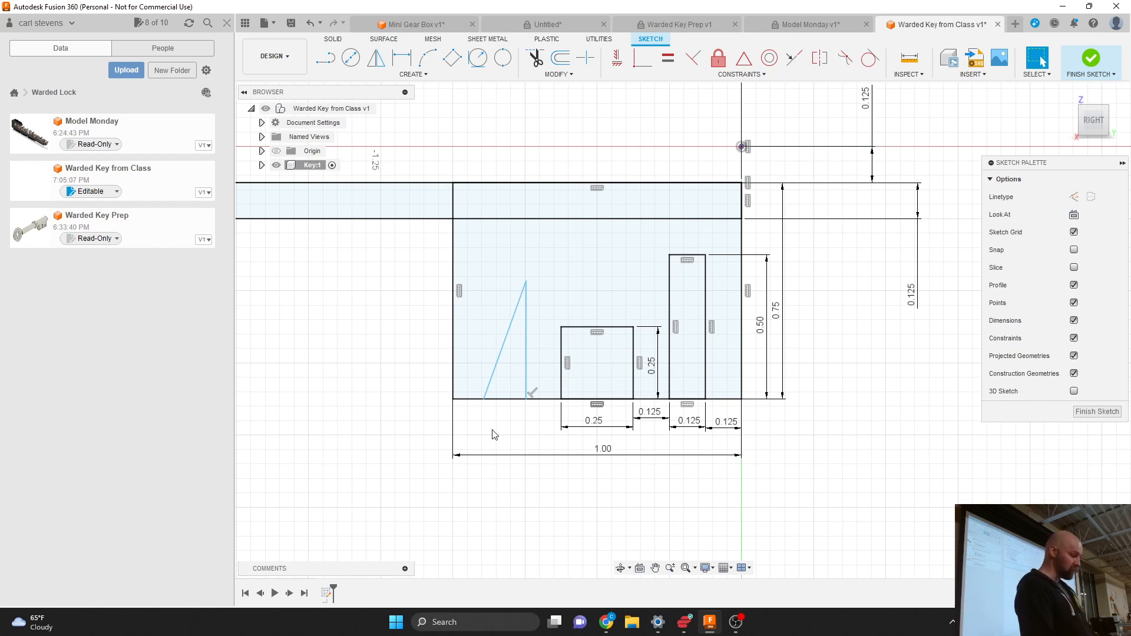
# Delete the triangle's vertical and slanted lines.
pyautogui.click(526, 352)
pyautogui.click(522, 351)
pyautogui.press('Delete')
pyautogui.click(503, 351)
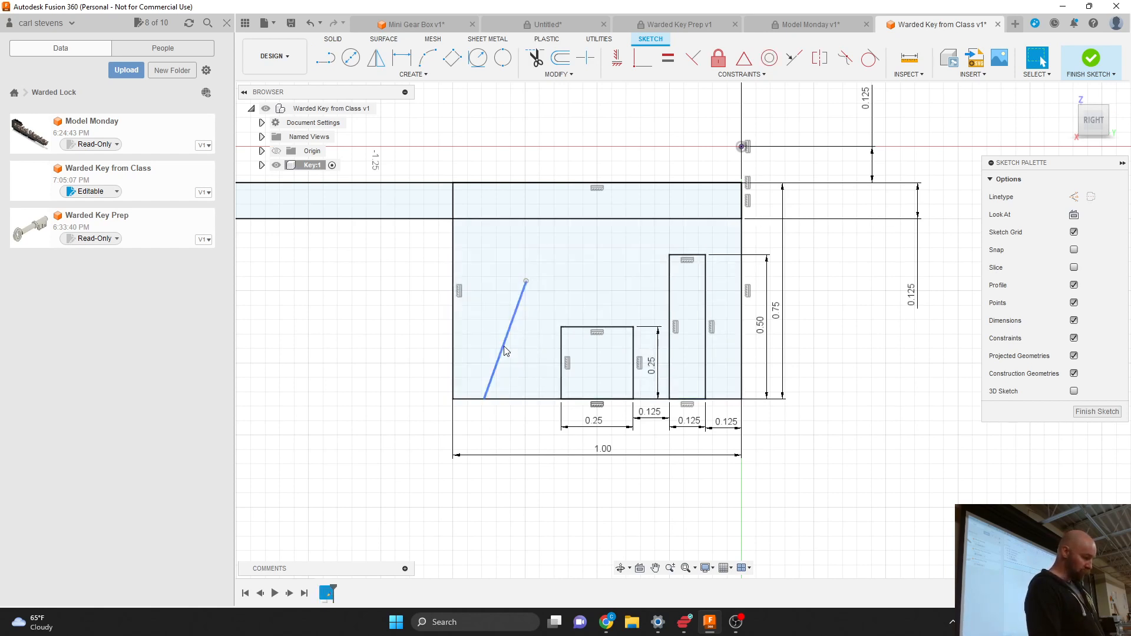
pyautogui.press('Delete')
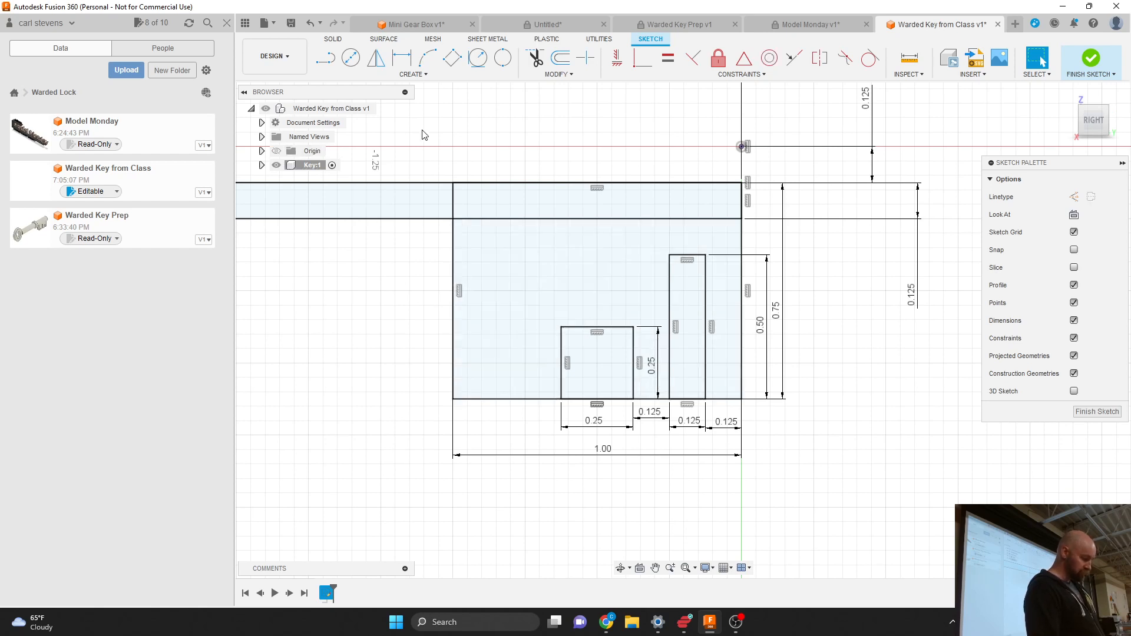
pyautogui.press('l')
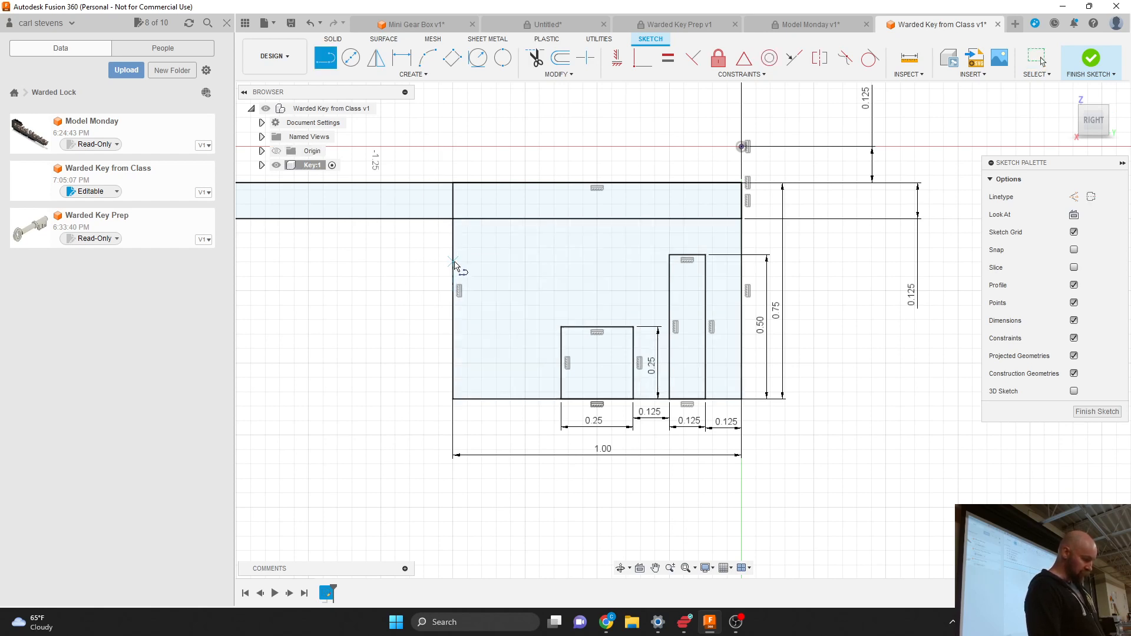
pyautogui.click(453, 257)
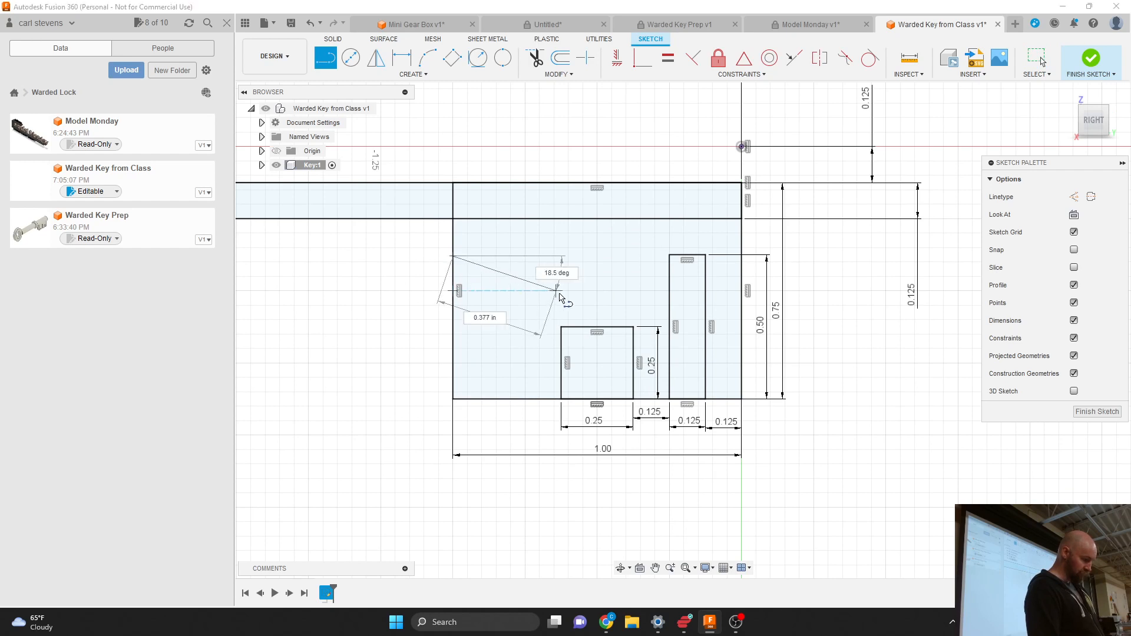
pyautogui.press('Escape')
# Sketch a horizontal slot rectangle 0.50 in wide and .125 in high, starting on the bit's vertical edge farthest from the origin.
pyautogui.press('r')
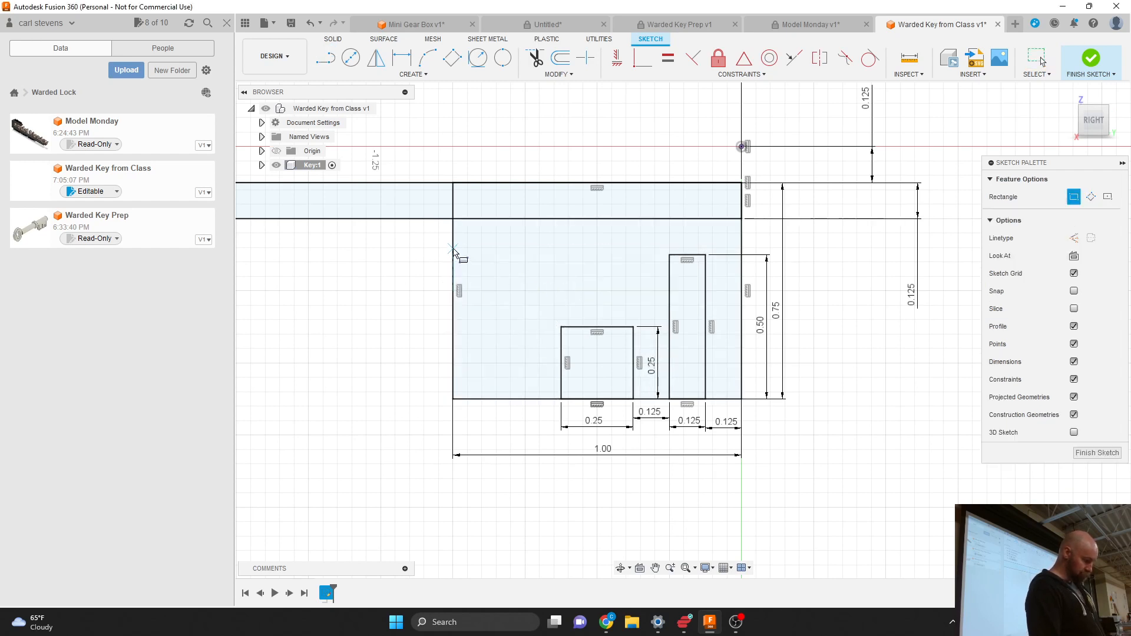
pyautogui.click(453, 250)
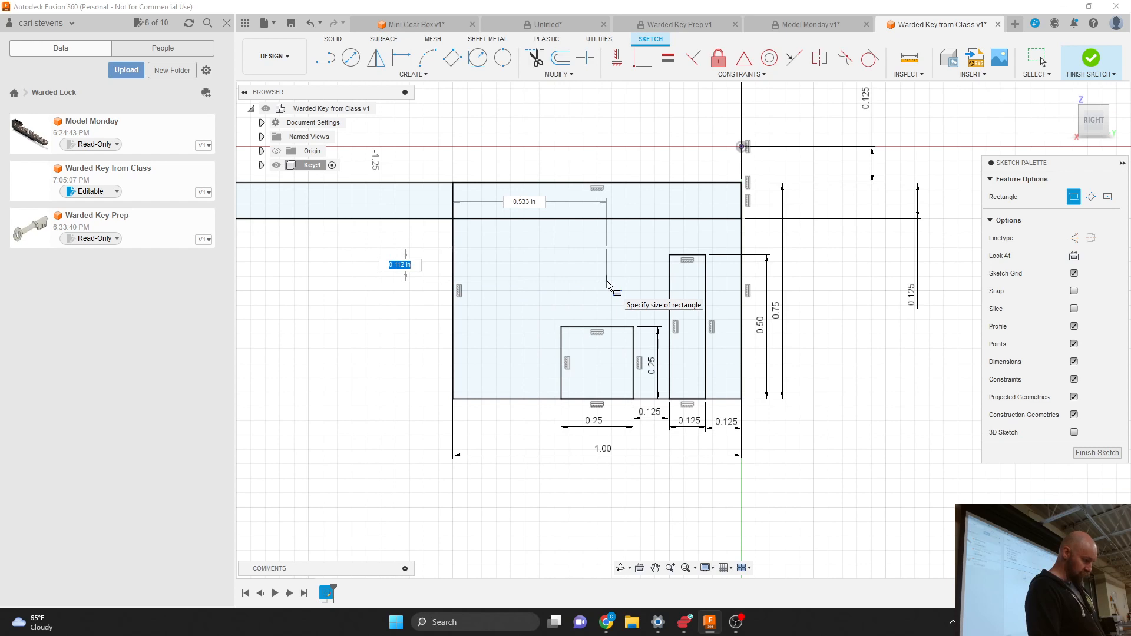
pyautogui.write('.125')
pyautogui.press('Tab')
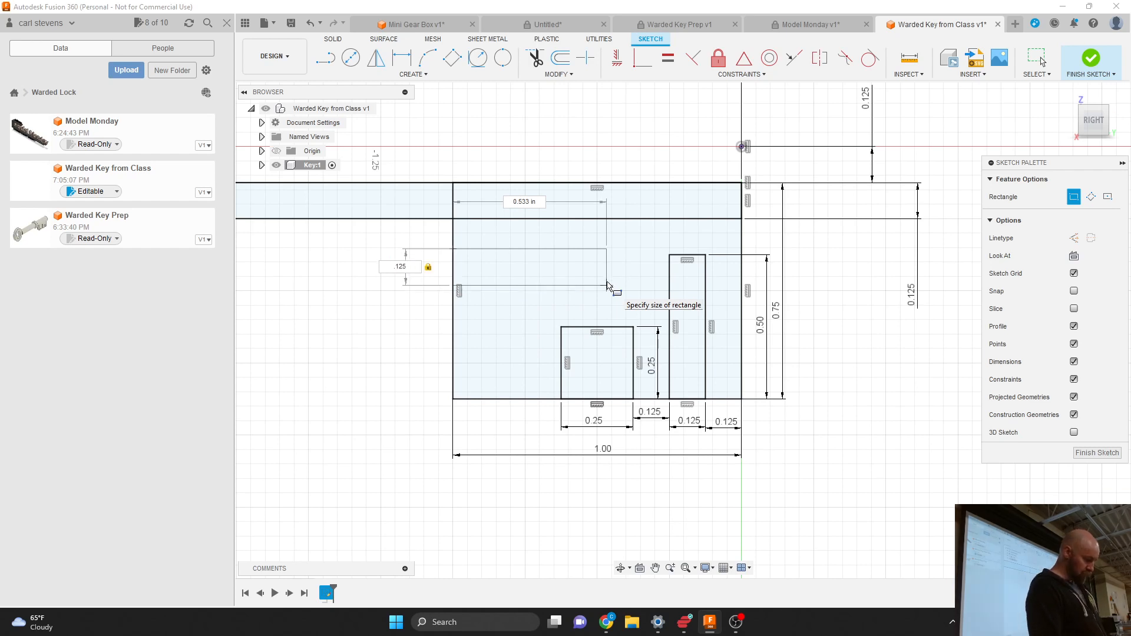
pyautogui.press('BackSpace')
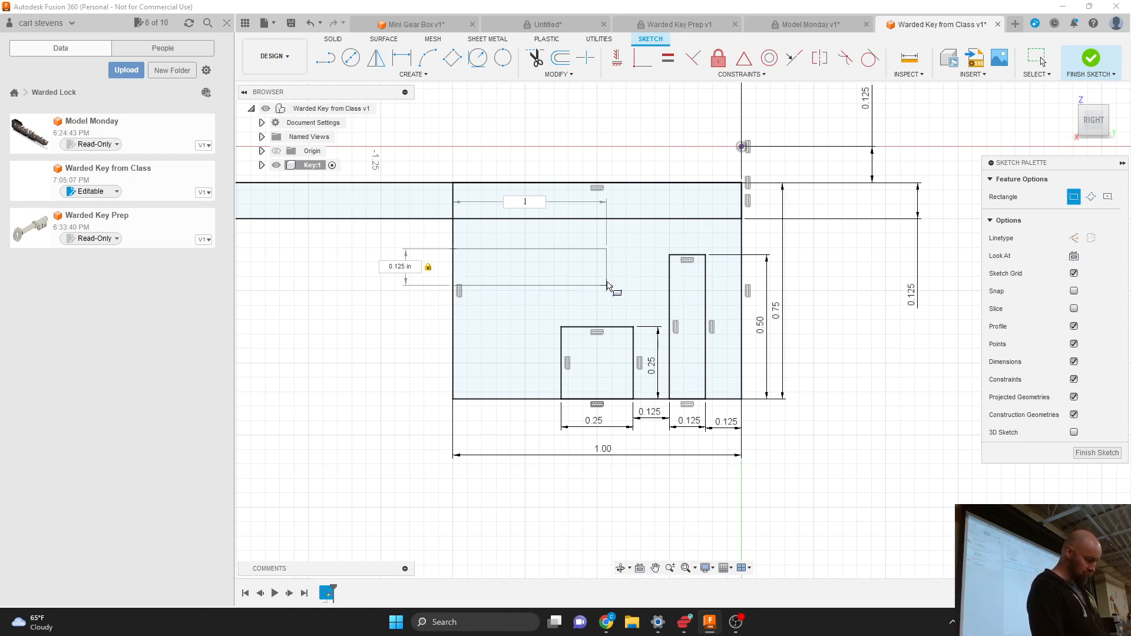
pyautogui.press('Return')
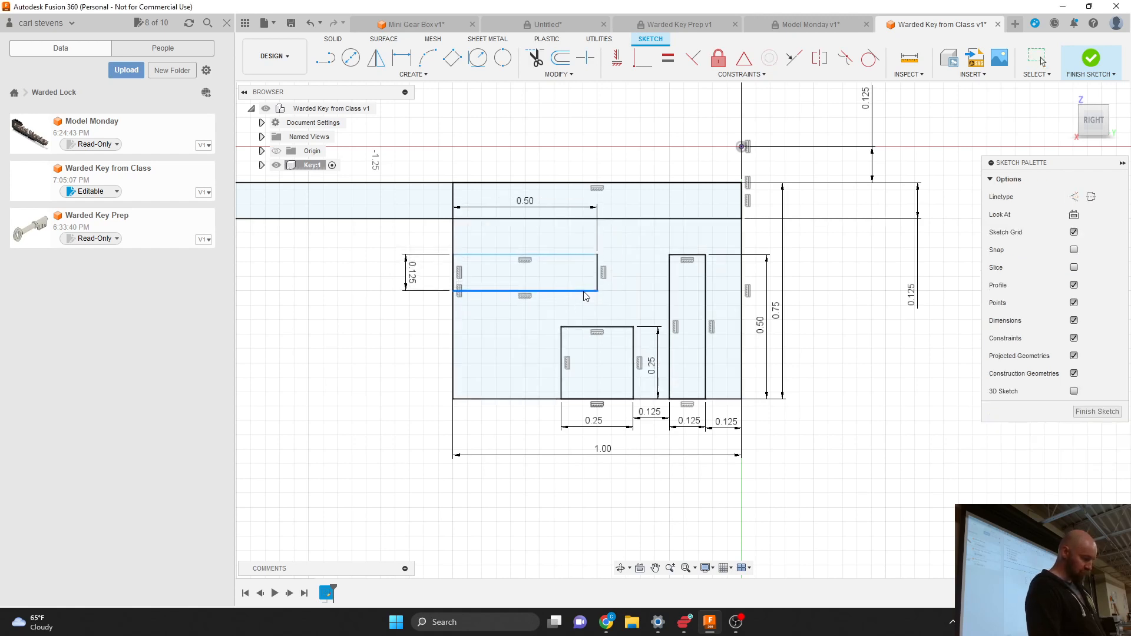
# Dimension the vertical gap between the horizontal slot's lower edge and the square slot's upper edge as .125 in.
pyautogui.moveTo(583, 293); pyautogui.dragTo(583, 297)
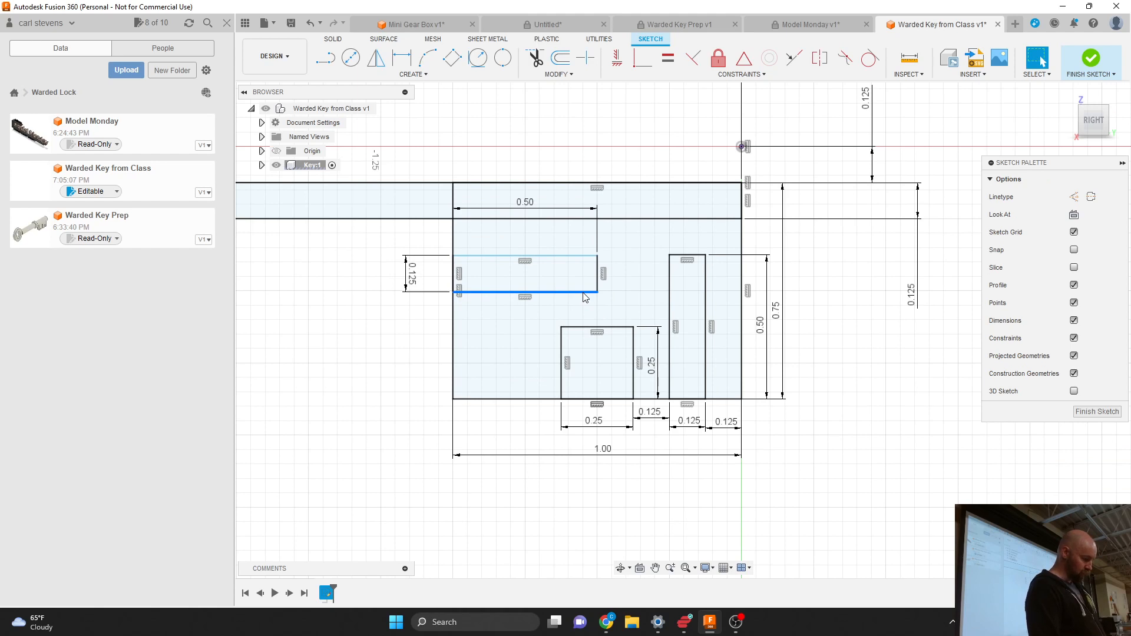
pyautogui.press('r')
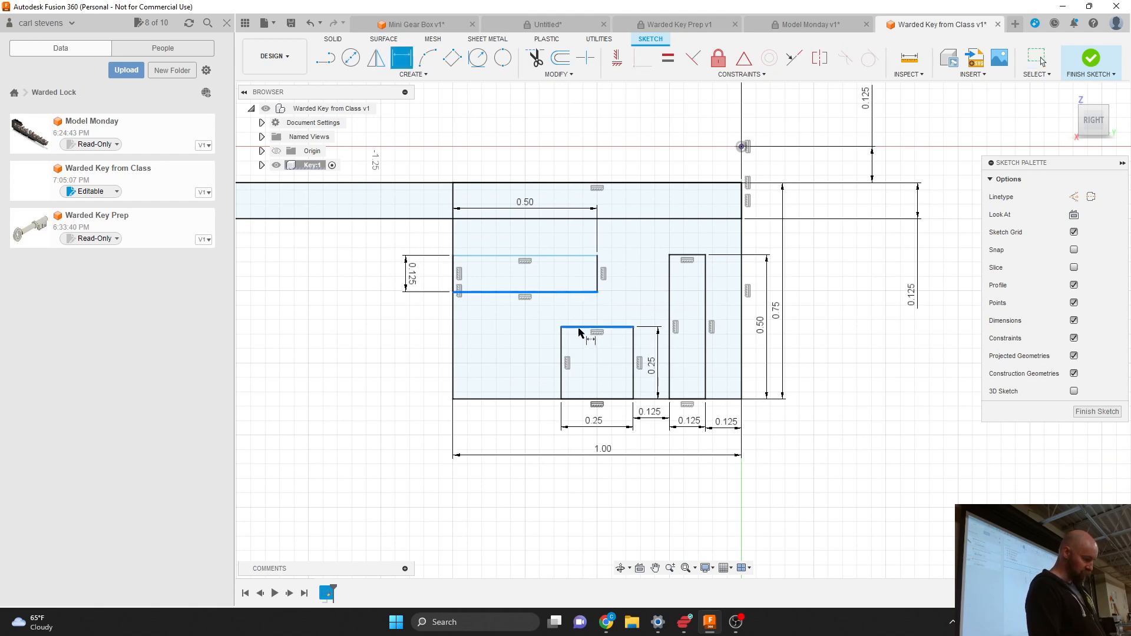
pyautogui.click(579, 328)
pyautogui.click(543, 312)
pyautogui.write('.12')
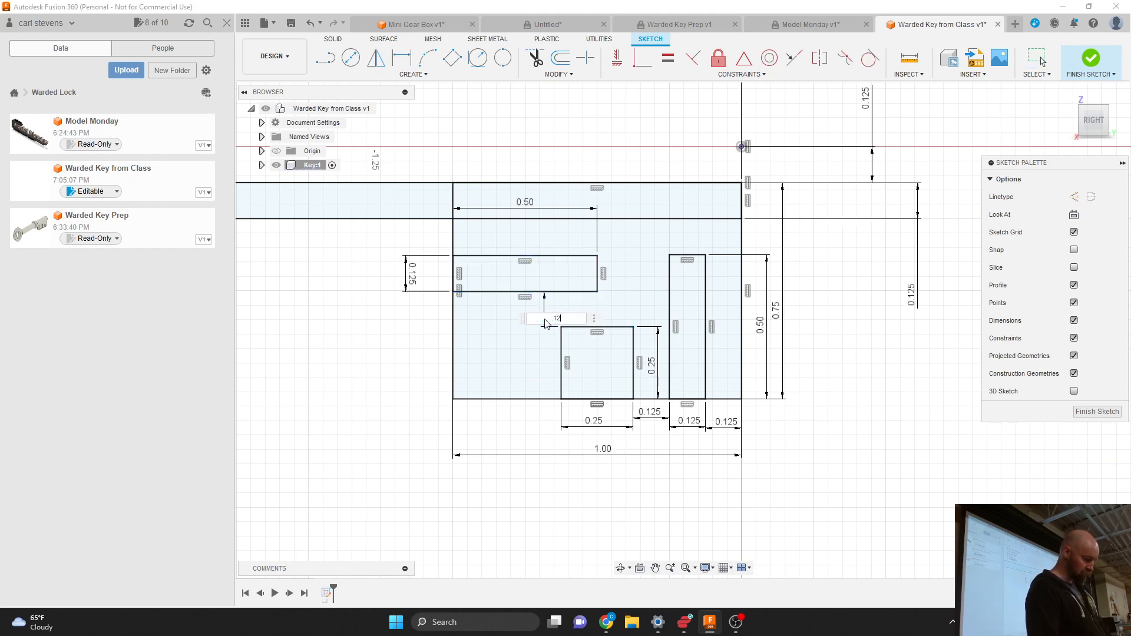
pyautogui.write('5')
pyautogui.press('Return')
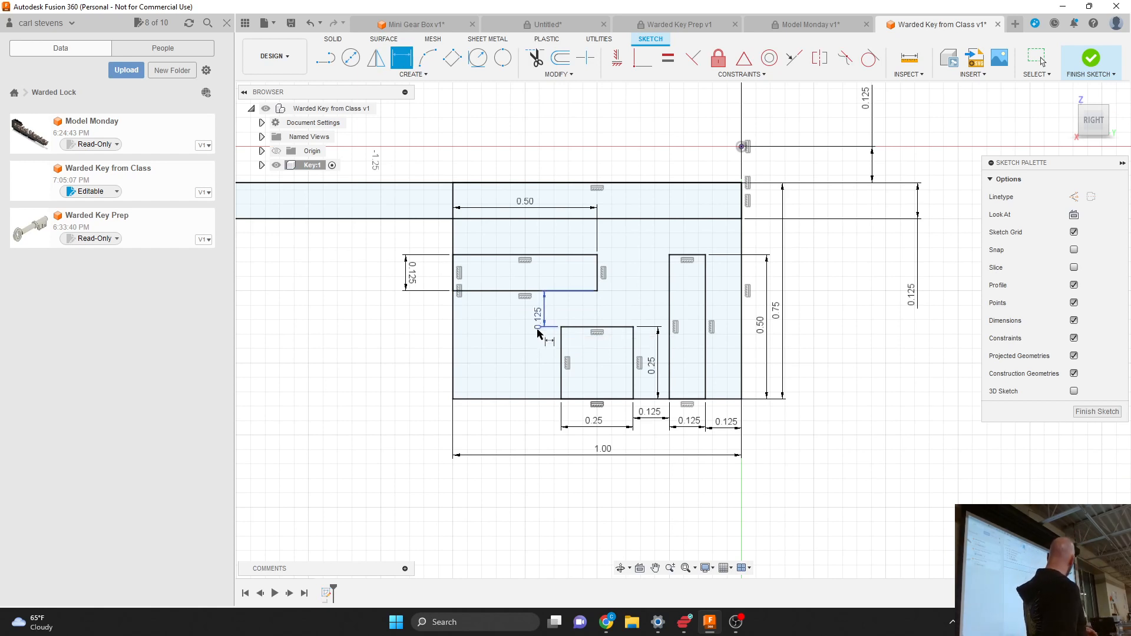
pyautogui.press('Escape')
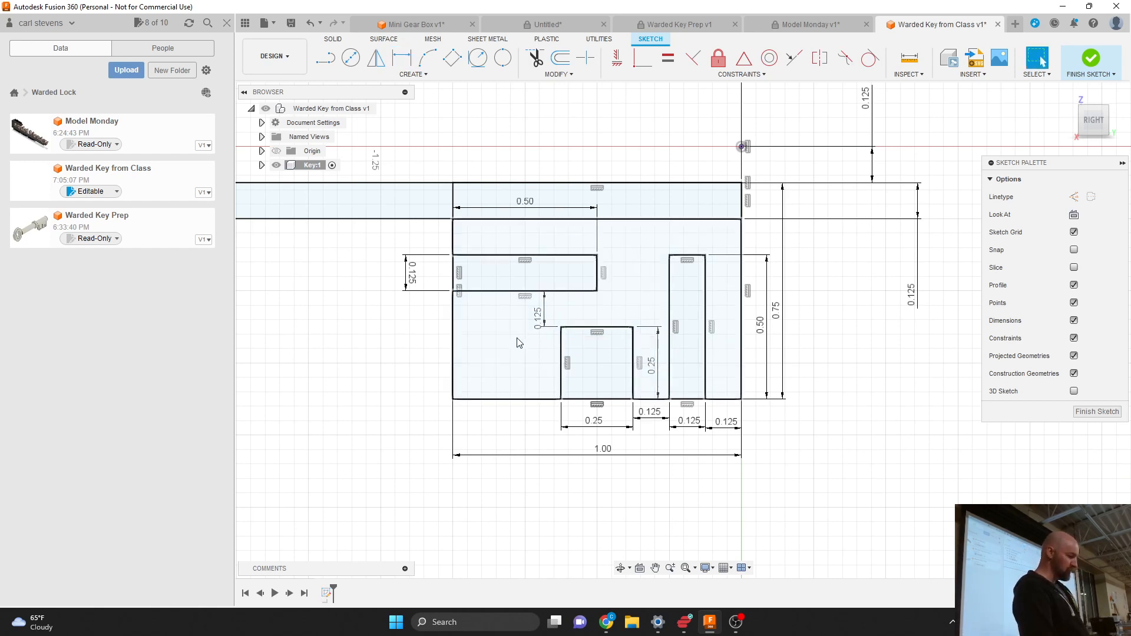
# Select the bit profile surrounding the three slots to examine the key's cut shape.
pyautogui.click(518, 340)
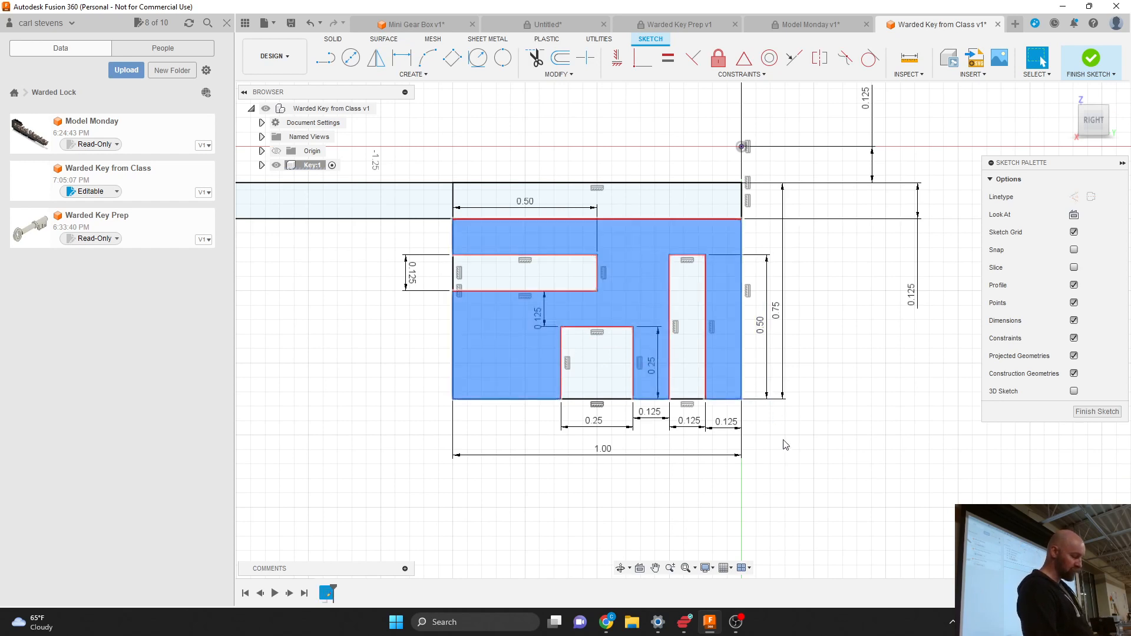
pyautogui.scroll(-3, 901, 426)
pyautogui.scroll(1, 620, 275)
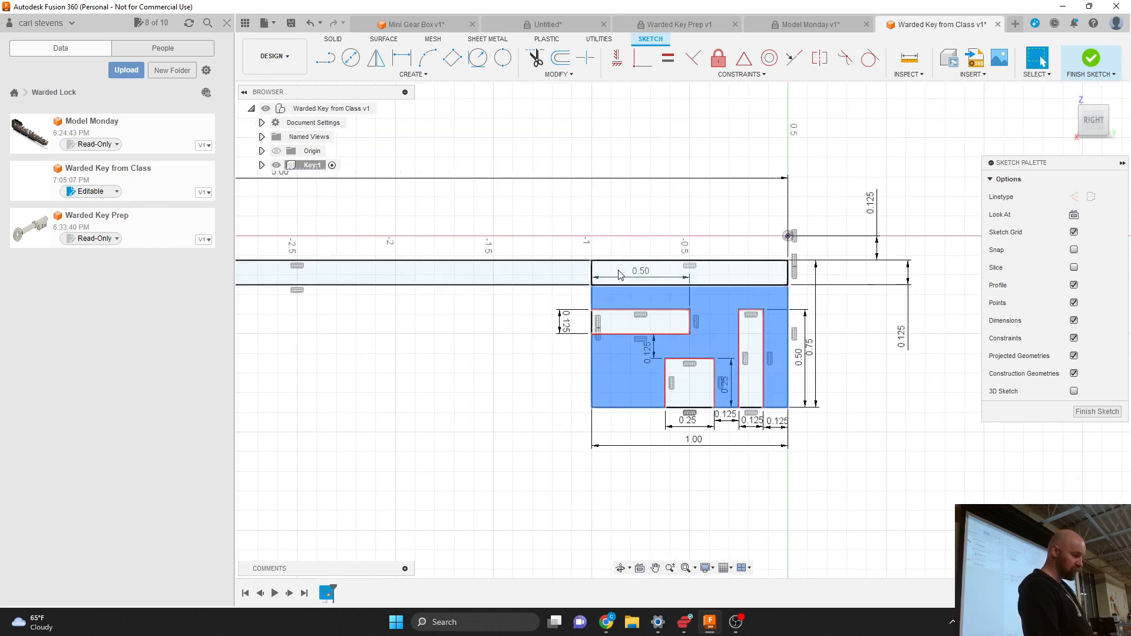
pyautogui.scroll(2, 545, 244)
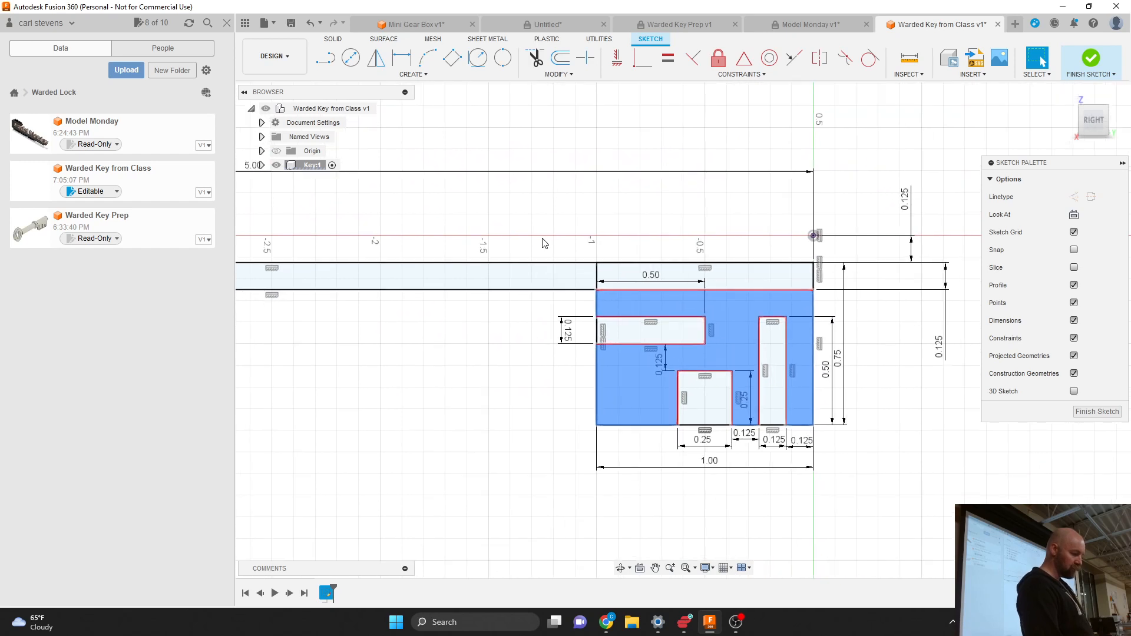
# Switch to Chrome, search Google for "warded key" in a new tab and show the image results.
pyautogui.click(607, 623)
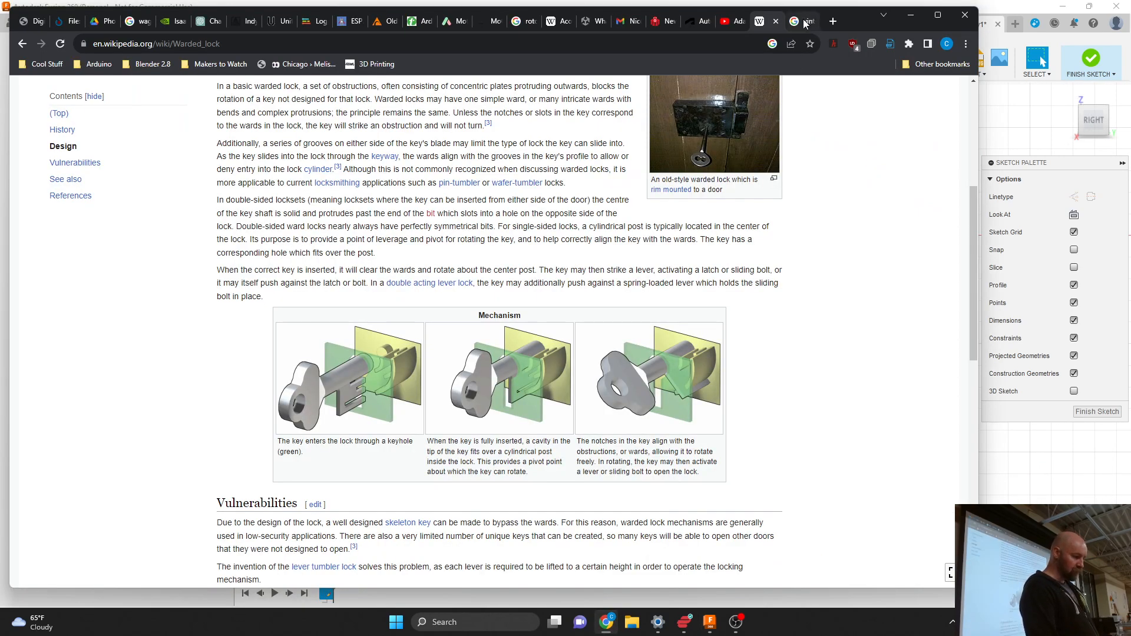
pyautogui.click(833, 23)
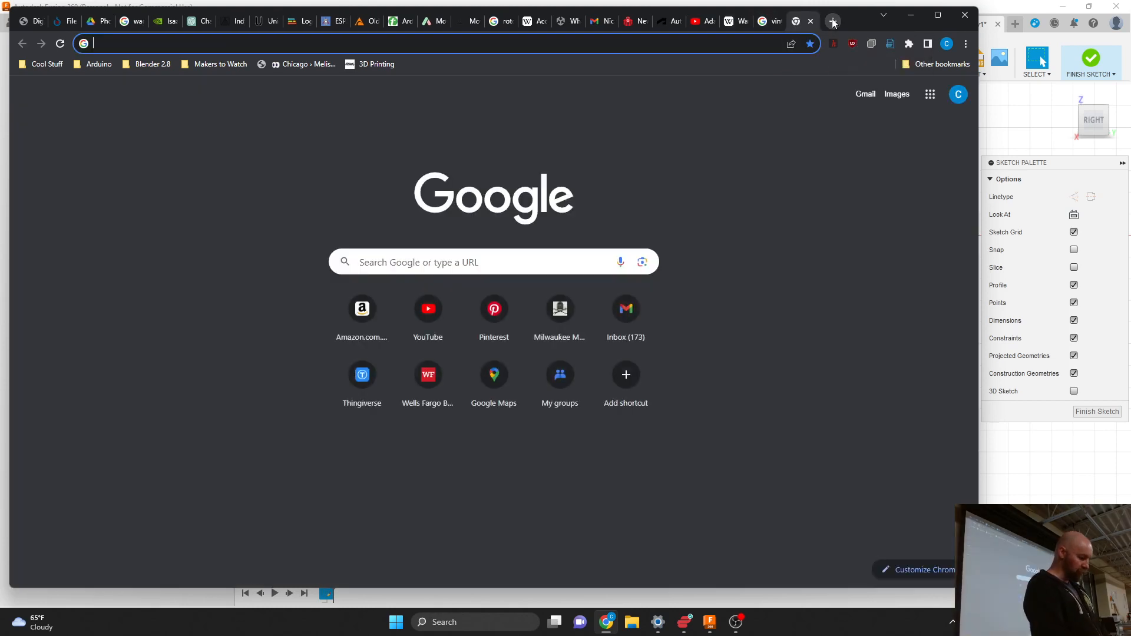
pyautogui.write('warded')
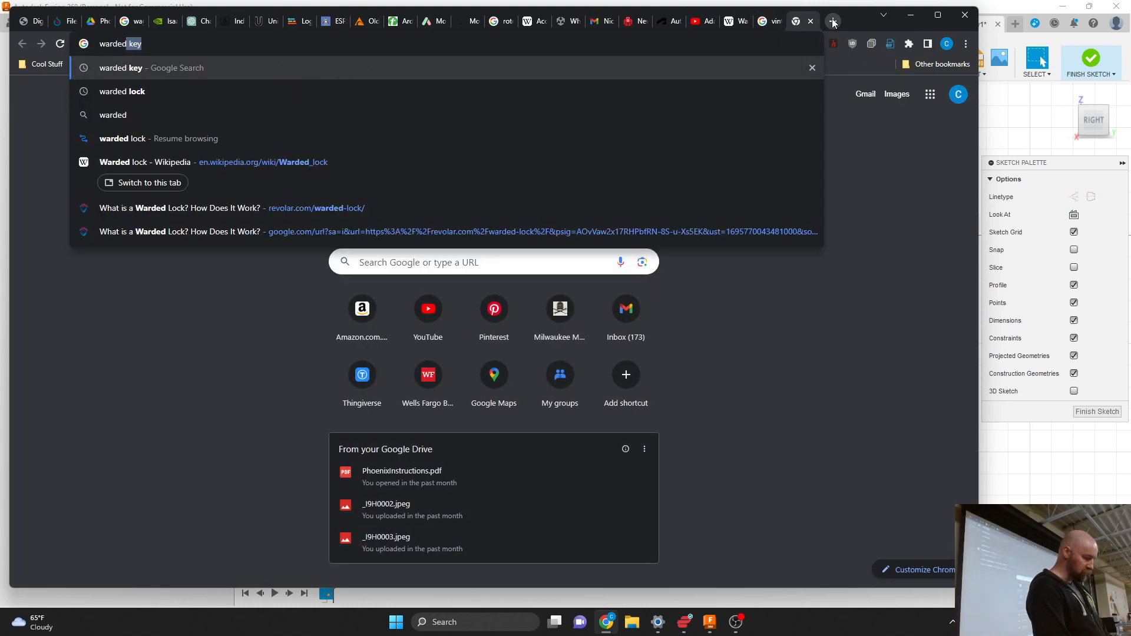
pyautogui.press('Return')
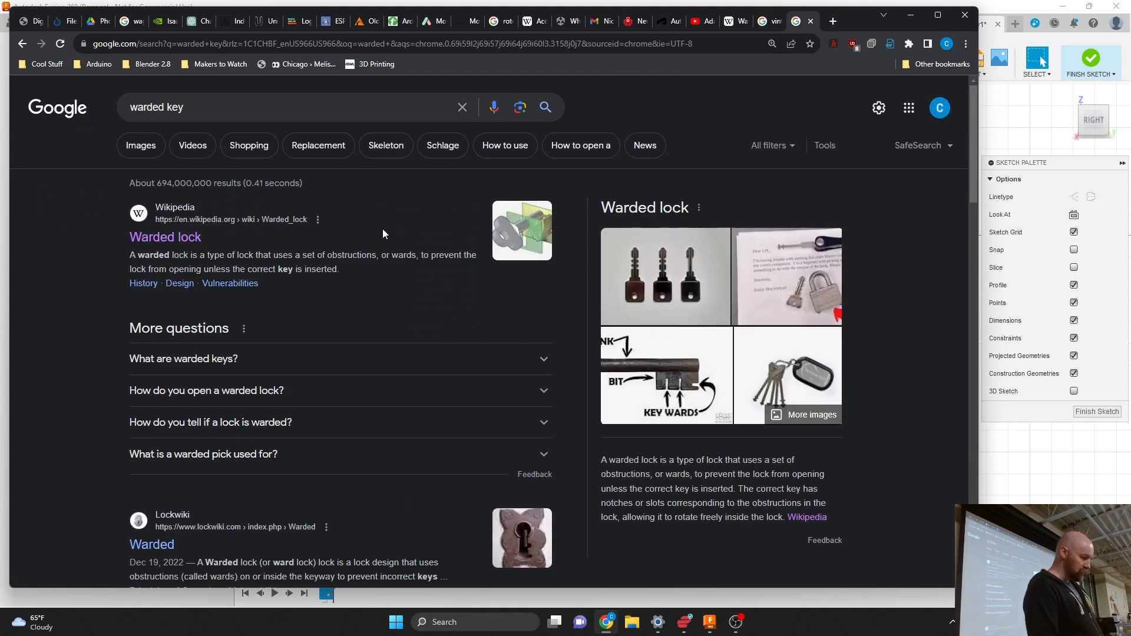
pyautogui.scroll(-2, 451, 276)
pyautogui.scroll(-5, 451, 275)
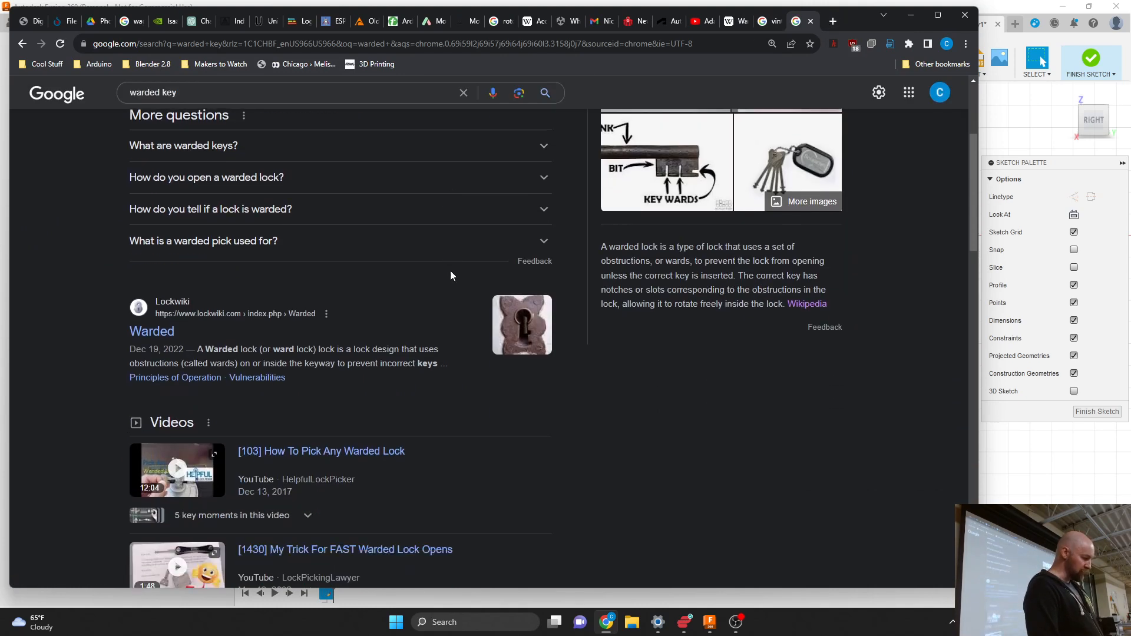
pyautogui.scroll(5, 452, 276)
pyautogui.scroll(2, 451, 276)
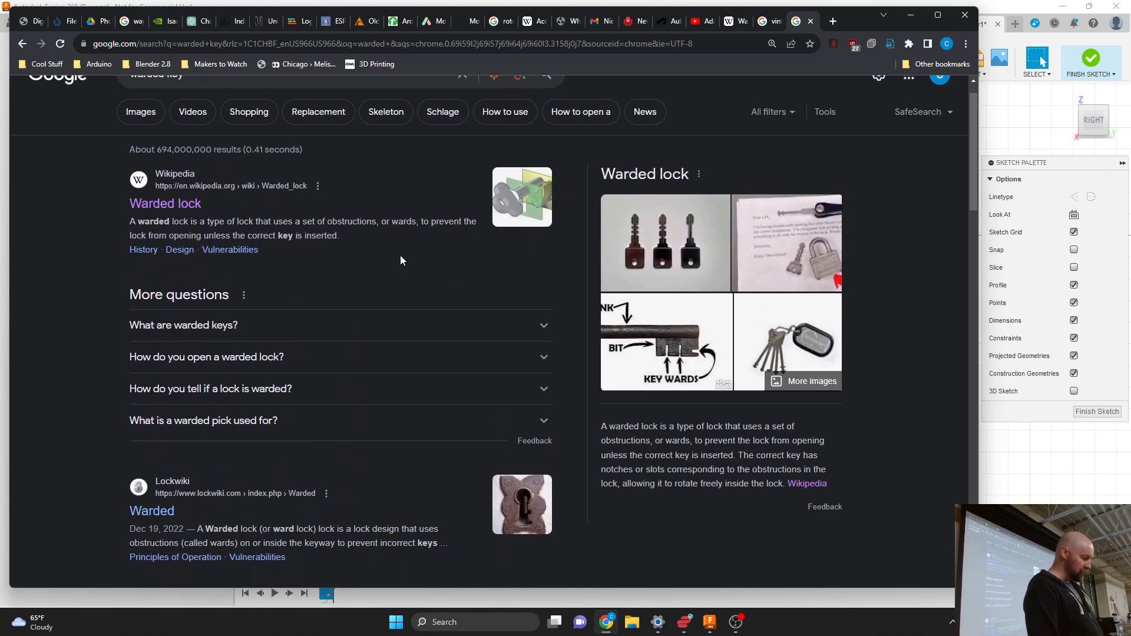
pyautogui.click(151, 120)
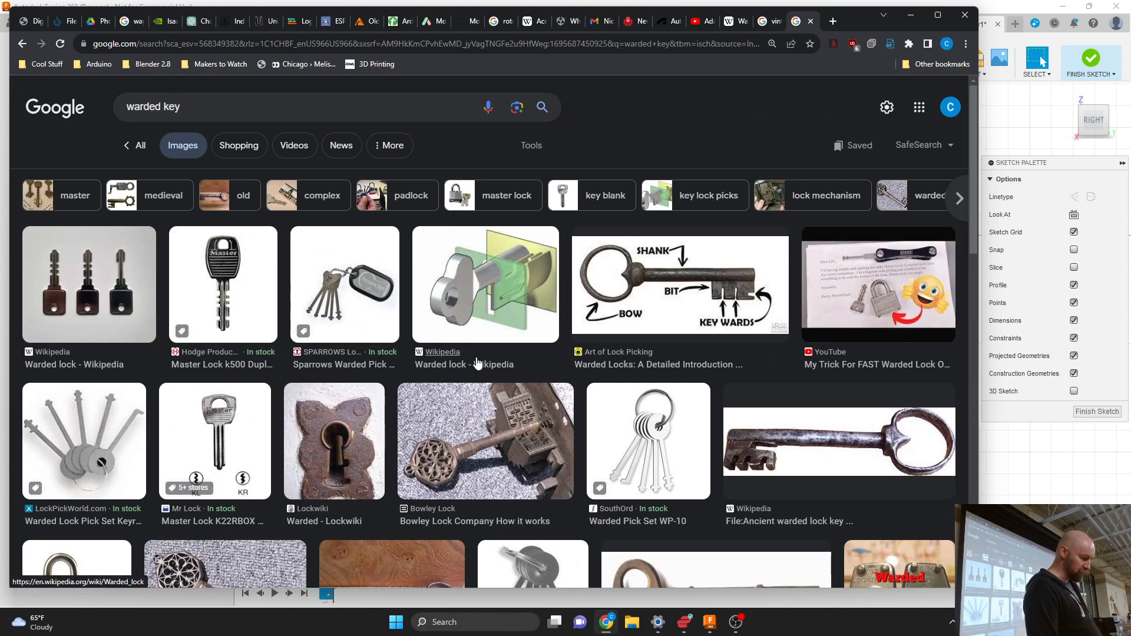
# Preview the Wikipedia ancient warded lock key image and the Twitter image of the ornate key with intricate wards.
pyautogui.scroll(-2, 477, 362)
pyautogui.scroll(-4, 477, 362)
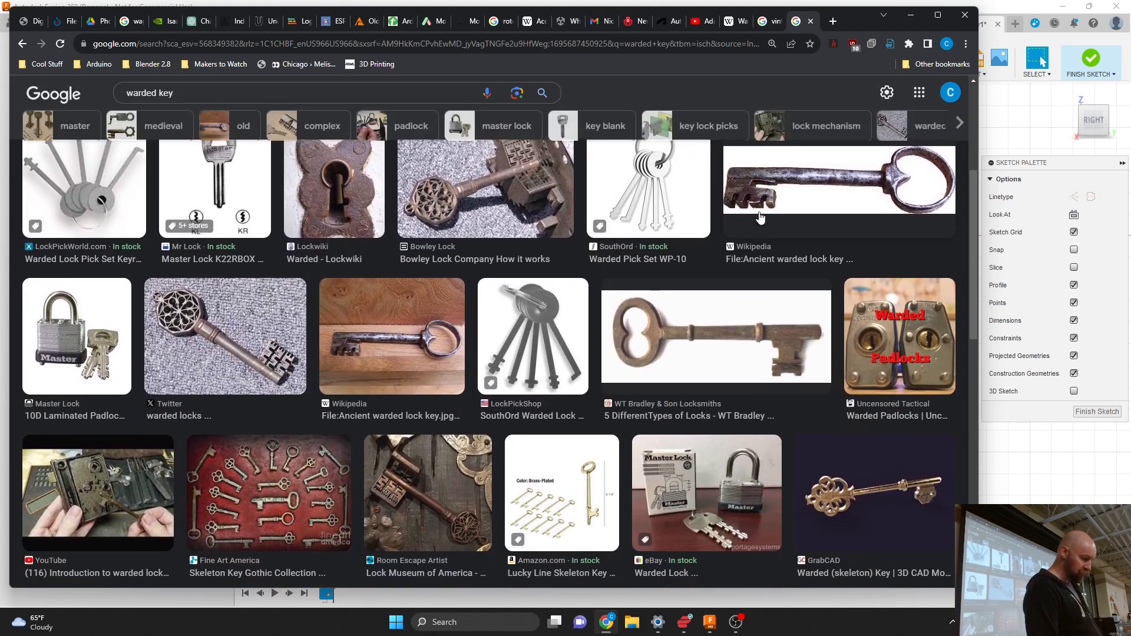
pyautogui.click(799, 194)
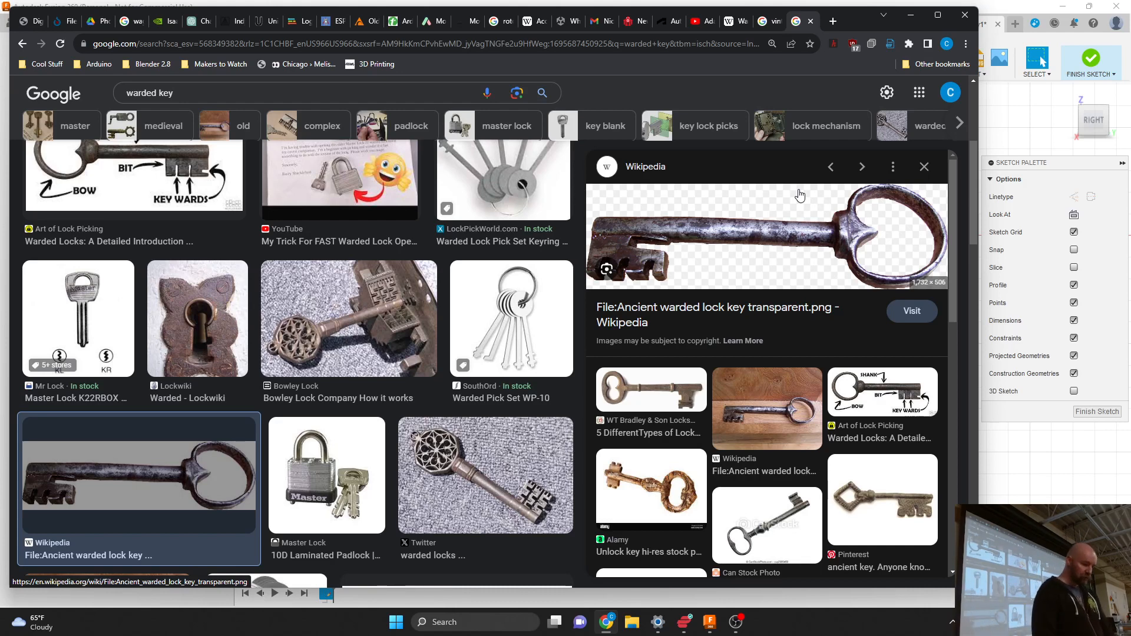
pyautogui.click(889, 499)
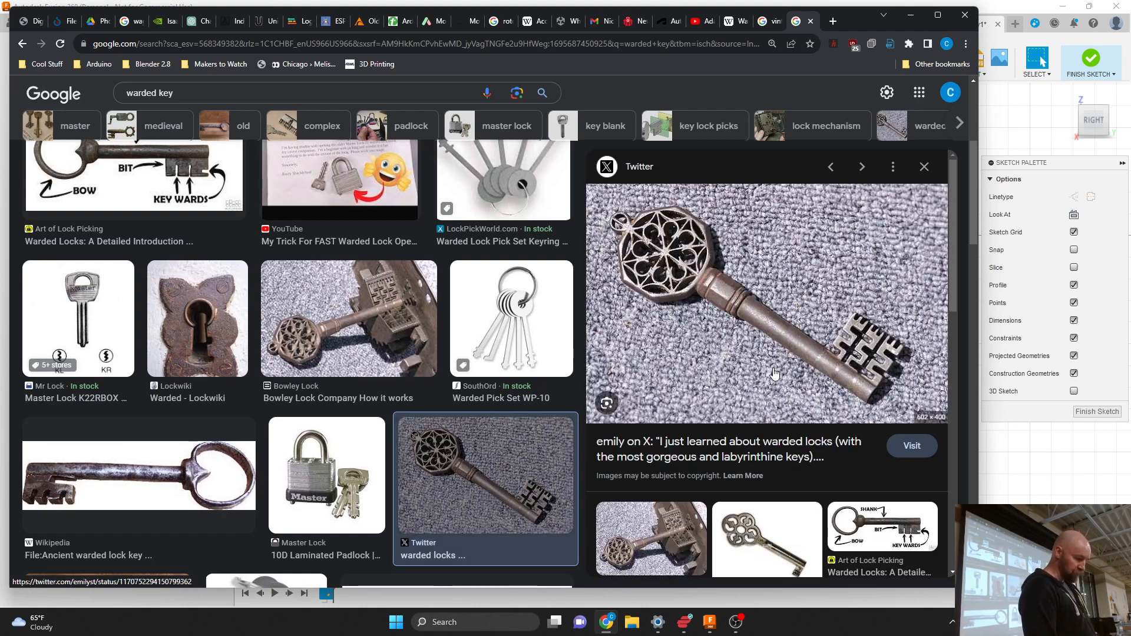
# Enlarge the ornate key preview to examine its ward cuts, restore the page zoom and return to Fusion 360.
pyautogui.keyDown('ctrl'); pyautogui.scroll(3, 865, 364); pyautogui.keyUp('ctrl')
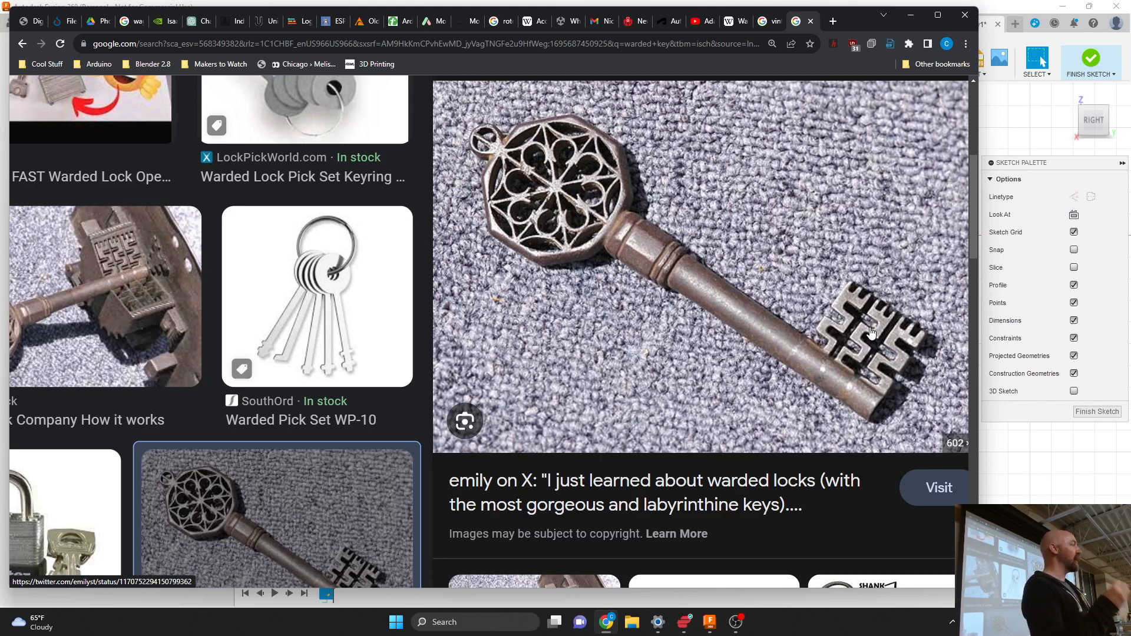
pyautogui.hotkey('ctrl', '-')
pyautogui.hotkey('ctrl', '-')
pyautogui.hotkey('ctrl', '-')
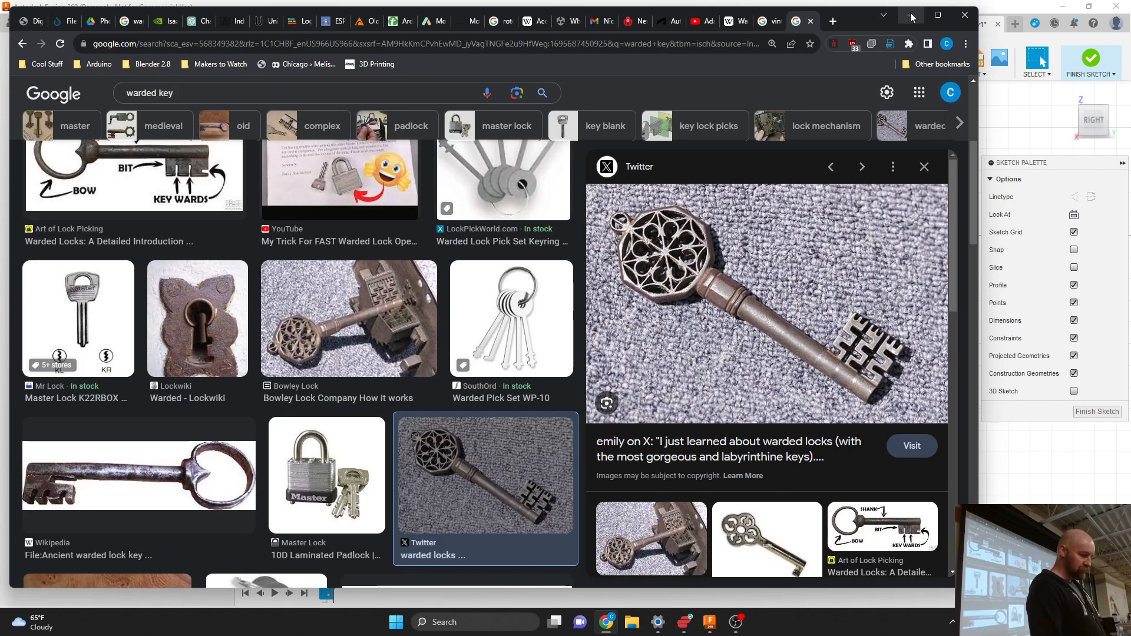
pyautogui.click(910, 16)
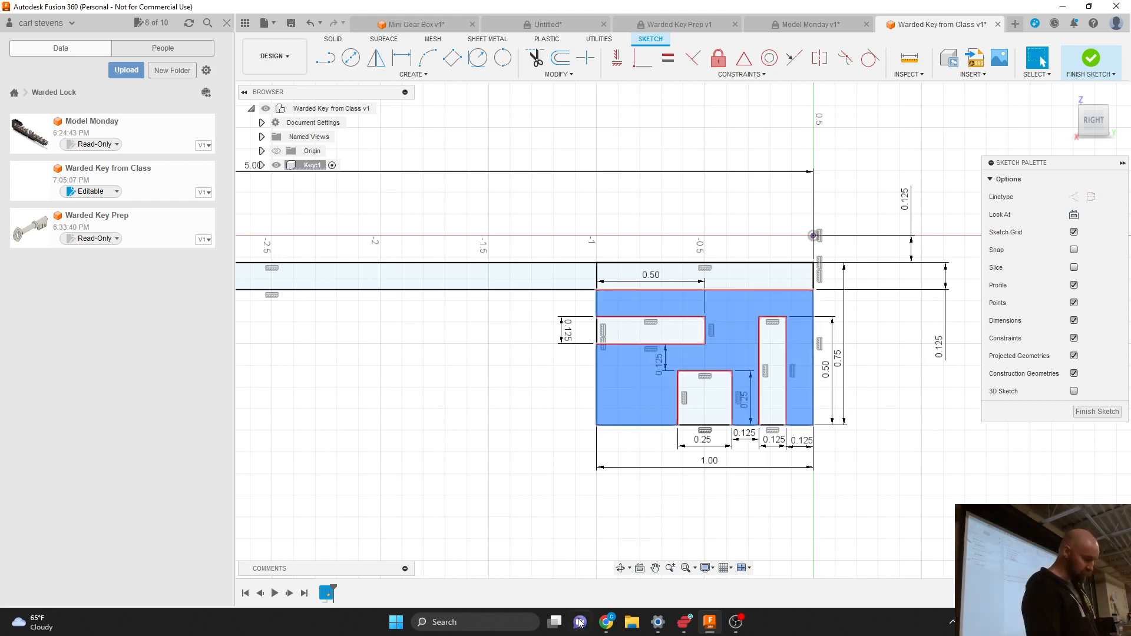
# Return to the warded key image results in Chrome and examine further examples of key bits and bows.
pyautogui.click(606, 621)
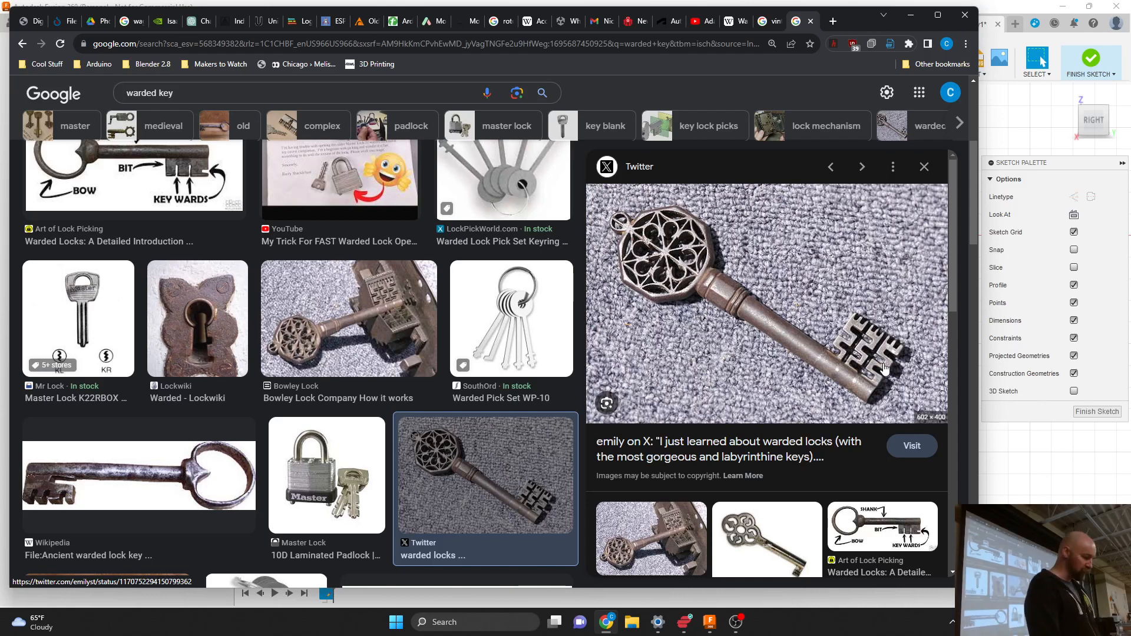
pyautogui.scroll(-4, 295, 324)
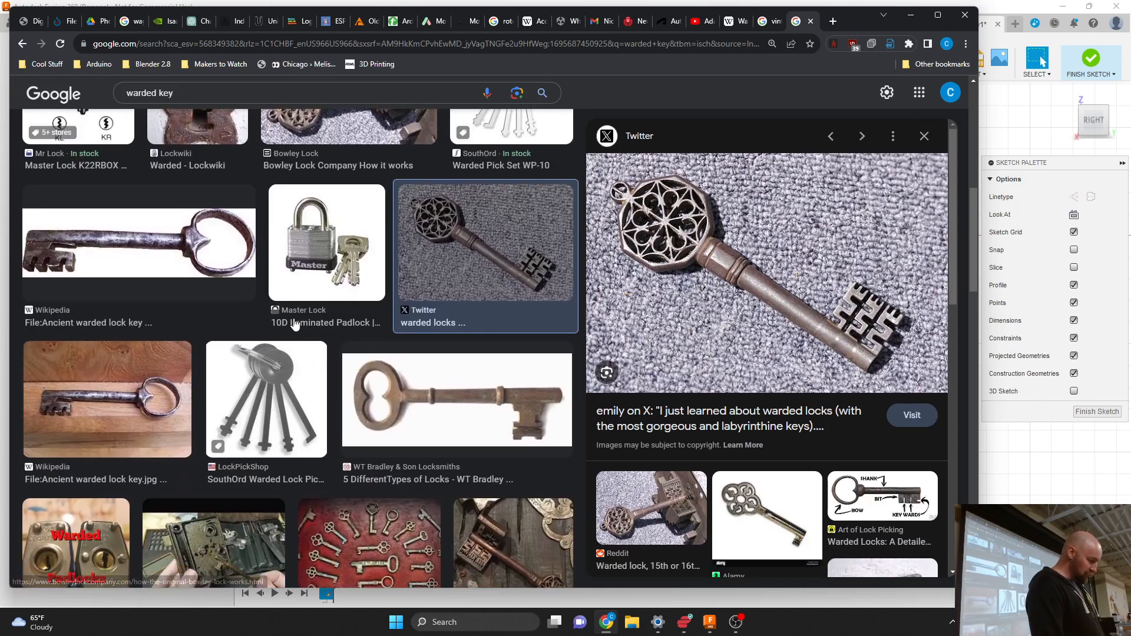
pyautogui.scroll(-2, 295, 324)
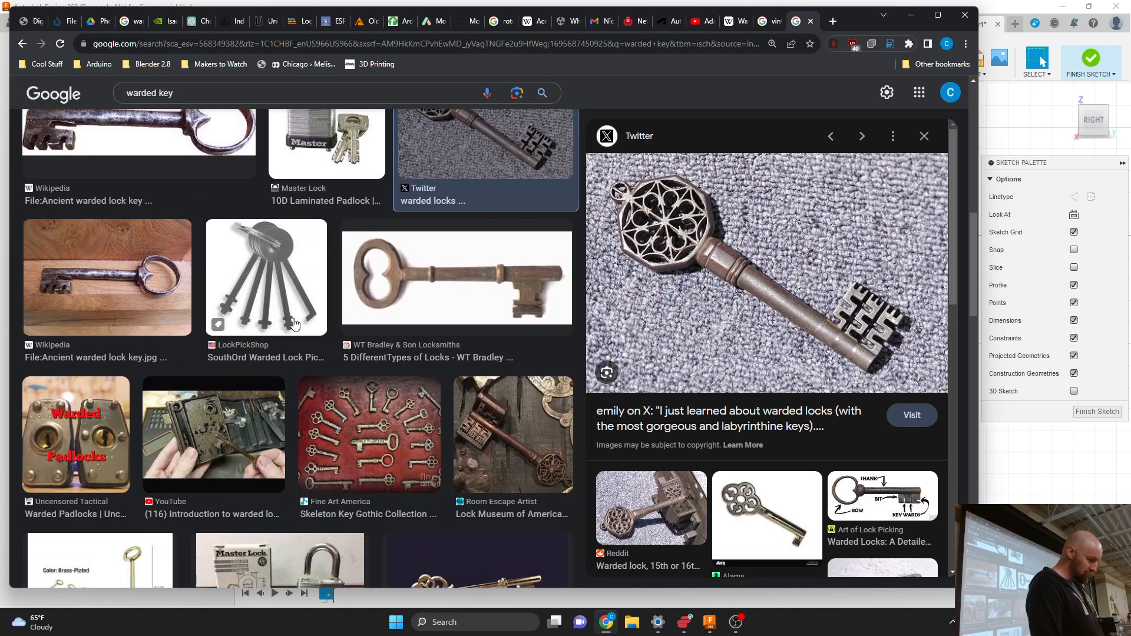
pyautogui.scroll(-1, 295, 324)
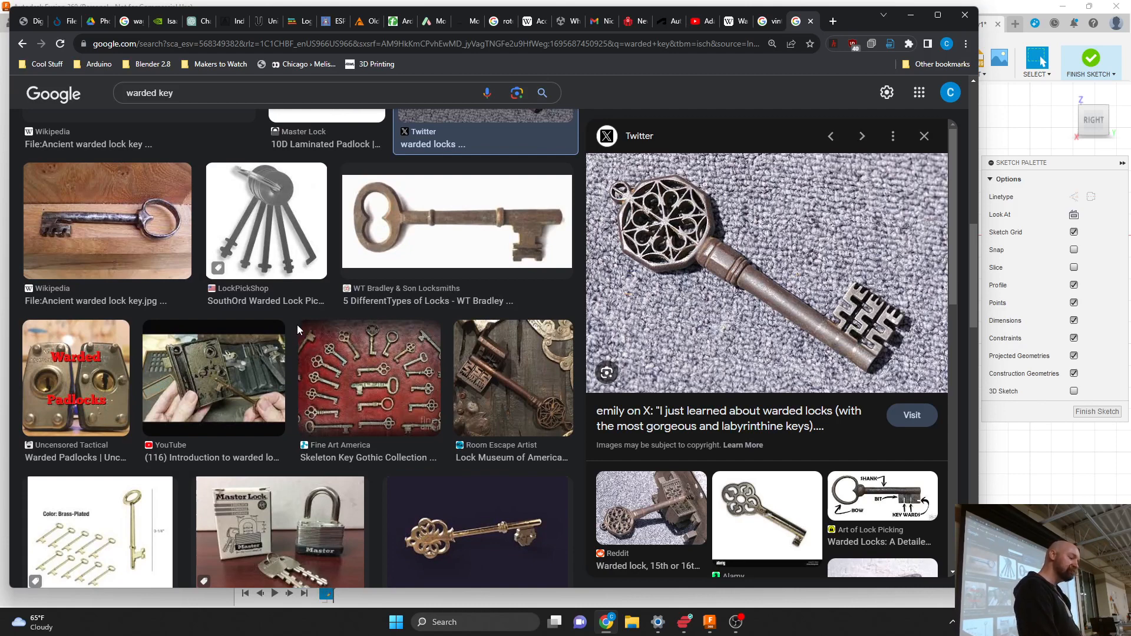
pyautogui.scroll(-1, 297, 324)
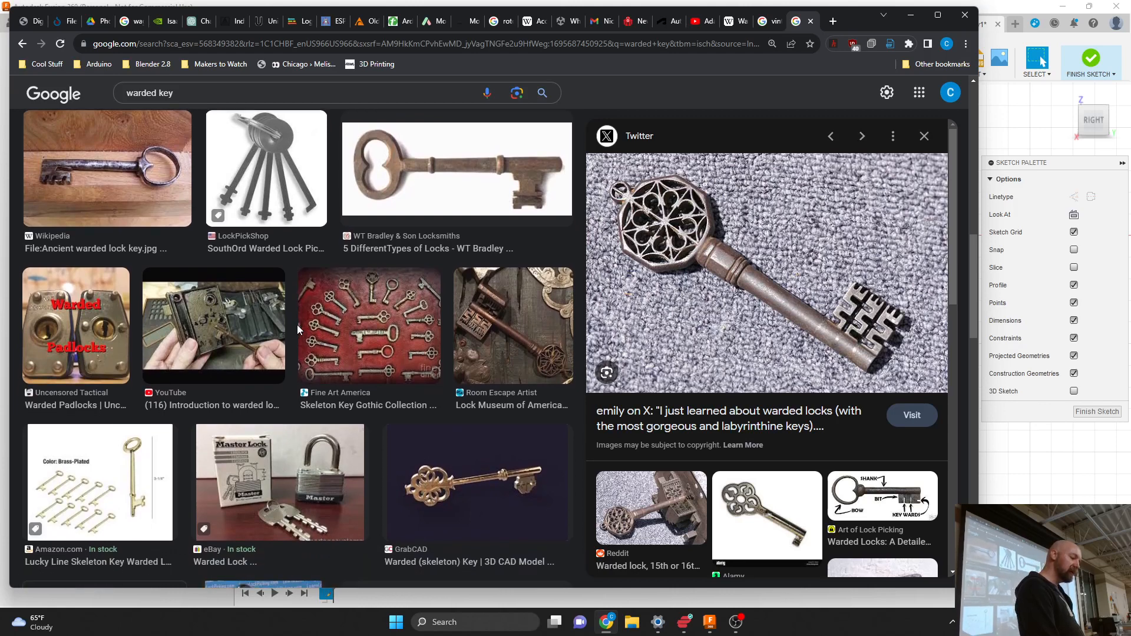
pyautogui.scroll(-2, 297, 324)
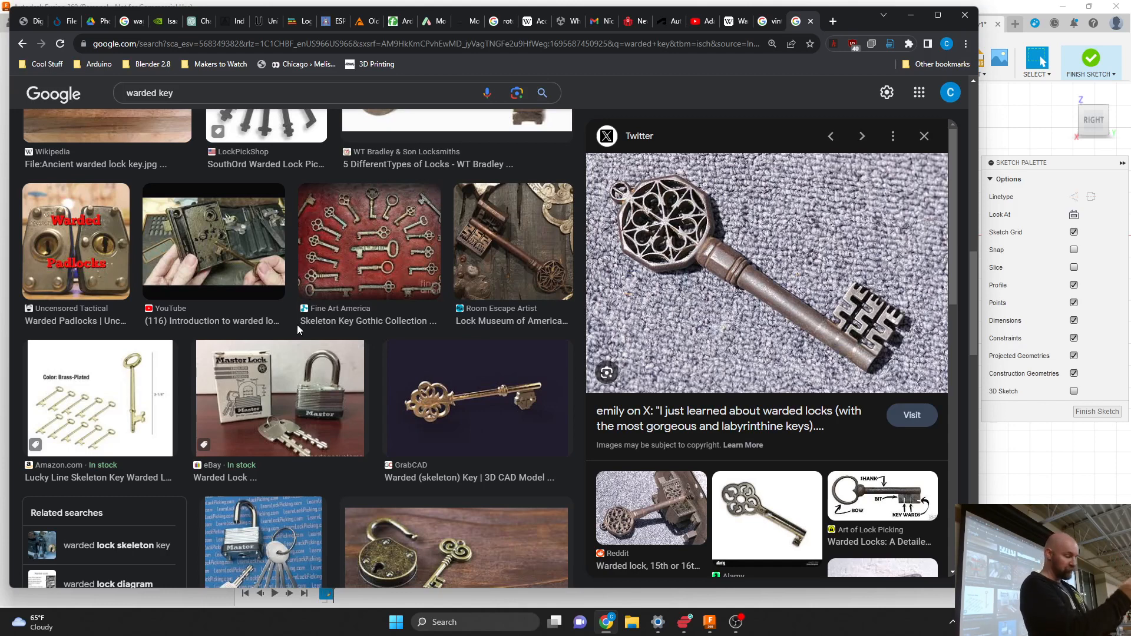
pyautogui.scroll(-4, 343, 374)
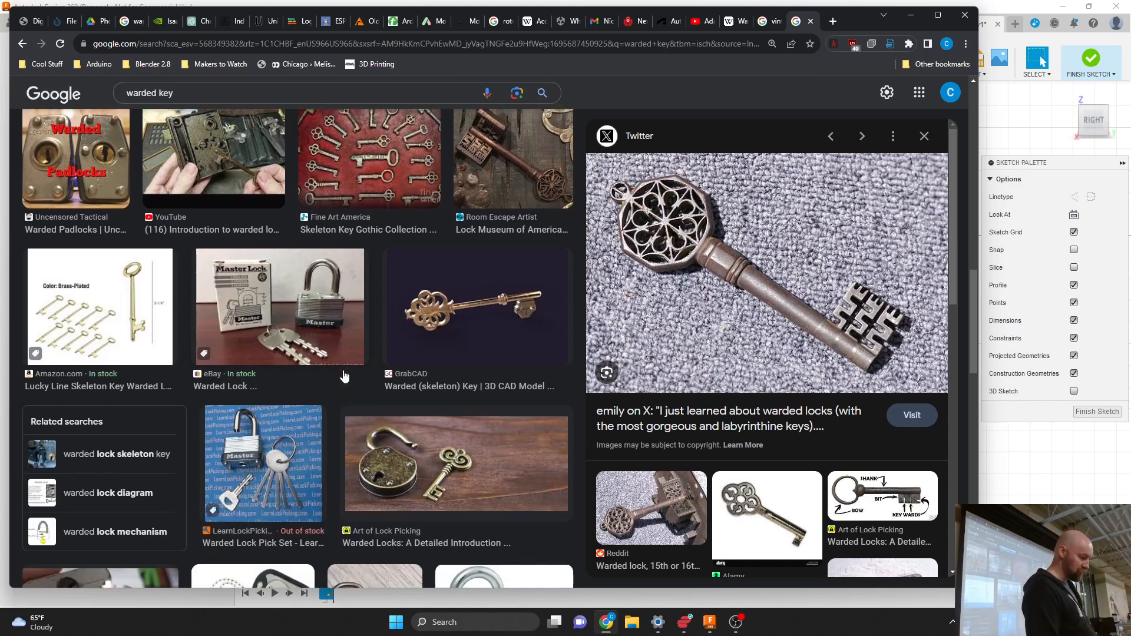
pyautogui.scroll(-5, 344, 376)
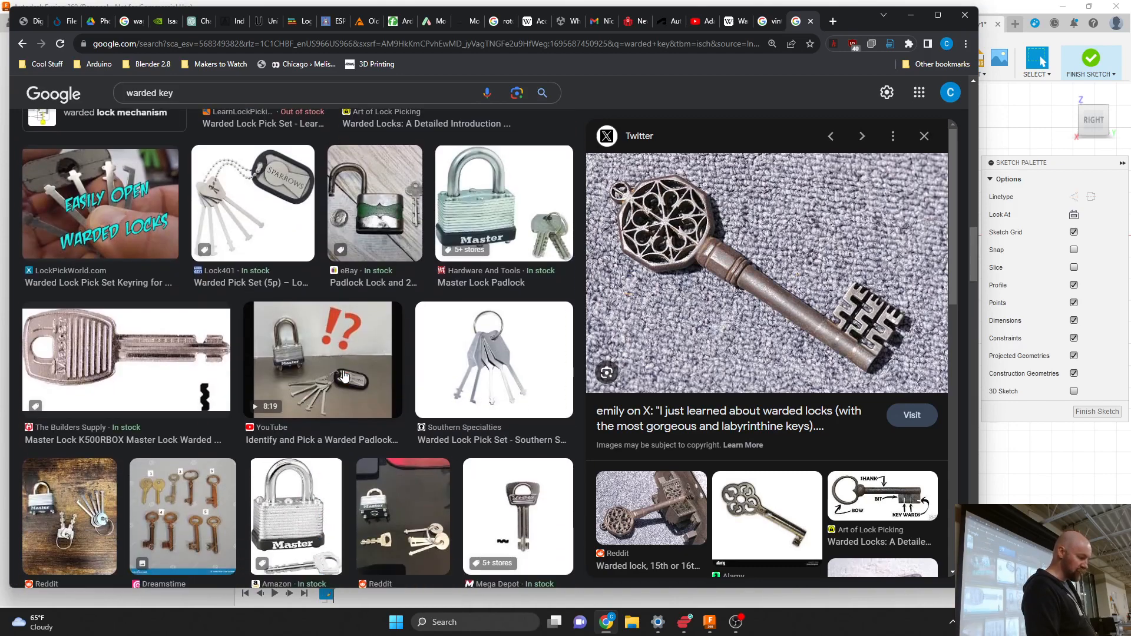
pyautogui.scroll(-4, 345, 375)
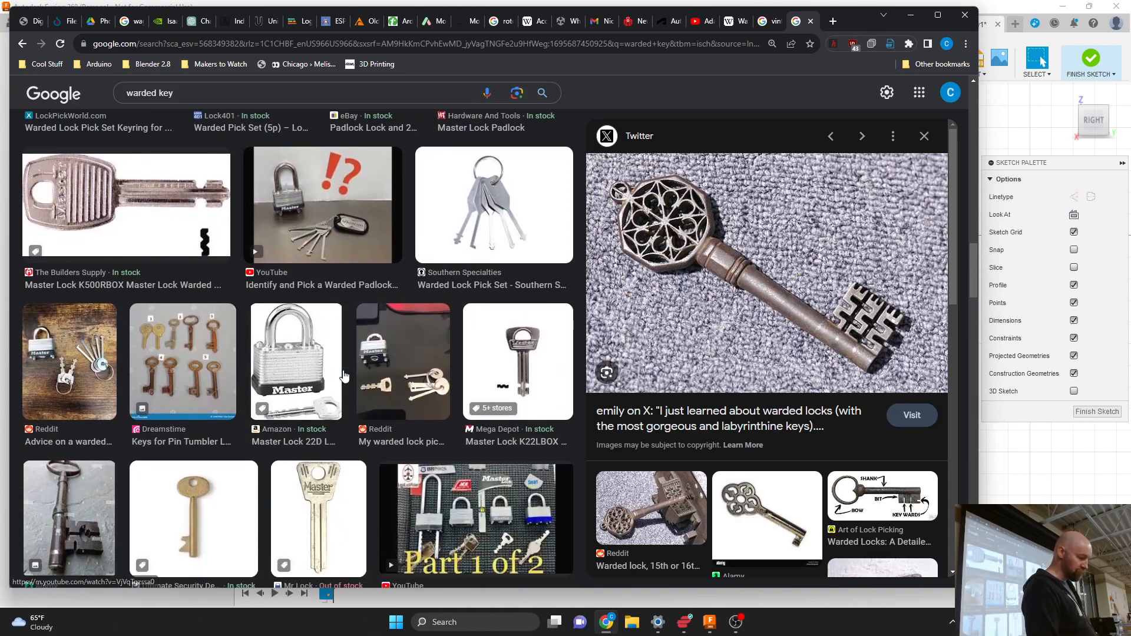
# Compare the Alamy warded key image with the Reddit image of Yale warded lock key blanks.
pyautogui.scroll(-2, 344, 375)
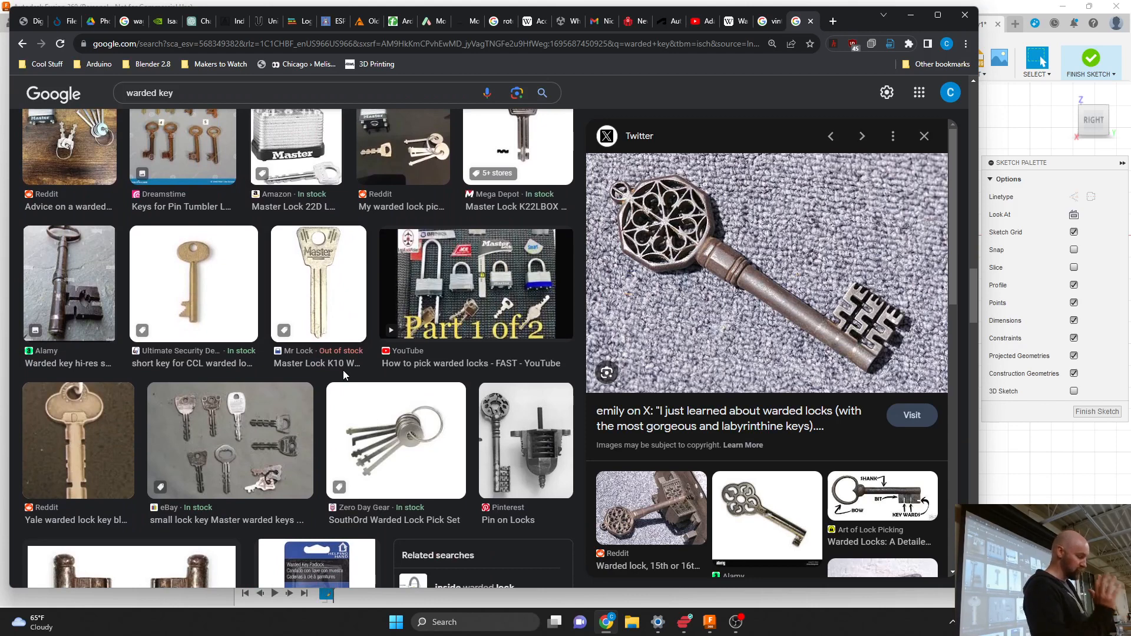
pyautogui.click(79, 304)
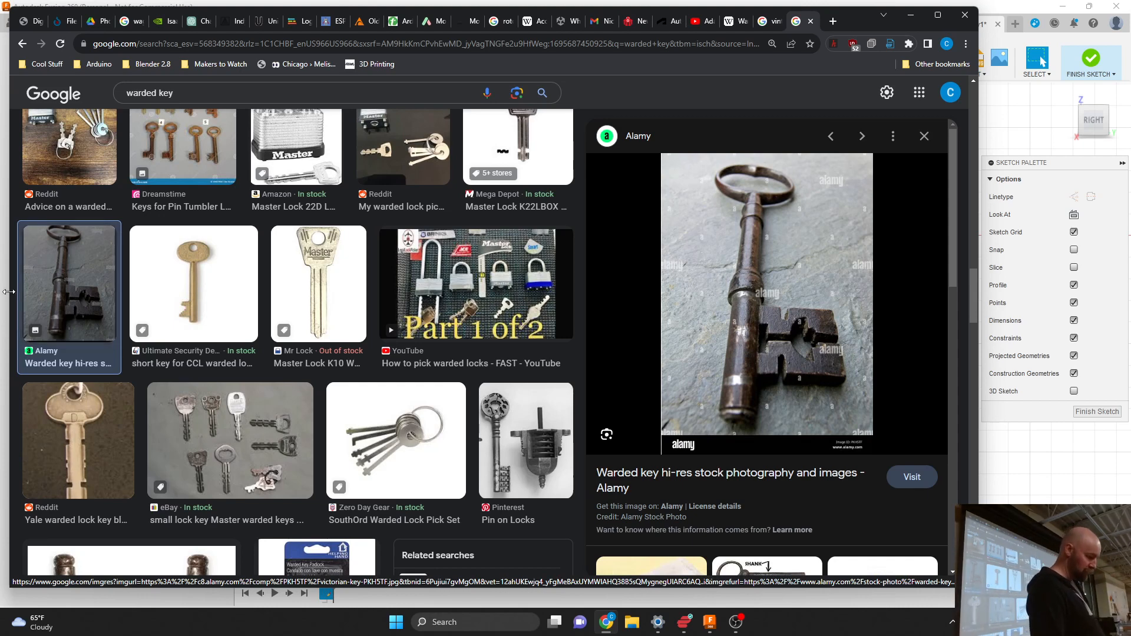
pyautogui.scroll(-1, 259, 319)
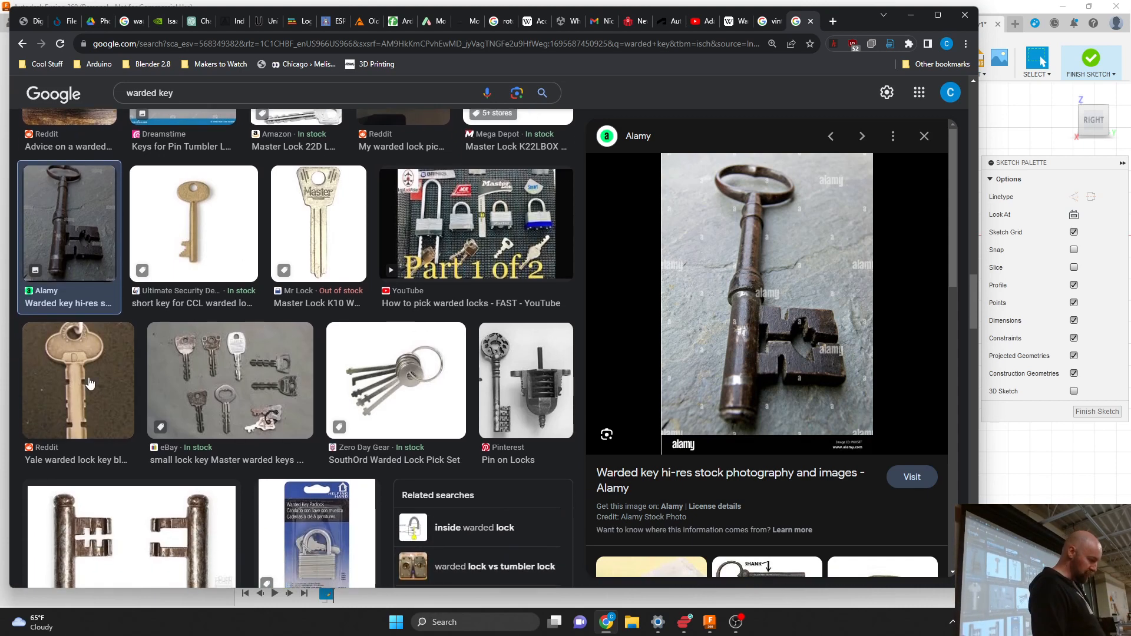
pyautogui.click(89, 382)
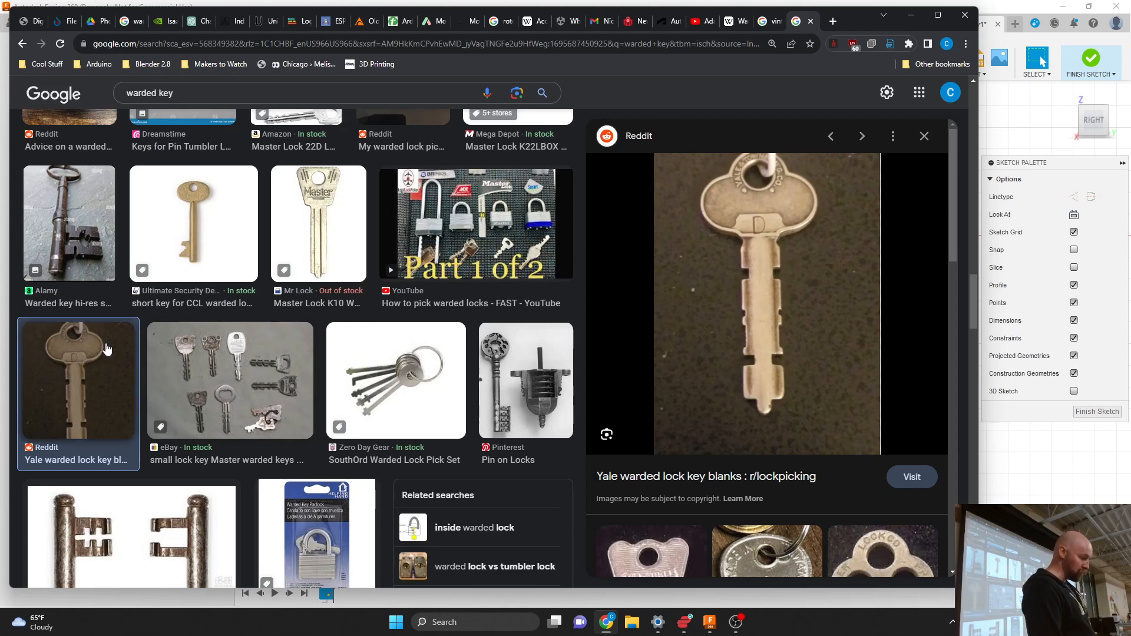
pyautogui.click(90, 238)
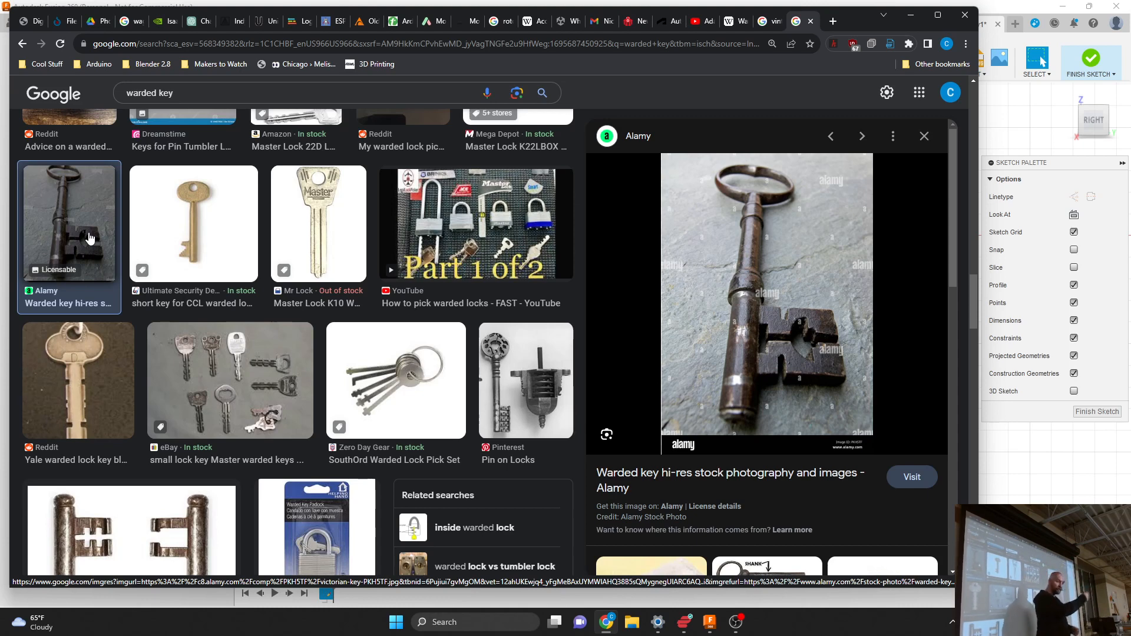
pyautogui.click(87, 384)
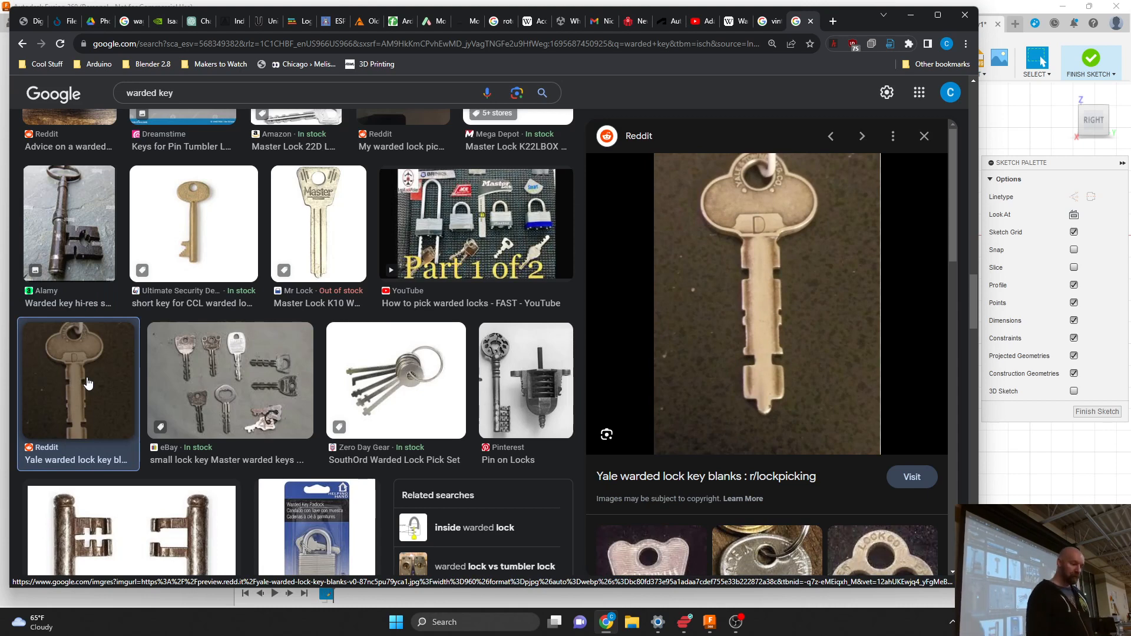
# Preview the Art of Lock Picking image of two key bits and browse further warded key results.
pyautogui.scroll(-4, 203, 344)
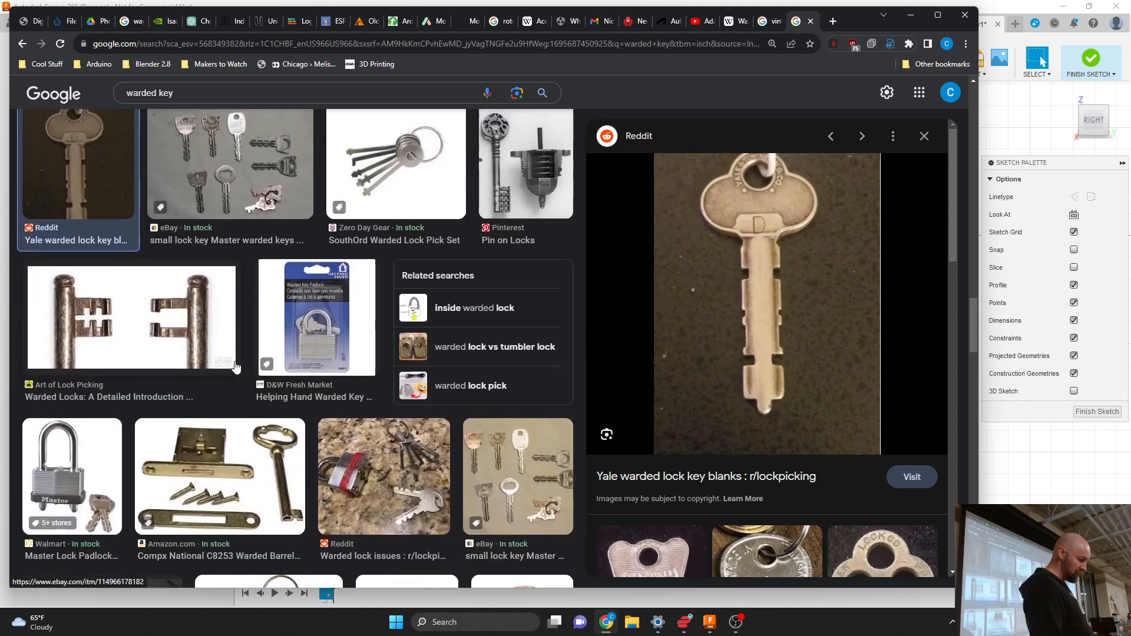
pyautogui.click(136, 308)
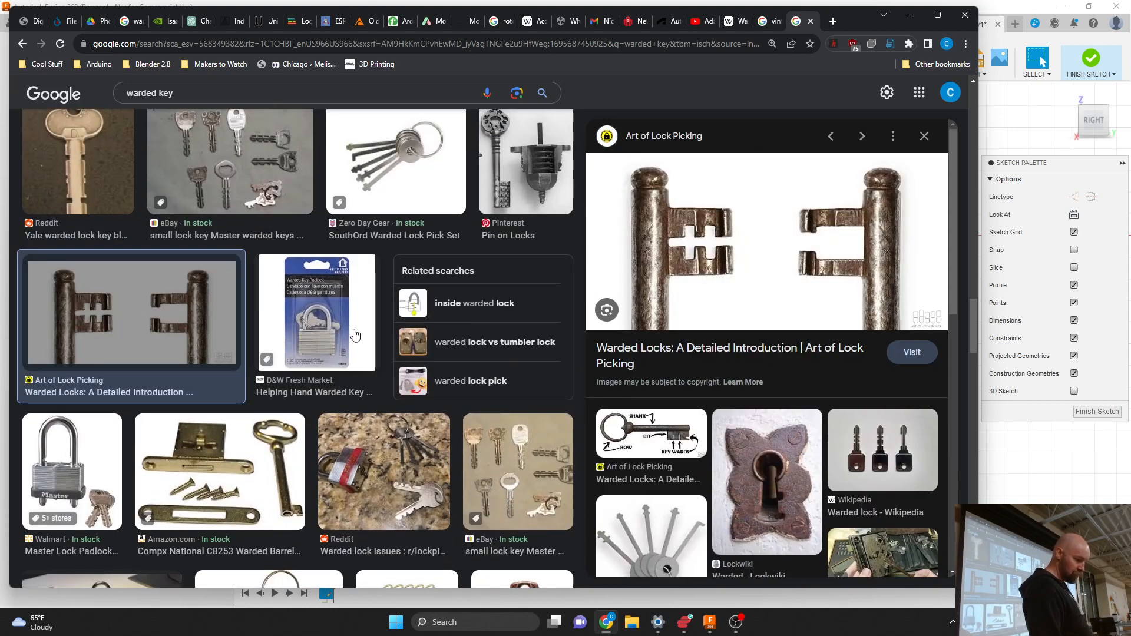
pyautogui.scroll(-1, 354, 334)
pyautogui.scroll(-6, 354, 334)
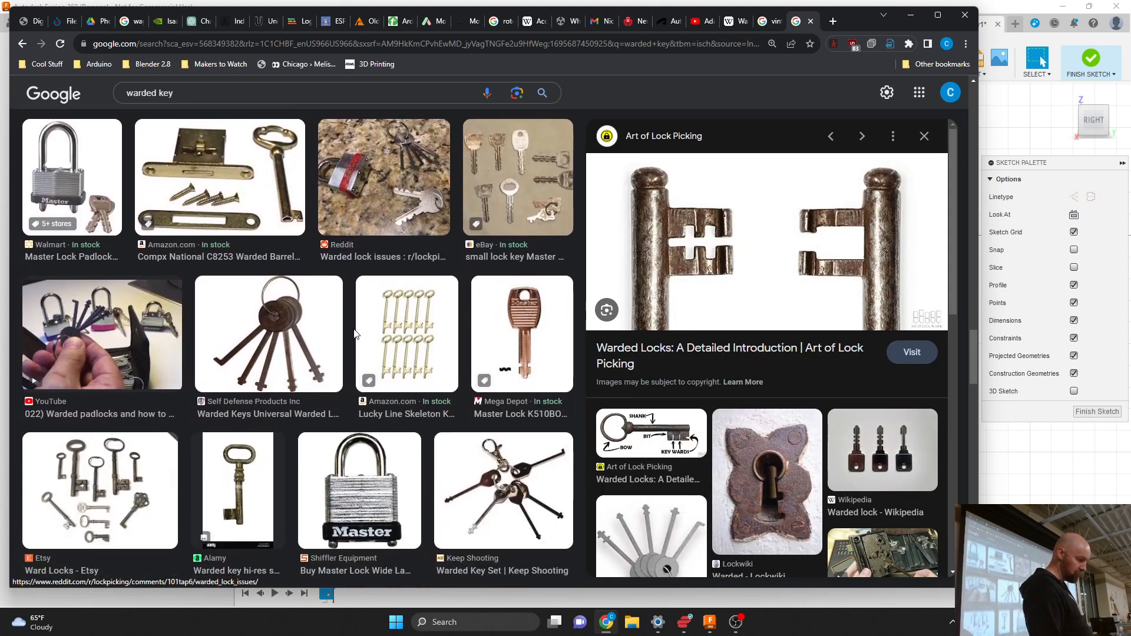
pyautogui.scroll(-1, 353, 329)
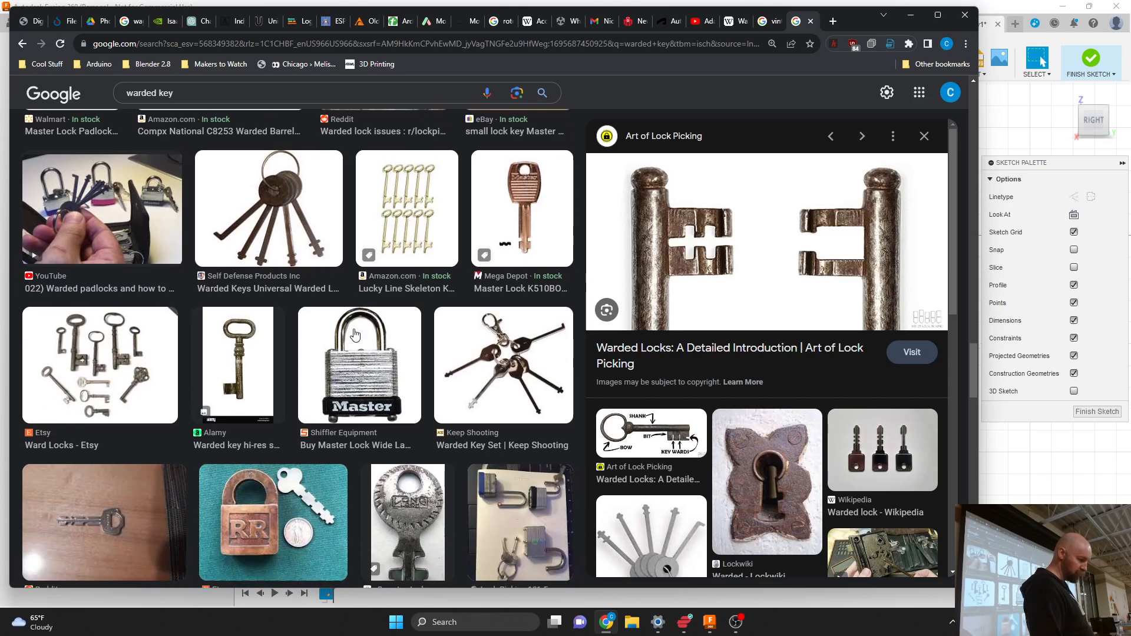
# Return to Fusion 360, clear the bit profile selection and finish the key sketch.
pyautogui.click(911, 15)
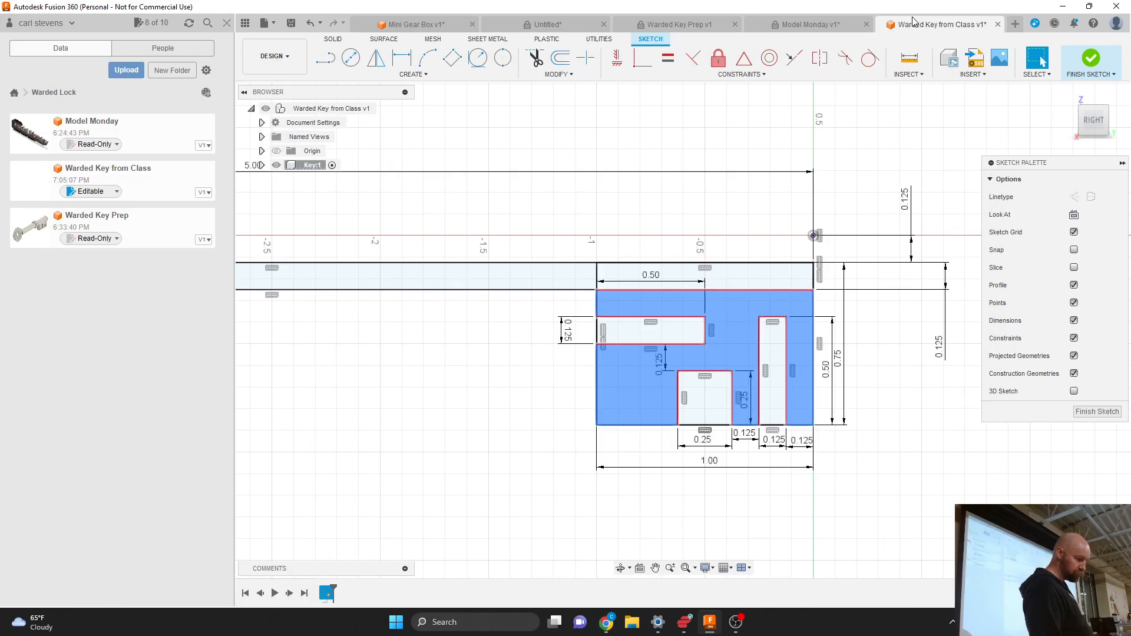
pyautogui.click(933, 428)
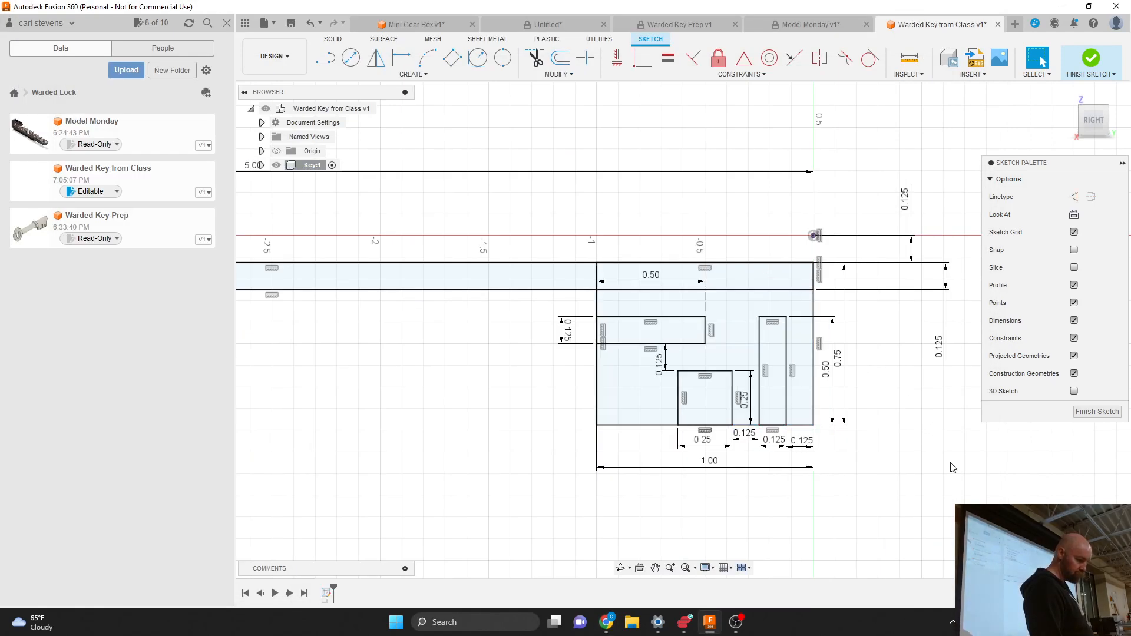
pyautogui.scroll(-2, 953, 468)
pyautogui.scroll(3, 952, 468)
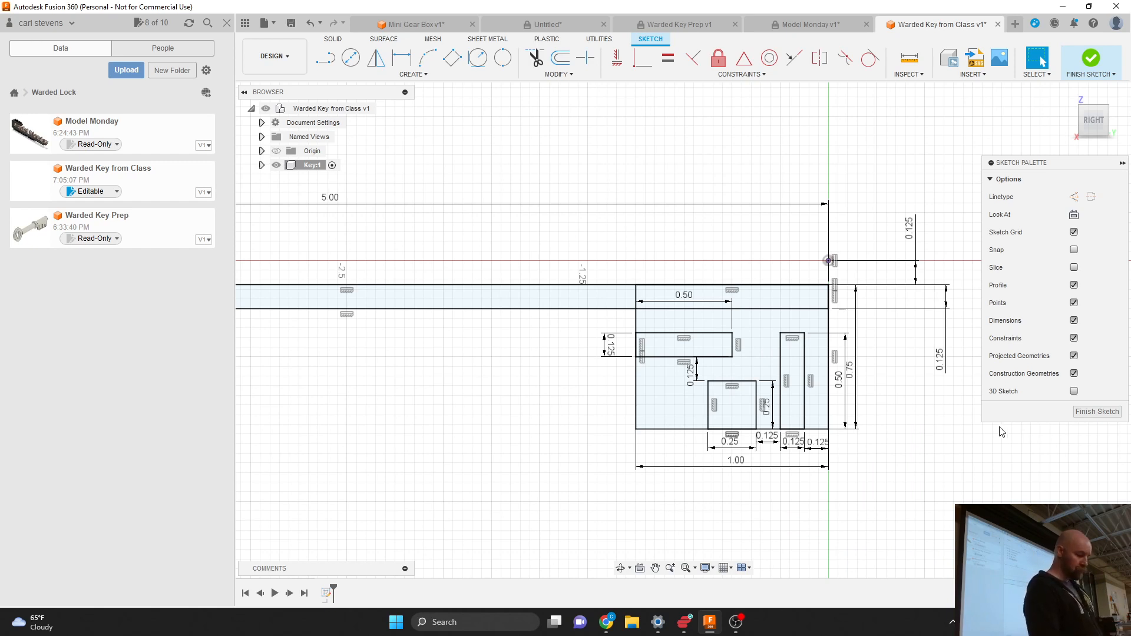
pyautogui.scroll(-1, 991, 440)
pyautogui.scroll(-3, 991, 440)
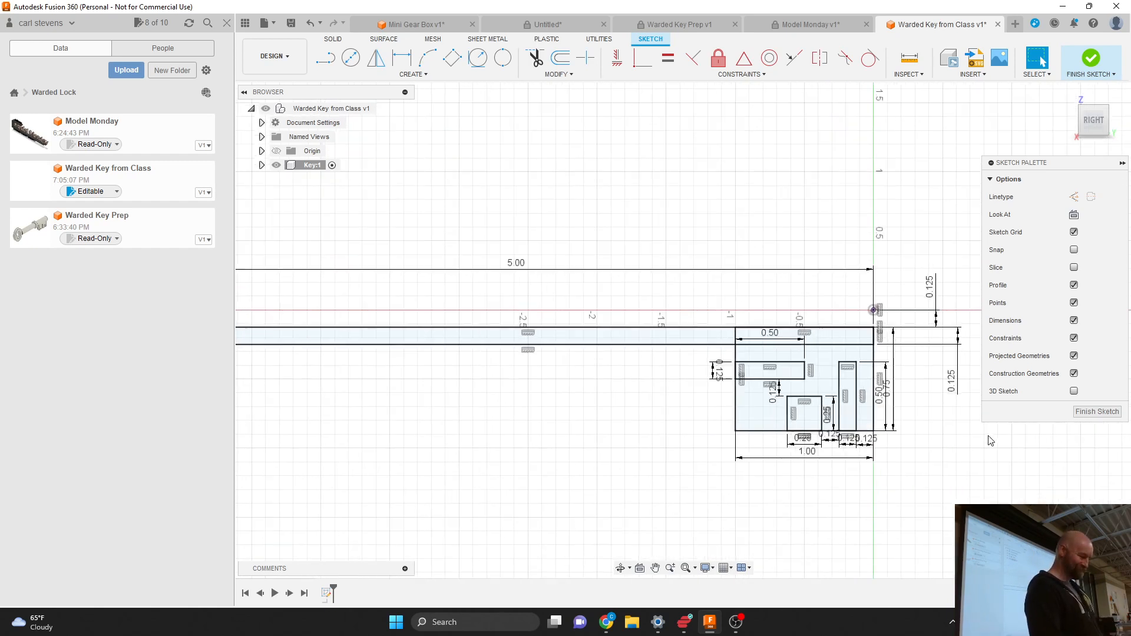
pyautogui.scroll(2, 875, 393)
pyautogui.scroll(1, 876, 394)
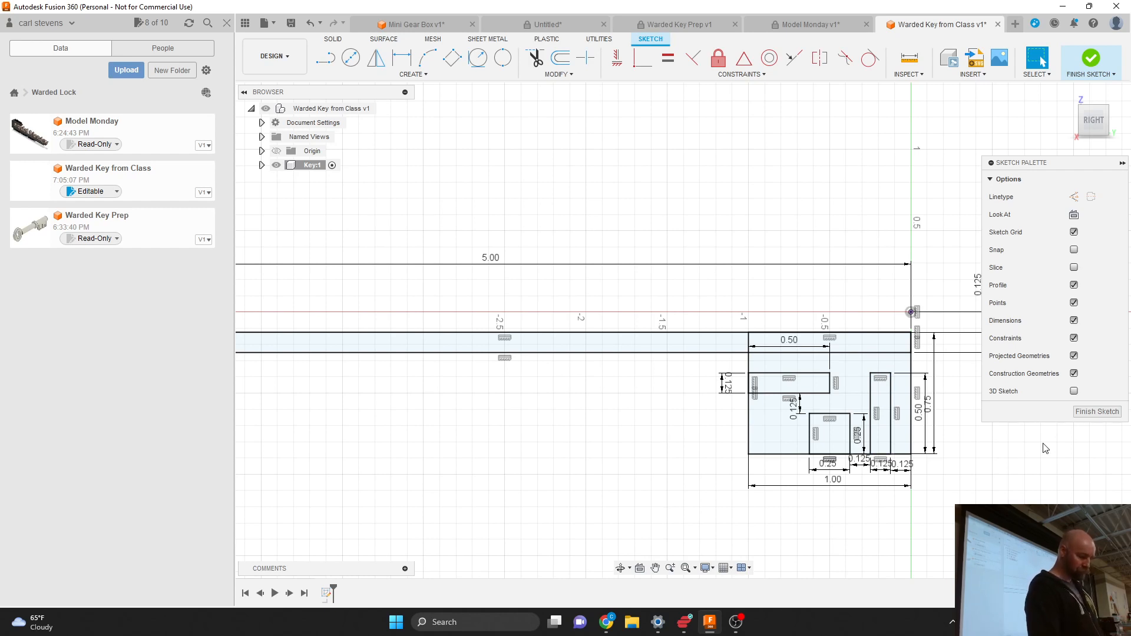
pyautogui.click(1089, 413)
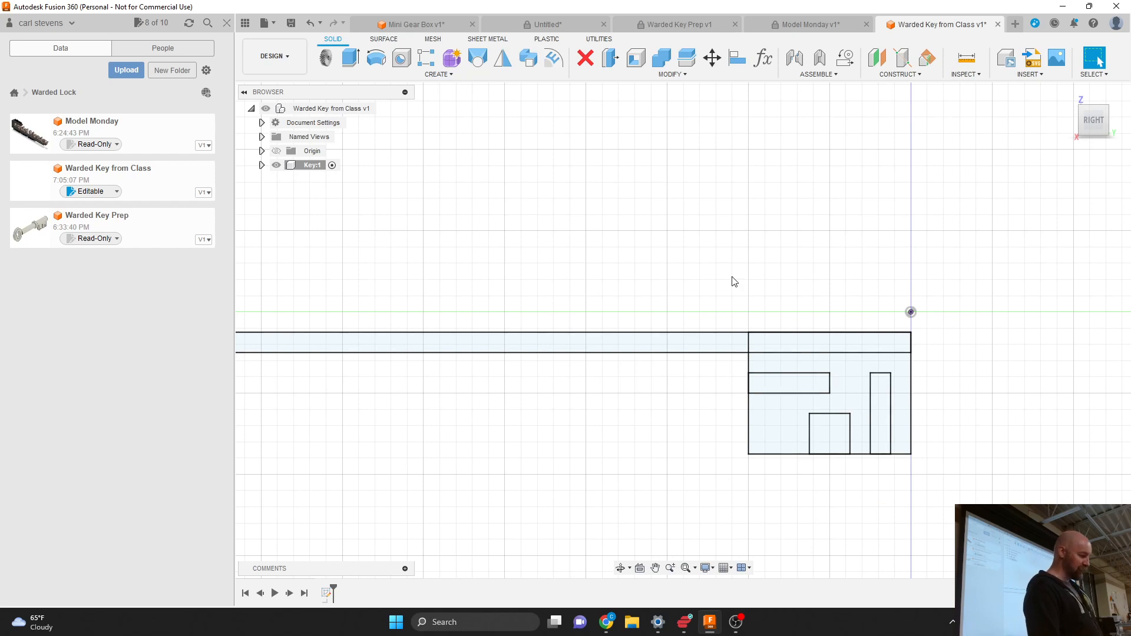
# Rename the sketch inside the Key component as "Key Profile".
pyautogui.click(261, 165)
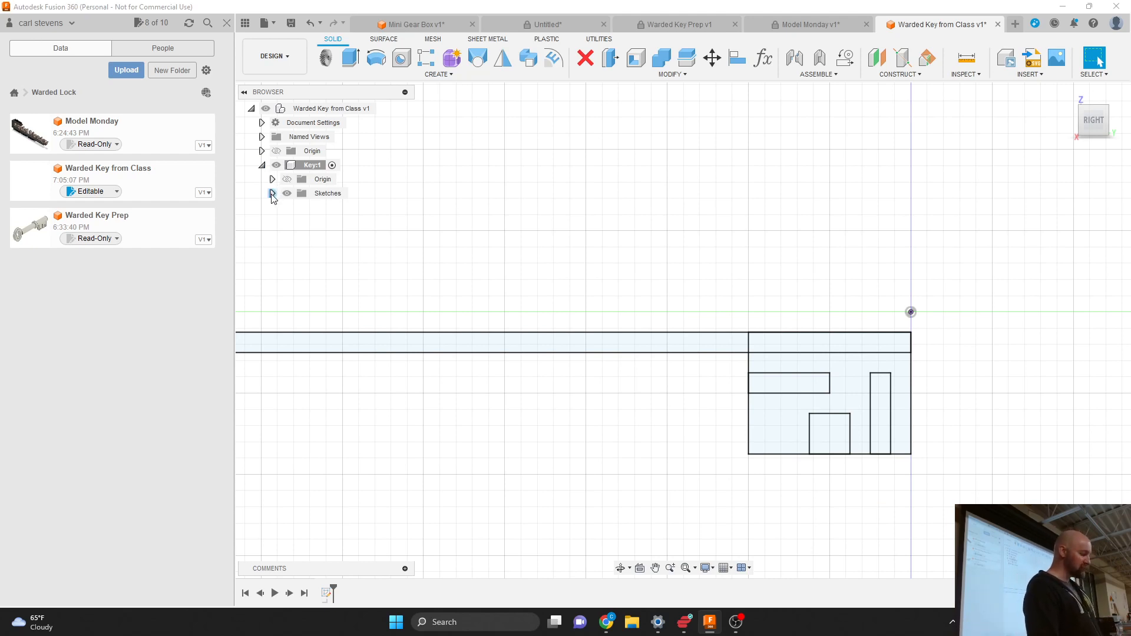
pyautogui.click(272, 194)
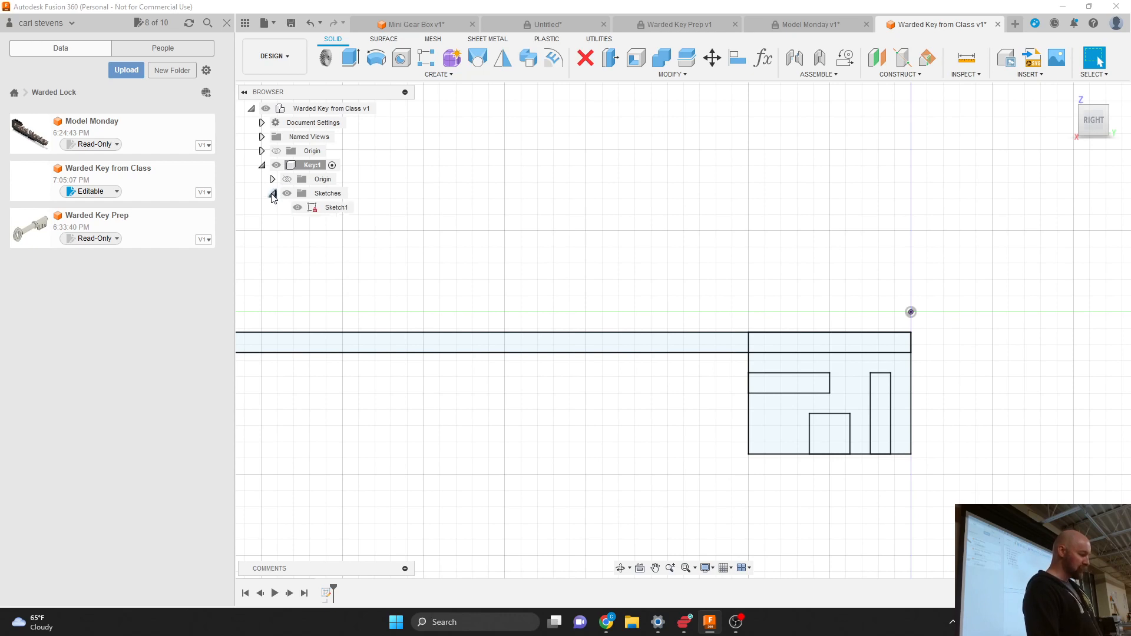
pyautogui.click(331, 211)
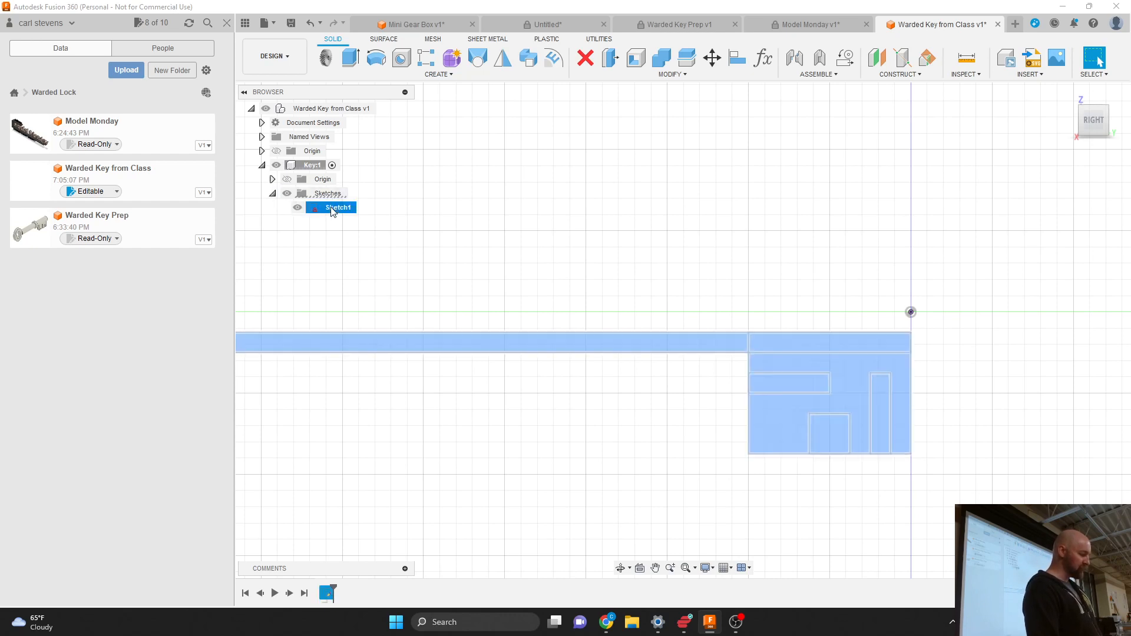
pyautogui.click(344, 211)
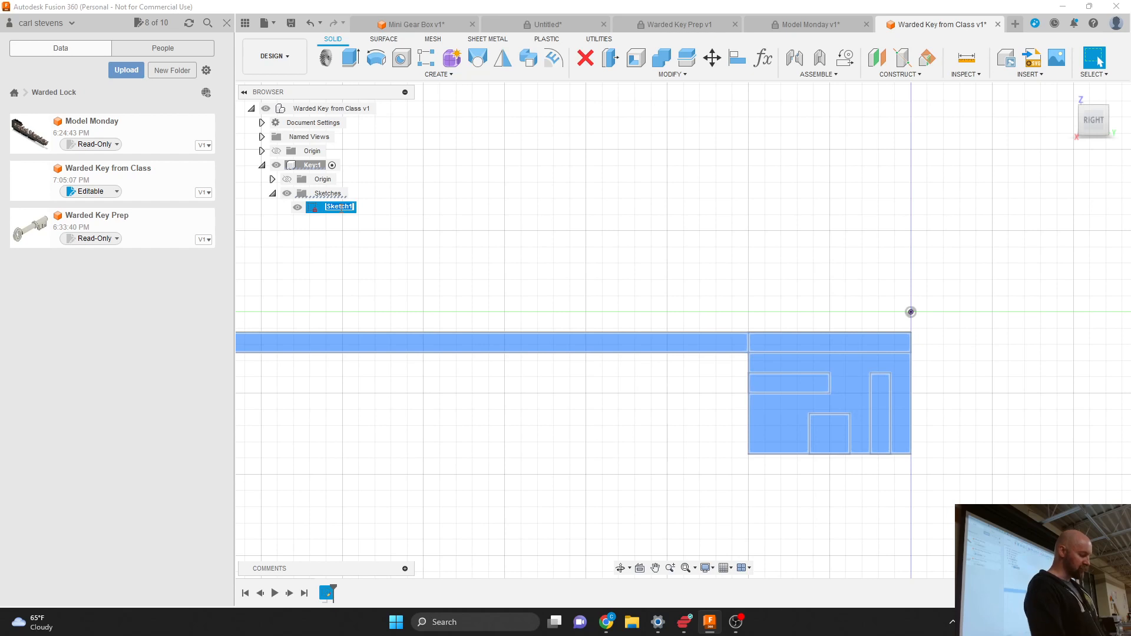
pyautogui.write('Key Profile')
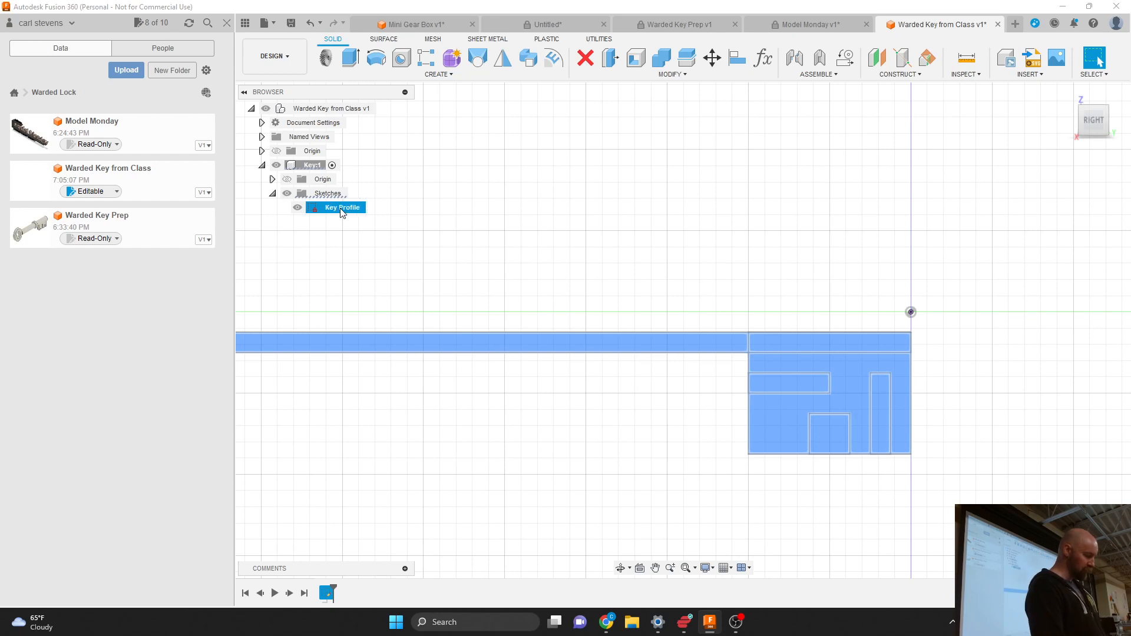
pyautogui.click(417, 234)
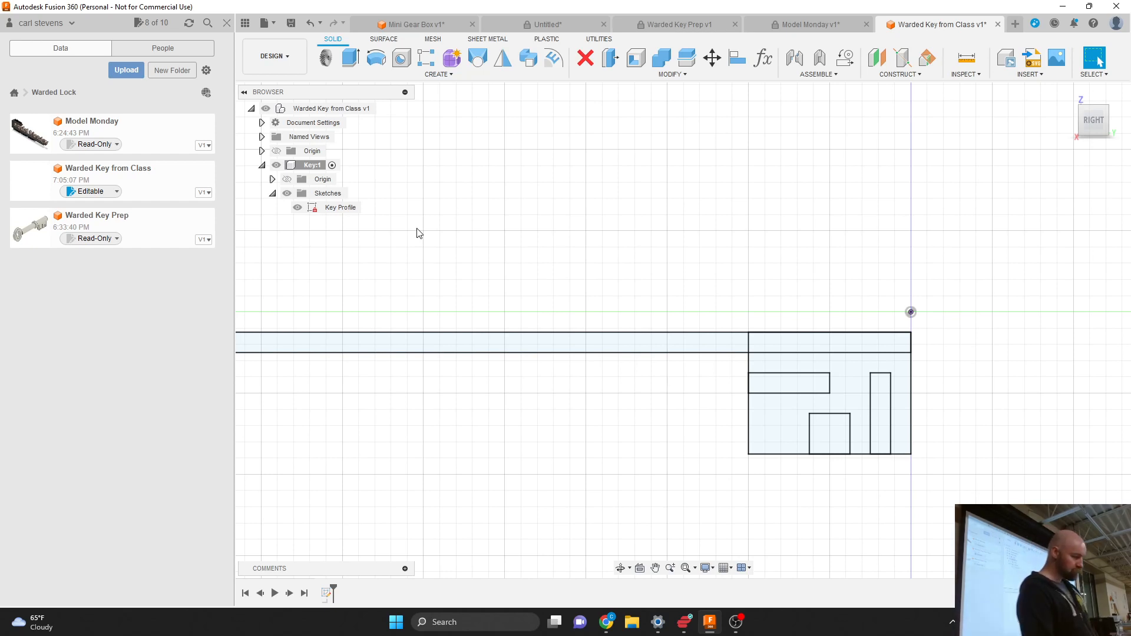
# Start an Extrude on the slotted bit profile and the short shaft section directly above it, leaving out the ward slots.
pyautogui.scroll(-3, 989, 318)
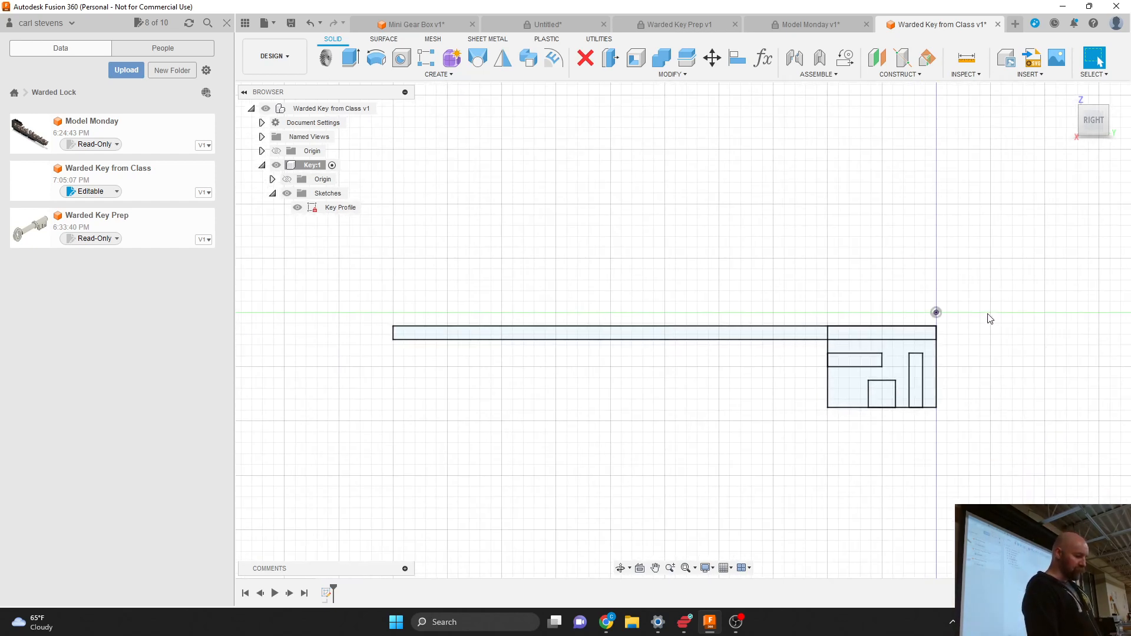
pyautogui.scroll(2, 987, 317)
pyautogui.scroll(2, 744, 281)
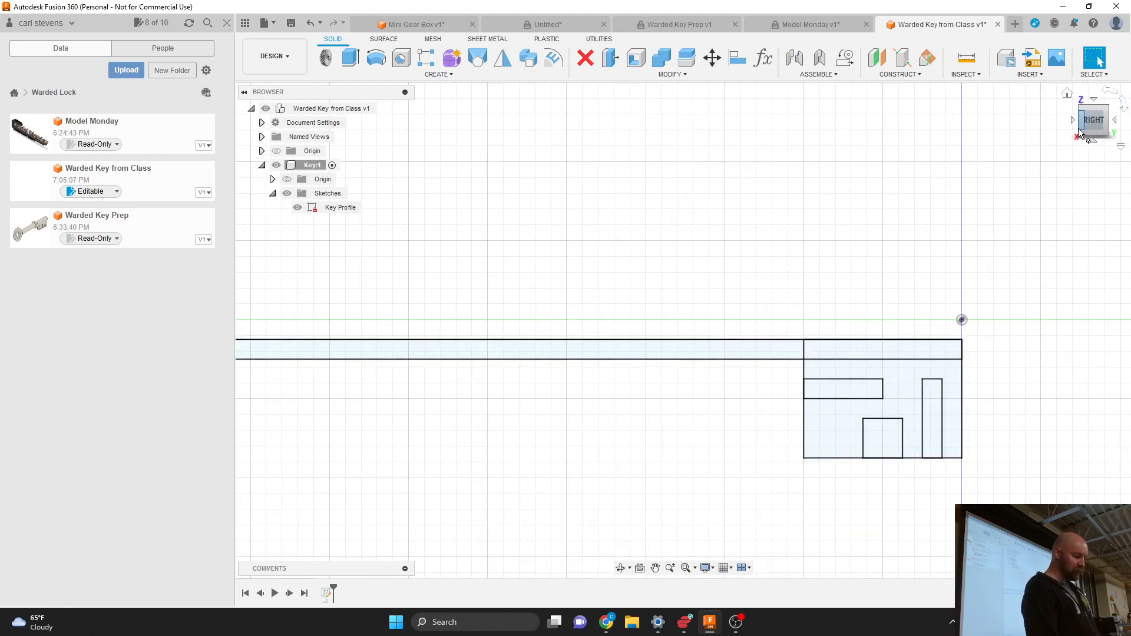
pyautogui.moveTo(1086, 133); pyautogui.dragTo(1062, 139)
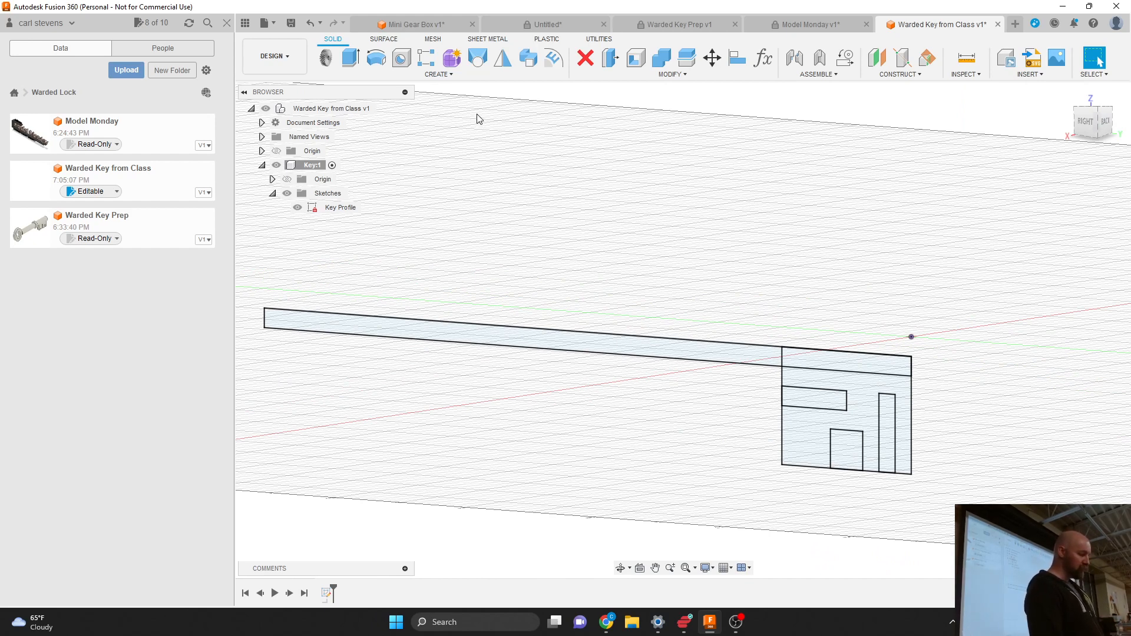
pyautogui.click(439, 76)
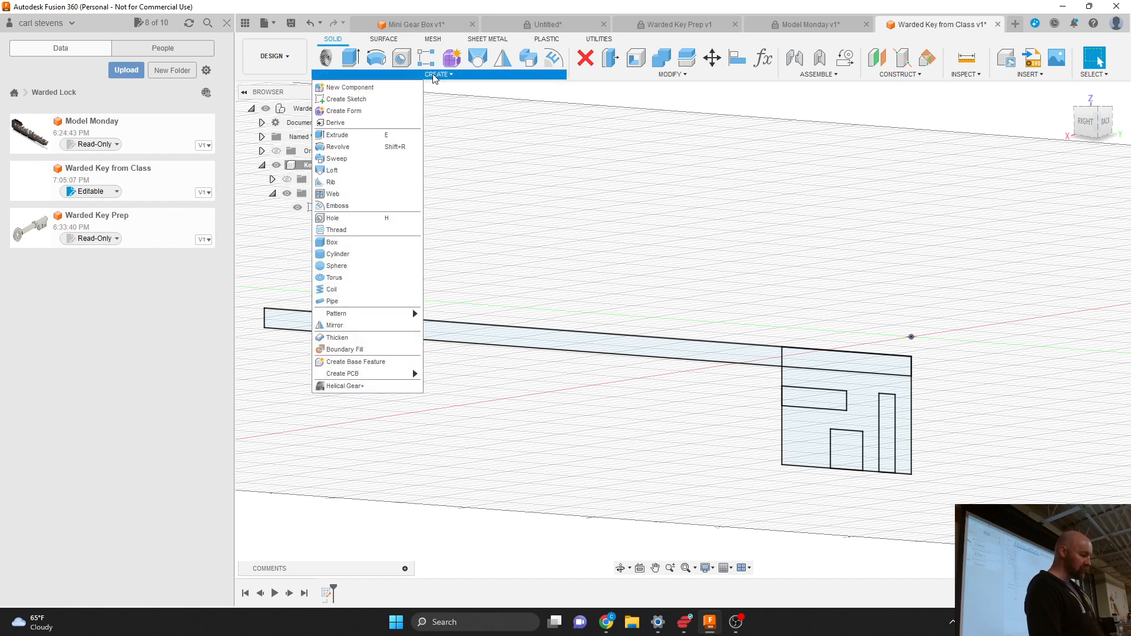
pyautogui.click(365, 135)
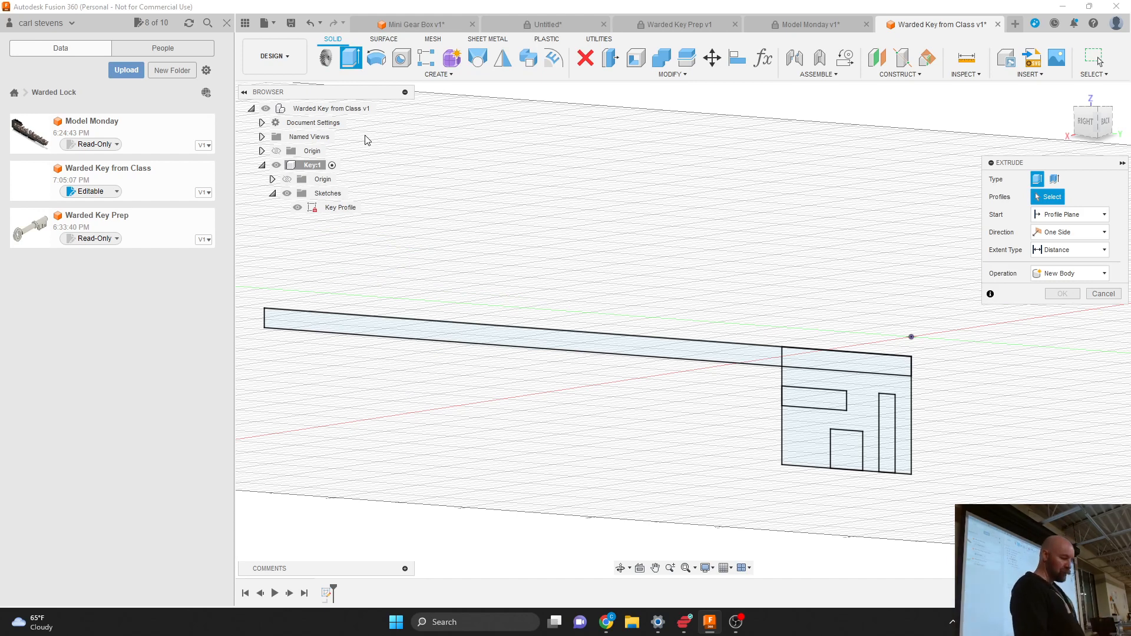
pyautogui.click(861, 398)
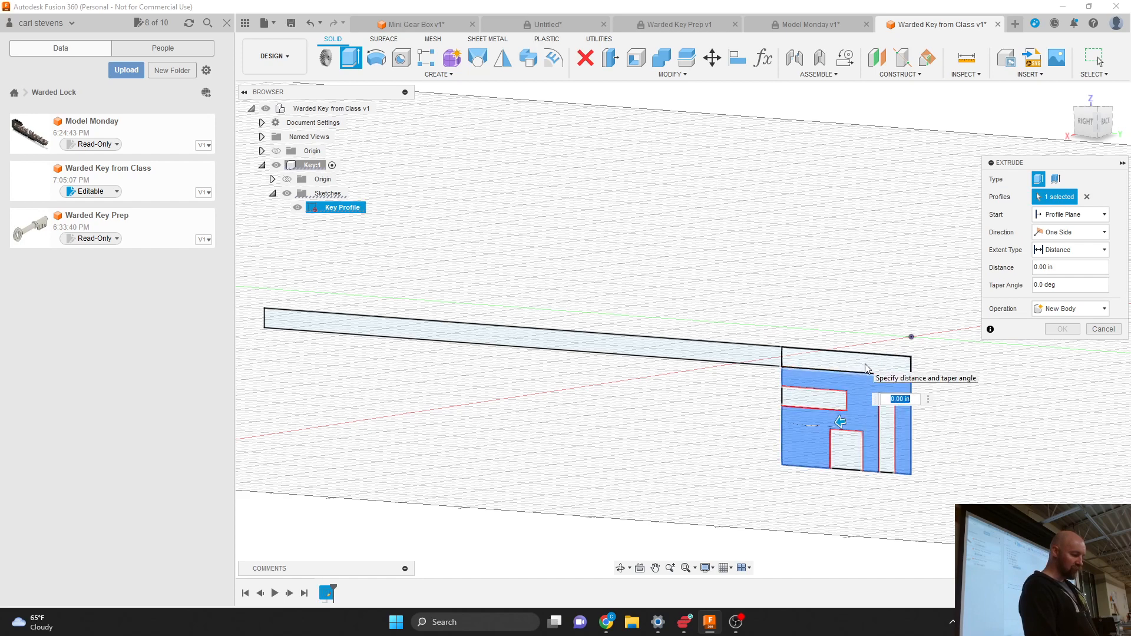
pyautogui.click(865, 368)
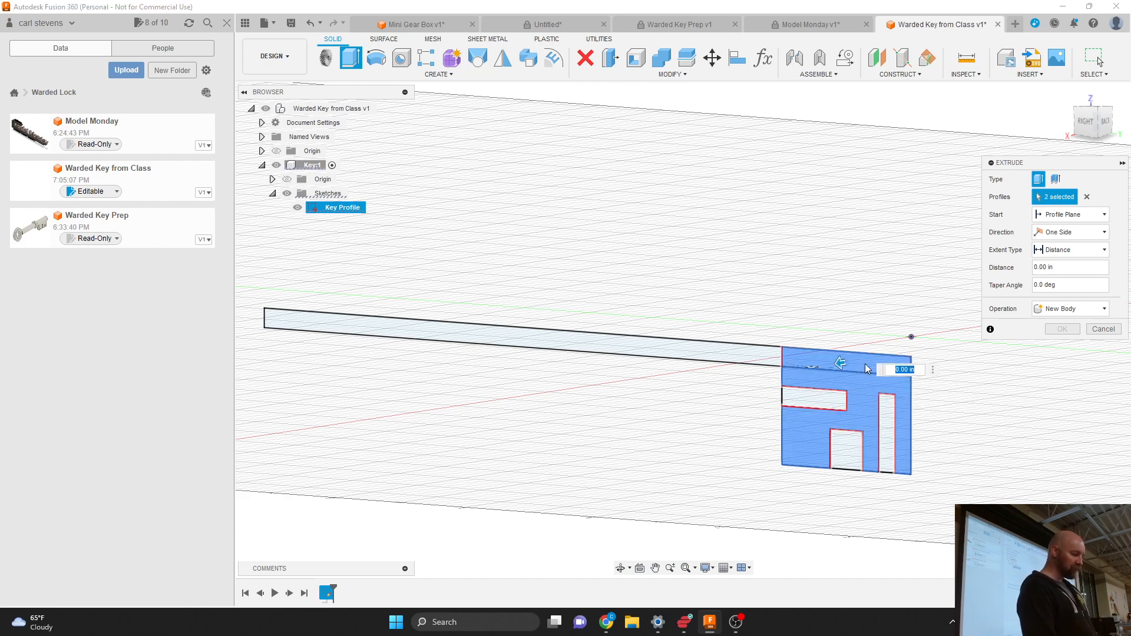
pyautogui.click(808, 359)
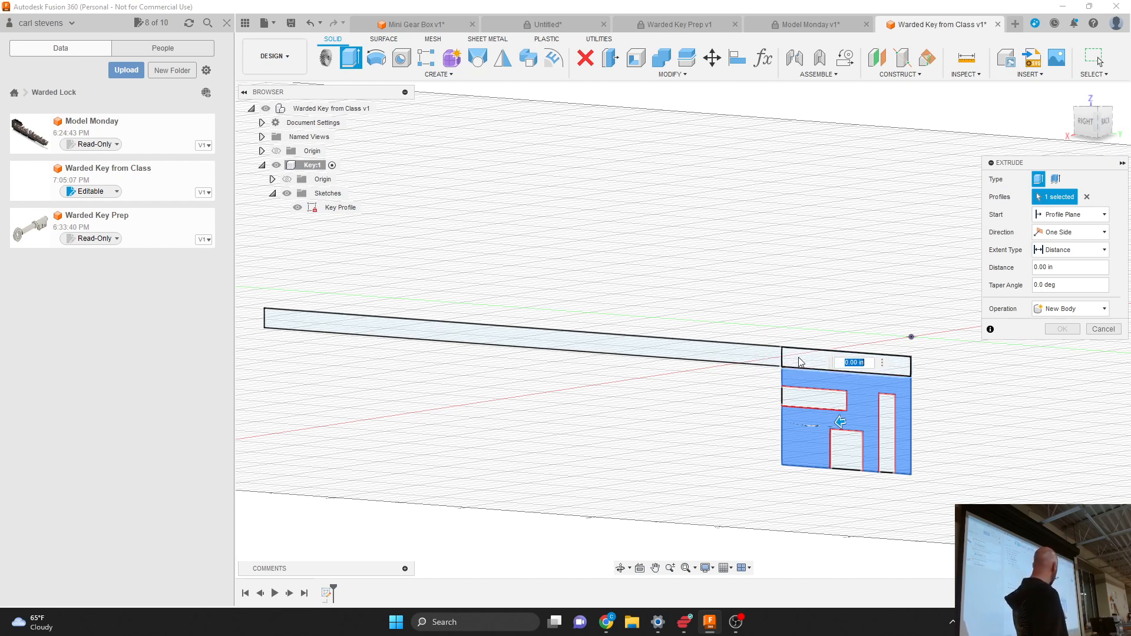
pyautogui.click(800, 361)
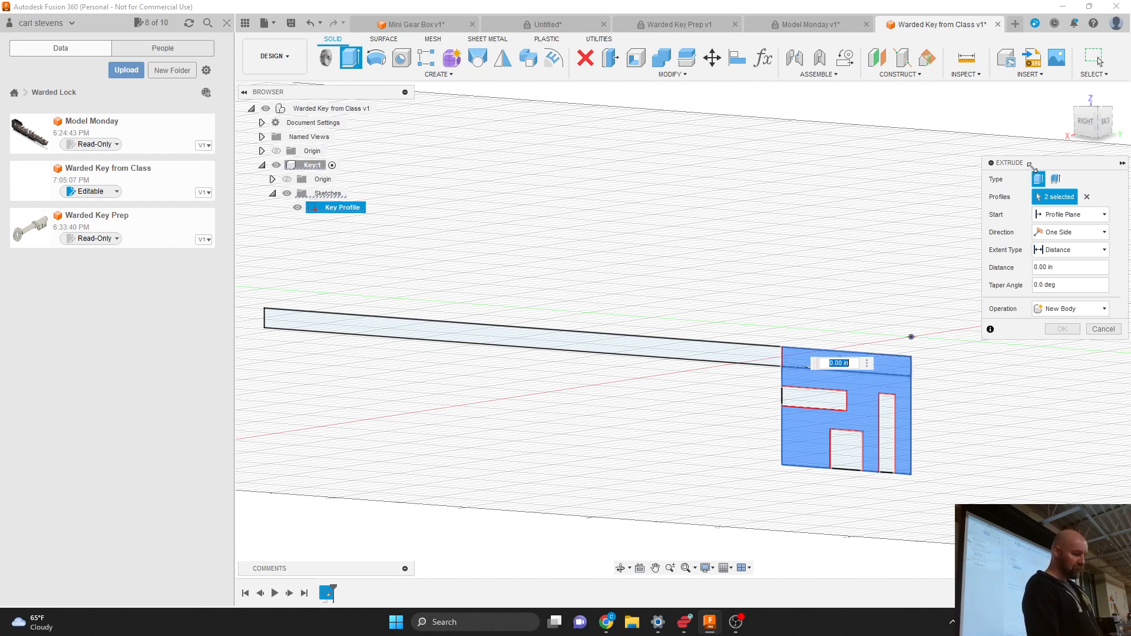
# Extrude the selected bit and short shaft section symmetrically as a new body, using a whole-length distance of 0.25 in.
pyautogui.moveTo(1031, 164); pyautogui.dragTo(629, 159)
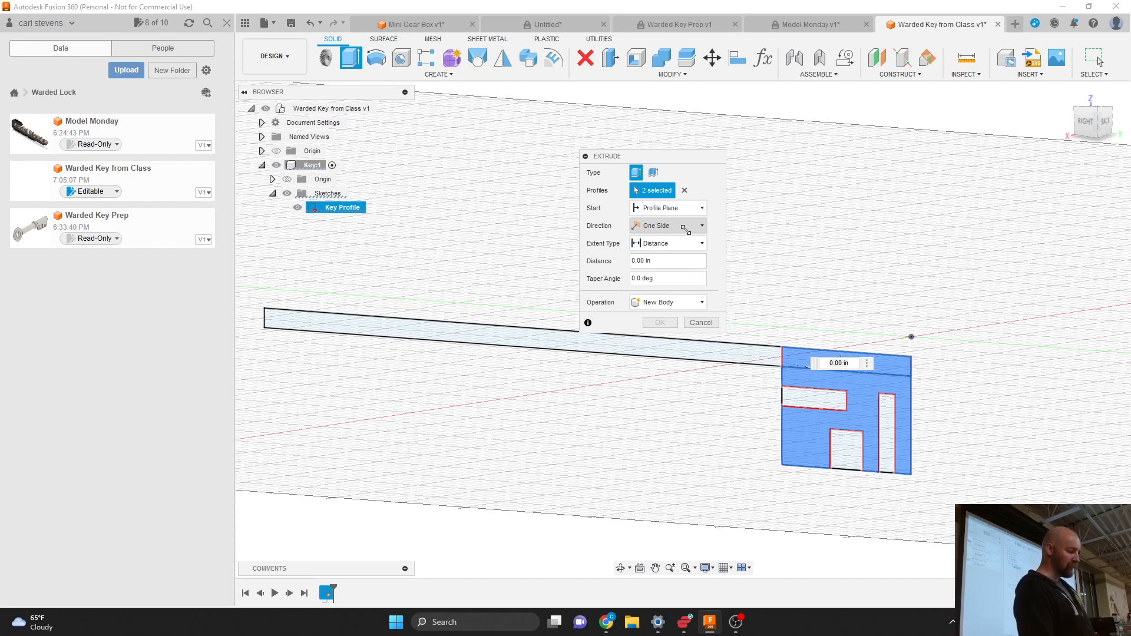
pyautogui.click(683, 226)
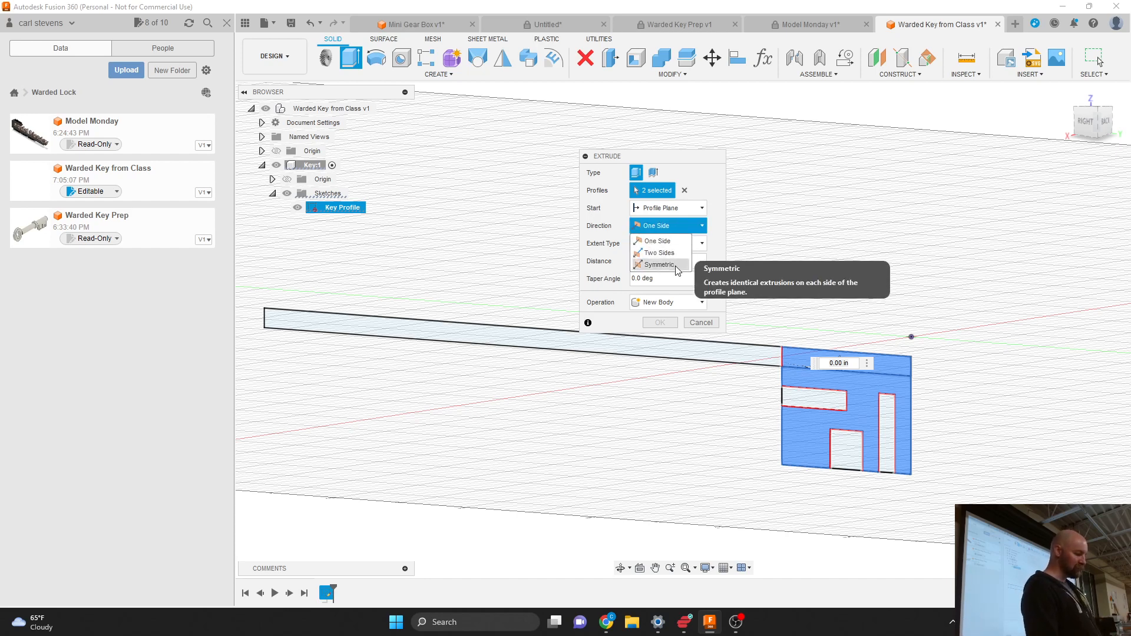
pyautogui.click(658, 264)
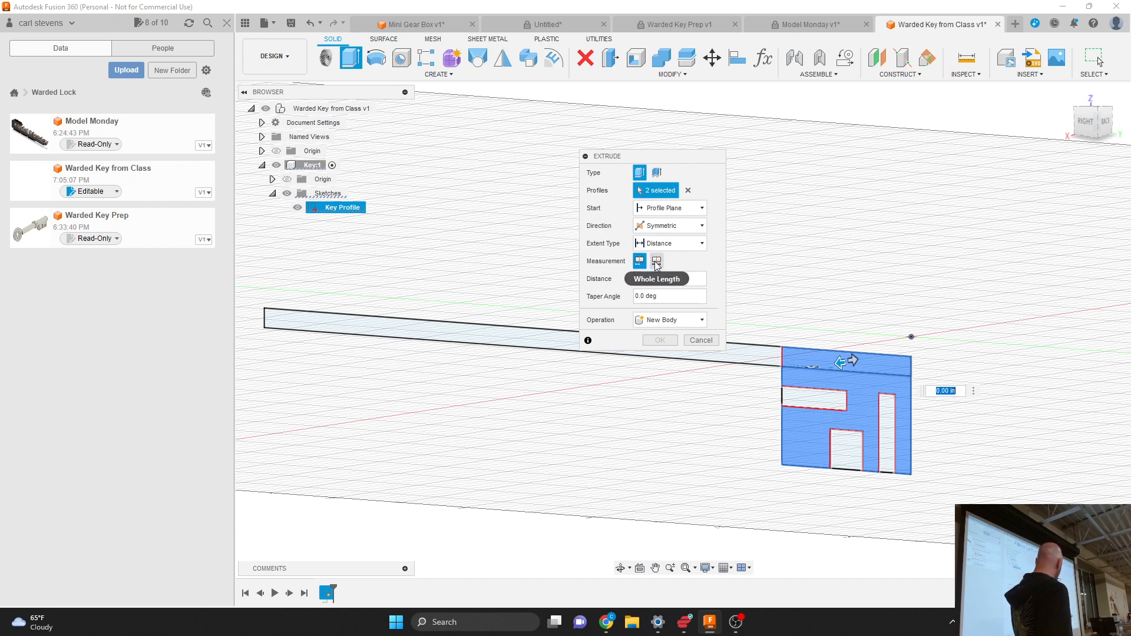
pyautogui.click(656, 262)
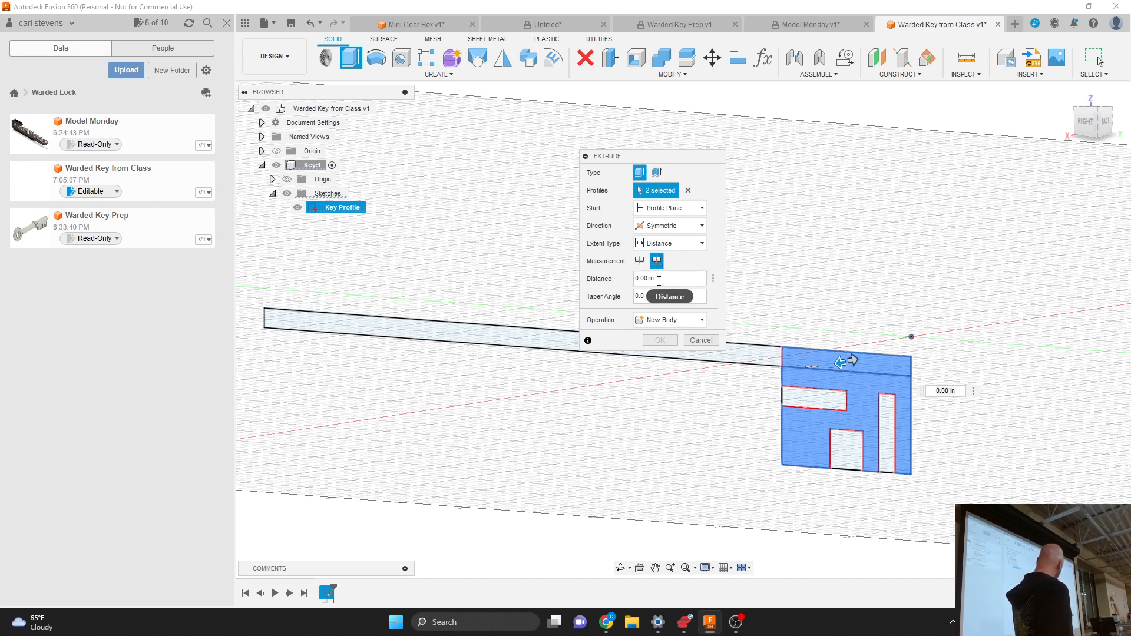
pyautogui.click(658, 280)
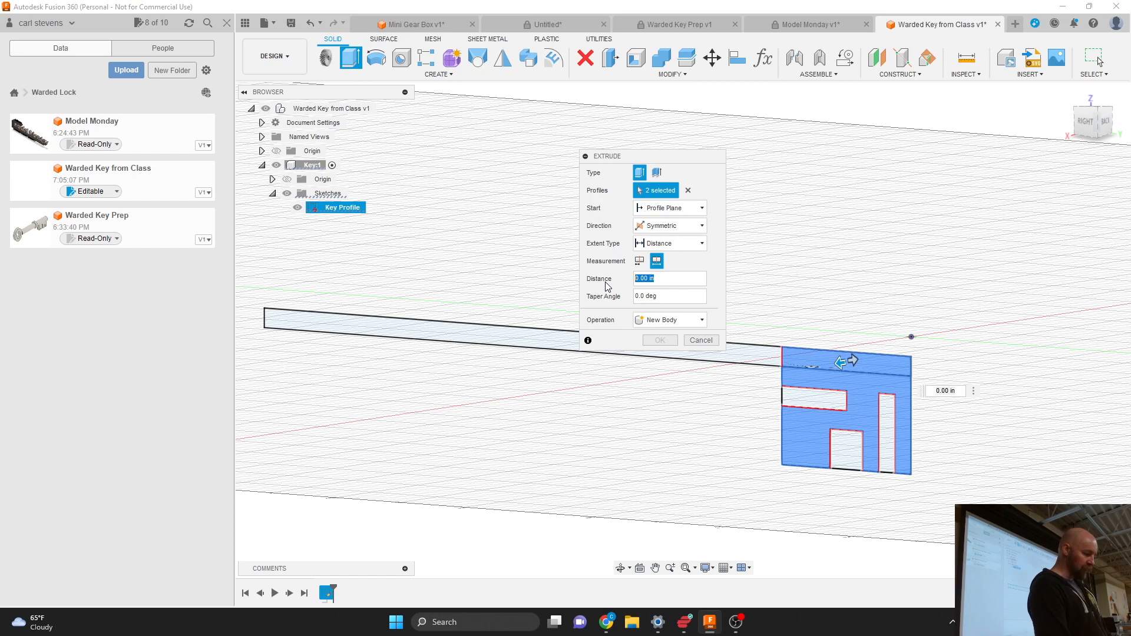
pyautogui.press('BackSpace')
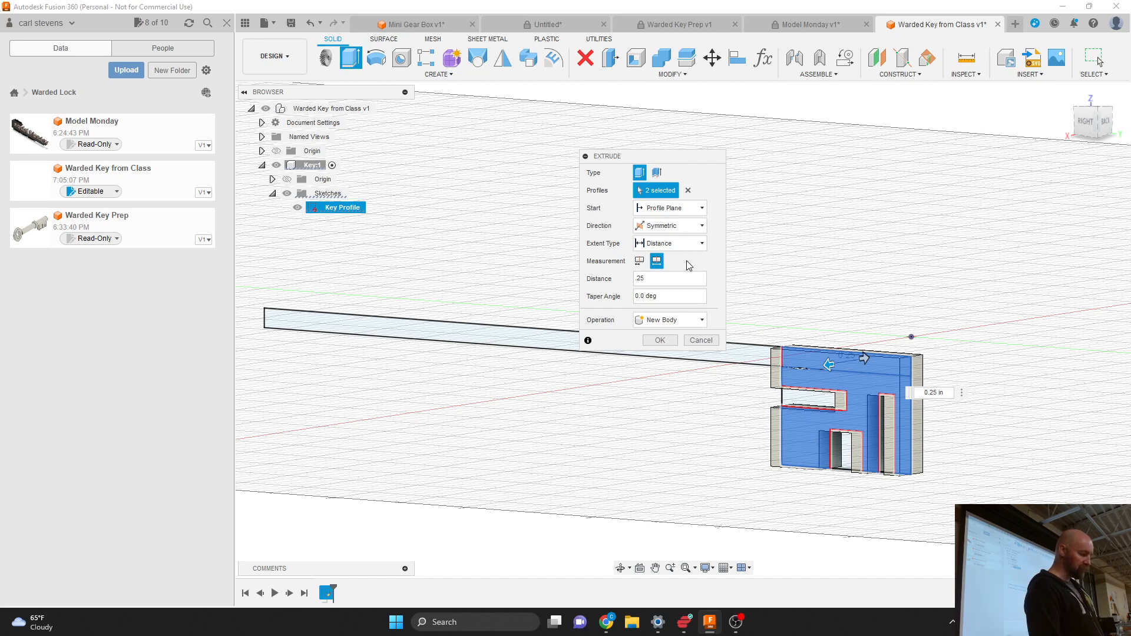
pyautogui.press('Return')
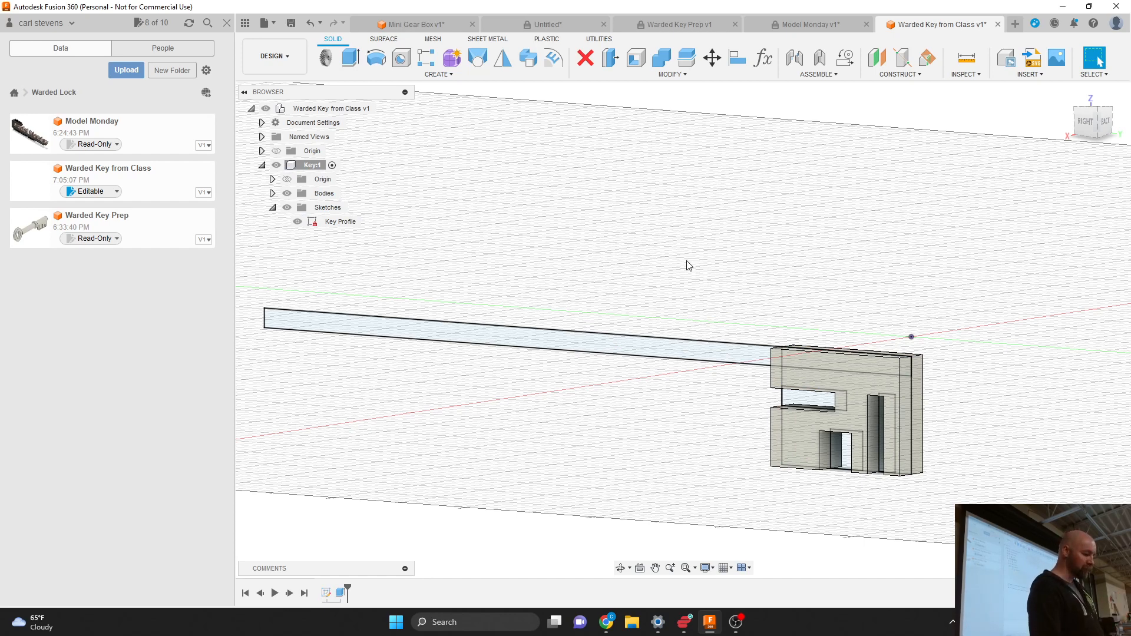
# Start a Revolve using the long shaft section and the short section above the bit as profiles.
pyautogui.scroll(2, 868, 457)
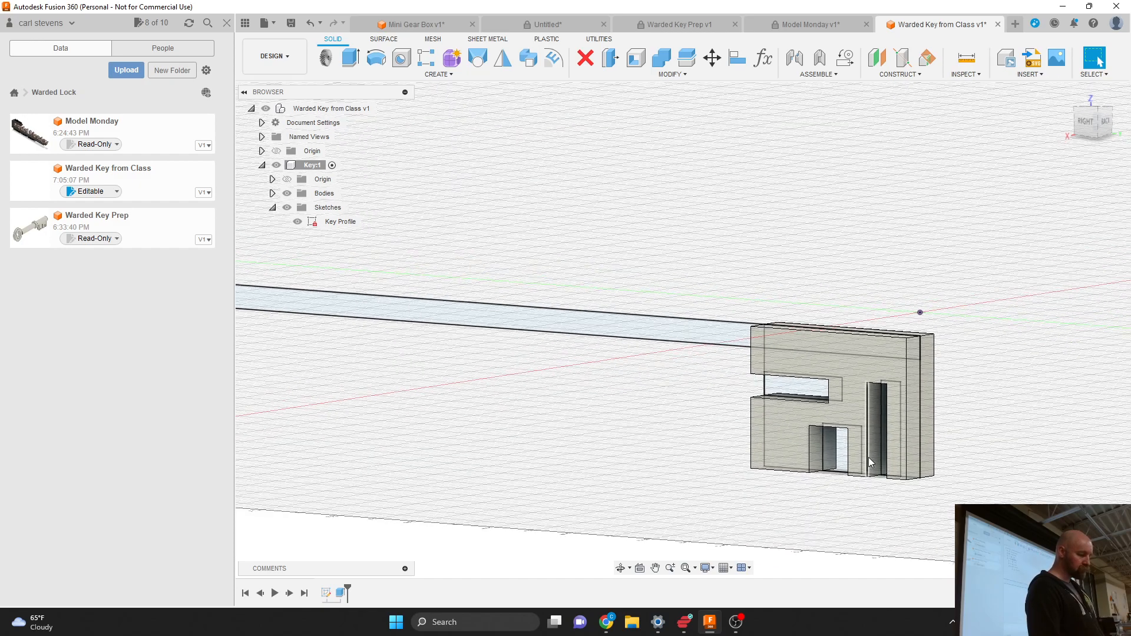
pyautogui.scroll(-1, 868, 457)
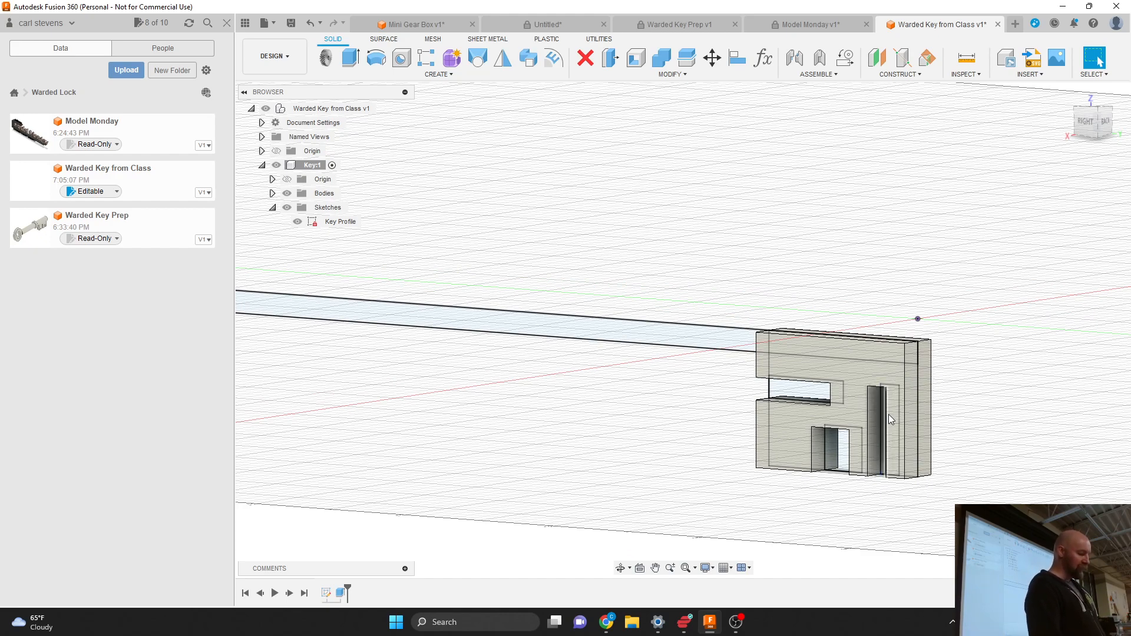
pyautogui.scroll(-2, 990, 387)
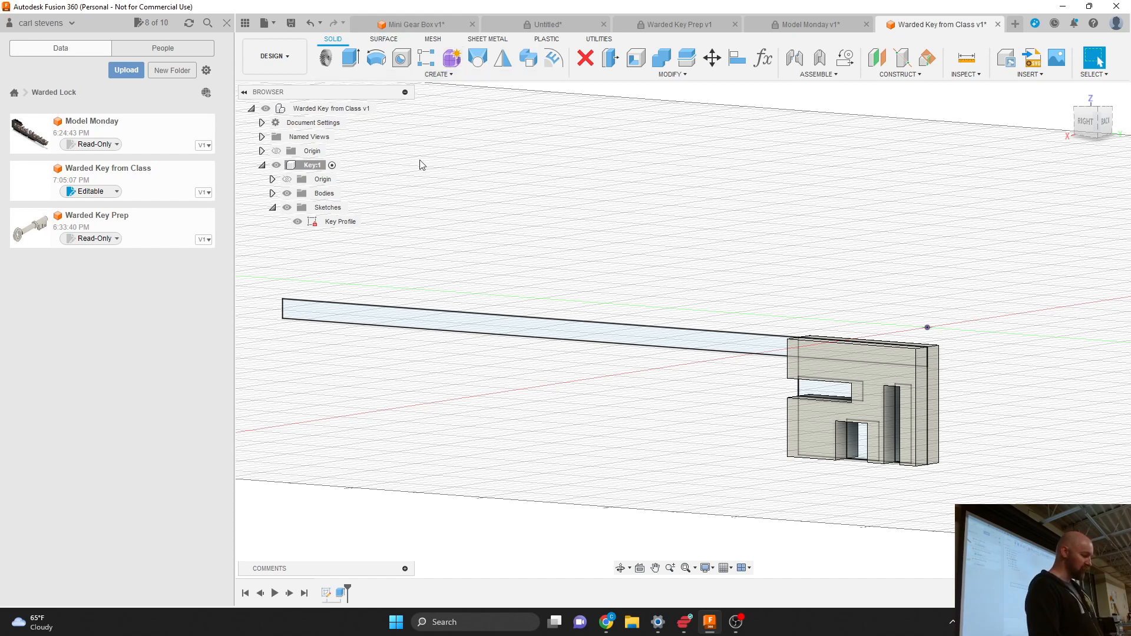
pyautogui.click(436, 75)
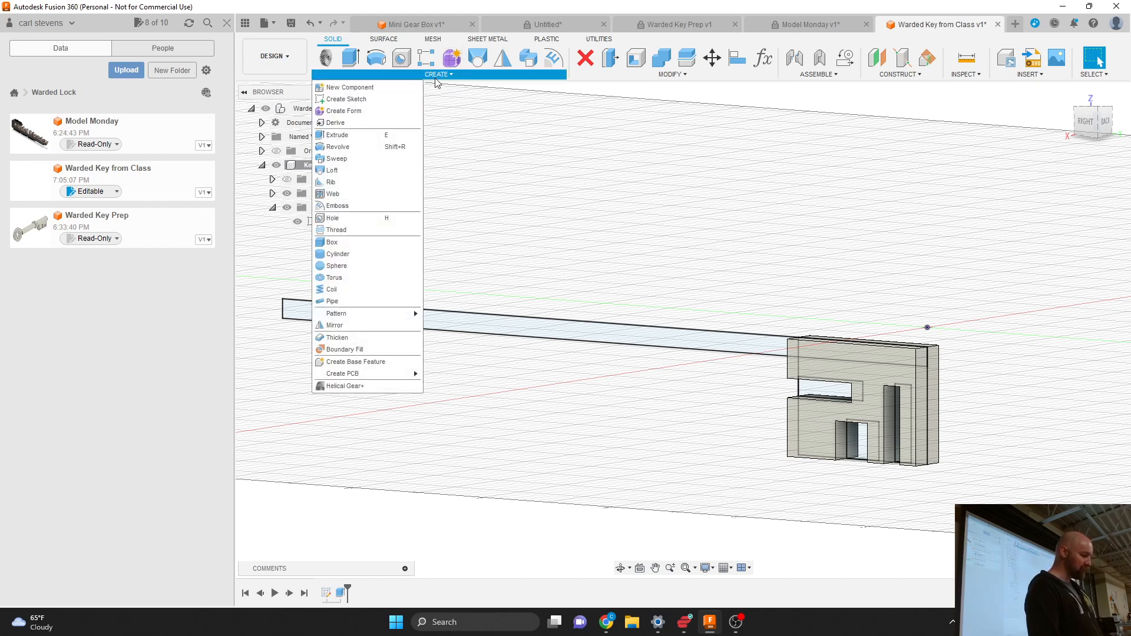
pyautogui.click(338, 146)
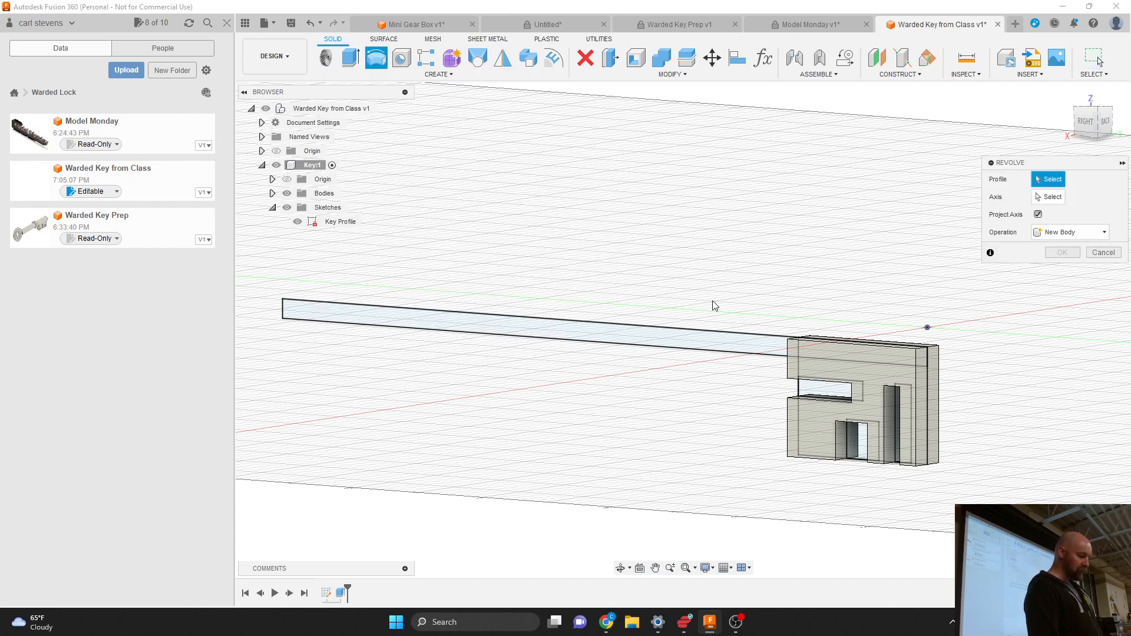
pyautogui.click(272, 193)
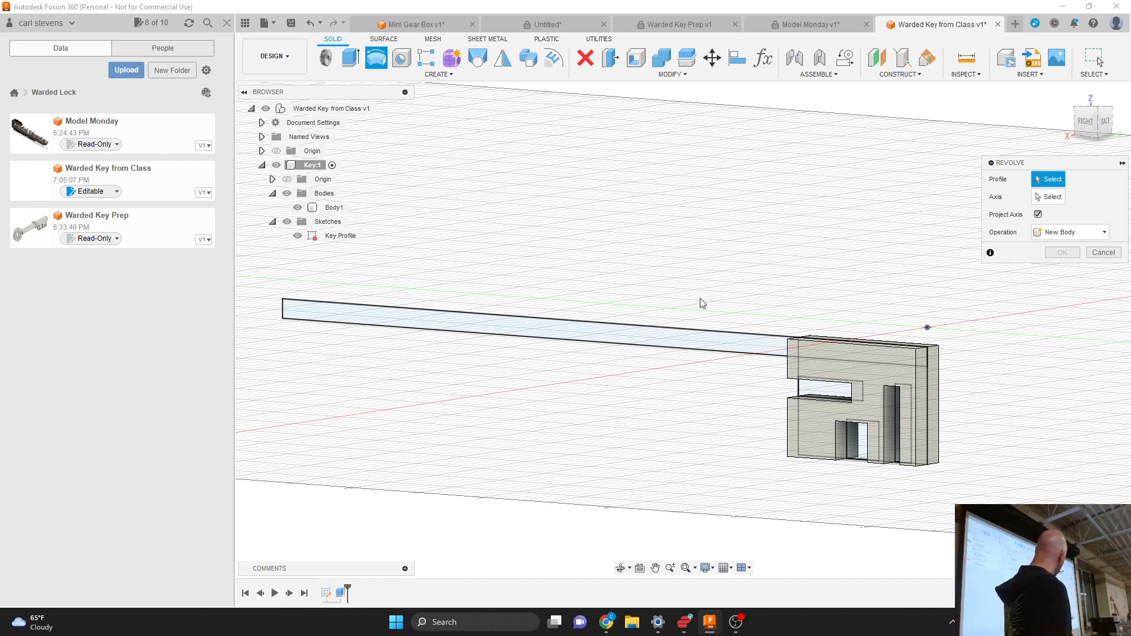
pyautogui.click(718, 347)
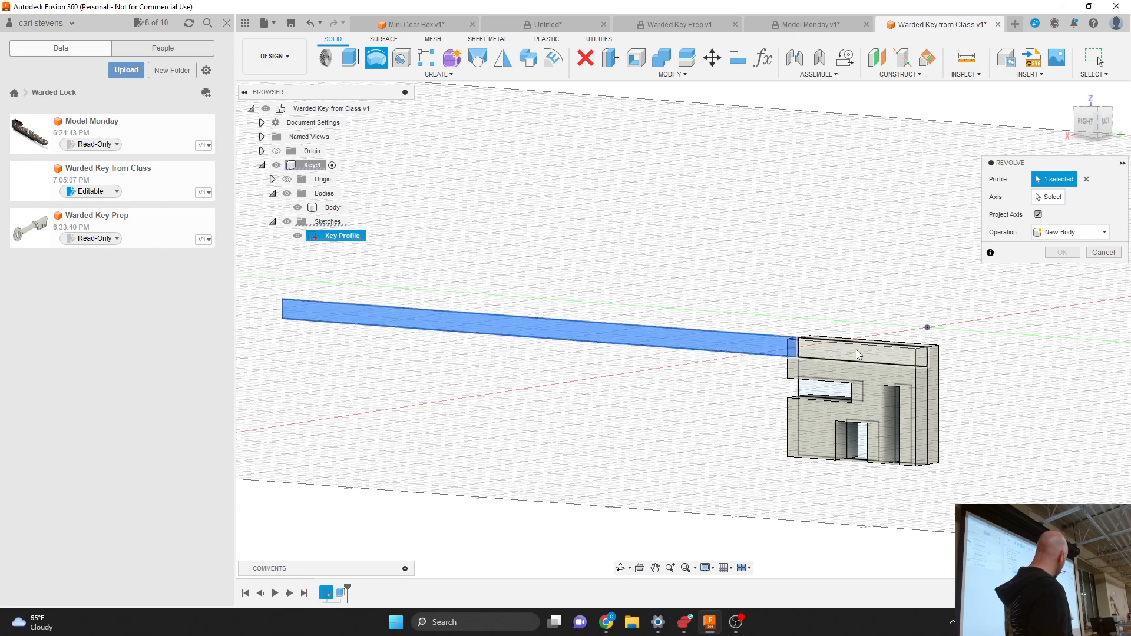
pyautogui.click(841, 358)
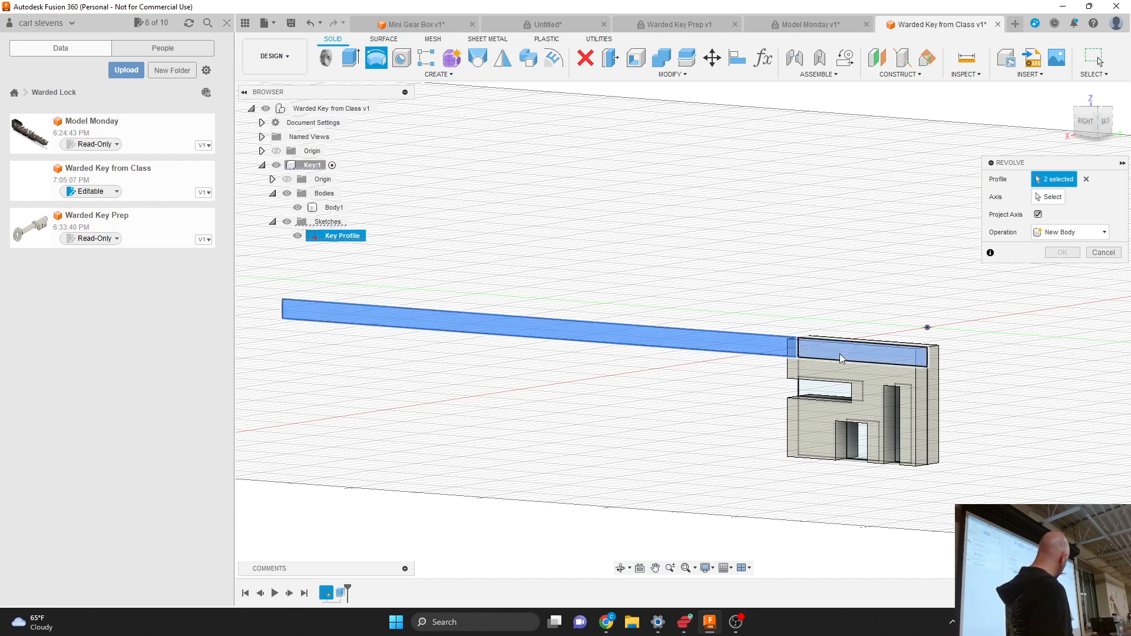
pyautogui.click(836, 355)
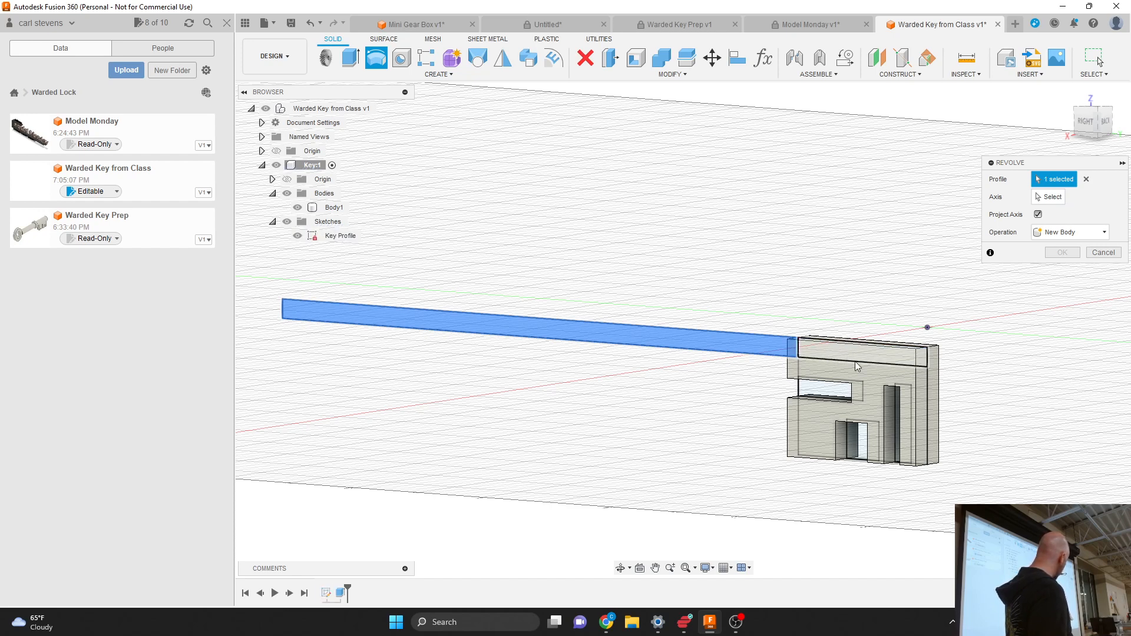
pyautogui.click(789, 352)
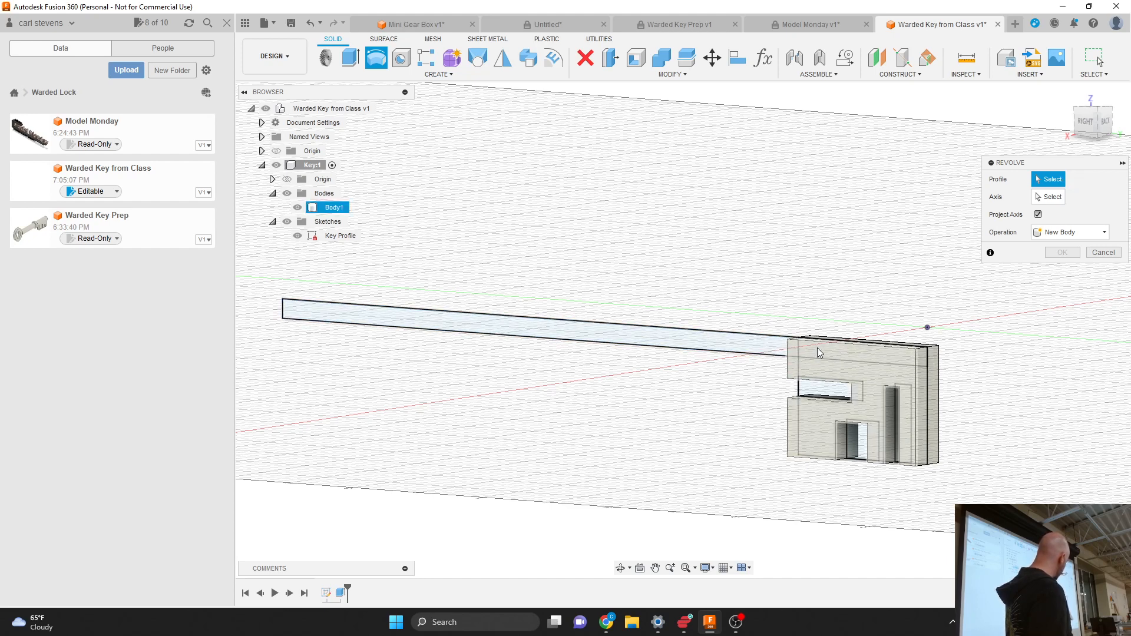
pyautogui.click(765, 347)
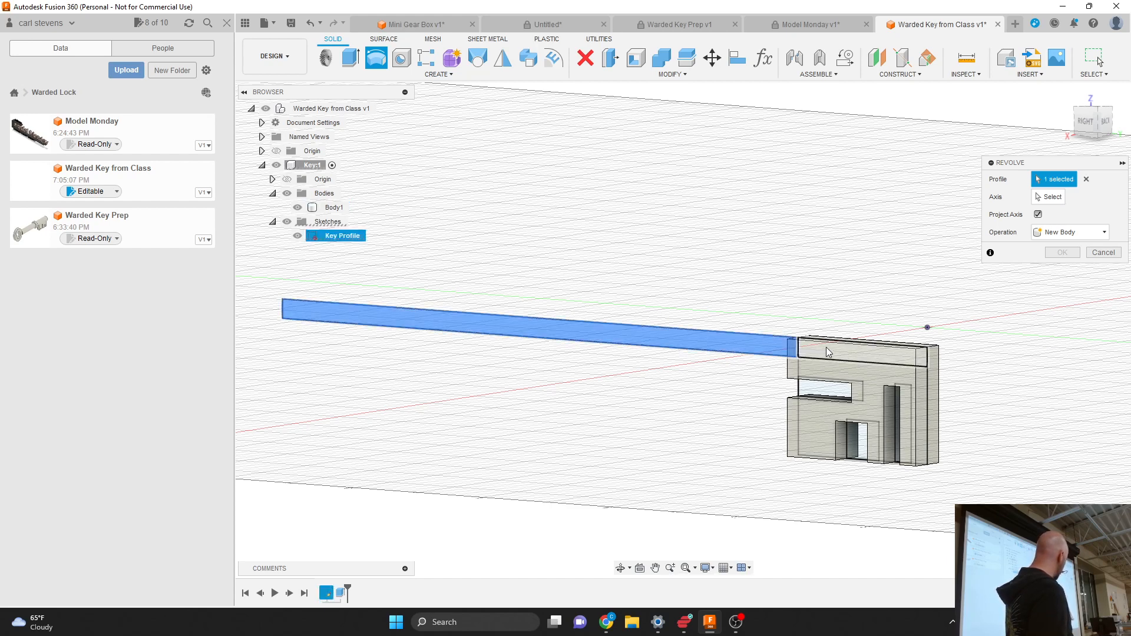
pyautogui.click(840, 357)
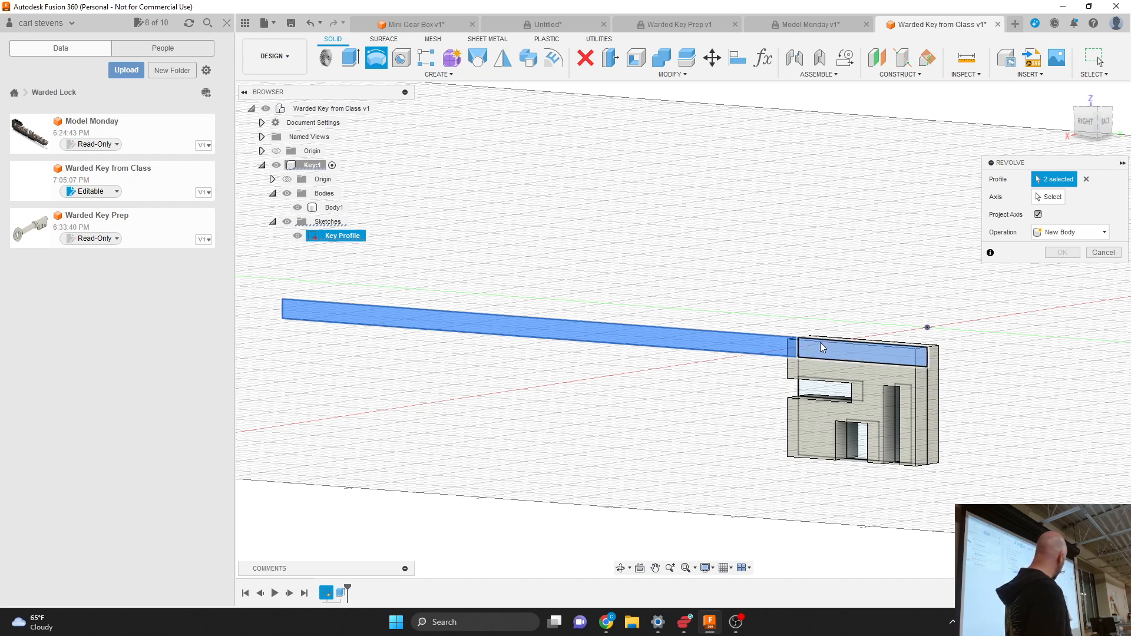
pyautogui.click(822, 348)
pyautogui.click(778, 354)
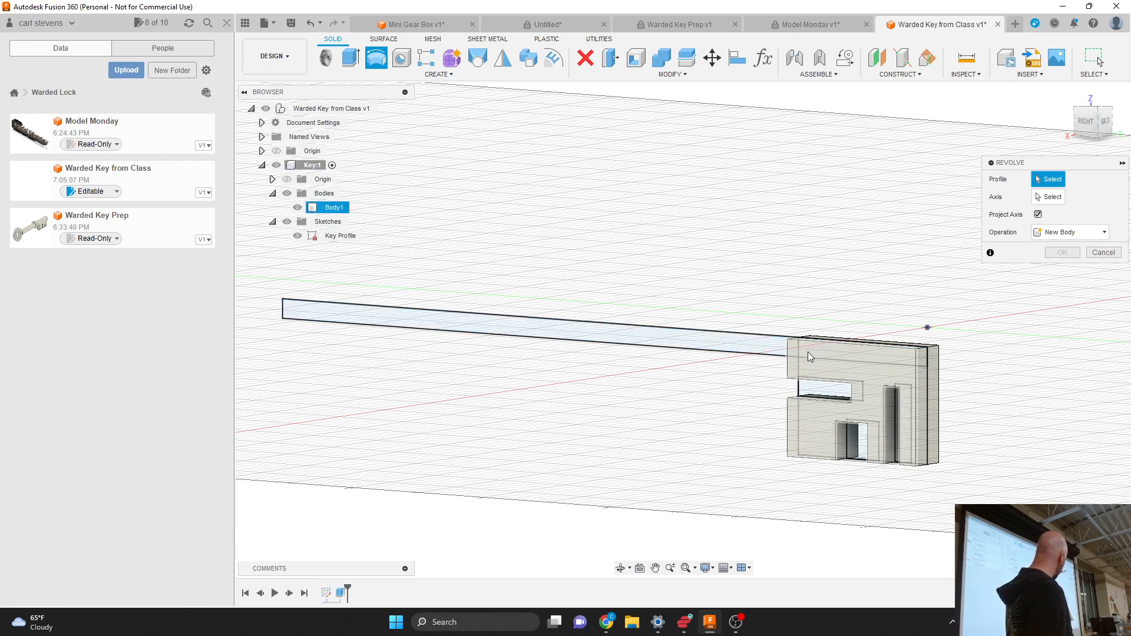
pyautogui.click(861, 378)
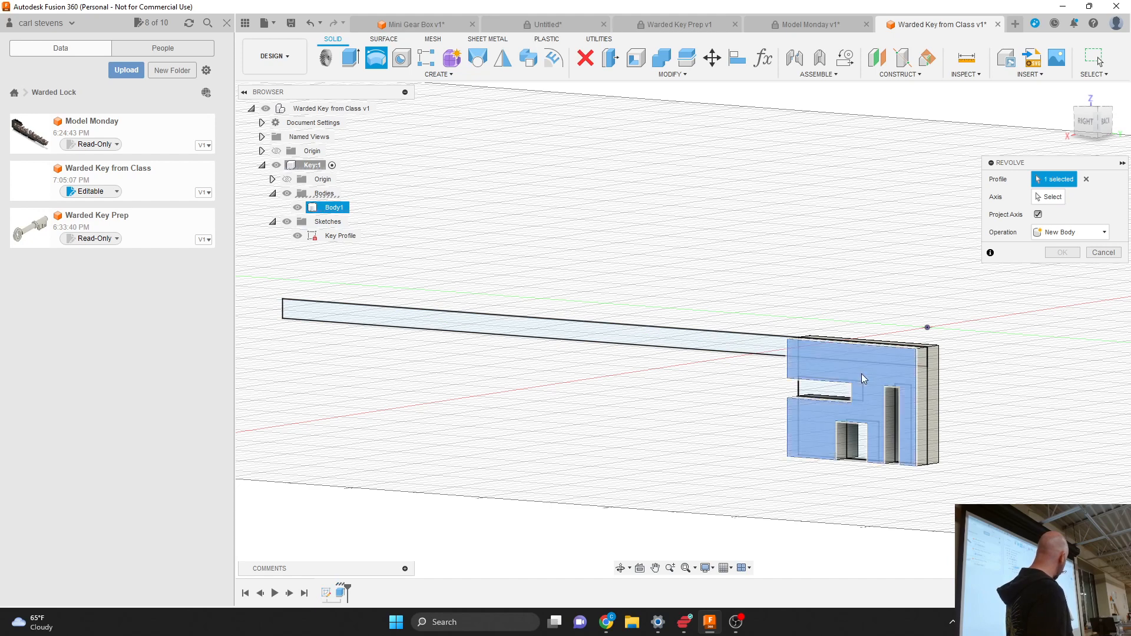
pyautogui.click(859, 359)
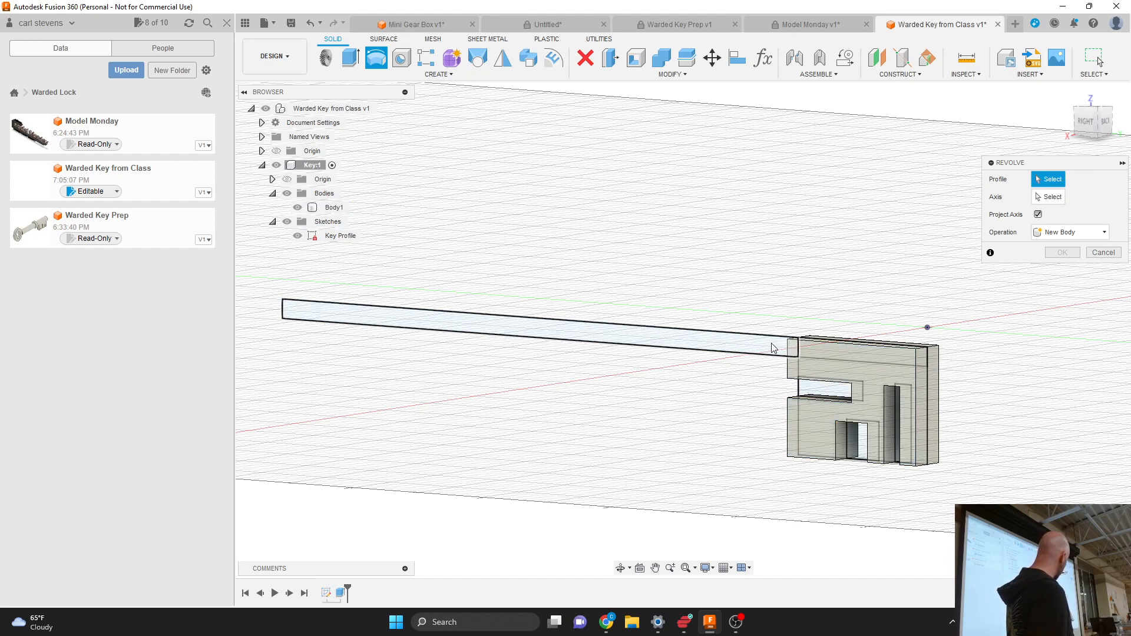
pyautogui.click(788, 351)
pyautogui.click(820, 352)
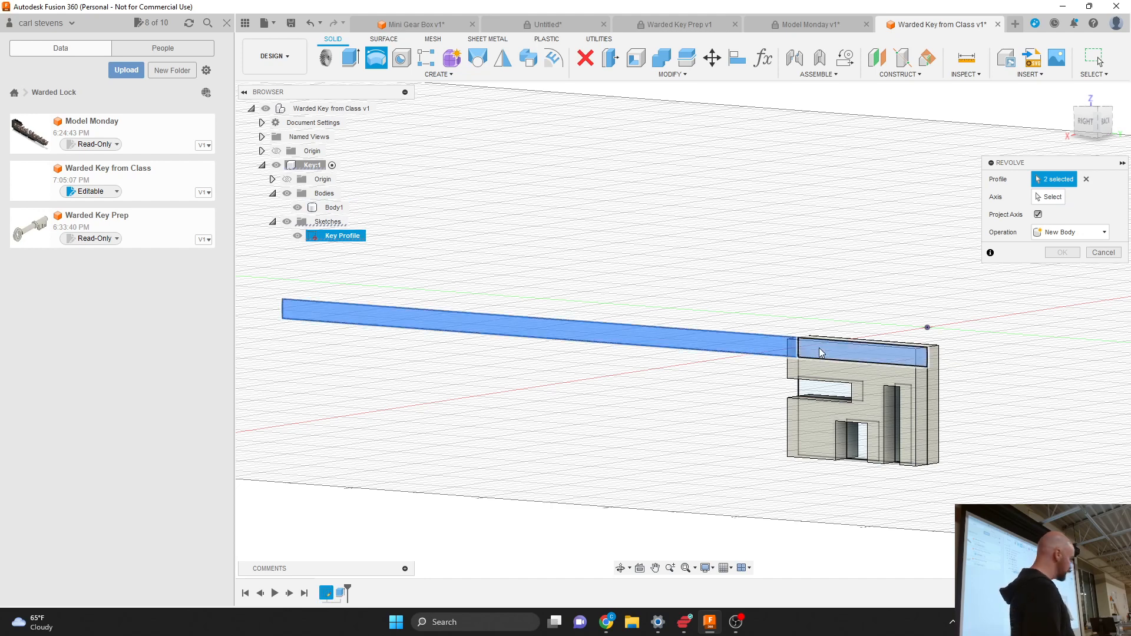
# Set the shaft to revolve 360 degrees about the origin's Y axis, with the operation set to Join.
pyautogui.click(1050, 197)
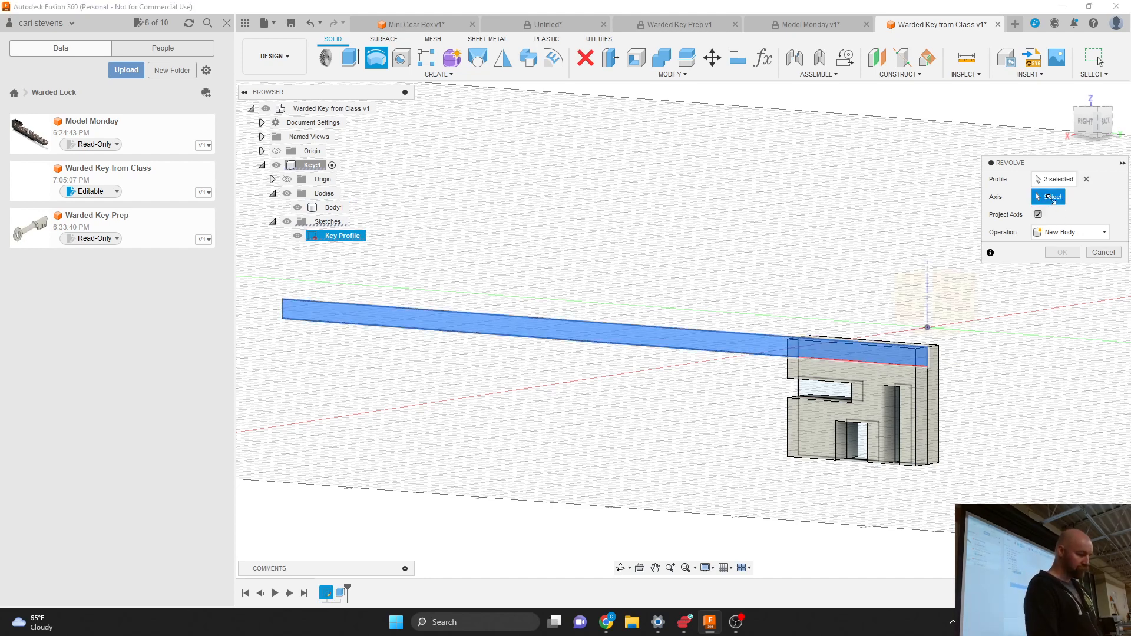
pyautogui.click(954, 332)
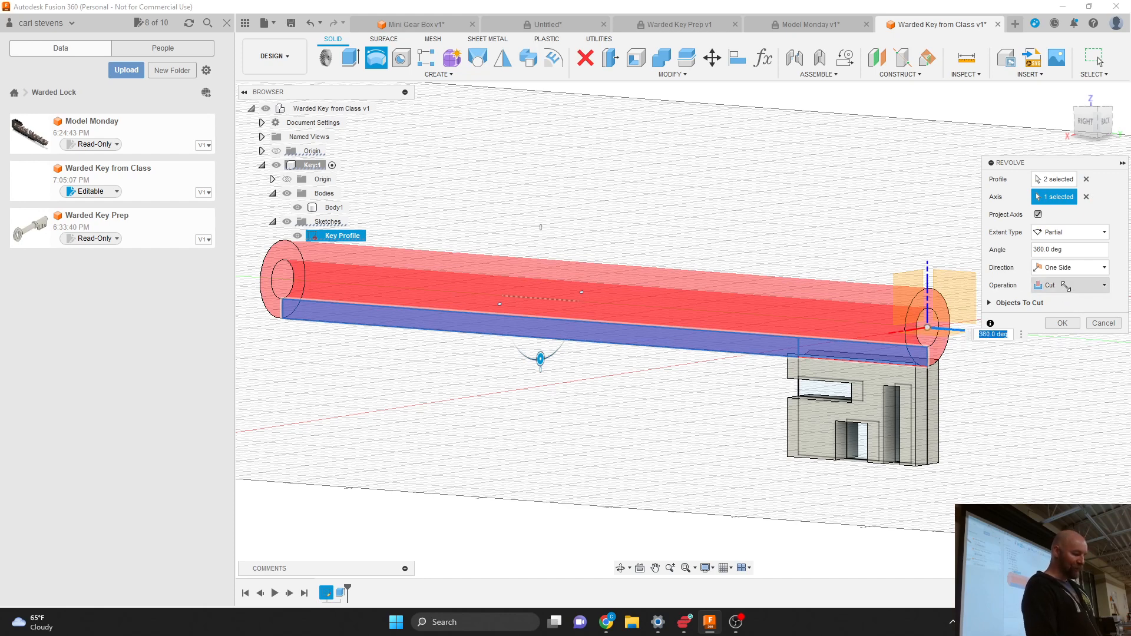
pyautogui.click(1066, 287)
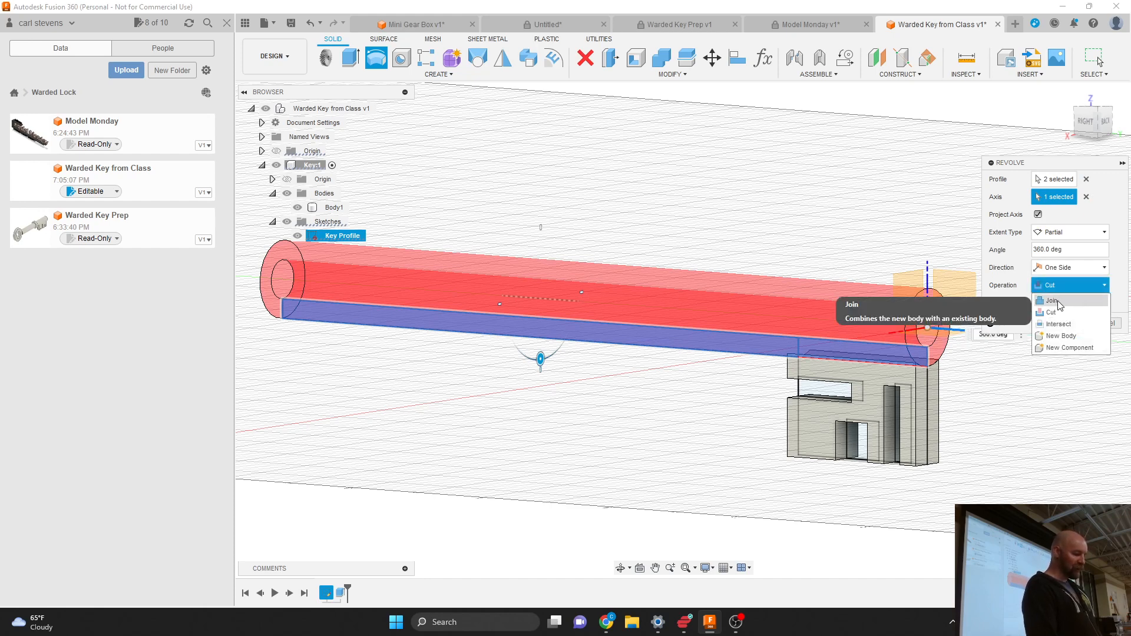
pyautogui.click(1054, 301)
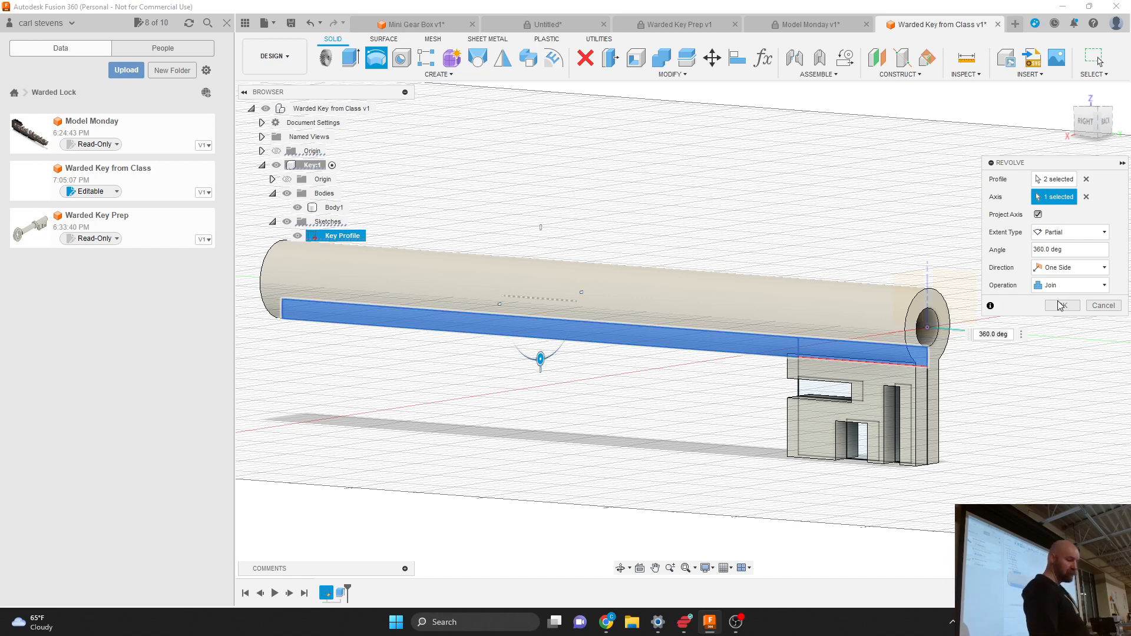
pyautogui.moveTo(1046, 166); pyautogui.dragTo(829, 121)
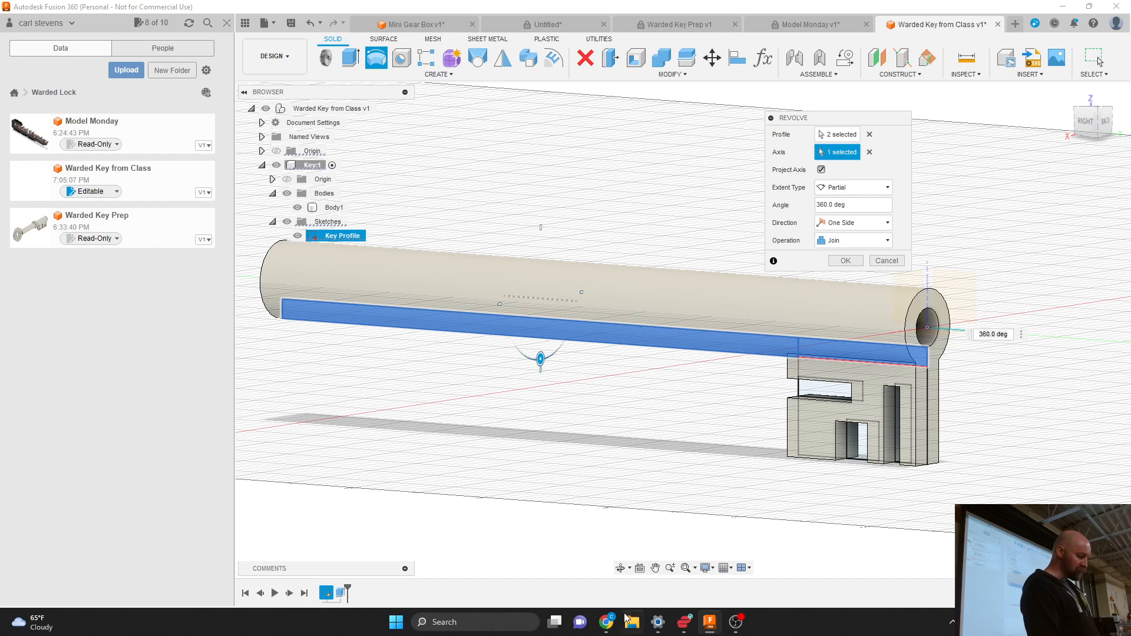
# Switch to Chrome, examine the key in the YouTube video "Adam Savage Makes a Lock From Scratch!", and return to Fusion 360.
pyautogui.click(648, 553)
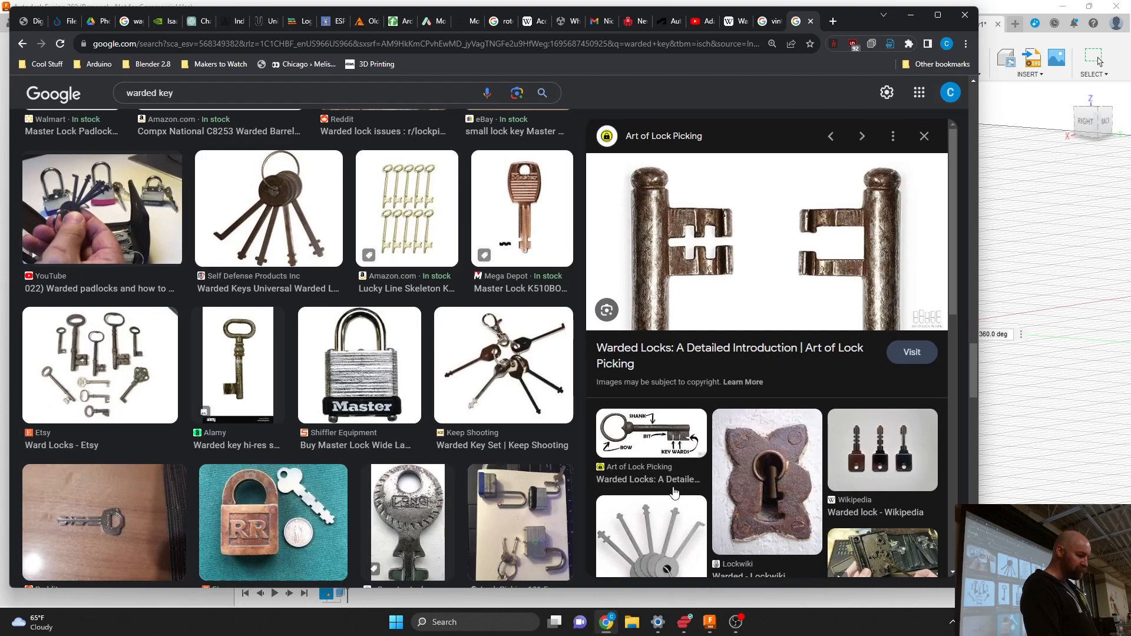
pyautogui.click(700, 25)
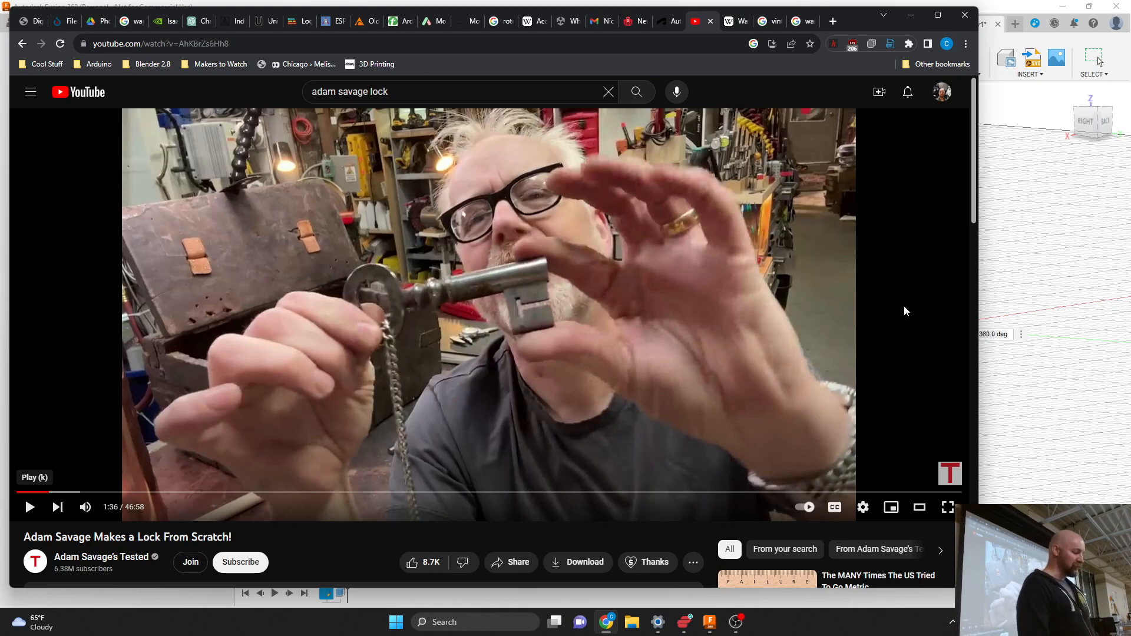
pyautogui.click(912, 16)
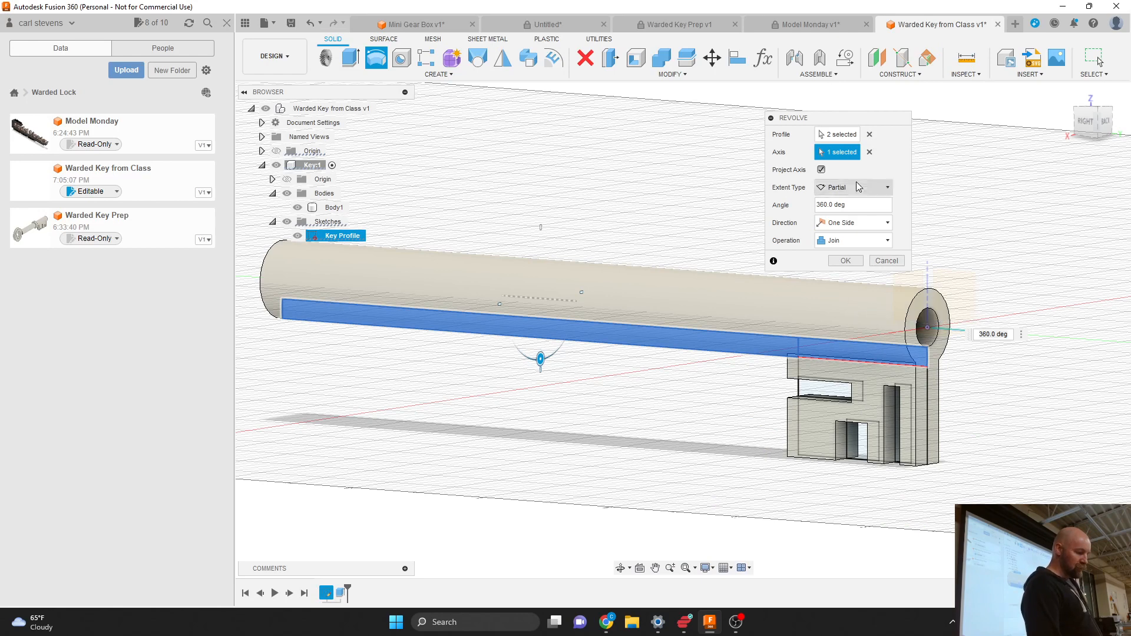
# Complete the joined 360-degree revolve of the key shaft and rename the resulting body as Key.
pyautogui.moveTo(834, 120); pyautogui.dragTo(857, 111)
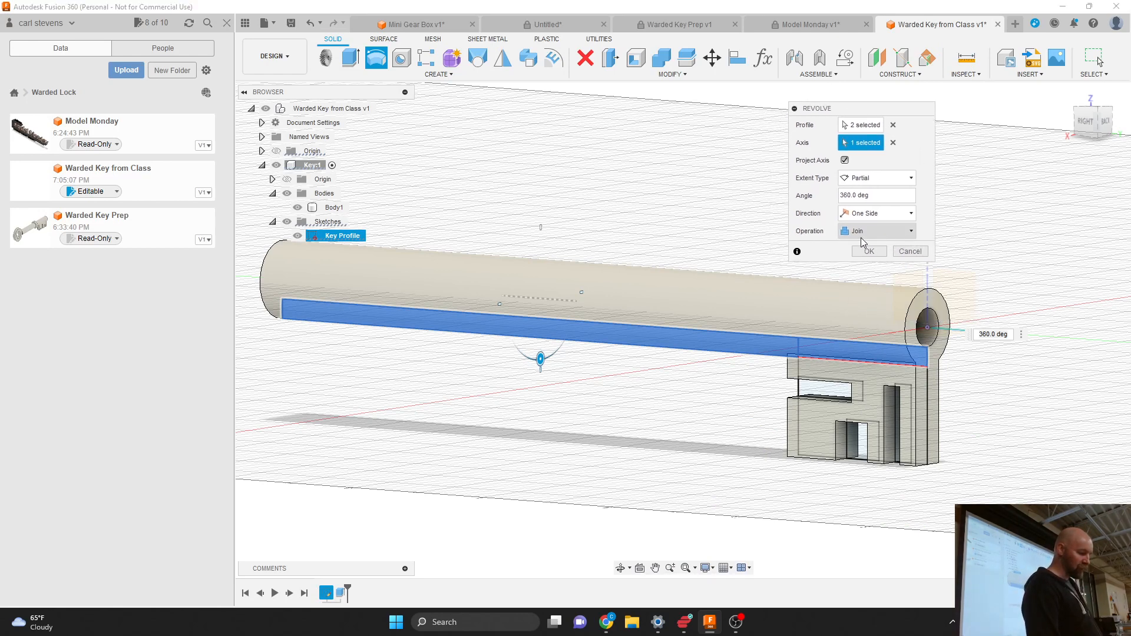
pyautogui.click(867, 252)
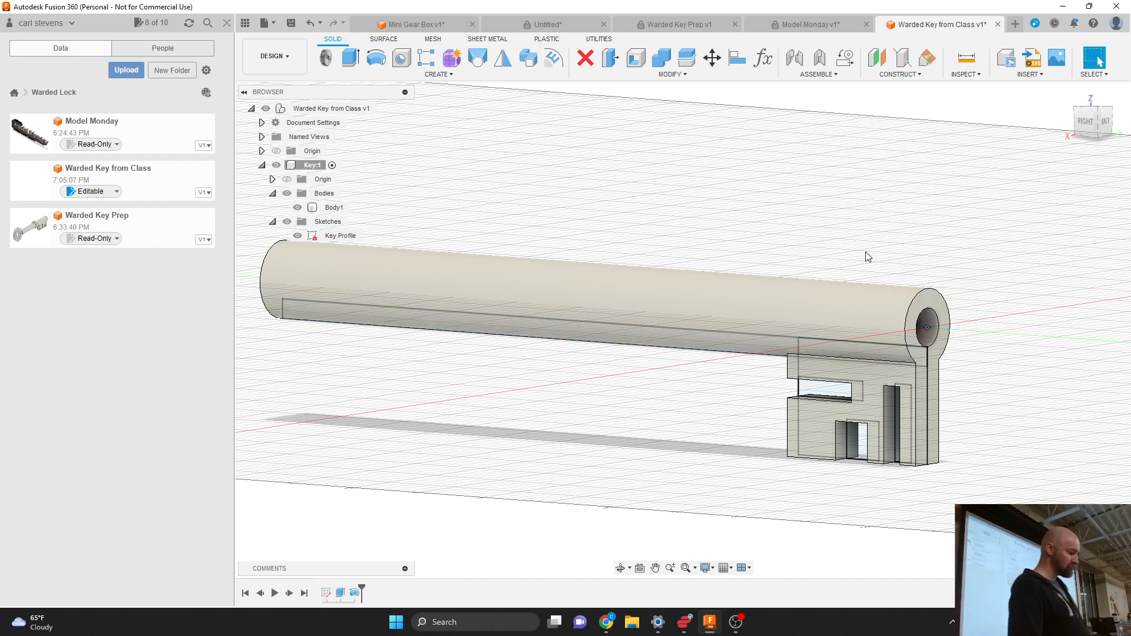
pyautogui.click(331, 207)
pyautogui.doubleClick(336, 207)
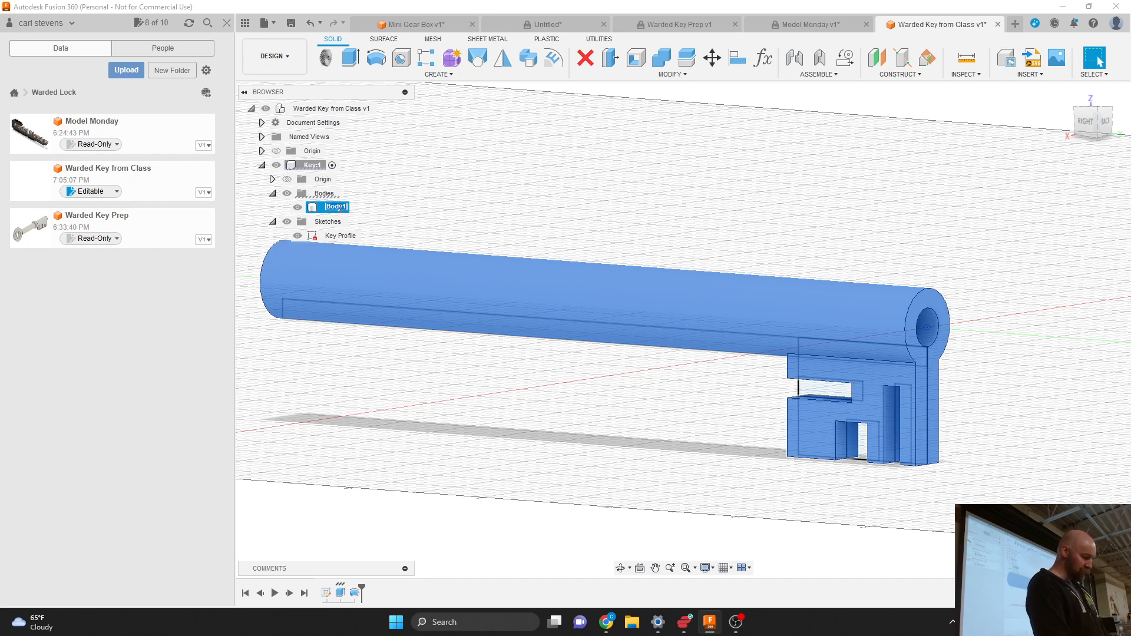
pyautogui.write('Key')
pyautogui.press('Return')
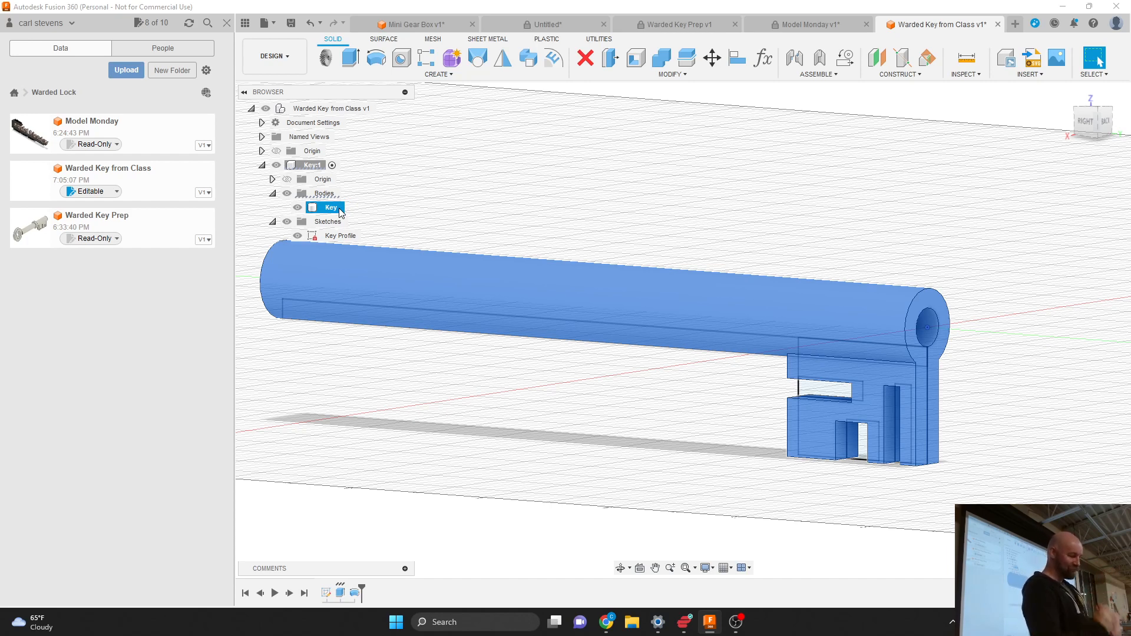
# Hide the Key Profile sketch so only the solid key body is displayed.
pyautogui.scroll(-2, 948, 460)
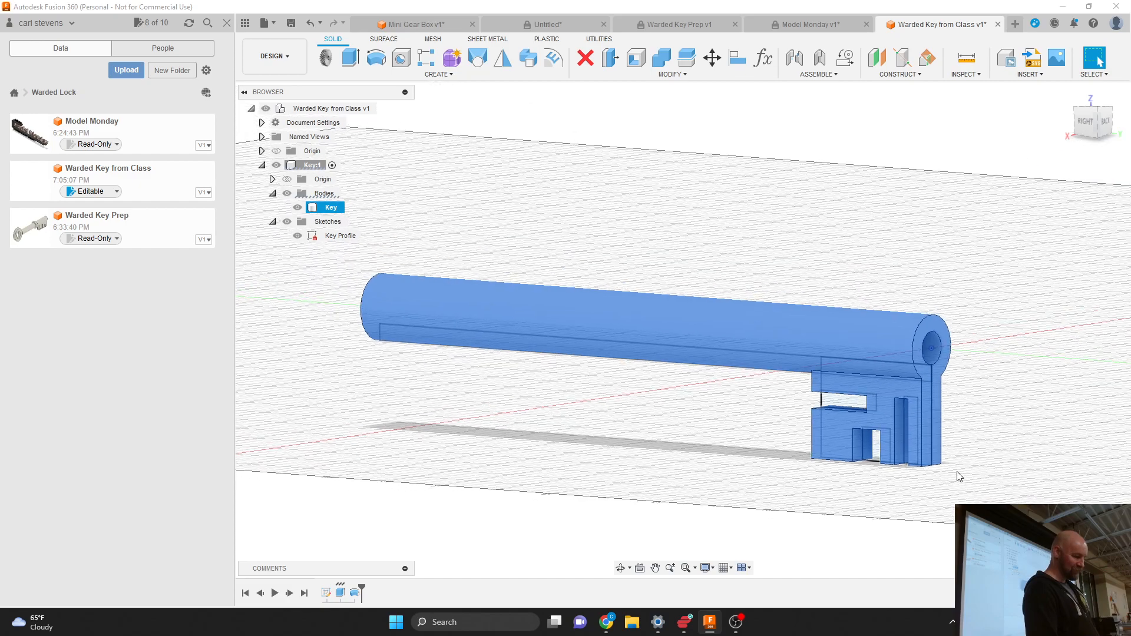
pyautogui.moveTo(1088, 125); pyautogui.dragTo(1082, 132)
pyautogui.click(619, 235)
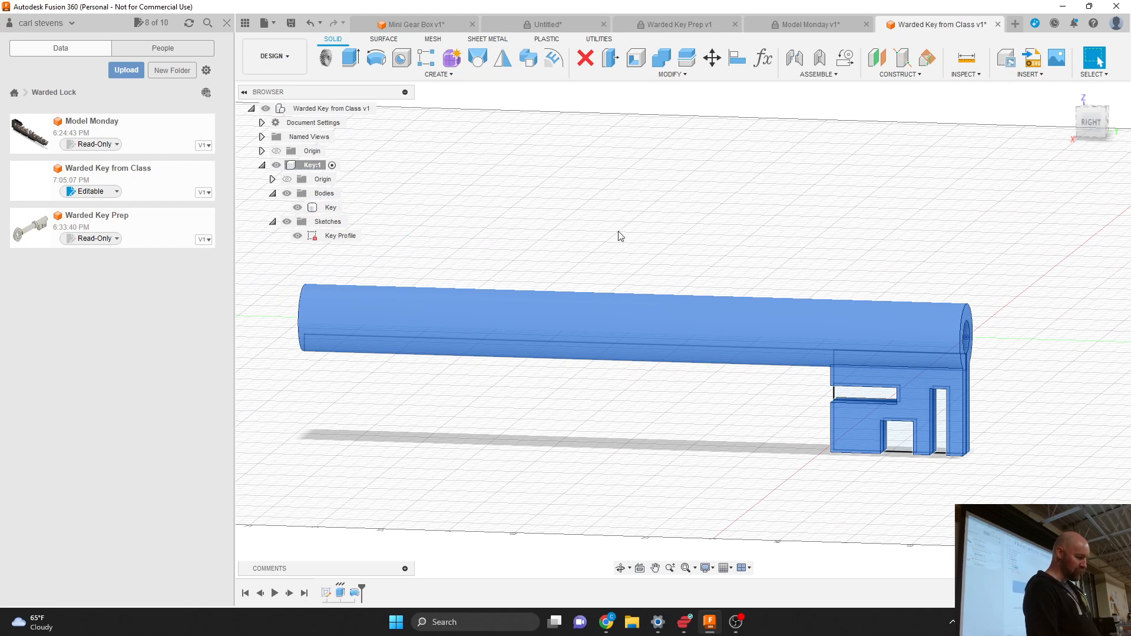
pyautogui.click(297, 236)
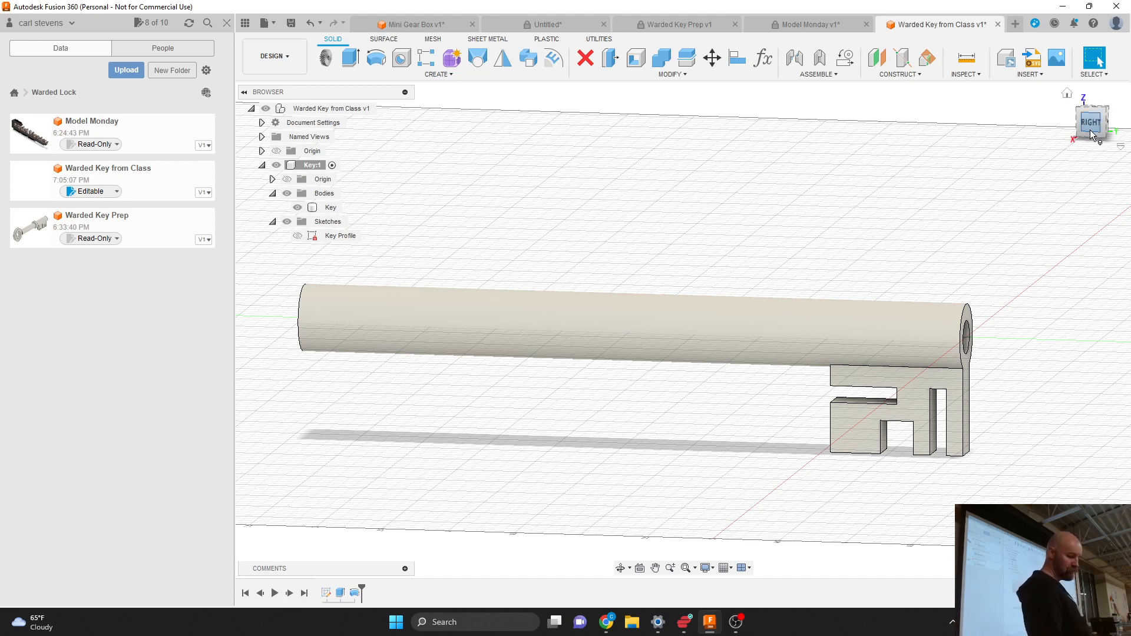
pyautogui.keyDown('shift'); pyautogui.moveTo(681, 331); pyautogui.dragTo(684, 329, button='middle'); pyautogui.keyUp('shift')
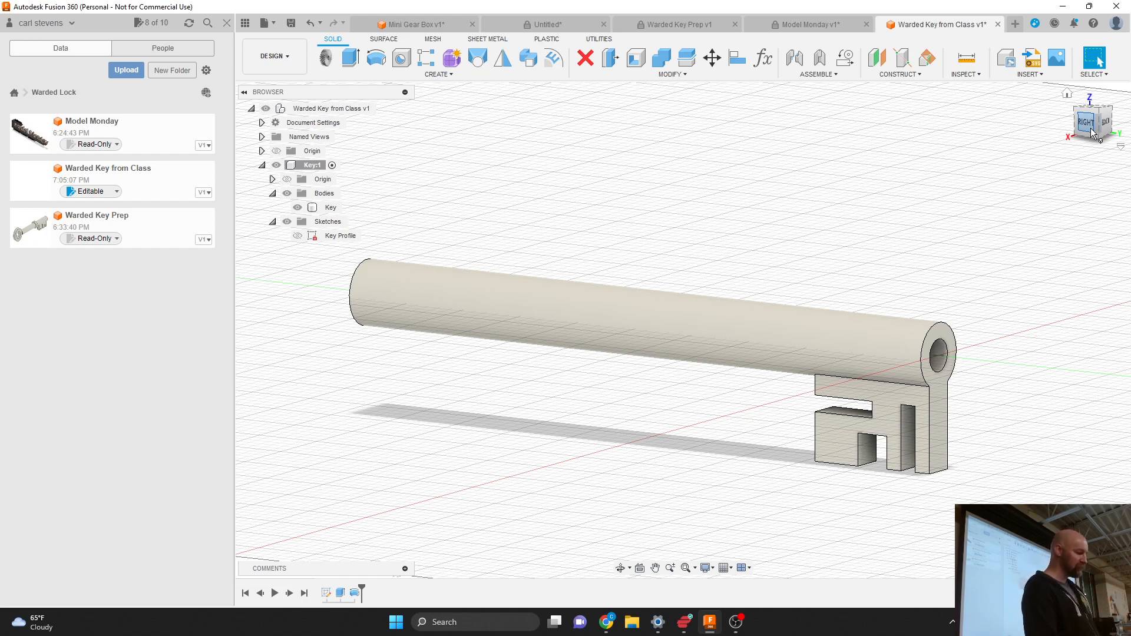
pyautogui.click(807, 358)
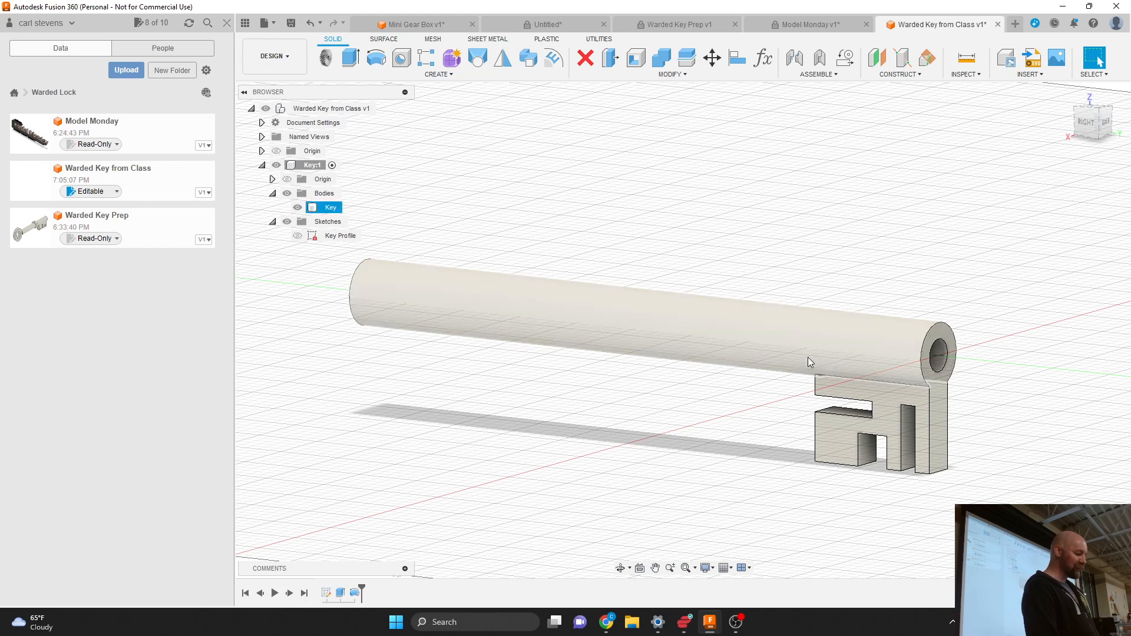
# Switch to the Chrome browser and search Google Images for "vintage key".
pyautogui.click(607, 626)
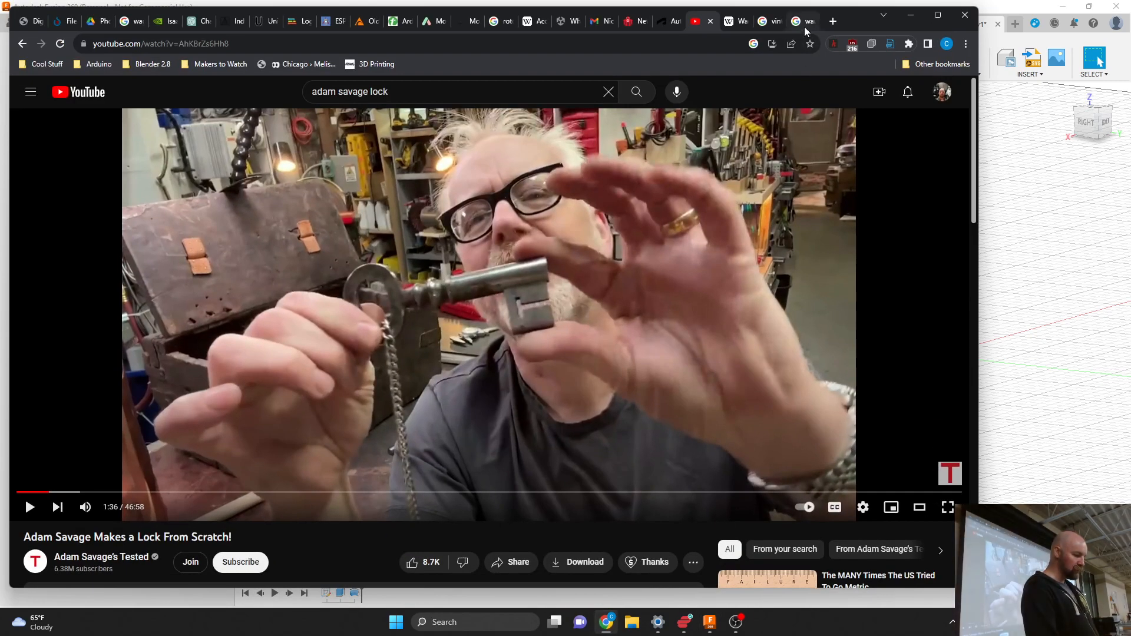
pyautogui.click(805, 27)
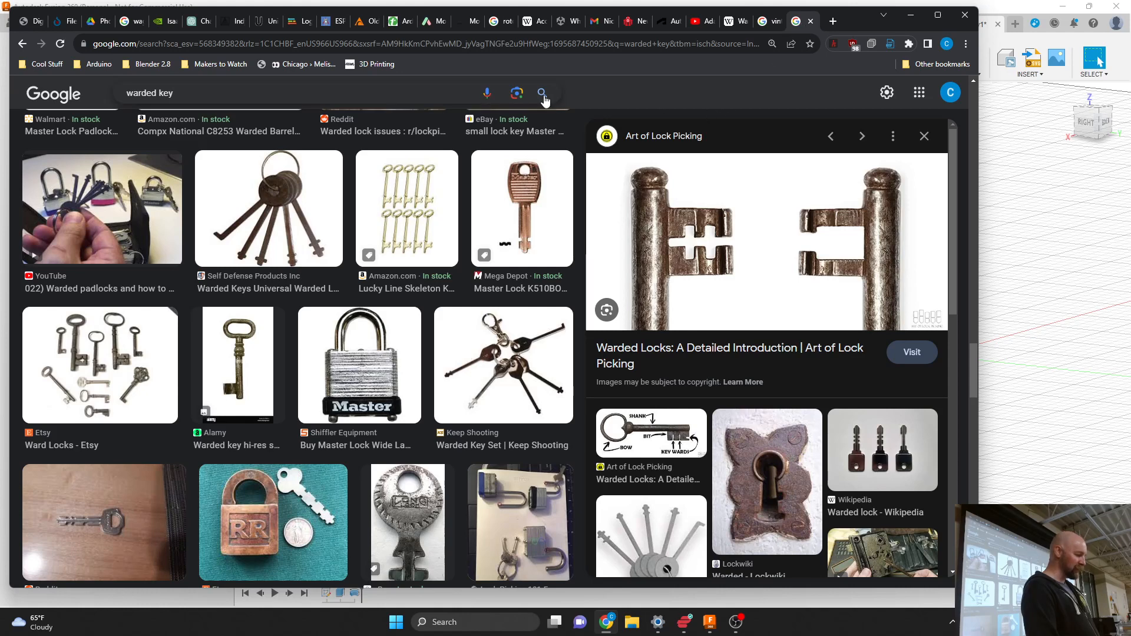
pyautogui.click(271, 92)
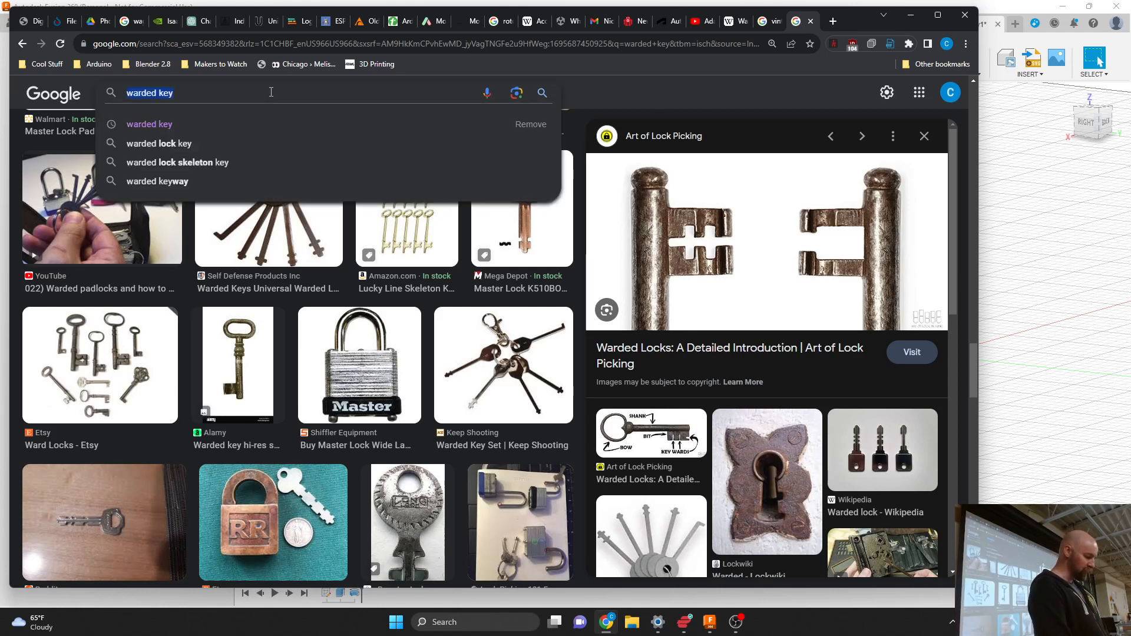
pyautogui.write('vinta')
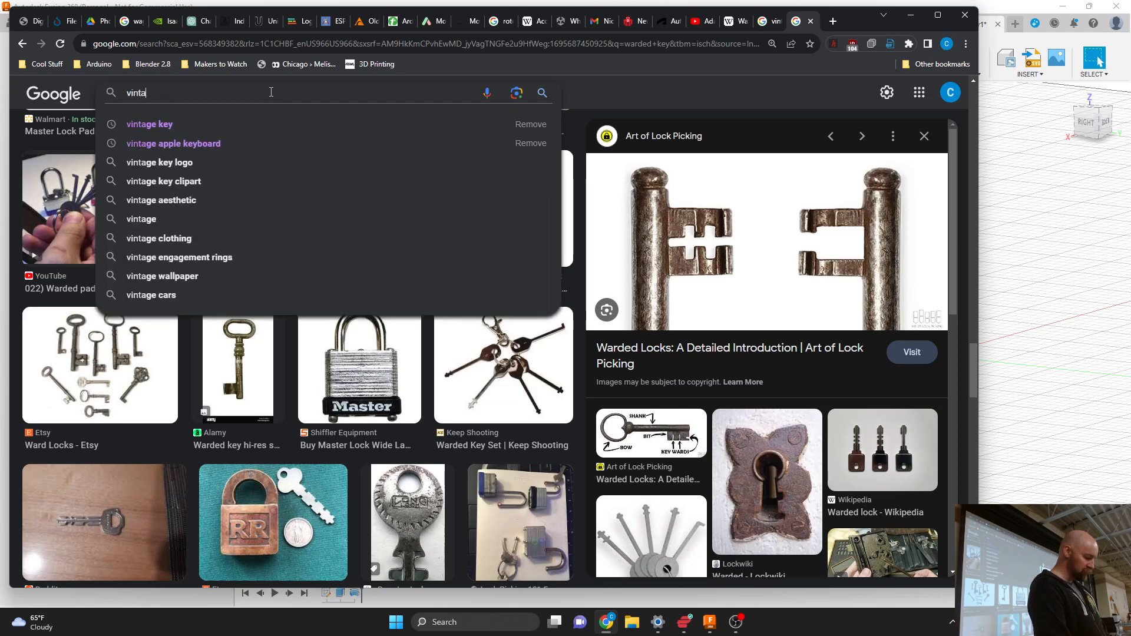
pyautogui.write('ge key')
pyautogui.press('Return')
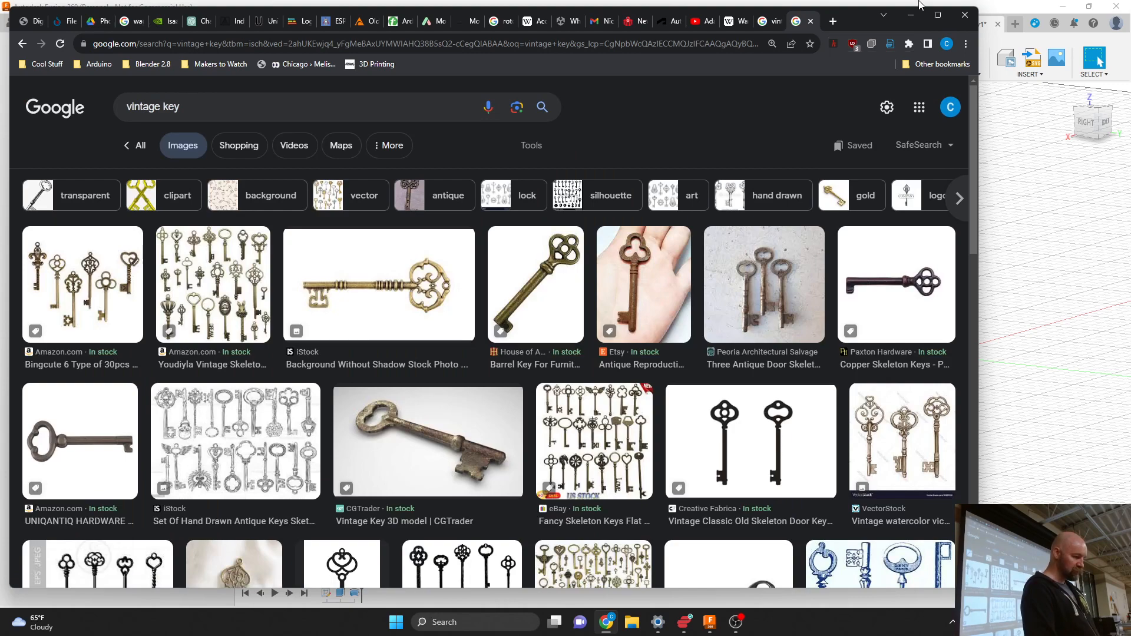
# Examine the vintage key image results, previewing the decal, Colourbox, skull, clover-top and silhouette keys for handle designs.
pyautogui.click(937, 15)
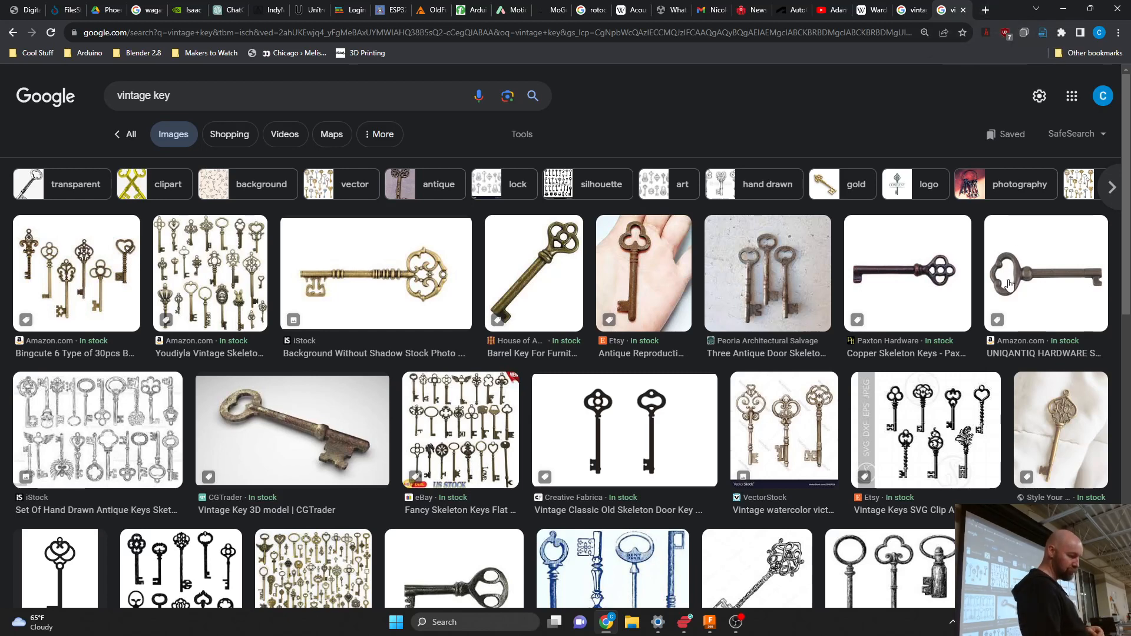
pyautogui.scroll(-2, 1012, 270)
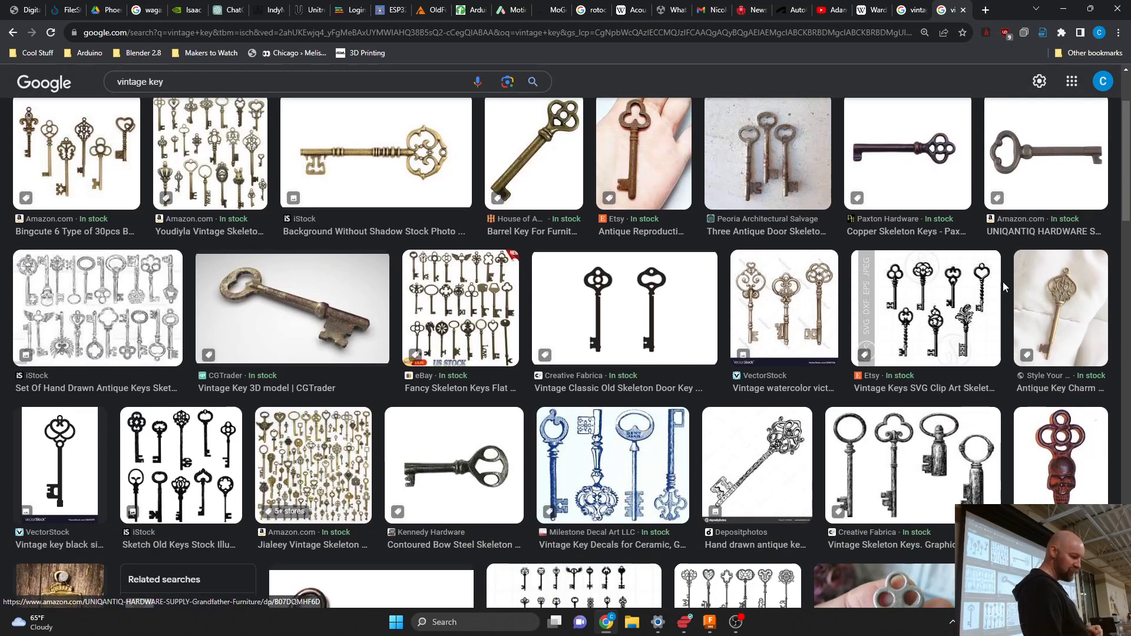
pyautogui.click(632, 454)
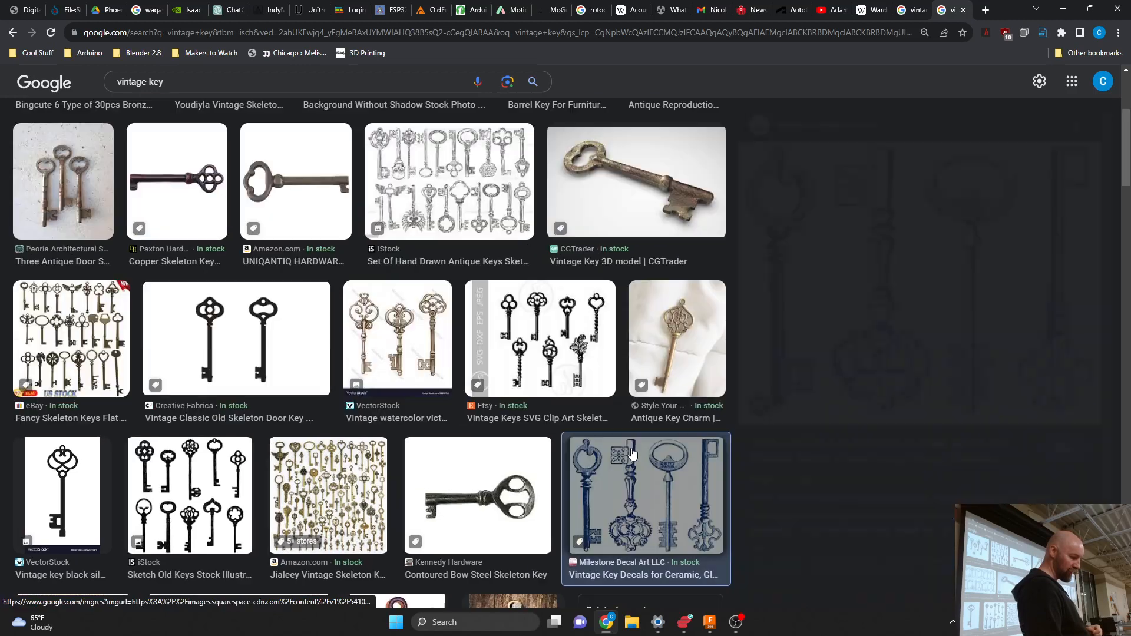
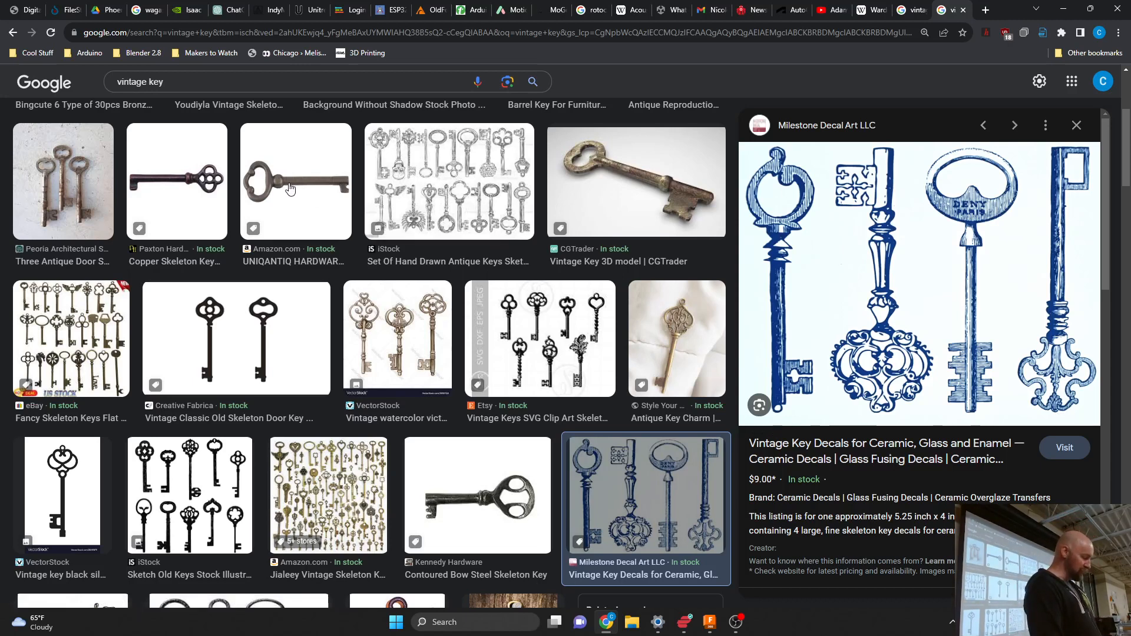
pyautogui.scroll(-2, 292, 188)
pyautogui.scroll(-2, 290, 188)
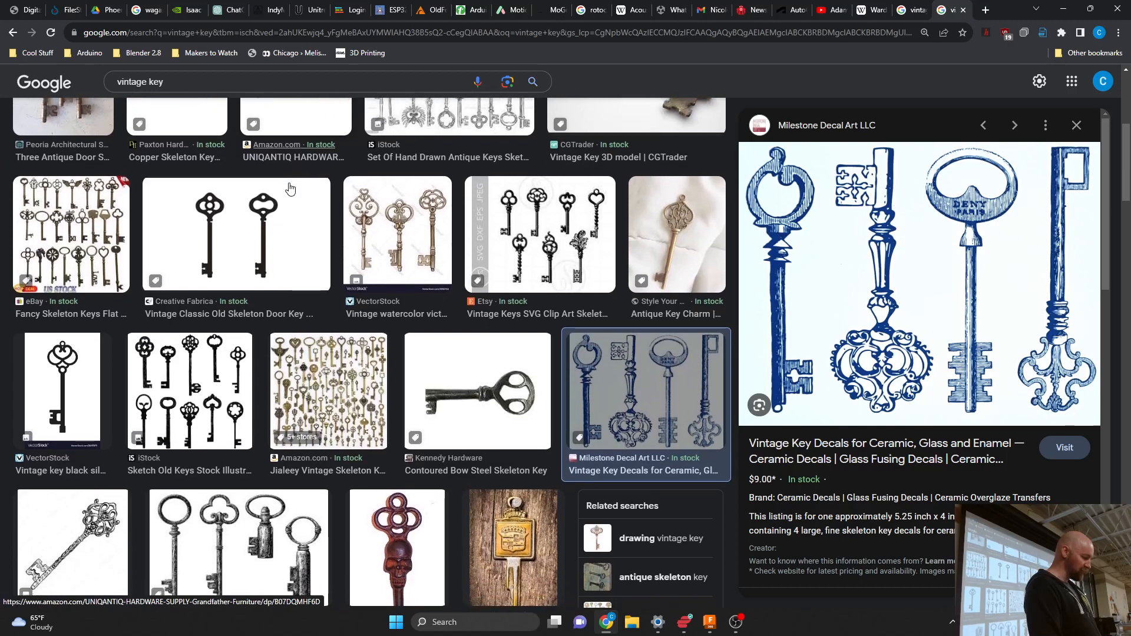
pyautogui.scroll(-5, 290, 189)
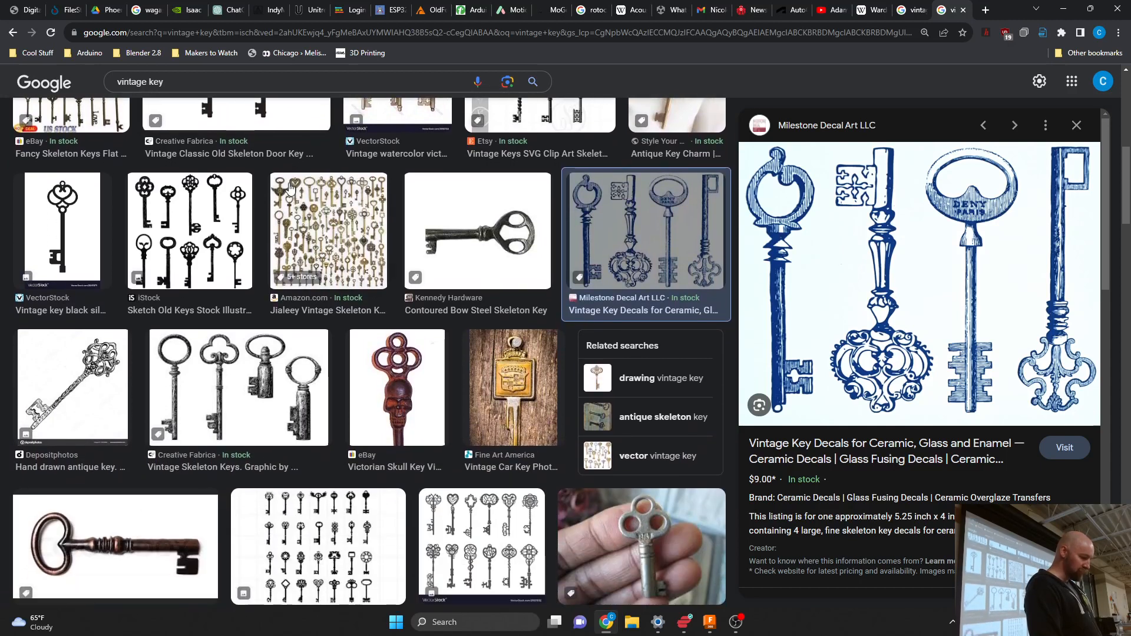
pyautogui.scroll(-3, 290, 187)
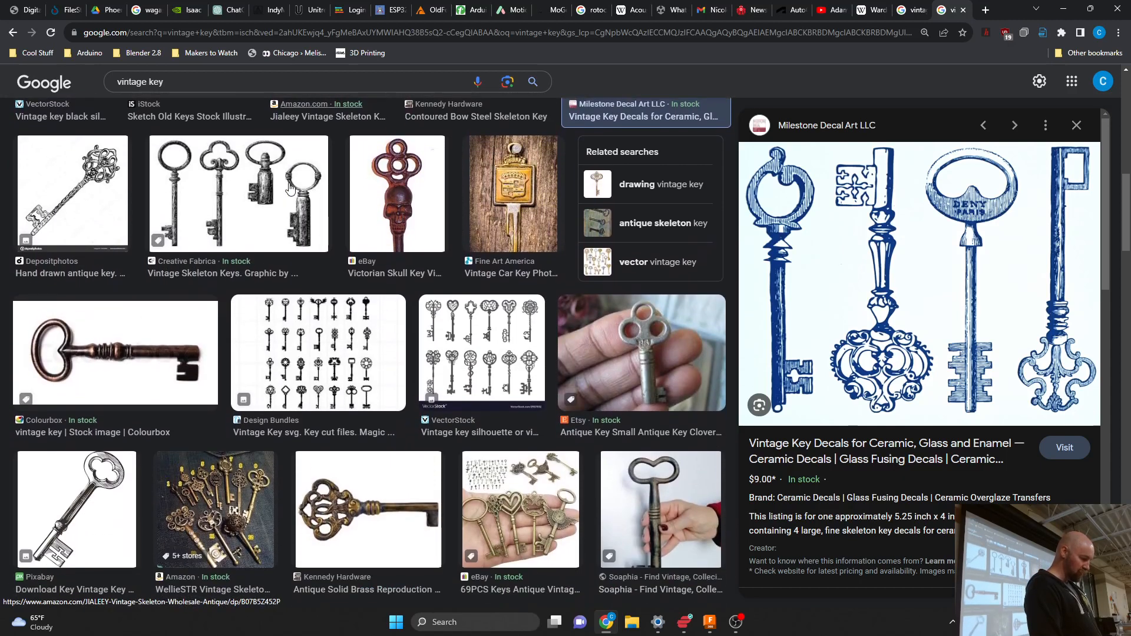
pyautogui.click(113, 333)
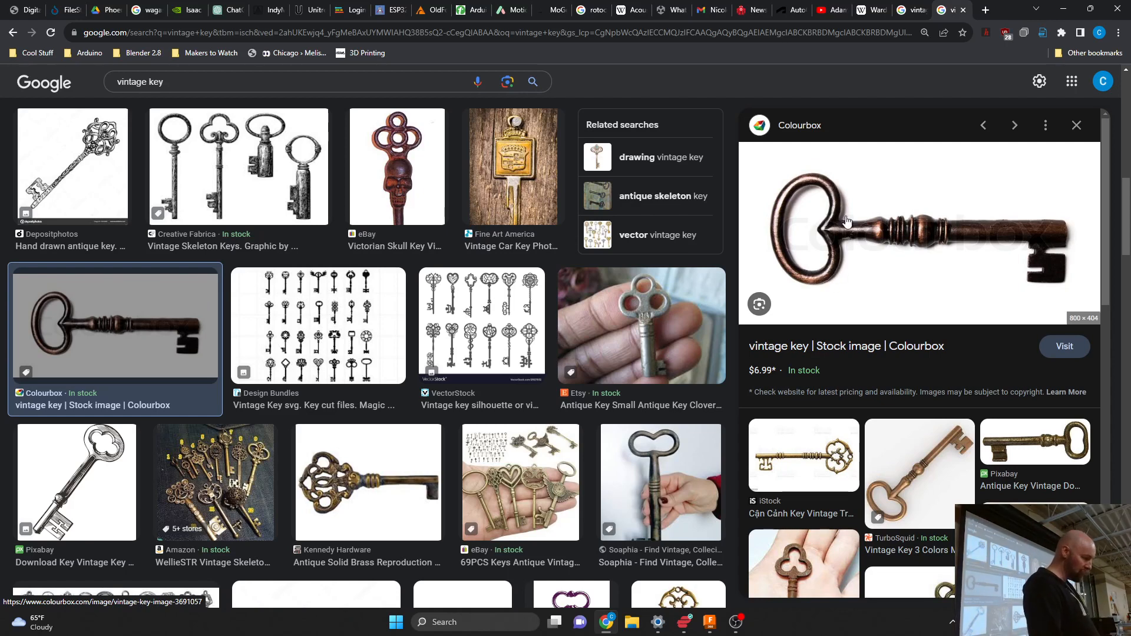
pyautogui.click(394, 158)
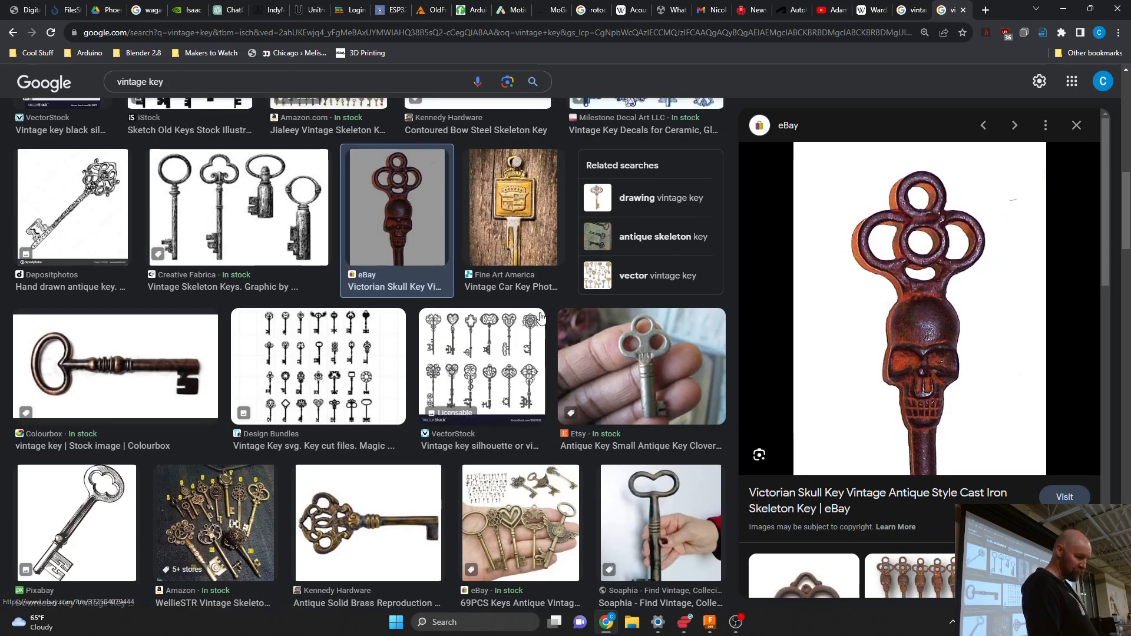
pyautogui.scroll(-1, 540, 318)
pyautogui.click(648, 300)
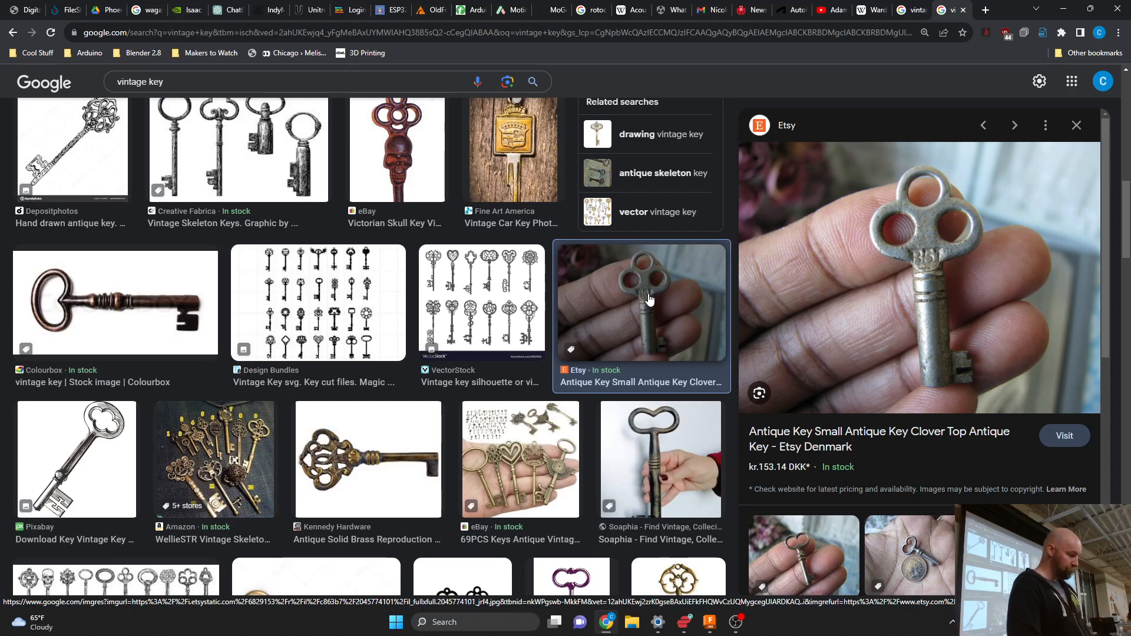
pyautogui.press('Left')
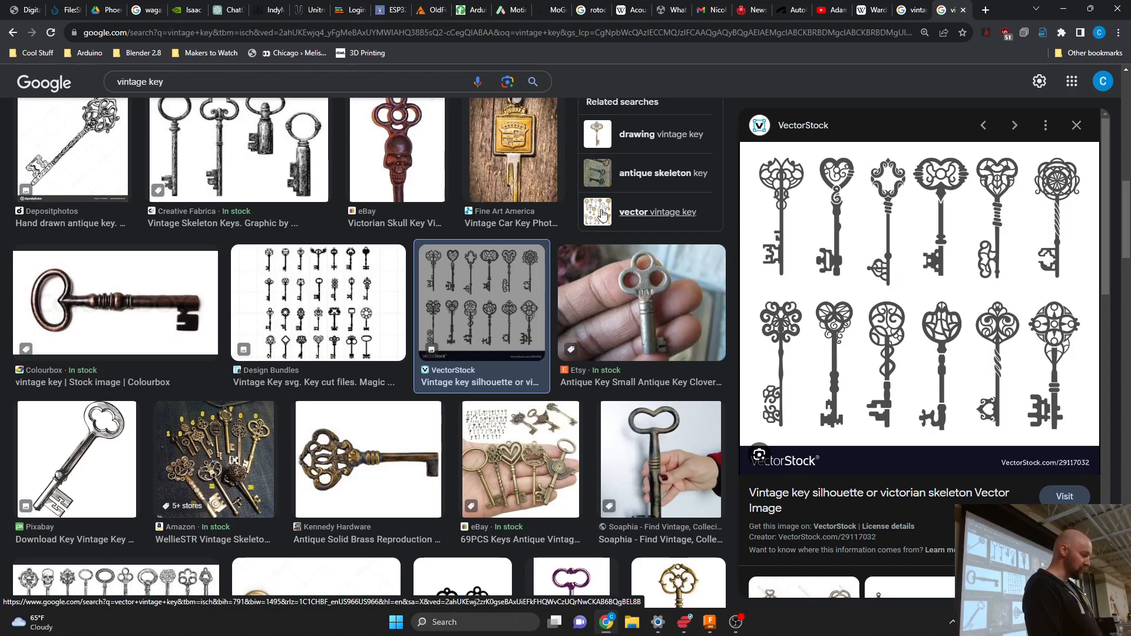
# Save the Design Bundles sheet of vintage key silhouettes to the Desktop as JPEG "Keys Handles" and return to Fusion 360.
pyautogui.click(399, 296)
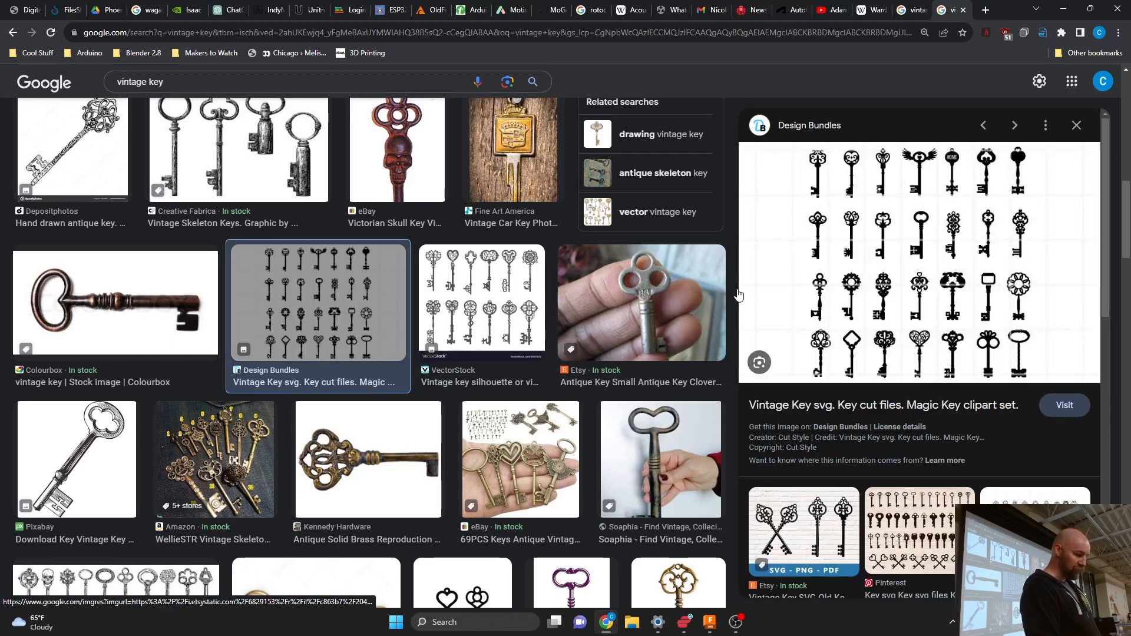
pyautogui.keyDown('ctrl'); pyautogui.scroll(5, 943, 241); pyautogui.keyUp('ctrl')
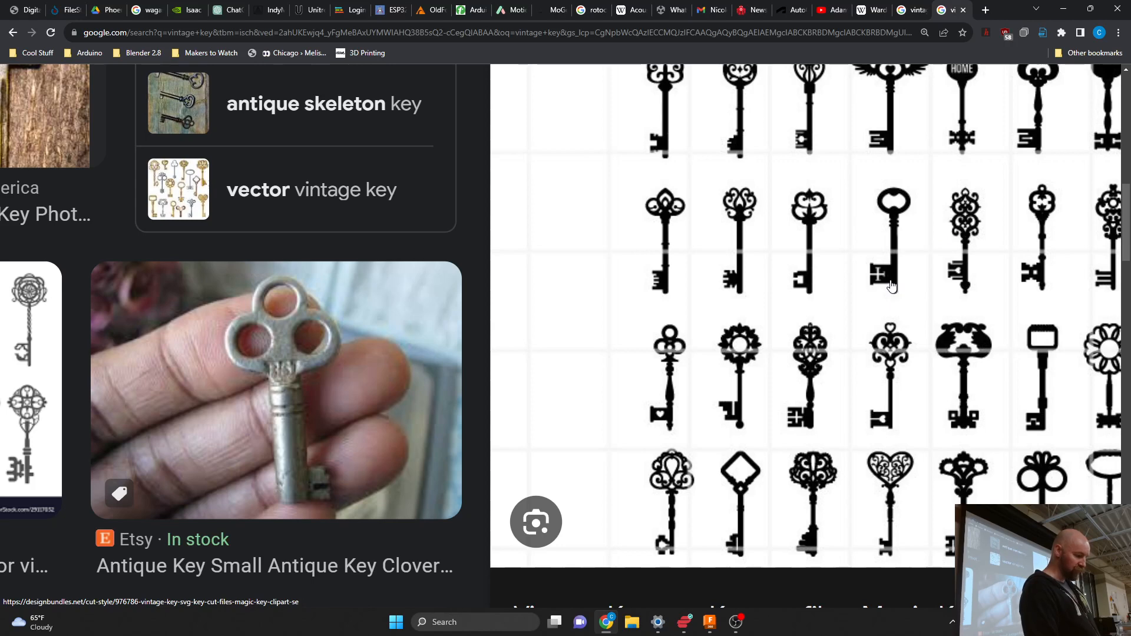
pyautogui.keyDown('ctrl'); pyautogui.scroll(-5, 891, 286); pyautogui.keyUp('ctrl')
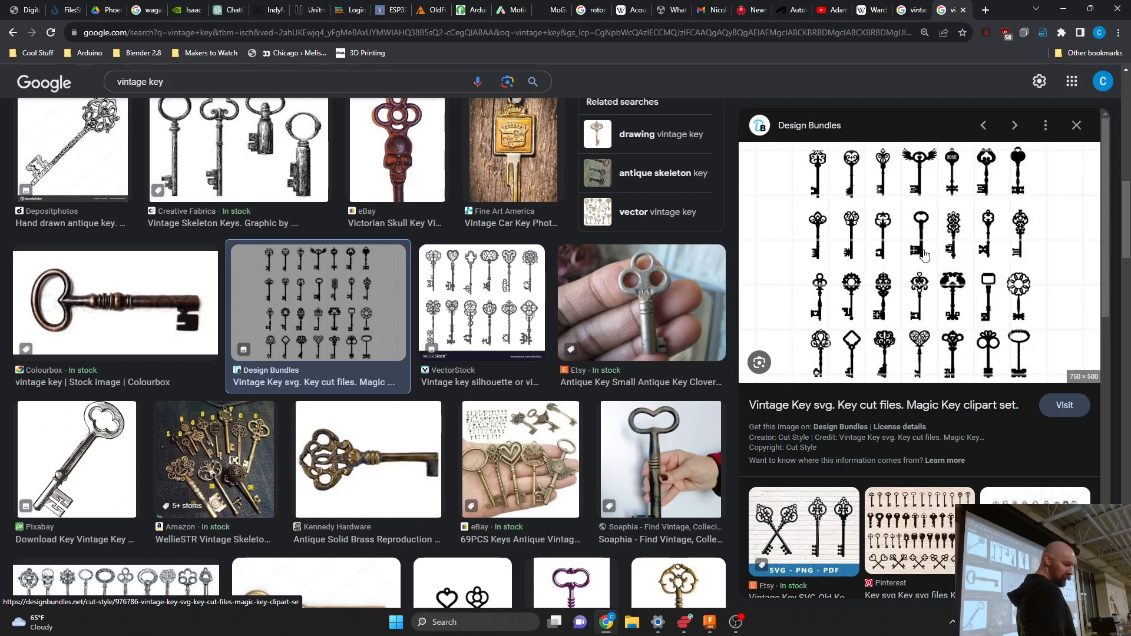
pyautogui.rightClick(914, 264)
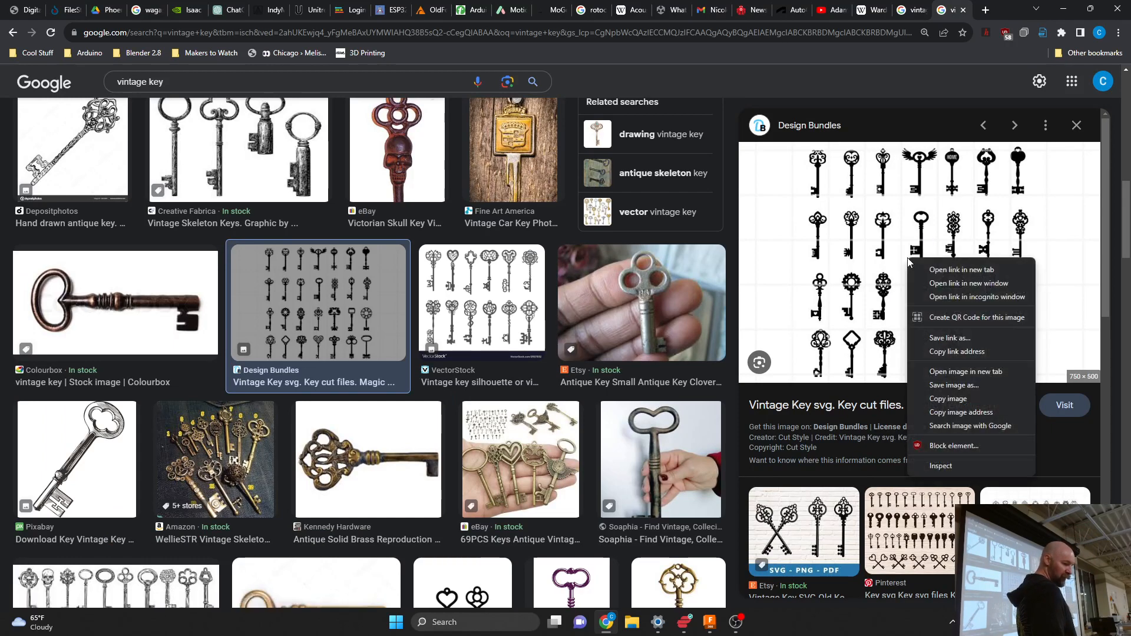
pyautogui.click(955, 393)
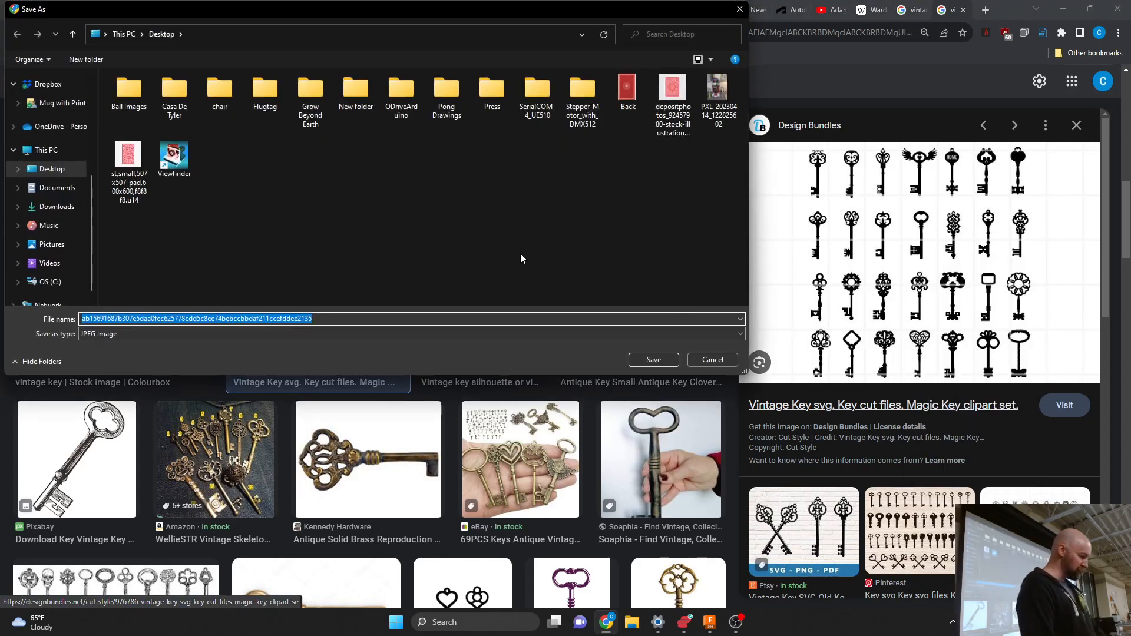
pyautogui.write('Key')
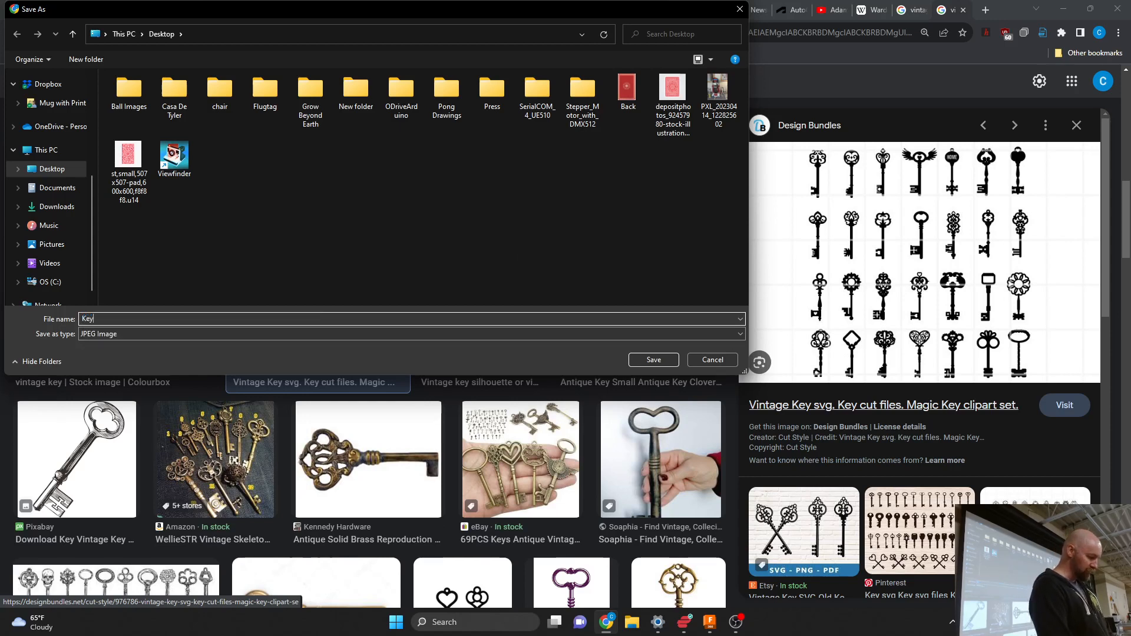
pyautogui.write('s ')
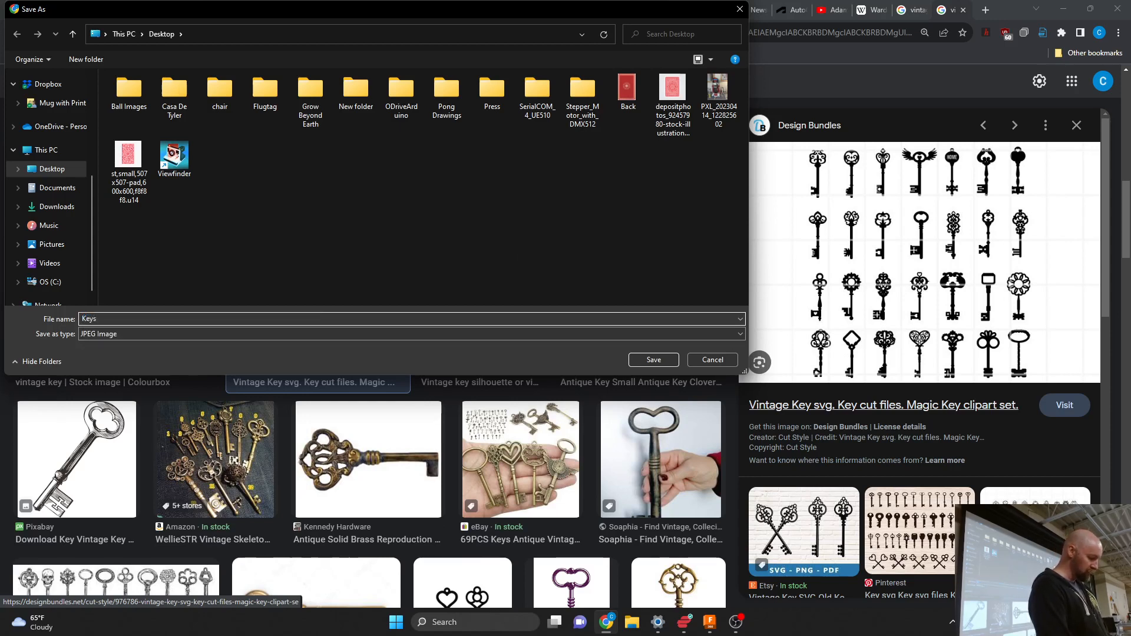
pyautogui.write('Handles')
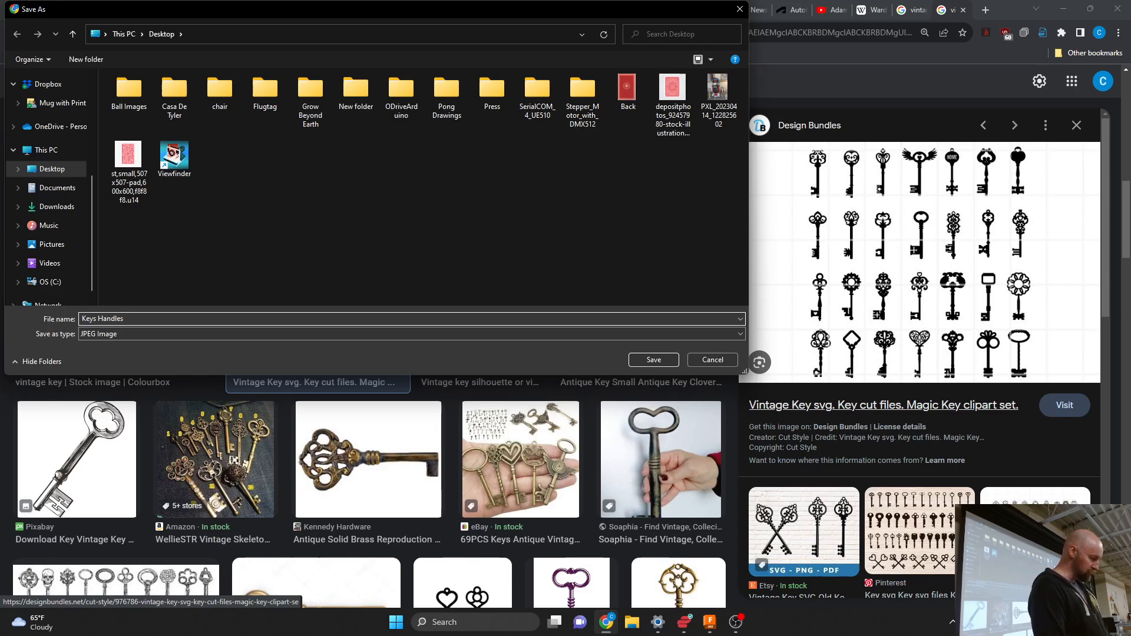
pyautogui.click(654, 359)
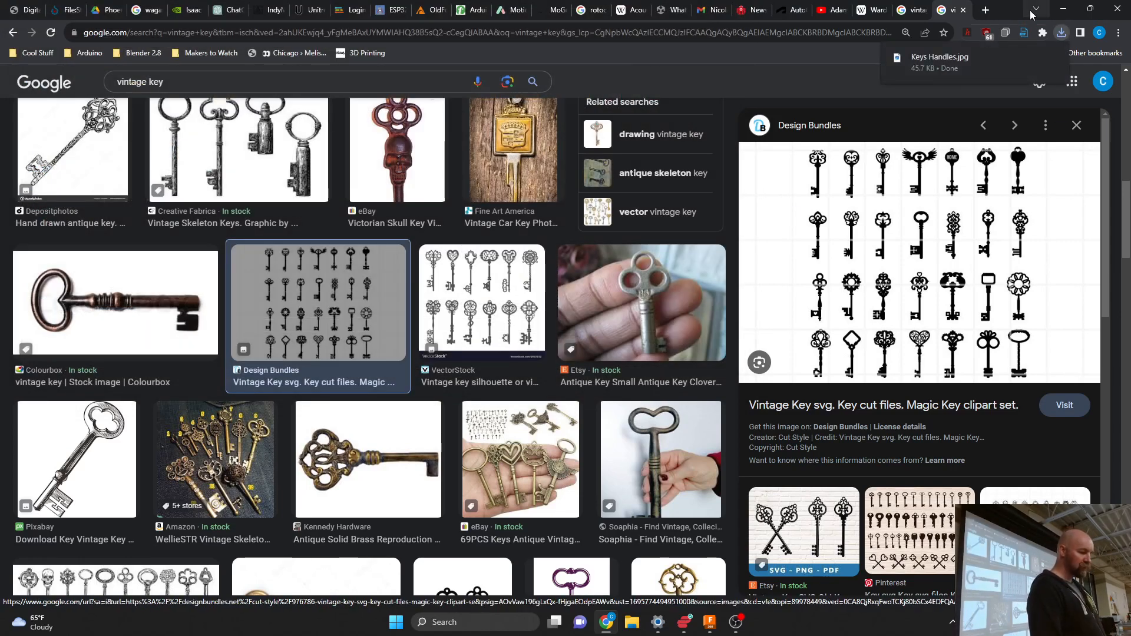
pyautogui.click(1062, 10)
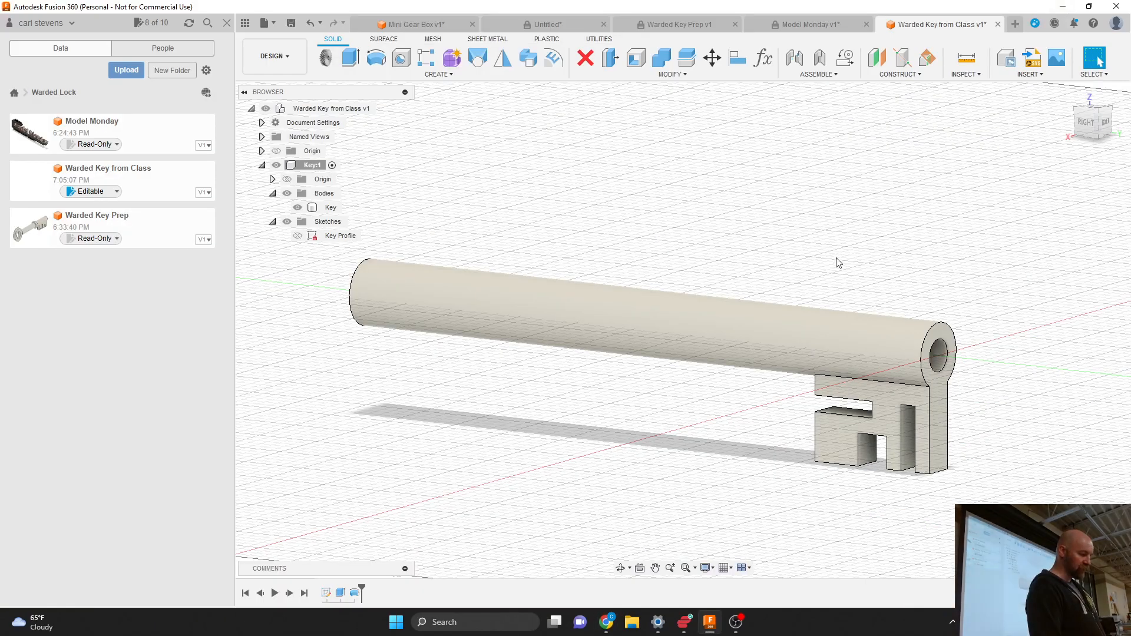
# Insert the Keys Handles image from the Desktop as a canvas on the vertical origin plane running lengthwise along the key shaft.
pyautogui.scroll(-1, 907, 277)
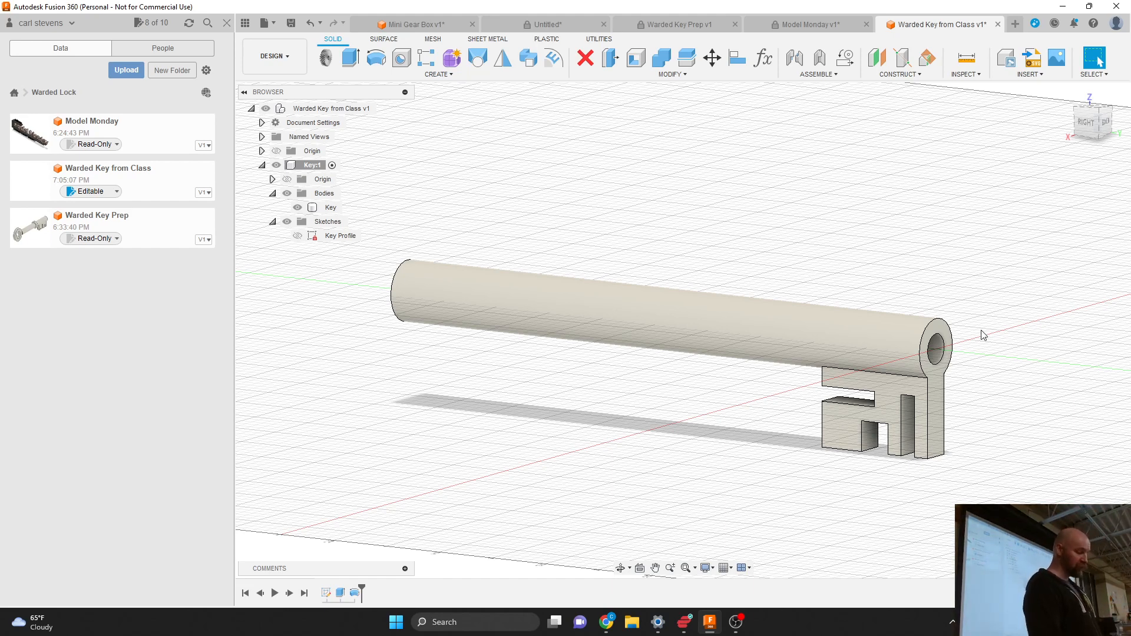
pyautogui.scroll(-1, 981, 332)
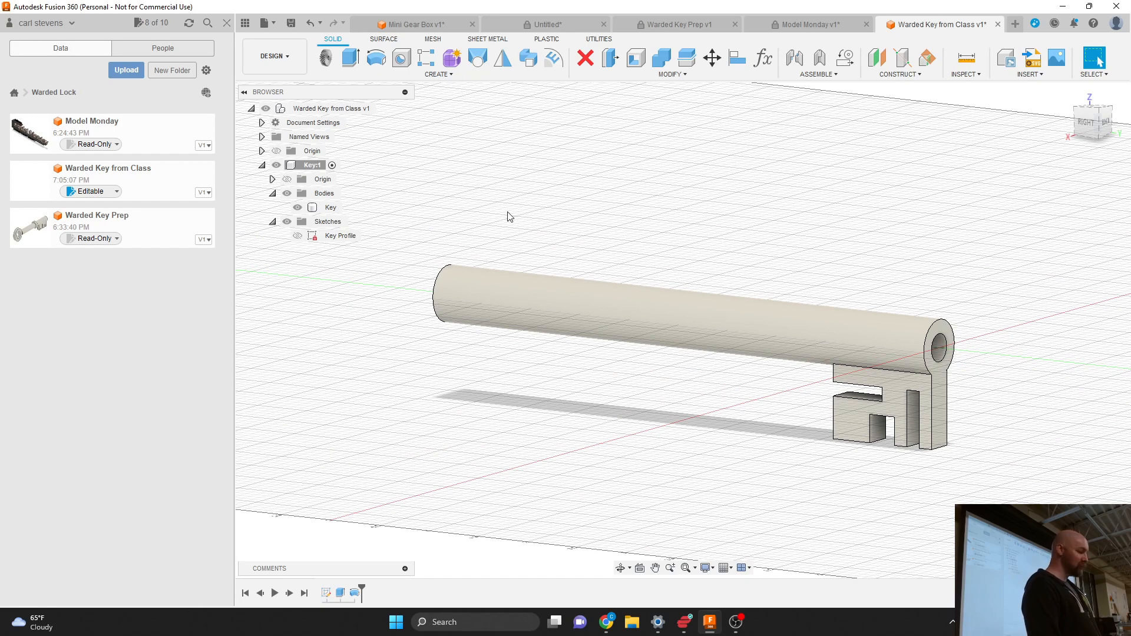
pyautogui.scroll(-1, 807, 278)
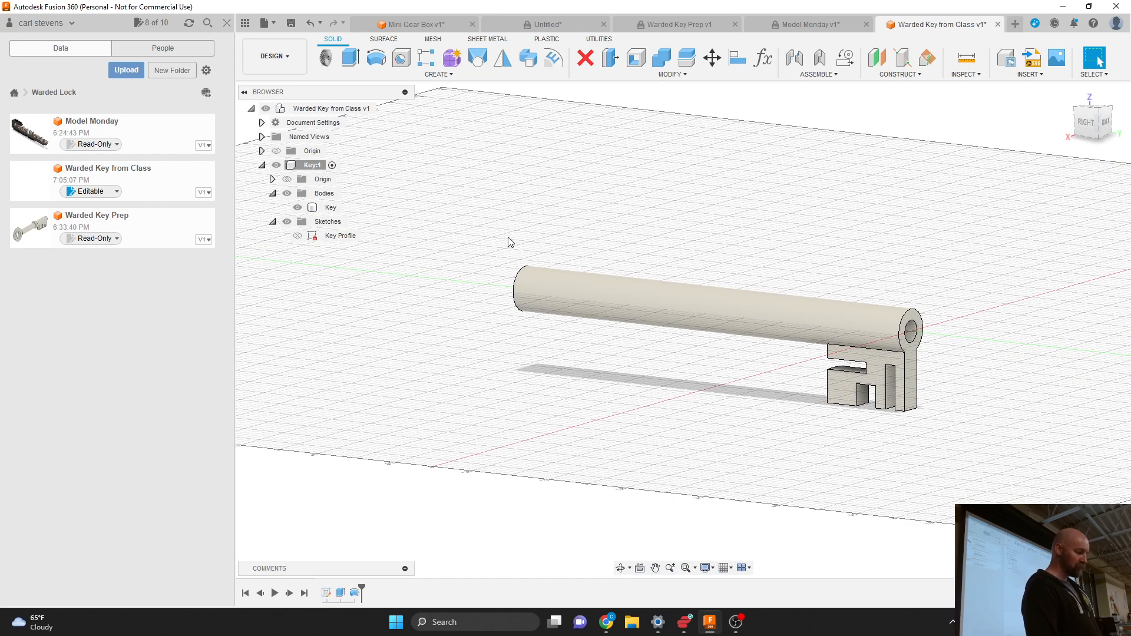
pyautogui.scroll(1, 477, 239)
pyautogui.scroll(1, 477, 237)
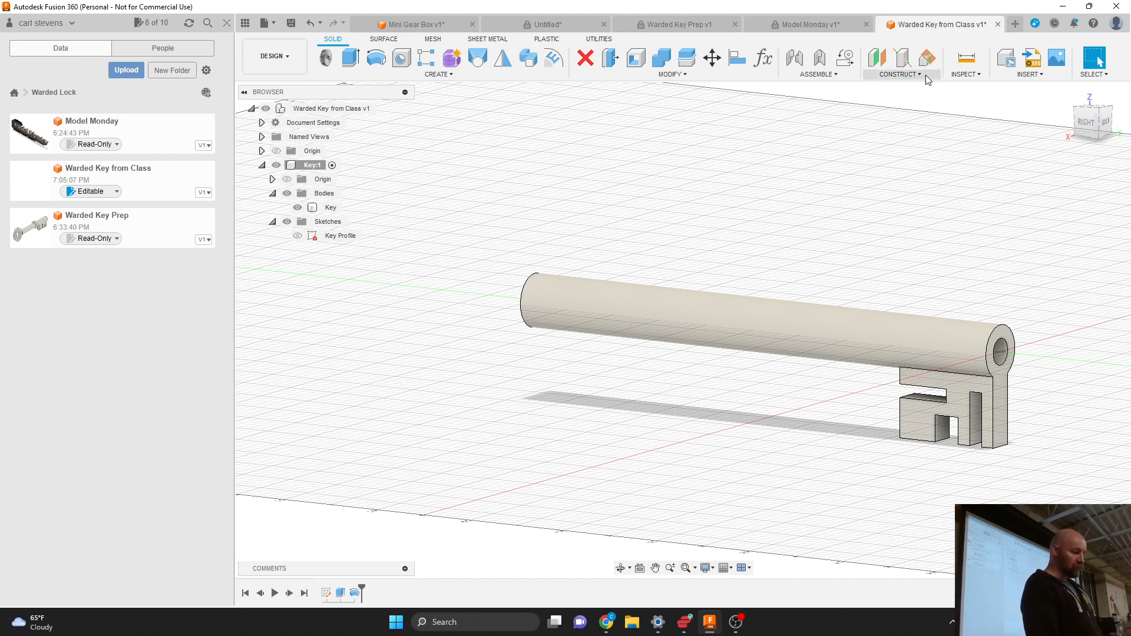
pyautogui.click(1023, 77)
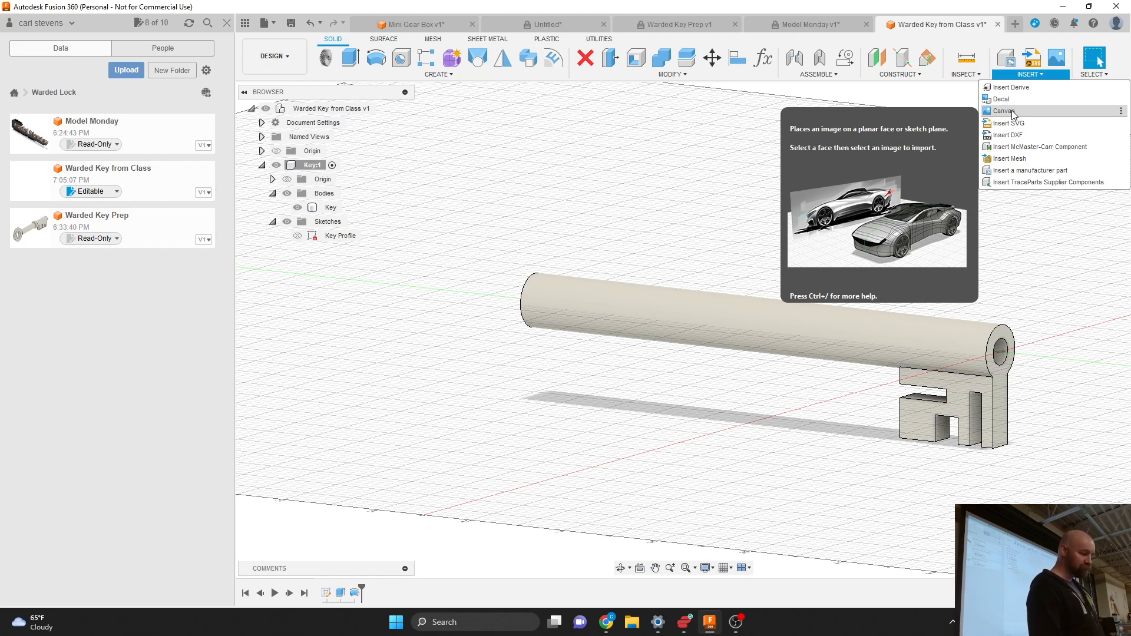
pyautogui.click(1003, 110)
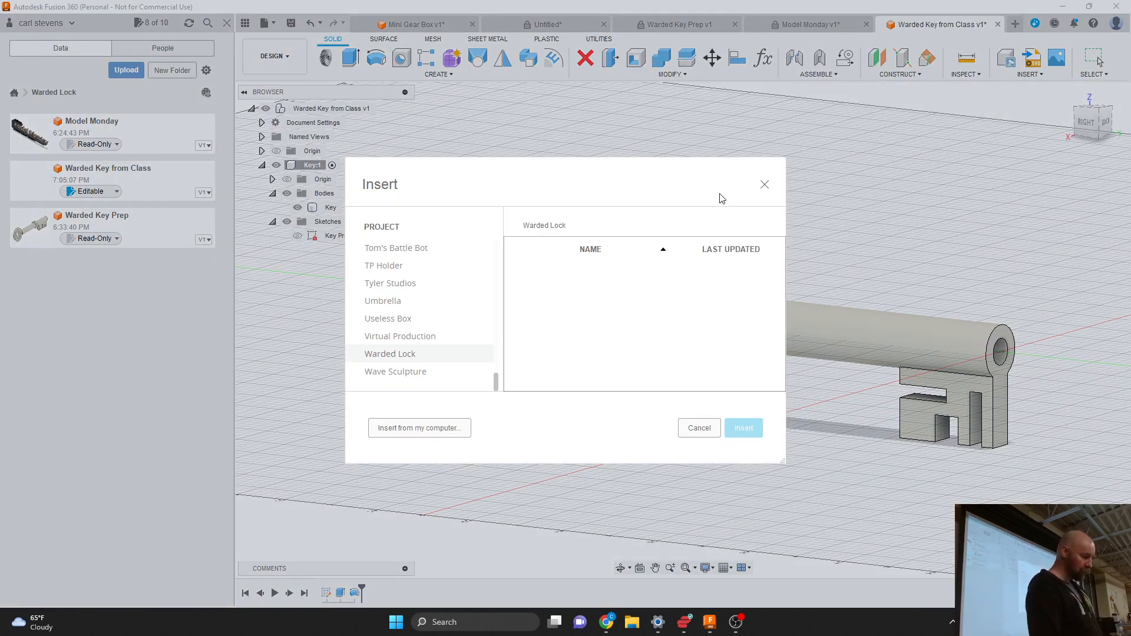
pyautogui.click(422, 429)
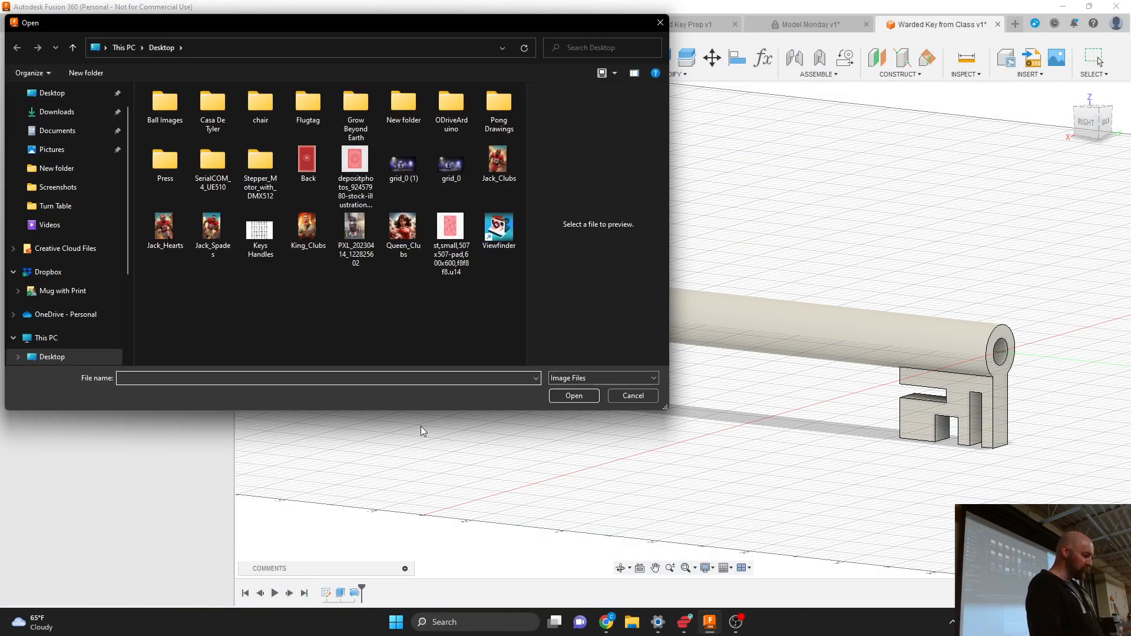
pyautogui.click(265, 235)
pyautogui.click(574, 397)
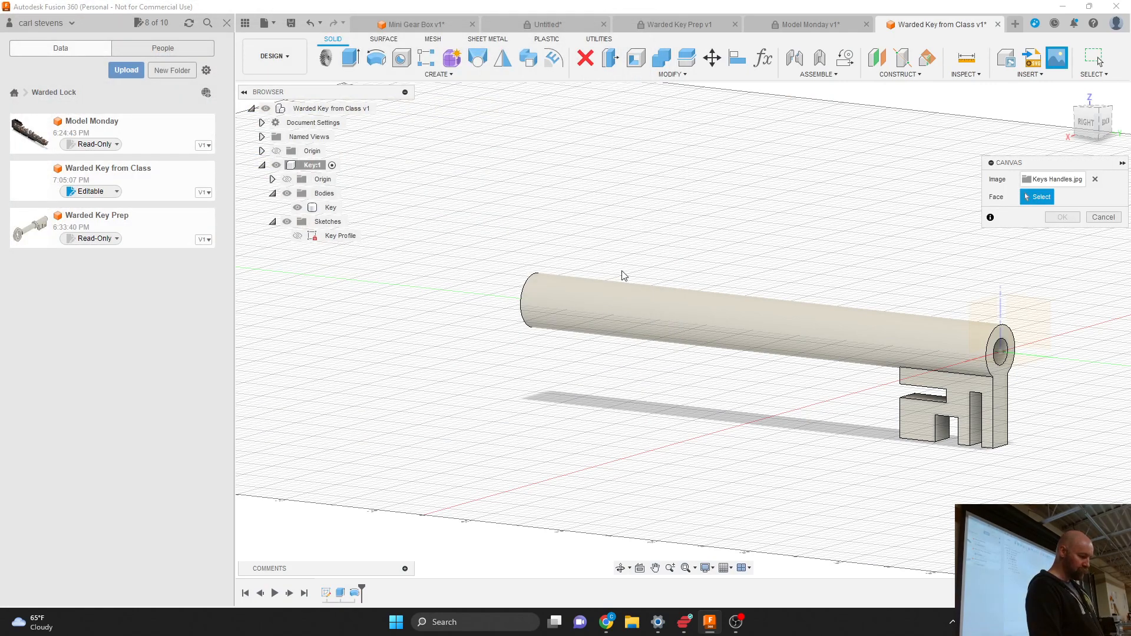
pyautogui.scroll(-3, 572, 259)
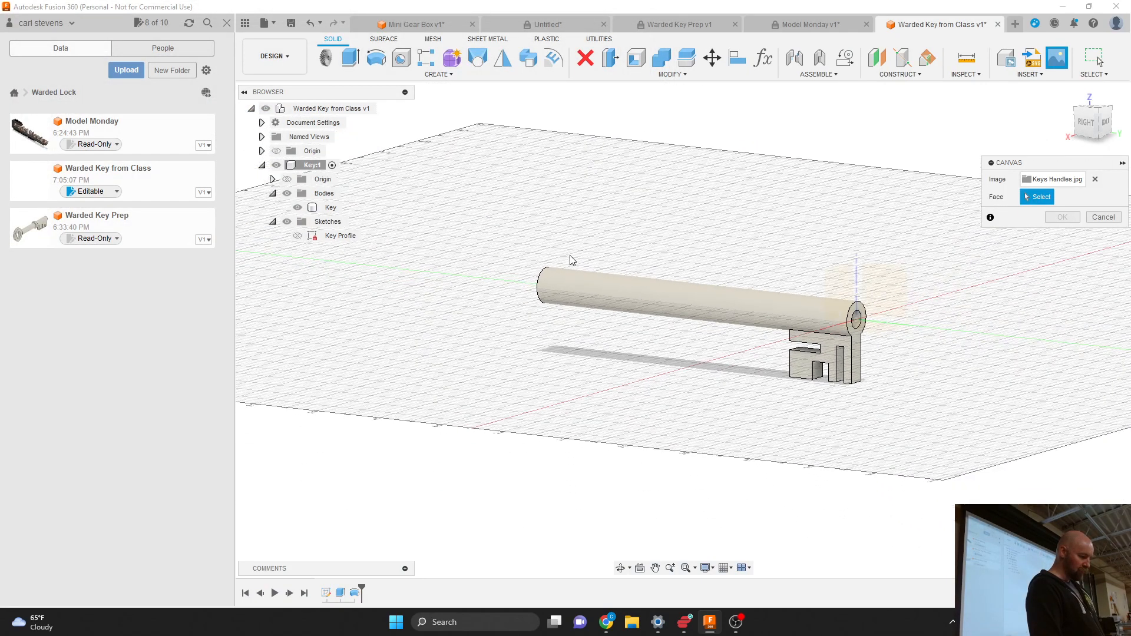
pyautogui.click(866, 283)
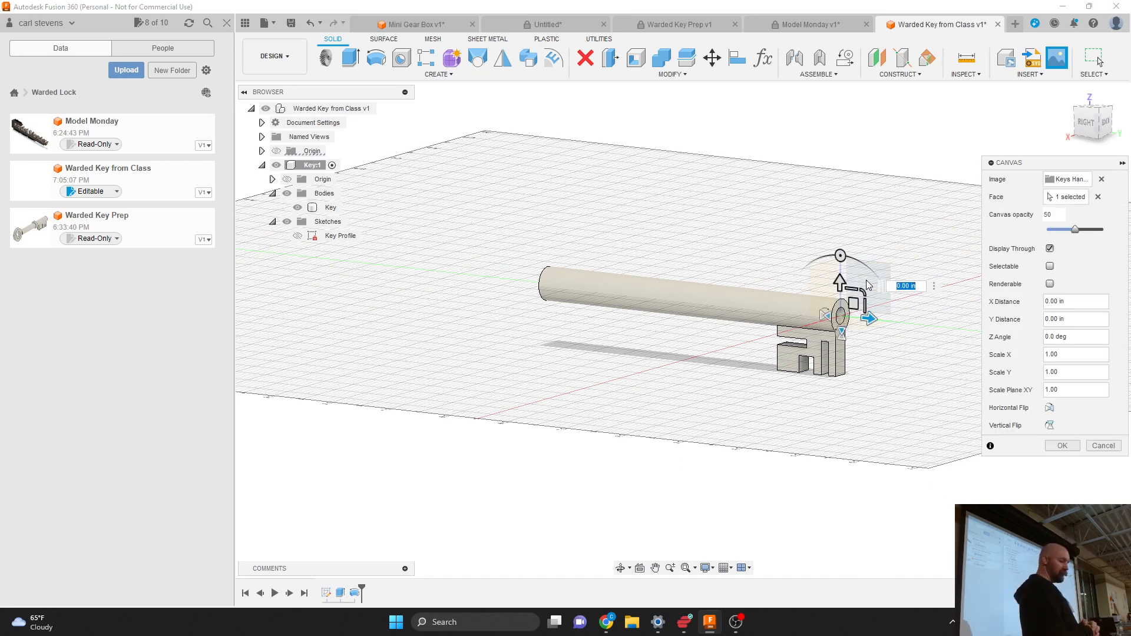
# Enlarge the canvas uniformly by a factor of about 6.05 and rotate it 90 degrees so the pictured keys lie parallel to the shaft.
pyautogui.scroll(4, 869, 283)
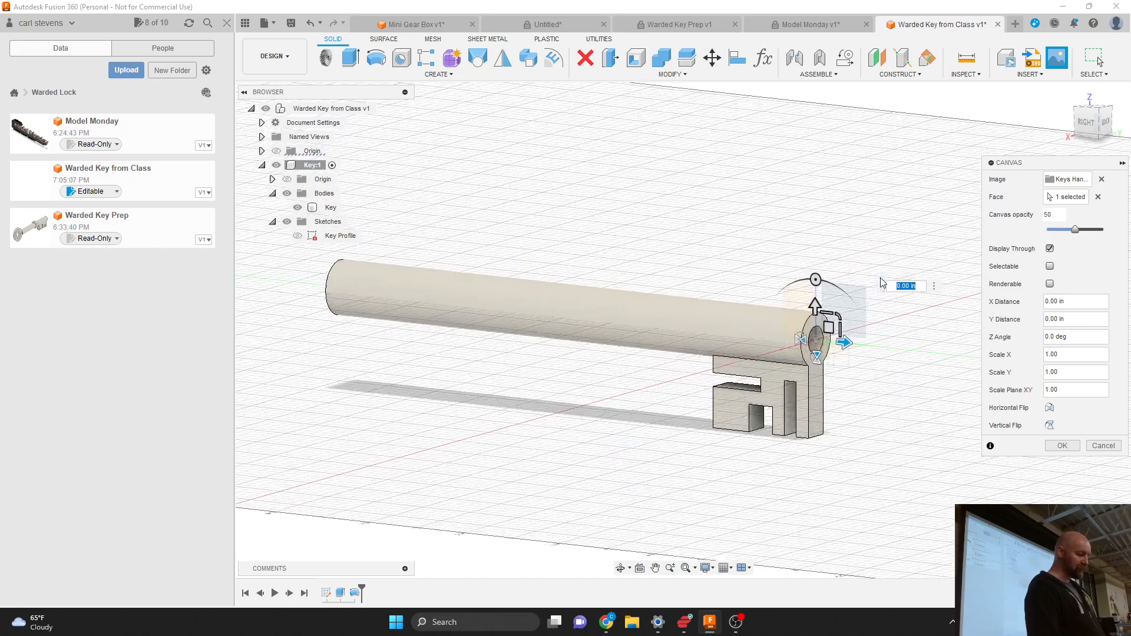
pyautogui.scroll(-5, 725, 387)
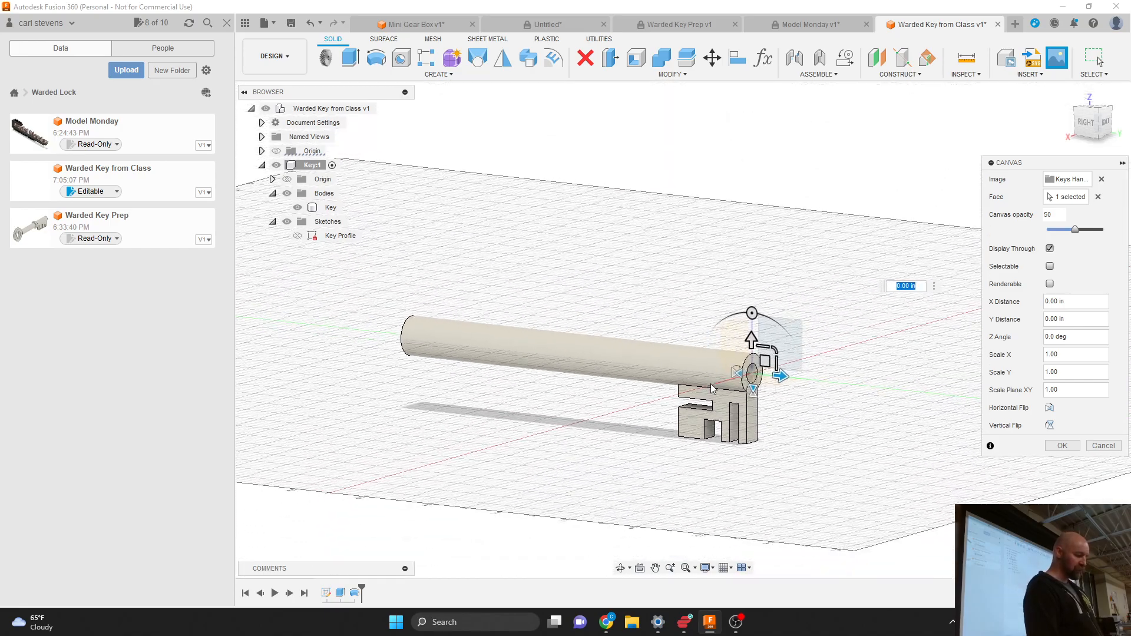
pyautogui.scroll(2, 712, 388)
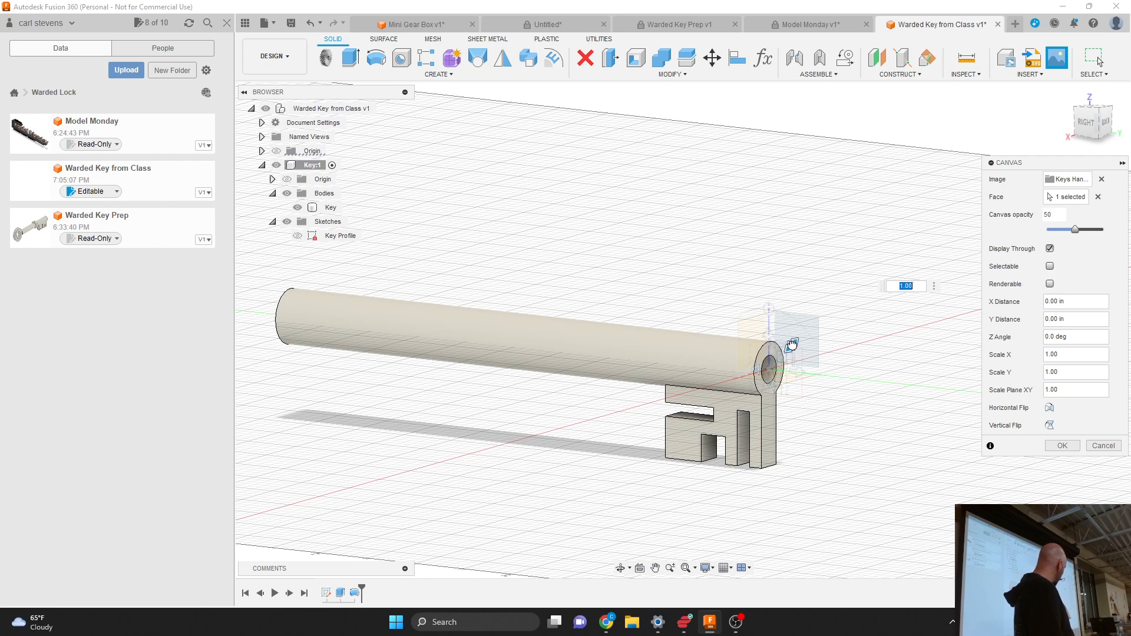
pyautogui.moveTo(789, 345); pyautogui.dragTo(1127, 39)
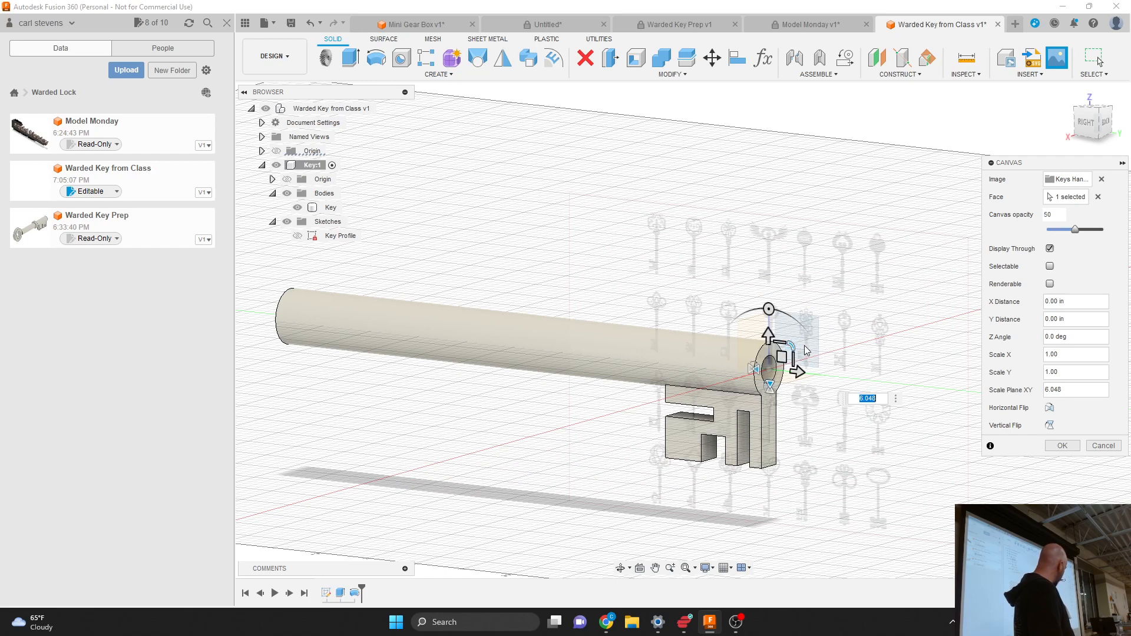
pyautogui.moveTo(790, 348); pyautogui.dragTo(713, 363)
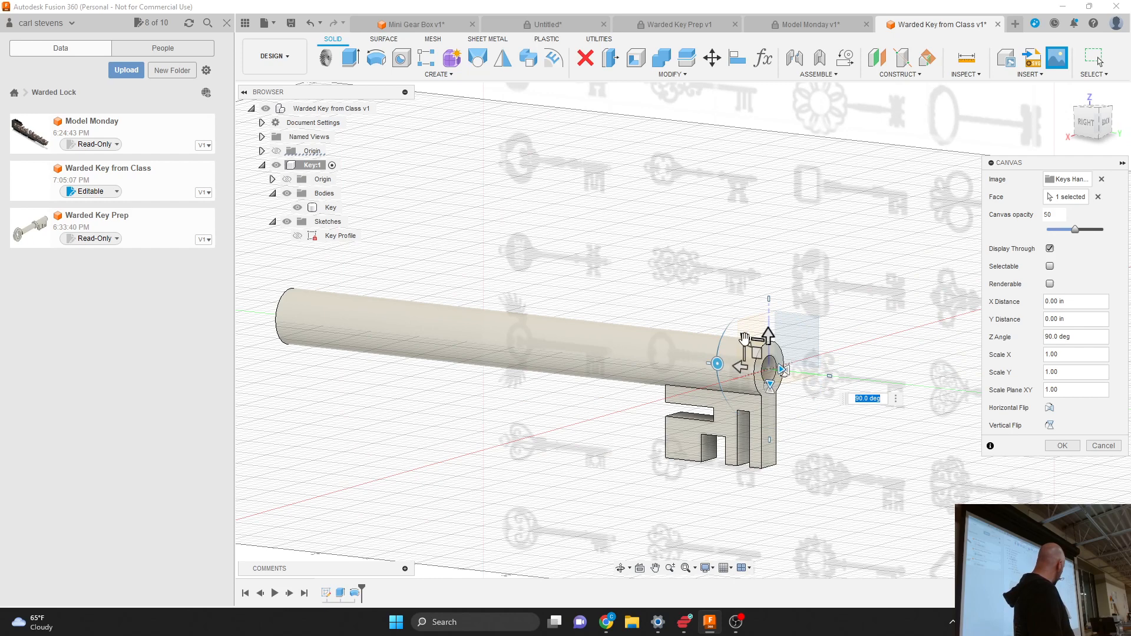
# Enlarge the rotated canvas uniformly to an XY plane scale of about 4.85 so its keys approach the modelled key's size.
pyautogui.moveTo(744, 338); pyautogui.dragTo(573, 208)
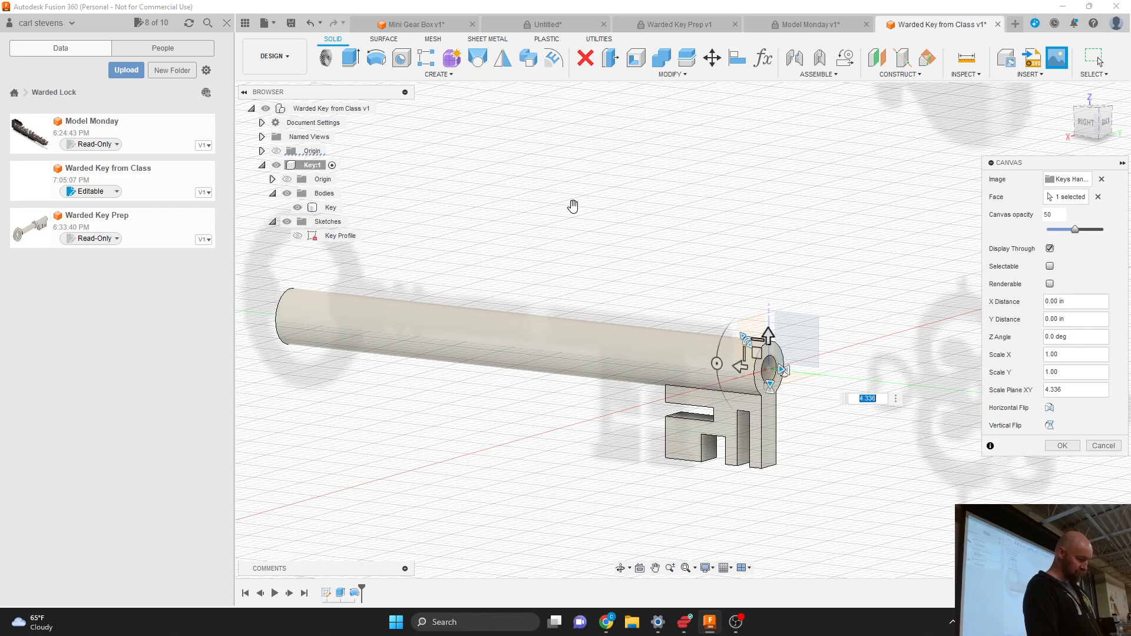
pyautogui.scroll(-3, 494, 218)
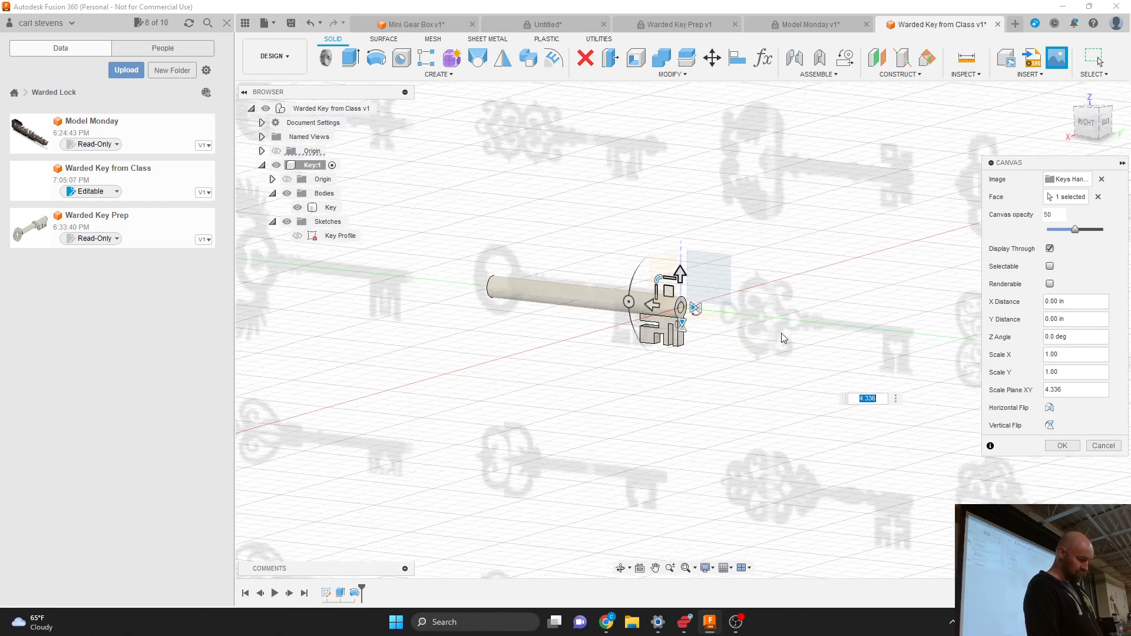
pyautogui.scroll(-2, 782, 337)
pyautogui.scroll(-2, 782, 337)
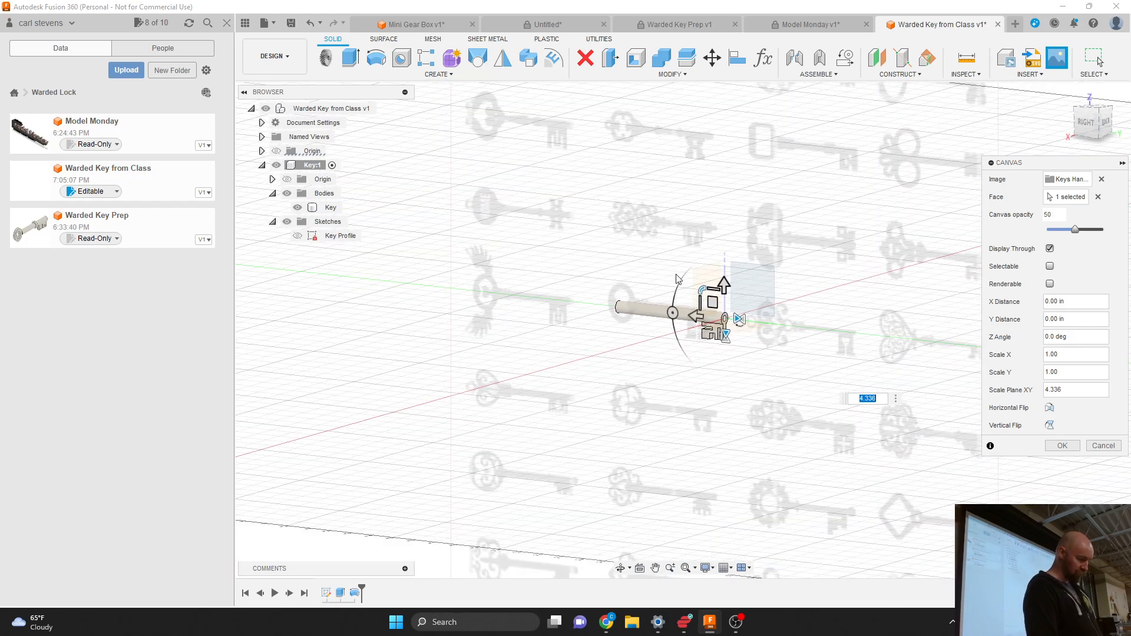
pyautogui.moveTo(700, 290); pyautogui.dragTo(769, 252)
# Look at the key from the Right view and move the canvas to about X 8.146 in and Y 8.509 in.
pyautogui.click(1085, 122)
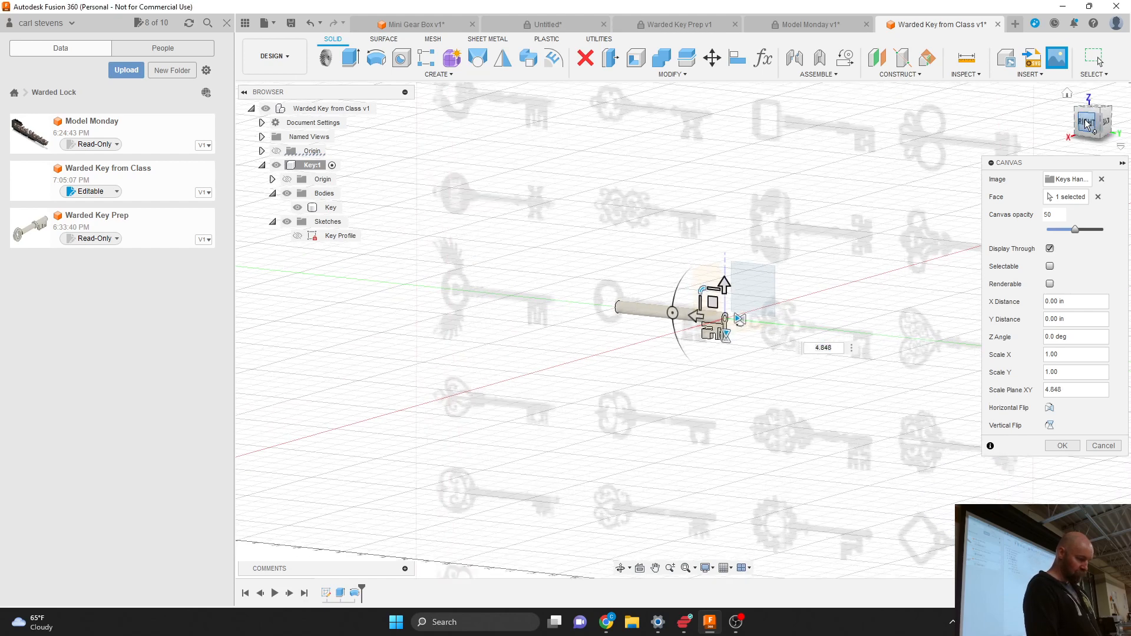
pyautogui.scroll(4, 648, 361)
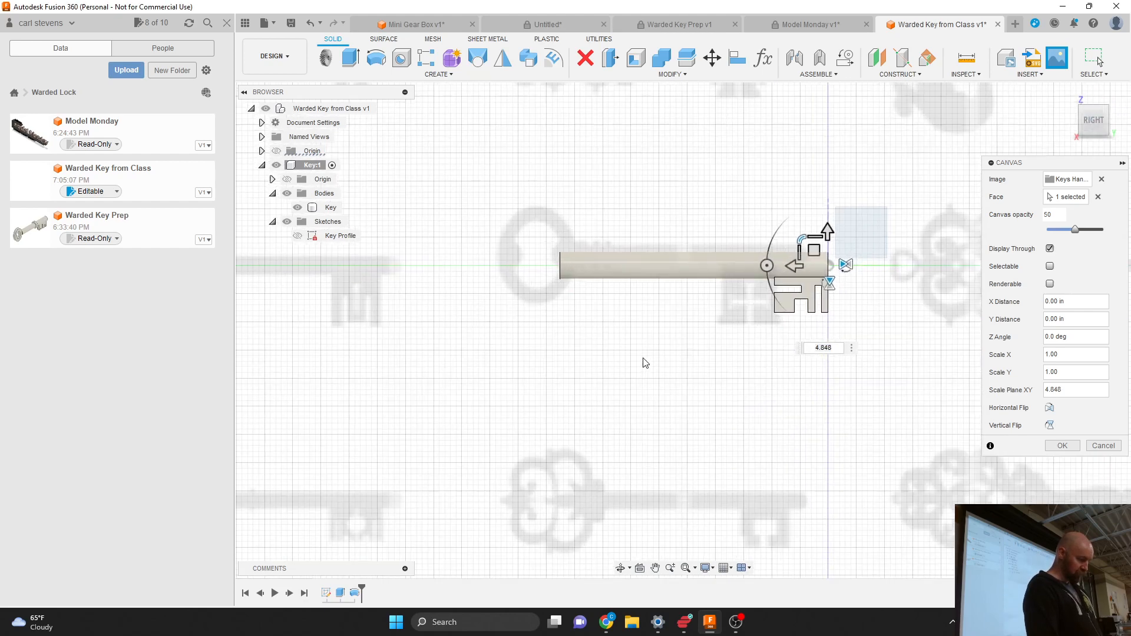
pyautogui.scroll(-5, 646, 326)
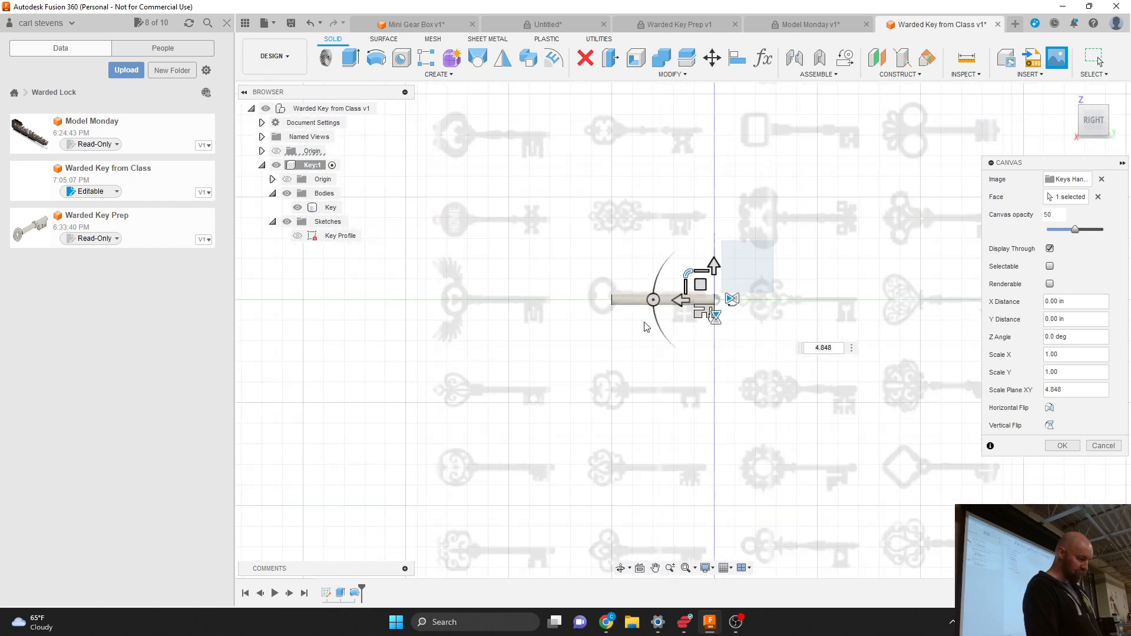
pyautogui.scroll(-2, 517, 330)
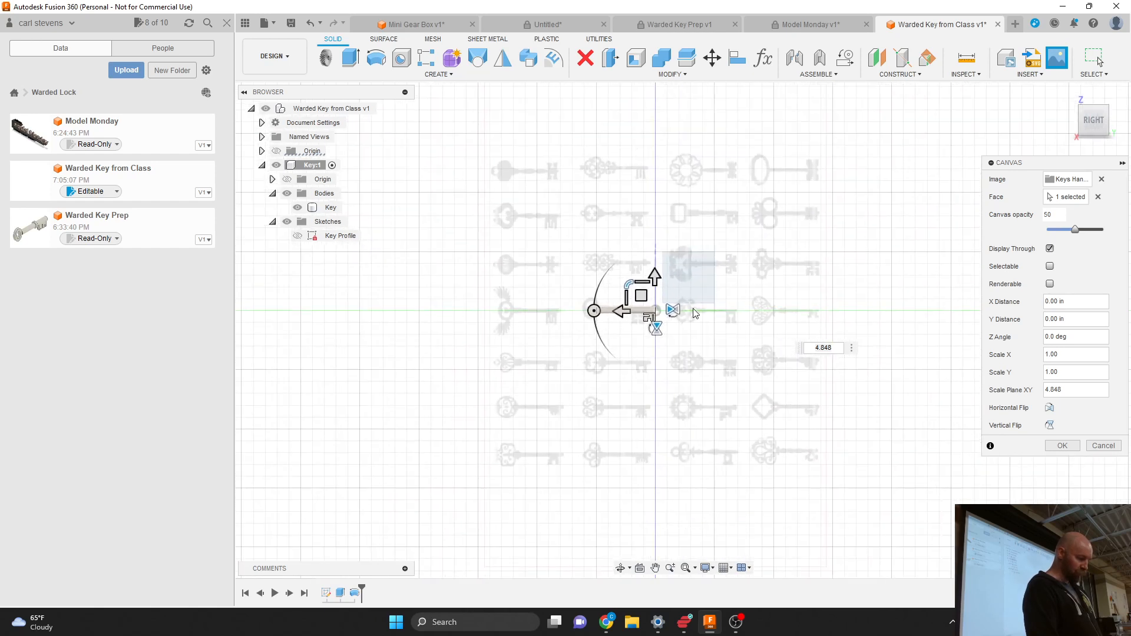
pyautogui.scroll(1, 693, 313)
pyautogui.click(631, 297)
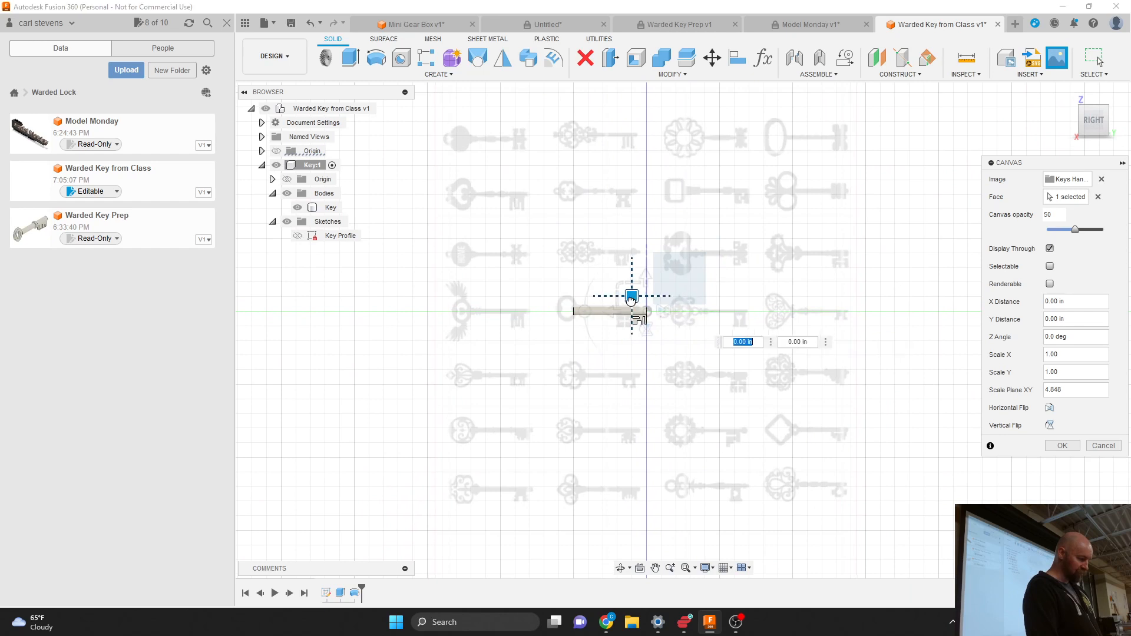
pyautogui.moveTo(631, 297); pyautogui.dragTo(508, 179)
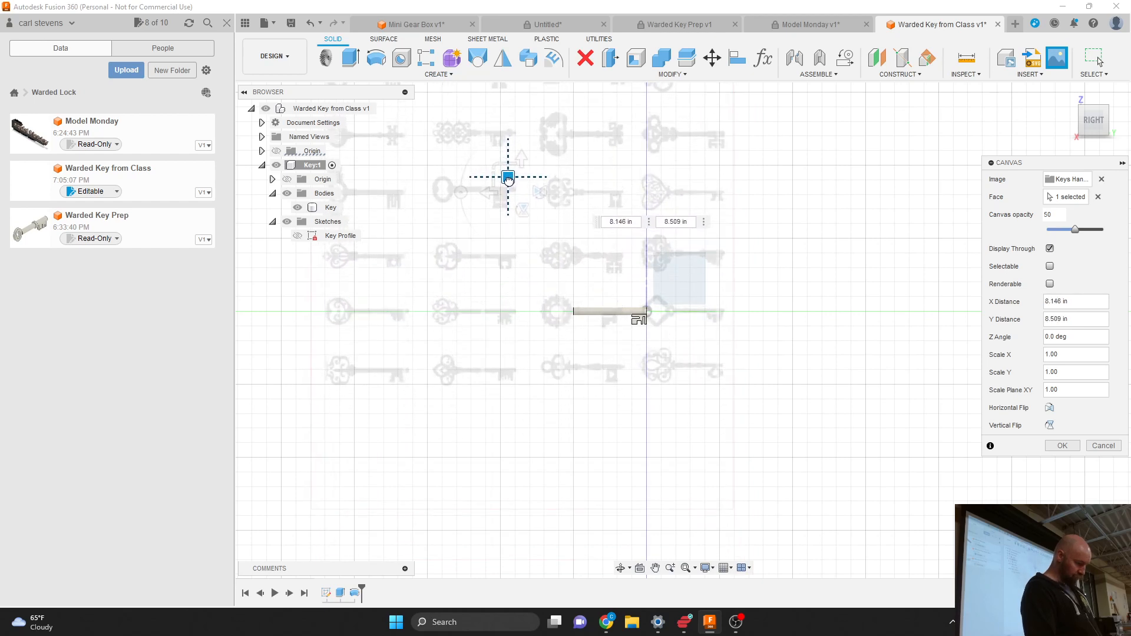
# Reposition the canvas to about X 12.203 in and Y 0.532 in, aligning the three-lobed handle in its bottom row with the shaft's end.
pyautogui.scroll(8, 559, 311)
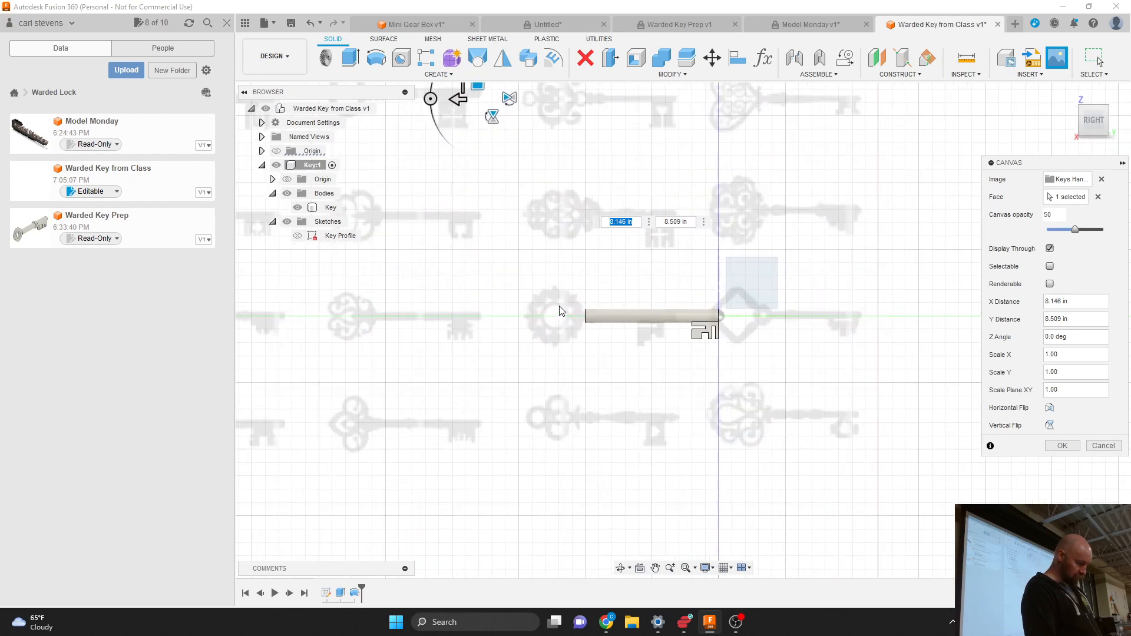
pyautogui.scroll(-10, 559, 311)
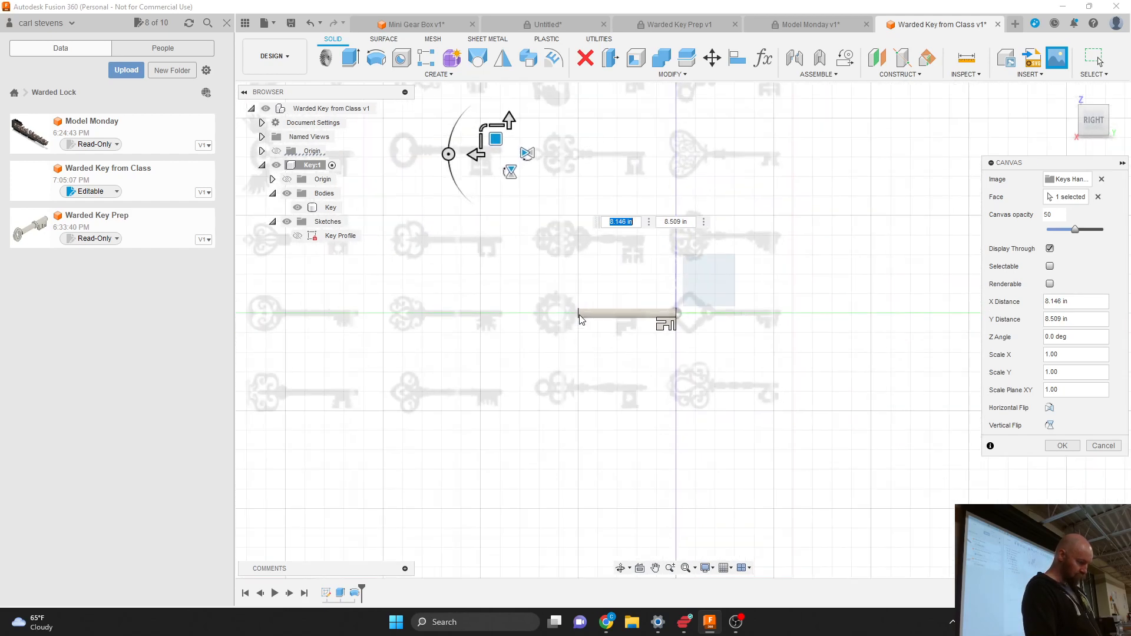
pyautogui.moveTo(503, 151); pyautogui.dragTo(636, 70)
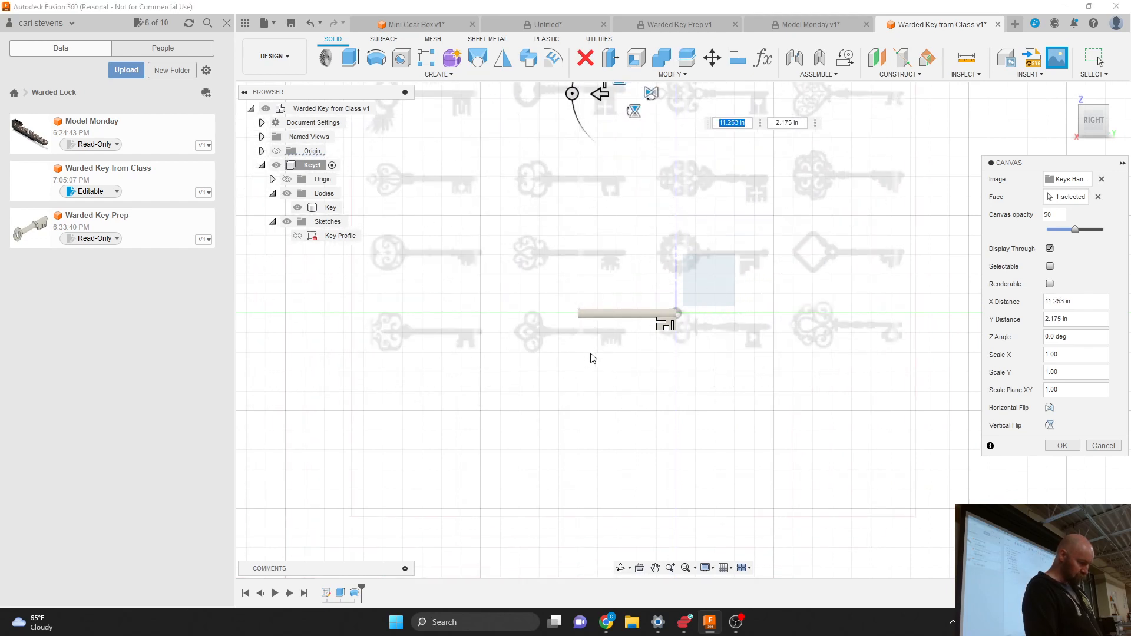
pyautogui.scroll(-2, 587, 356)
pyautogui.moveTo(607, 148); pyautogui.dragTo(632, 136)
pyautogui.scroll(5, 570, 322)
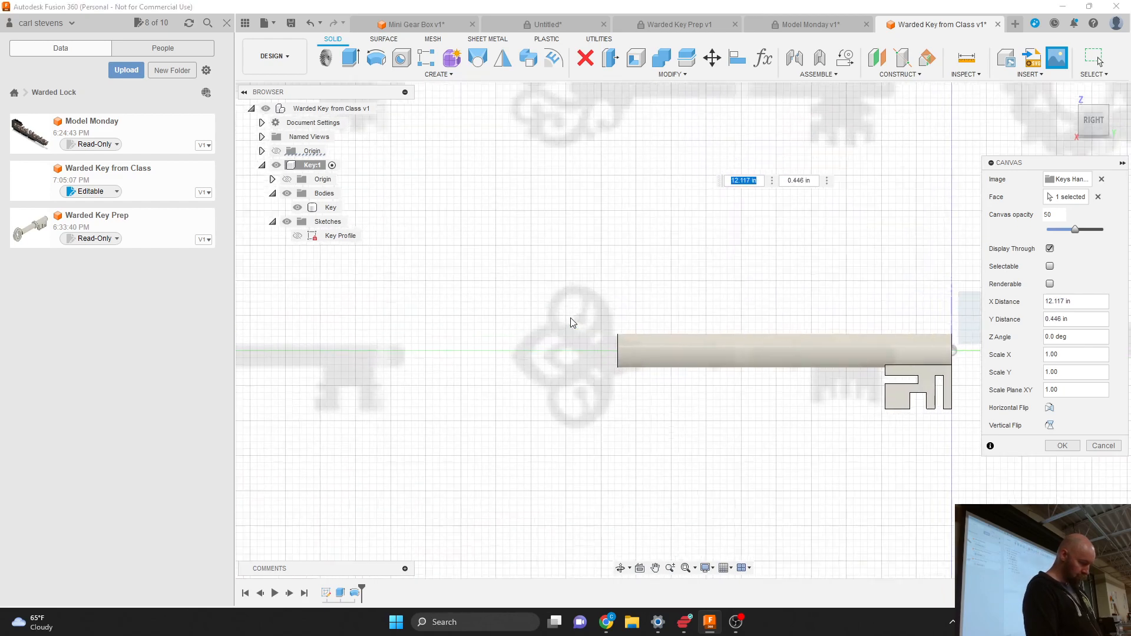
pyautogui.scroll(-5, 538, 377)
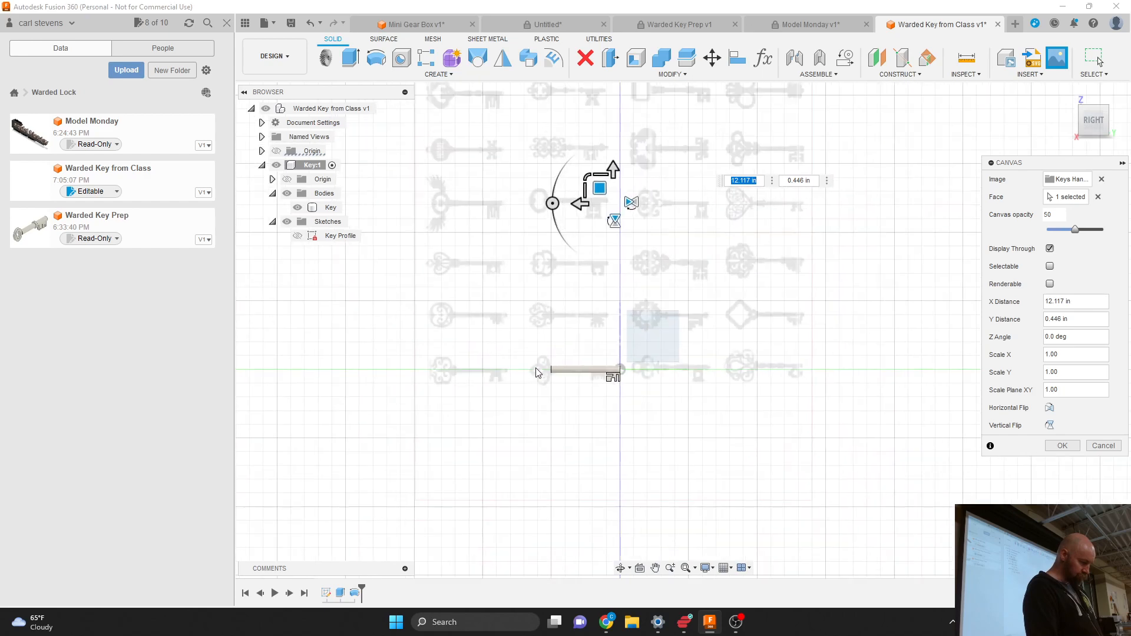
pyautogui.moveTo(598, 188); pyautogui.dragTo(596, 185)
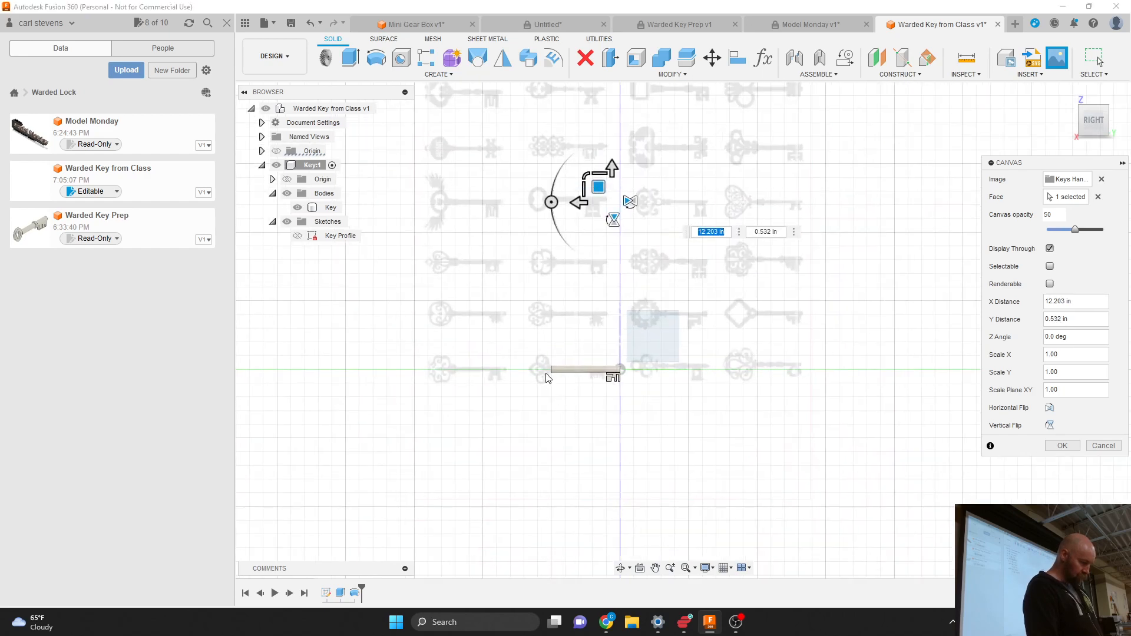
# Set the canvas opacity to 100 and accept the canvas placement.
pyautogui.scroll(5, 546, 378)
pyautogui.scroll(2, 546, 378)
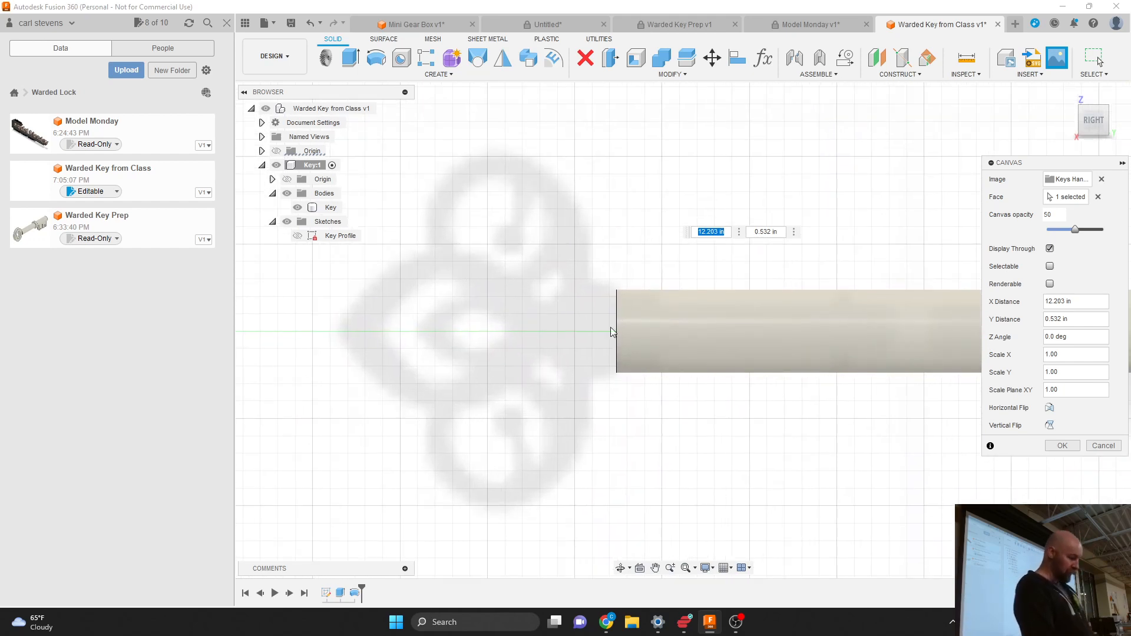
pyautogui.moveTo(1028, 166); pyautogui.dragTo(848, 148)
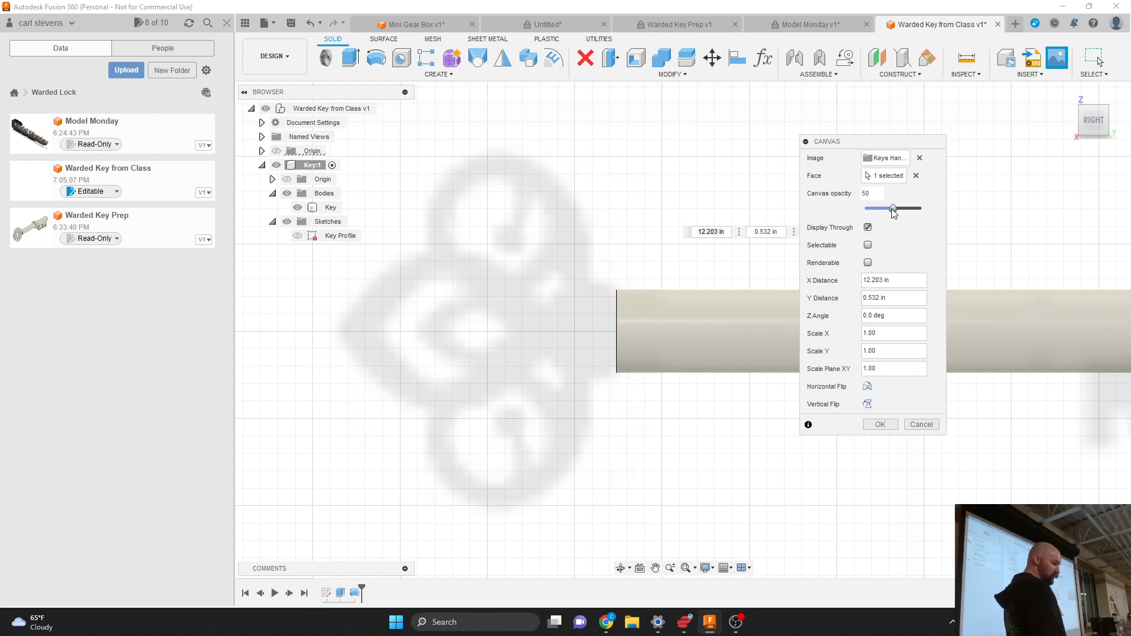
pyautogui.moveTo(893, 213); pyautogui.dragTo(924, 209)
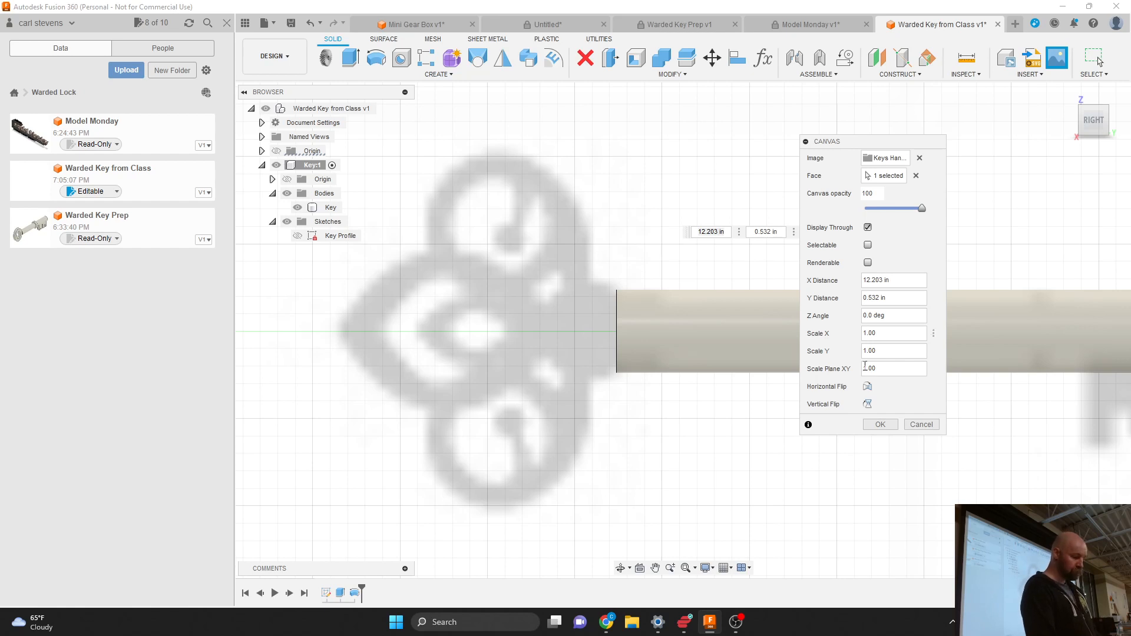
pyautogui.click(880, 426)
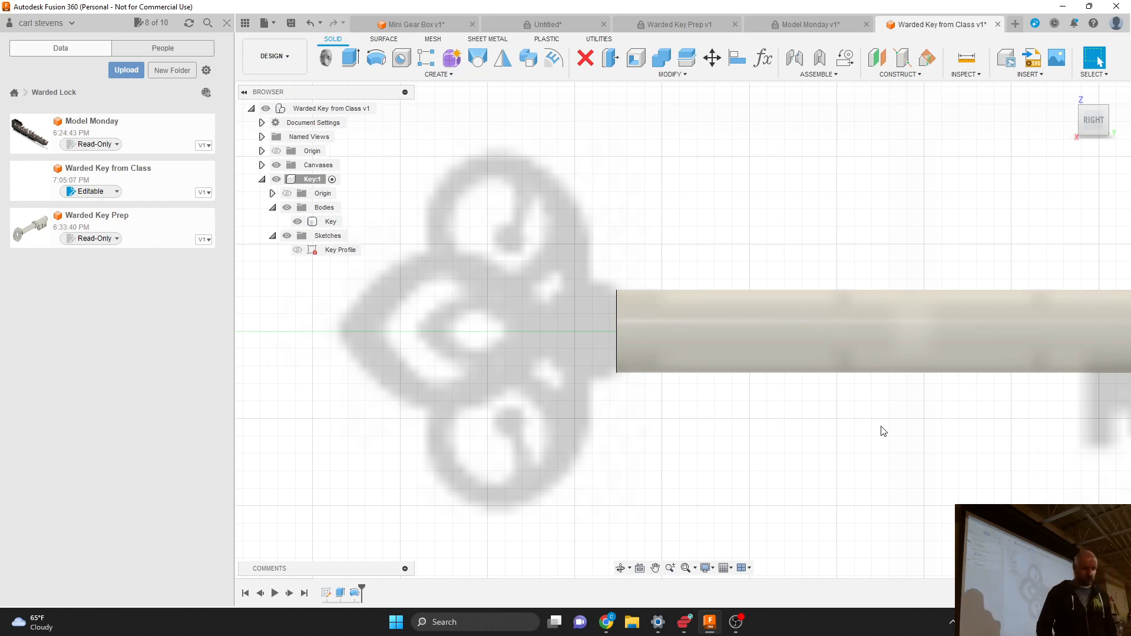
pyautogui.click(736, 622)
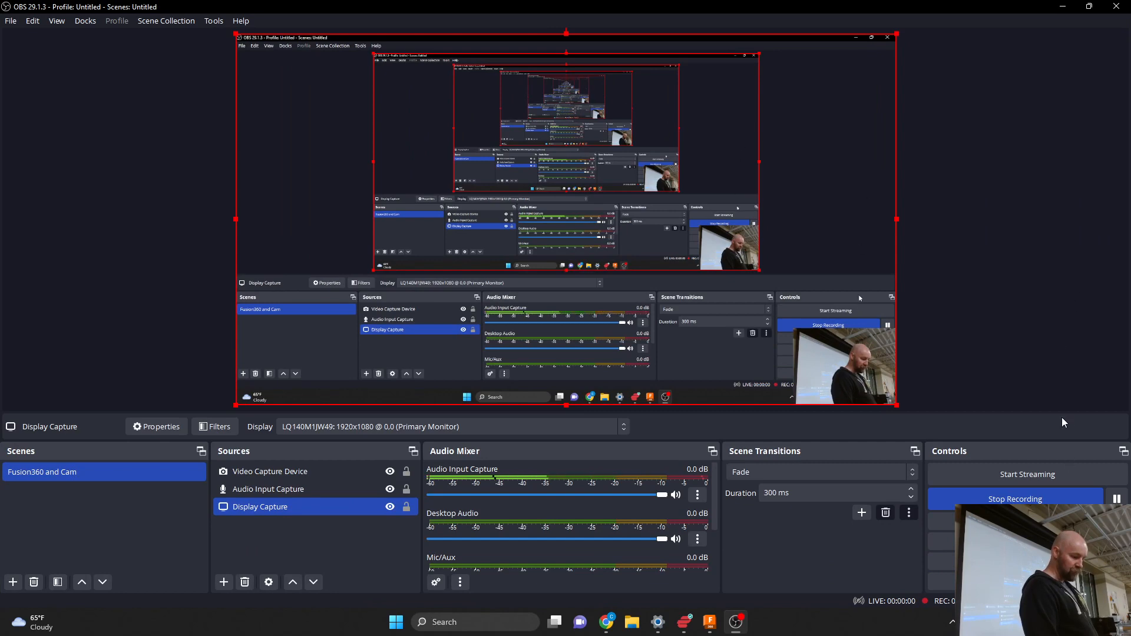
# Switch to Fusion 360 and start a new sketch in the Key component on the plane facing the Right view, over the handle silhouette.
pyautogui.click(1061, 7)
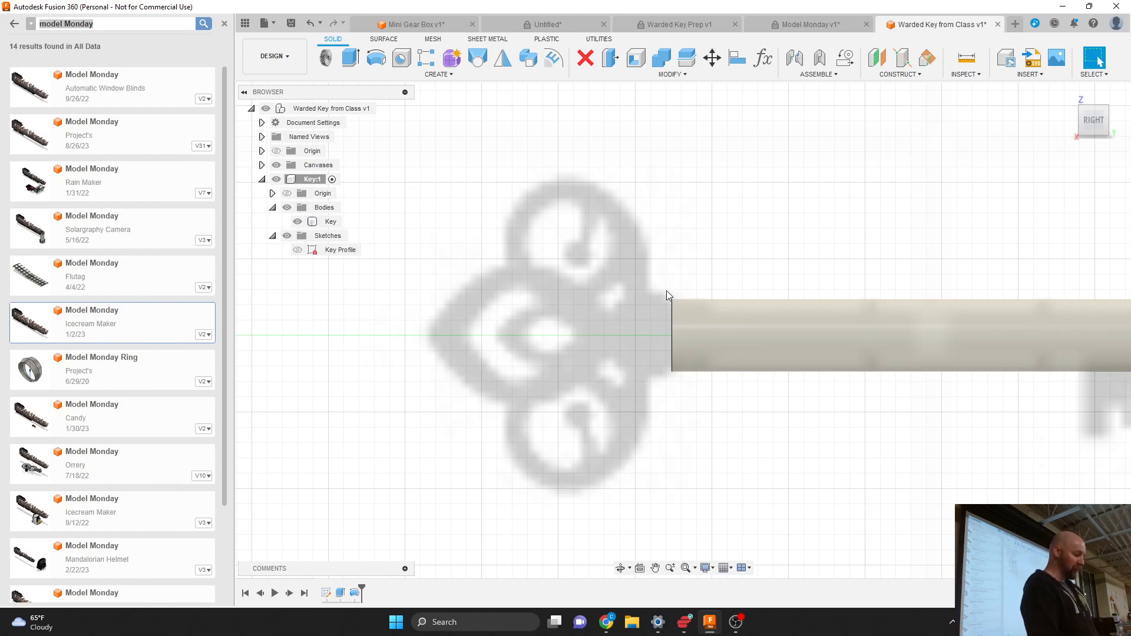
pyautogui.click(436, 74)
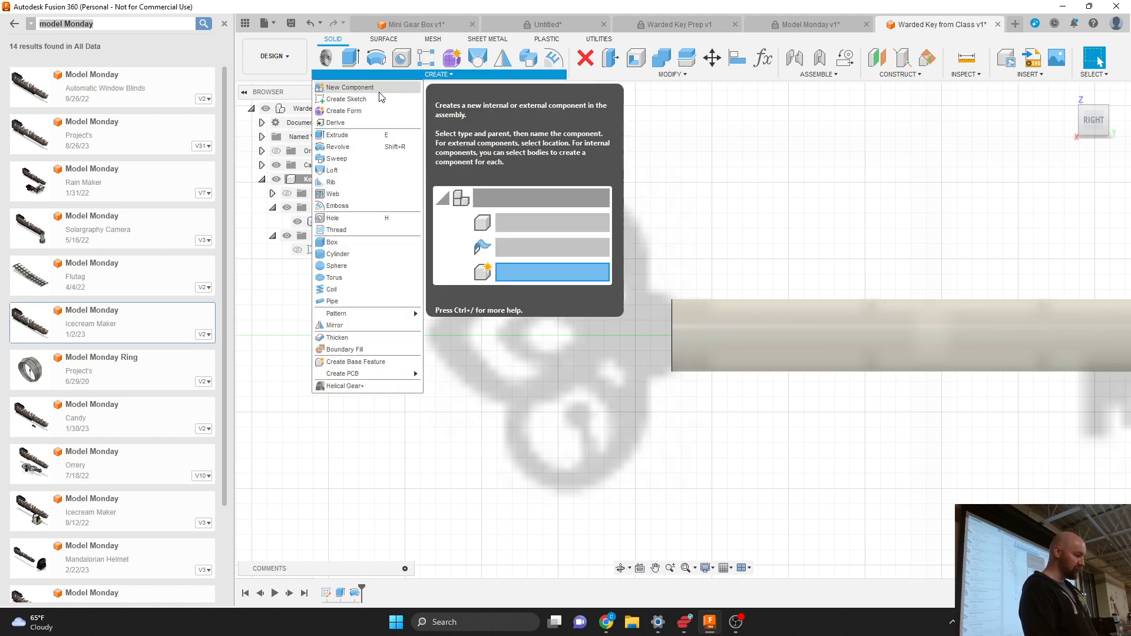
pyautogui.click(456, 216)
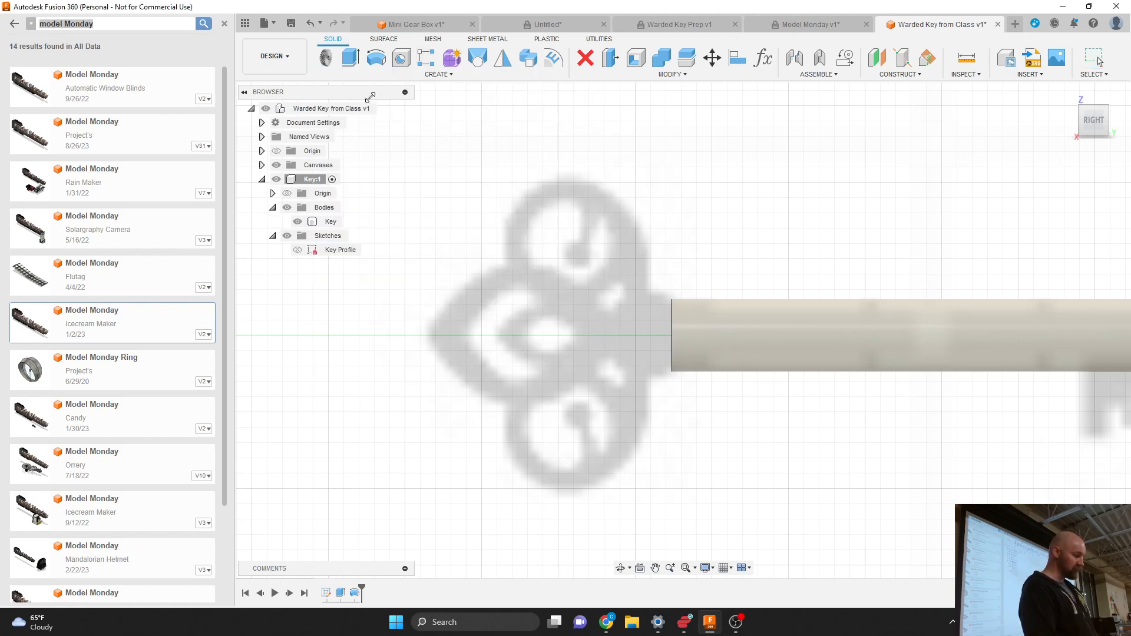
pyautogui.click(568, 315)
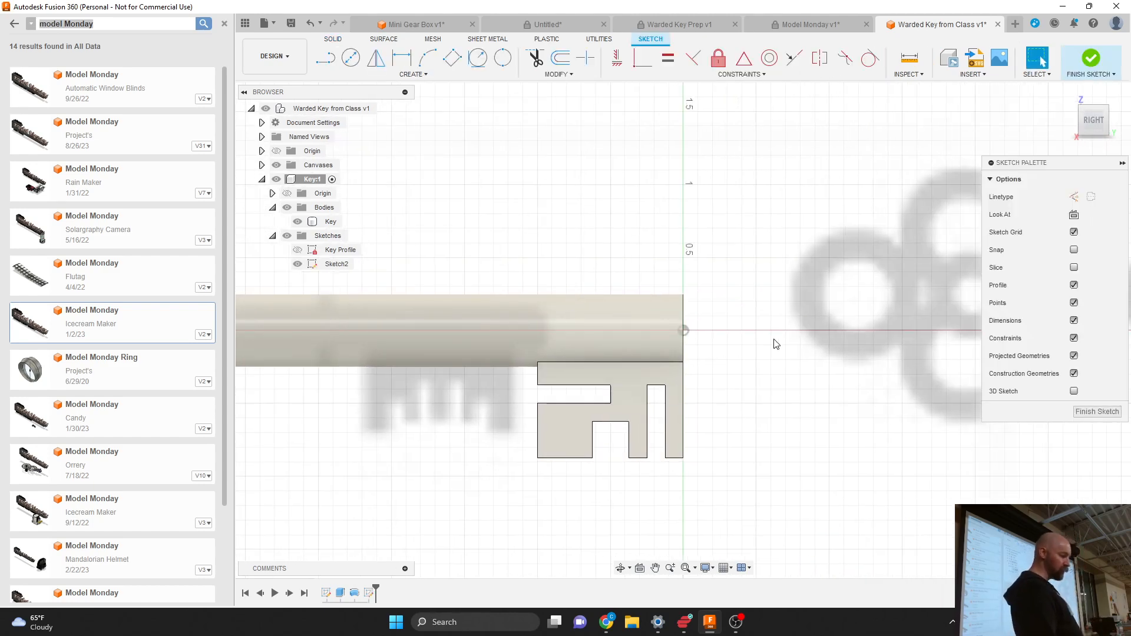
pyautogui.scroll(-5, 784, 359)
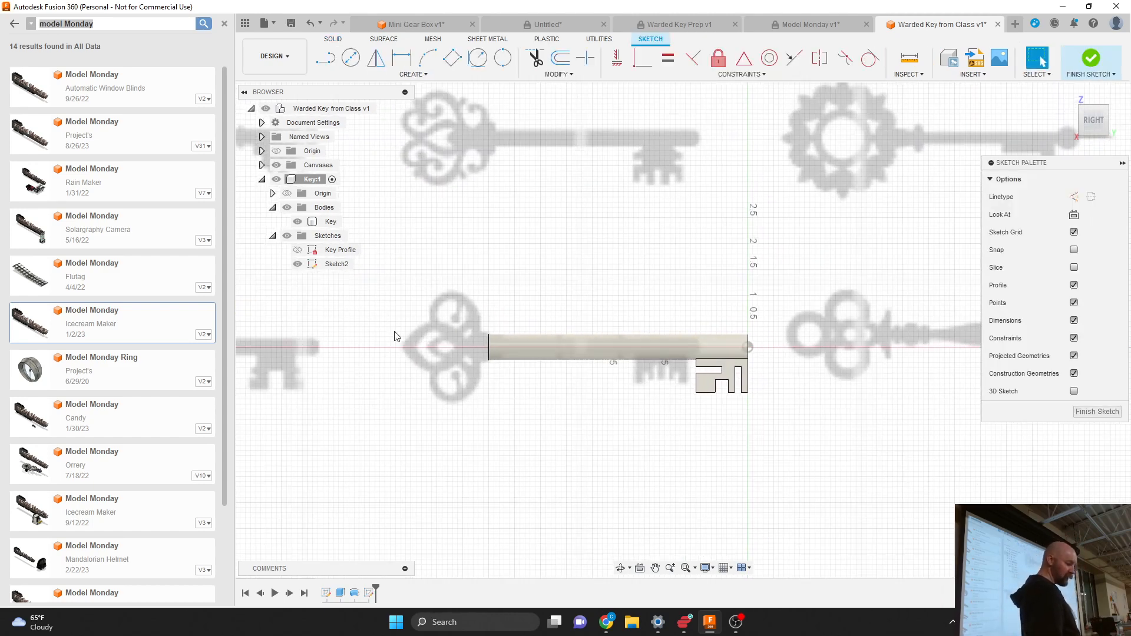
pyautogui.scroll(5, 394, 336)
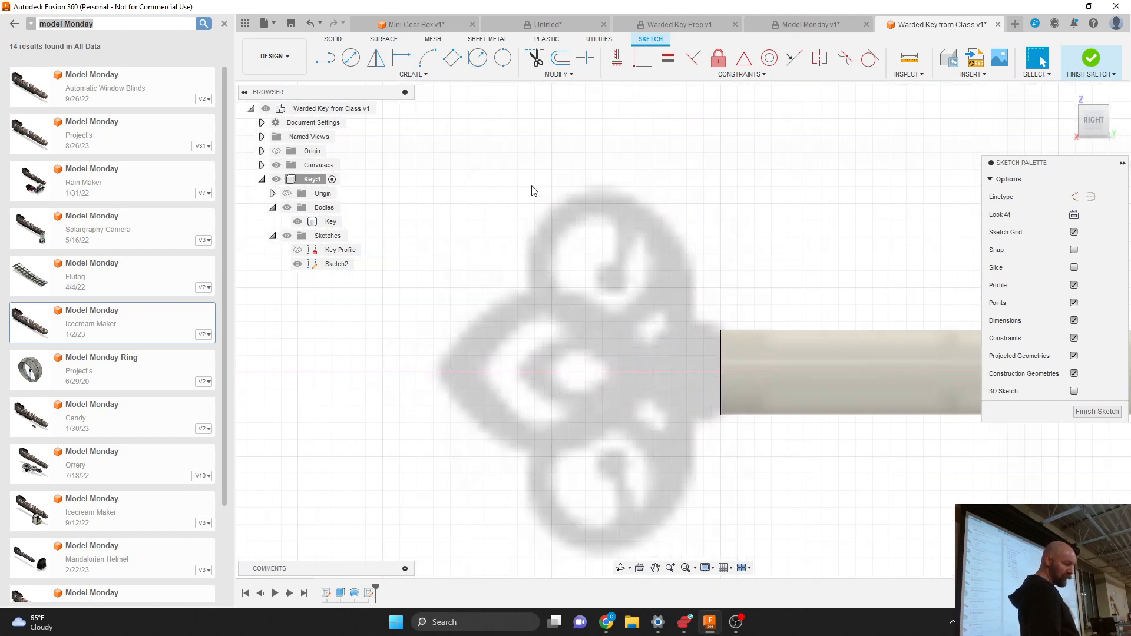
pyautogui.scroll(1, 556, 417)
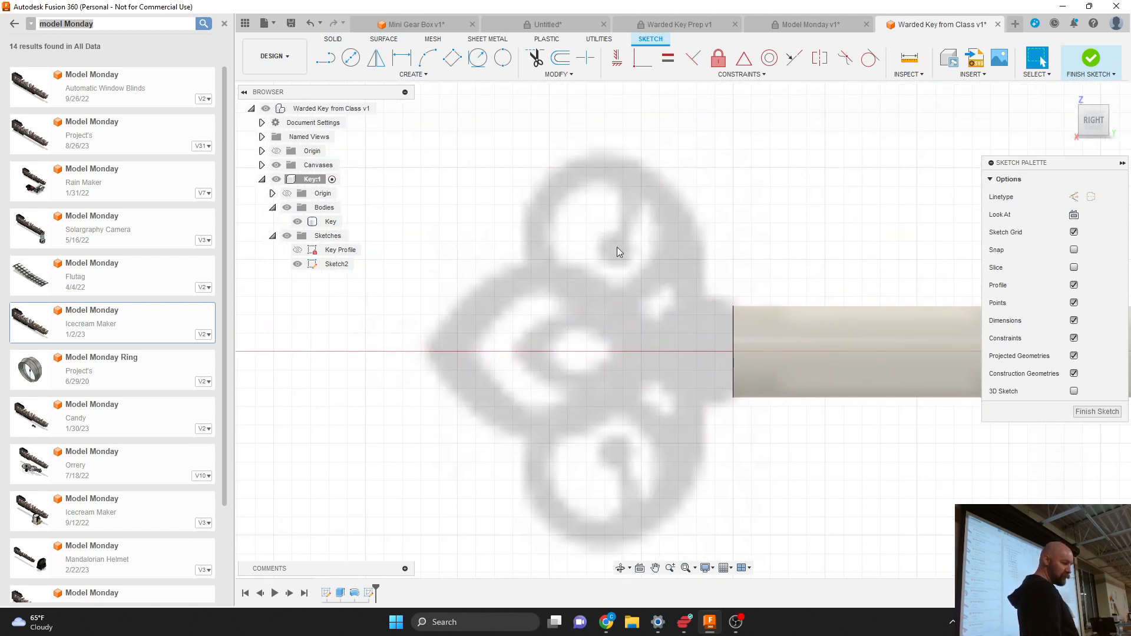
pyautogui.scroll(-1, 617, 247)
pyautogui.scroll(1, 623, 364)
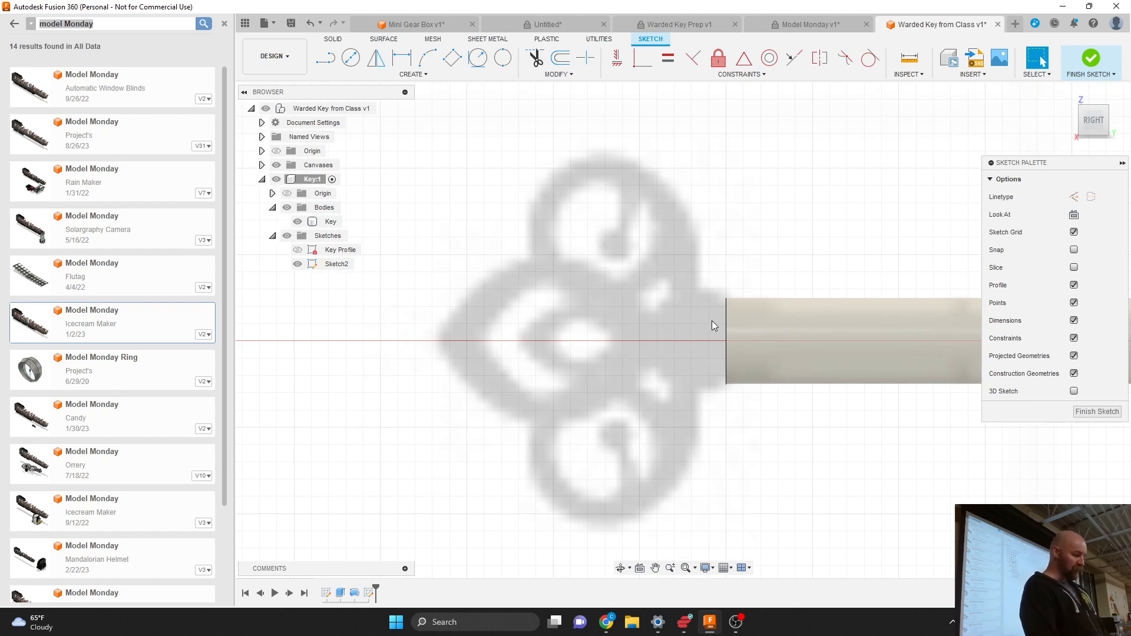
pyautogui.press('r')
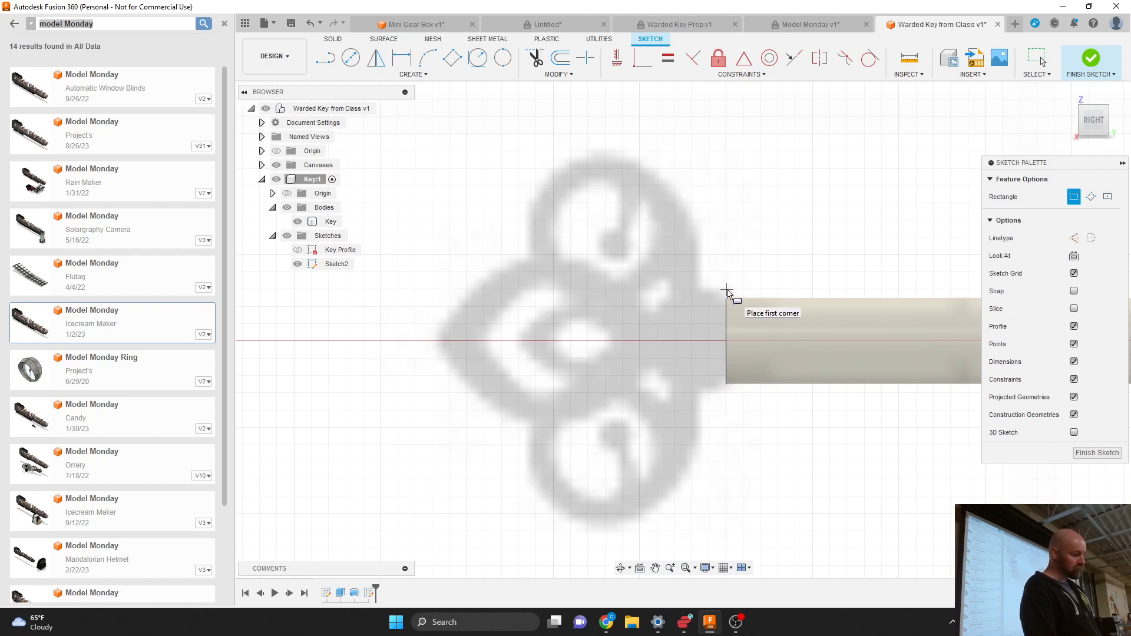
pyautogui.click(726, 290)
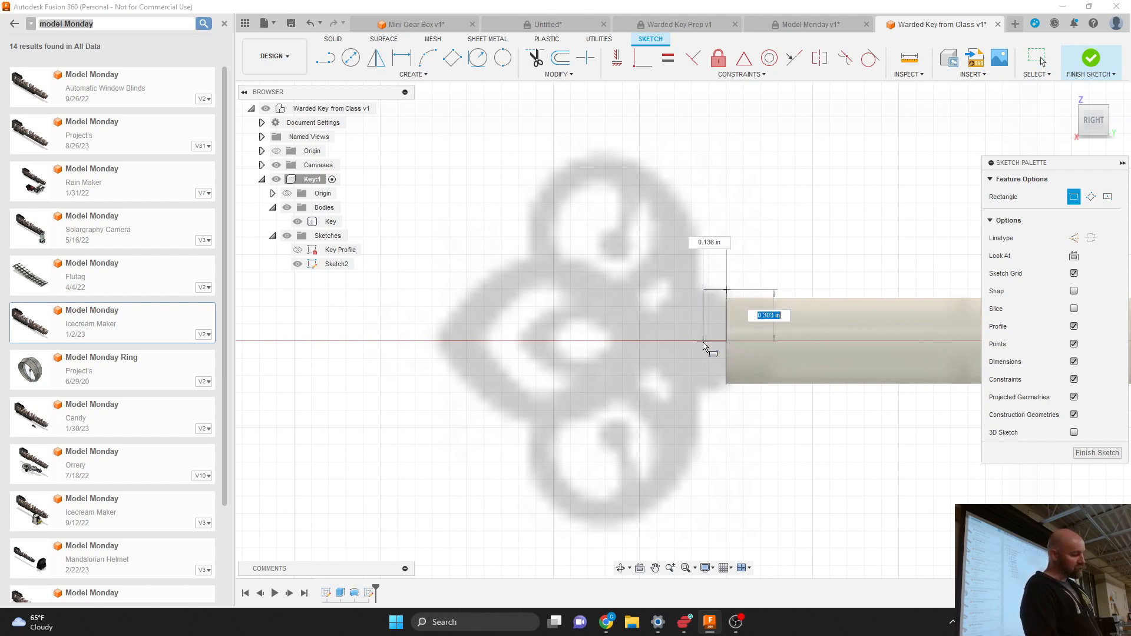
pyautogui.scroll(-3, 574, 355)
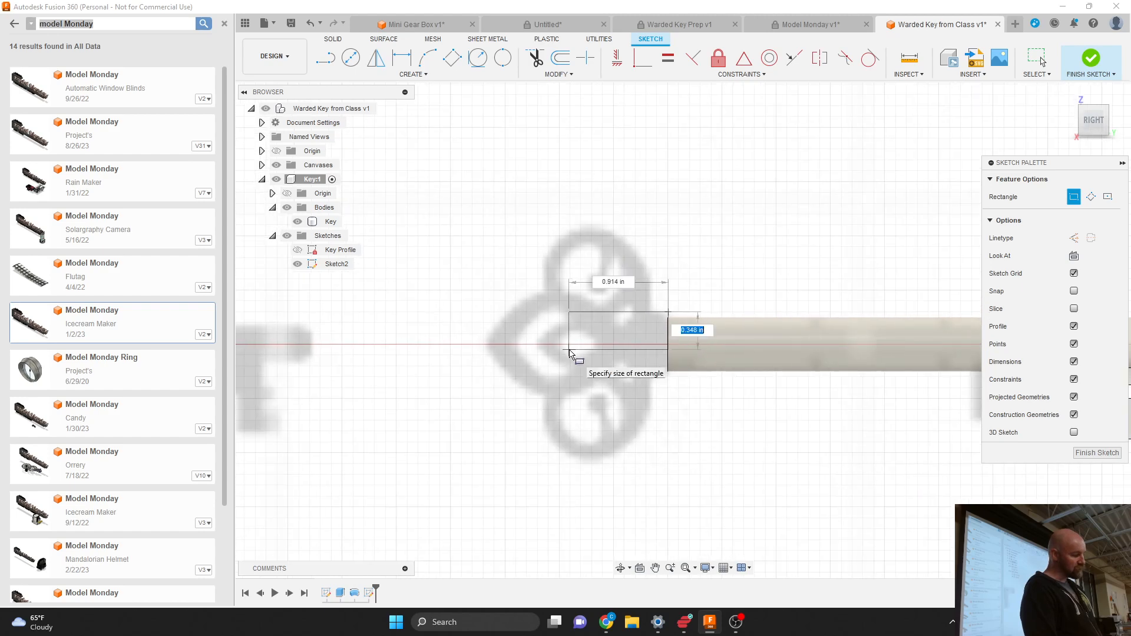
pyautogui.scroll(3, 644, 346)
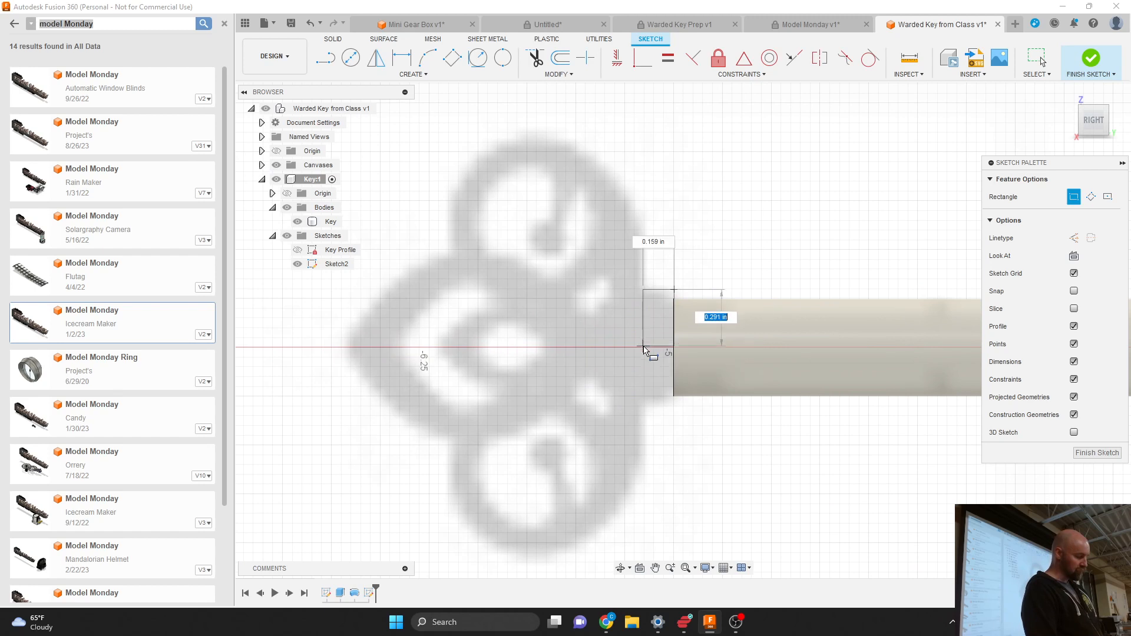
pyautogui.press('Escape')
pyautogui.press('l')
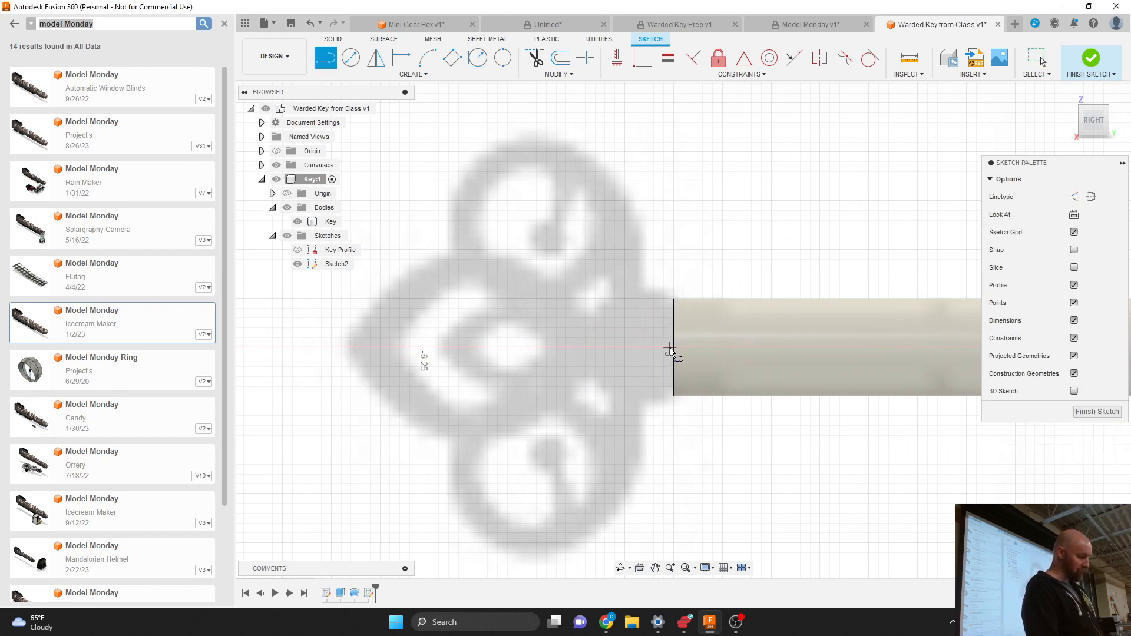
pyautogui.press('Escape')
# Project the shaft's end edge next to the handle silhouette into the sketch.
pyautogui.click(677, 300)
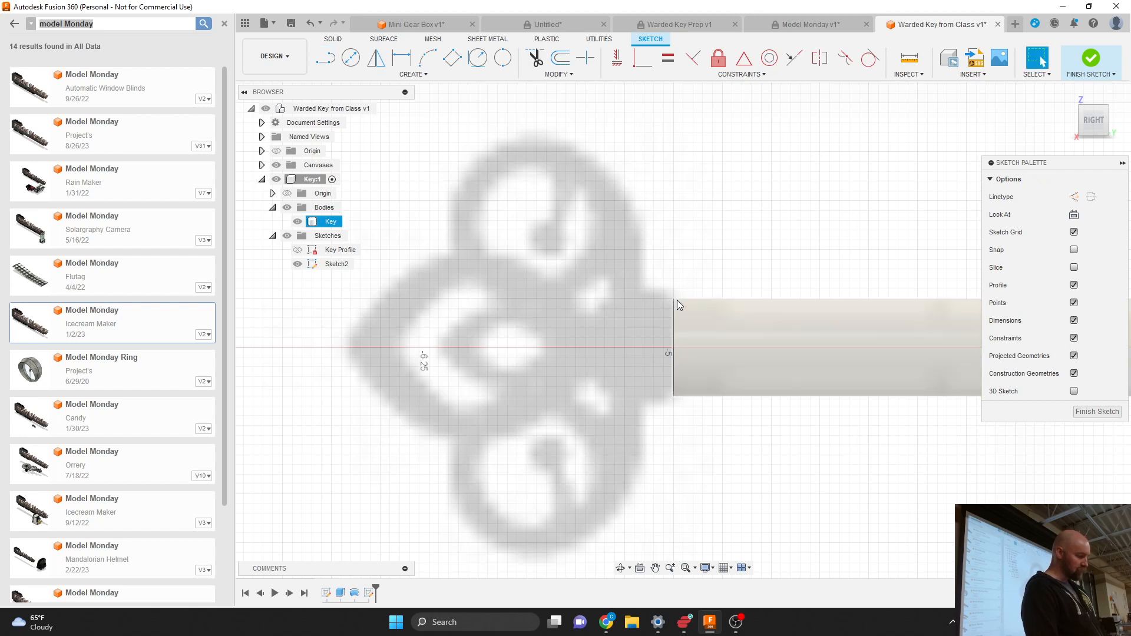
pyautogui.click(672, 321)
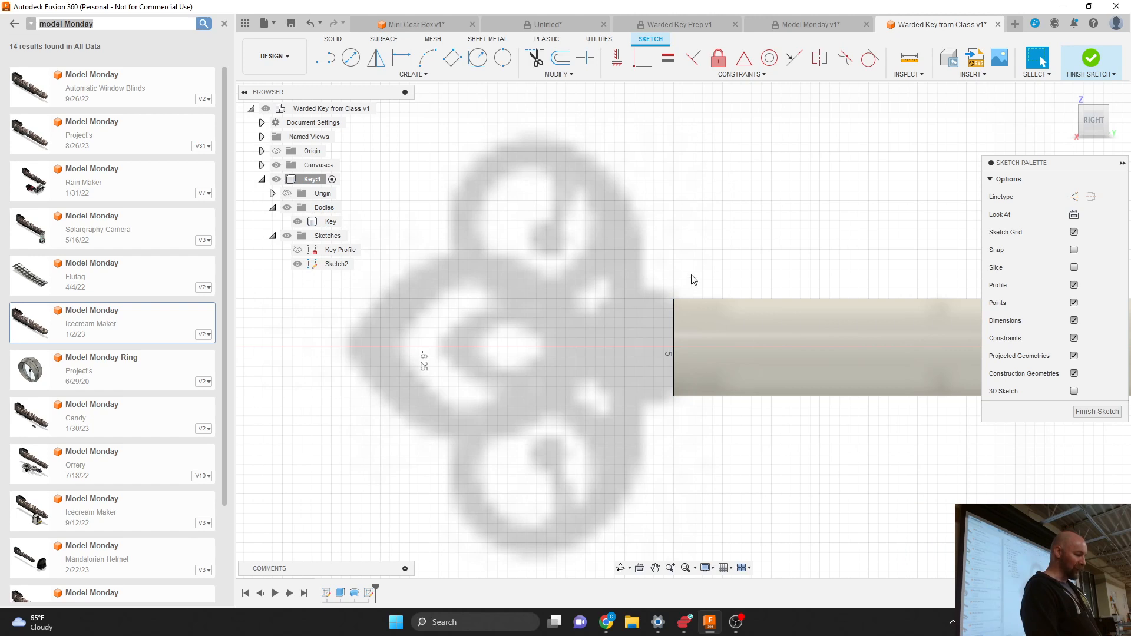
pyautogui.click(672, 324)
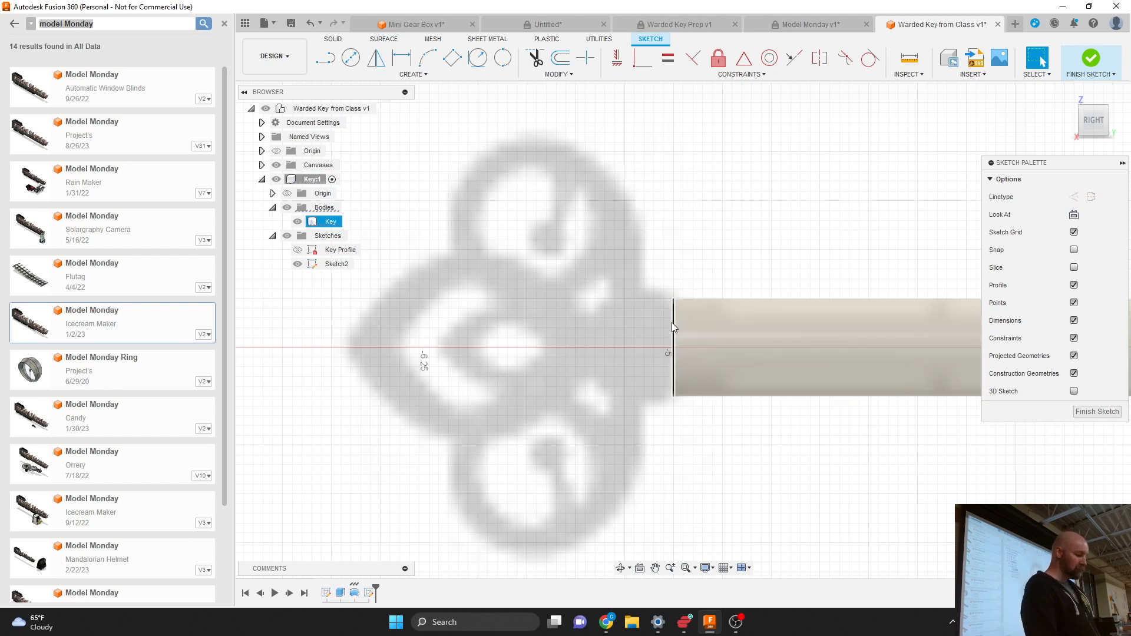
pyautogui.click(672, 323)
pyautogui.click(673, 273)
pyautogui.click(434, 80)
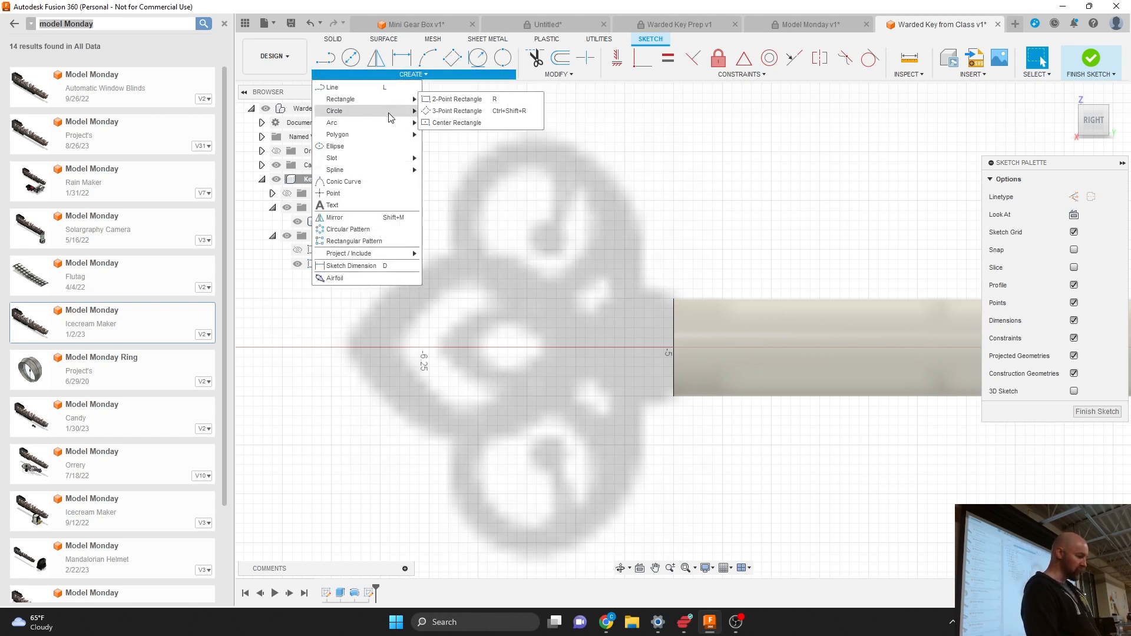
pyautogui.moveTo(377, 254)
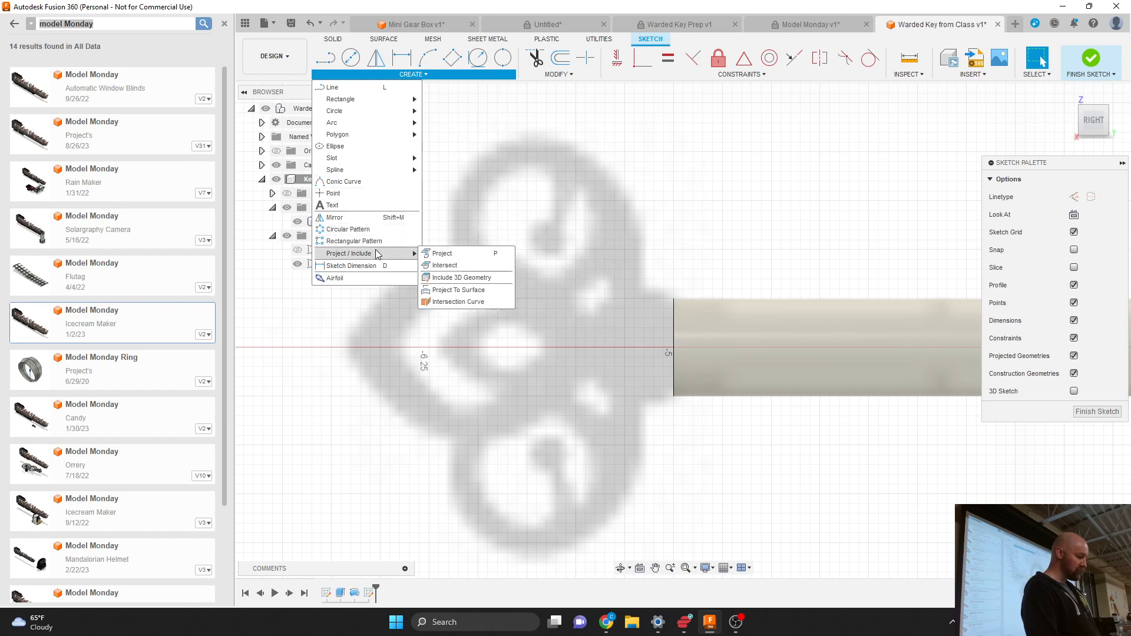
pyautogui.click(441, 254)
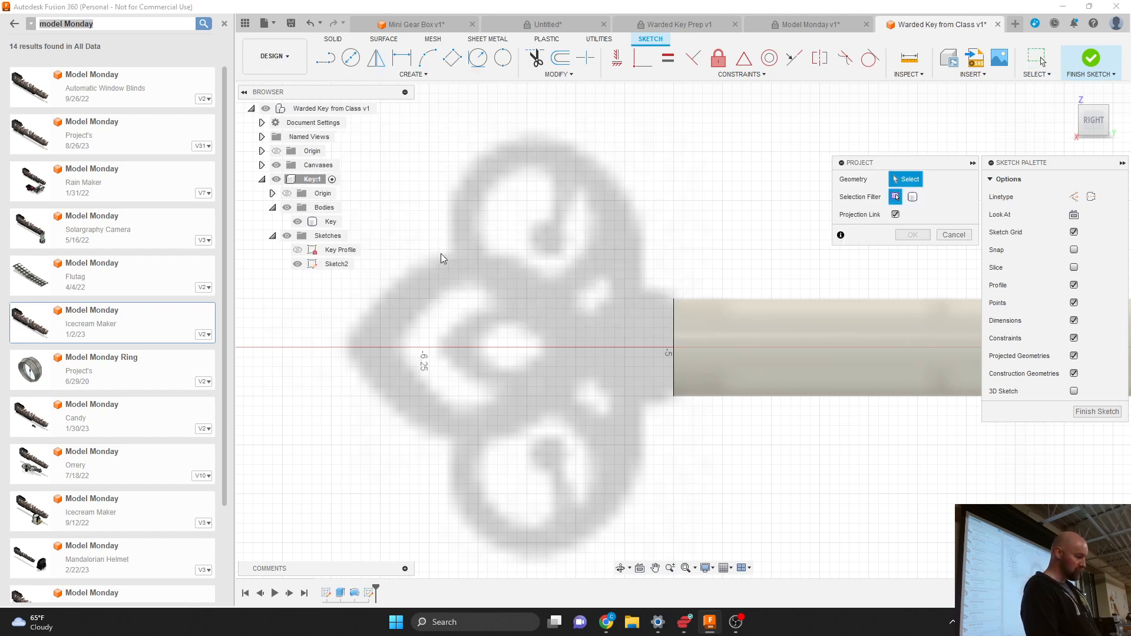
pyautogui.click(674, 344)
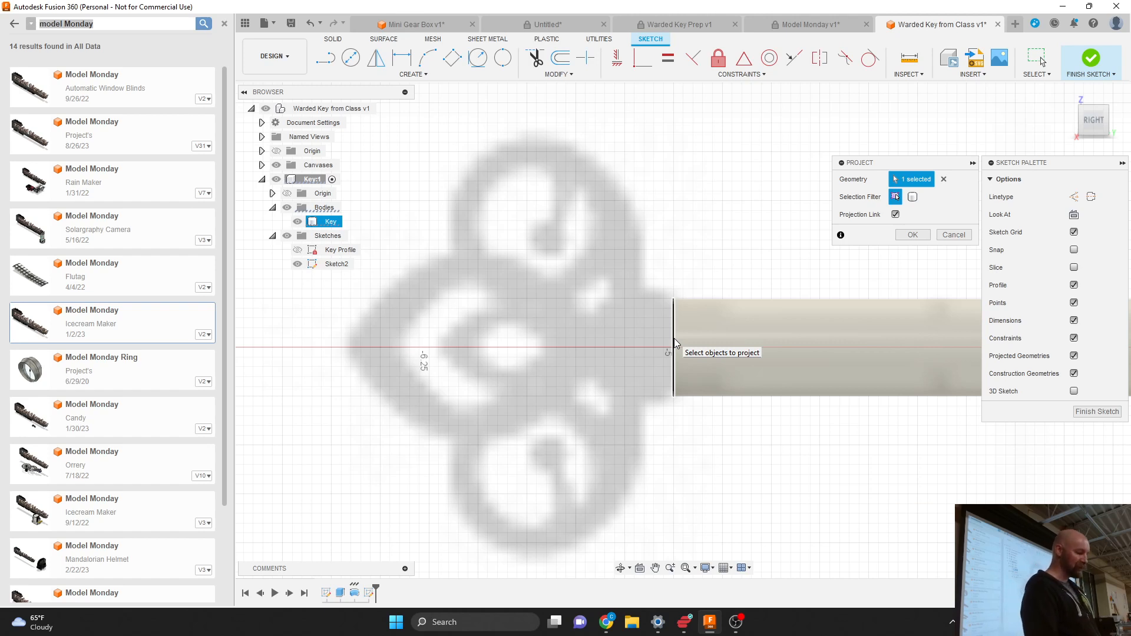
pyautogui.click(912, 236)
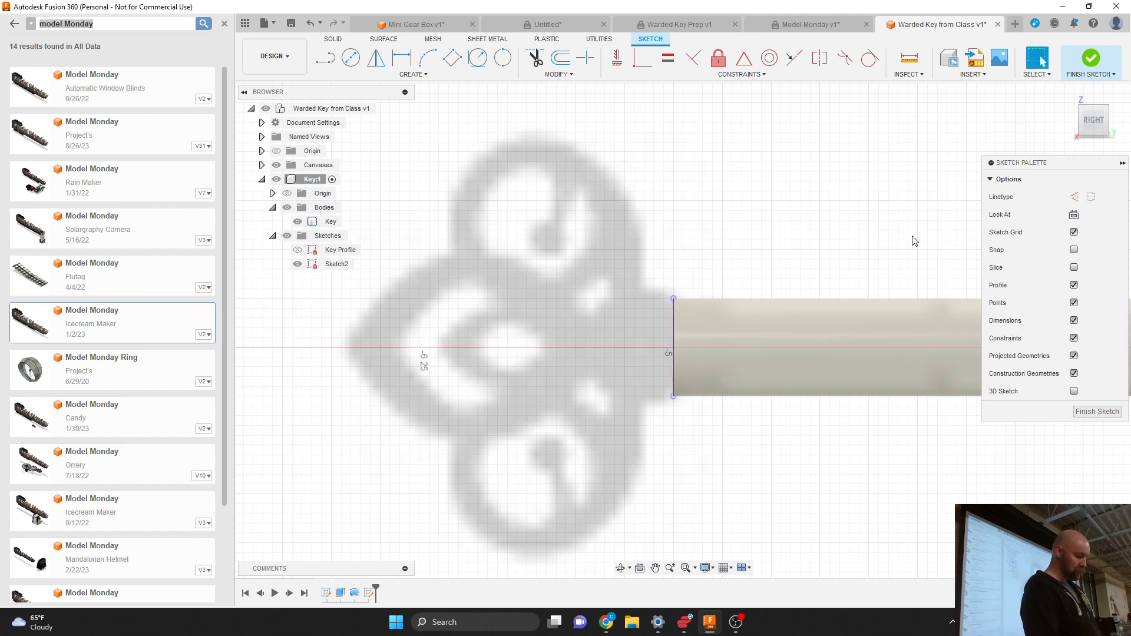
# Draw connected lines from the projected edge's upper endpoint along the silhouette: a short diagonal, about 0.11 in horizontal, and about 0.26 in vertical.
pyautogui.press('l')
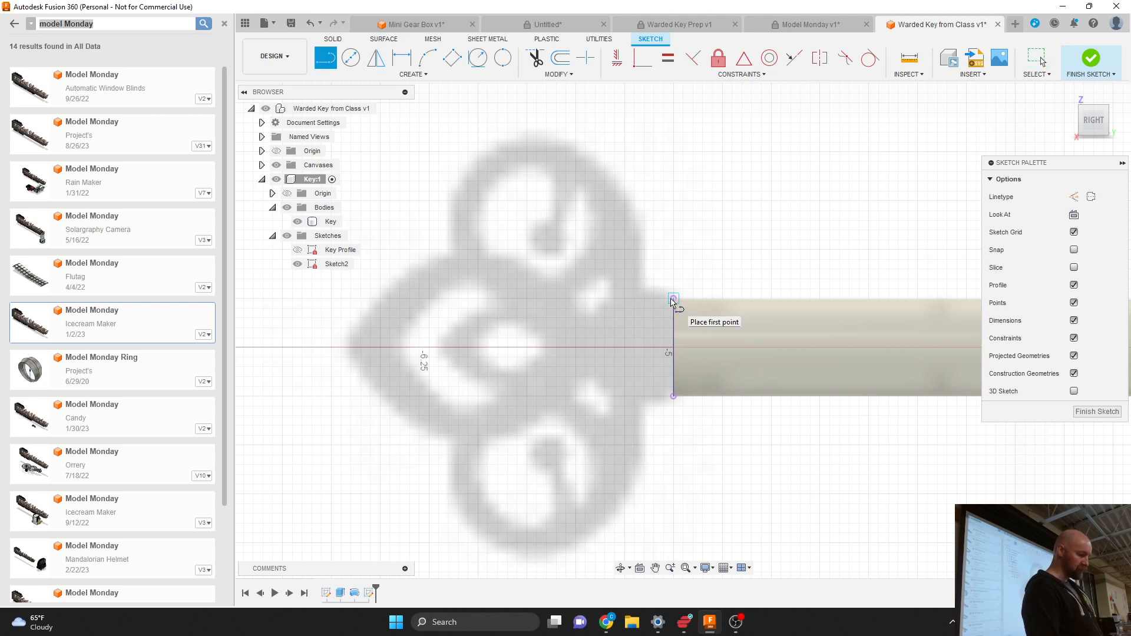
pyautogui.click(672, 299)
pyautogui.scroll(2, 670, 298)
pyautogui.scroll(1, 669, 298)
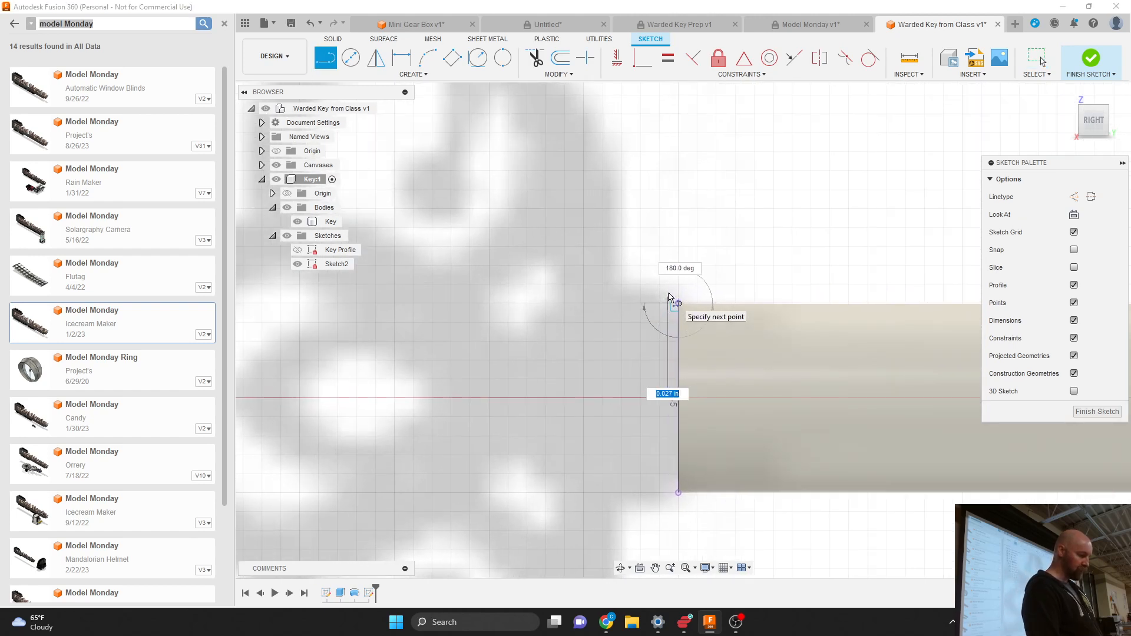
pyautogui.click(663, 287)
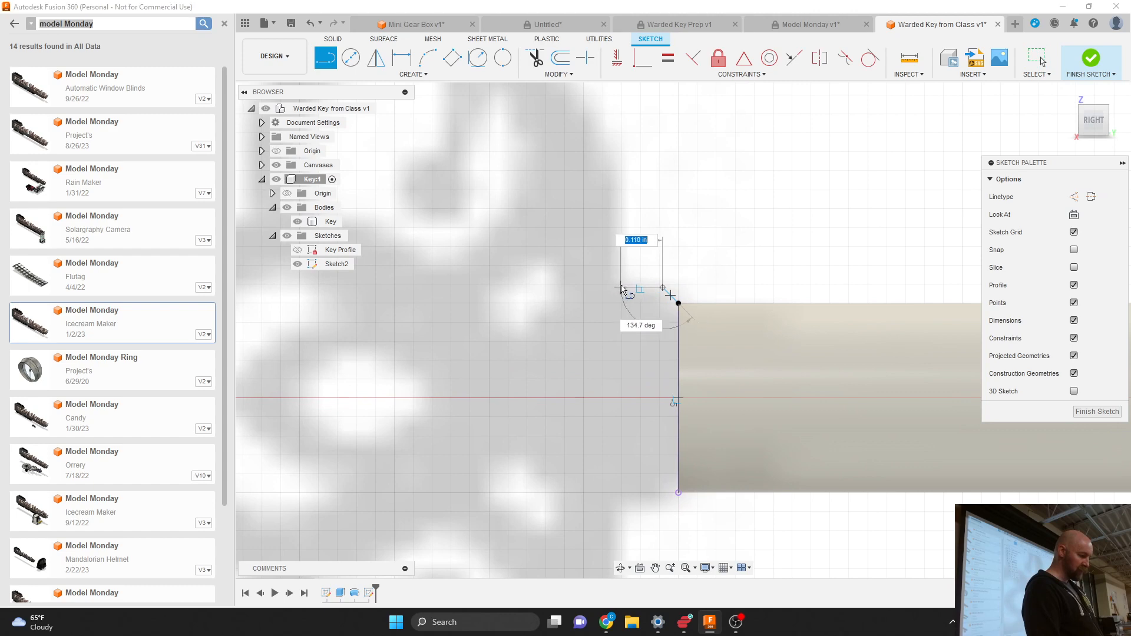
pyautogui.click(618, 287)
pyautogui.scroll(-1, 620, 289)
pyautogui.scroll(-1, 620, 289)
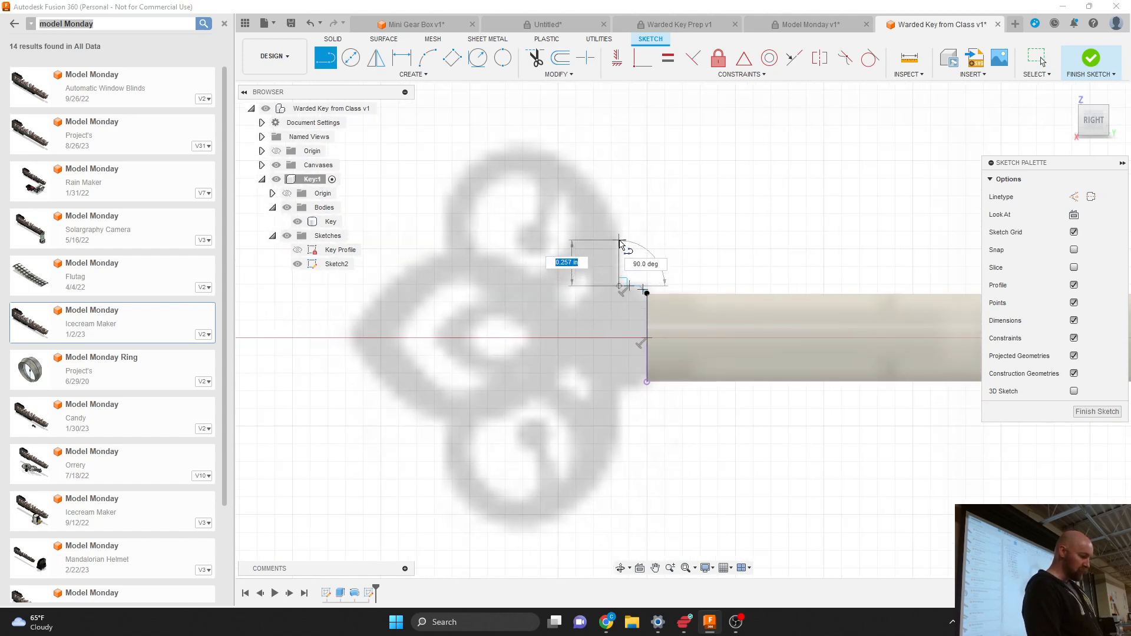
pyautogui.click(619, 241)
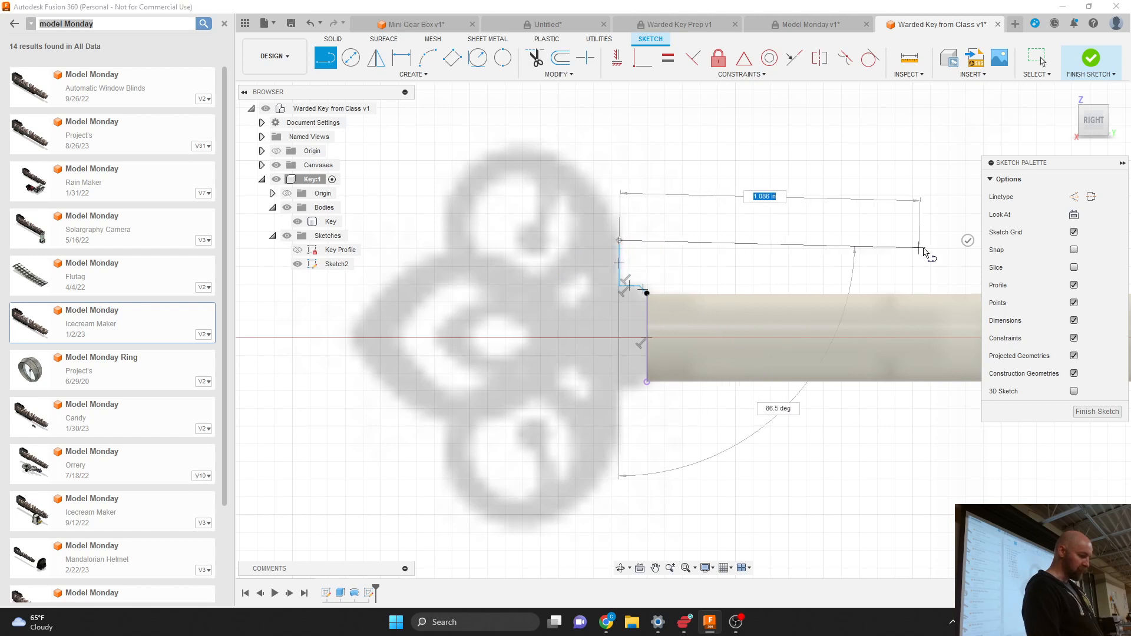
pyautogui.click(967, 241)
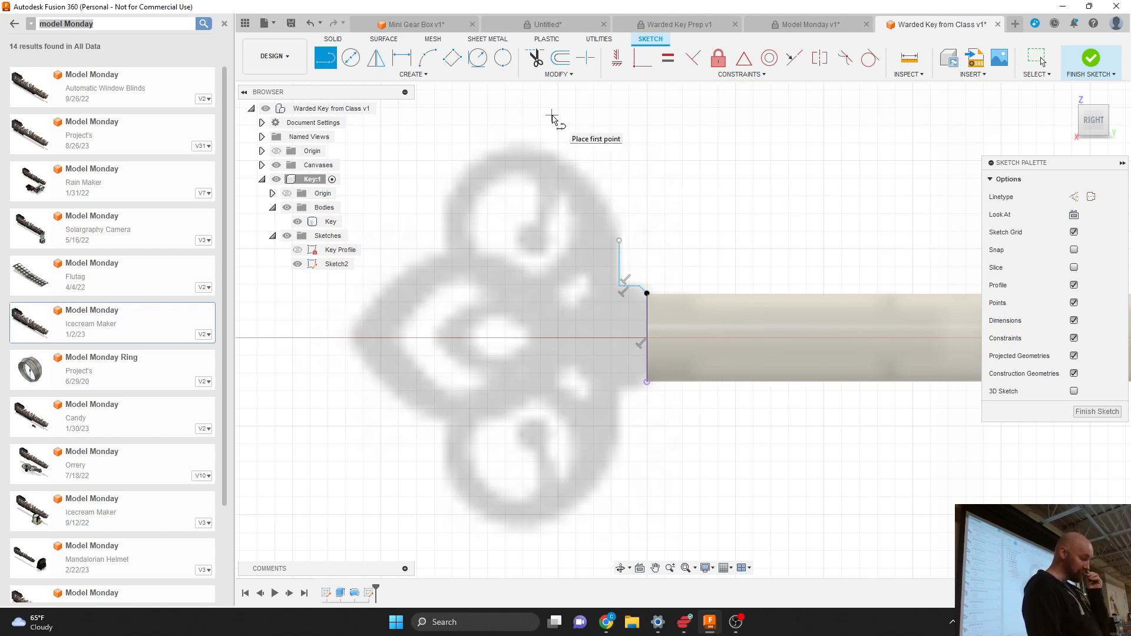
# Trace the upper lobe's outer edge with a fit point spline from the vertical line's upper endpoint around to the notch beside the central lobe.
pyautogui.click(406, 75)
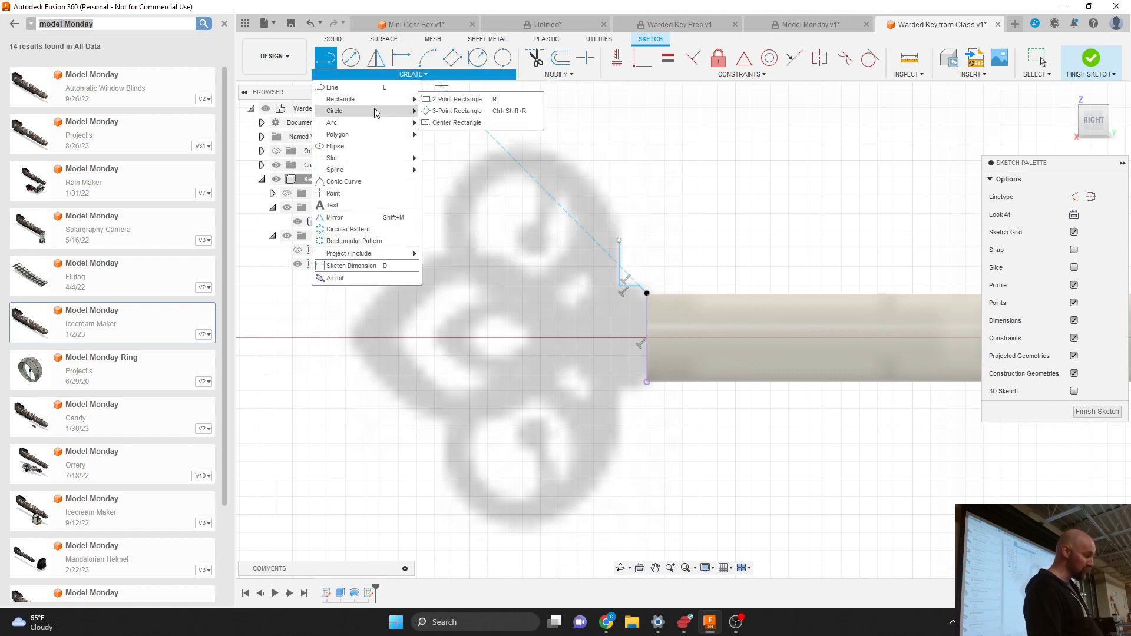
pyautogui.moveTo(374, 112)
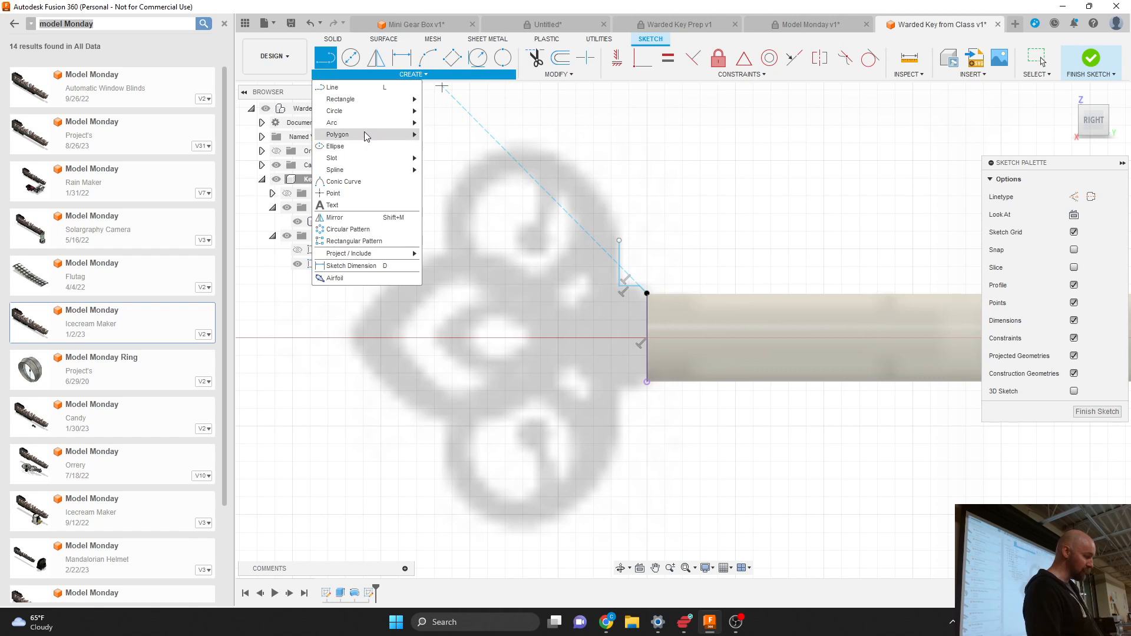
pyautogui.moveTo(380, 173)
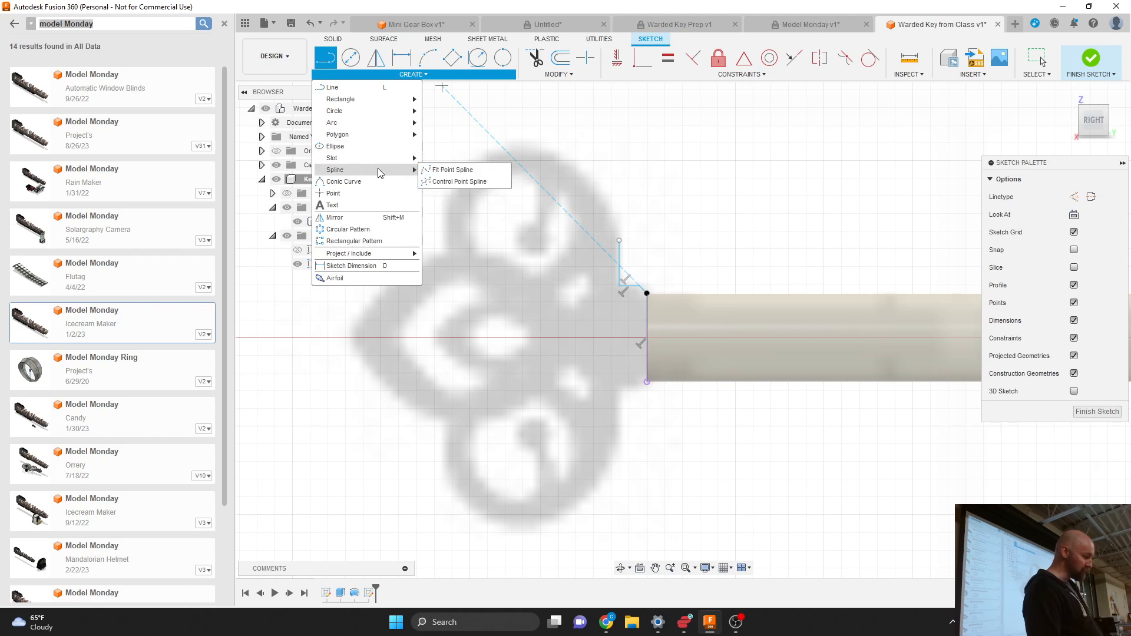
pyautogui.click(449, 171)
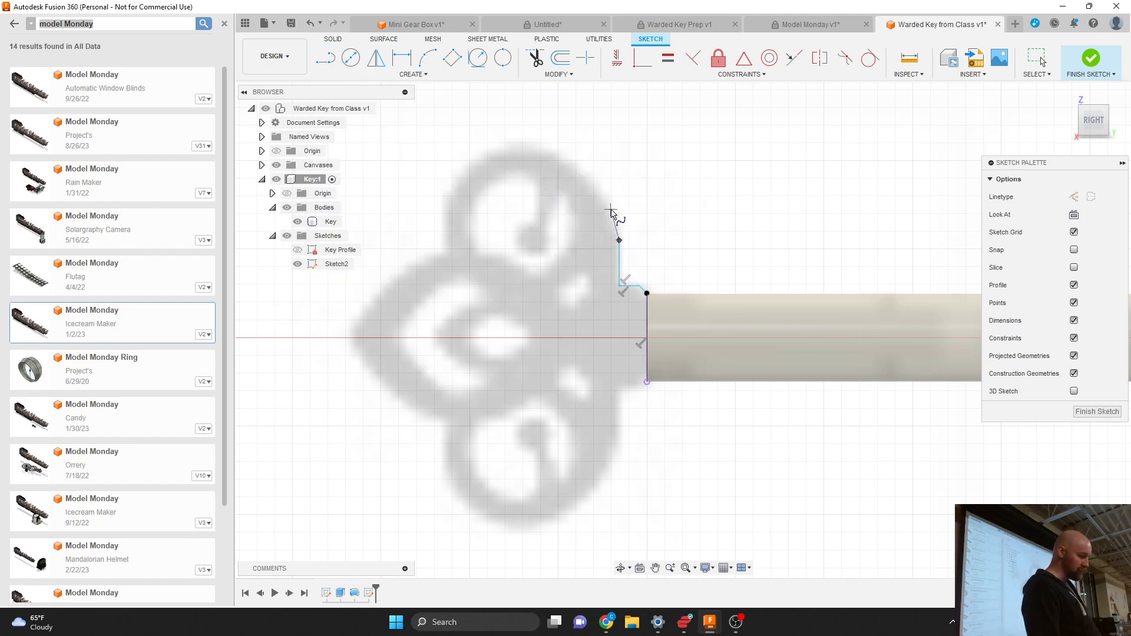
pyautogui.click(599, 193)
pyautogui.click(545, 152)
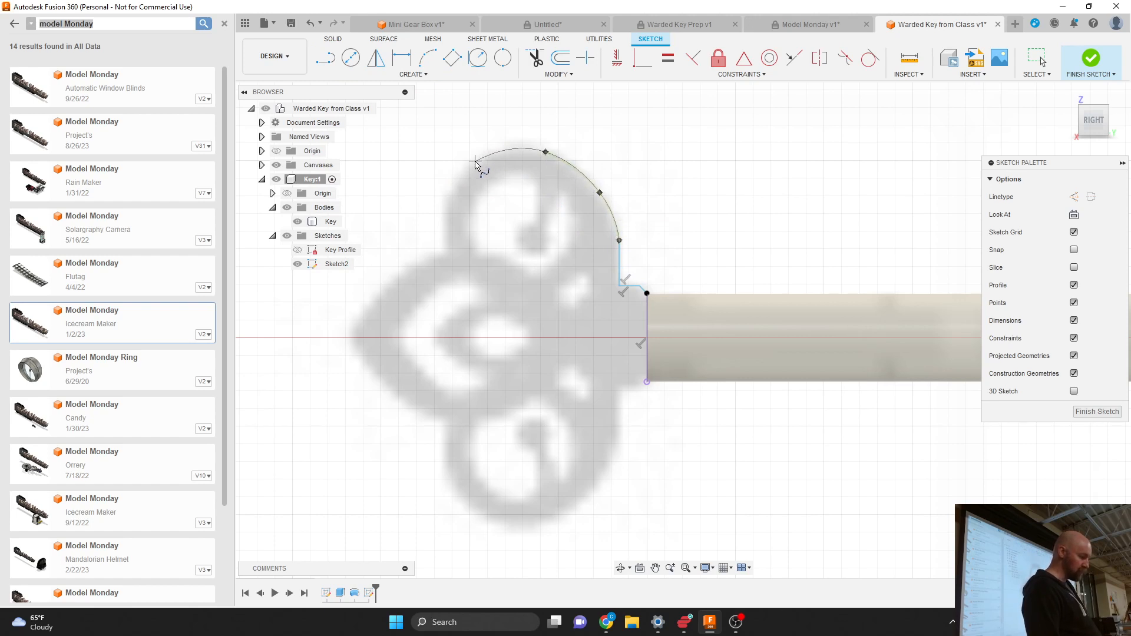
pyautogui.click(468, 166)
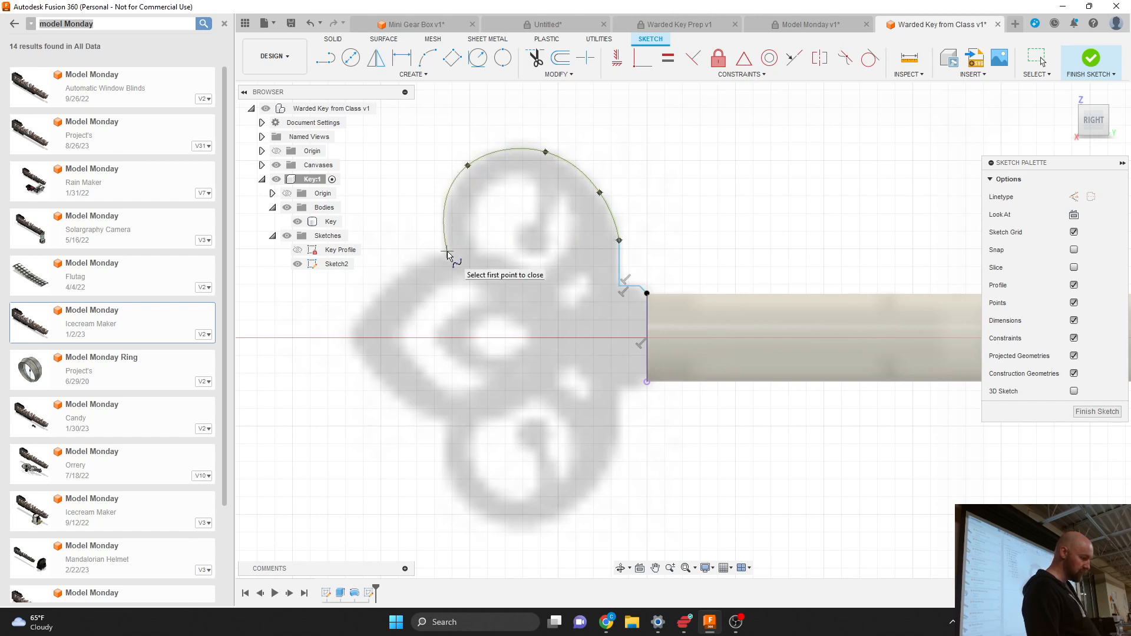
pyautogui.click(447, 252)
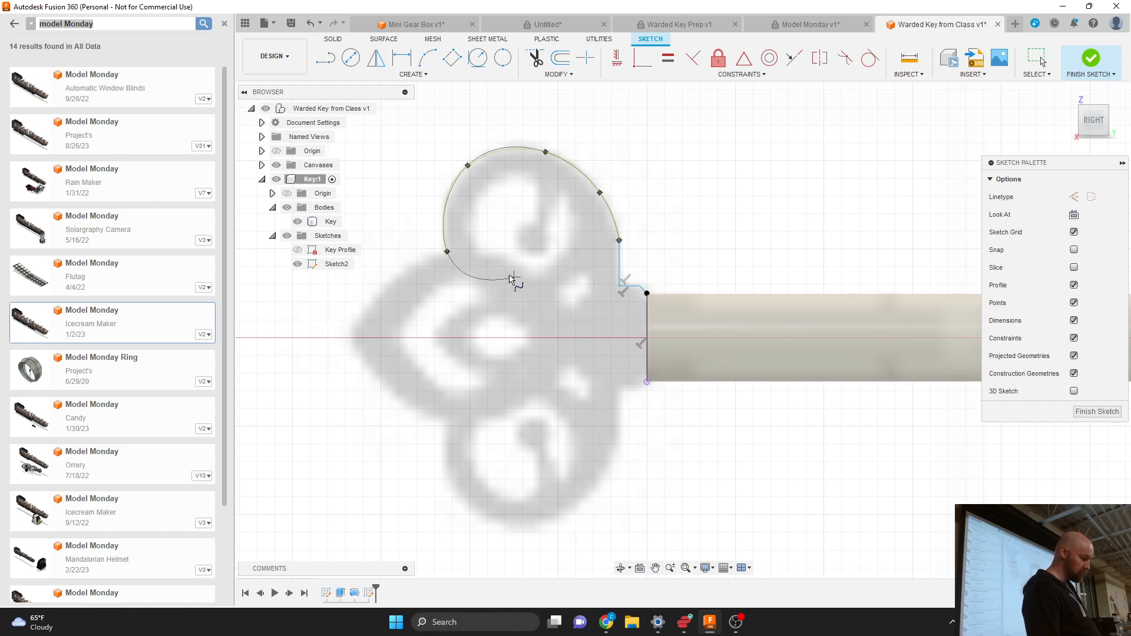
pyautogui.scroll(-2, 475, 272)
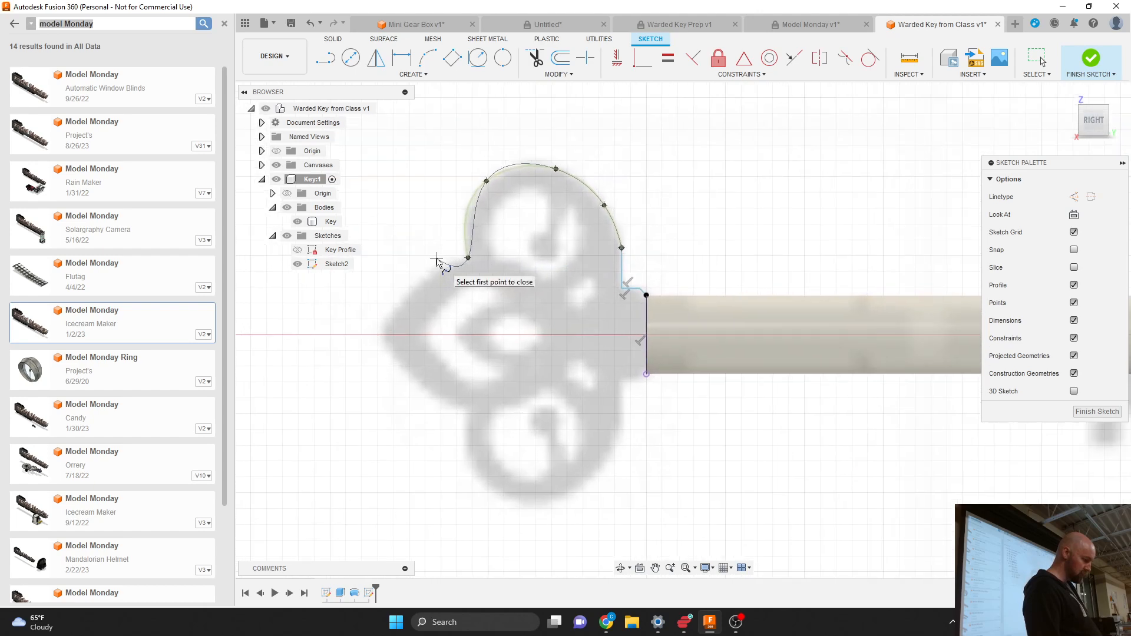
pyautogui.scroll(-2, 436, 261)
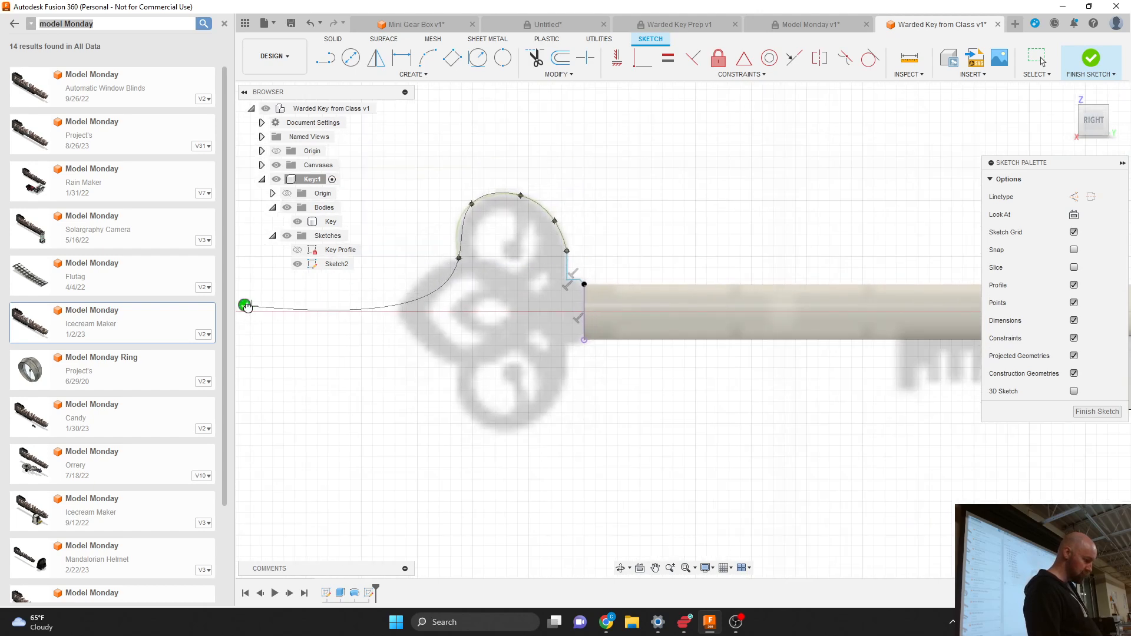
pyautogui.click(246, 306)
pyautogui.scroll(5, 442, 268)
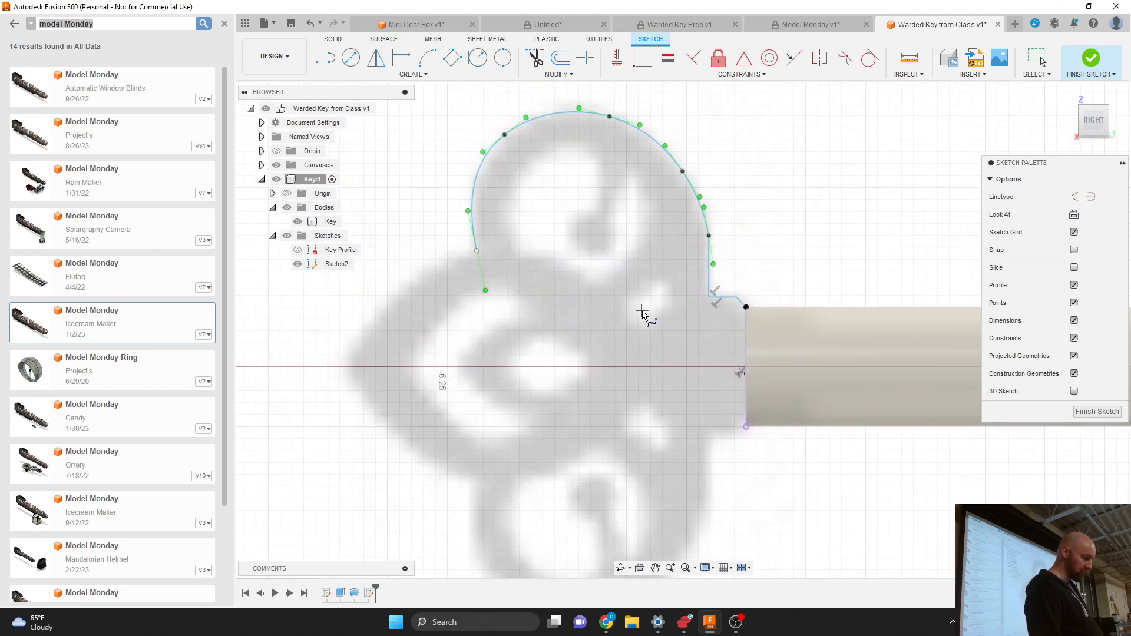
pyautogui.scroll(-1, 642, 312)
pyautogui.press('Return')
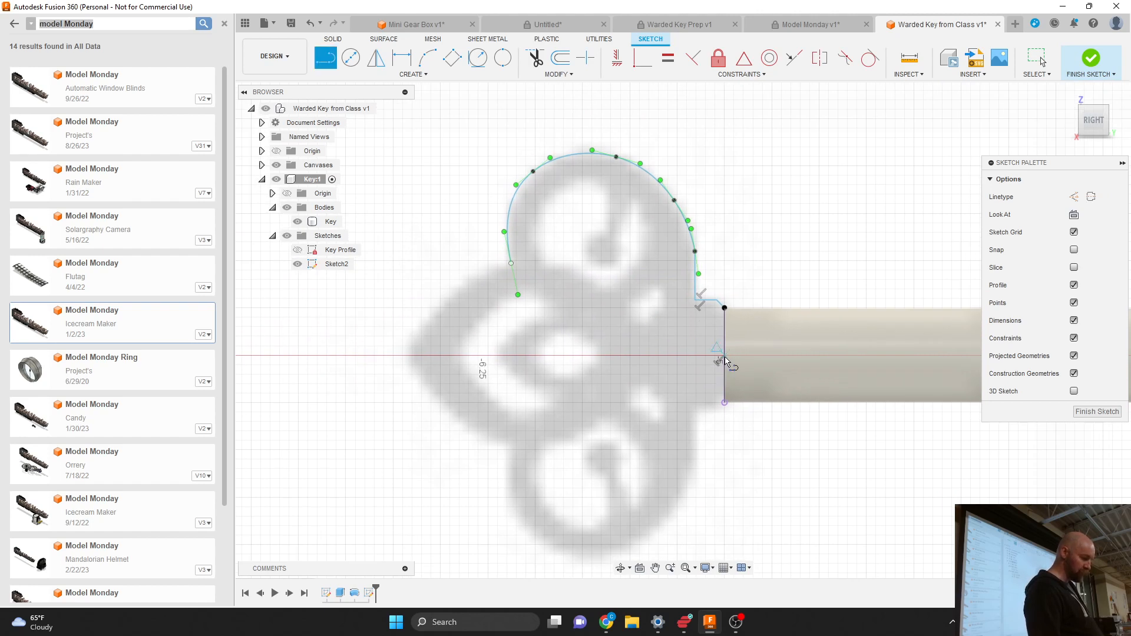
# Draw a horizontal line about 1.65 in long from the midpoint of the projected shaft edge to the tip of the central lobe.
pyautogui.moveTo(725, 358); pyautogui.dragTo(547, 355)
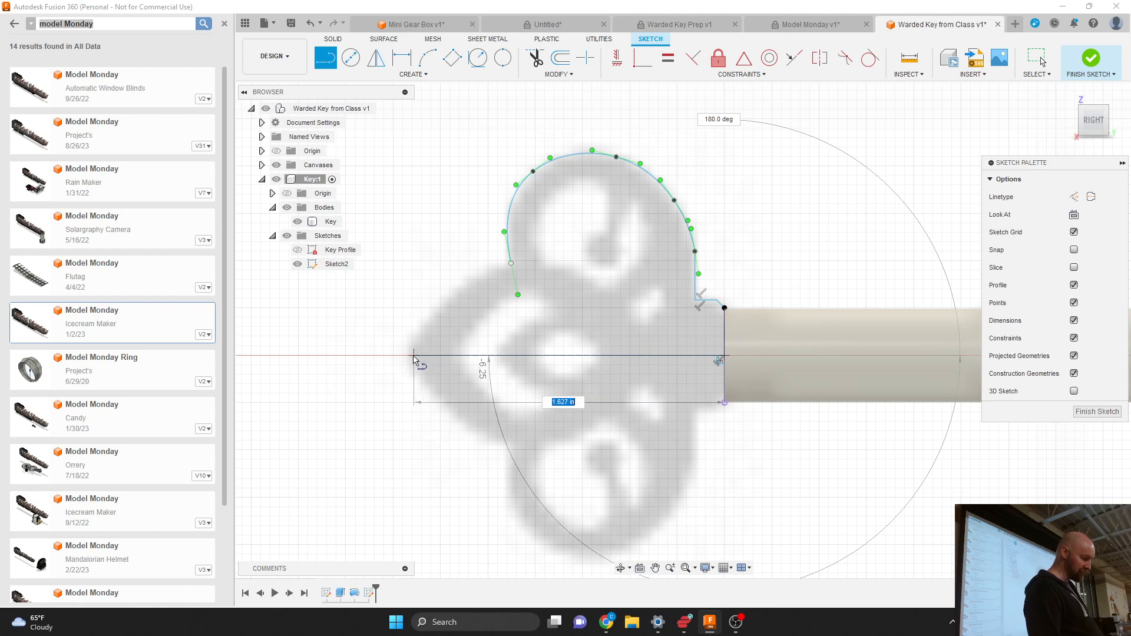
pyautogui.moveTo(413, 359); pyautogui.dragTo(408, 360)
pyautogui.click(407, 355)
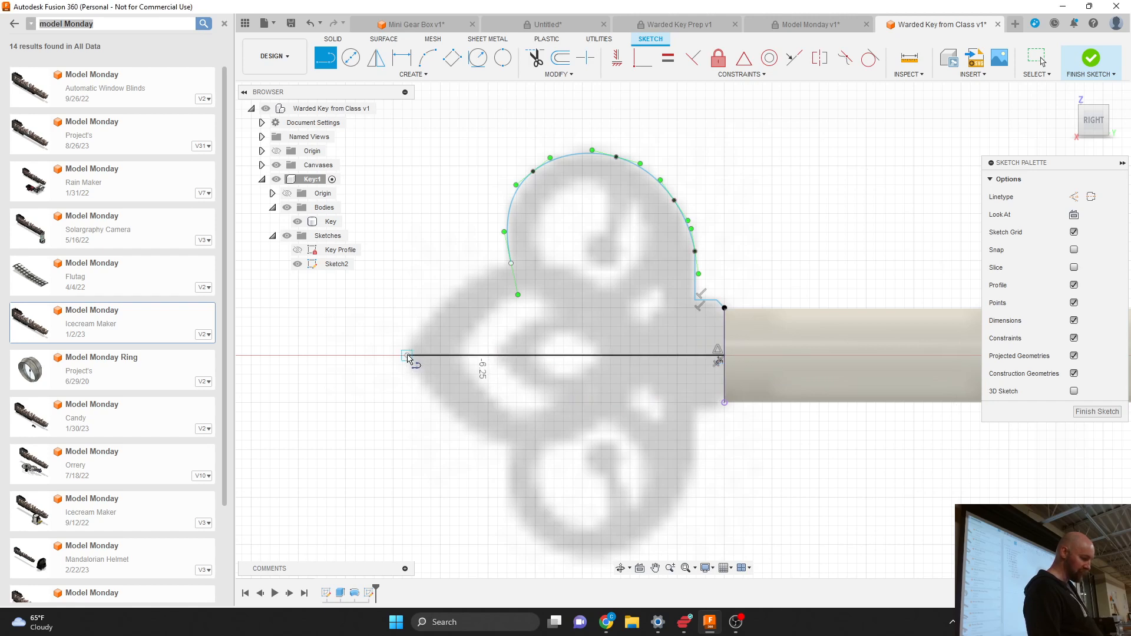
pyautogui.scroll(-5, 500, 347)
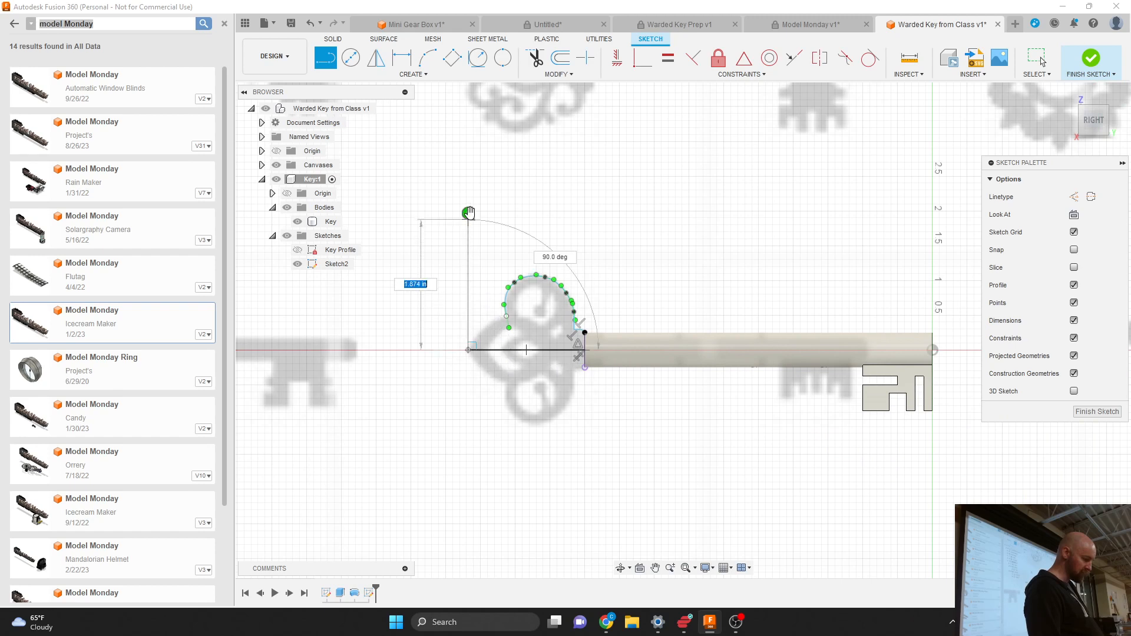
pyautogui.press('Escape')
pyautogui.scroll(5, 508, 346)
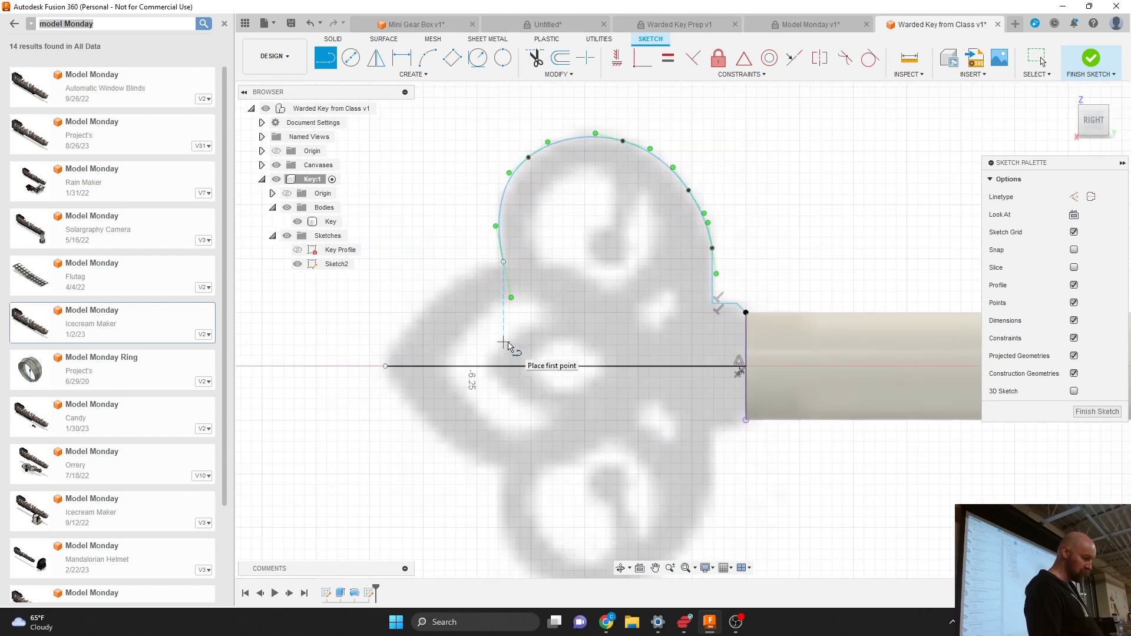
pyautogui.scroll(-1, 507, 346)
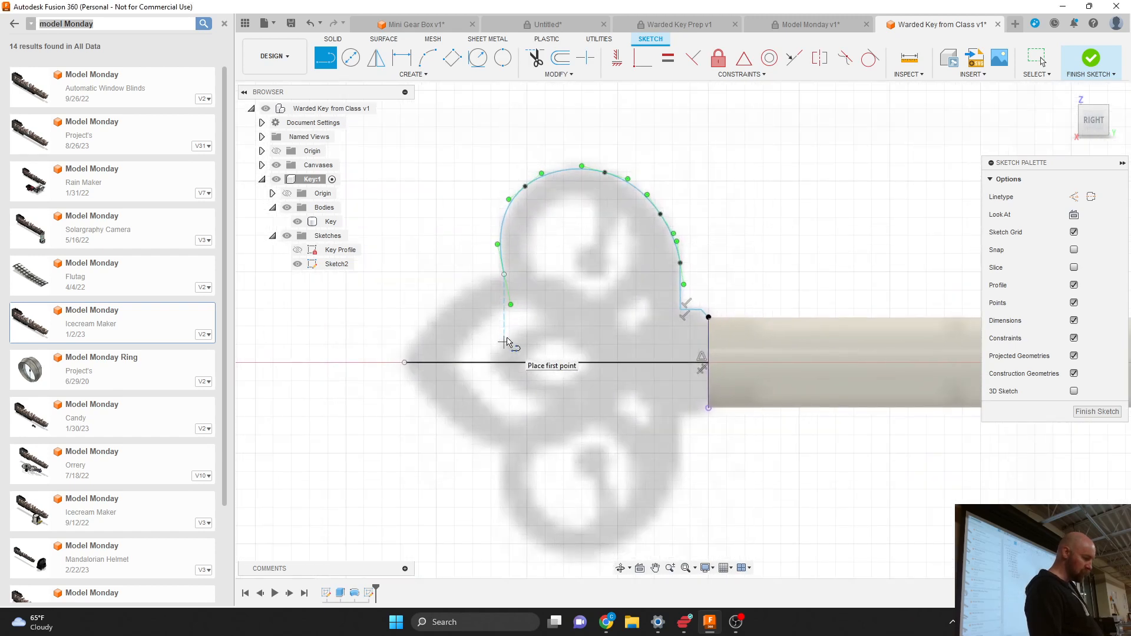
# Trace the central lobe's upper edge with a three-point arc about 0.73 in across, from the horizontal line's tip to the spline's end.
pyautogui.click(428, 62)
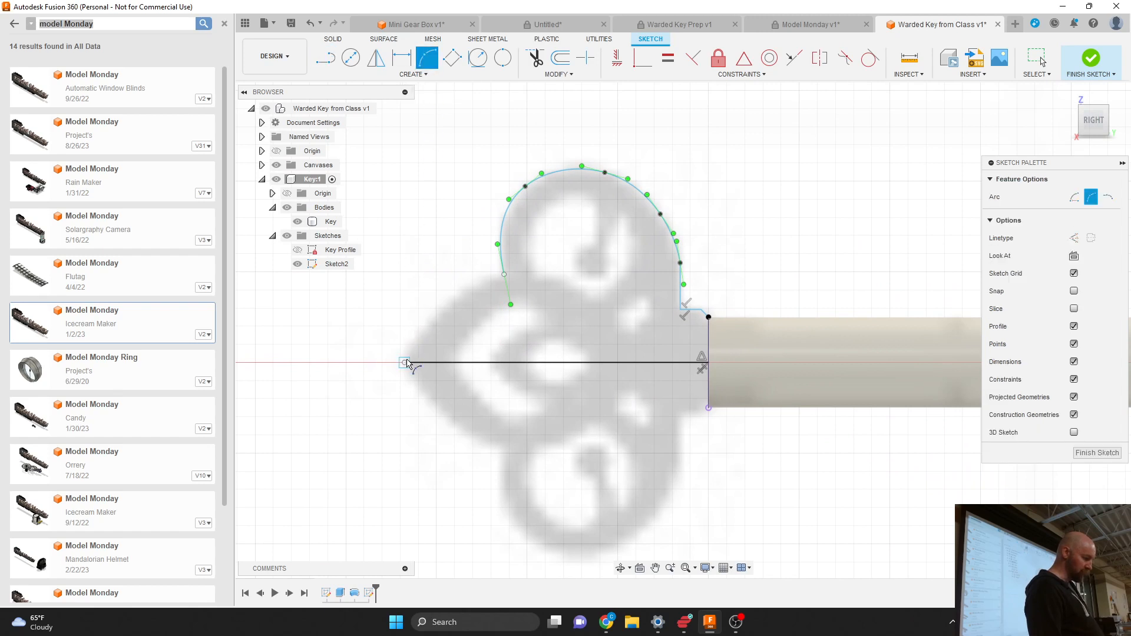
pyautogui.click(404, 362)
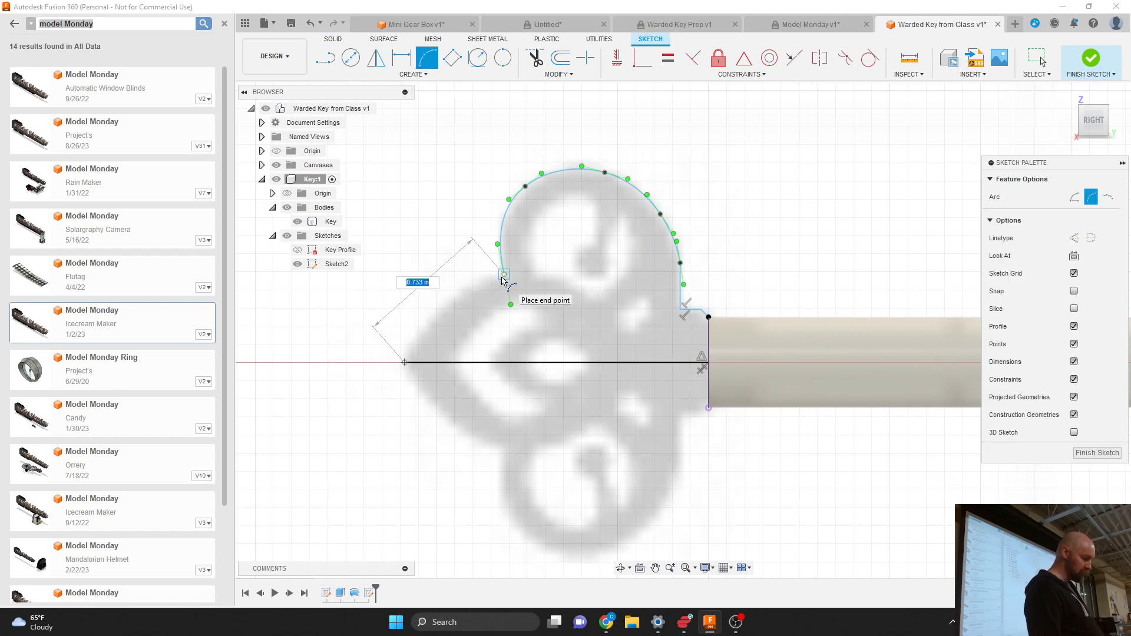
pyautogui.click(503, 274)
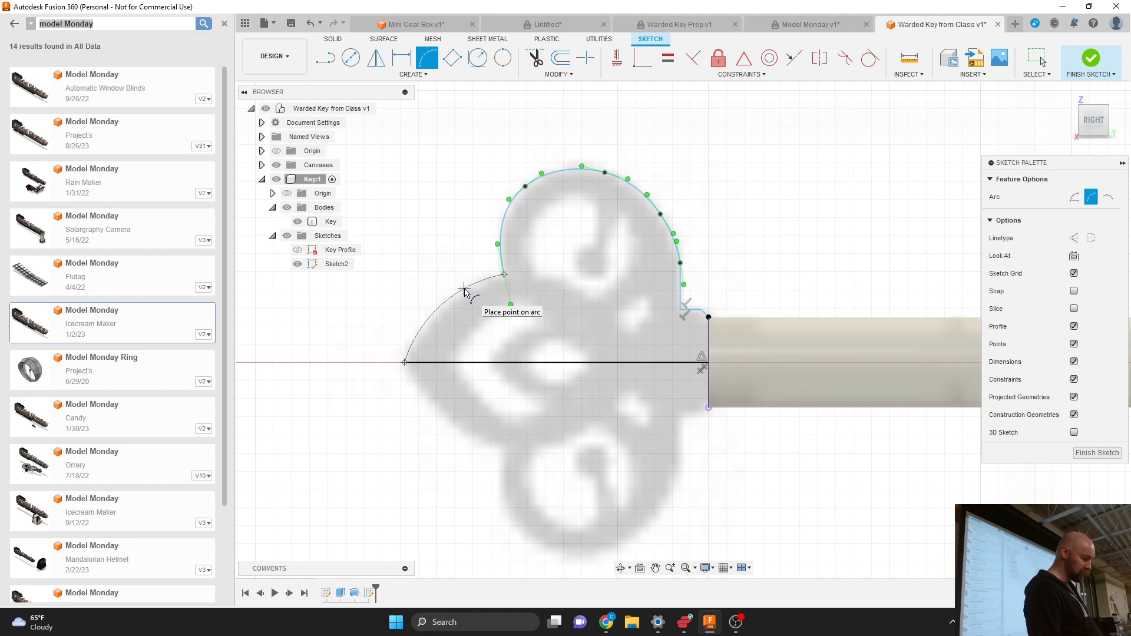
pyautogui.click(464, 291)
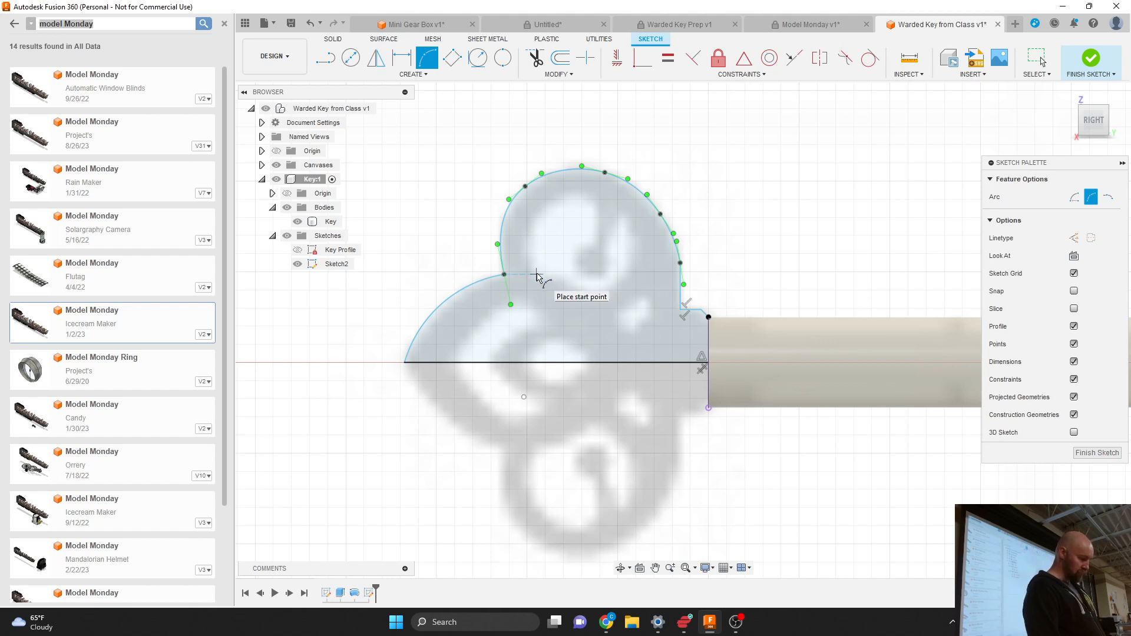
# Draw a three-point arc about 0.63 in across beneath the upper lobe's round opening, and a larger arc from its start around the opening back onto it.
pyautogui.click(535, 275)
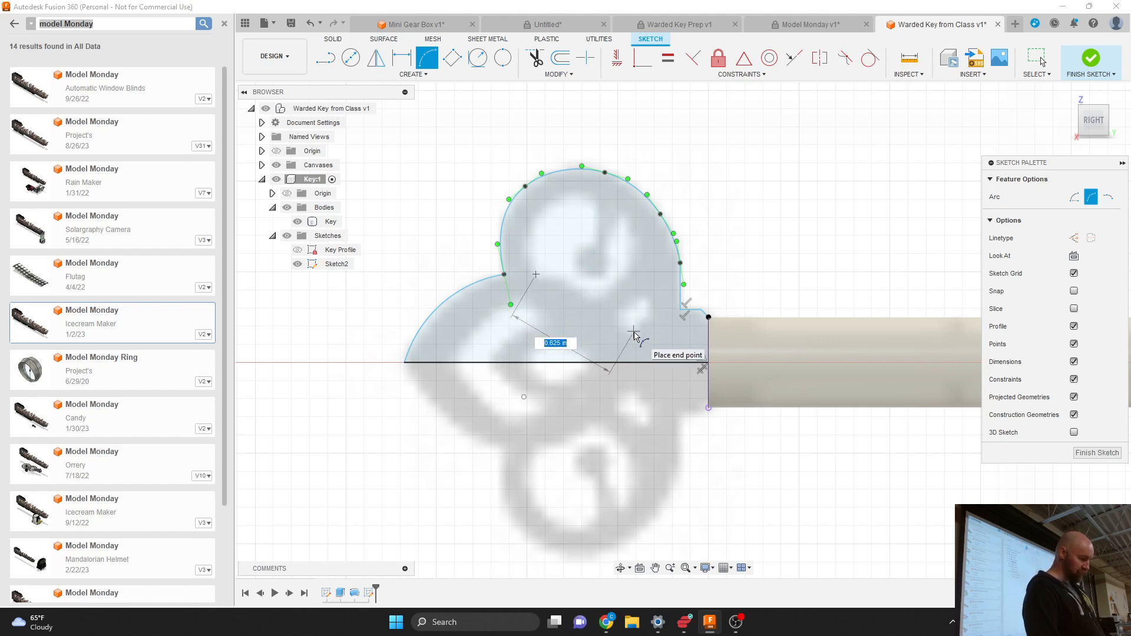
pyautogui.click(633, 334)
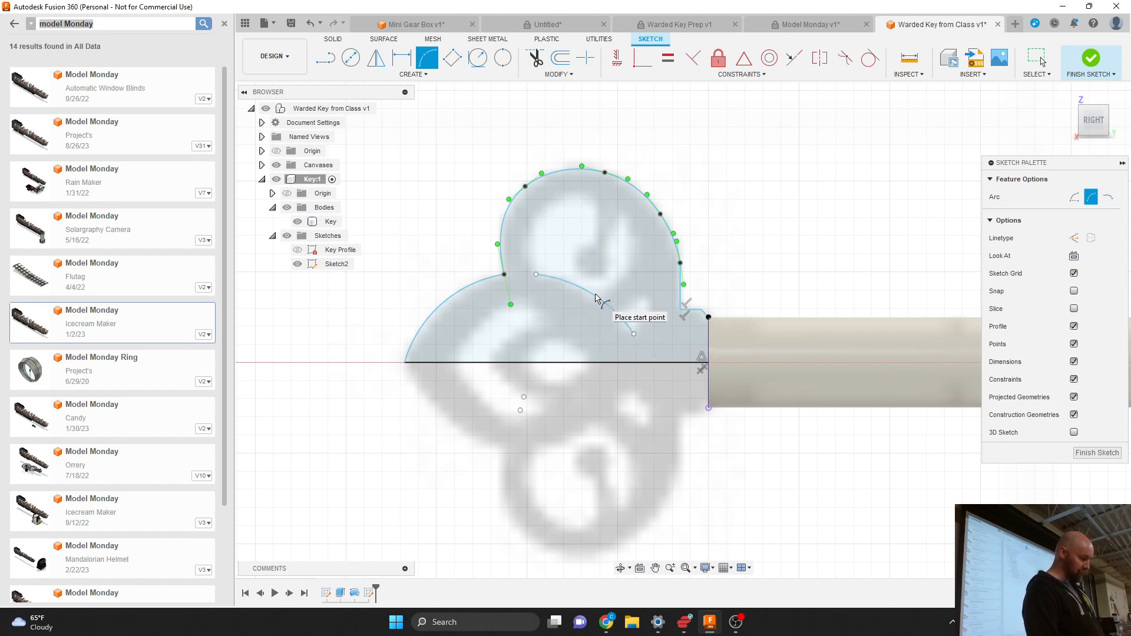
pyautogui.click(593, 296)
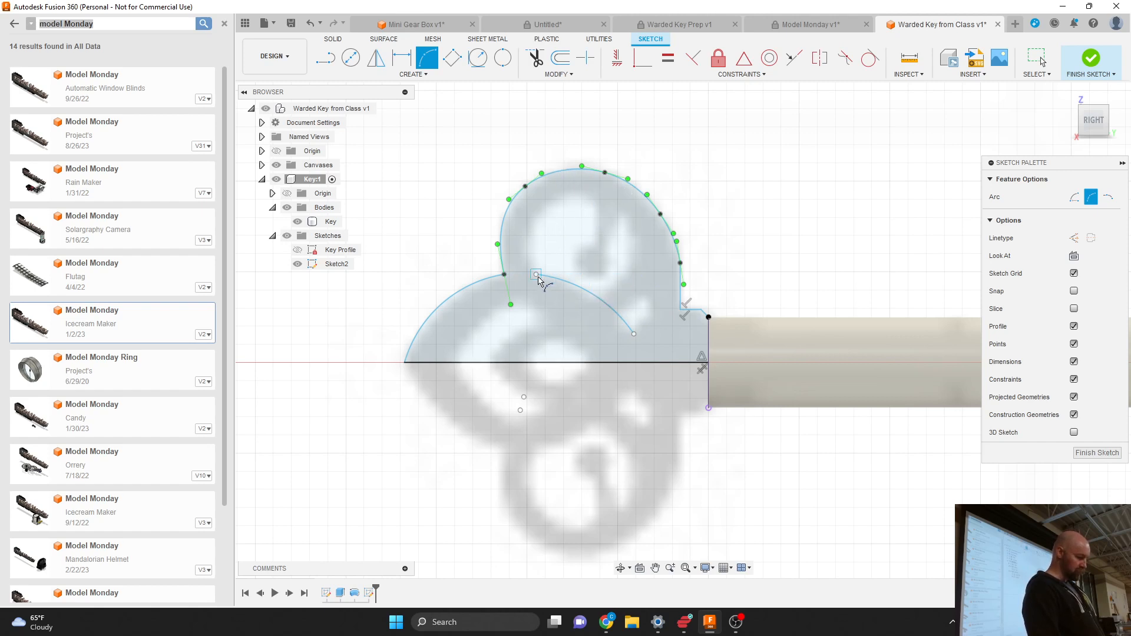
pyautogui.click(536, 275)
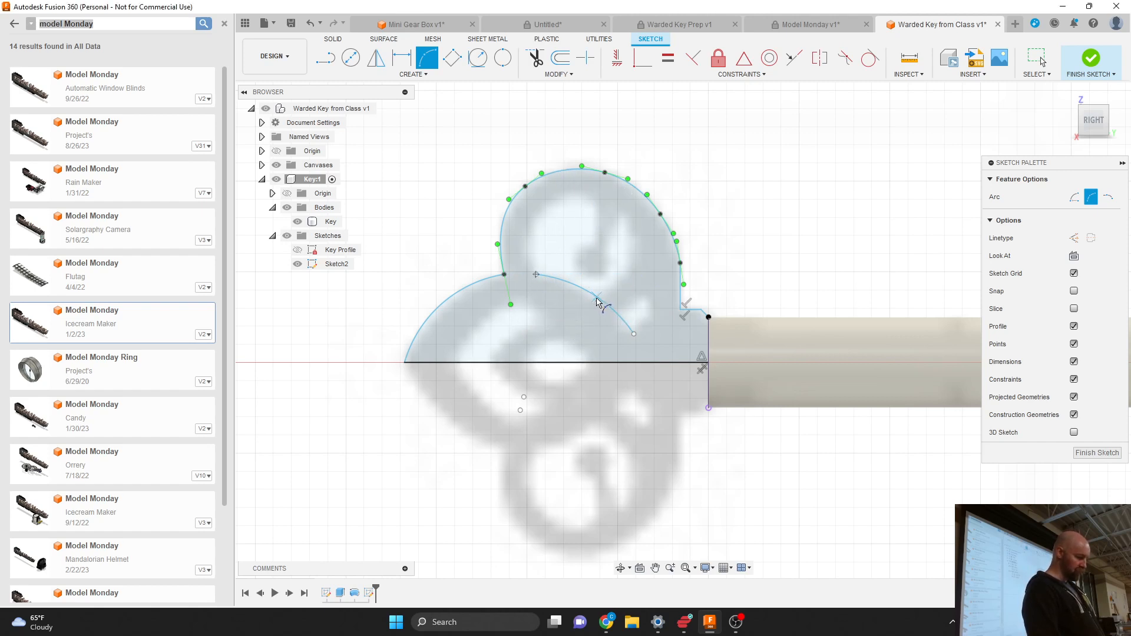
pyautogui.click(597, 297)
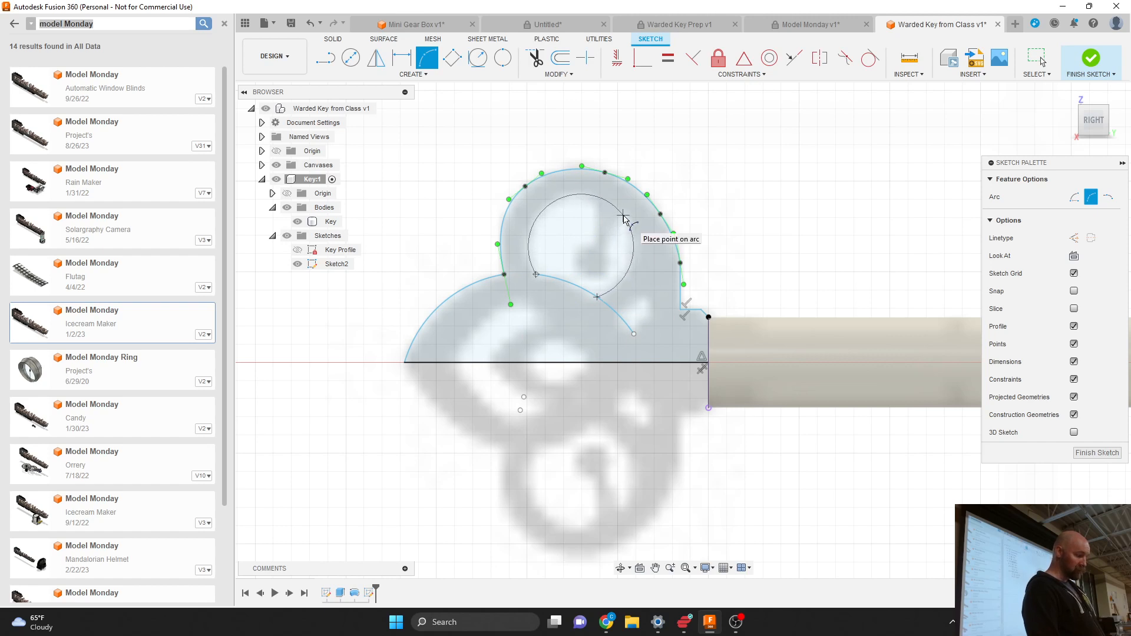
pyautogui.click(624, 219)
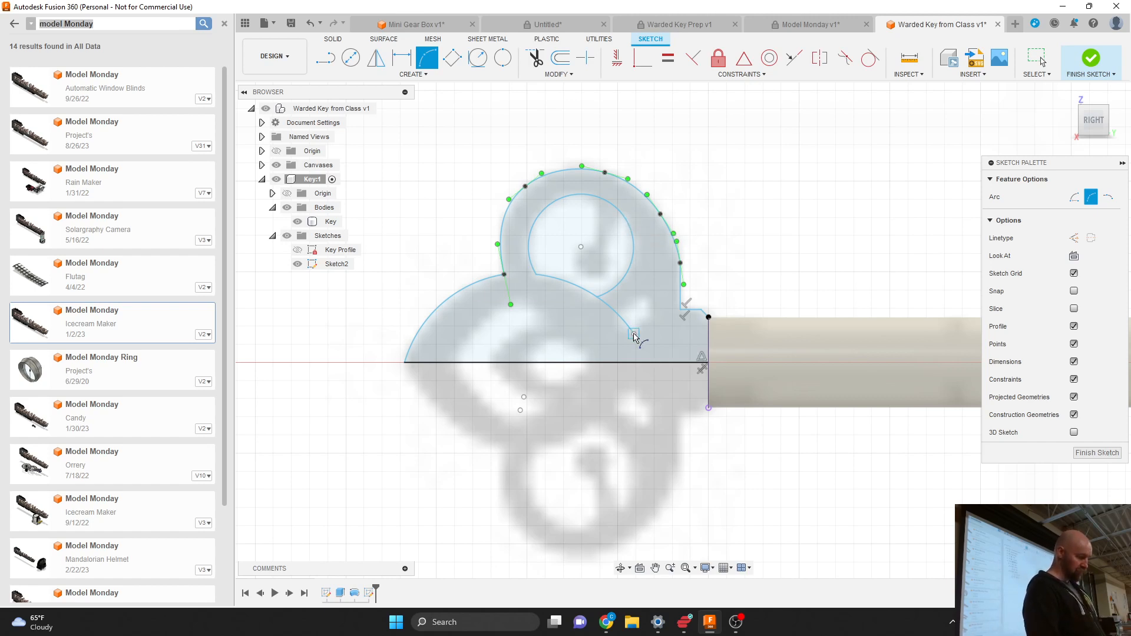
# Outline the small cutout near the shaft with three-point arcs about 0.24 in and 0.22 in across, from the long arc's free end back onto it.
pyautogui.click(633, 335)
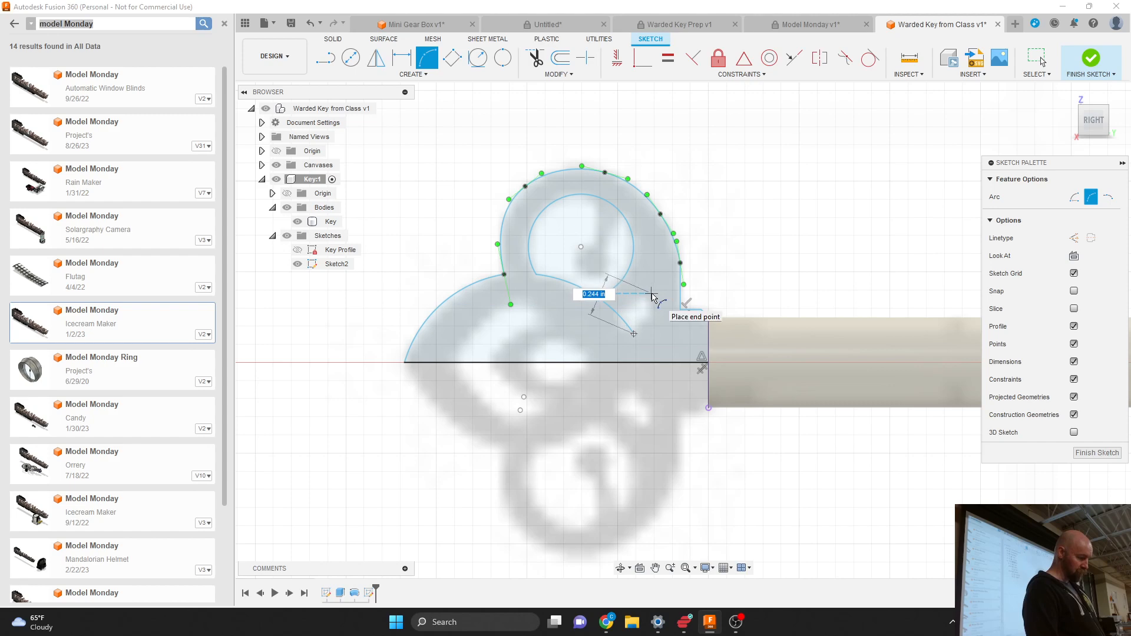
pyautogui.click(652, 294)
pyautogui.scroll(2, 647, 322)
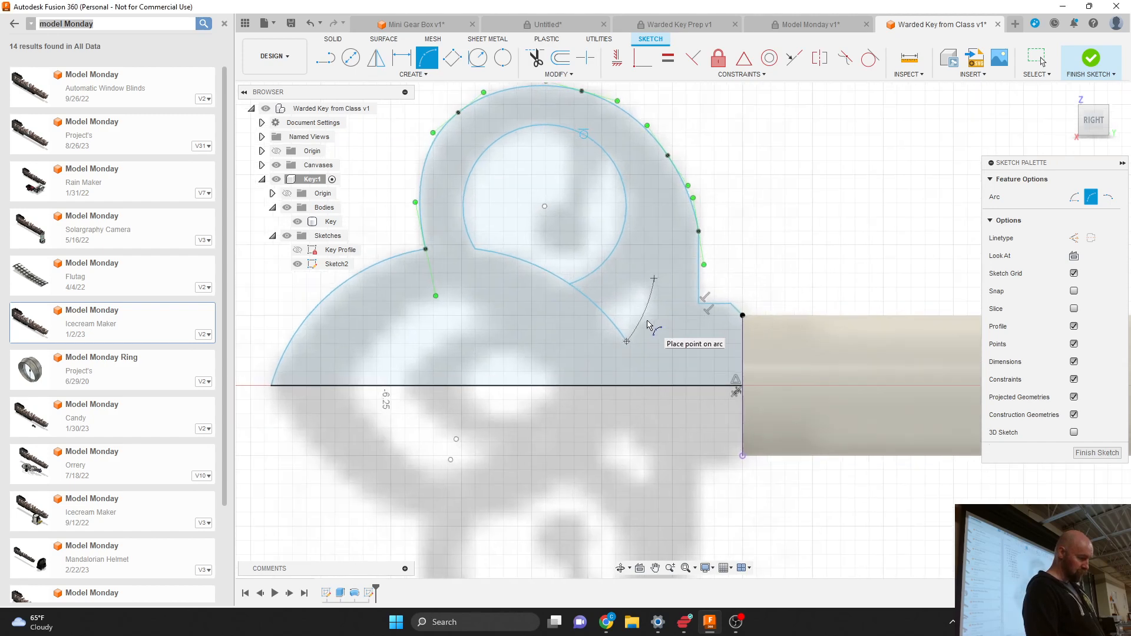
pyautogui.scroll(2, 648, 324)
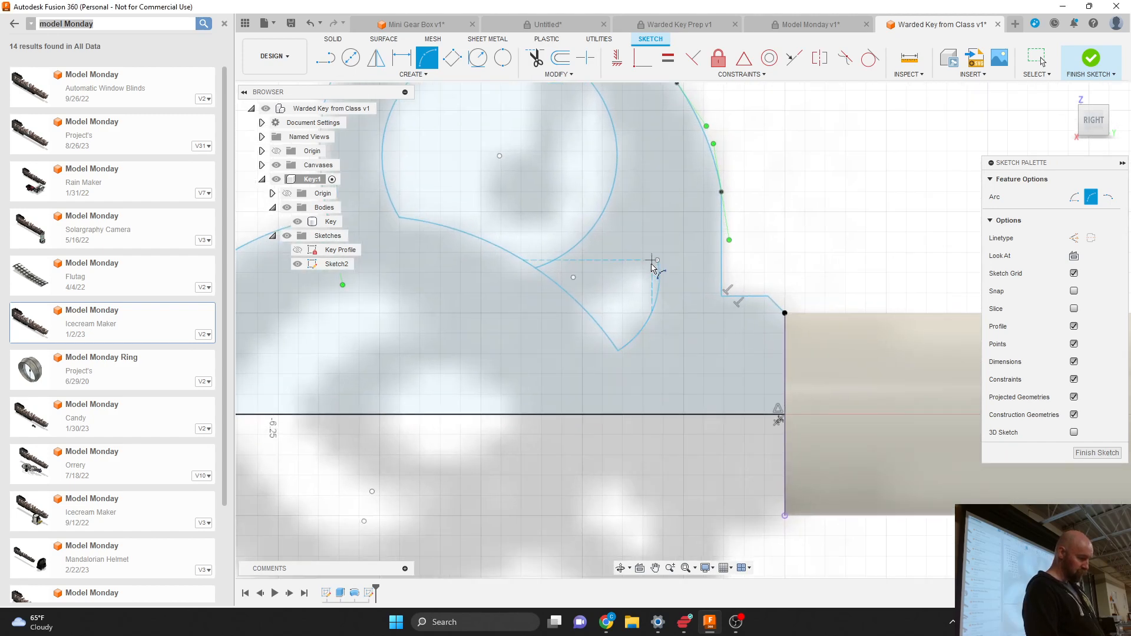
pyautogui.click(656, 261)
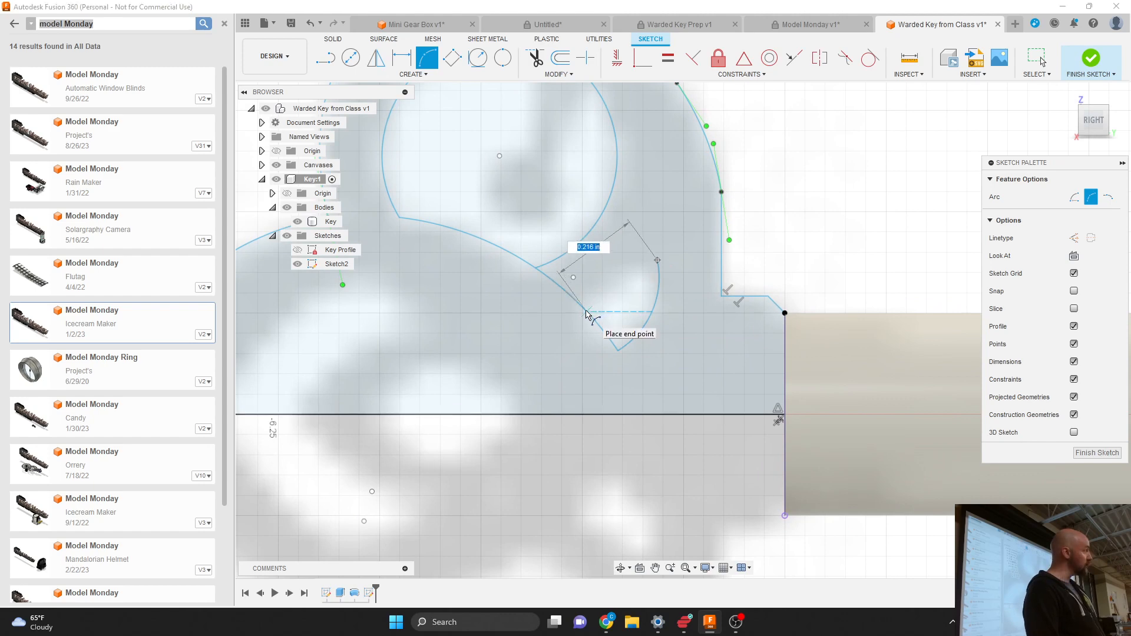
pyautogui.click(586, 313)
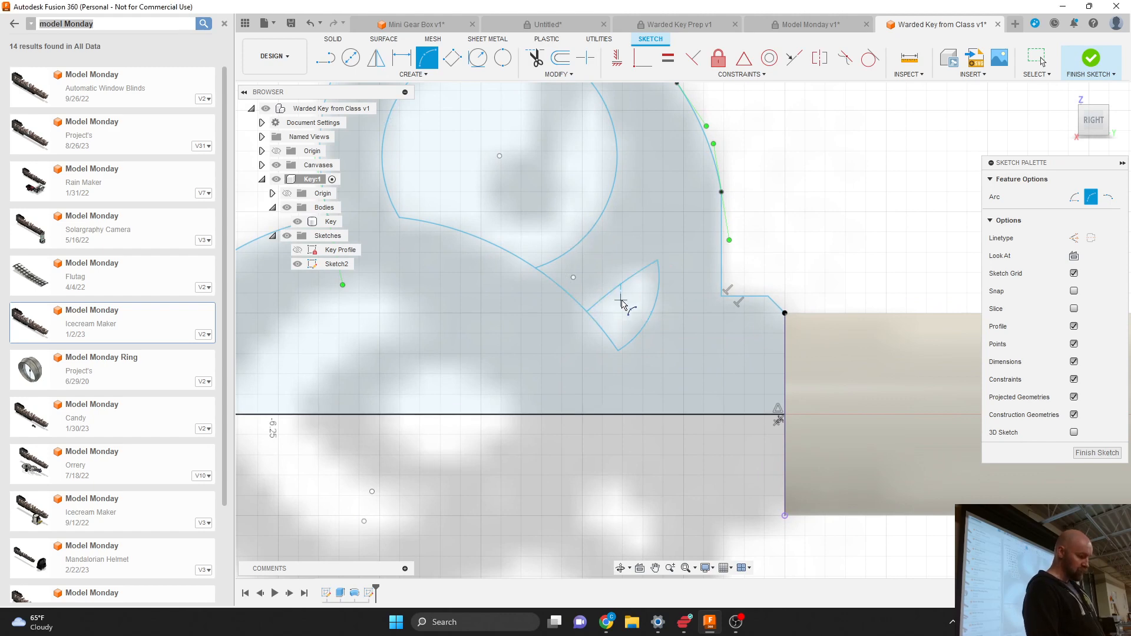
# Outline the crescent cutout in the central lobe's upper half with three-point arcs about 0.5 in and 0.38 in across, starting on the centerline.
pyautogui.scroll(-5, 621, 303)
pyautogui.scroll(3, 509, 372)
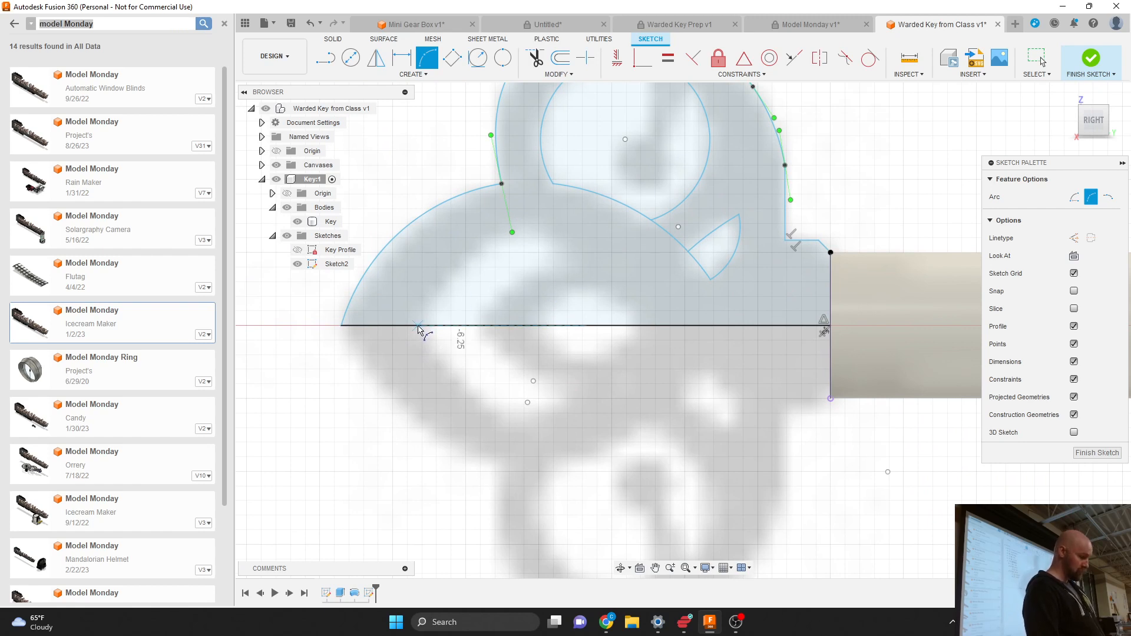
pyautogui.click(419, 326)
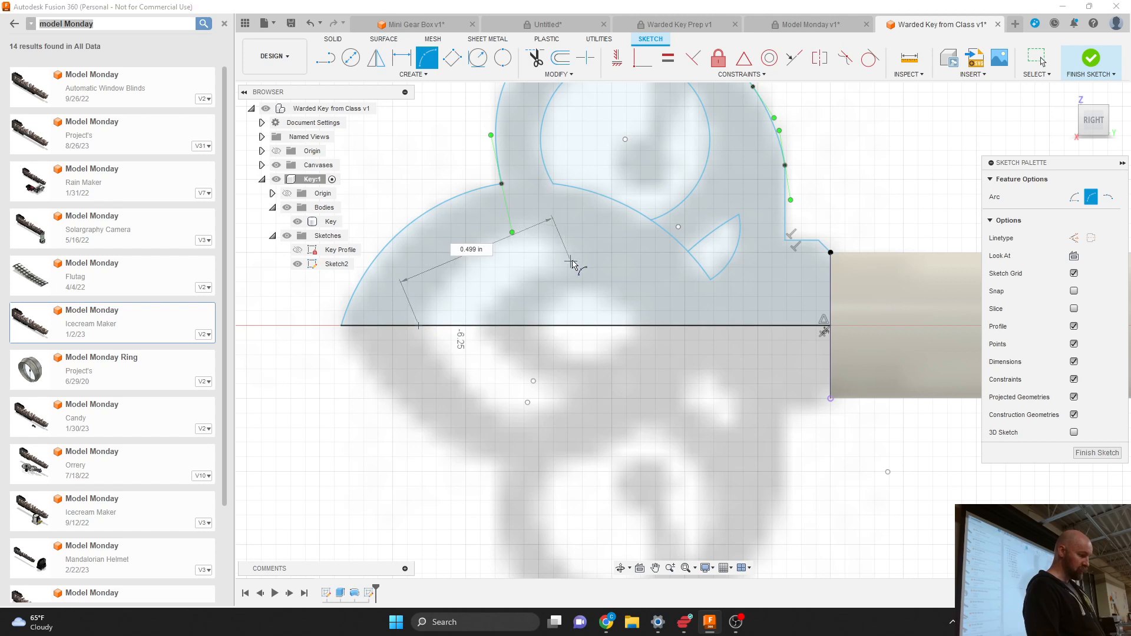
pyautogui.click(564, 258)
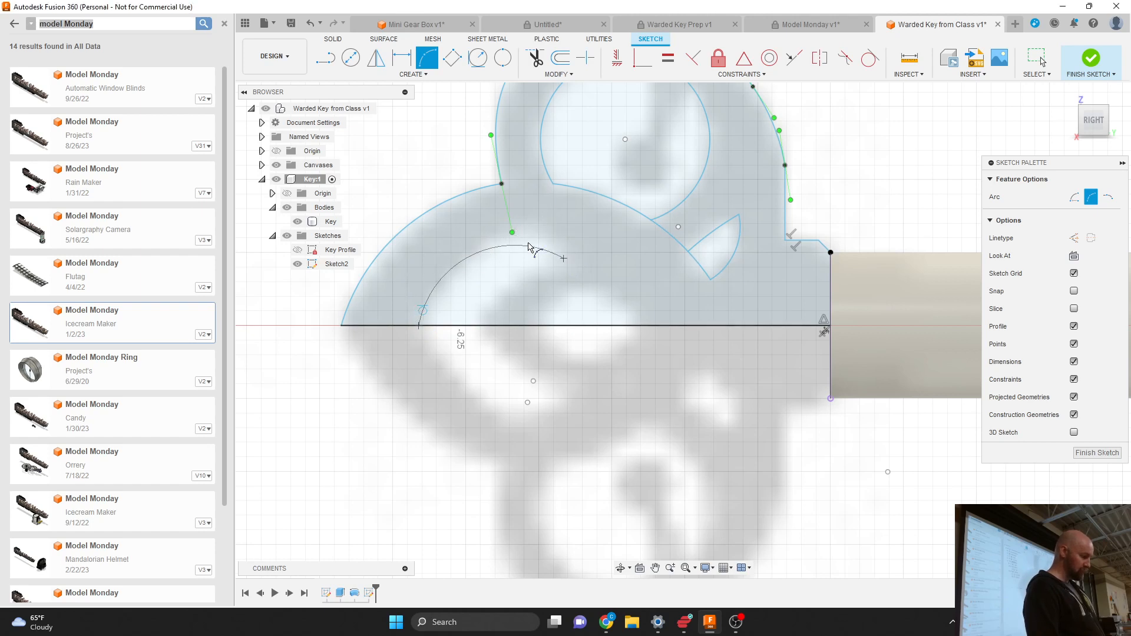
pyautogui.click(510, 246)
pyautogui.click(475, 325)
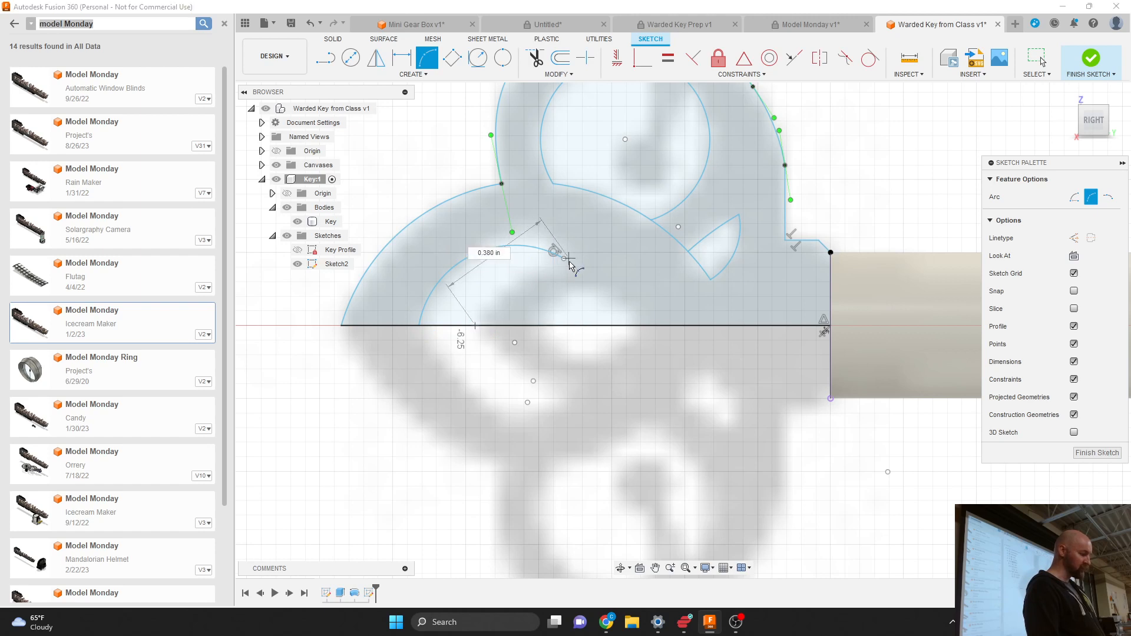
pyautogui.click(563, 259)
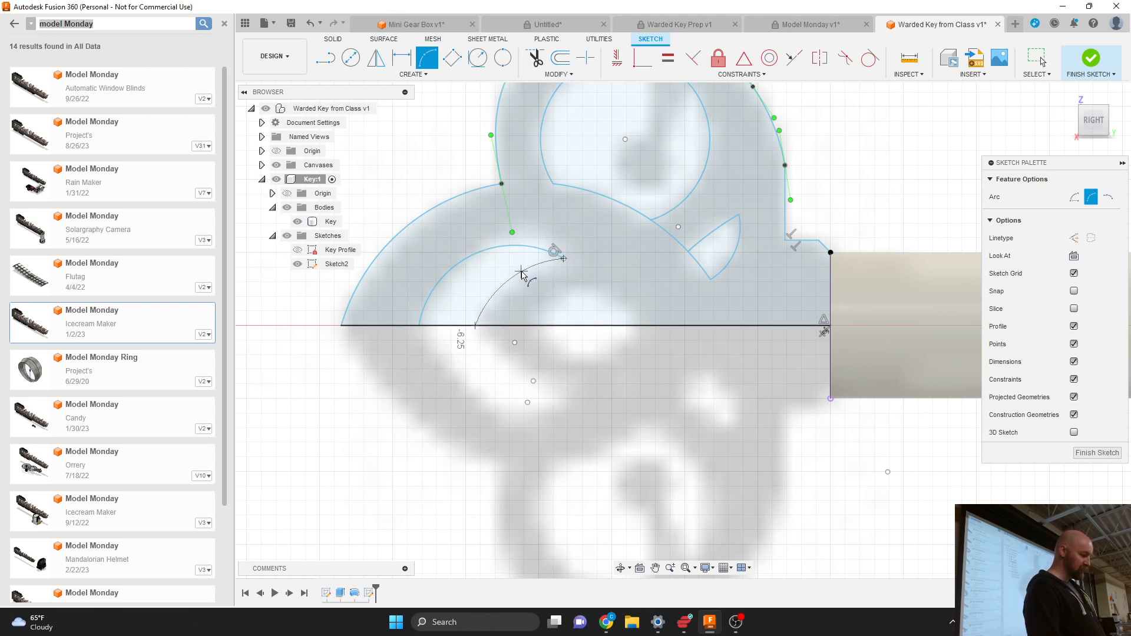
pyautogui.click(522, 272)
# Draw a three-point arc from the centerline back onto it, tracing the upper edge of the small eye-shaped opening beside the crescent.
pyautogui.click(540, 325)
pyautogui.click(641, 325)
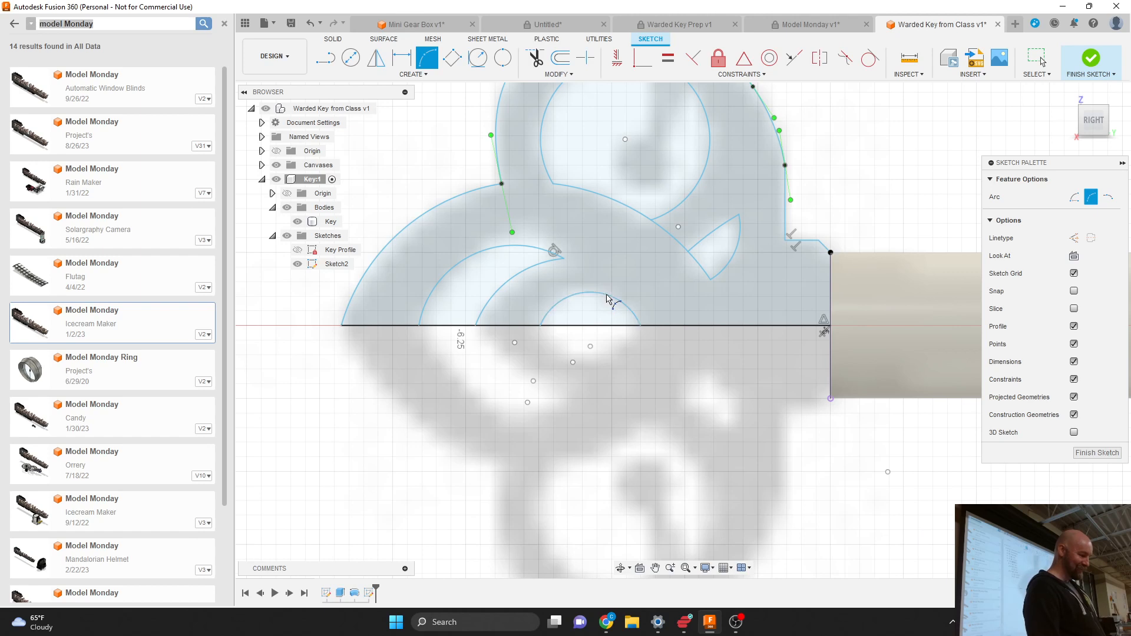
pyautogui.click(607, 298)
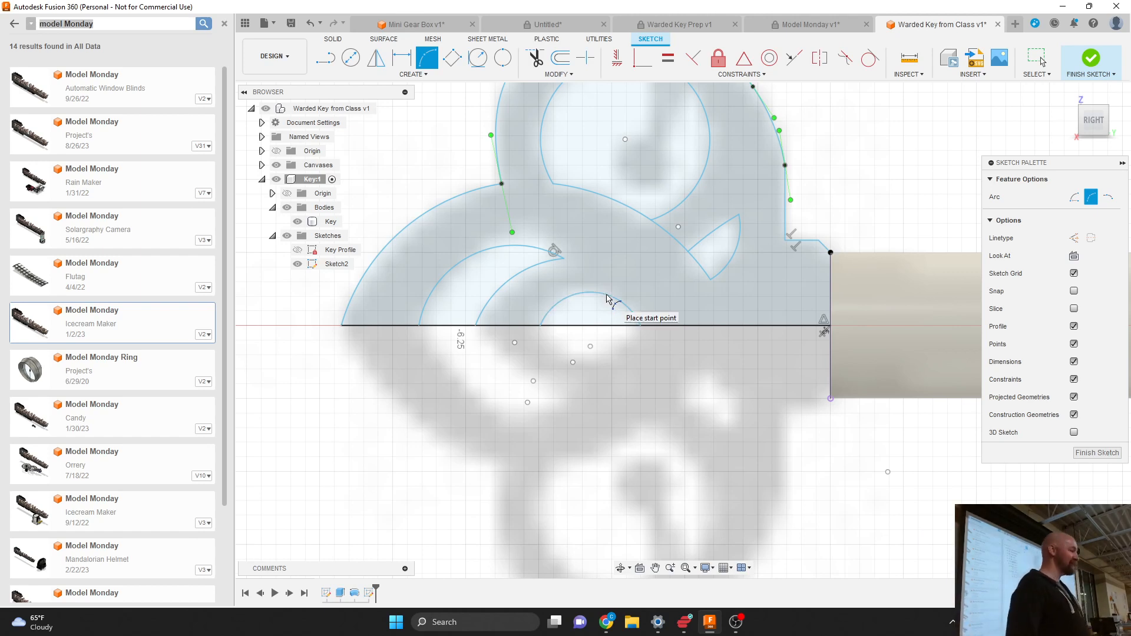
# Mirror all of the handle's upper outline and cutout curves across the horizontal centerline.
pyautogui.scroll(-3, 615, 382)
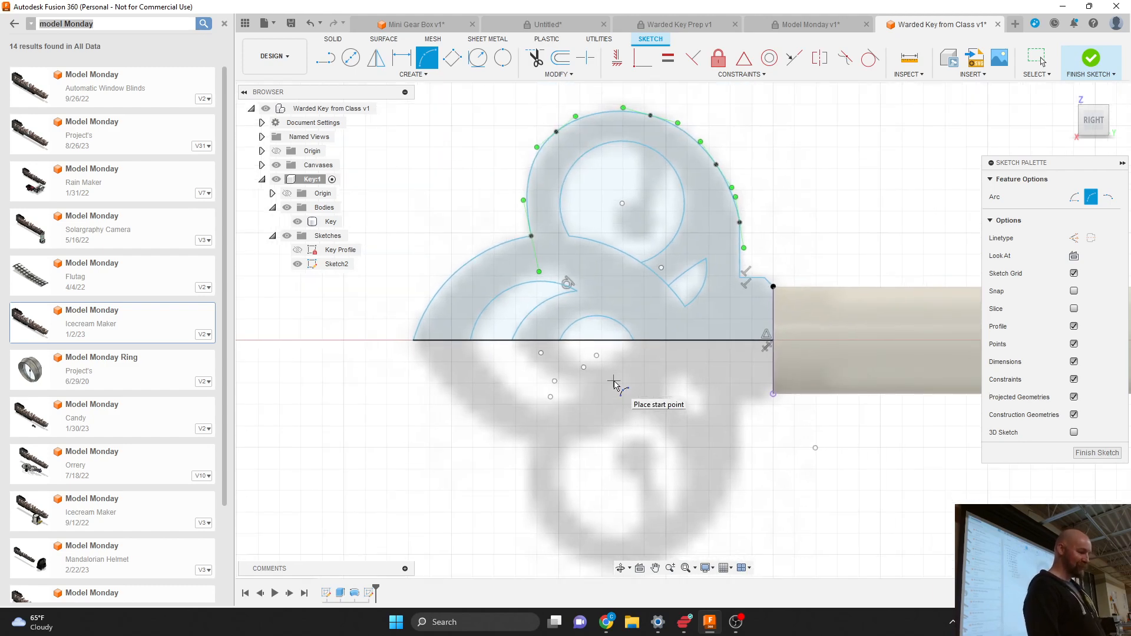
pyautogui.scroll(1, 678, 166)
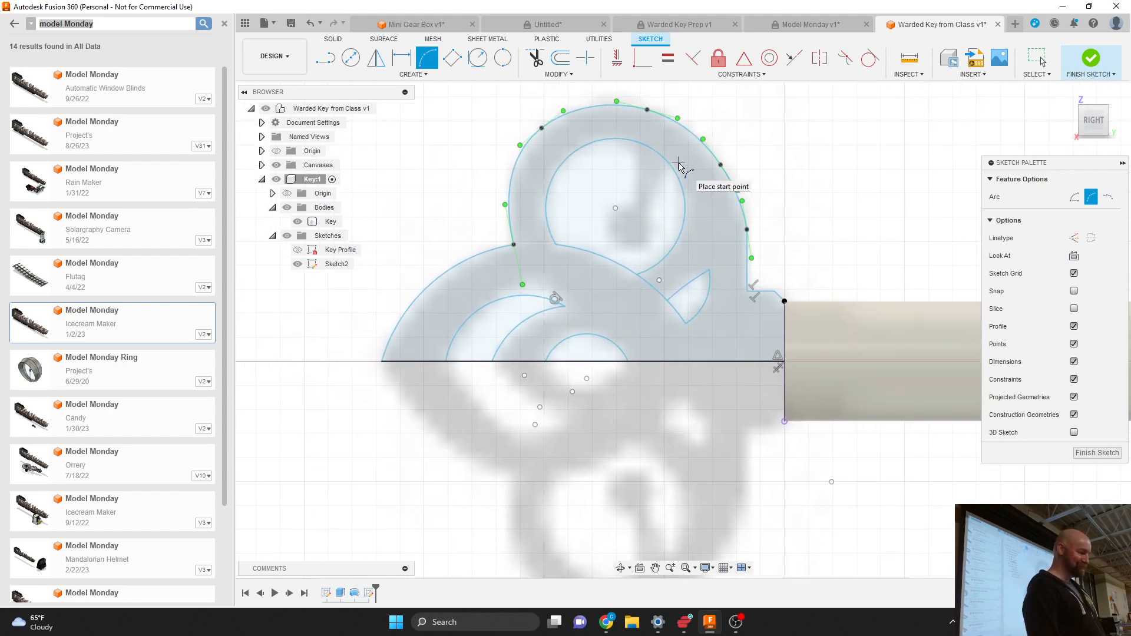
pyautogui.scroll(-3, 636, 145)
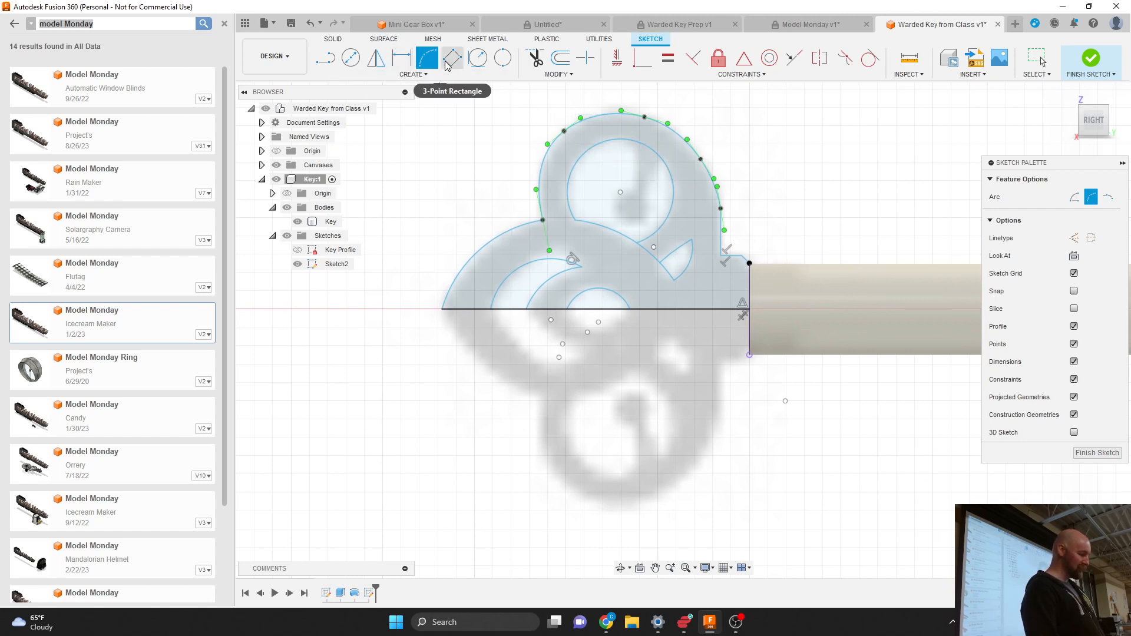
pyautogui.click(417, 75)
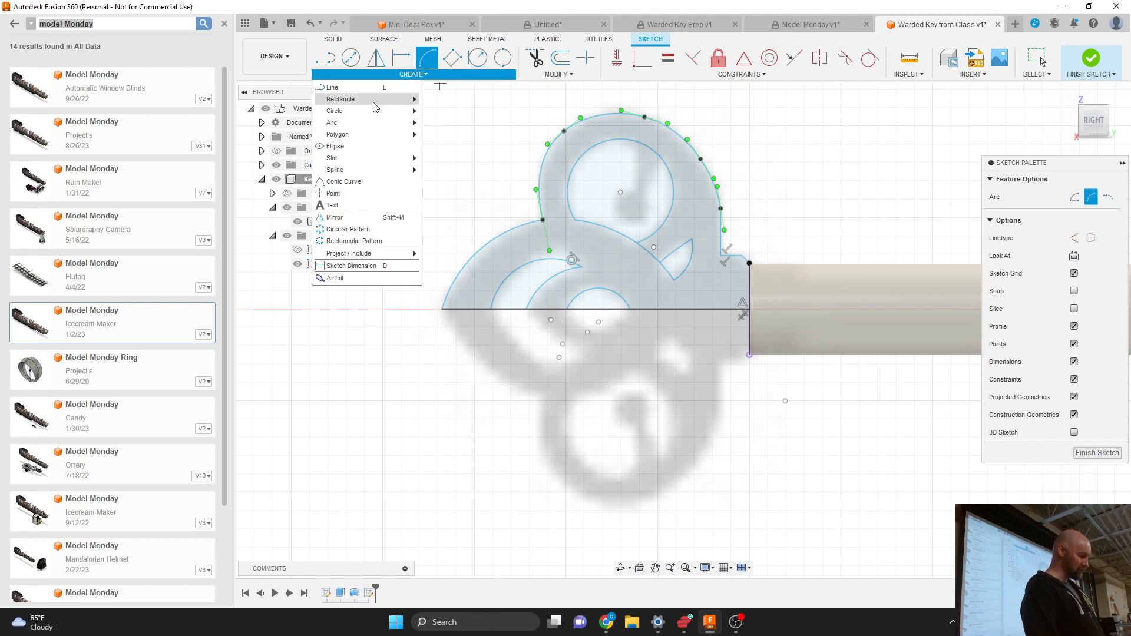
pyautogui.click(358, 218)
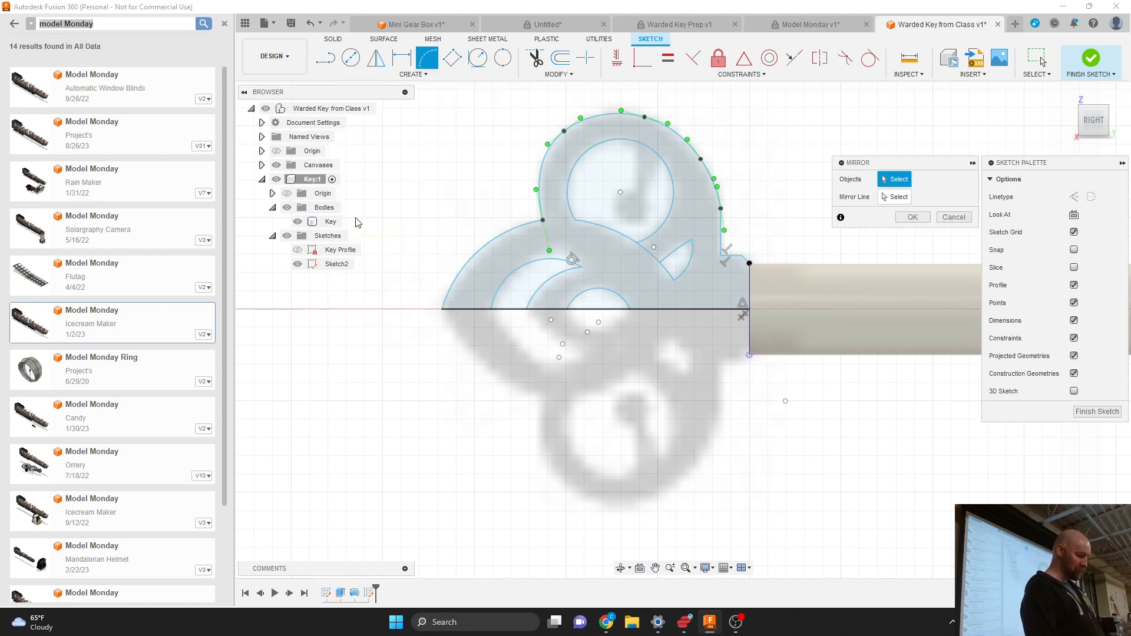
pyautogui.click(484, 258)
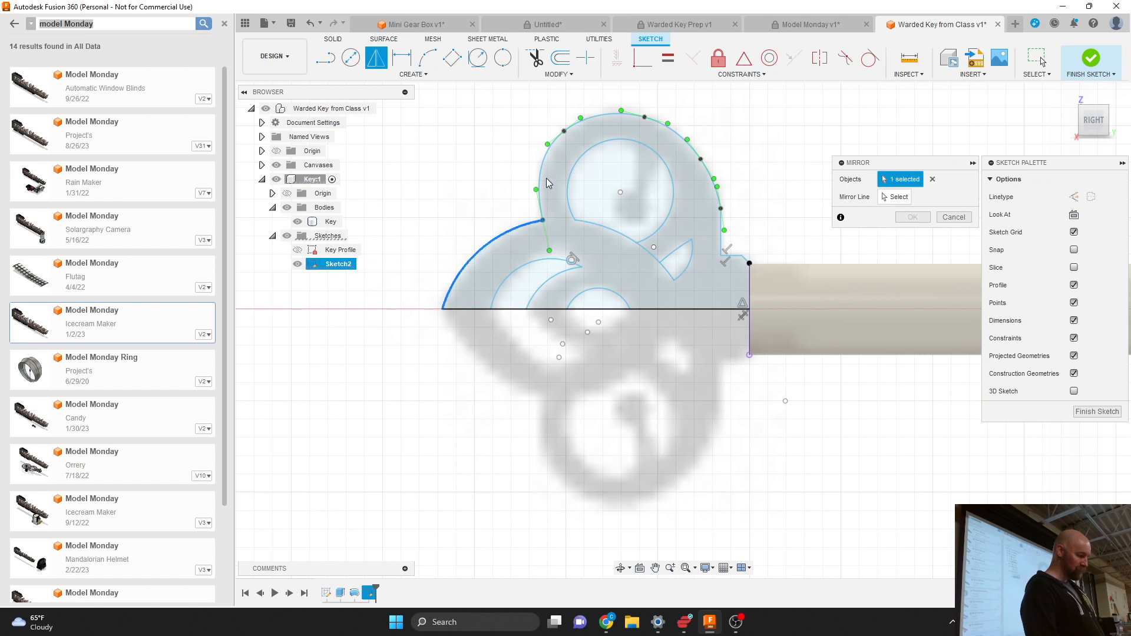
pyautogui.click(544, 174)
pyautogui.click(574, 167)
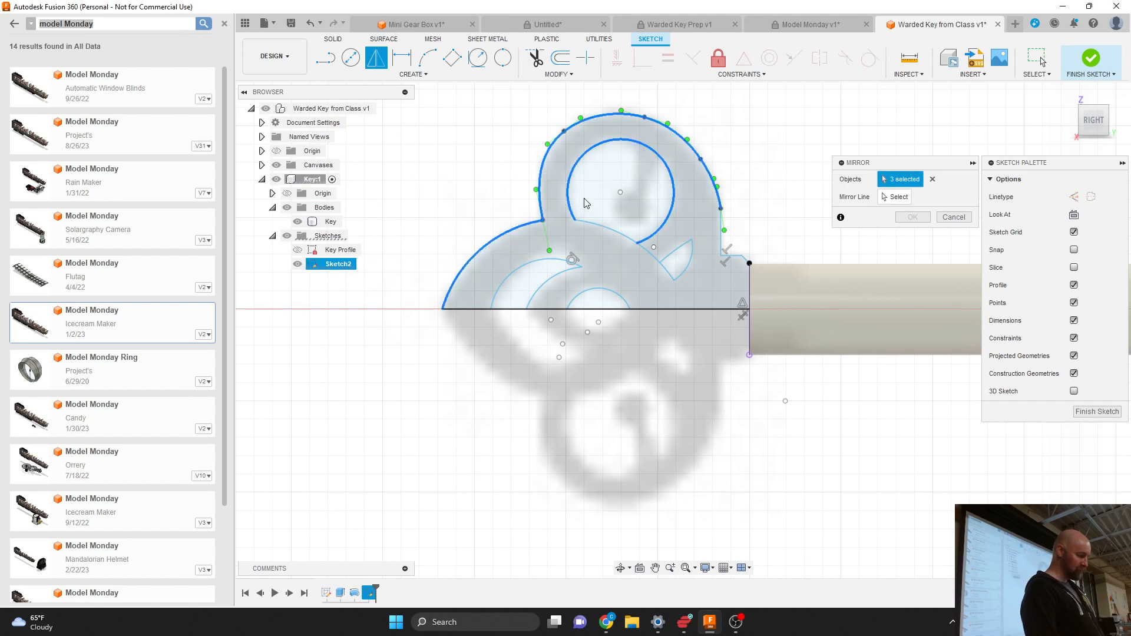
pyautogui.click(599, 227)
pyautogui.click(675, 251)
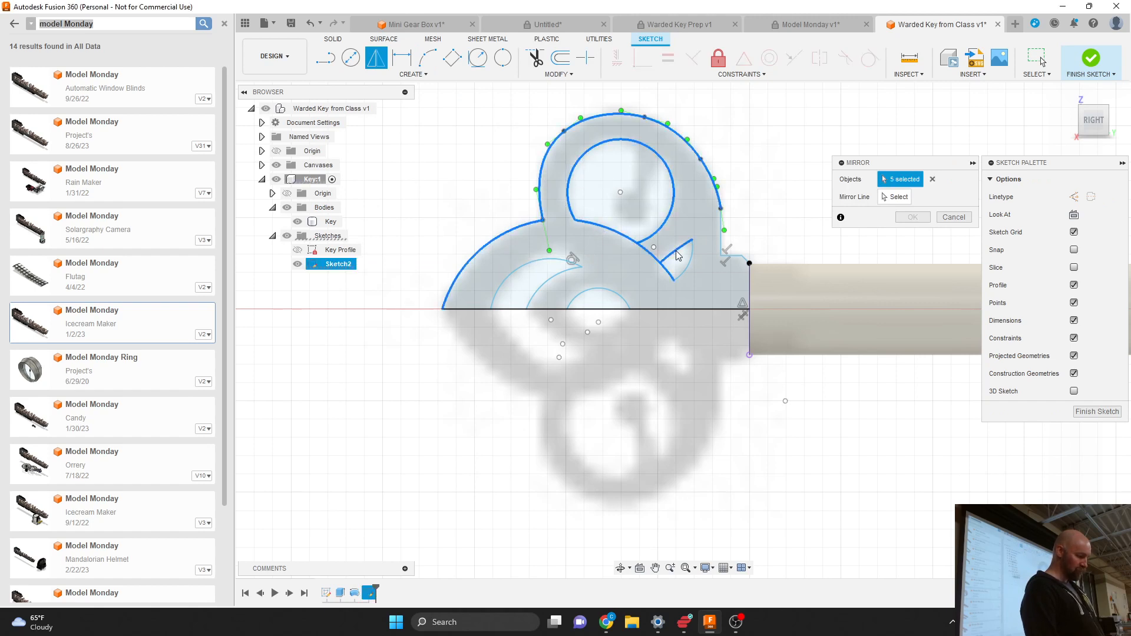
pyautogui.click(691, 267)
pyautogui.click(722, 250)
pyautogui.click(733, 256)
pyautogui.click(740, 259)
pyautogui.scroll(4, 744, 263)
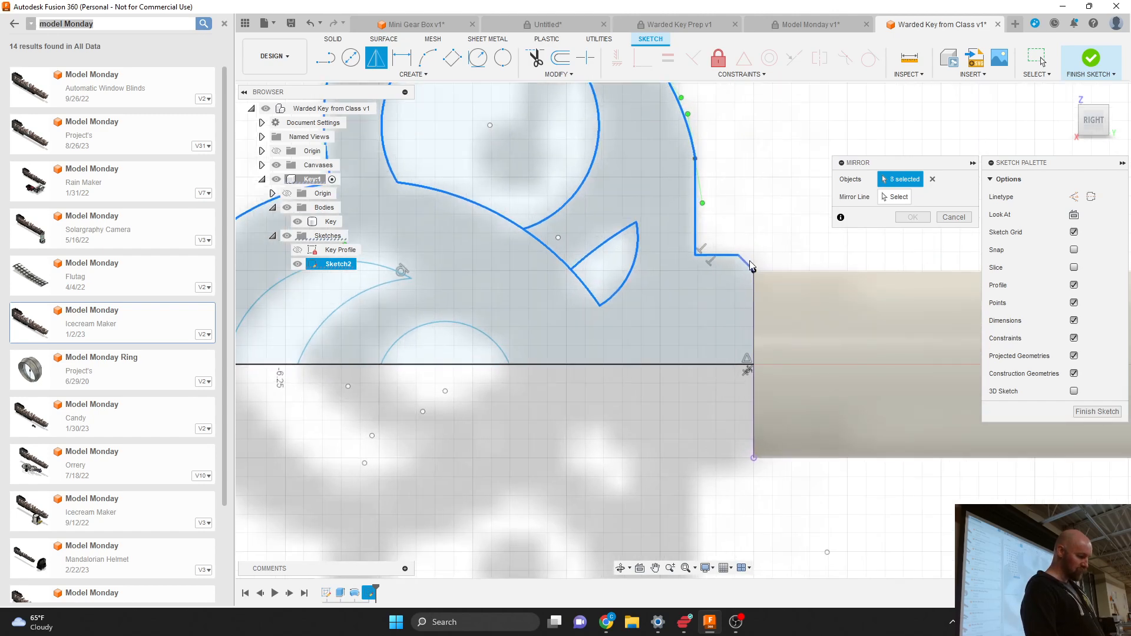
pyautogui.click(748, 264)
pyautogui.scroll(-3, 749, 265)
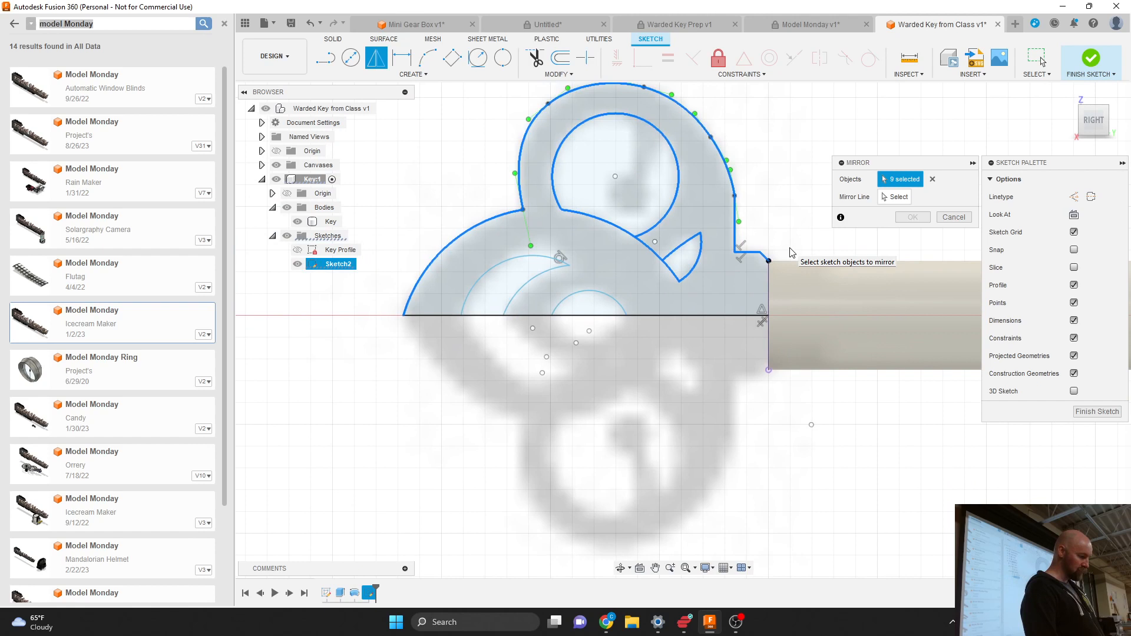
pyautogui.click(533, 257)
pyautogui.click(535, 276)
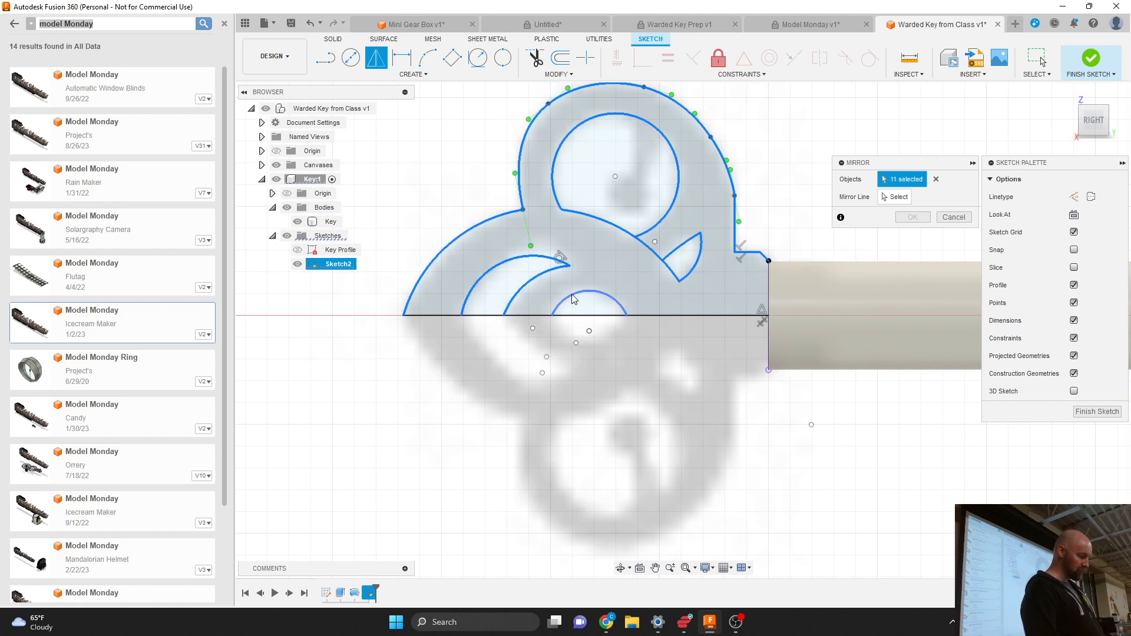
pyautogui.click(567, 290)
pyautogui.click(896, 196)
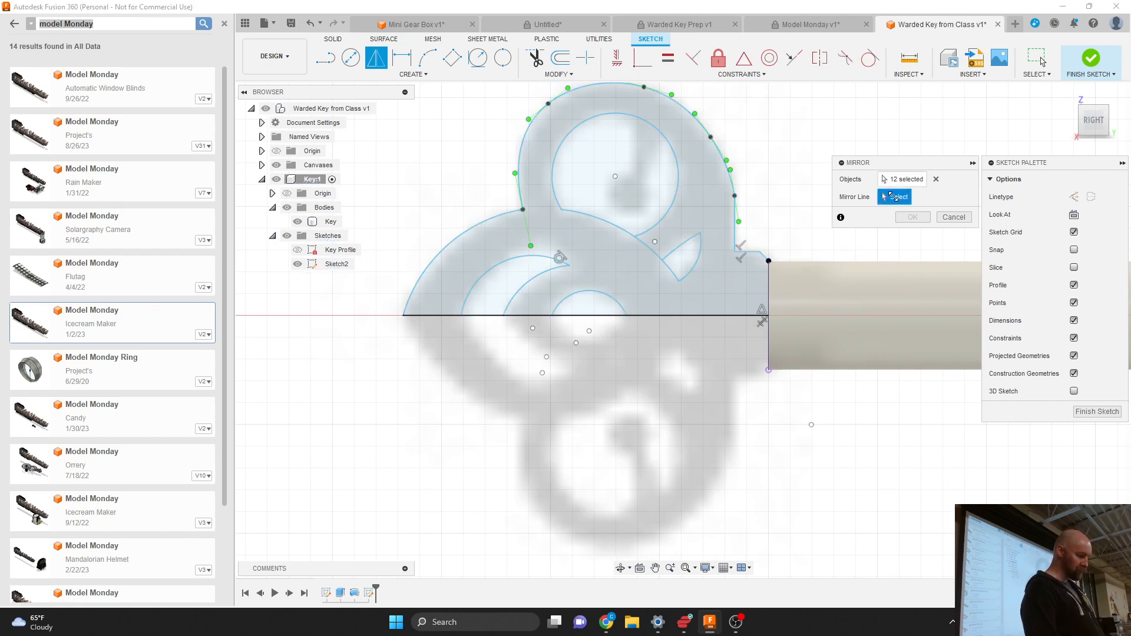
pyautogui.click(685, 316)
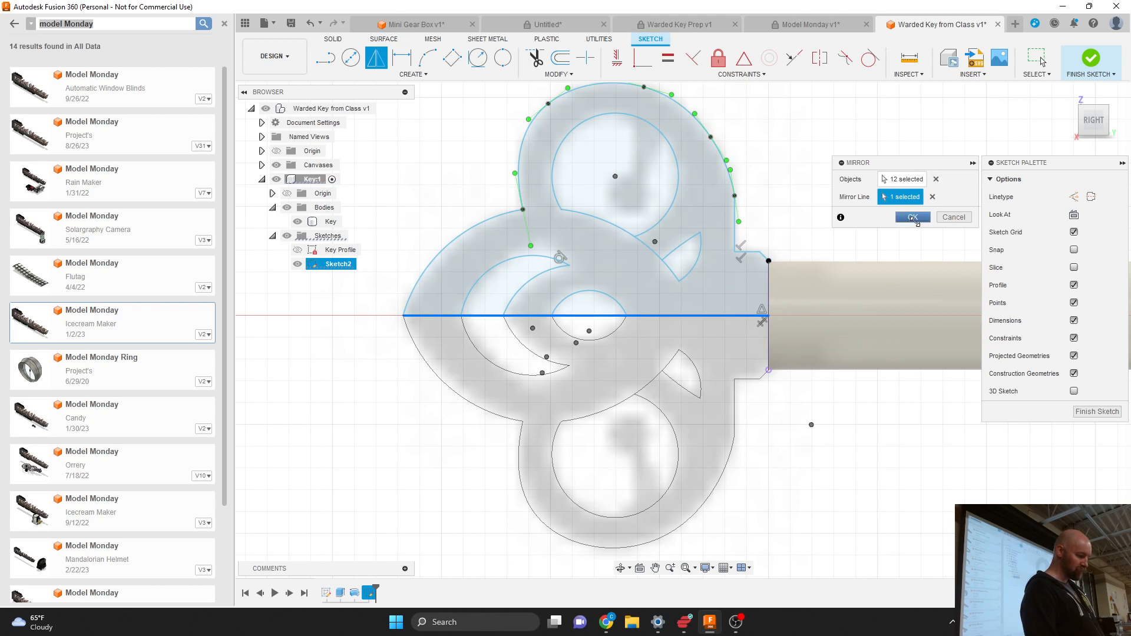
pyautogui.click(912, 217)
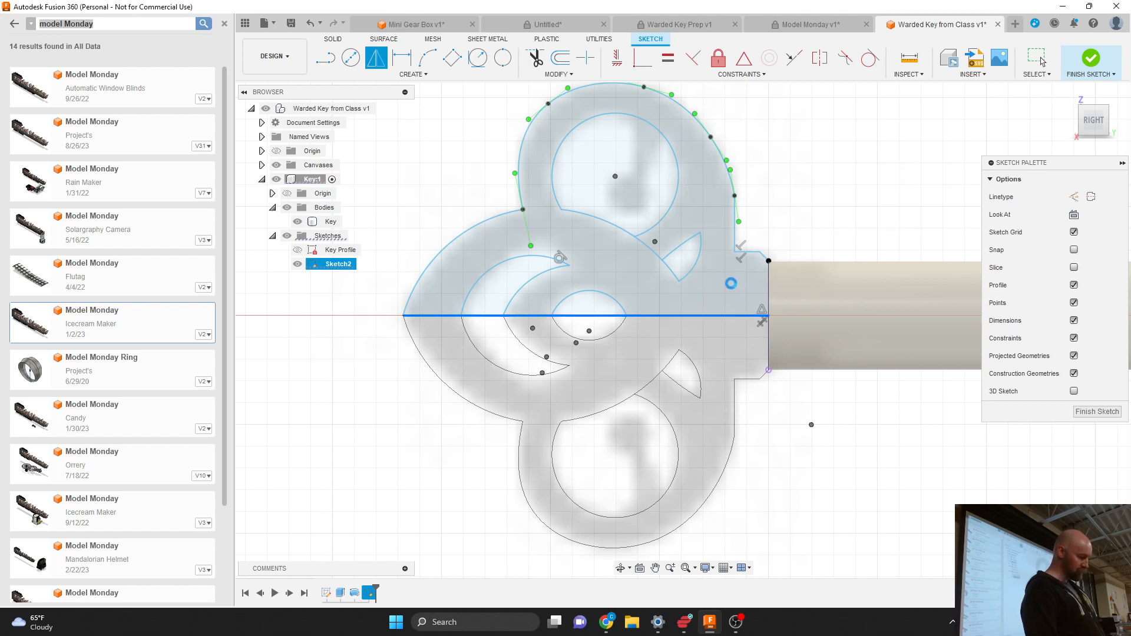
# Select the handle's upper and lower profiles to check that both are closed regions, and close the data panel.
pyautogui.click(722, 284)
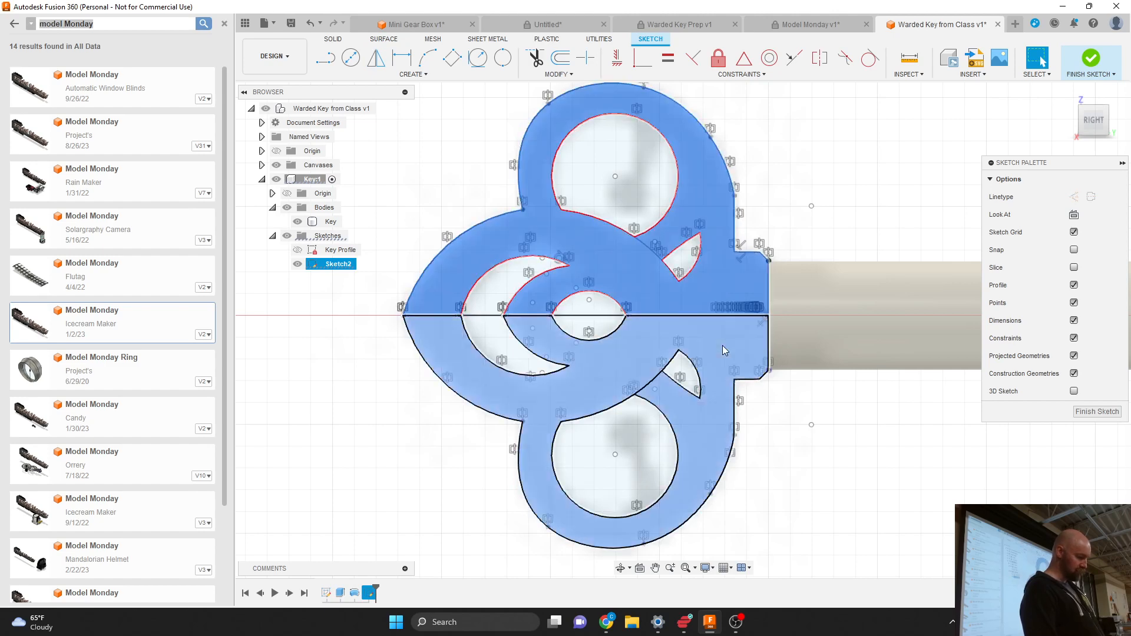
pyautogui.keyDown('shift'); pyautogui.click(722, 345); pyautogui.keyUp('shift')
pyautogui.scroll(-5, 298, 407)
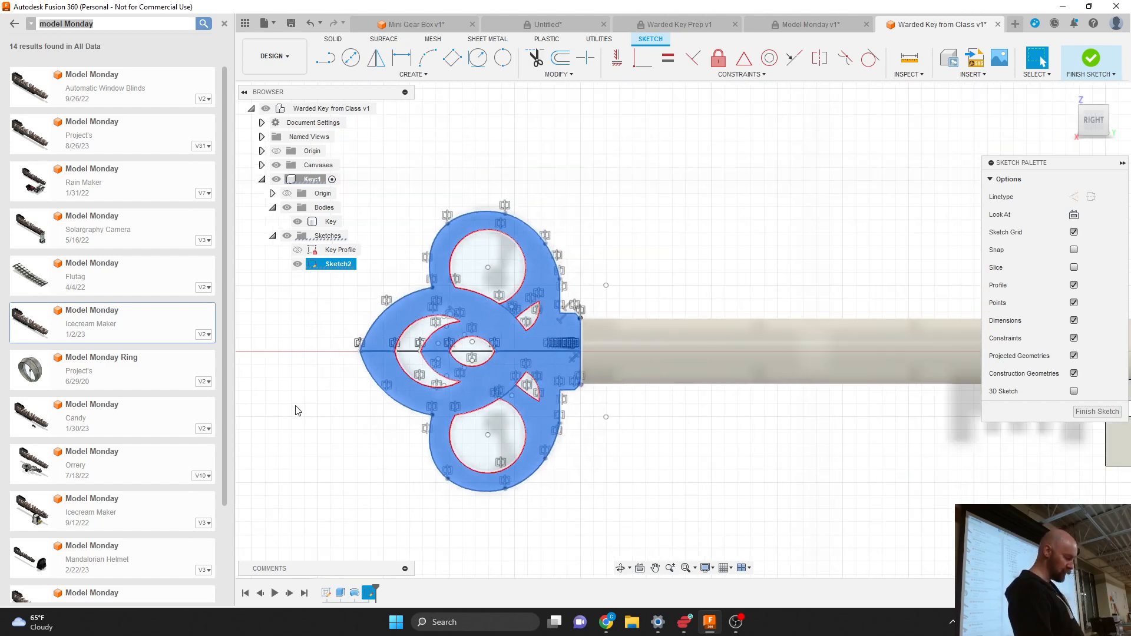
pyautogui.scroll(-3, 389, 201)
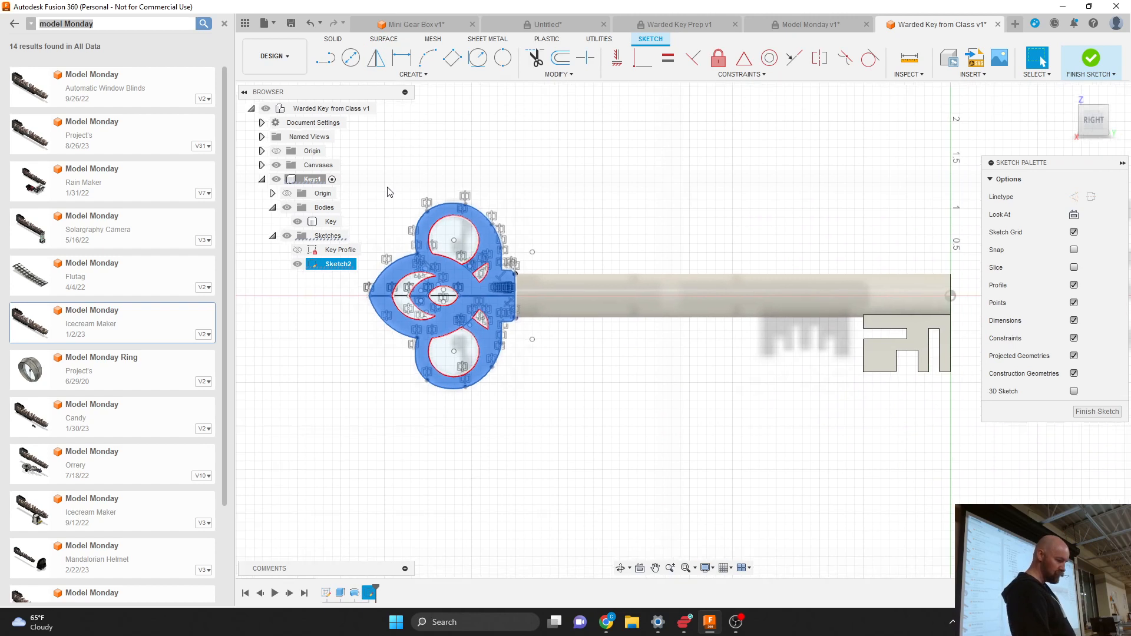
pyautogui.scroll(2, 443, 222)
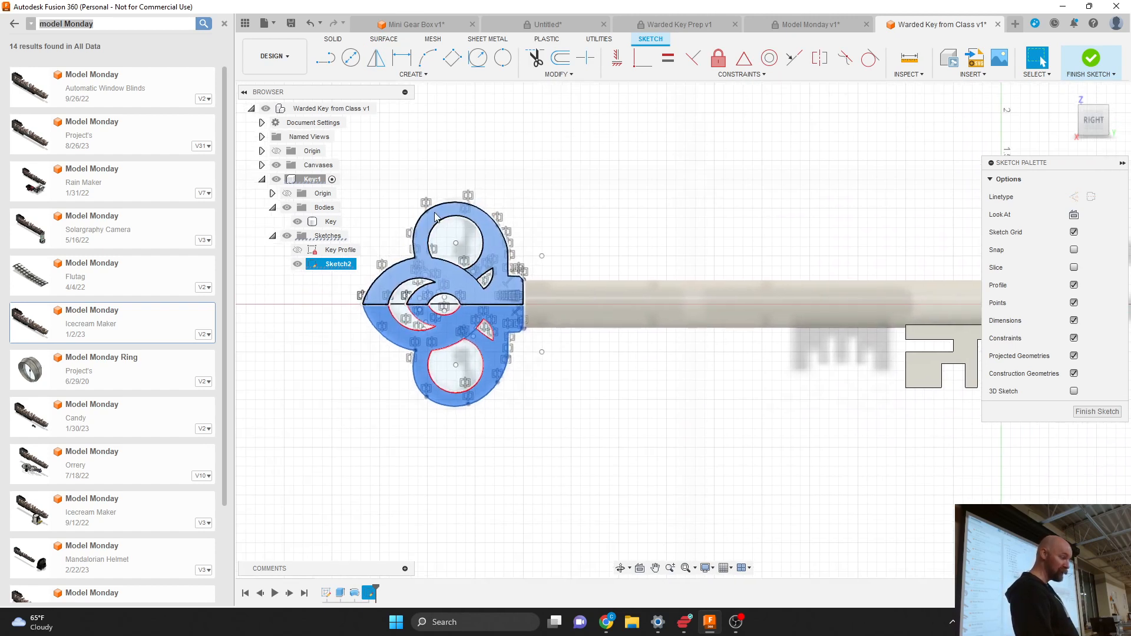
pyautogui.click(224, 24)
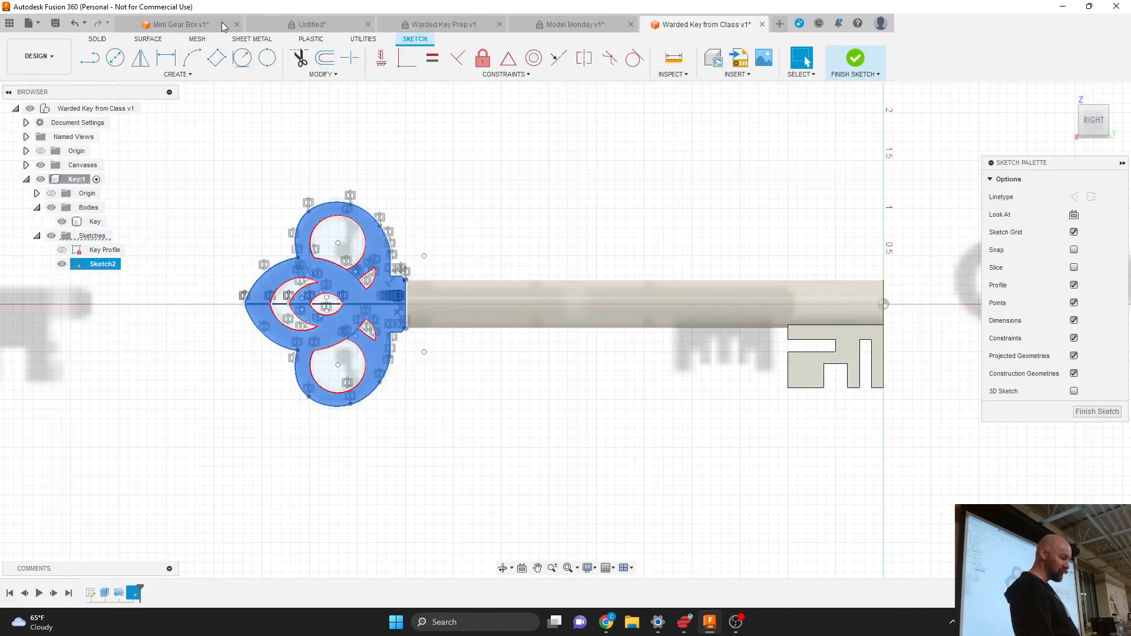
pyautogui.scroll(2, 492, 255)
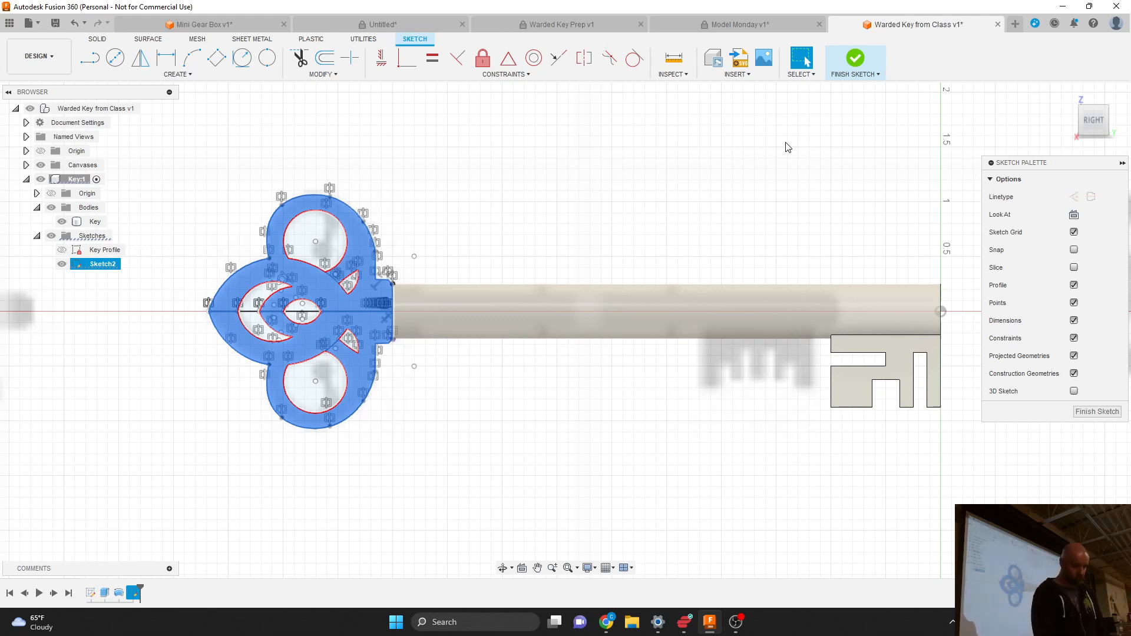
# Switch to OBS to check the recording and return to Fusion 360.
pyautogui.click(736, 622)
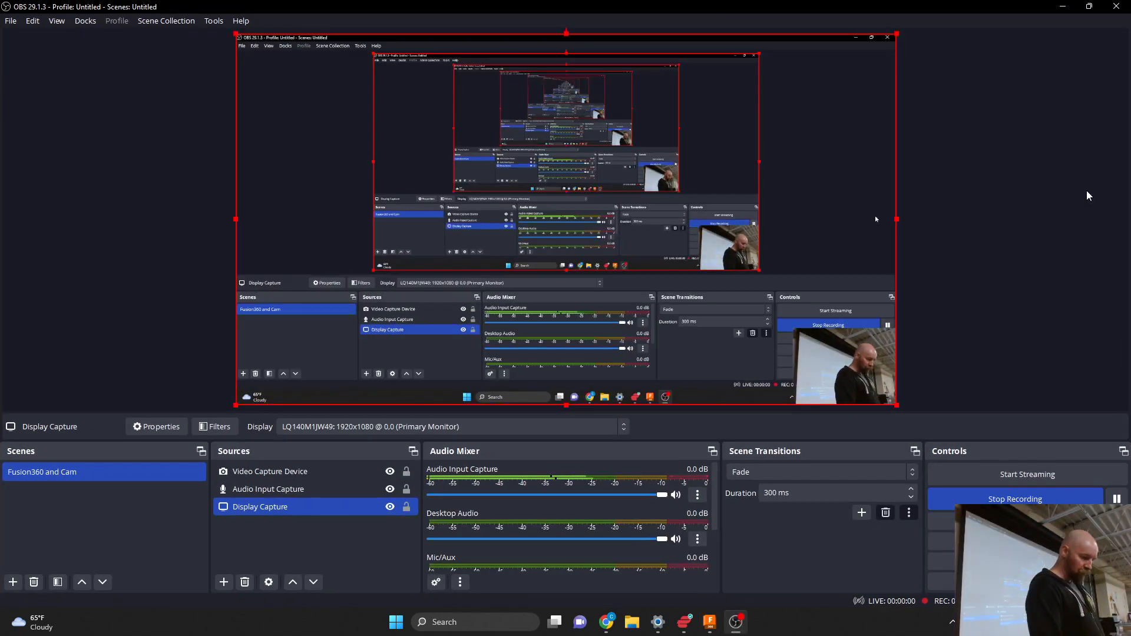
pyautogui.click(1063, 5)
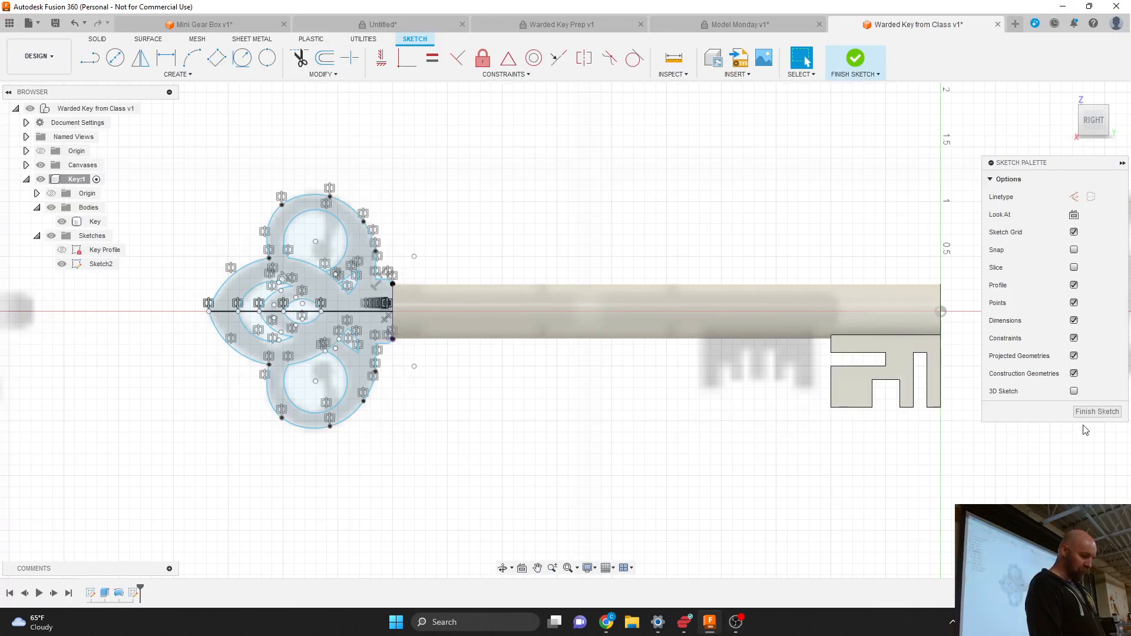
# Finish the handle sketch and extrude its upper and lower profiles symmetrically to a 0.25 in whole length, joined to the key body.
pyautogui.click(1096, 411)
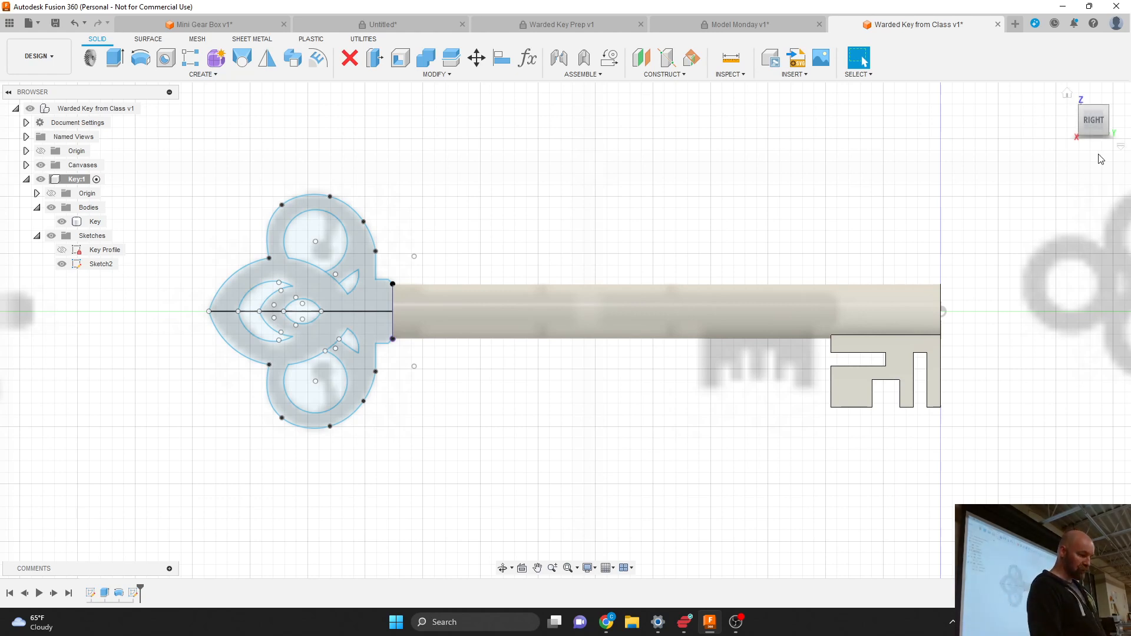
pyautogui.moveTo(1095, 123); pyautogui.dragTo(1063, 129)
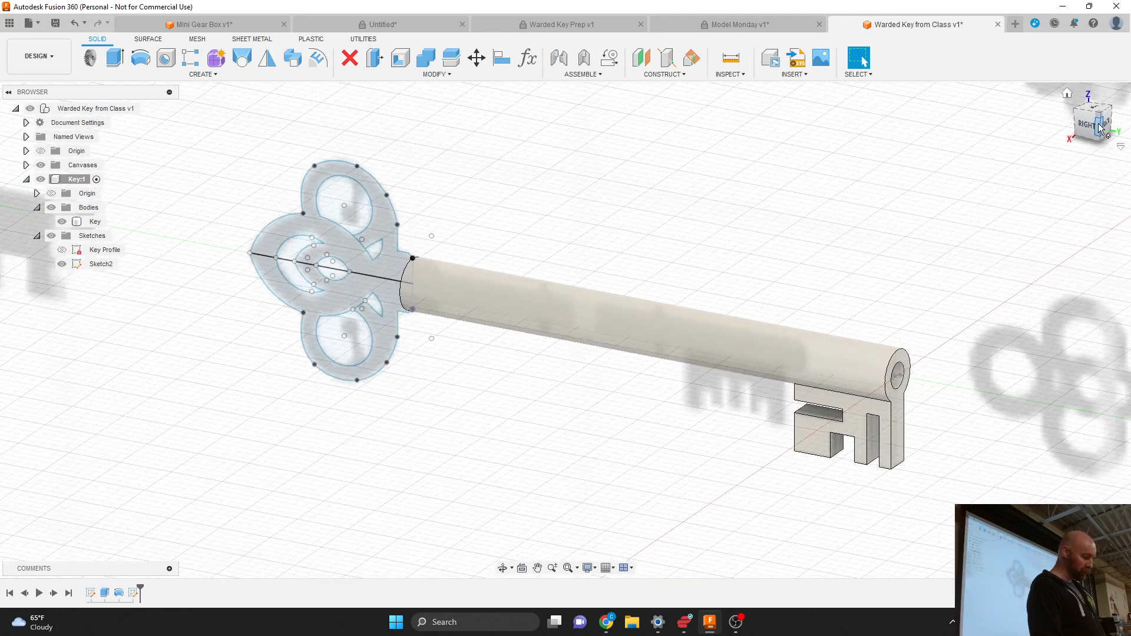
pyautogui.press('e')
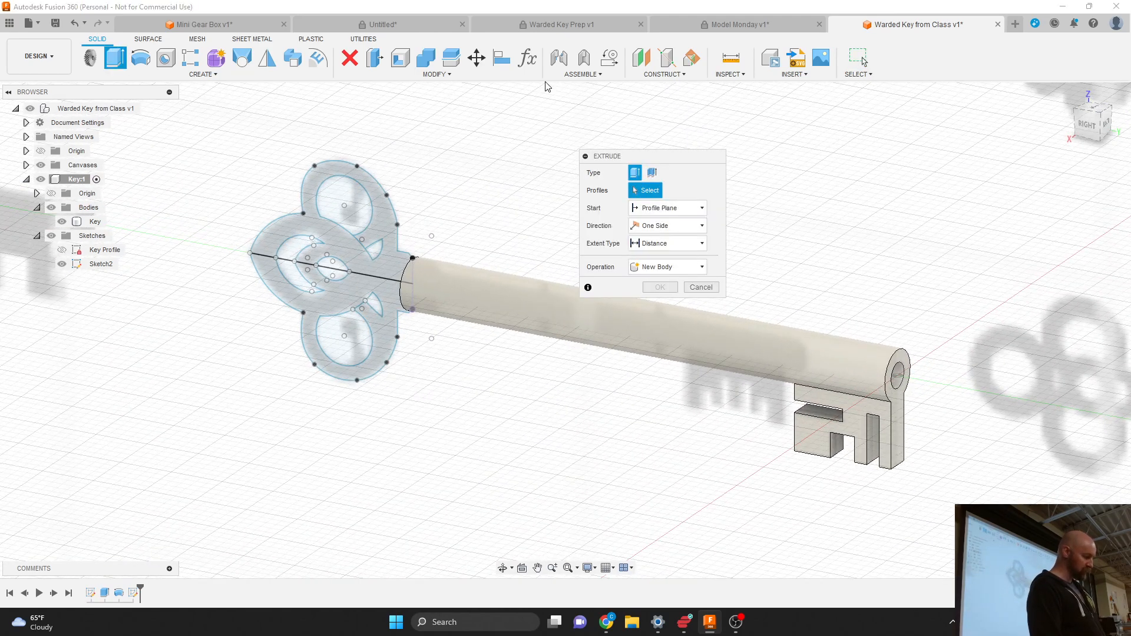
pyautogui.click(377, 231)
pyautogui.click(388, 303)
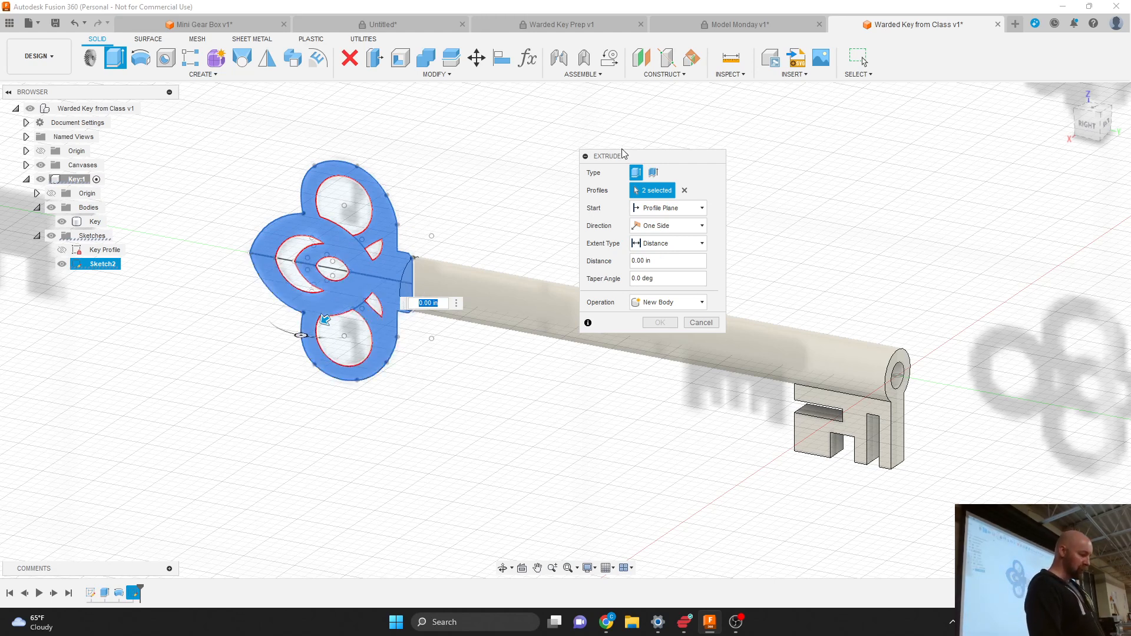
pyautogui.moveTo(626, 156); pyautogui.dragTo(701, 132)
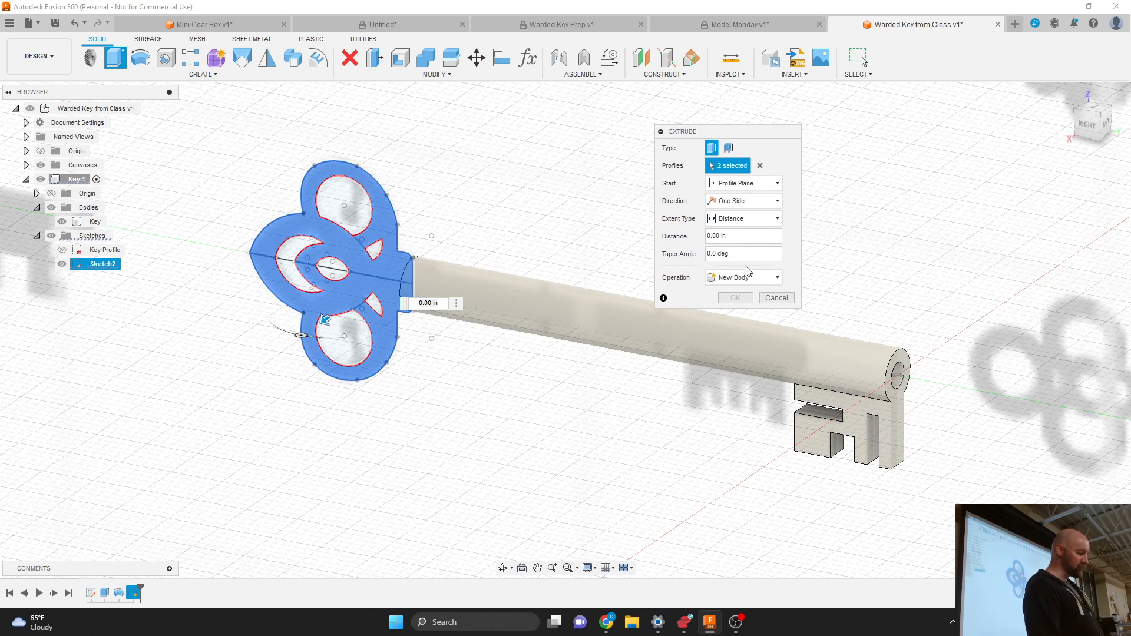
pyautogui.click(740, 203)
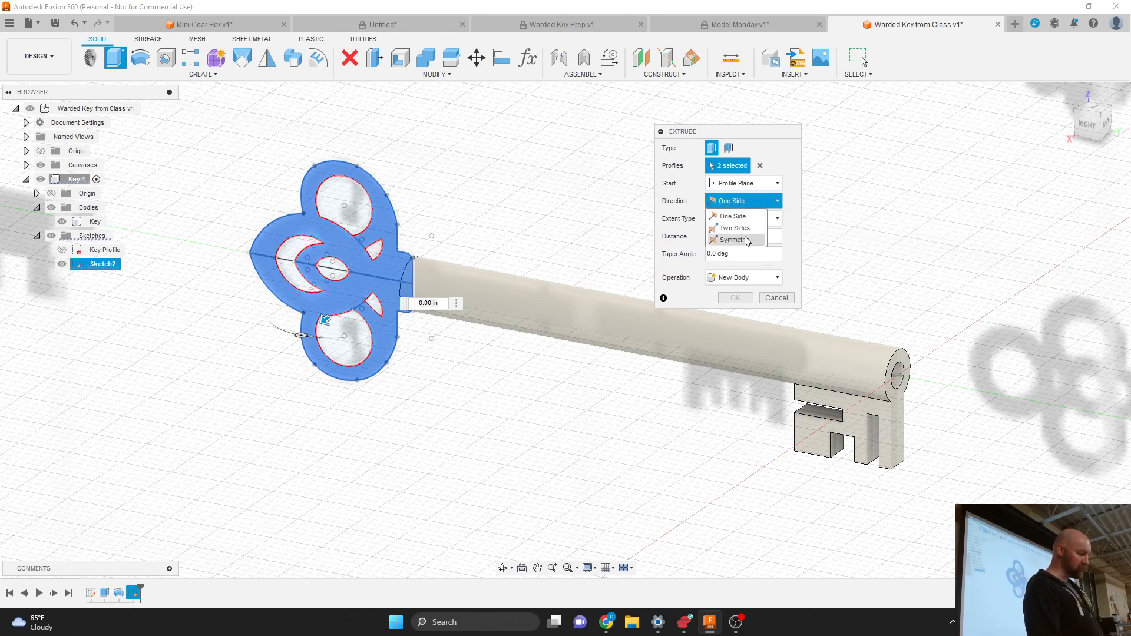
pyautogui.click(735, 240)
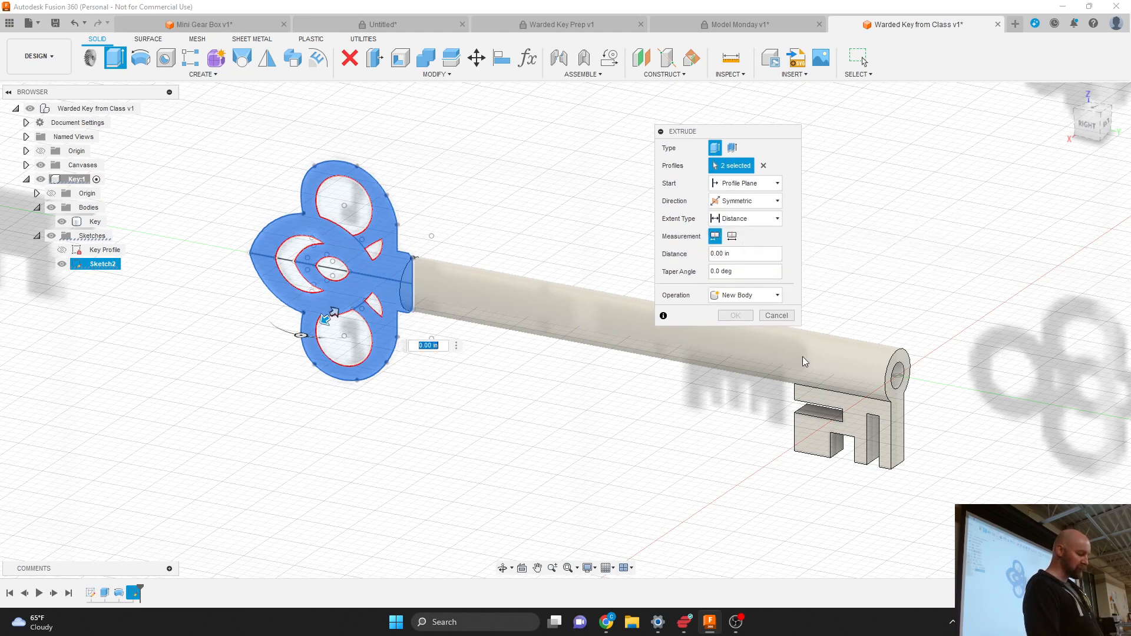
pyautogui.click(732, 236)
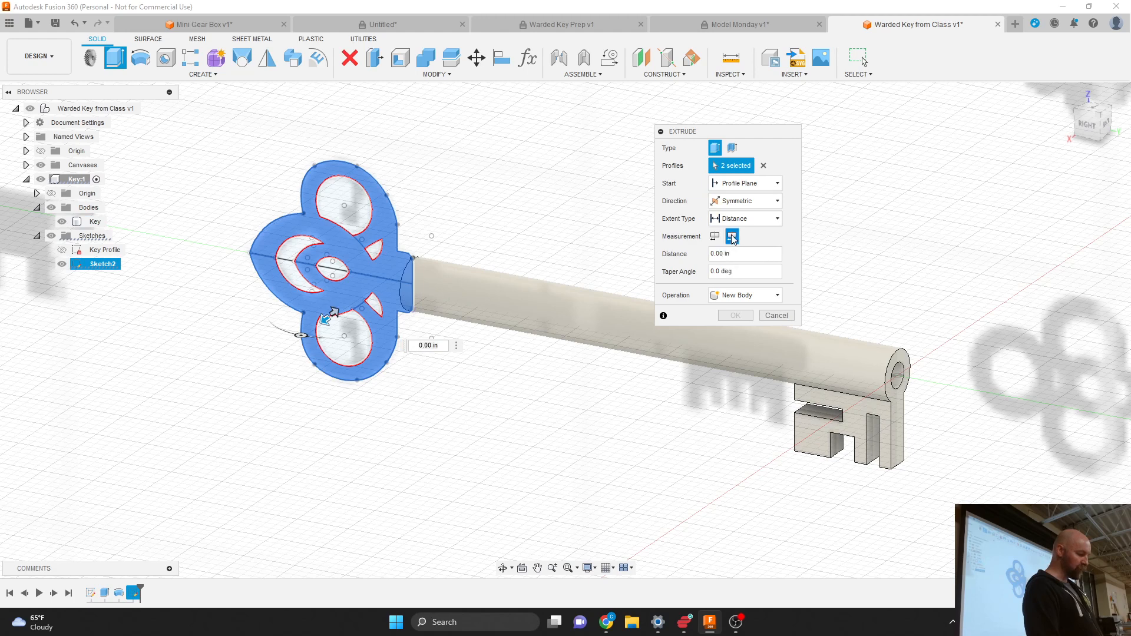
pyautogui.click(739, 253)
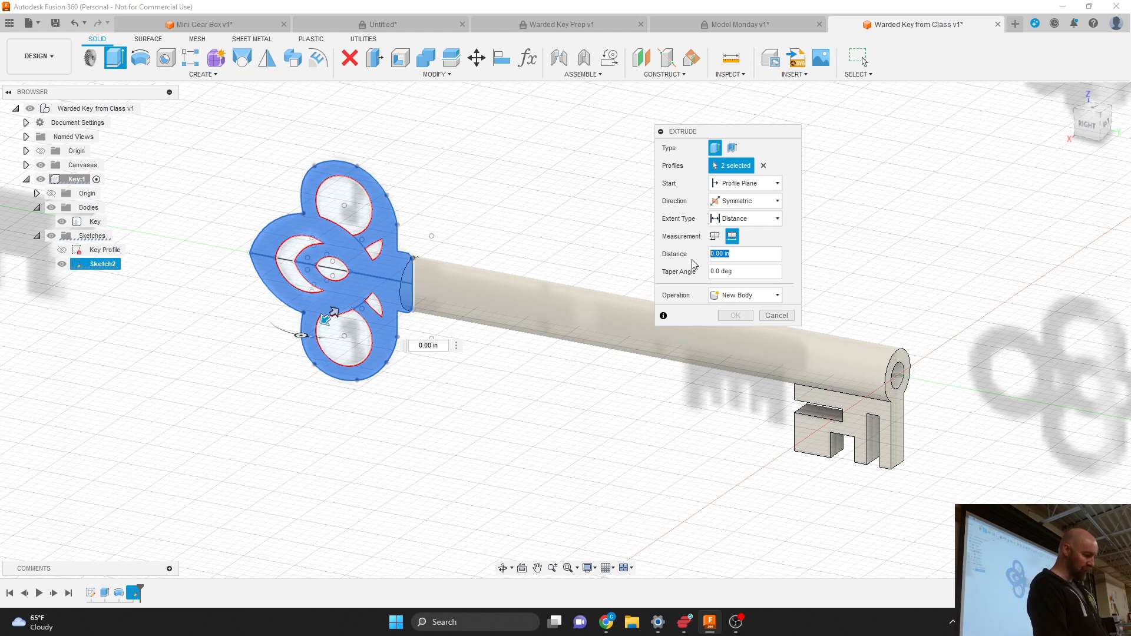
pyautogui.write('.25')
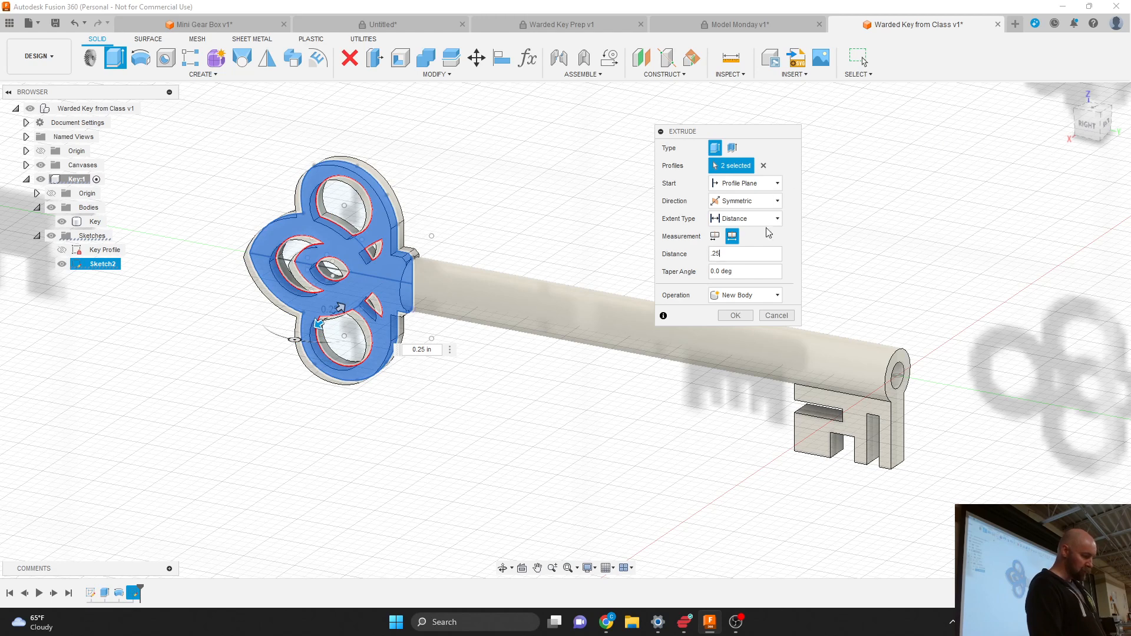
pyautogui.click(740, 299)
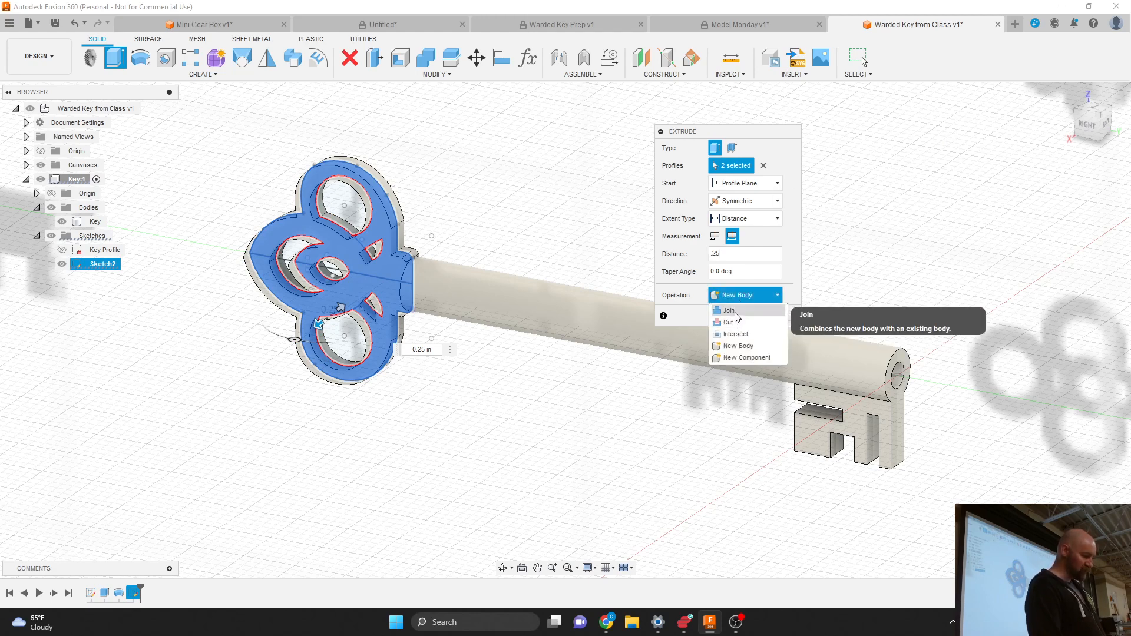
pyautogui.click(737, 310)
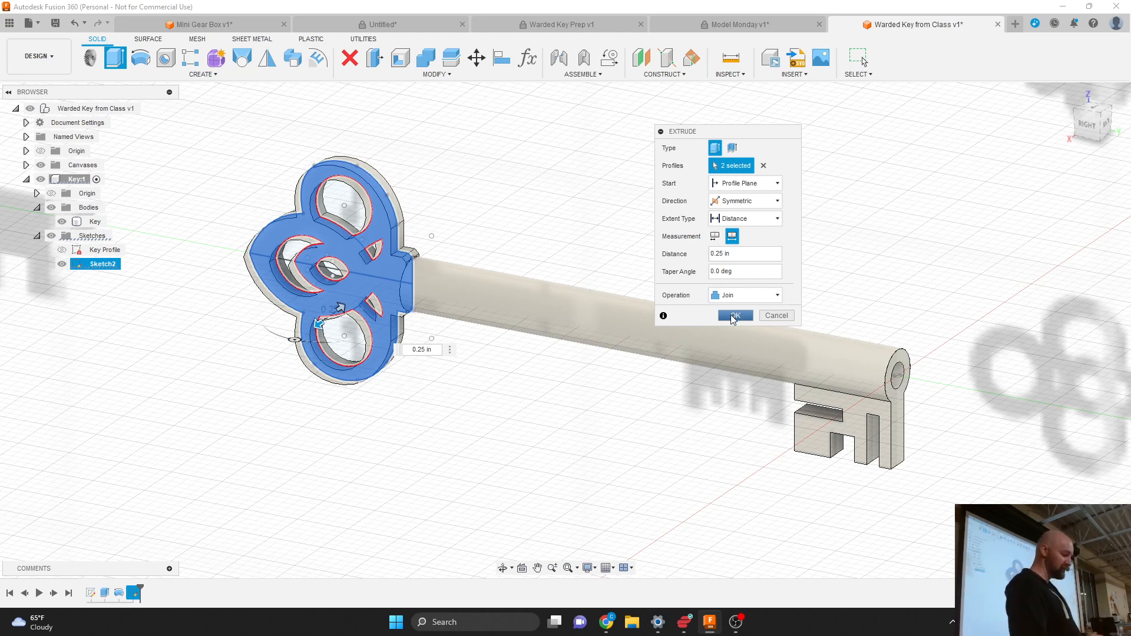
pyautogui.click(734, 316)
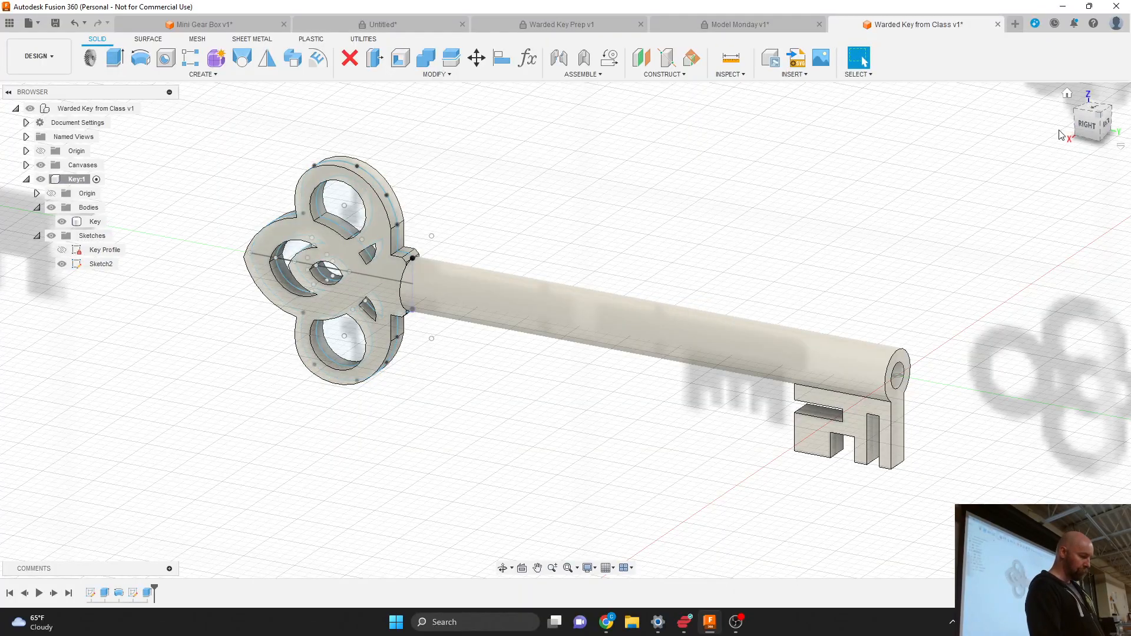
pyautogui.keyDown('shift'); pyautogui.moveTo(564, 331); pyautogui.dragTo(618, 336, button='middle'); pyautogui.keyUp('shift')
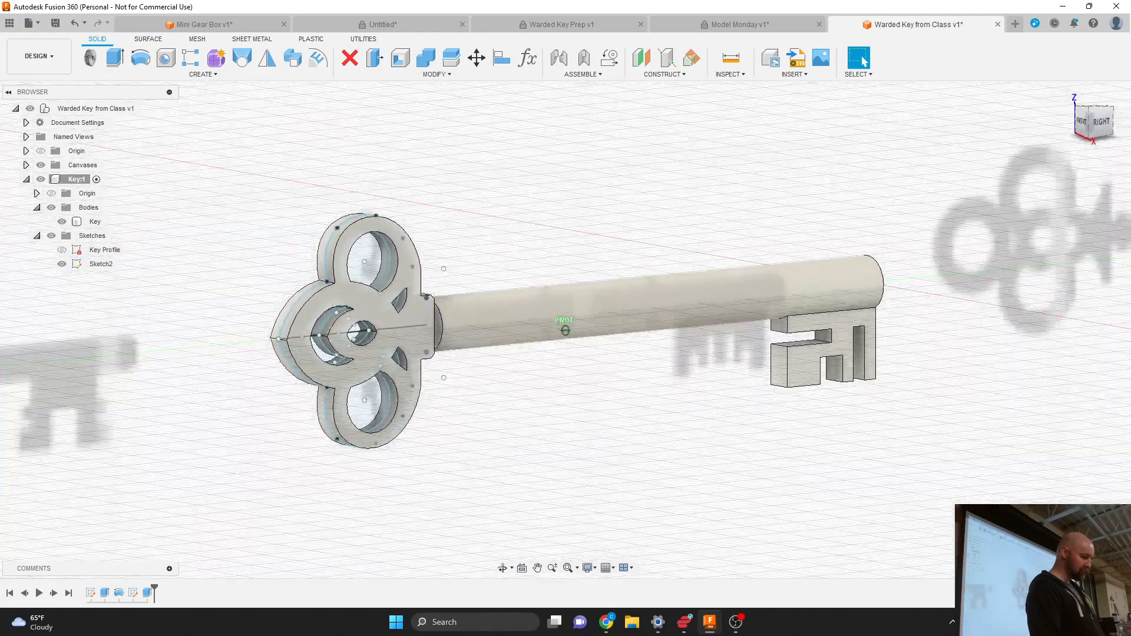
pyautogui.click(1096, 123)
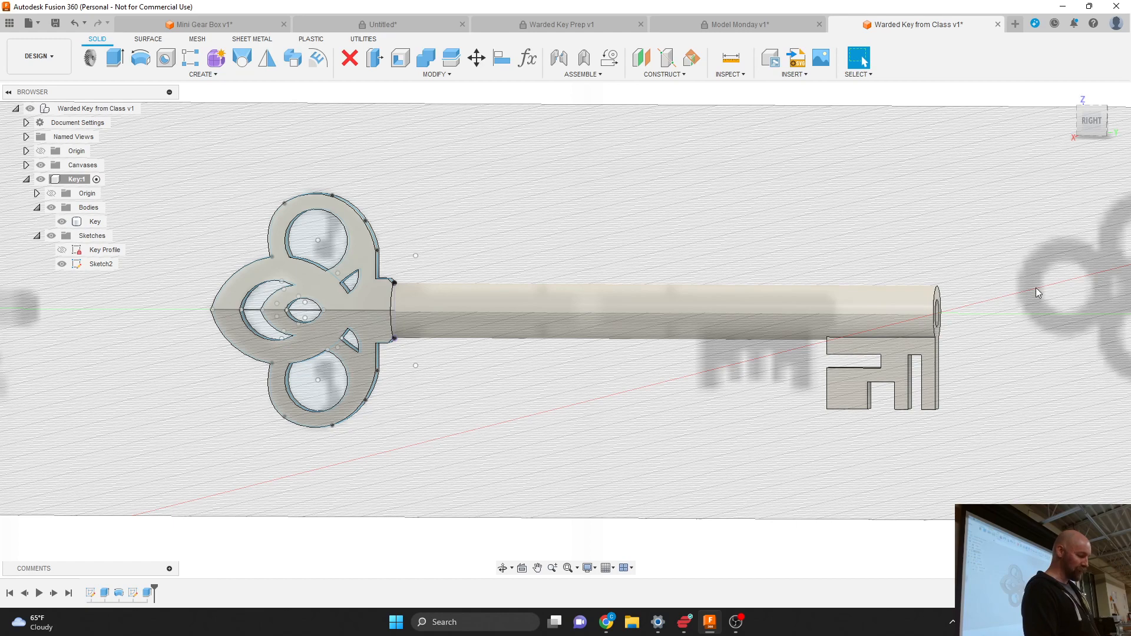
pyautogui.click(1092, 122)
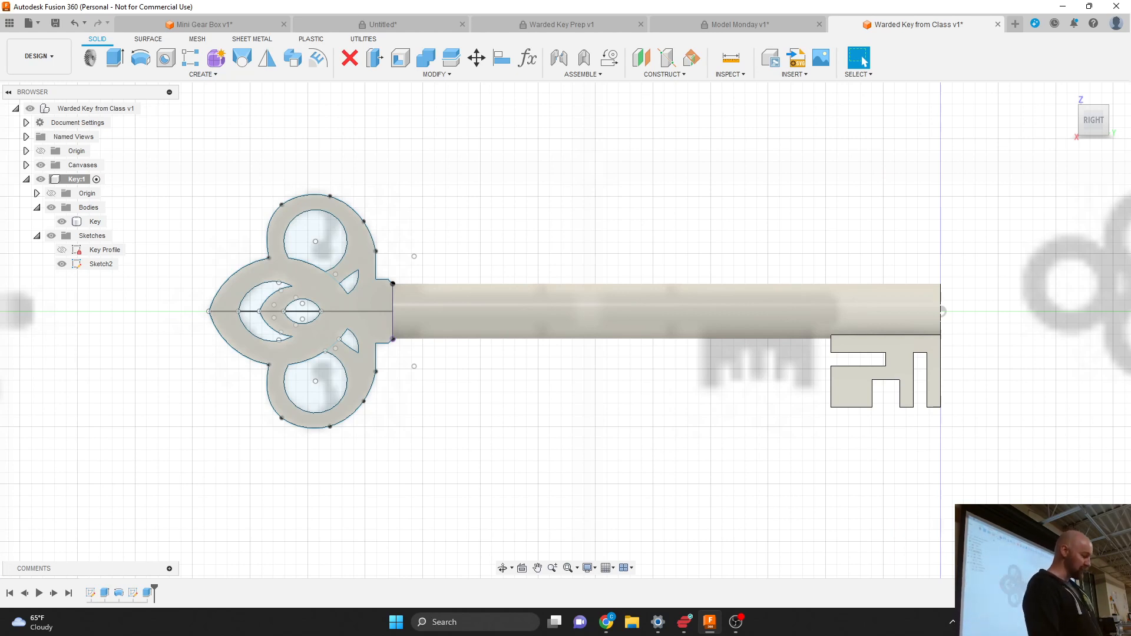
pyautogui.click(90, 593)
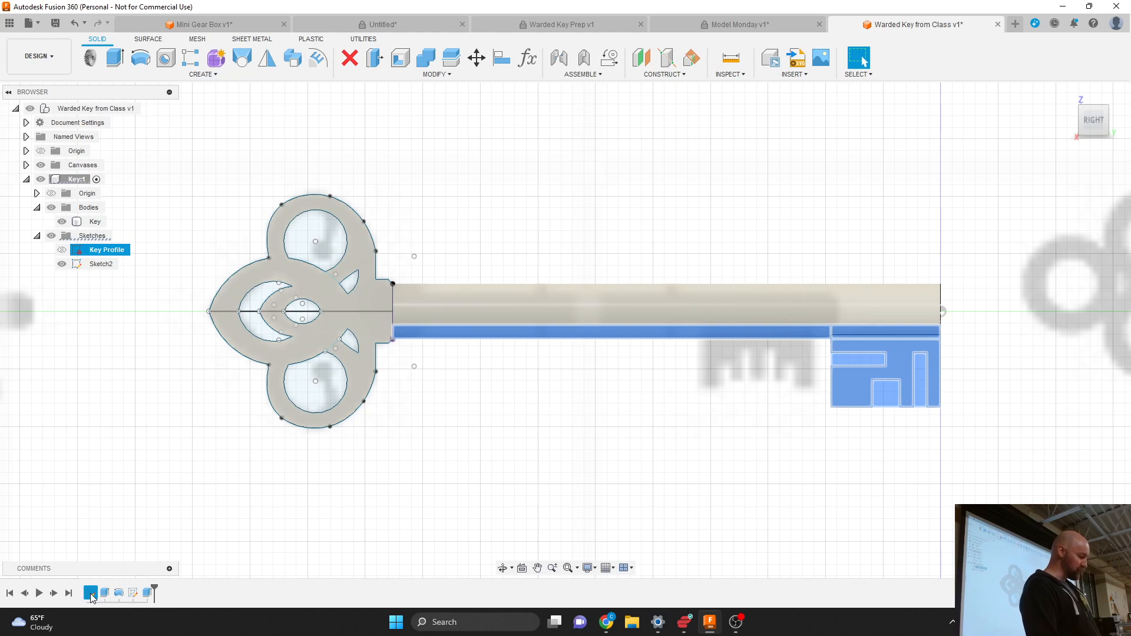
pyautogui.rightClick(90, 593)
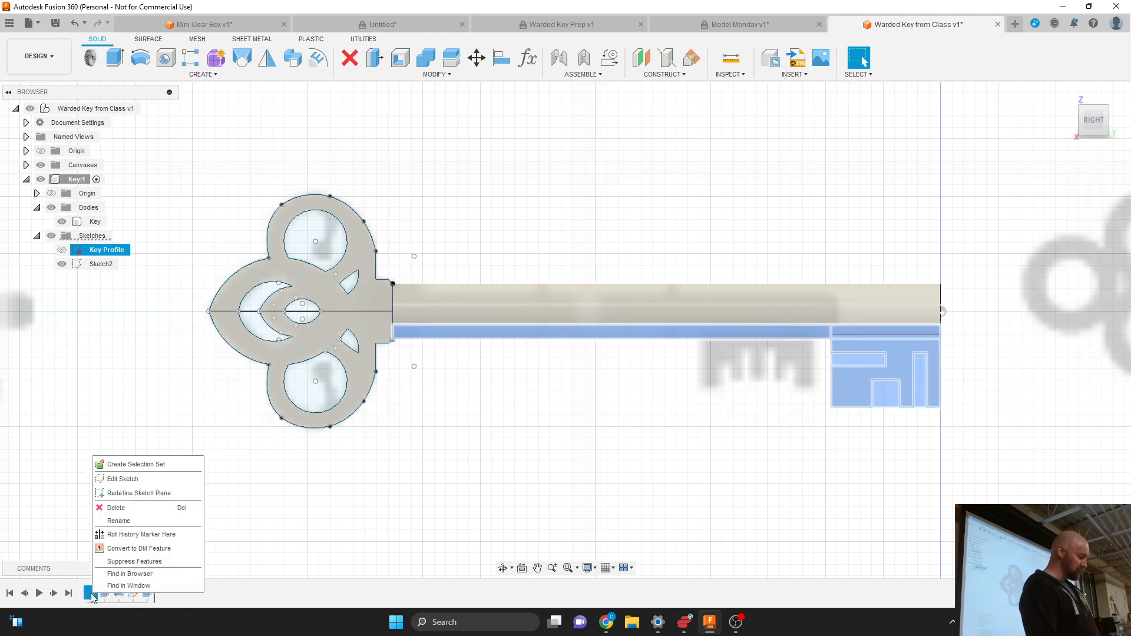
pyautogui.click(108, 478)
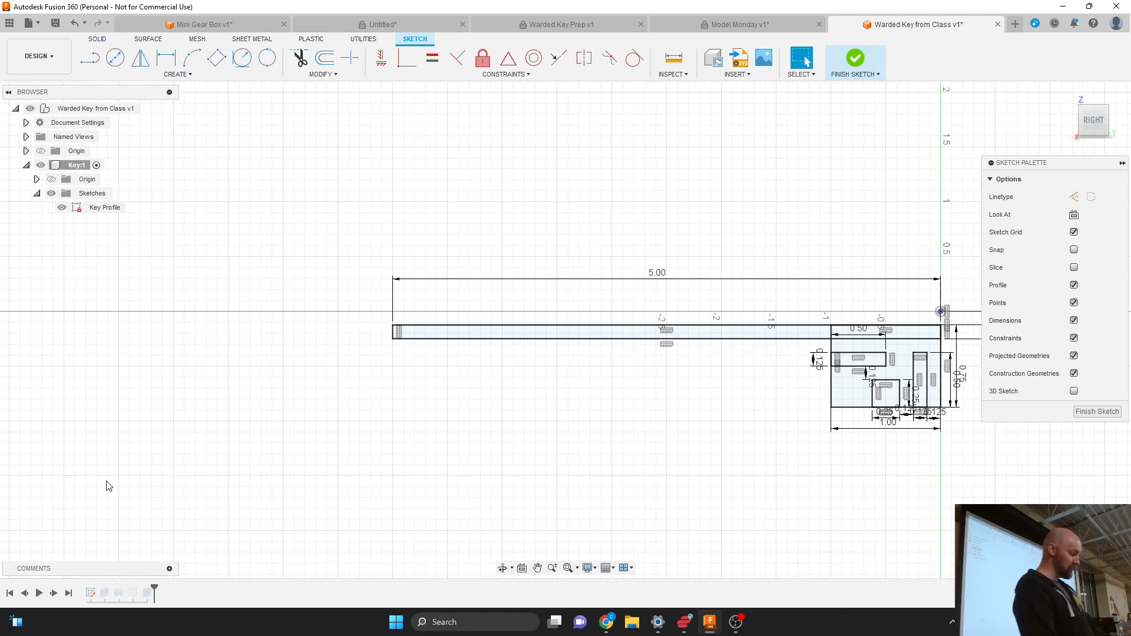
pyautogui.click(854, 61)
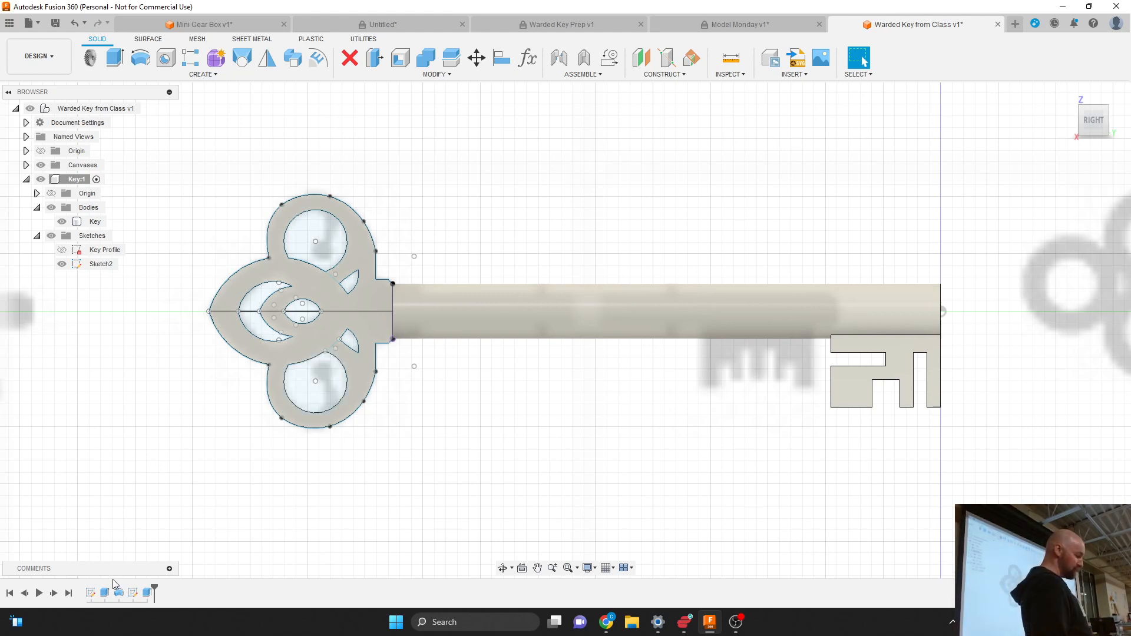
# Edit the Key Profile sketch and draw a rectangle 0.25 in wide and 0.125 in high below the shaft's lower edge, beside the key bit.
pyautogui.rightClick(90, 592)
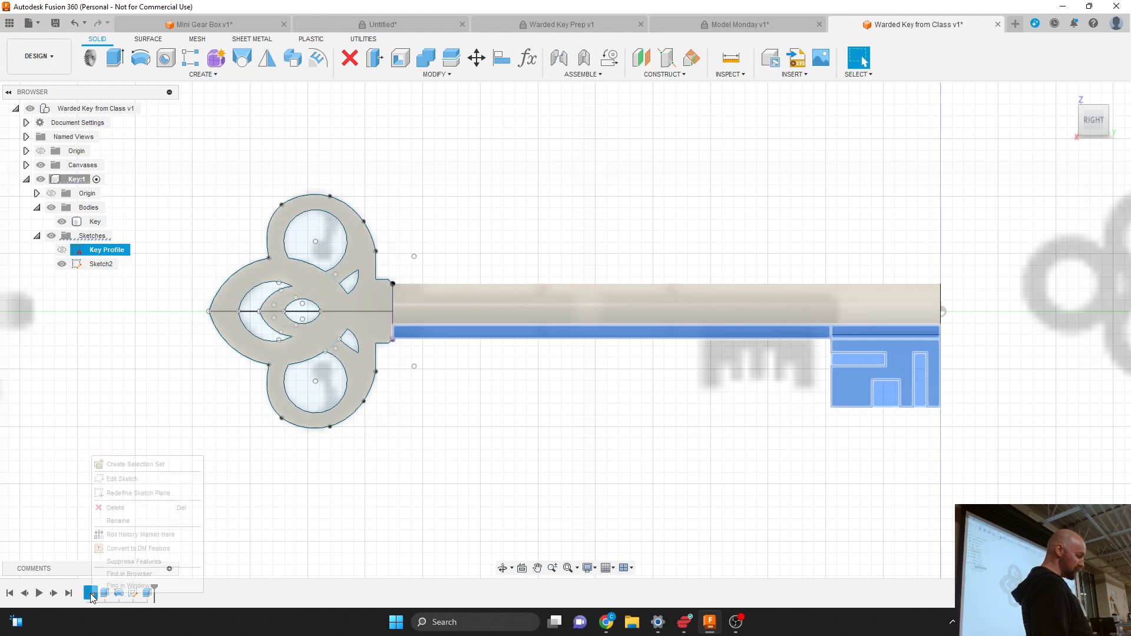
pyautogui.click(128, 484)
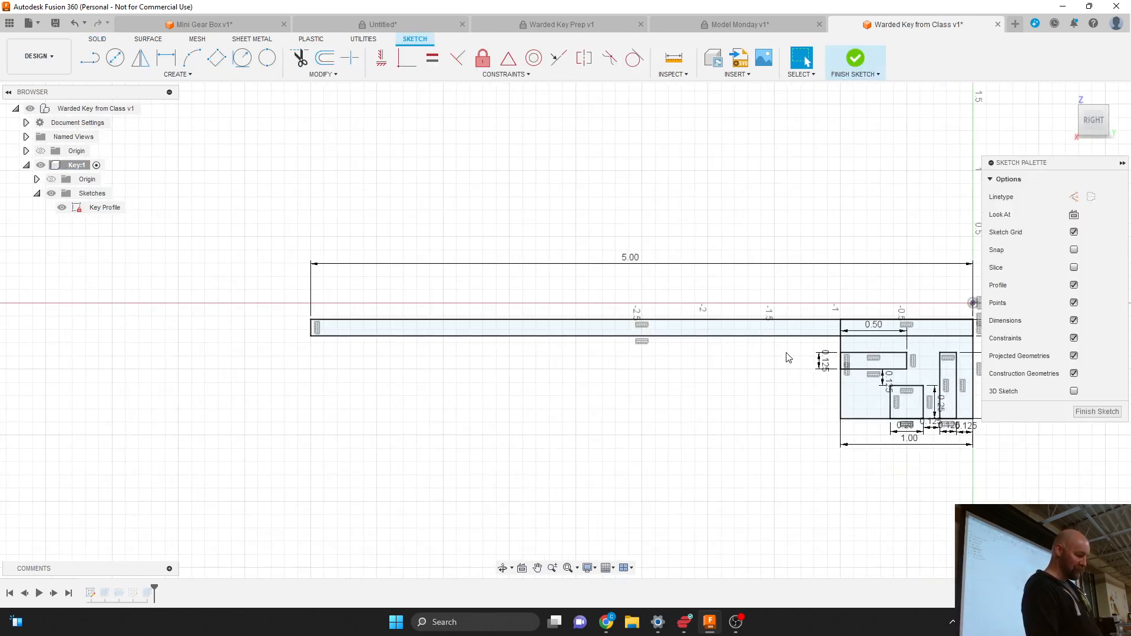
pyautogui.scroll(3, 786, 357)
pyautogui.press('r')
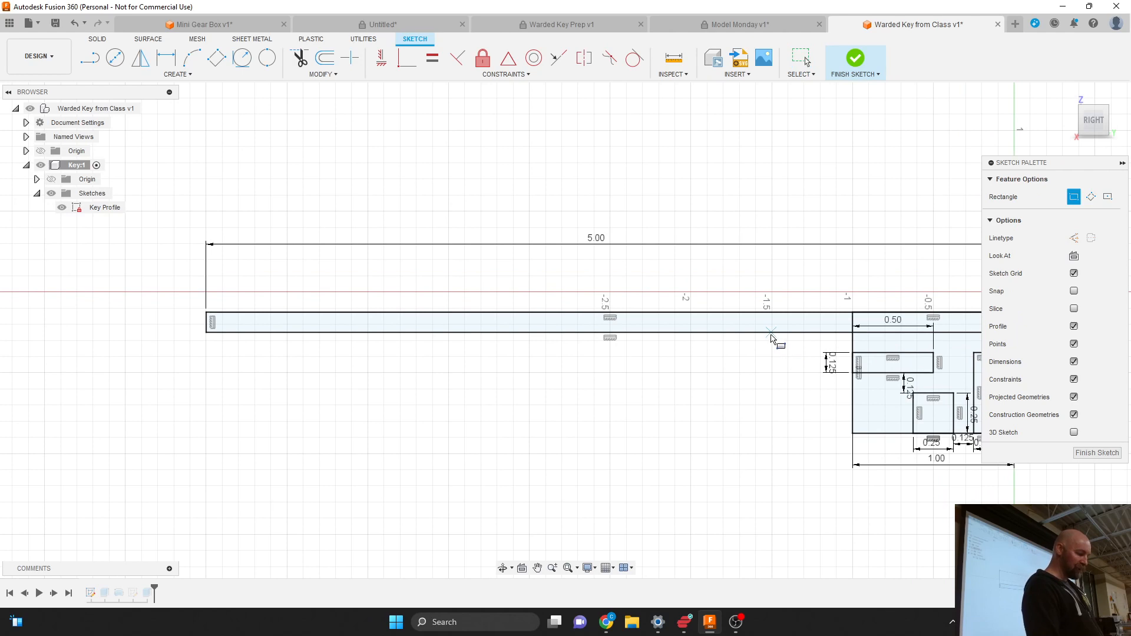
pyautogui.click(769, 332)
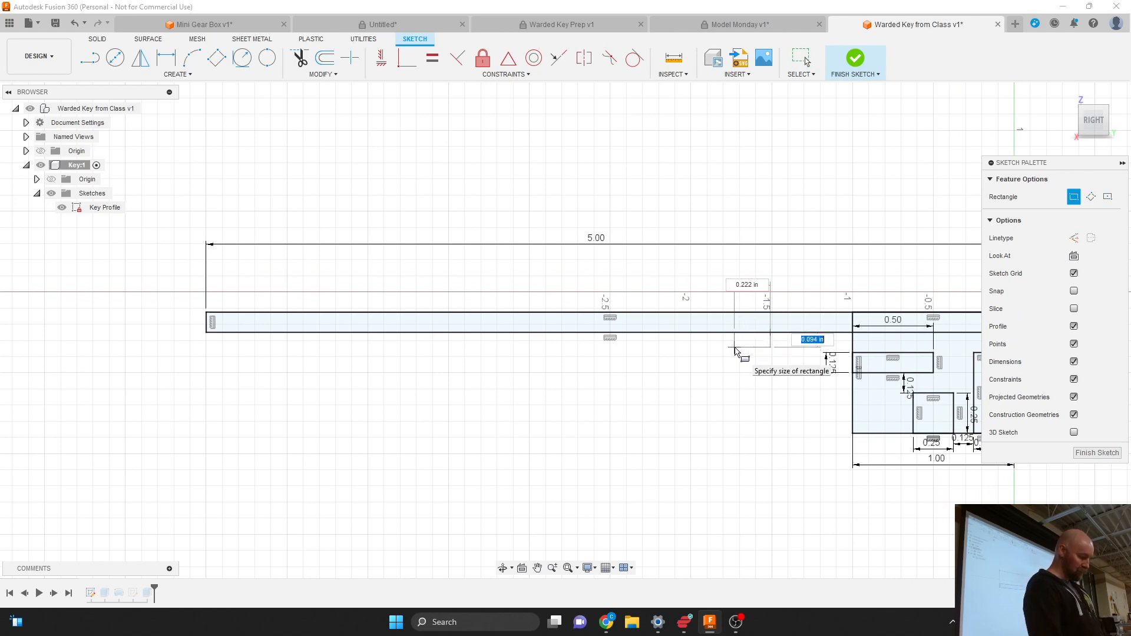
pyautogui.write('.125')
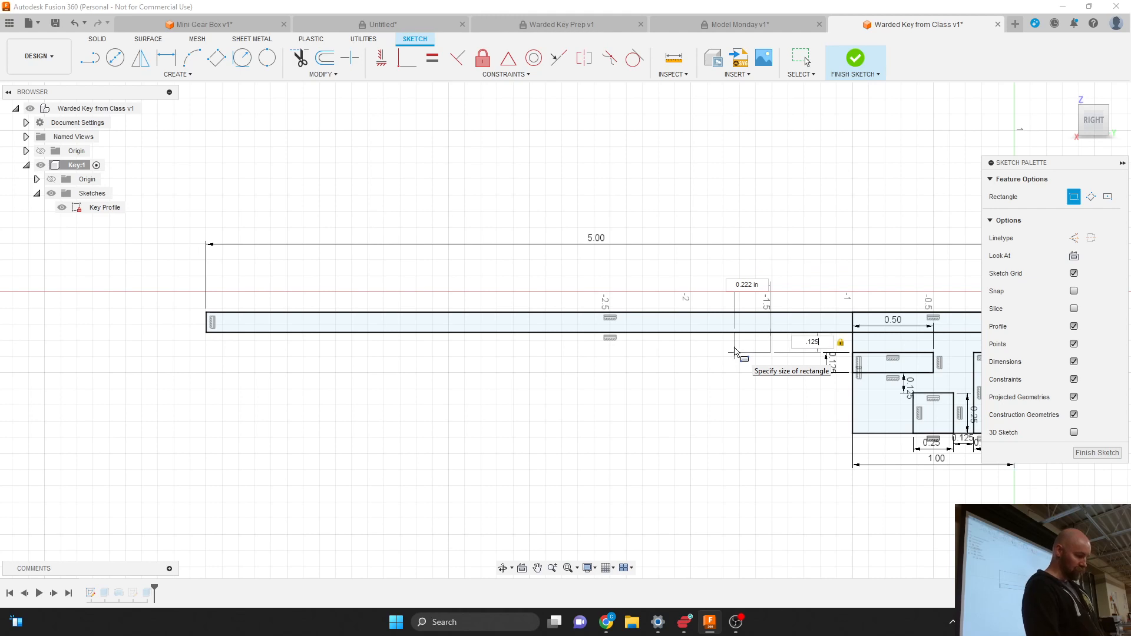
pyautogui.press('Tab')
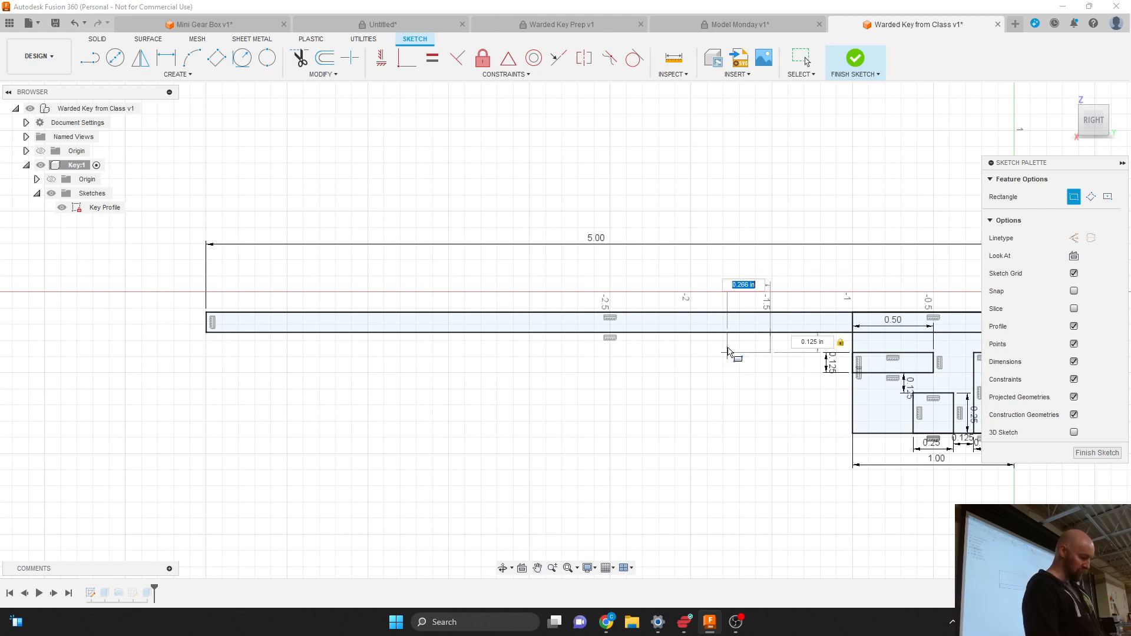
pyautogui.write('.25')
pyautogui.press('Return')
pyautogui.press('Escape')
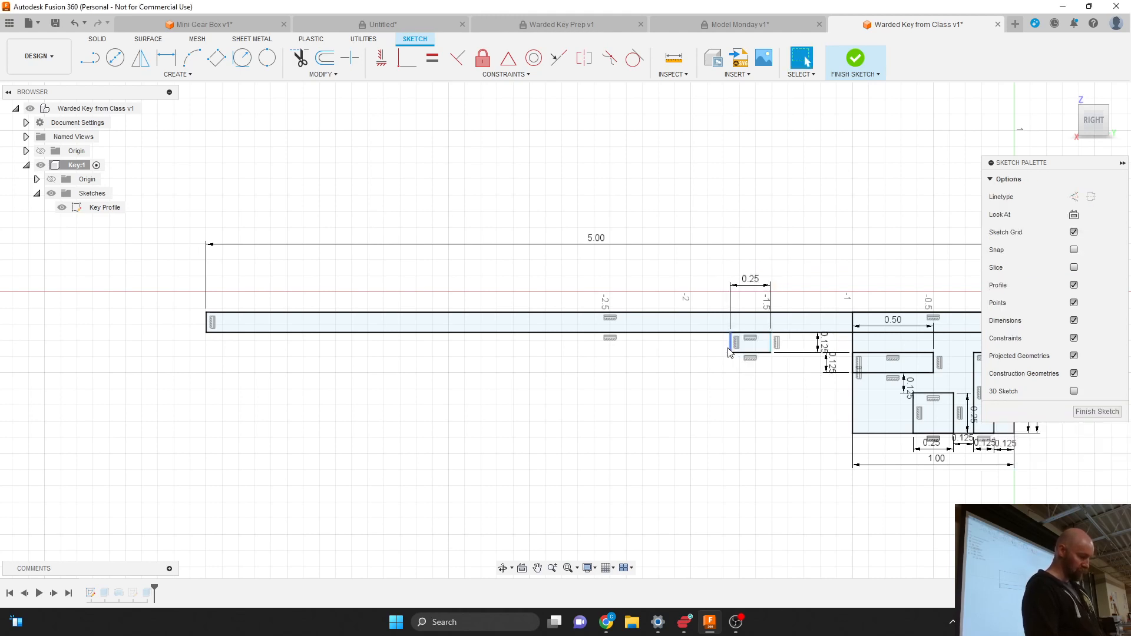
# Dimension the gap between the small rectangle and the key bit's near edge to 0.25 in.
pyautogui.scroll(-3, 522, 338)
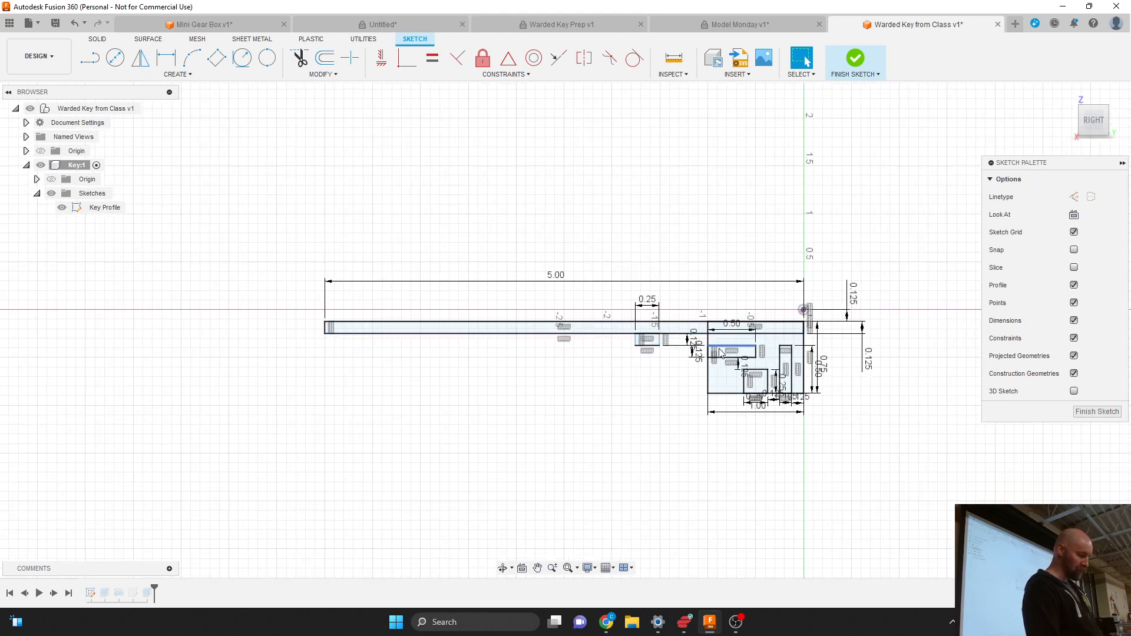
pyautogui.scroll(5, 708, 346)
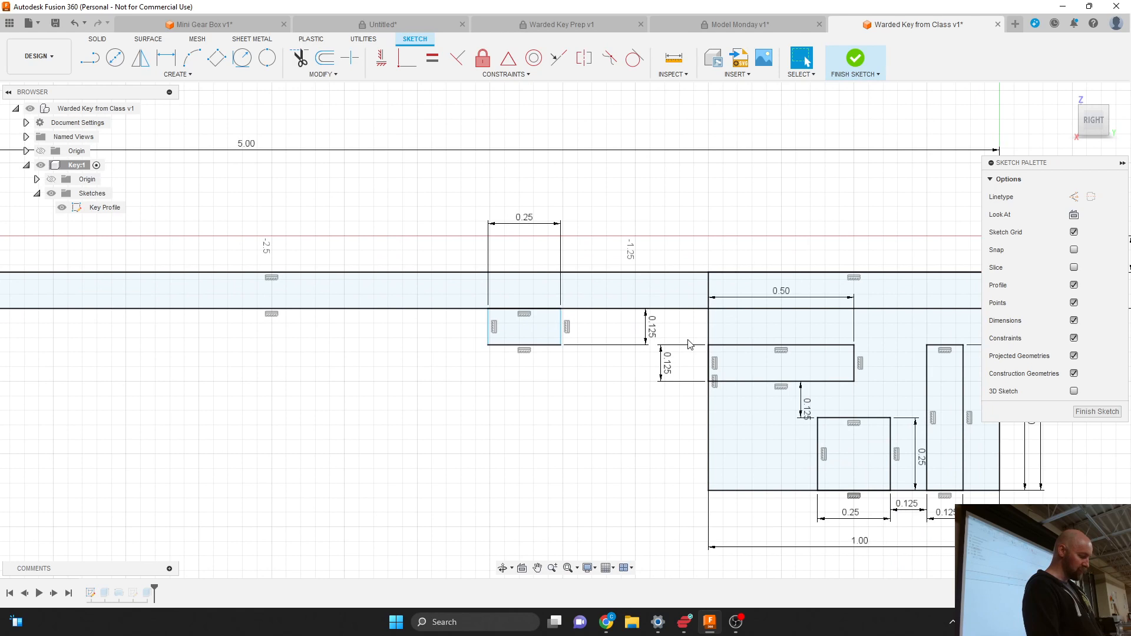
pyautogui.press('d')
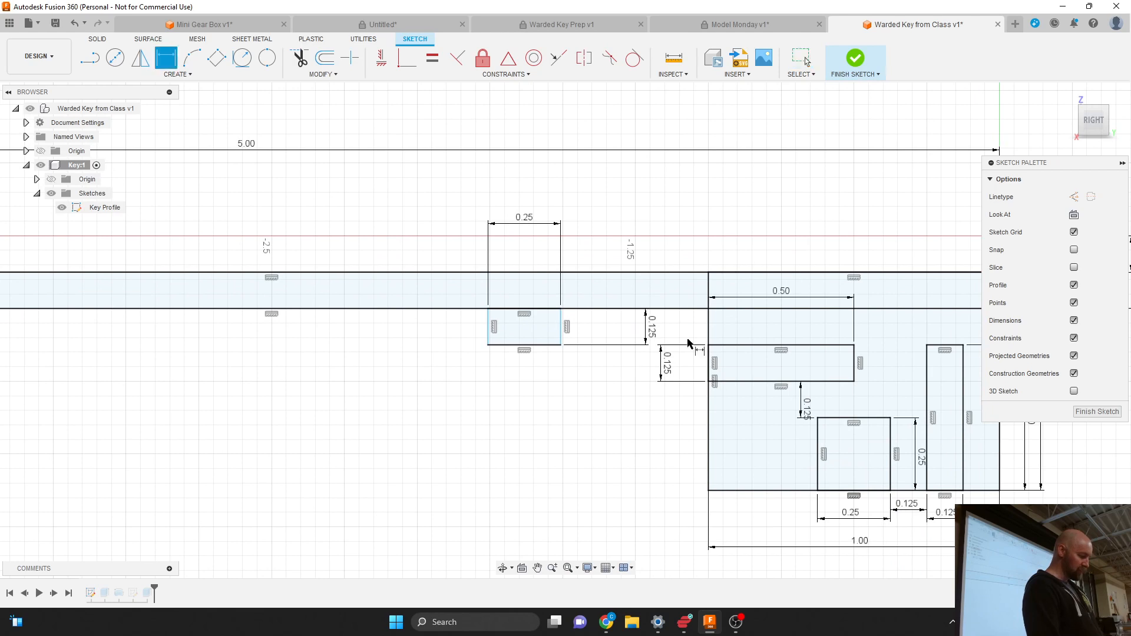
pyautogui.click(561, 323)
pyautogui.click(708, 328)
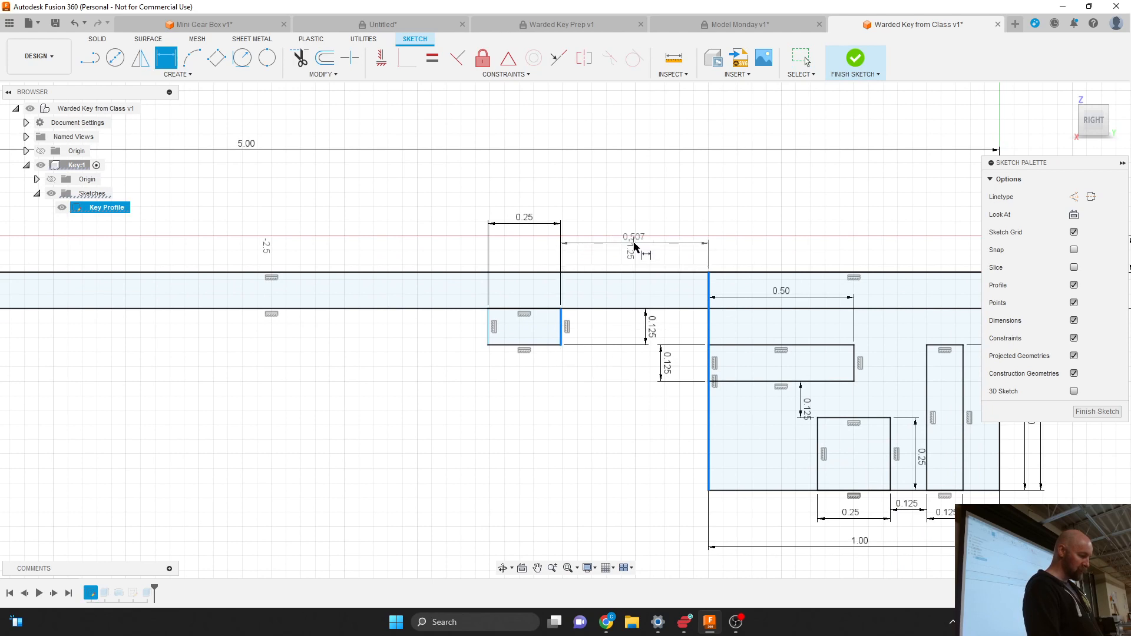
pyautogui.click(633, 246)
pyautogui.press('BackSpace')
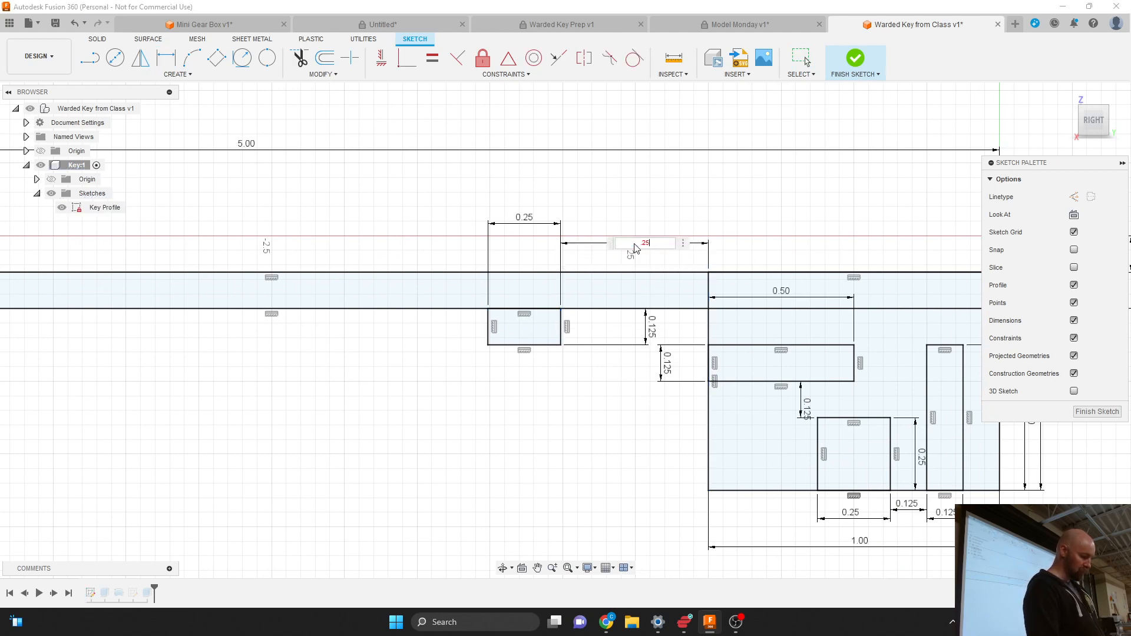
pyautogui.press('Return')
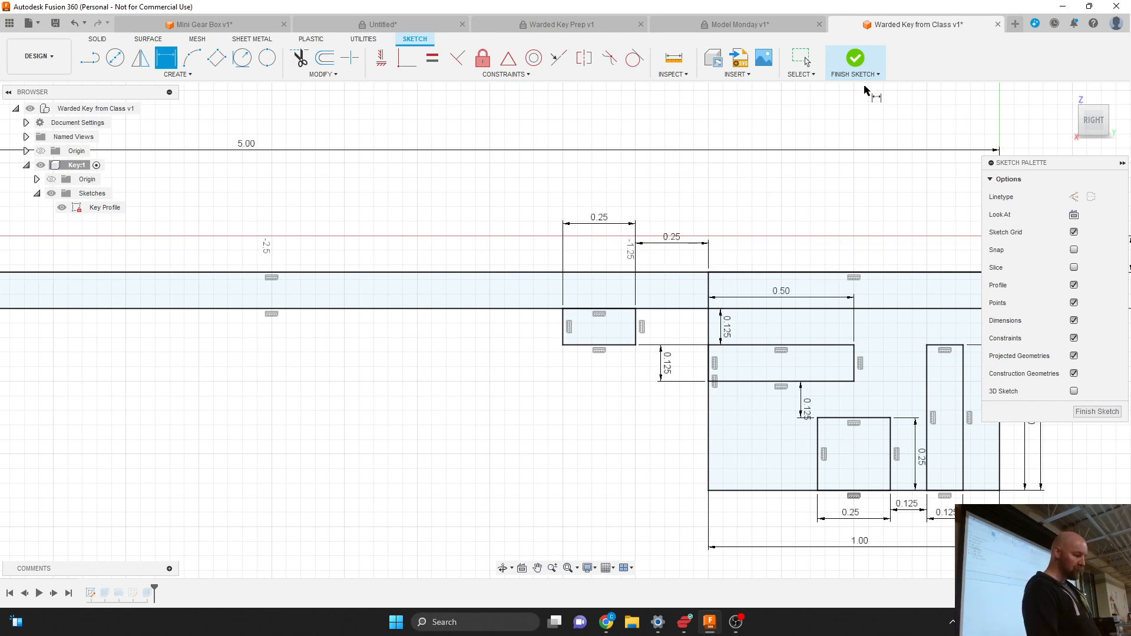
pyautogui.scroll(-5, 757, 157)
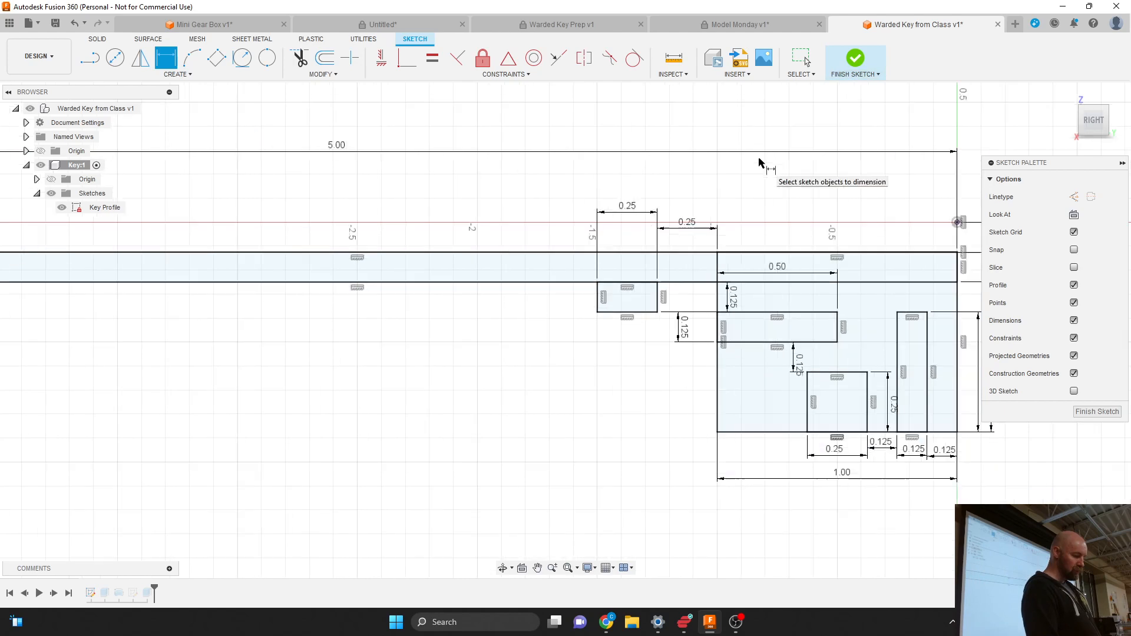
pyautogui.press('Escape')
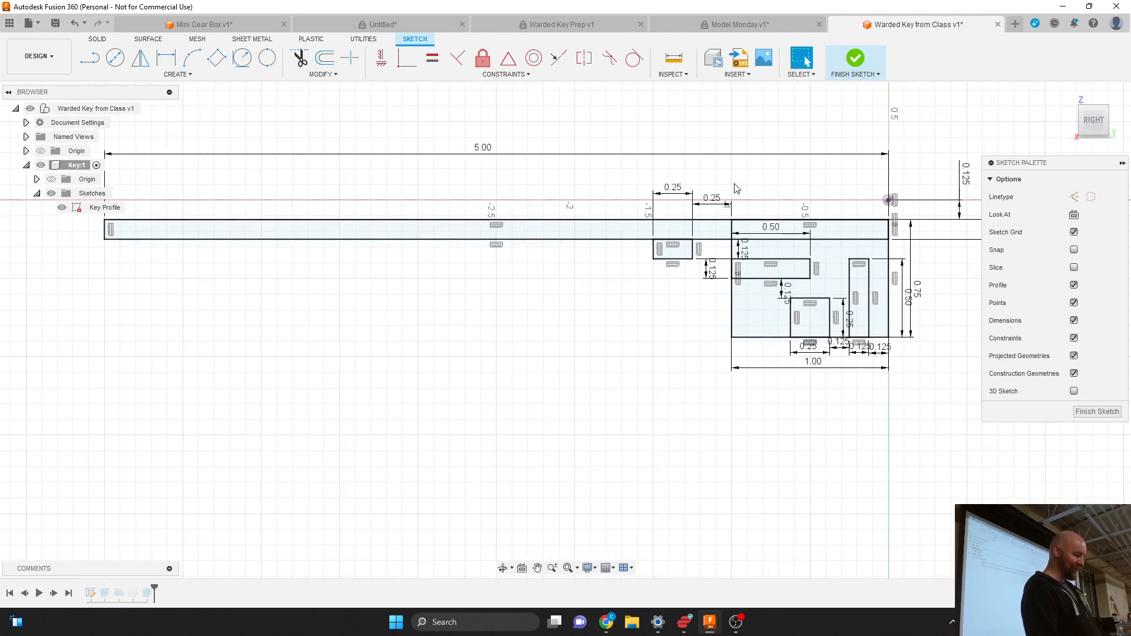
# Finish the Key Profile sketch and edit the shaft's revolve to include the small rectangle below the shaft as an additional profile.
pyautogui.click(676, 250)
pyautogui.click(675, 256)
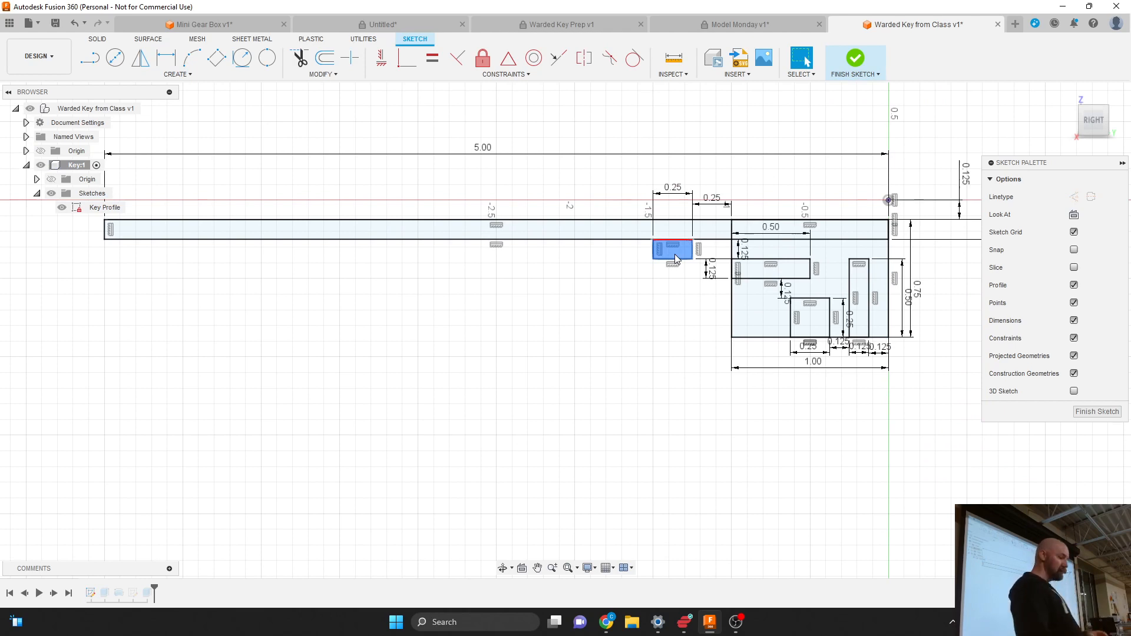
pyautogui.click(855, 58)
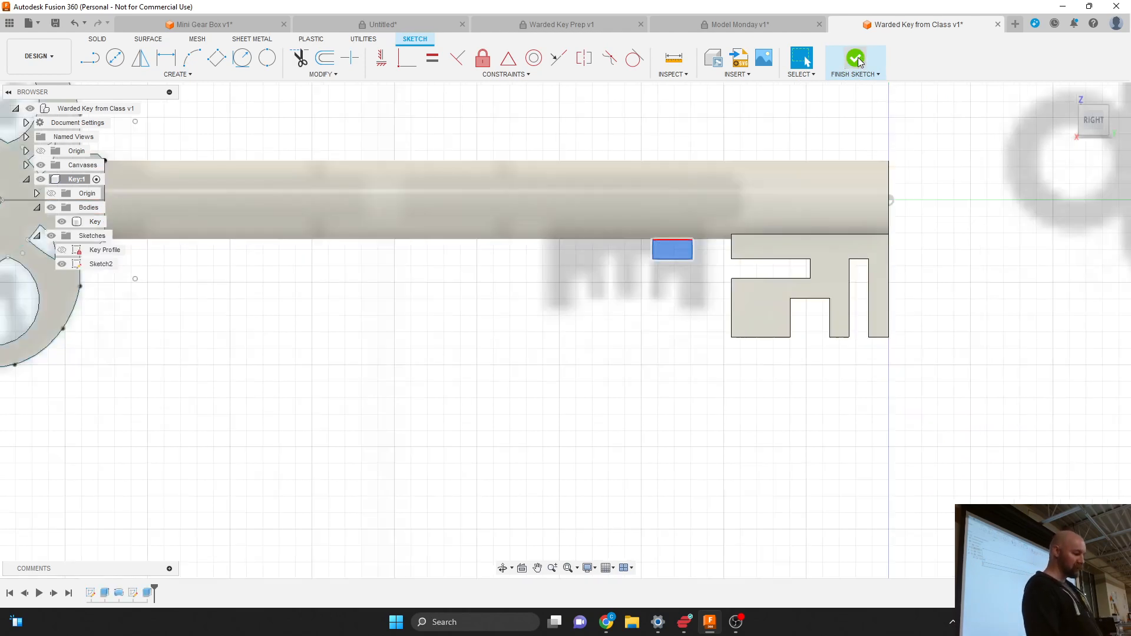
pyautogui.scroll(-2, 992, 350)
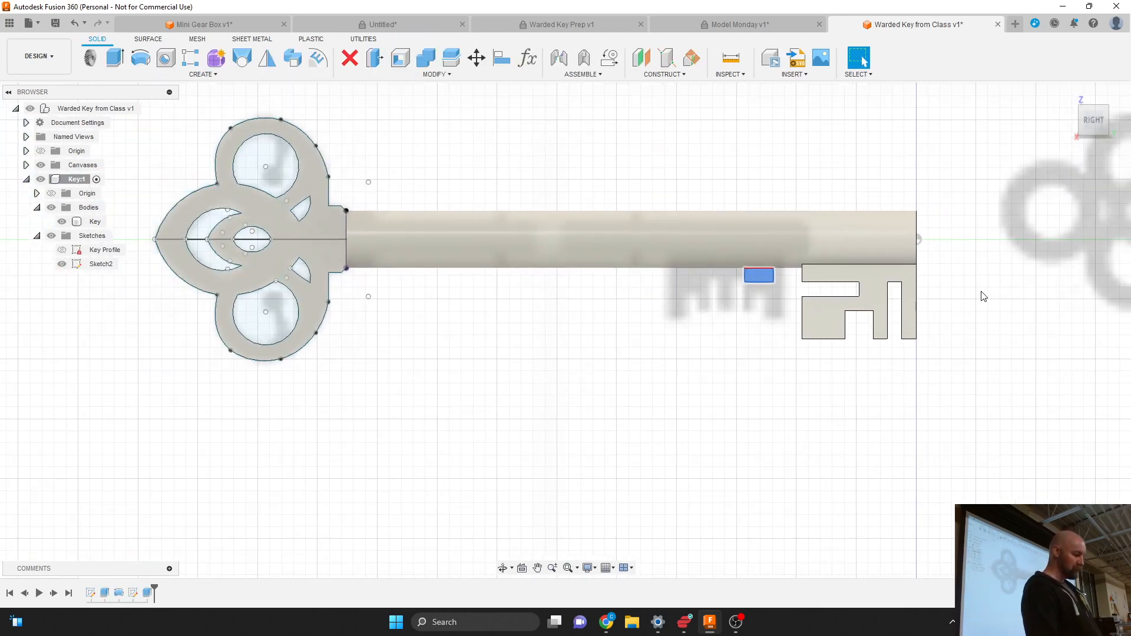
pyautogui.click(117, 594)
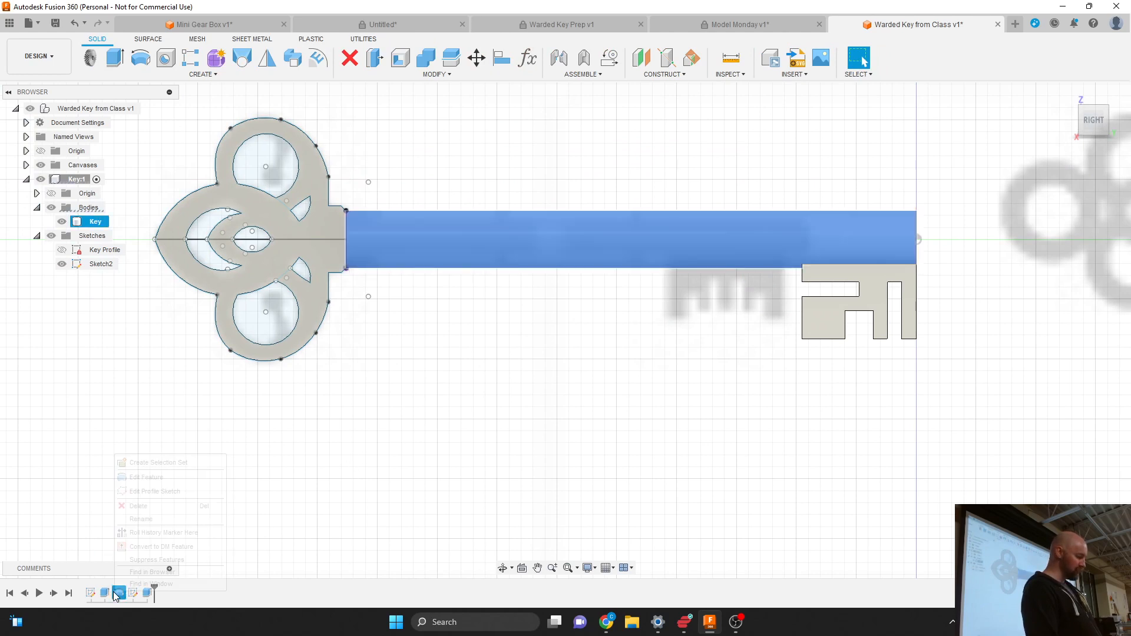
pyautogui.rightClick(117, 593)
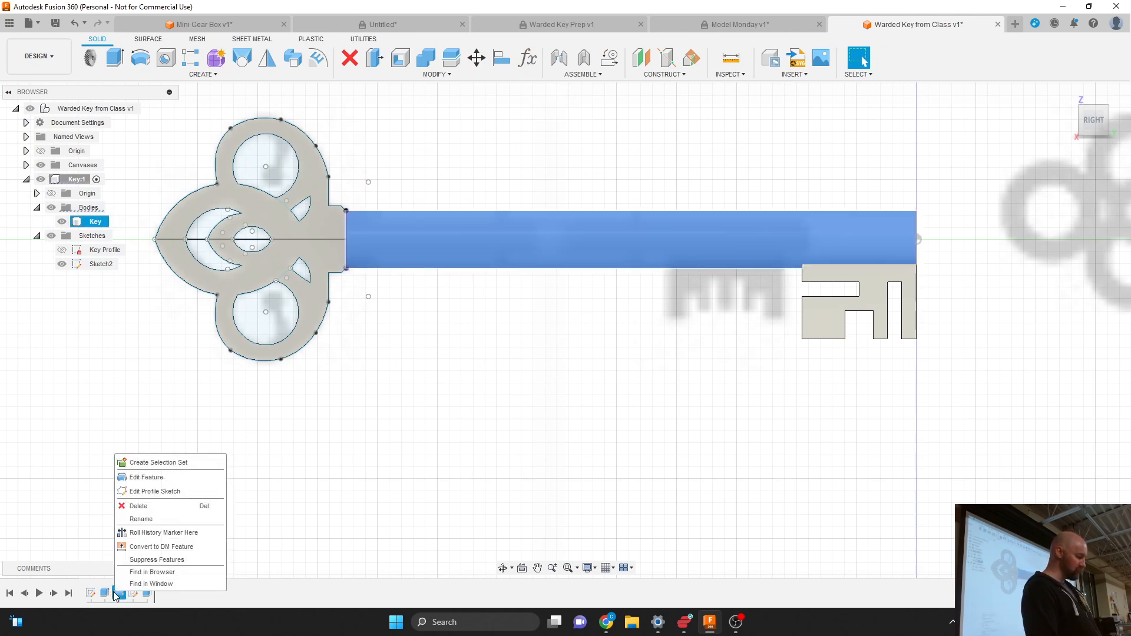
pyautogui.click(140, 477)
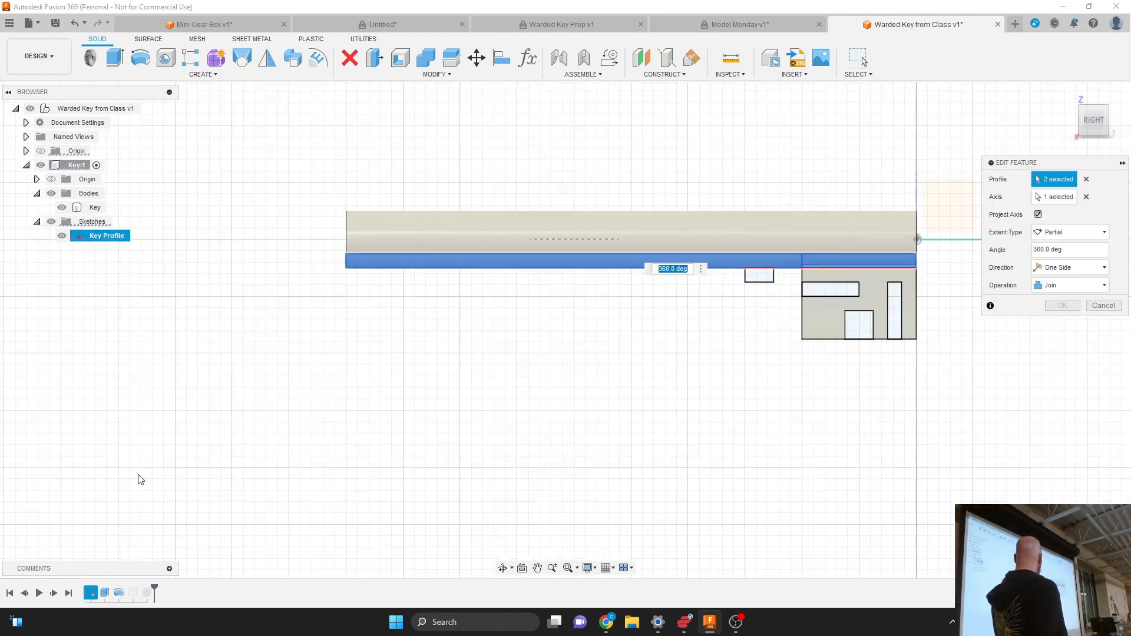
pyautogui.click(756, 275)
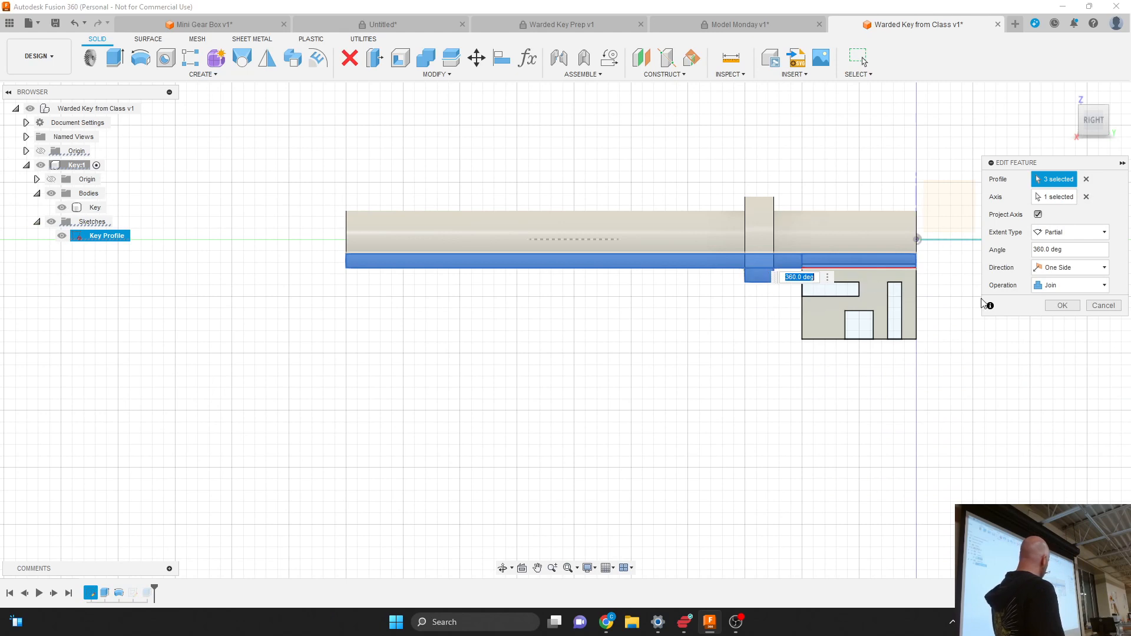
pyautogui.click(1063, 305)
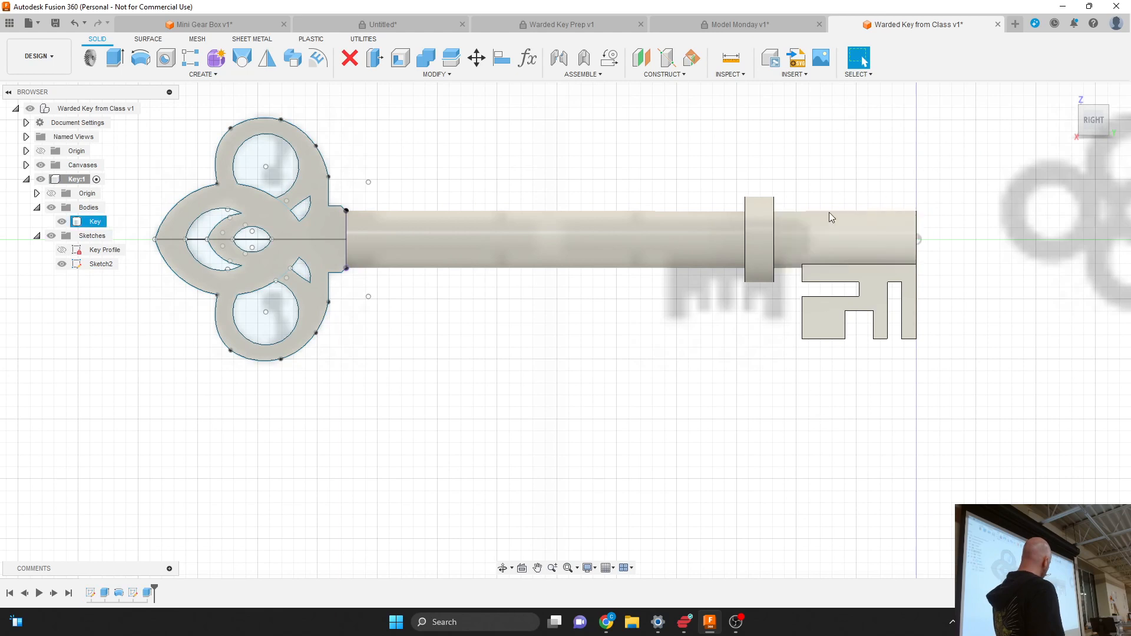
# Fillet both outer edges of the shaft collar at 0.125 in, and match the radius to the handle's upper hole edge at 0.29 in.
pyautogui.scroll(-1, 548, 361)
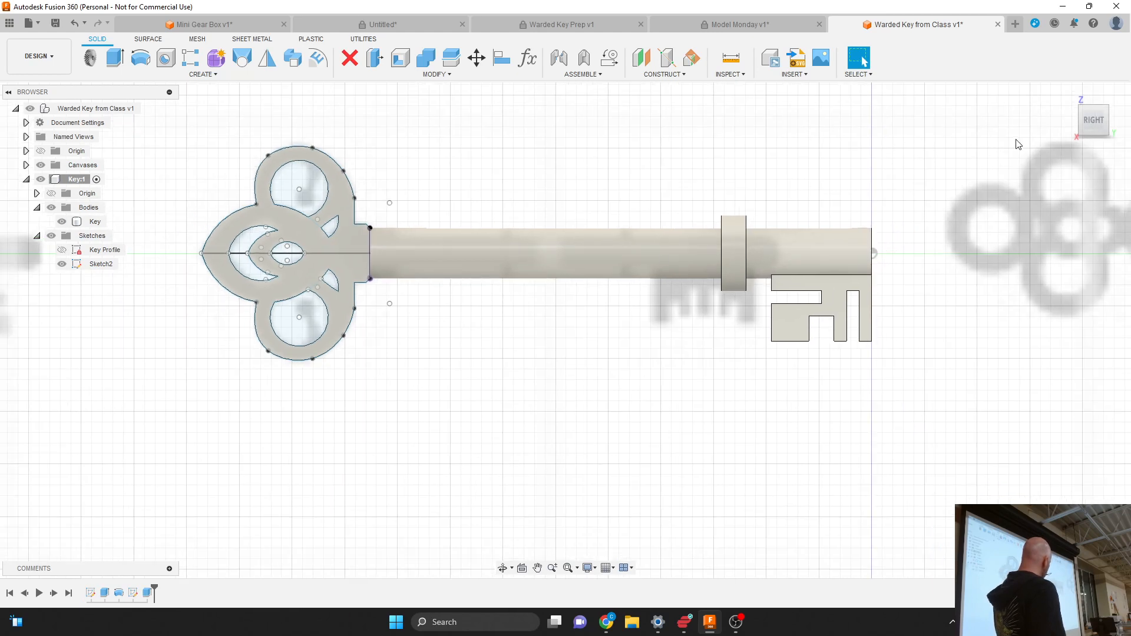
pyautogui.moveTo(1091, 124); pyautogui.dragTo(863, 245)
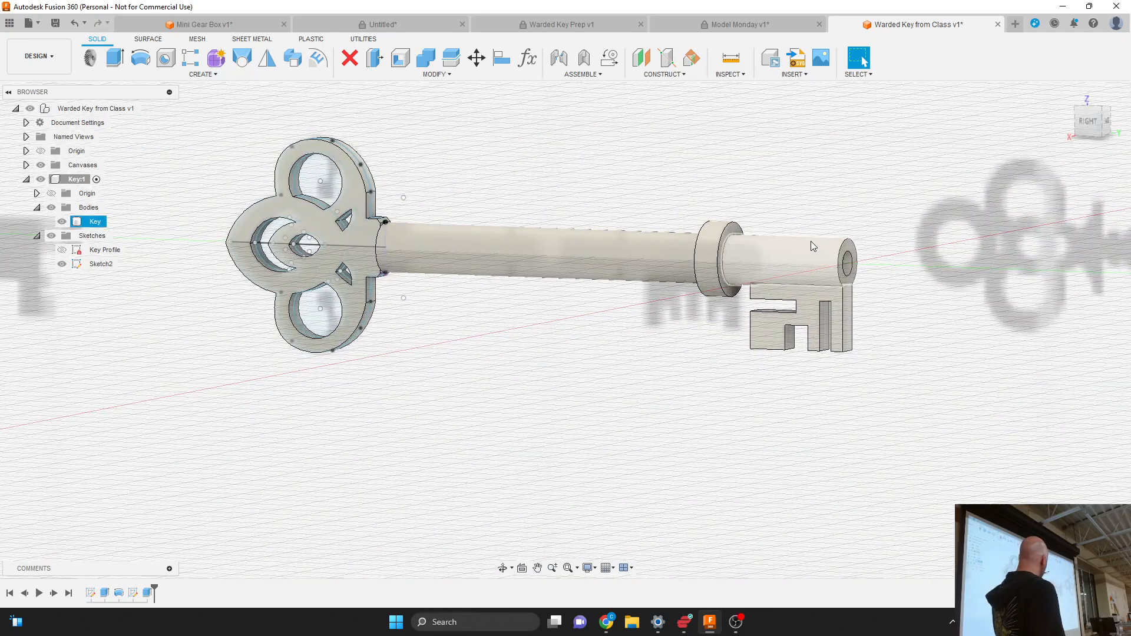
pyautogui.scroll(5, 811, 245)
pyautogui.scroll(-3, 811, 244)
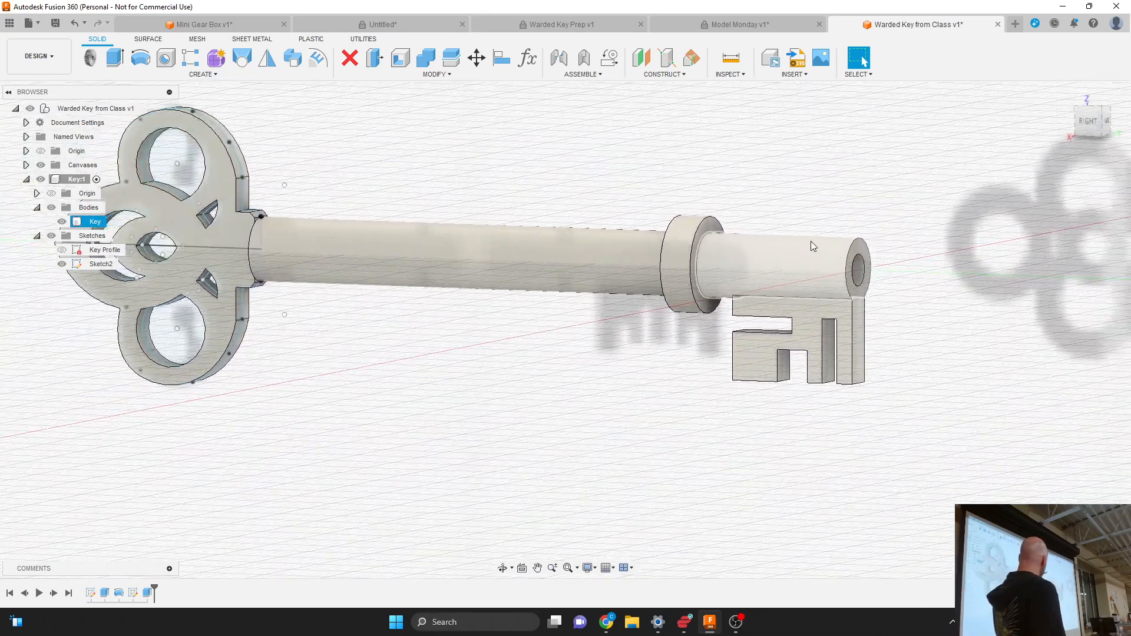
pyautogui.scroll(-2, 810, 242)
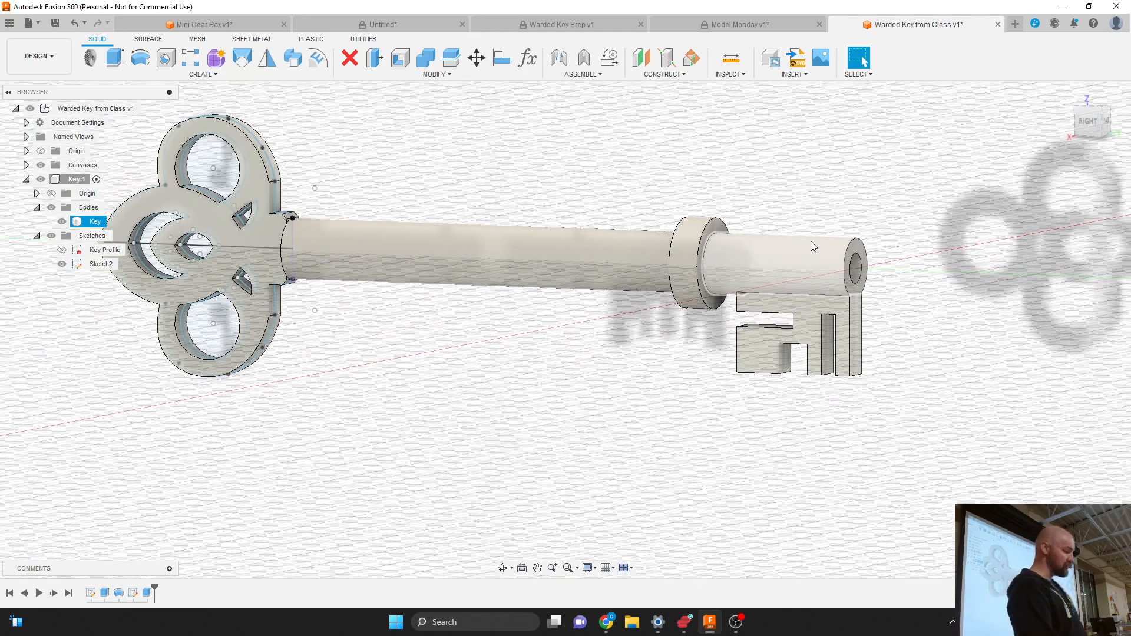
pyautogui.scroll(1, 550, 216)
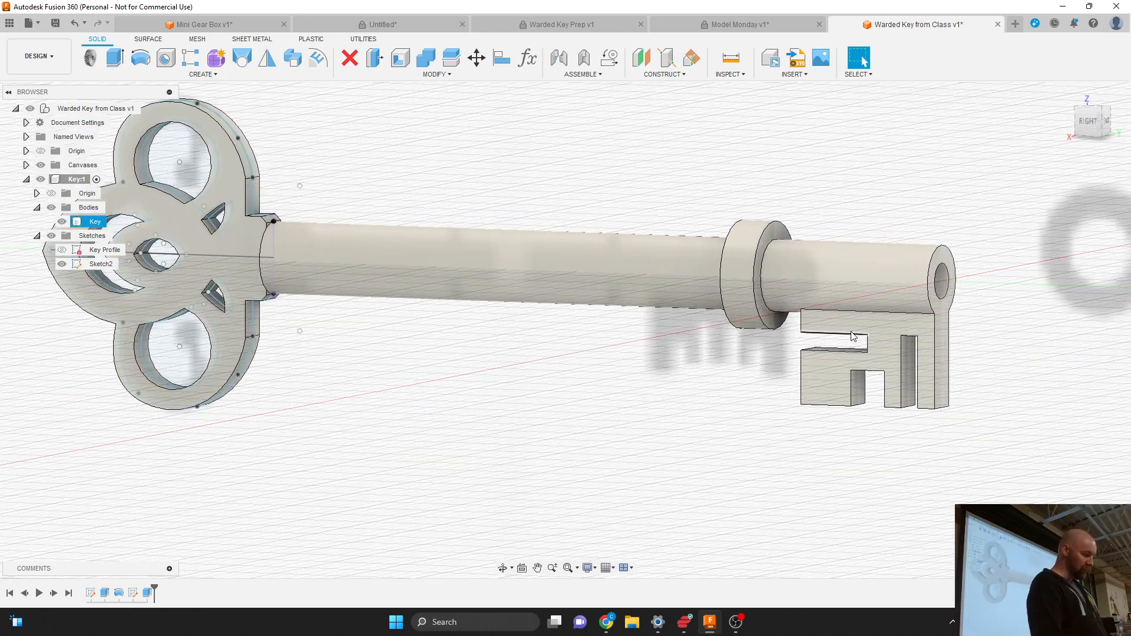
pyautogui.click(424, 74)
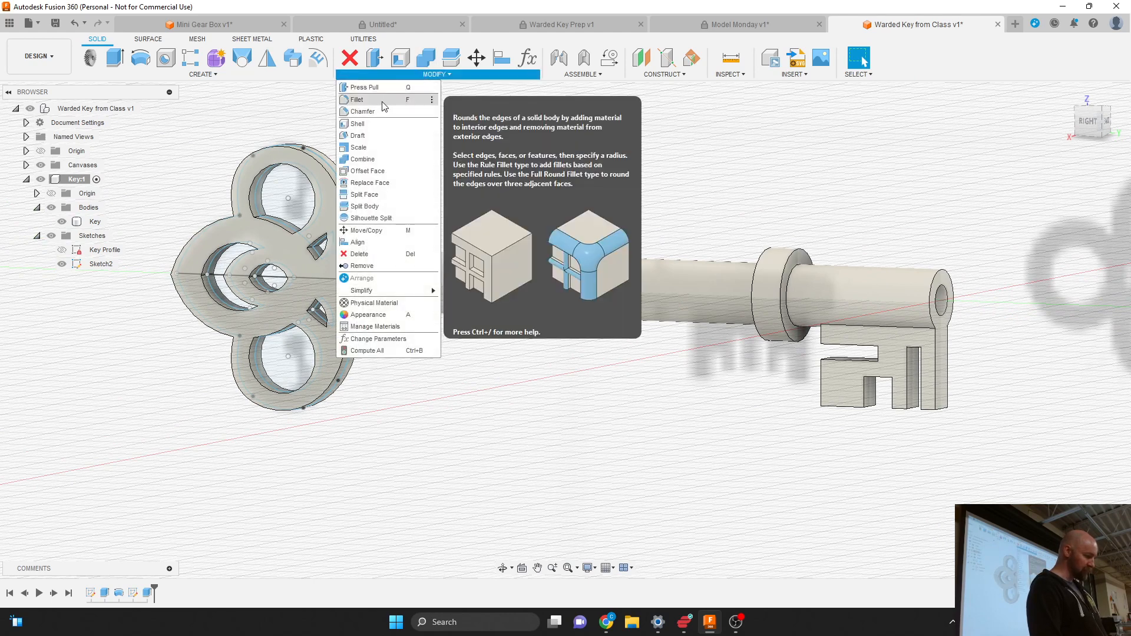
pyautogui.click(383, 101)
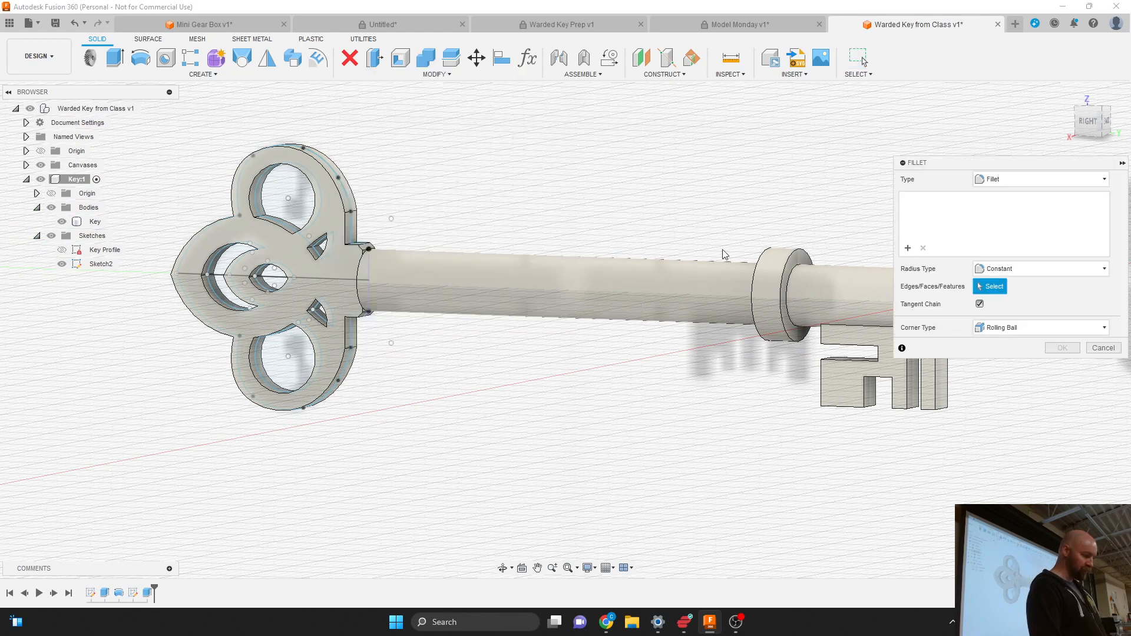
pyautogui.click(780, 274)
pyautogui.scroll(5, 758, 268)
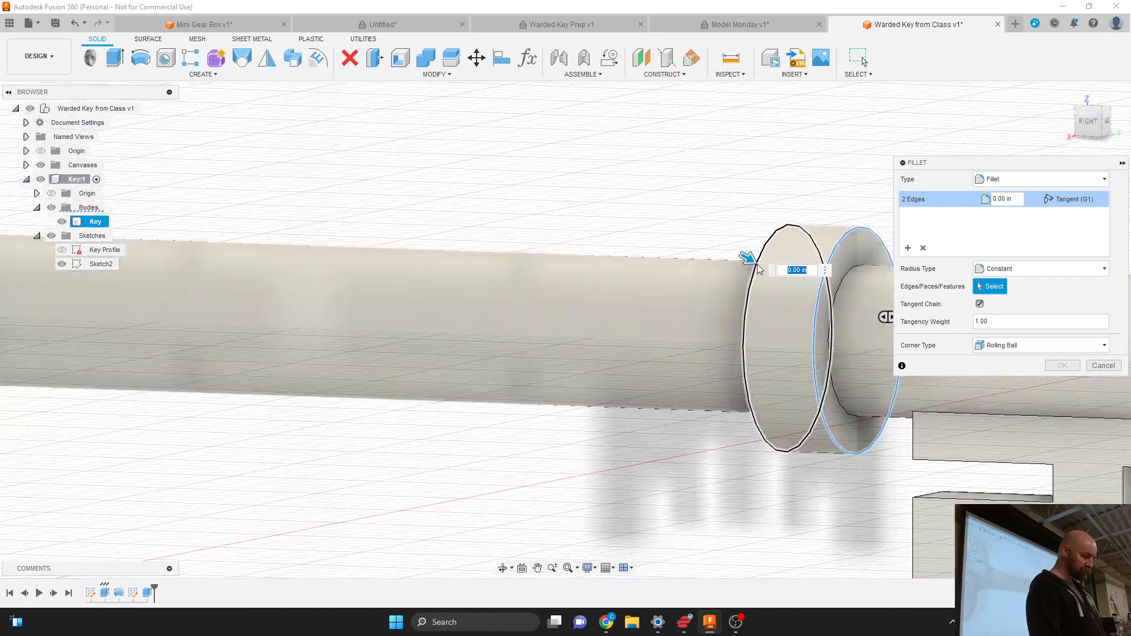
pyautogui.moveTo(748, 254); pyautogui.dragTo(772, 272)
pyautogui.scroll(-8, 765, 265)
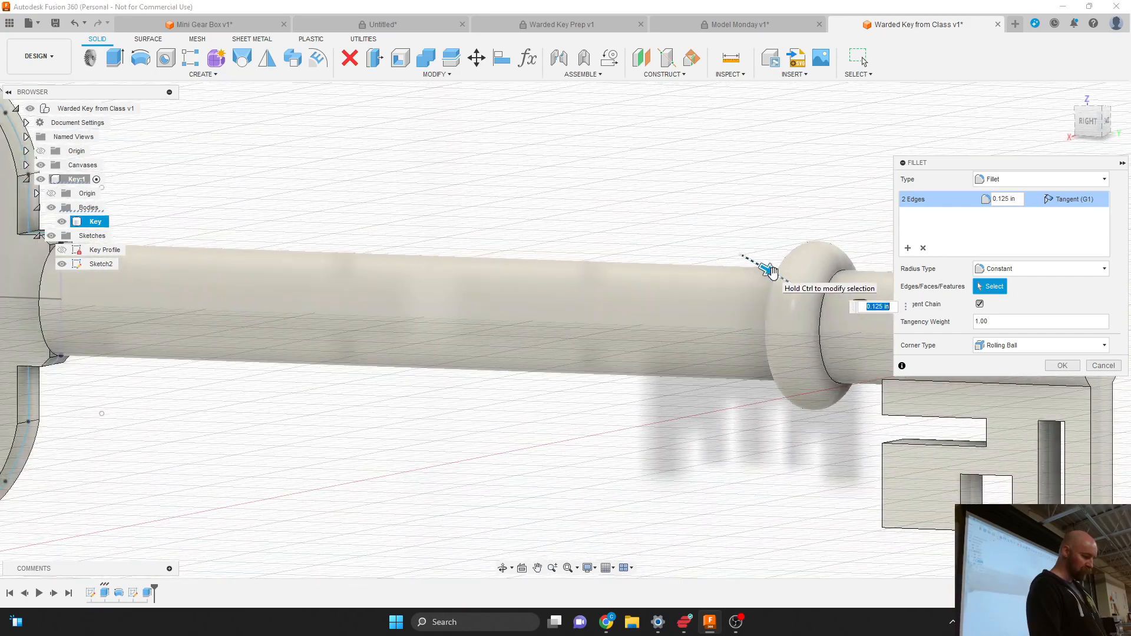
pyautogui.scroll(5, 422, 233)
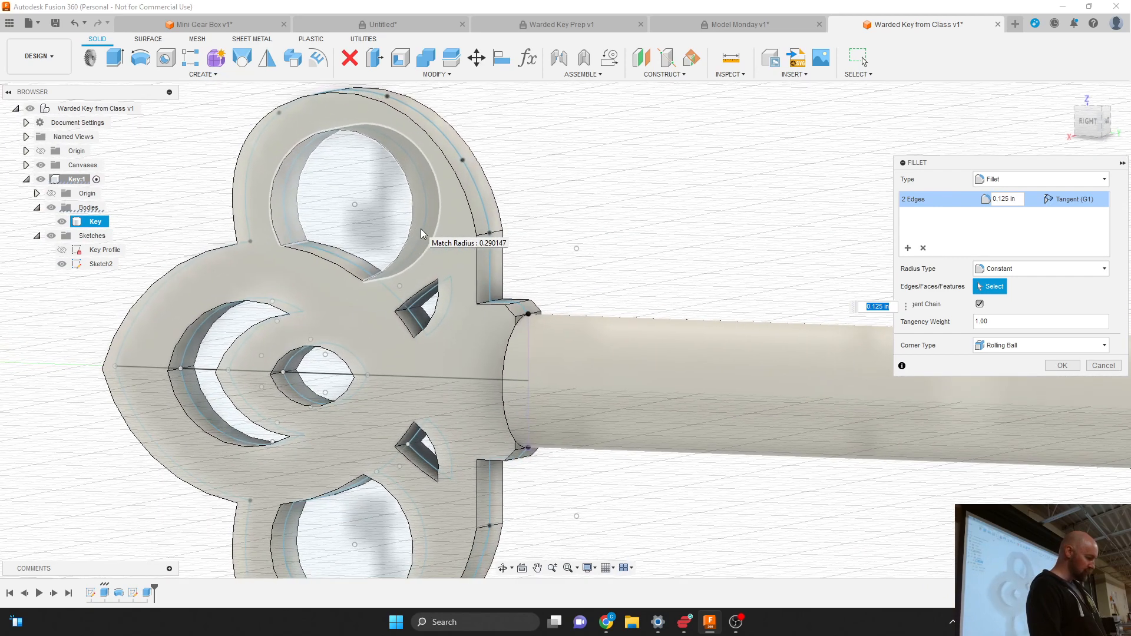
pyautogui.click(416, 231)
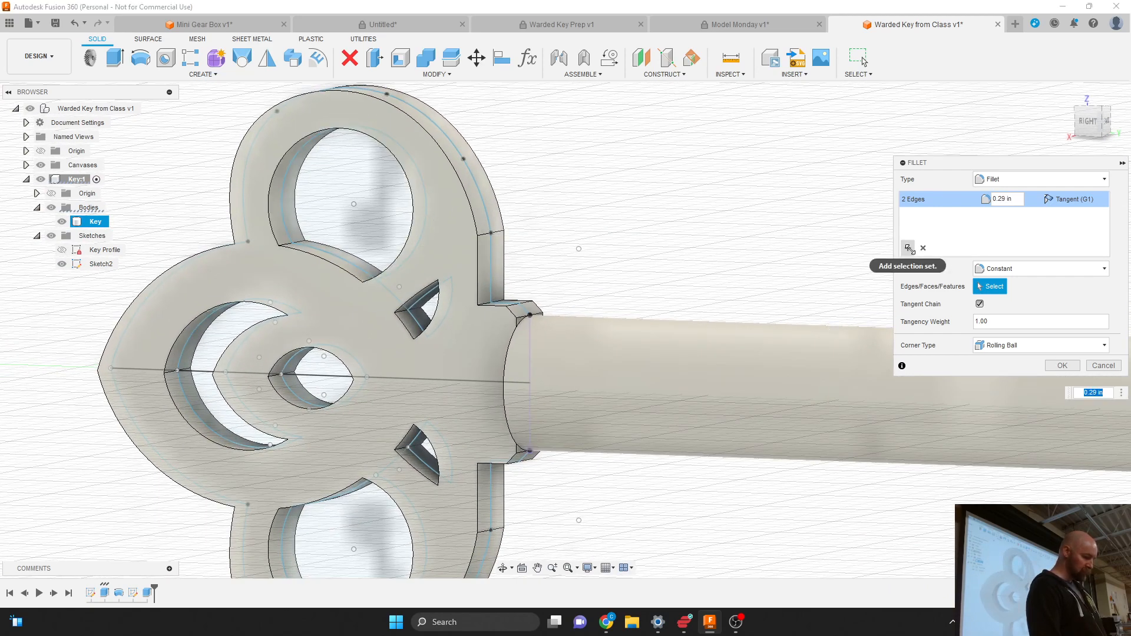
# Add a second fillet selection set with the front and back edges of the upper handle hole's round arc and the crescent's outer curves.
pyautogui.click(908, 247)
pyautogui.click(412, 217)
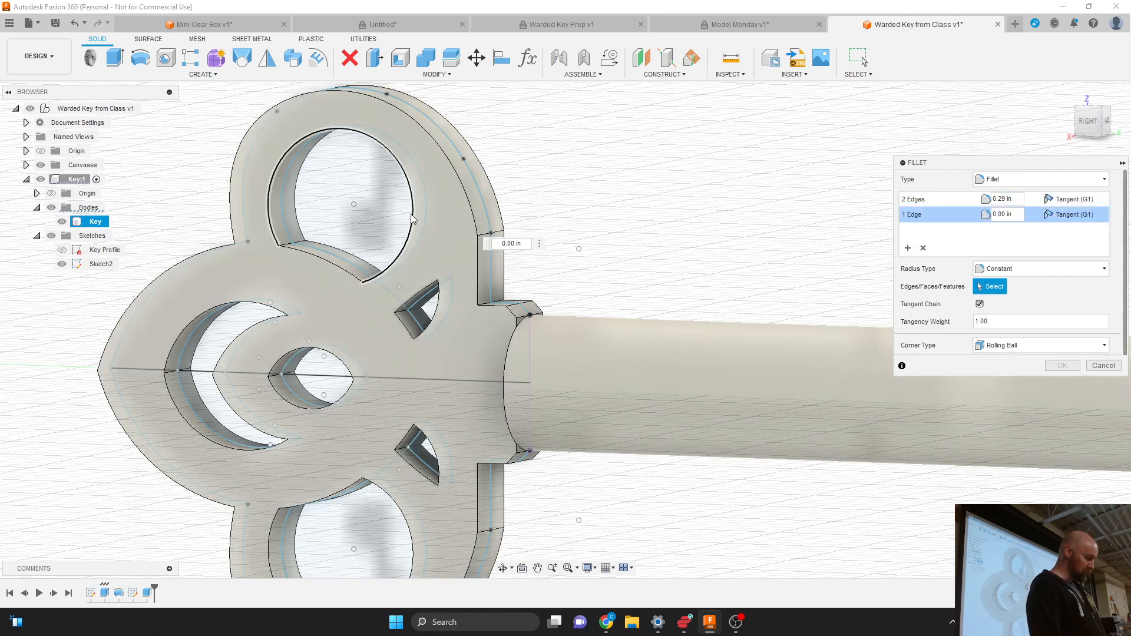
pyautogui.click(439, 191)
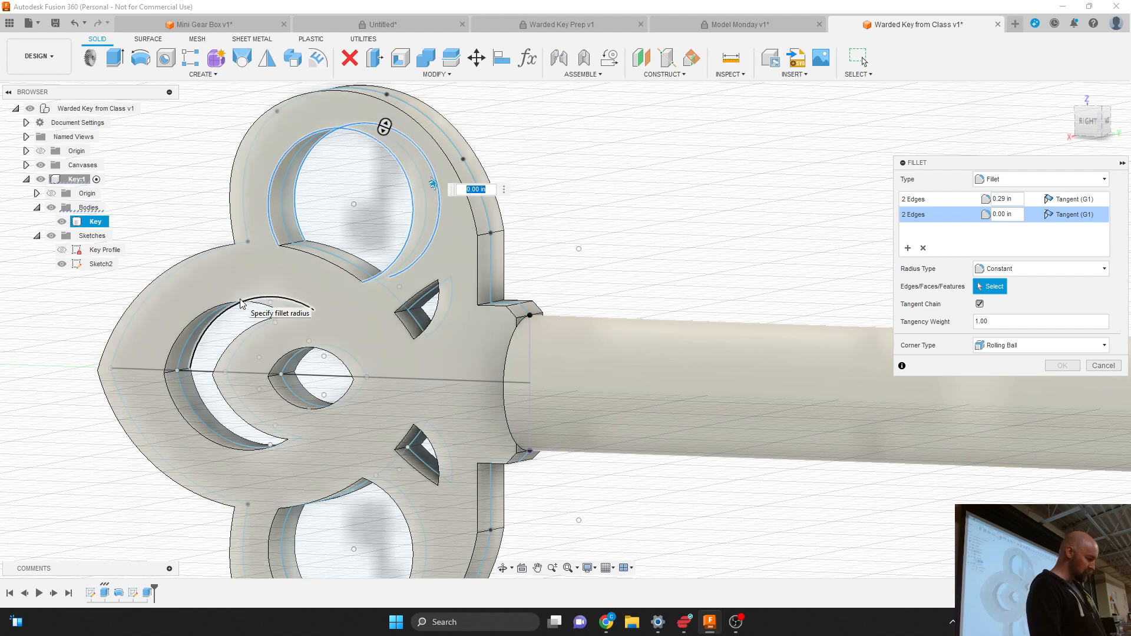
pyautogui.click(241, 304)
pyautogui.click(199, 319)
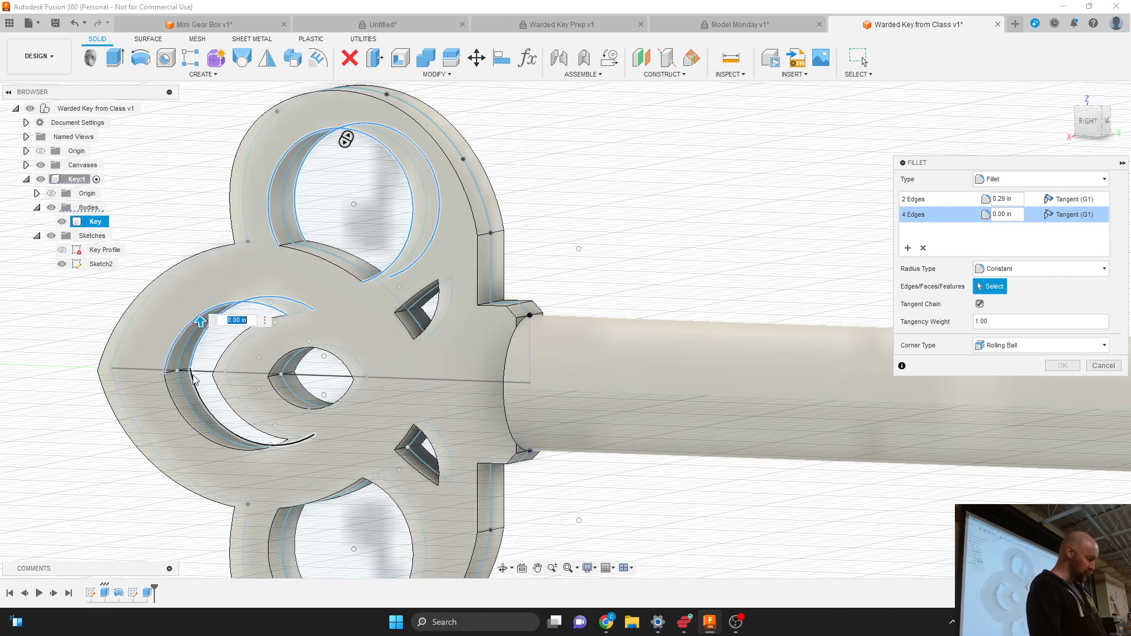
pyautogui.click(196, 385)
pyautogui.click(179, 402)
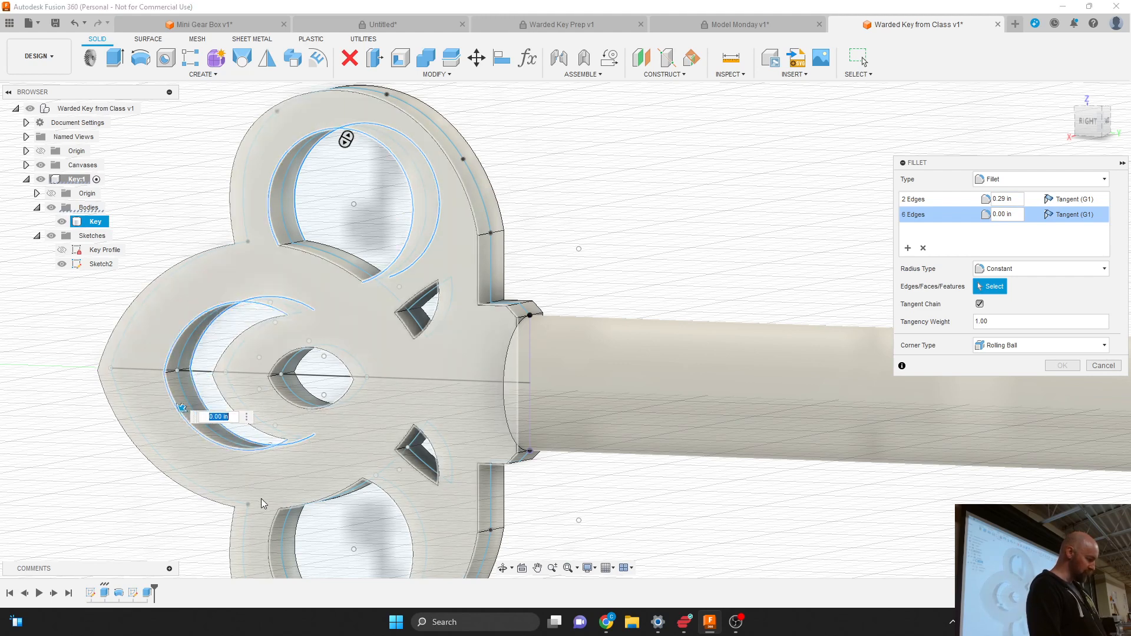
# Add the front and back edges of the lower handle hole and the upper hole's remaining curved side to the second fillet set.
pyautogui.click(273, 522)
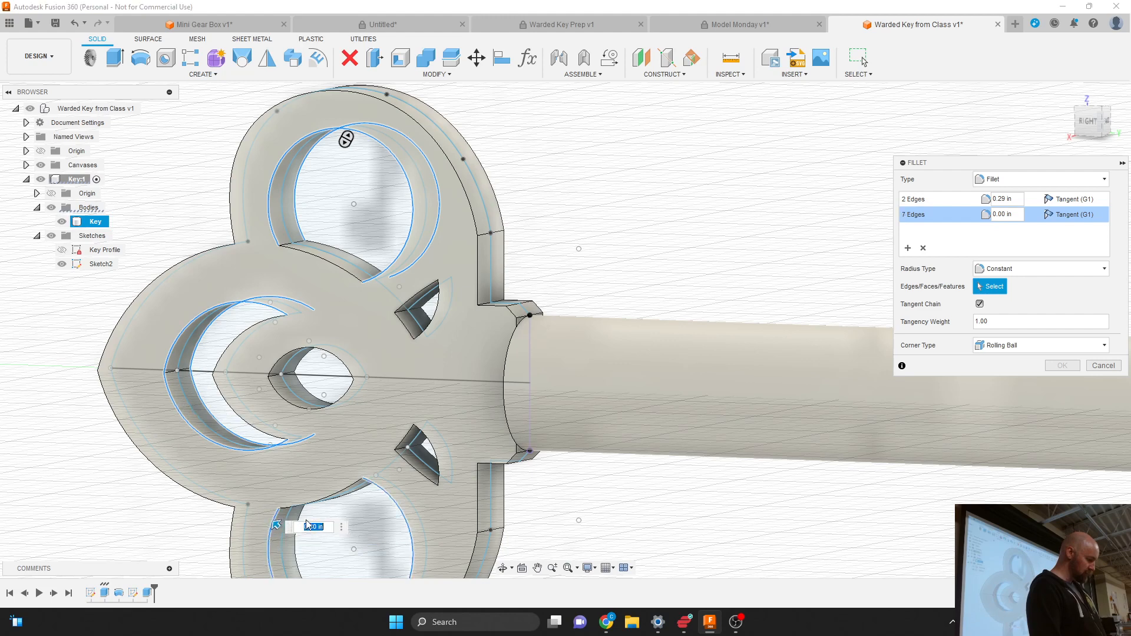
pyautogui.click(302, 522)
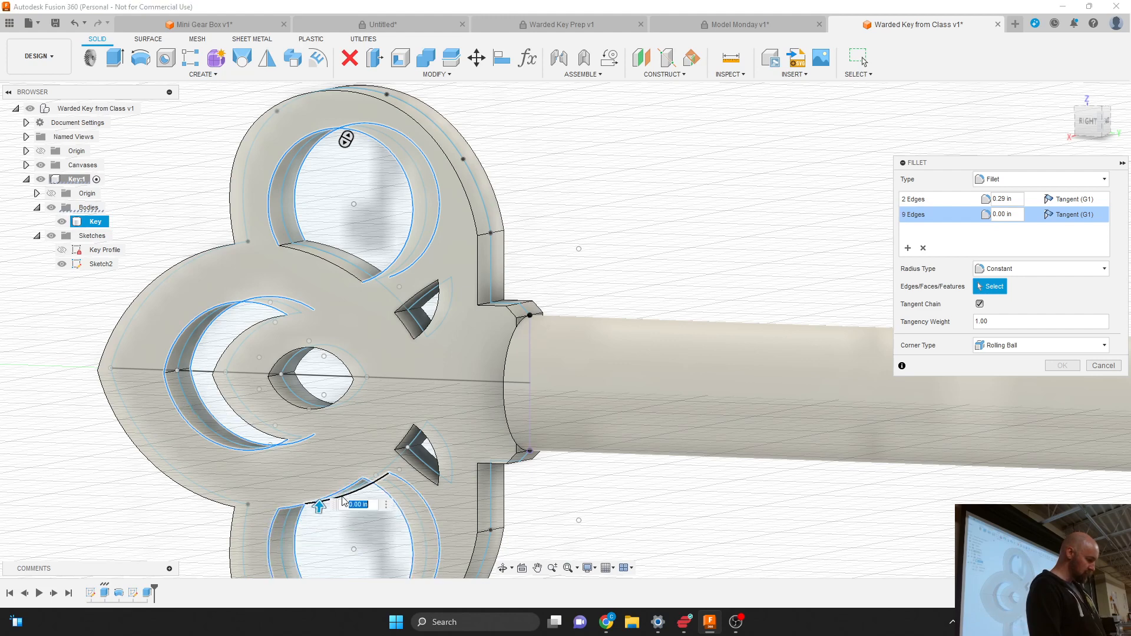
pyautogui.click(356, 497)
pyautogui.click(338, 259)
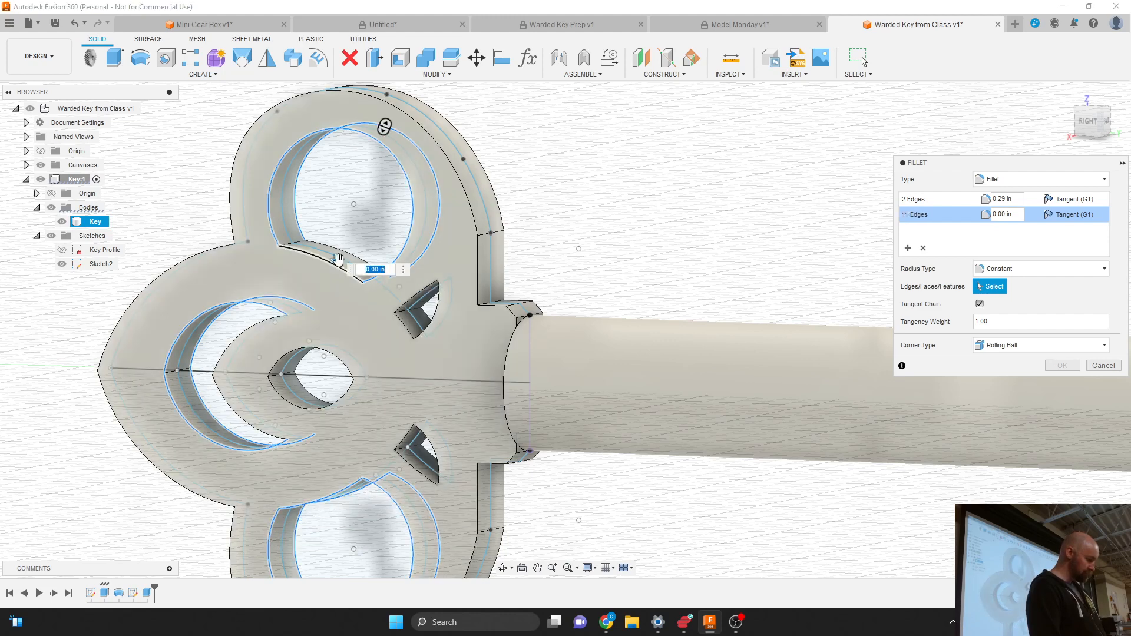
pyautogui.click(351, 256)
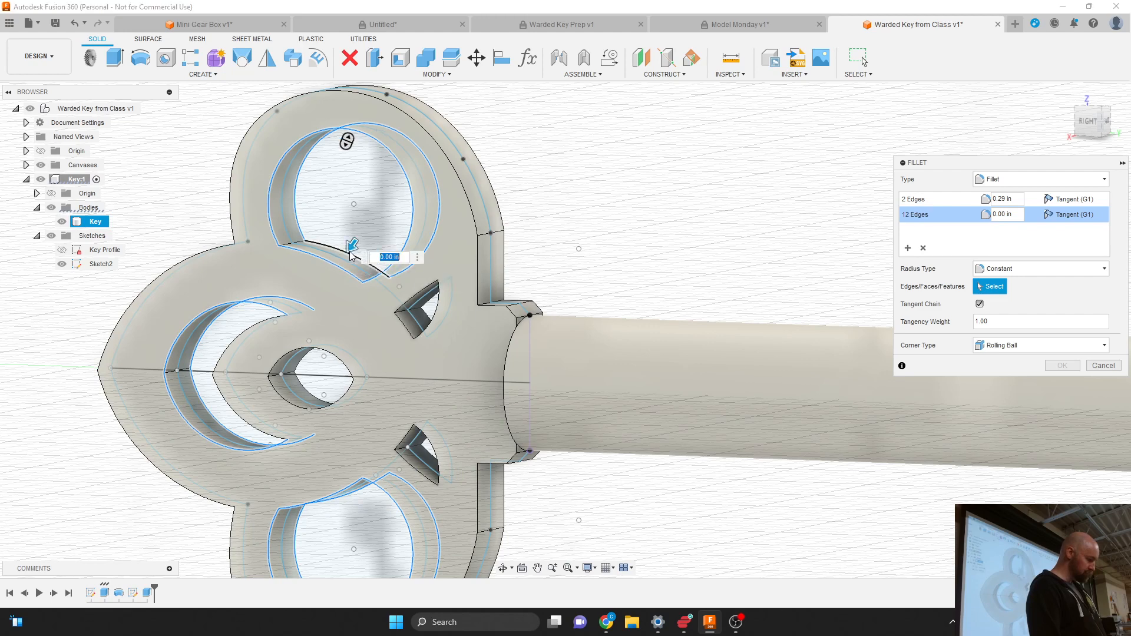
# Add the front and back edges of the crescent's inner curves to the second fillet set and set its radius to 0.075 in.
pyautogui.click(251, 328)
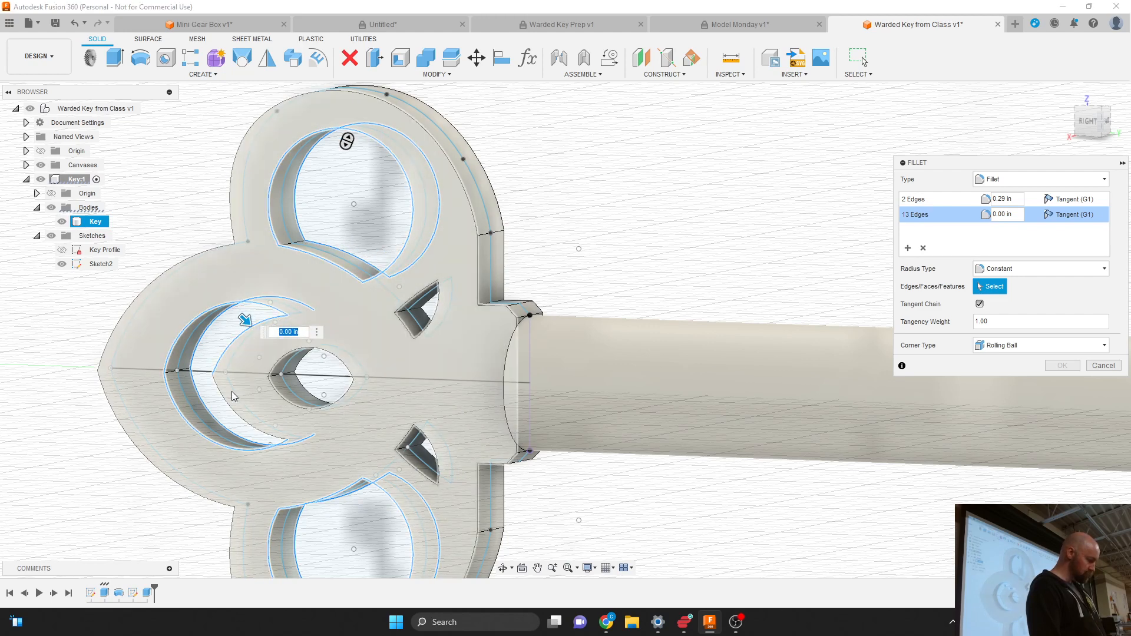
pyautogui.click(233, 392)
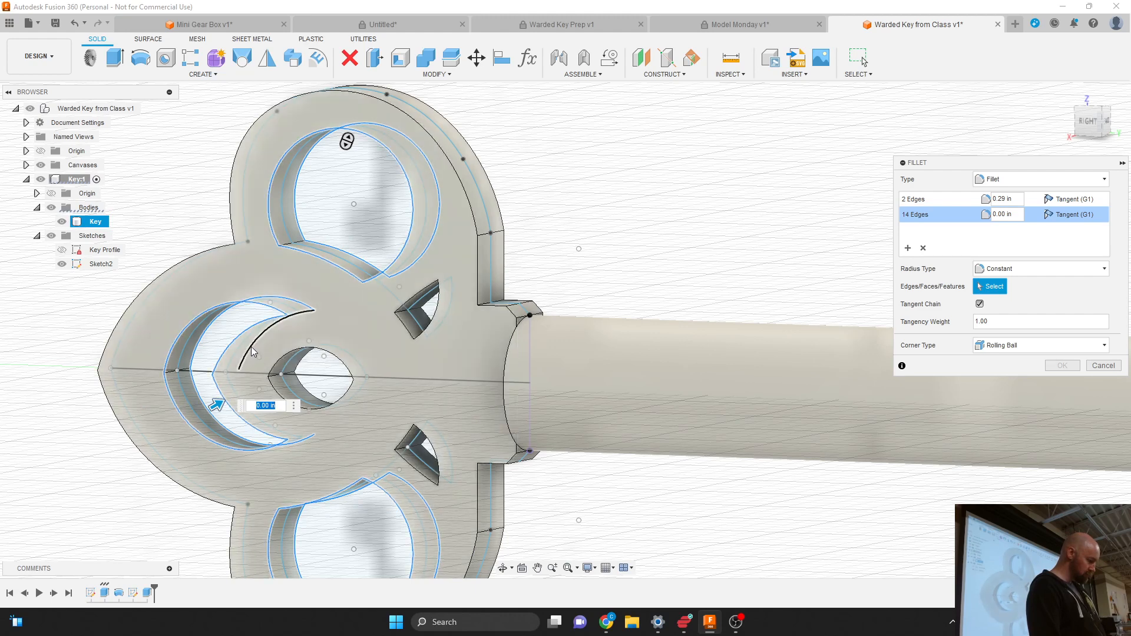
pyautogui.click(247, 383)
pyautogui.click(243, 379)
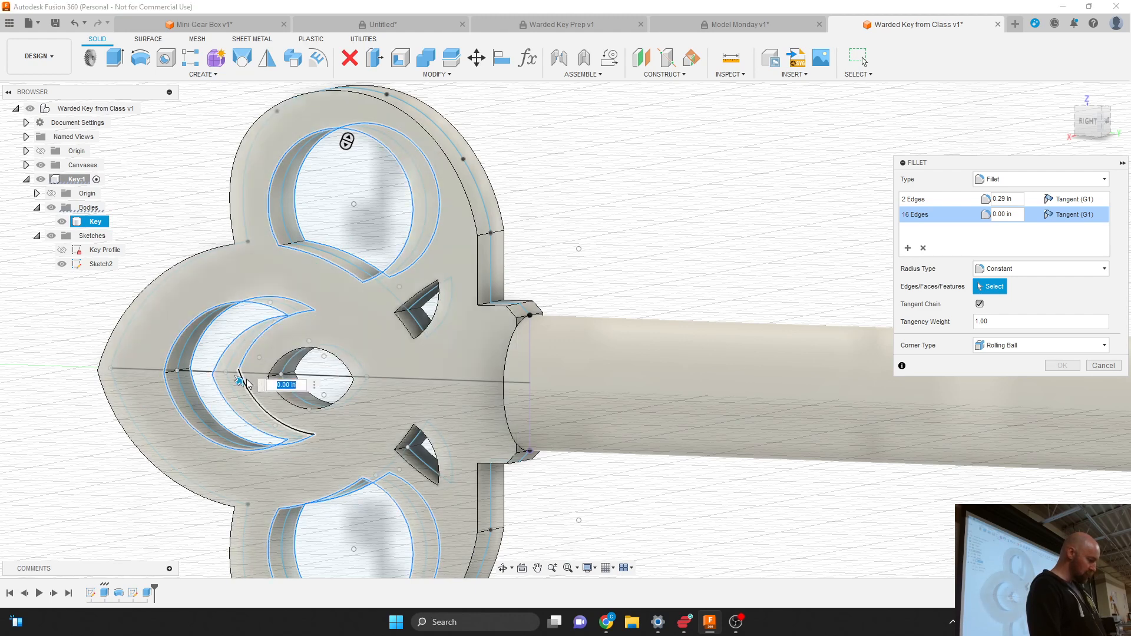
pyautogui.scroll(-3, 320, 295)
pyautogui.scroll(3, 298, 415)
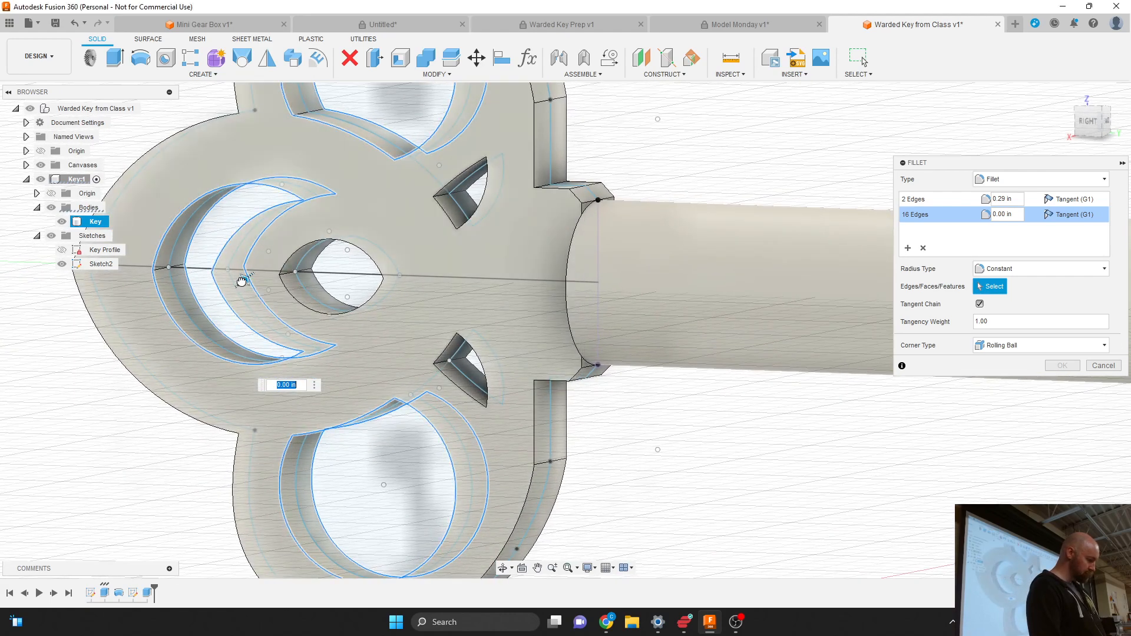
pyautogui.write('0.075')
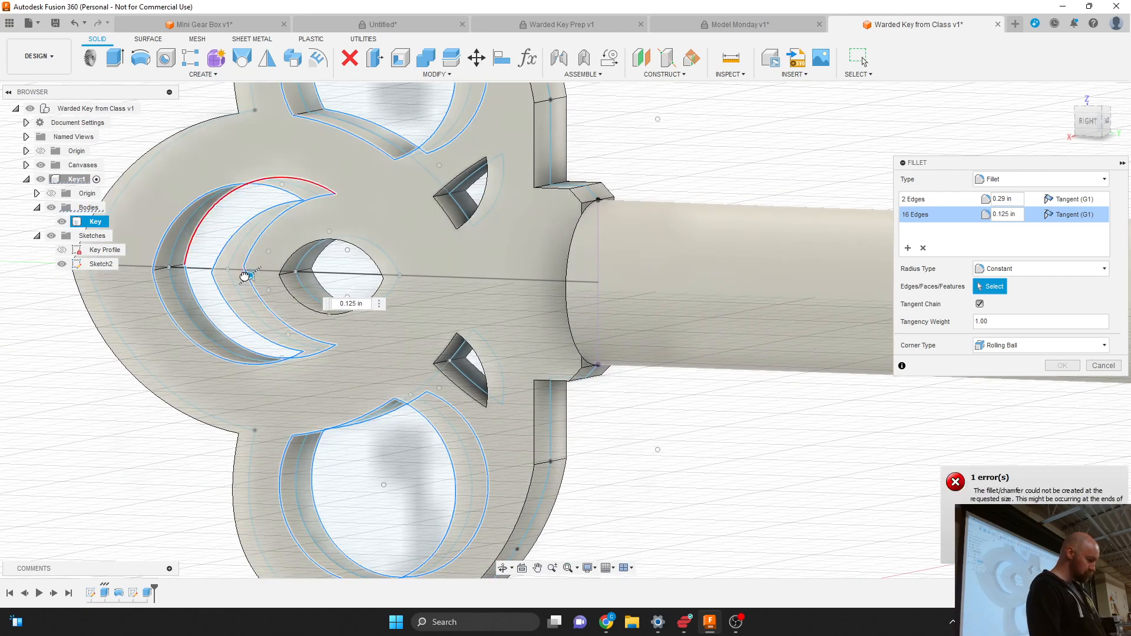
pyautogui.scroll(-5, 246, 275)
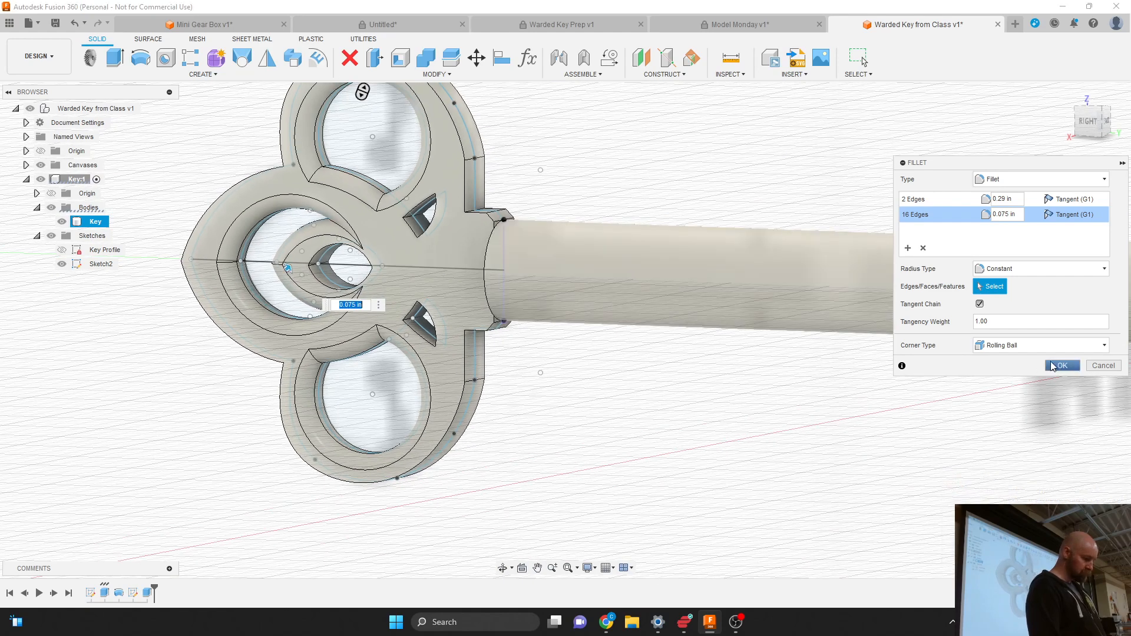
# Add a third fillet selection set with the front and back edges of the handle's upper triangular opening.
pyautogui.click(923, 259)
pyautogui.scroll(2, 770, 222)
pyautogui.scroll(3, 436, 200)
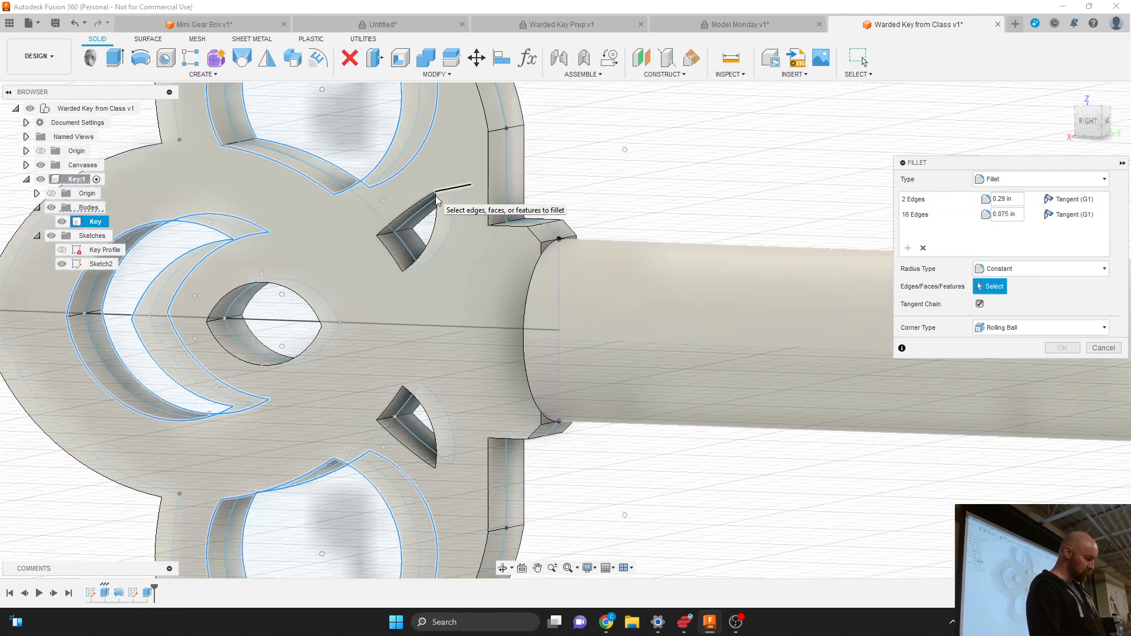
pyautogui.scroll(2, 436, 200)
pyautogui.click(427, 226)
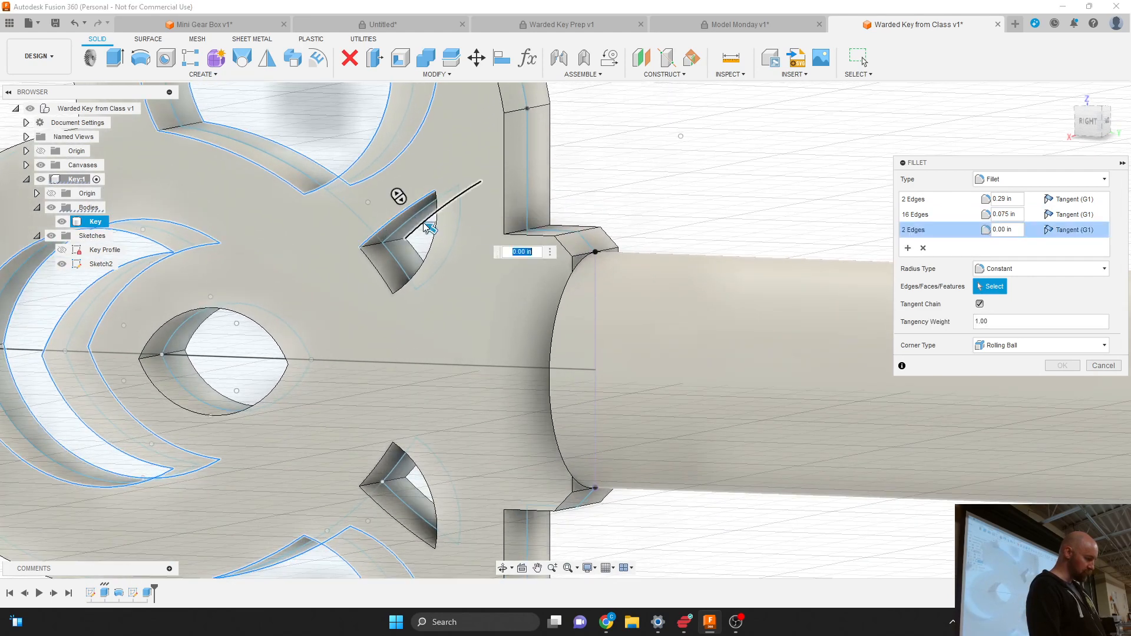
pyautogui.click(411, 282)
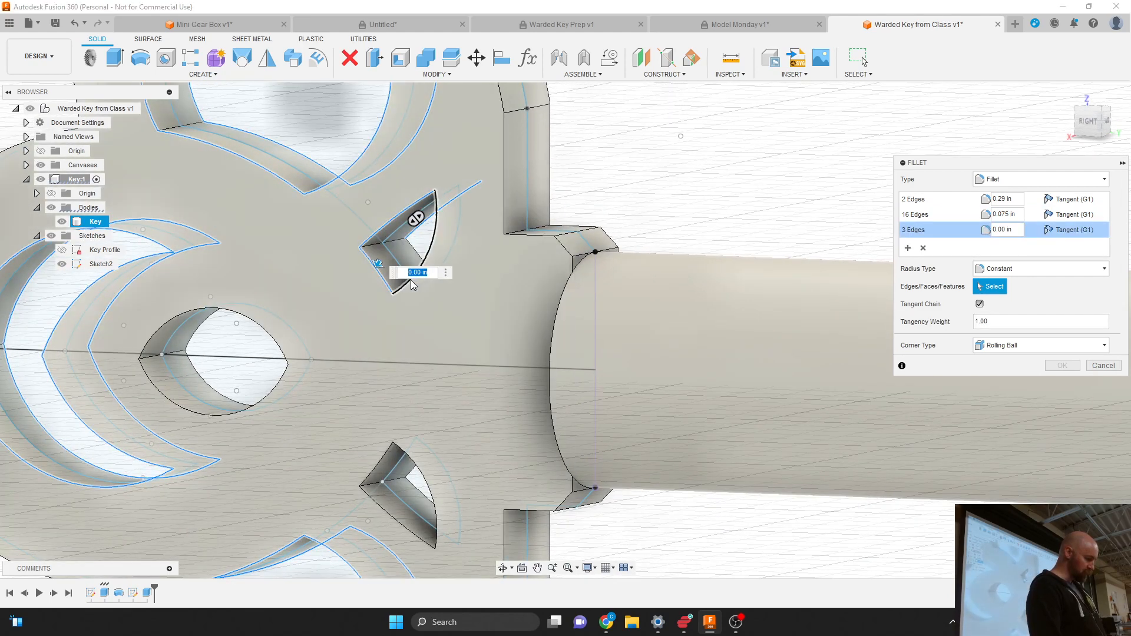
pyautogui.click(424, 250)
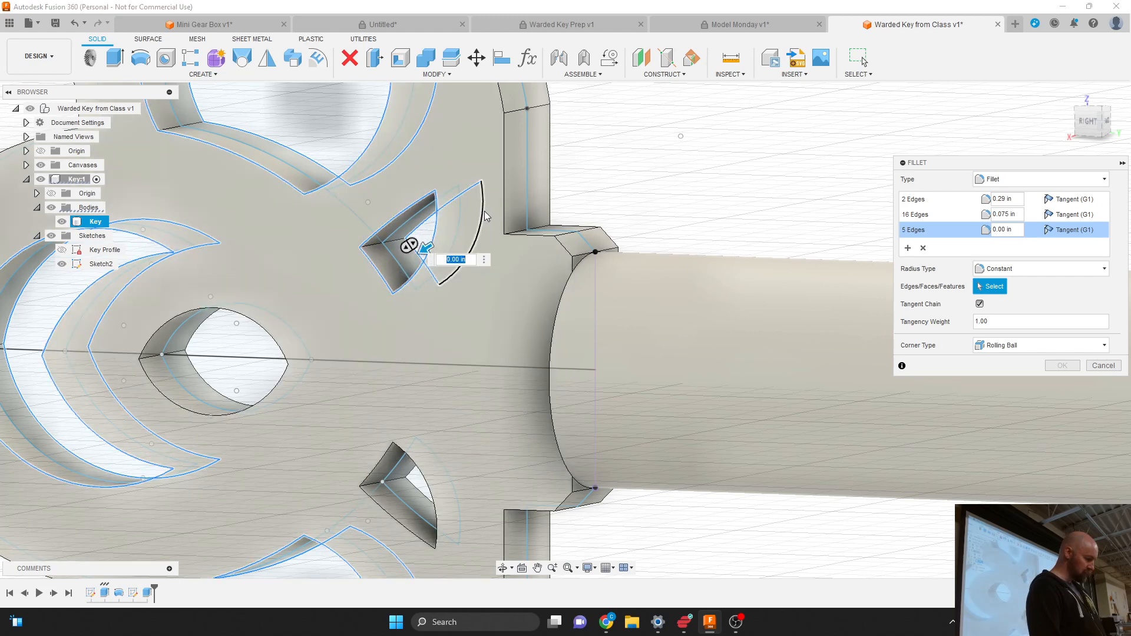
pyautogui.click(479, 212)
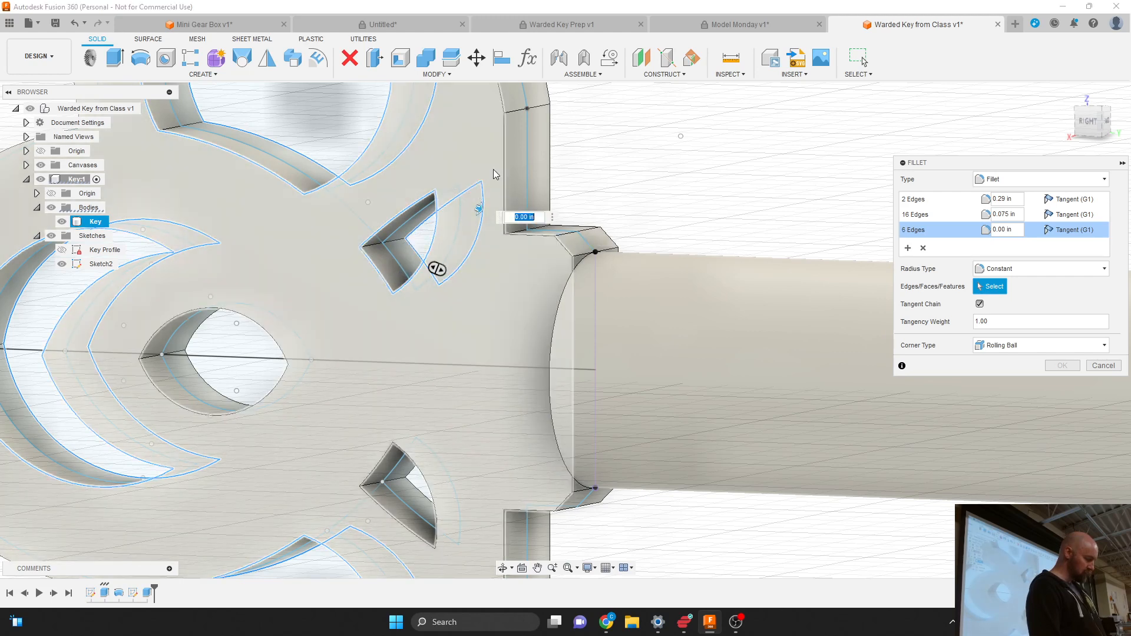
# Add the front and back edges of the handle's lower triangular opening to the third fillet set.
pyautogui.moveTo(1072, 123); pyautogui.dragTo(521, 231)
pyautogui.scroll(-3, 396, 253)
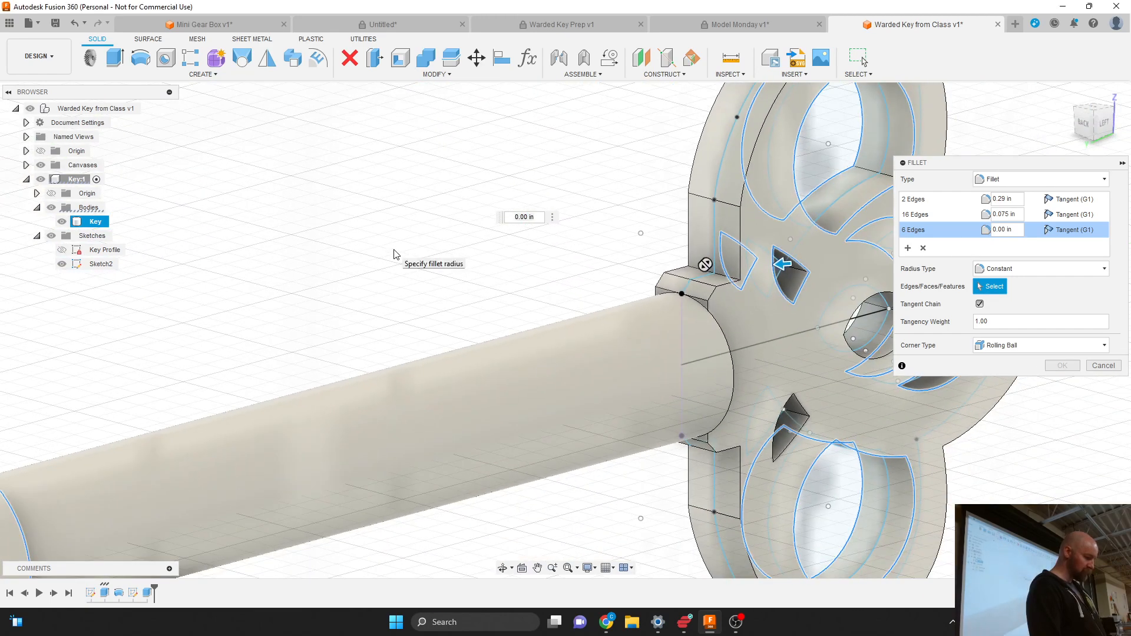
pyautogui.scroll(5, 783, 285)
pyautogui.scroll(-4, 666, 172)
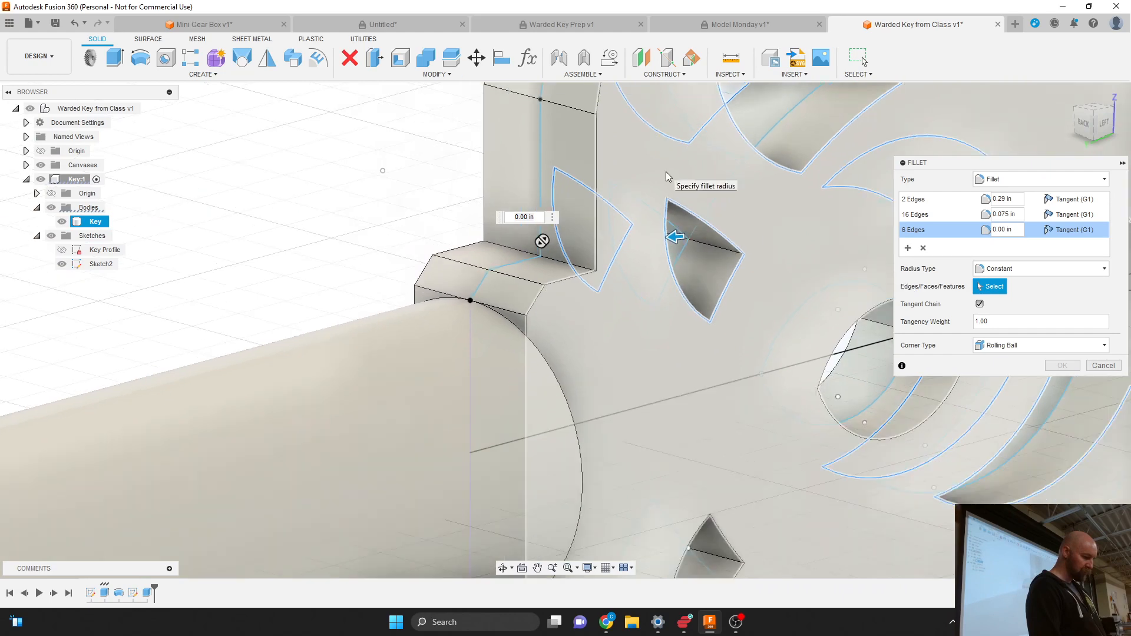
pyautogui.scroll(2, 687, 403)
pyautogui.click(686, 391)
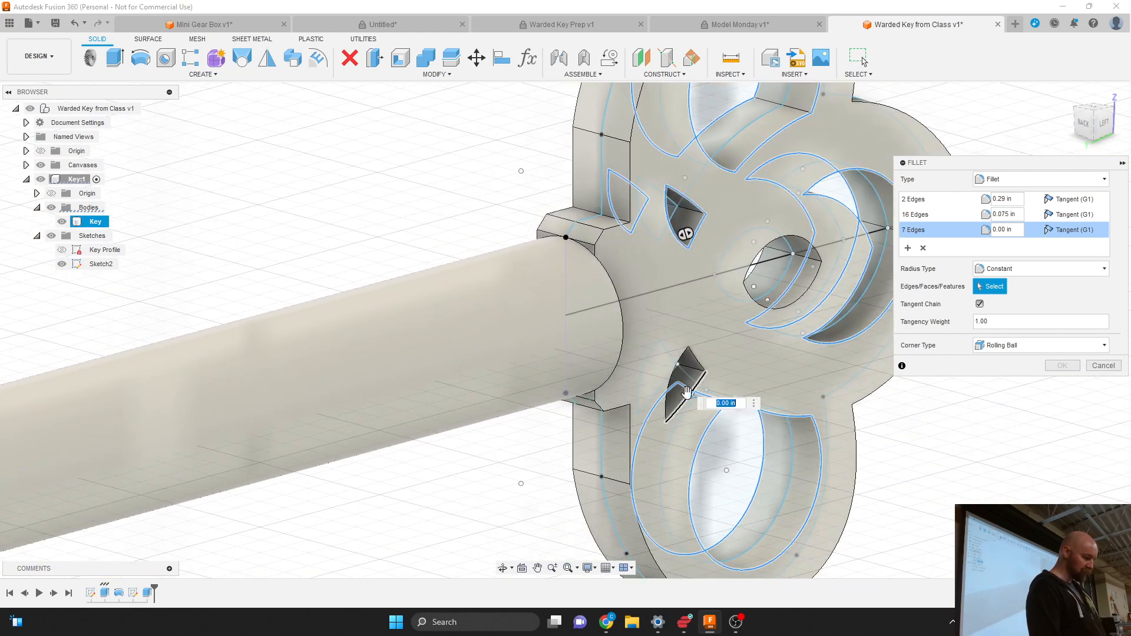
pyautogui.click(697, 368)
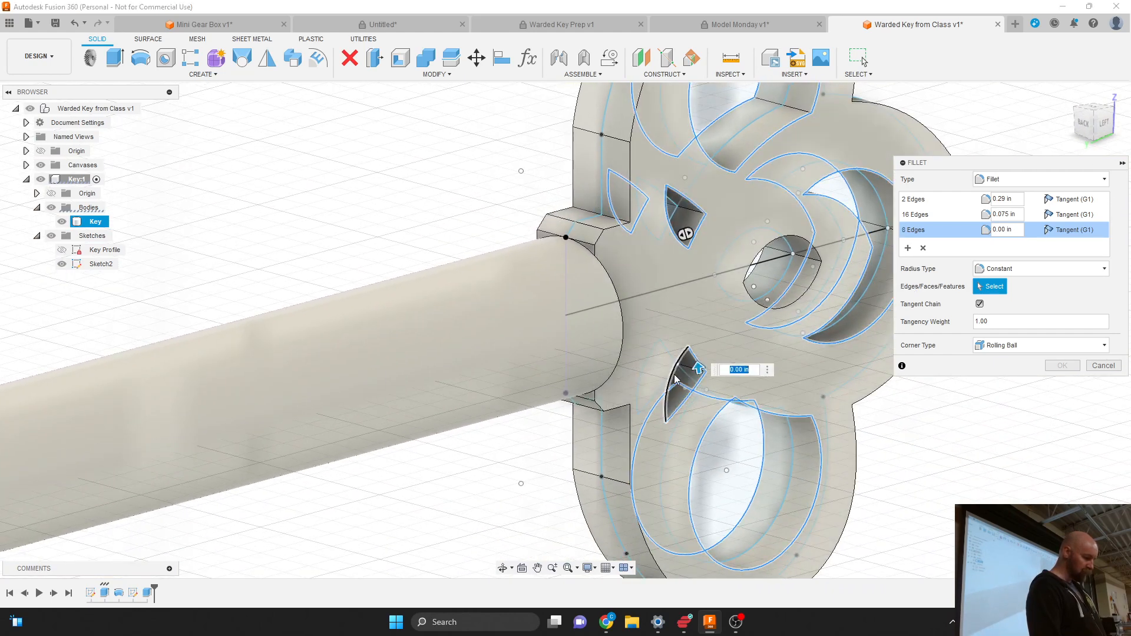
pyautogui.click(677, 379)
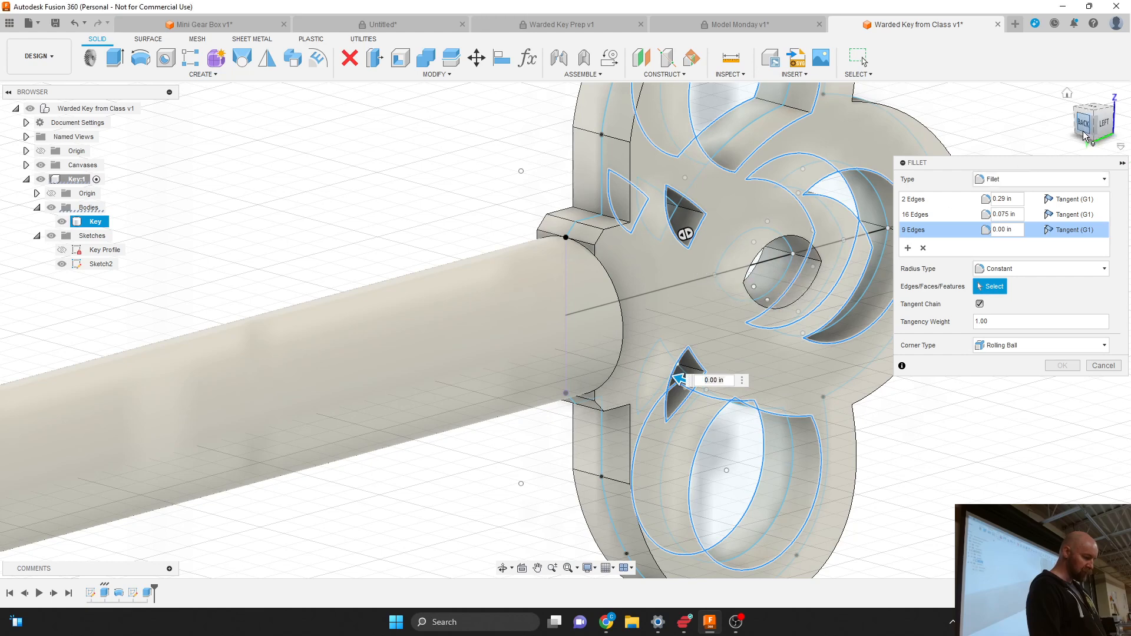
pyautogui.keyDown('shift'); pyautogui.moveTo(565, 329); pyautogui.dragTo(536, 351, button='middle'); pyautogui.keyUp('shift')
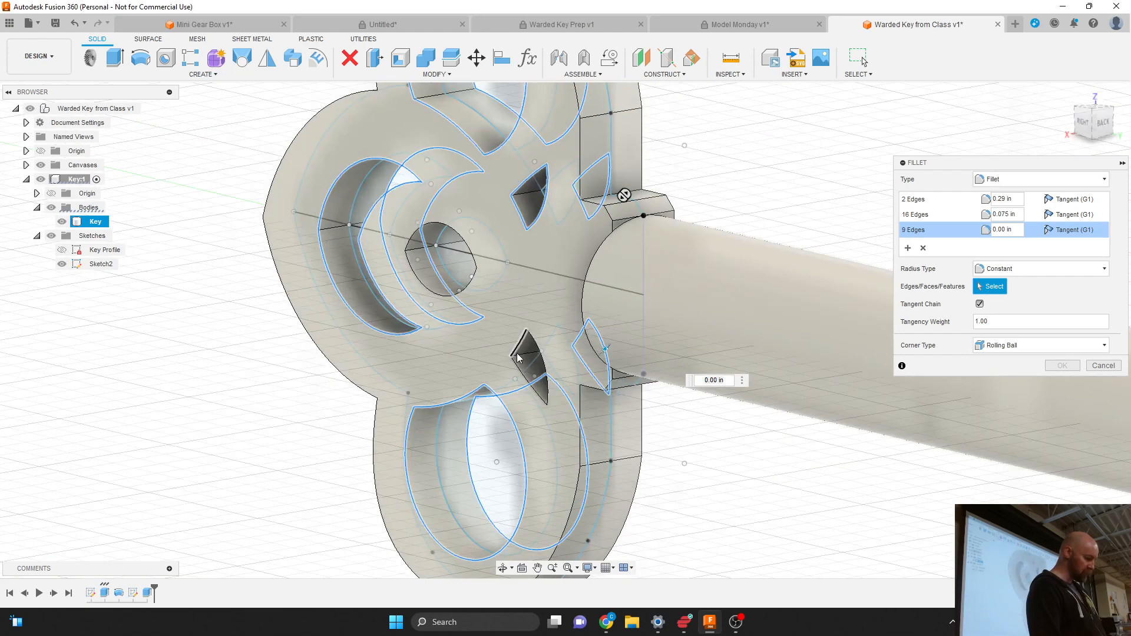
pyautogui.click(517, 354)
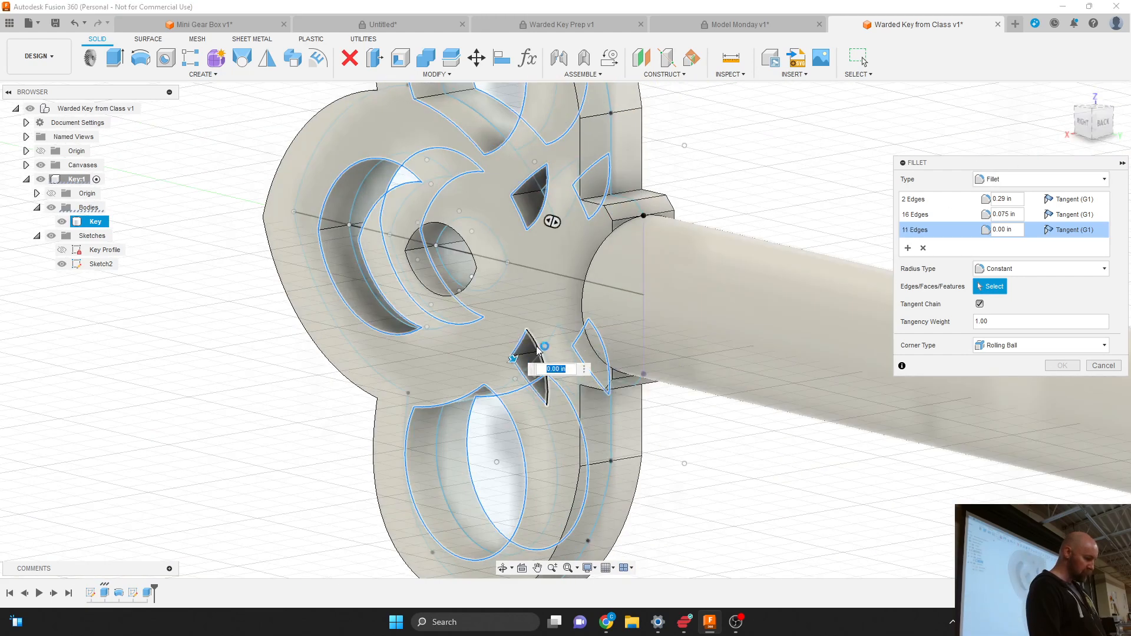
pyautogui.scroll(-3, 537, 350)
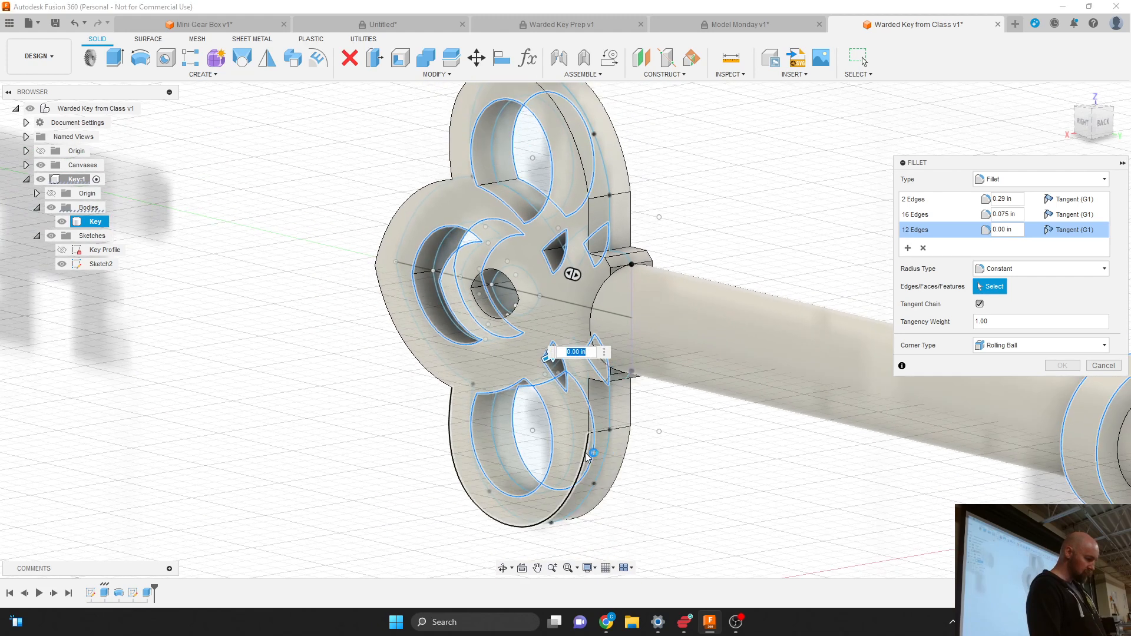
# Add the lower lobe's front and back outline edges and the near-side outlines of the pointed and upper lobes to the third fillet set.
pyautogui.click(586, 454)
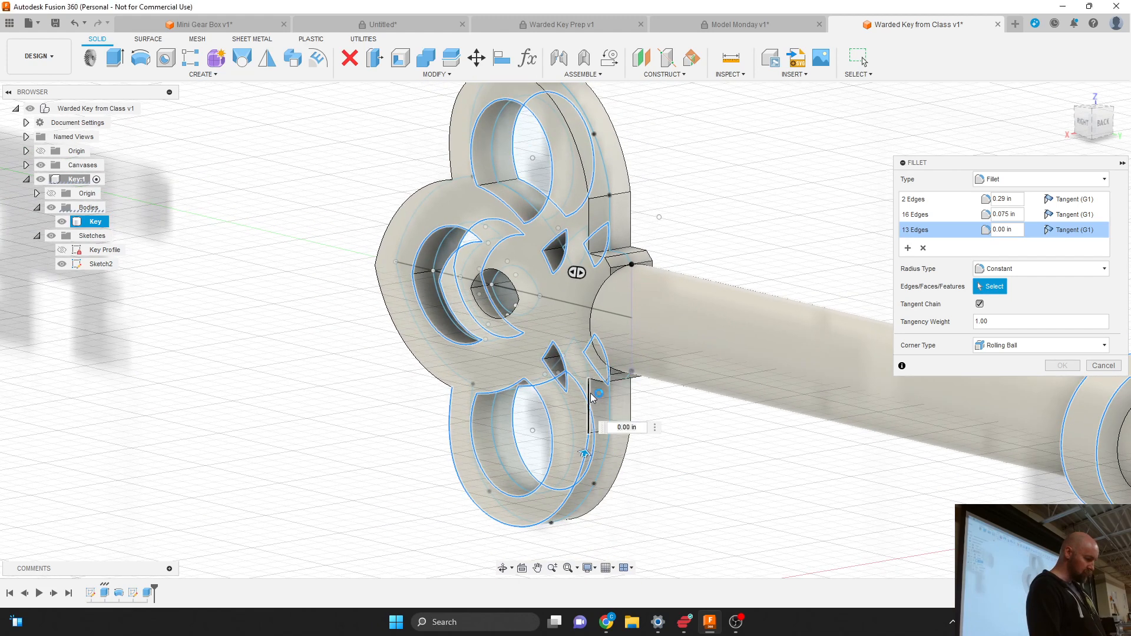
pyautogui.click(632, 421)
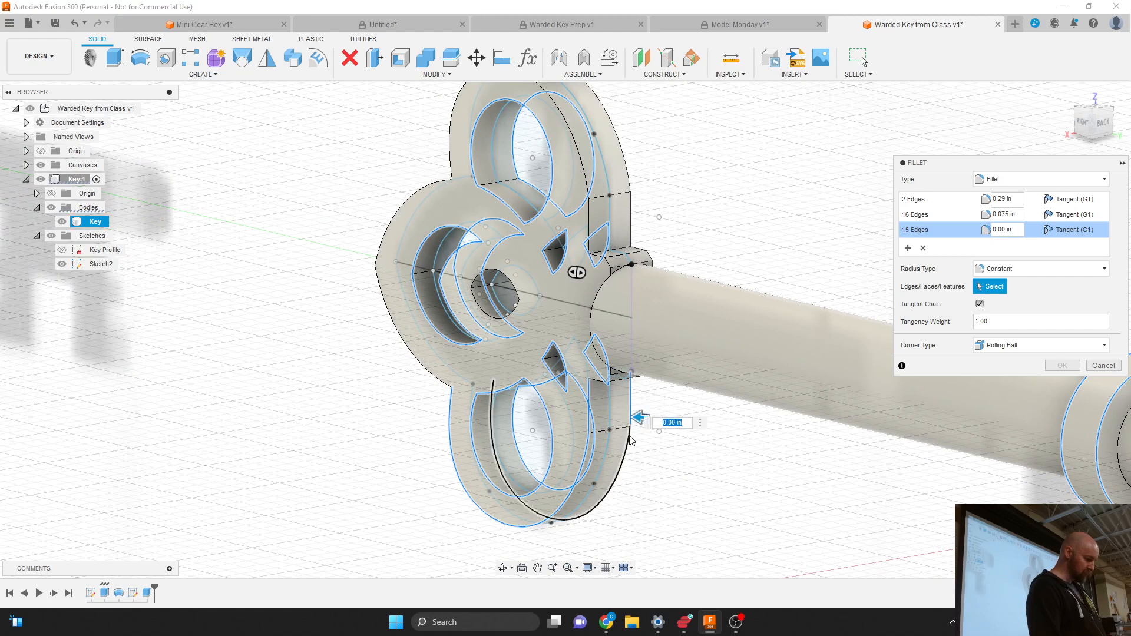
pyautogui.click(406, 353)
pyautogui.click(390, 243)
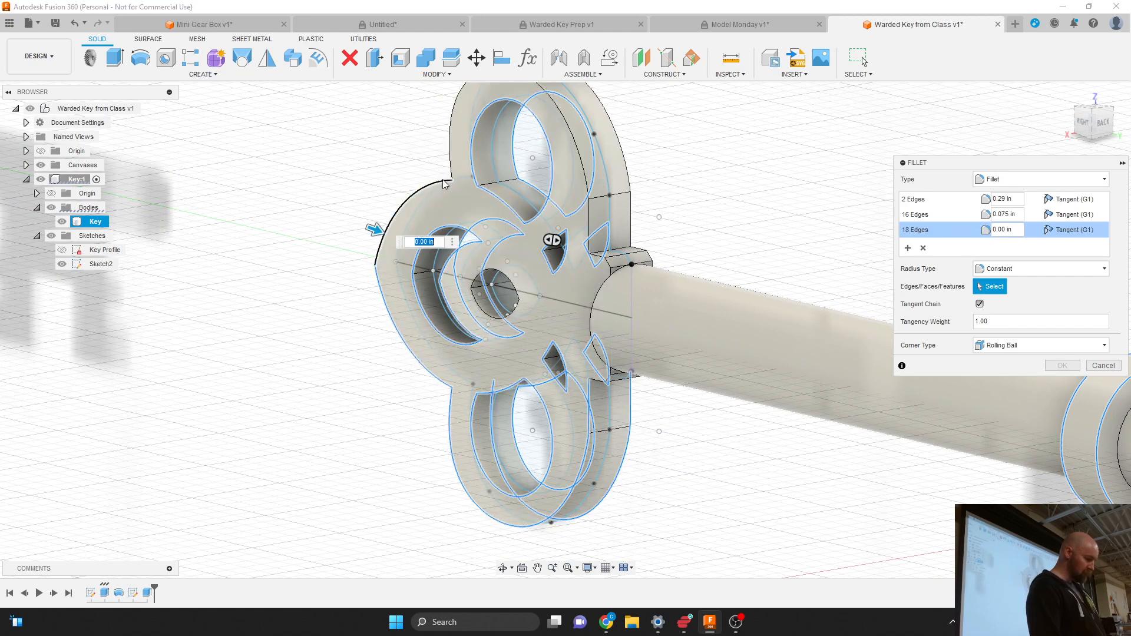
pyautogui.click(452, 171)
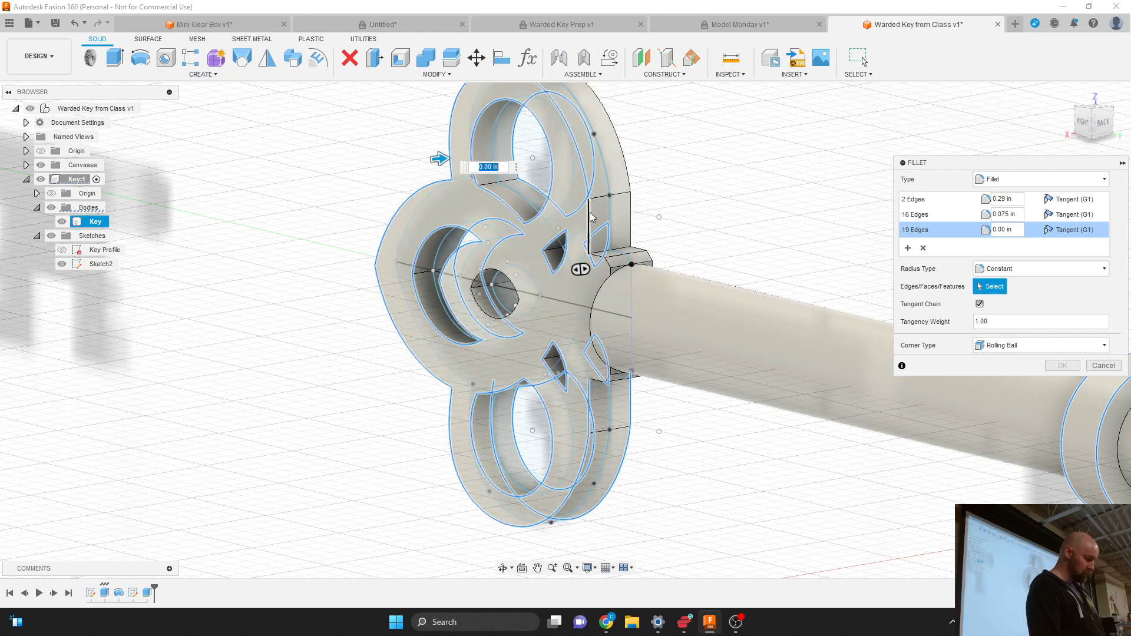
# Add the upper lobe's remaining outline edges and the pointed lobe's far-side outline edges to the third fillet set.
pyautogui.click(631, 213)
pyautogui.click(630, 179)
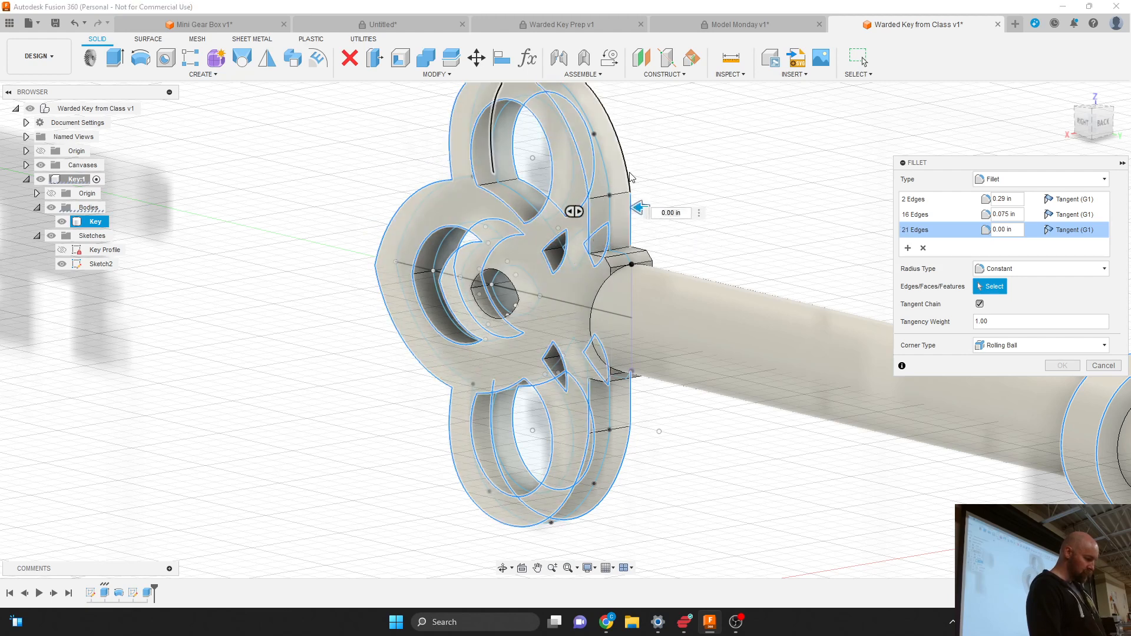
pyautogui.click(461, 194)
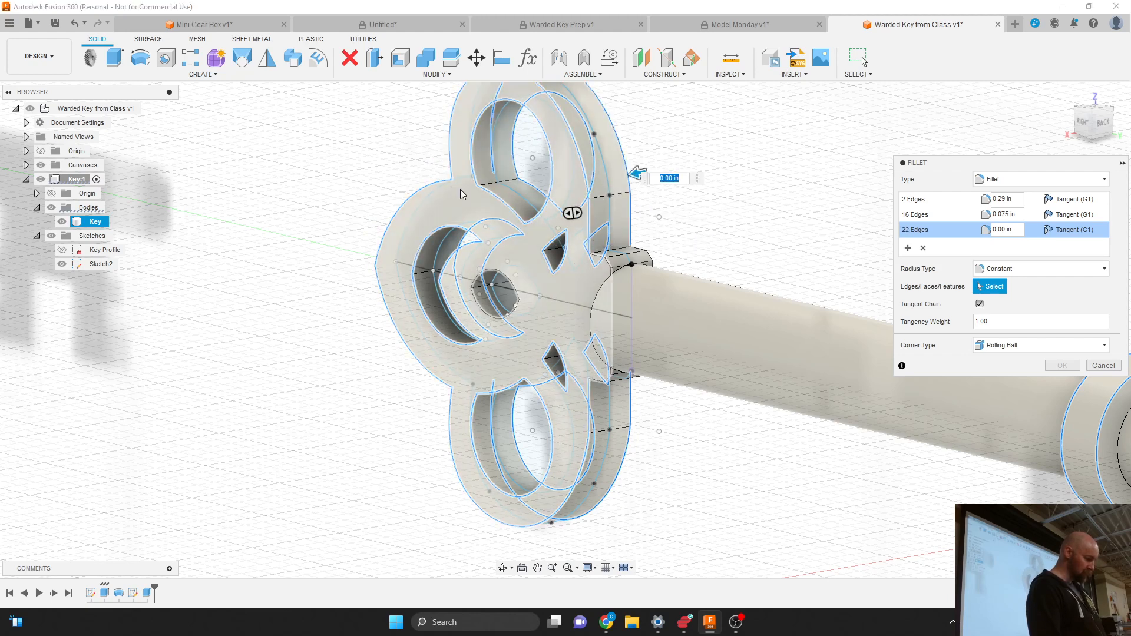
pyautogui.click(455, 187)
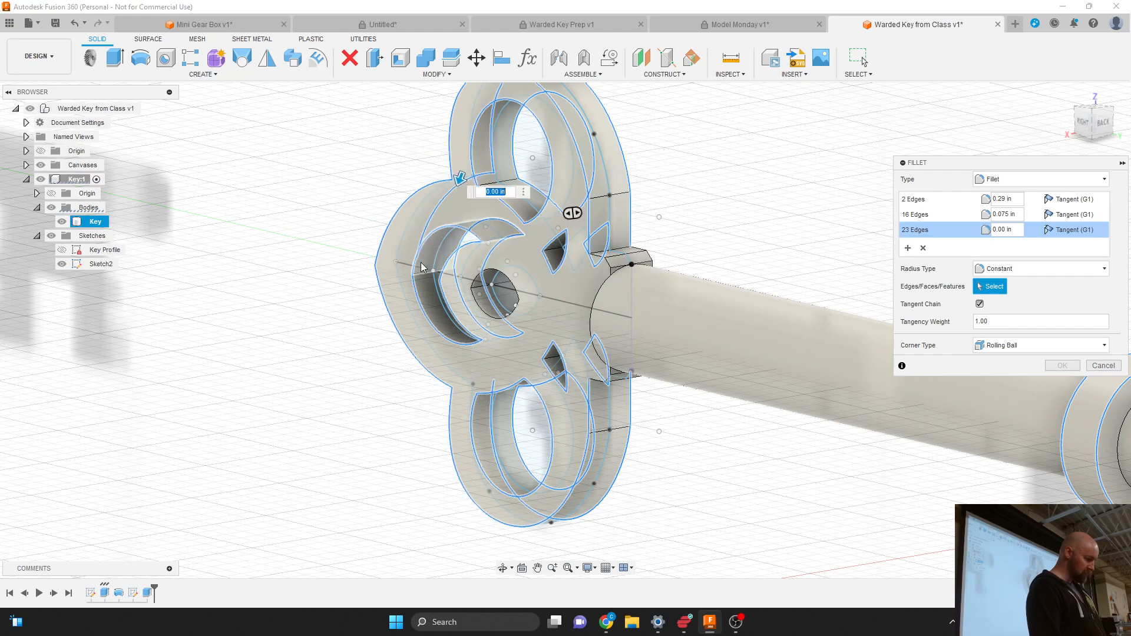
pyautogui.click(426, 299)
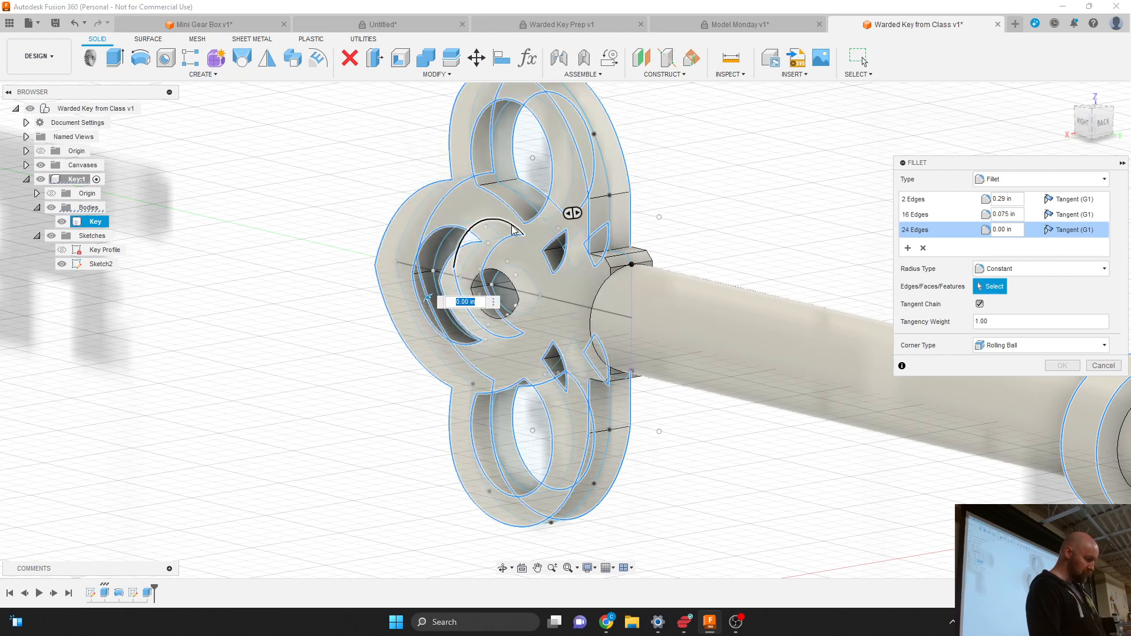
# Set the radius of the third fillet set to 0.03 in and apply the fillet feature.
pyautogui.scroll(5, 415, 293)
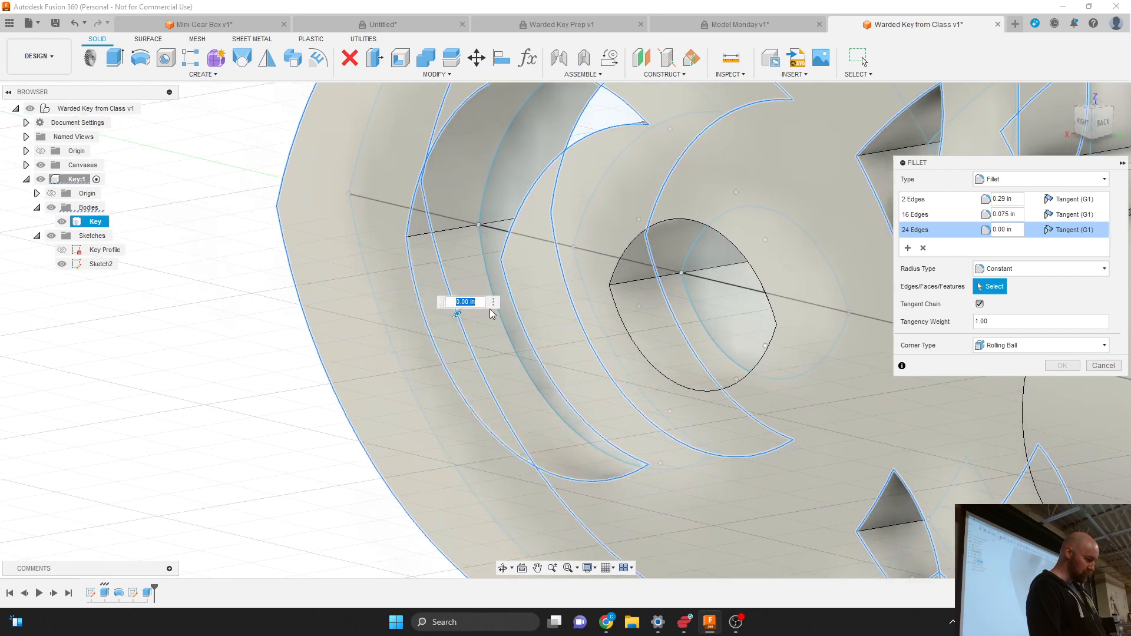
pyautogui.write('0.03')
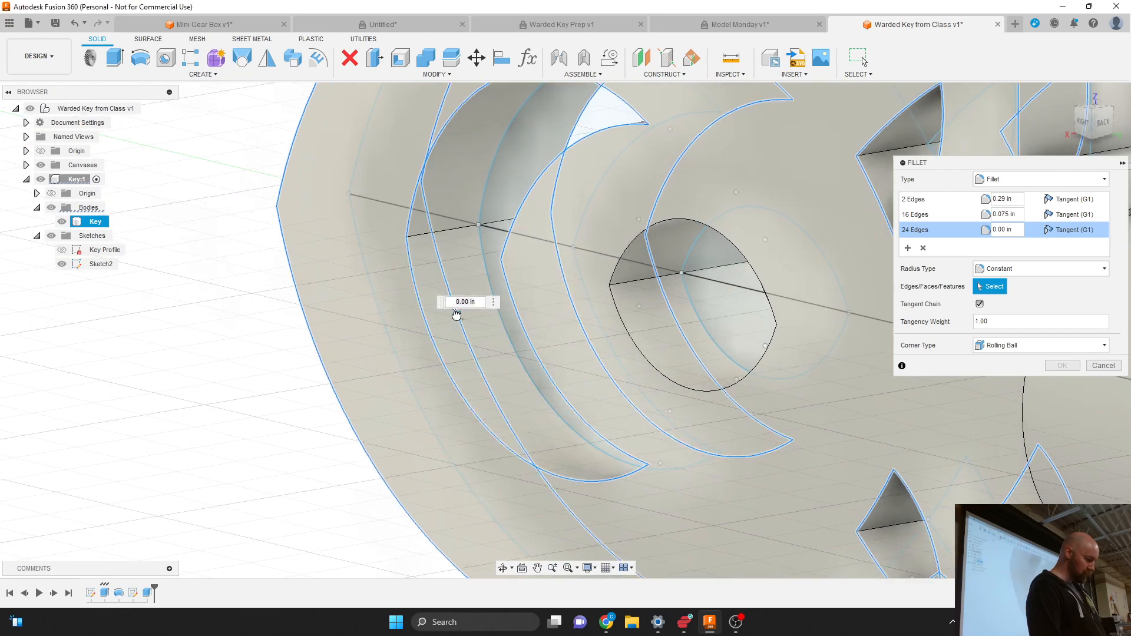
pyautogui.press('Return')
pyautogui.scroll(-10, 455, 313)
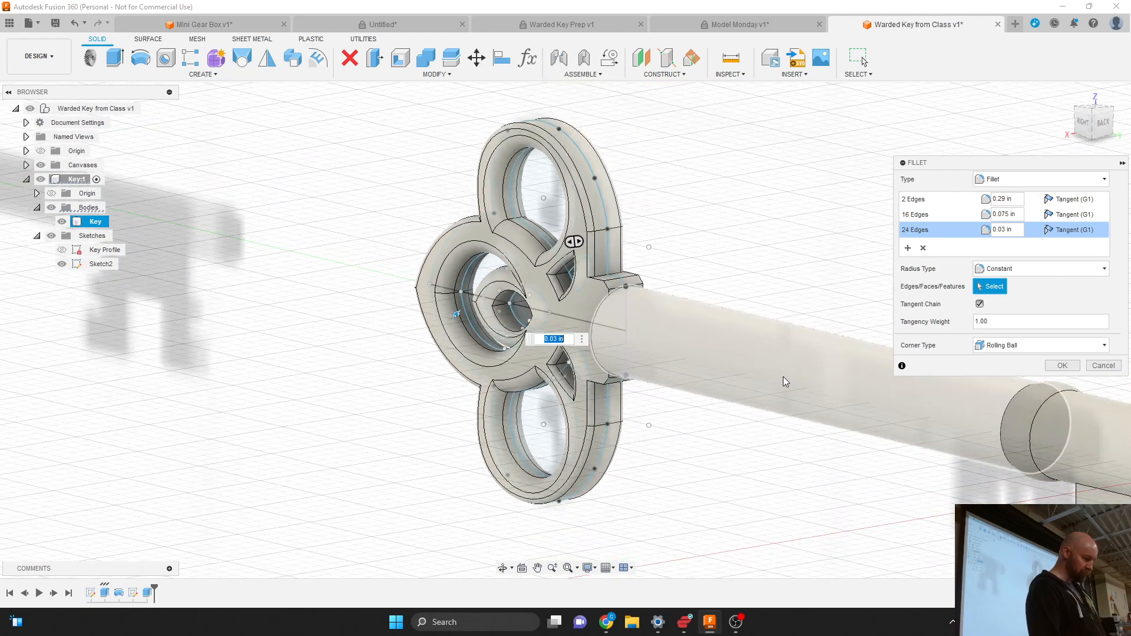
pyautogui.click(1060, 366)
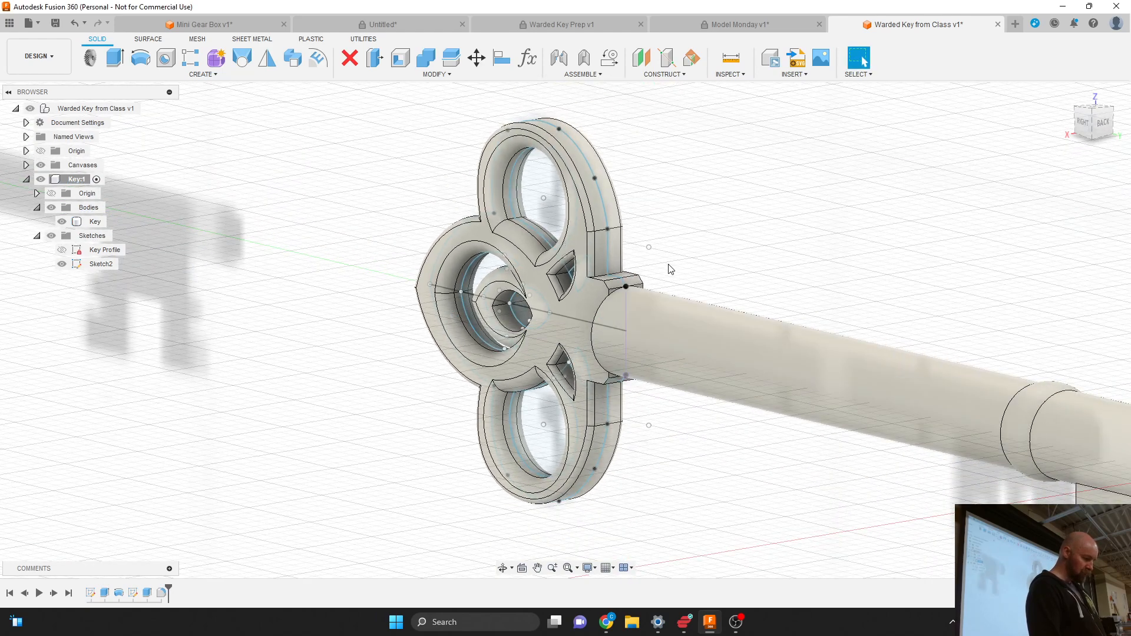
# Edit the fillet feature and set the radius of the two shaft collar edges to 0.125 in.
pyautogui.scroll(-3, 503, 209)
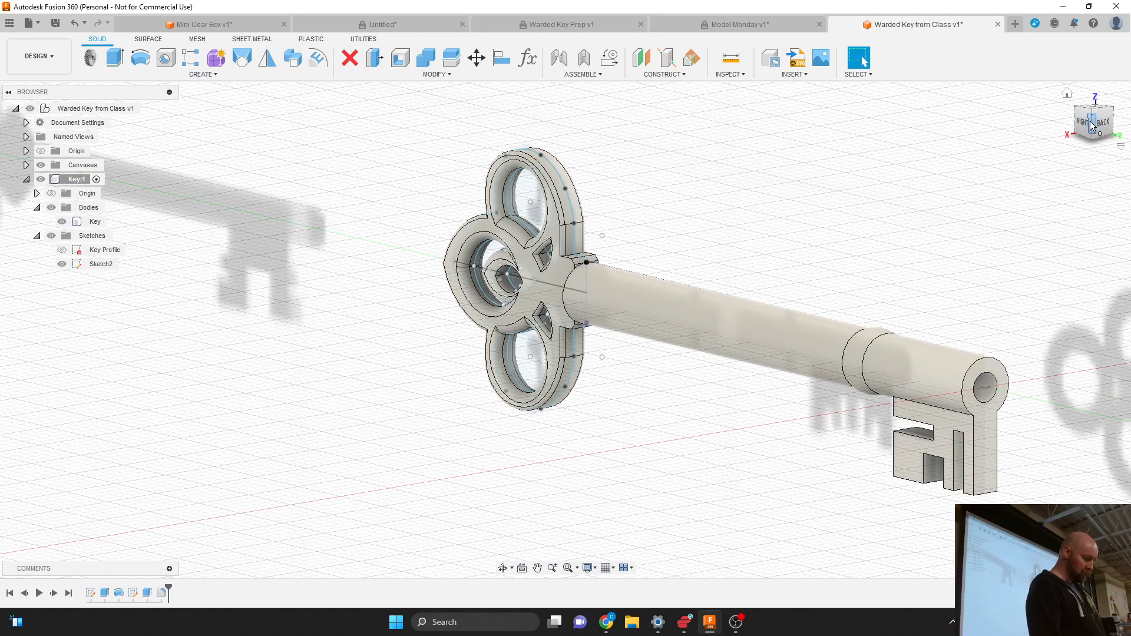
pyautogui.keyDown('shift'); pyautogui.moveTo(586, 323); pyautogui.dragTo(447, 325, button='middle'); pyautogui.keyUp('shift')
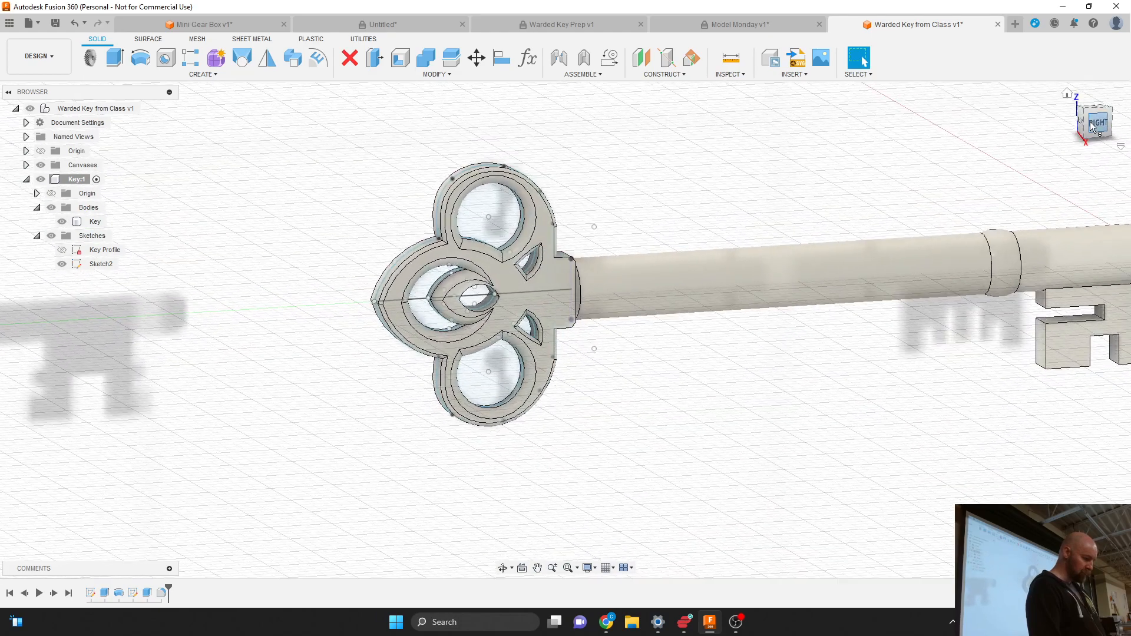
pyautogui.click(95, 221)
pyautogui.scroll(-2, 353, 306)
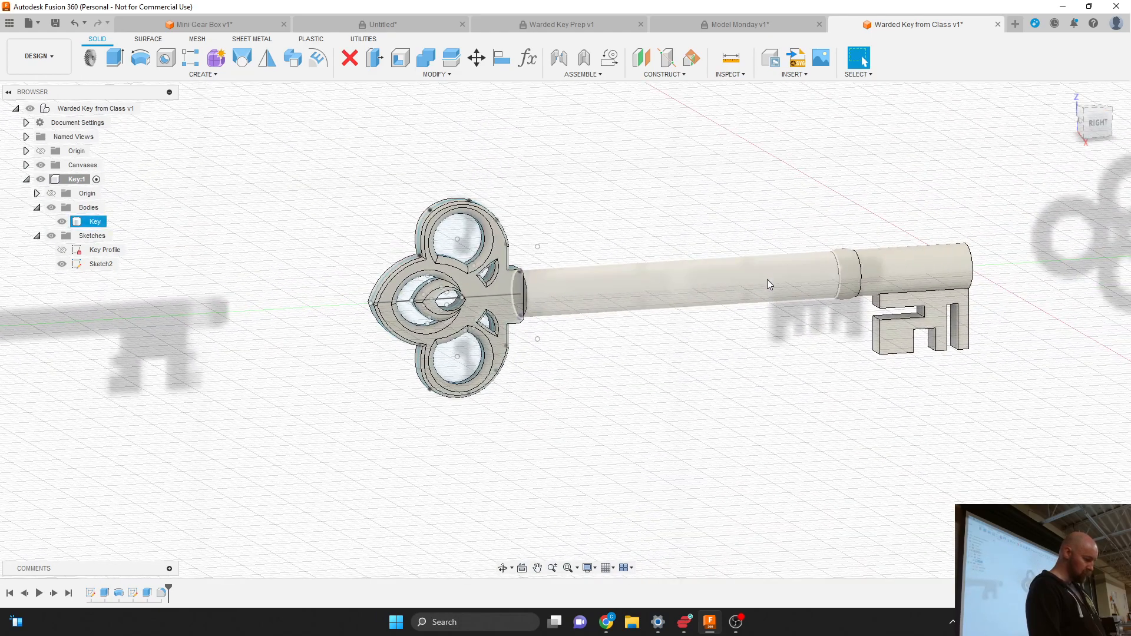
pyautogui.press('Escape')
pyautogui.rightClick(165, 591)
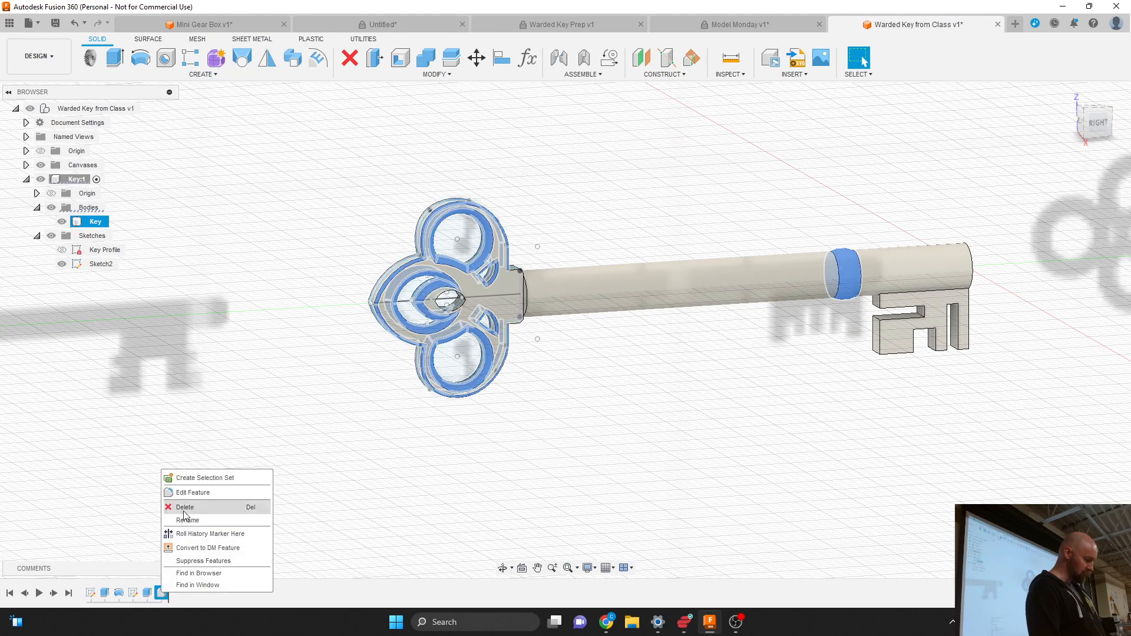
pyautogui.click(191, 494)
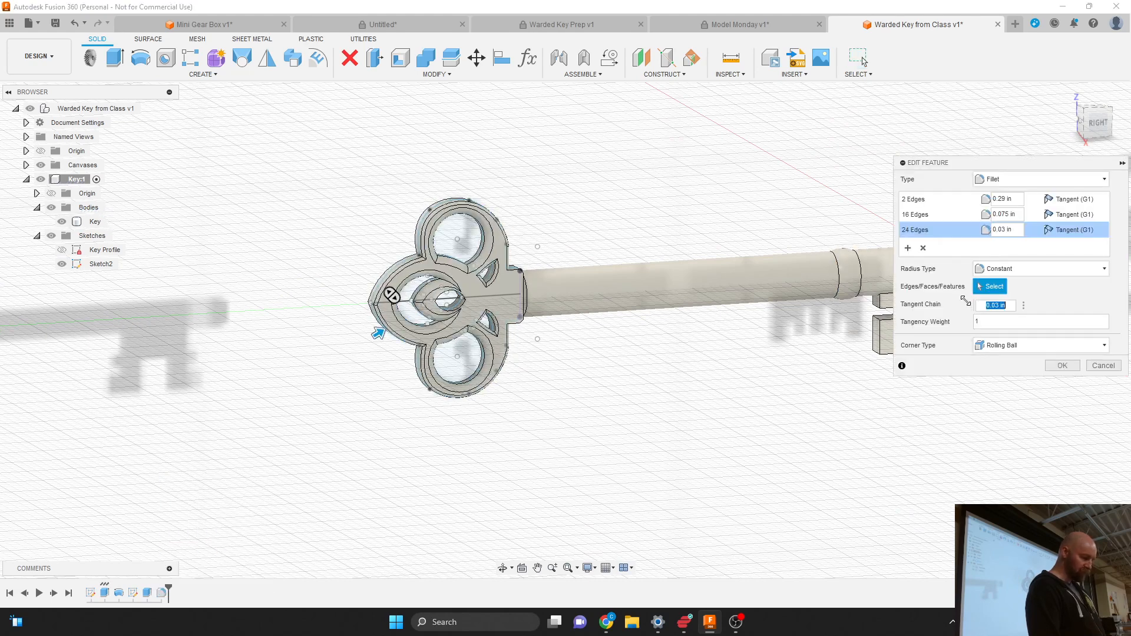
pyautogui.click(1003, 198)
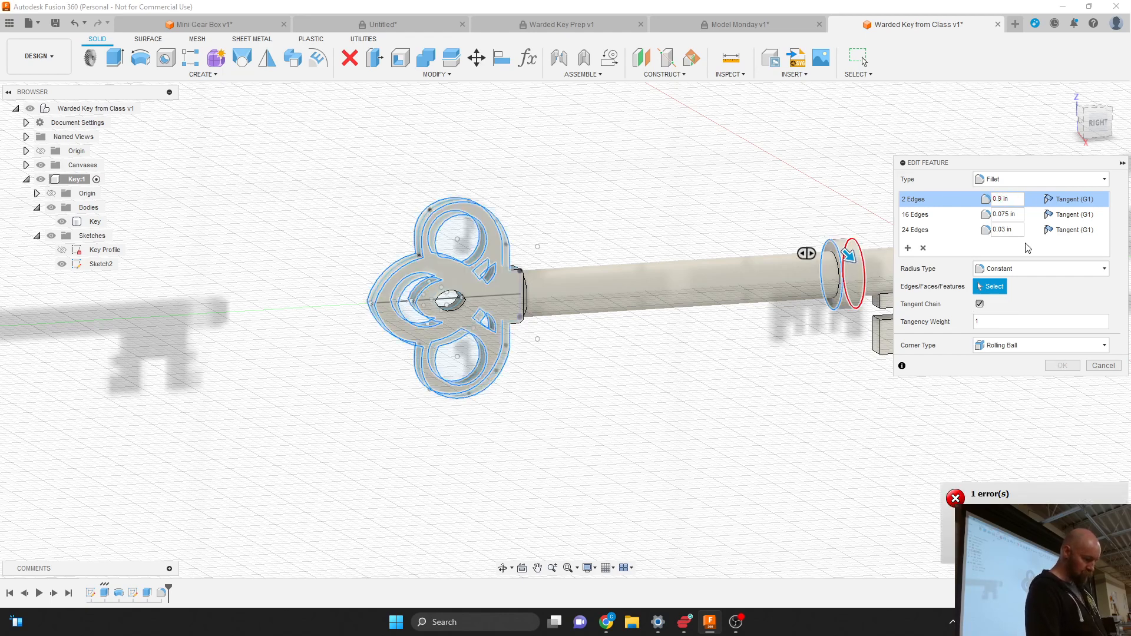
pyautogui.scroll(5, 842, 250)
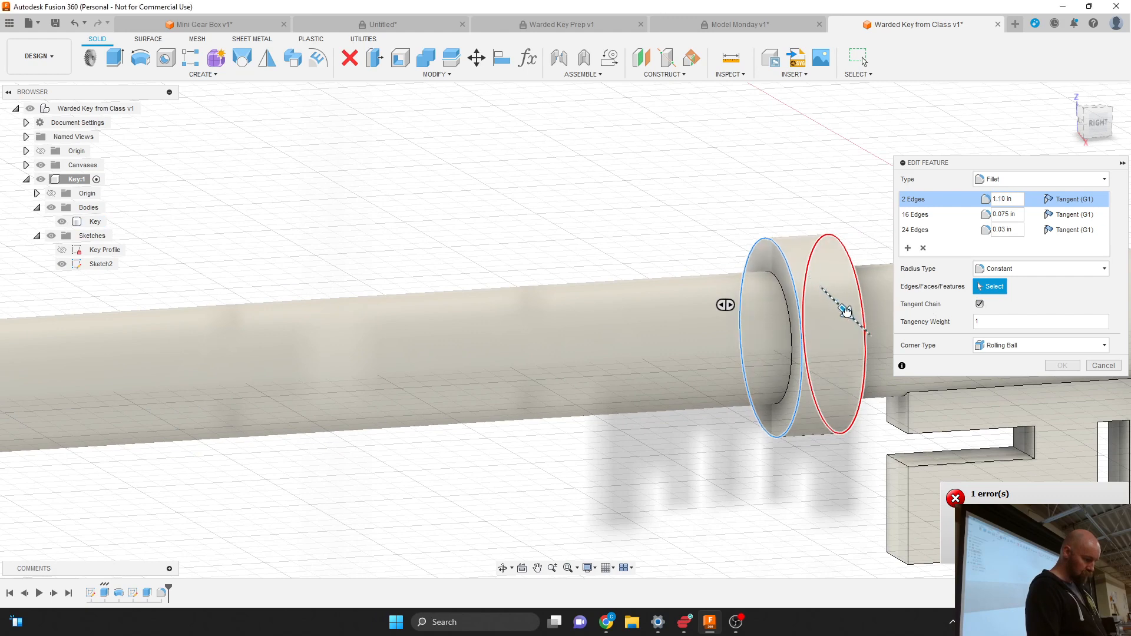
pyautogui.moveTo(845, 311); pyautogui.dragTo(774, 242)
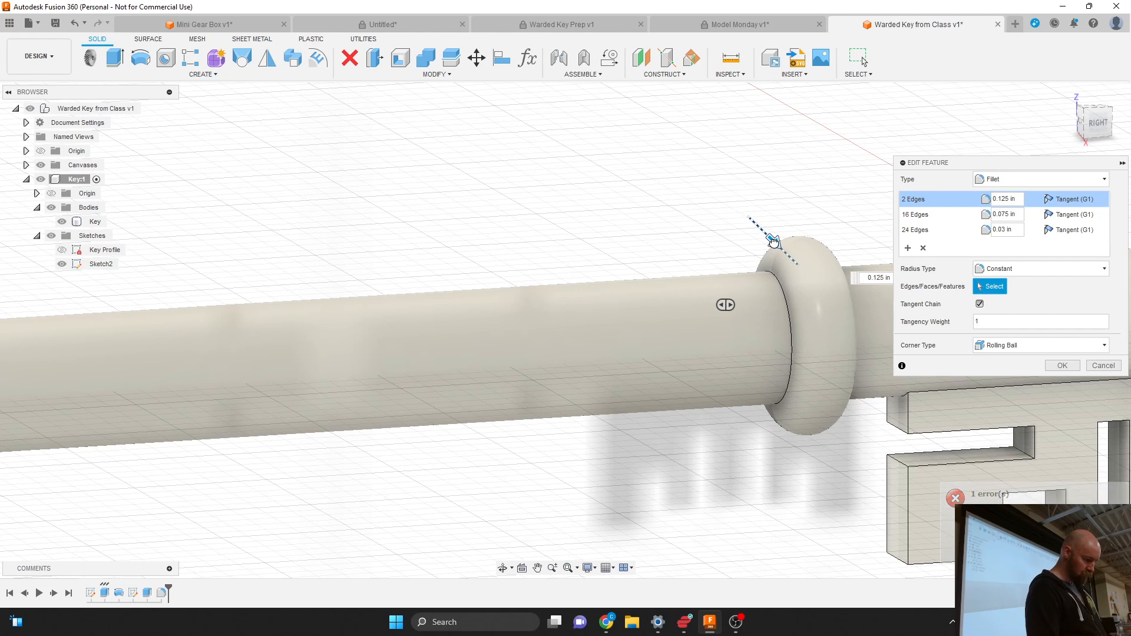
pyautogui.click(1062, 365)
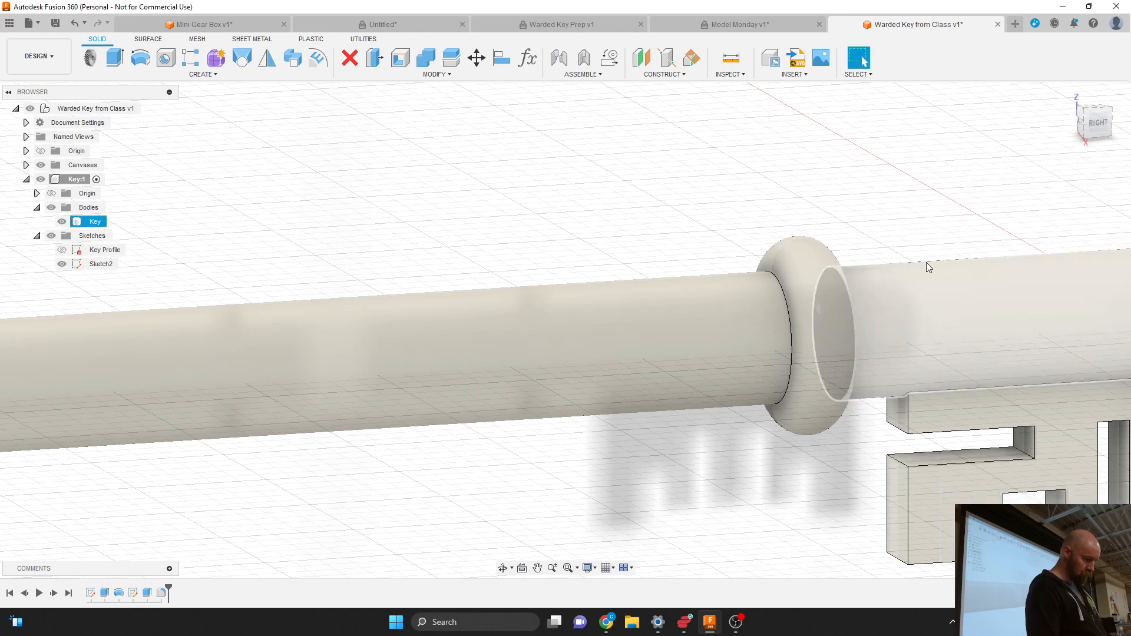
# Collapse the Bodies folder of the Key component in the browser tree.
pyautogui.scroll(-5, 929, 266)
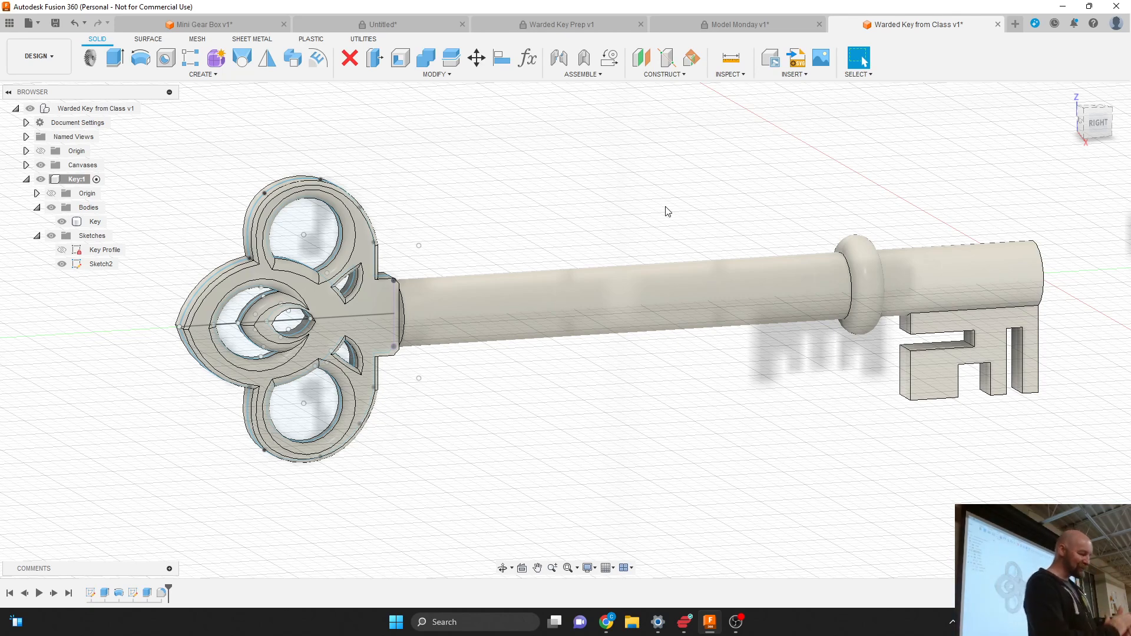
pyautogui.scroll(2, 499, 174)
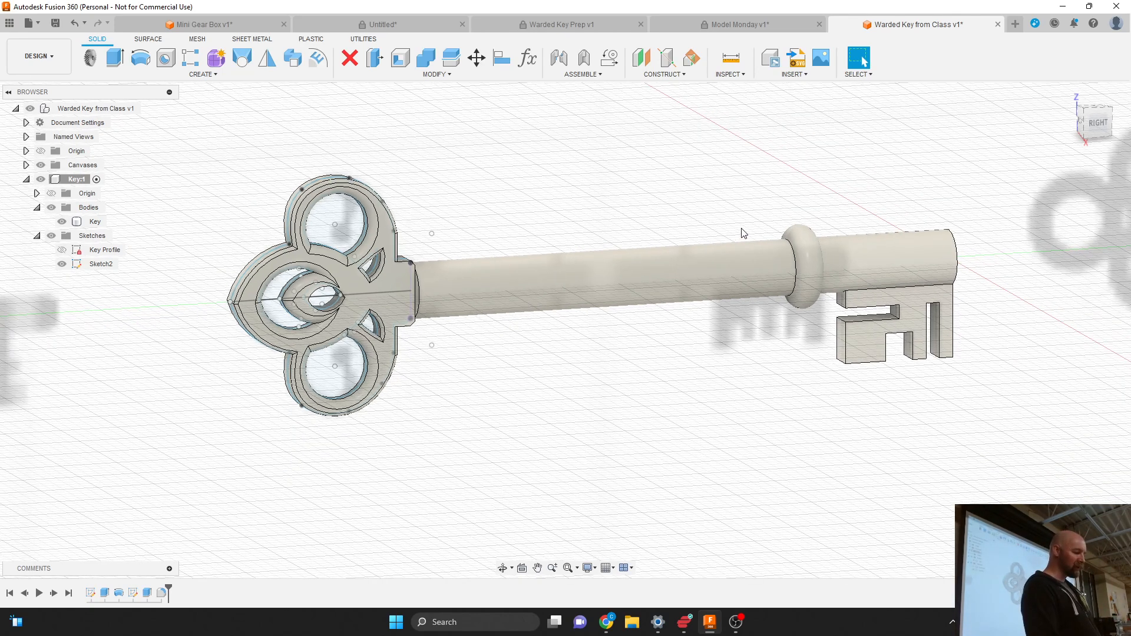
pyautogui.scroll(-1, 877, 206)
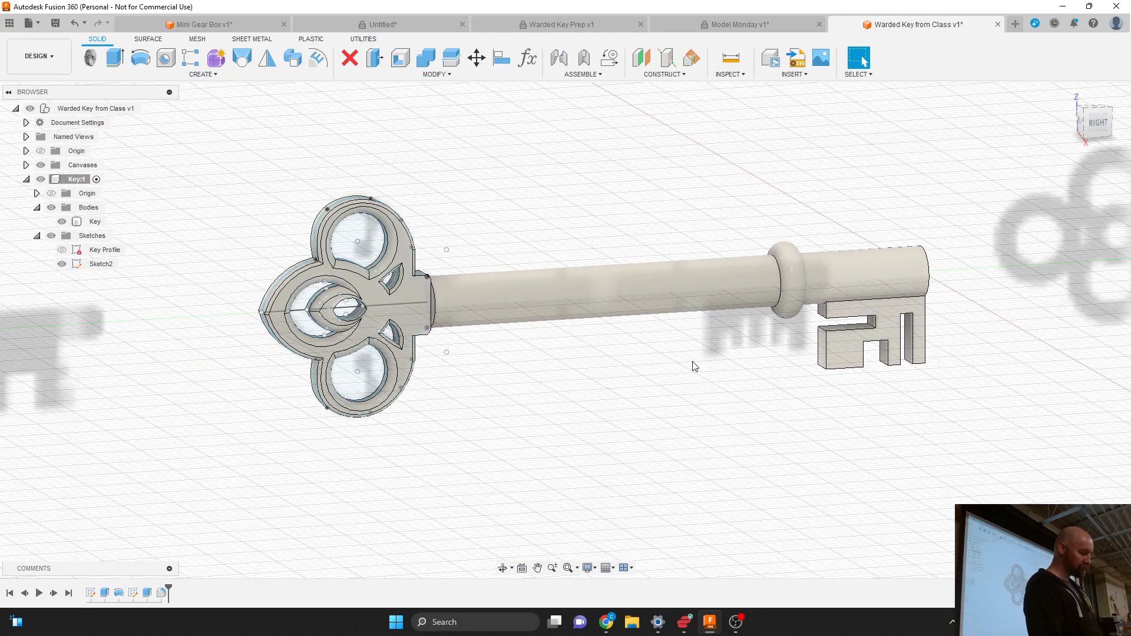
pyautogui.scroll(1, 694, 365)
pyautogui.scroll(-1, 681, 222)
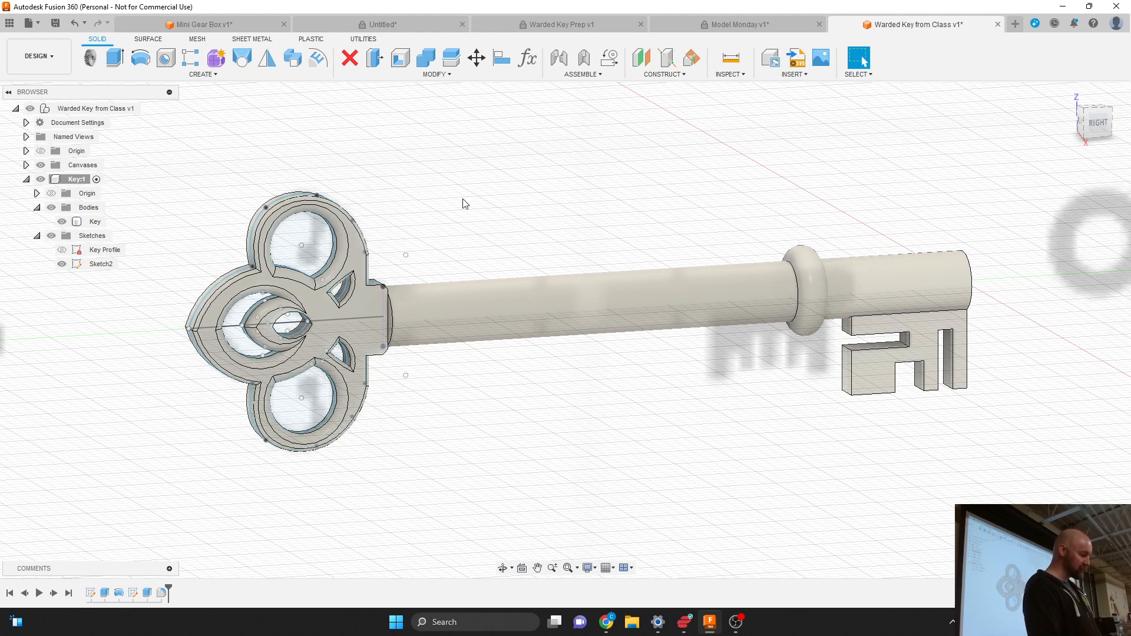
pyautogui.click(36, 208)
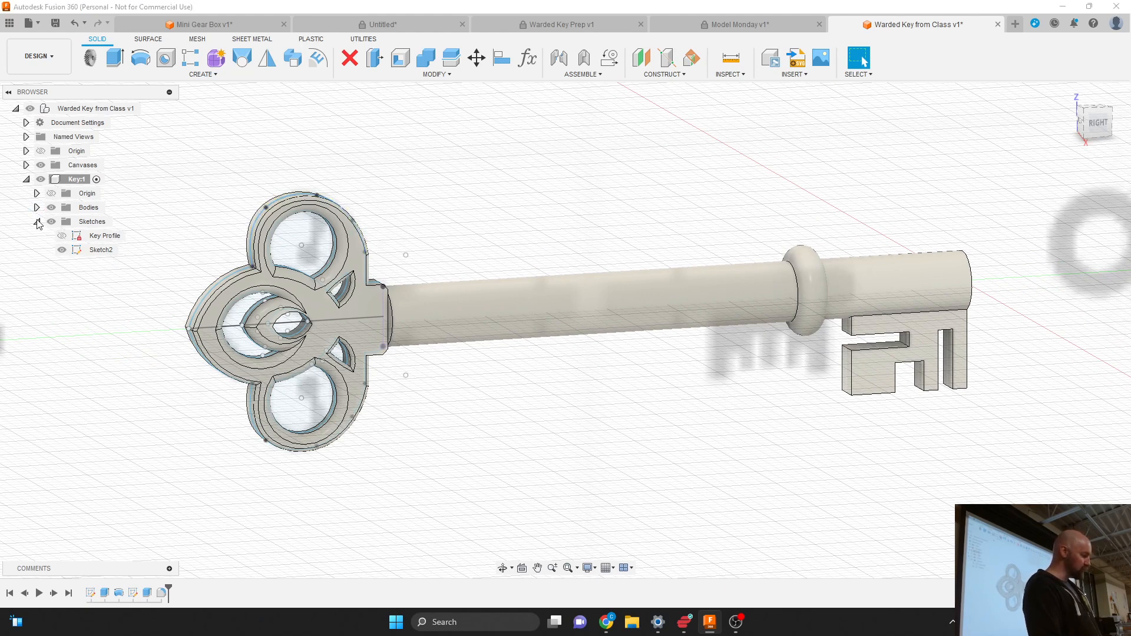